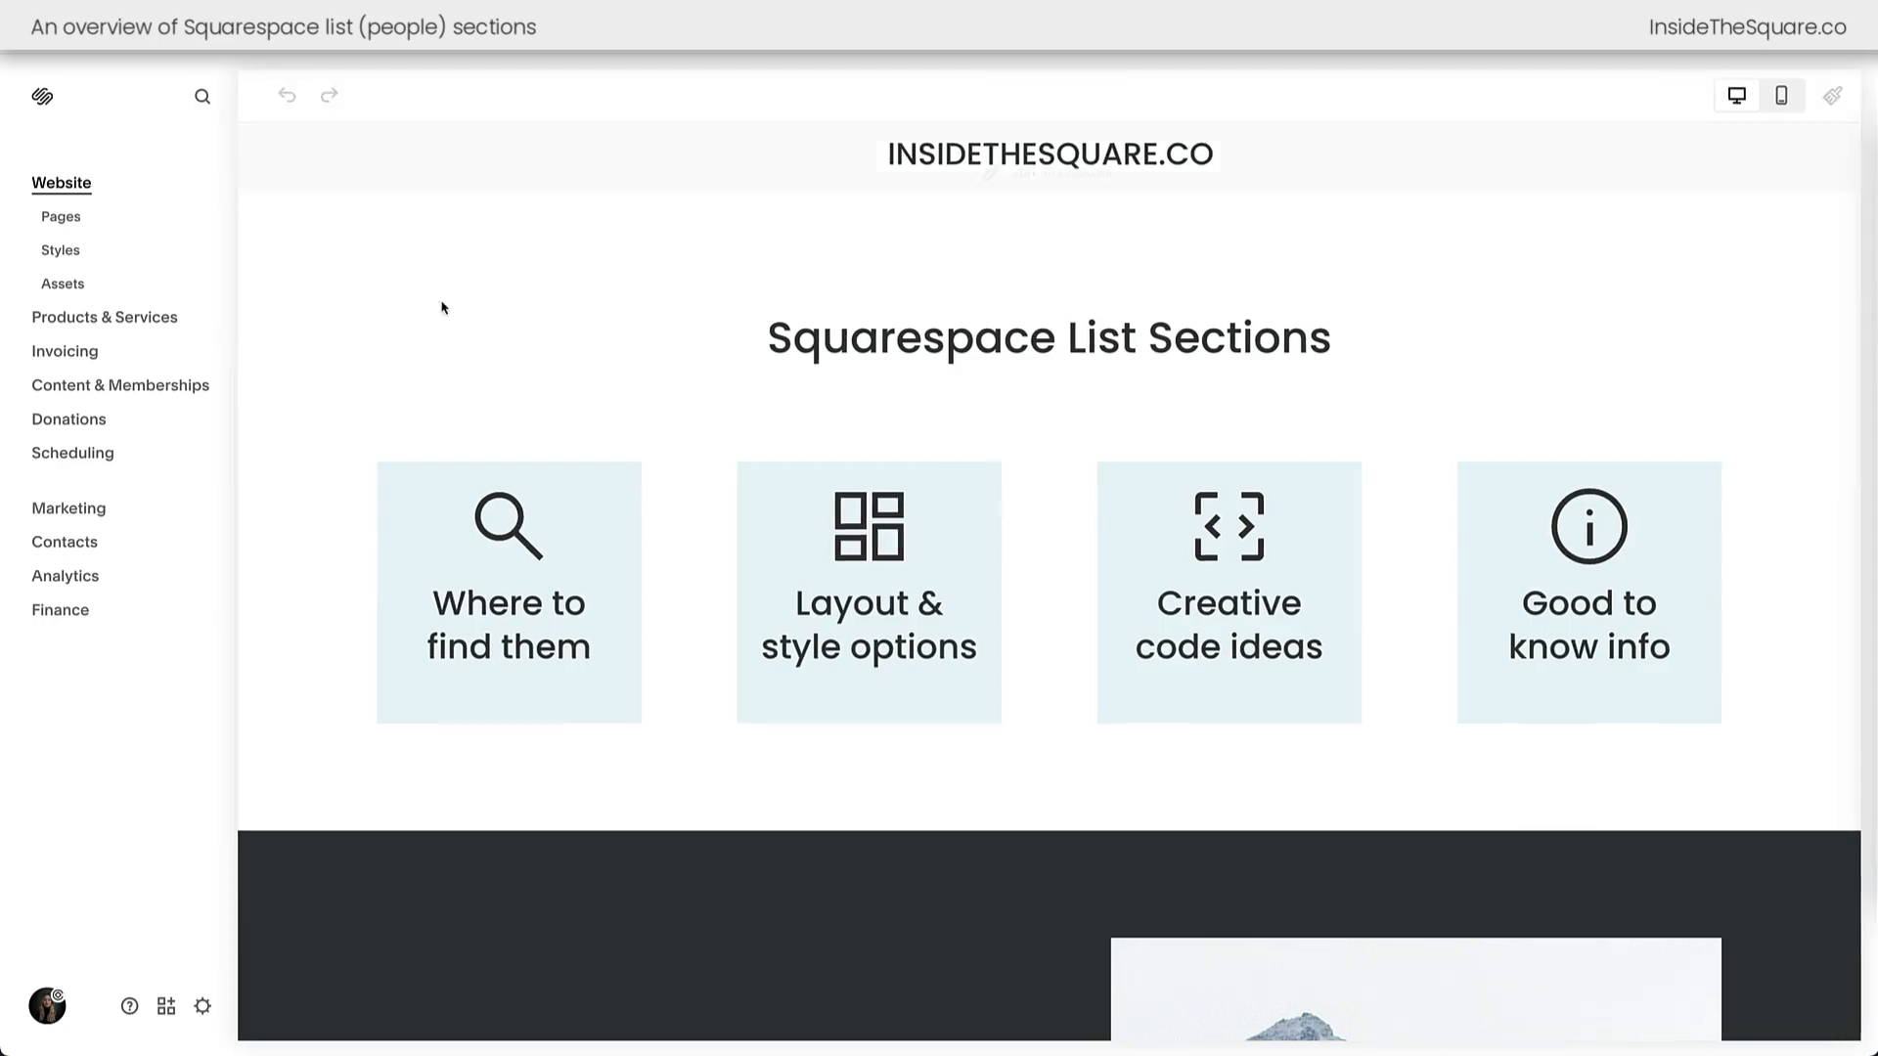
- Start adding a section between the list section and the dark section, and browse the Intro templates
{"action": "scroll", "coordinate": [654, 491], "scroll_direction": "down", "scroll_amount": 3}
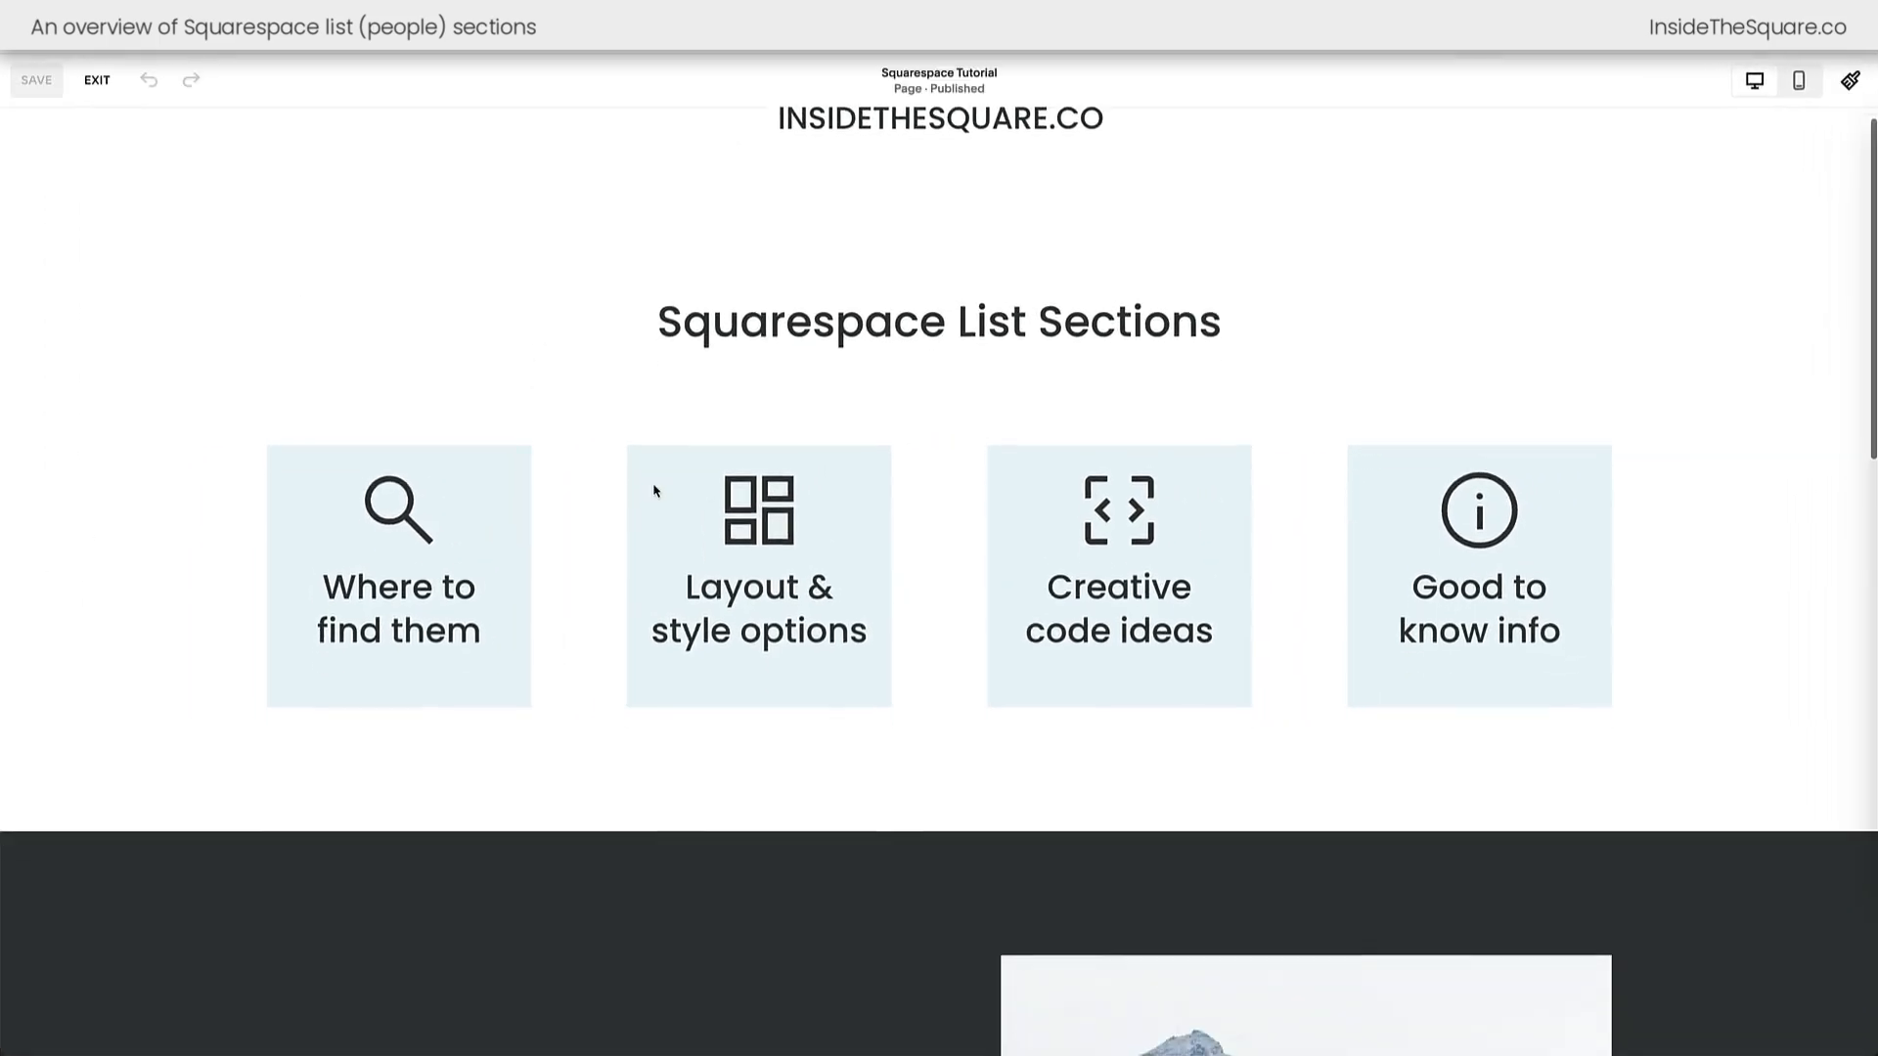
{"action": "scroll", "coordinate": [649, 490], "scroll_direction": "up", "scroll_amount": 3}
{"action": "mouse_move", "coordinate": [865, 729]}
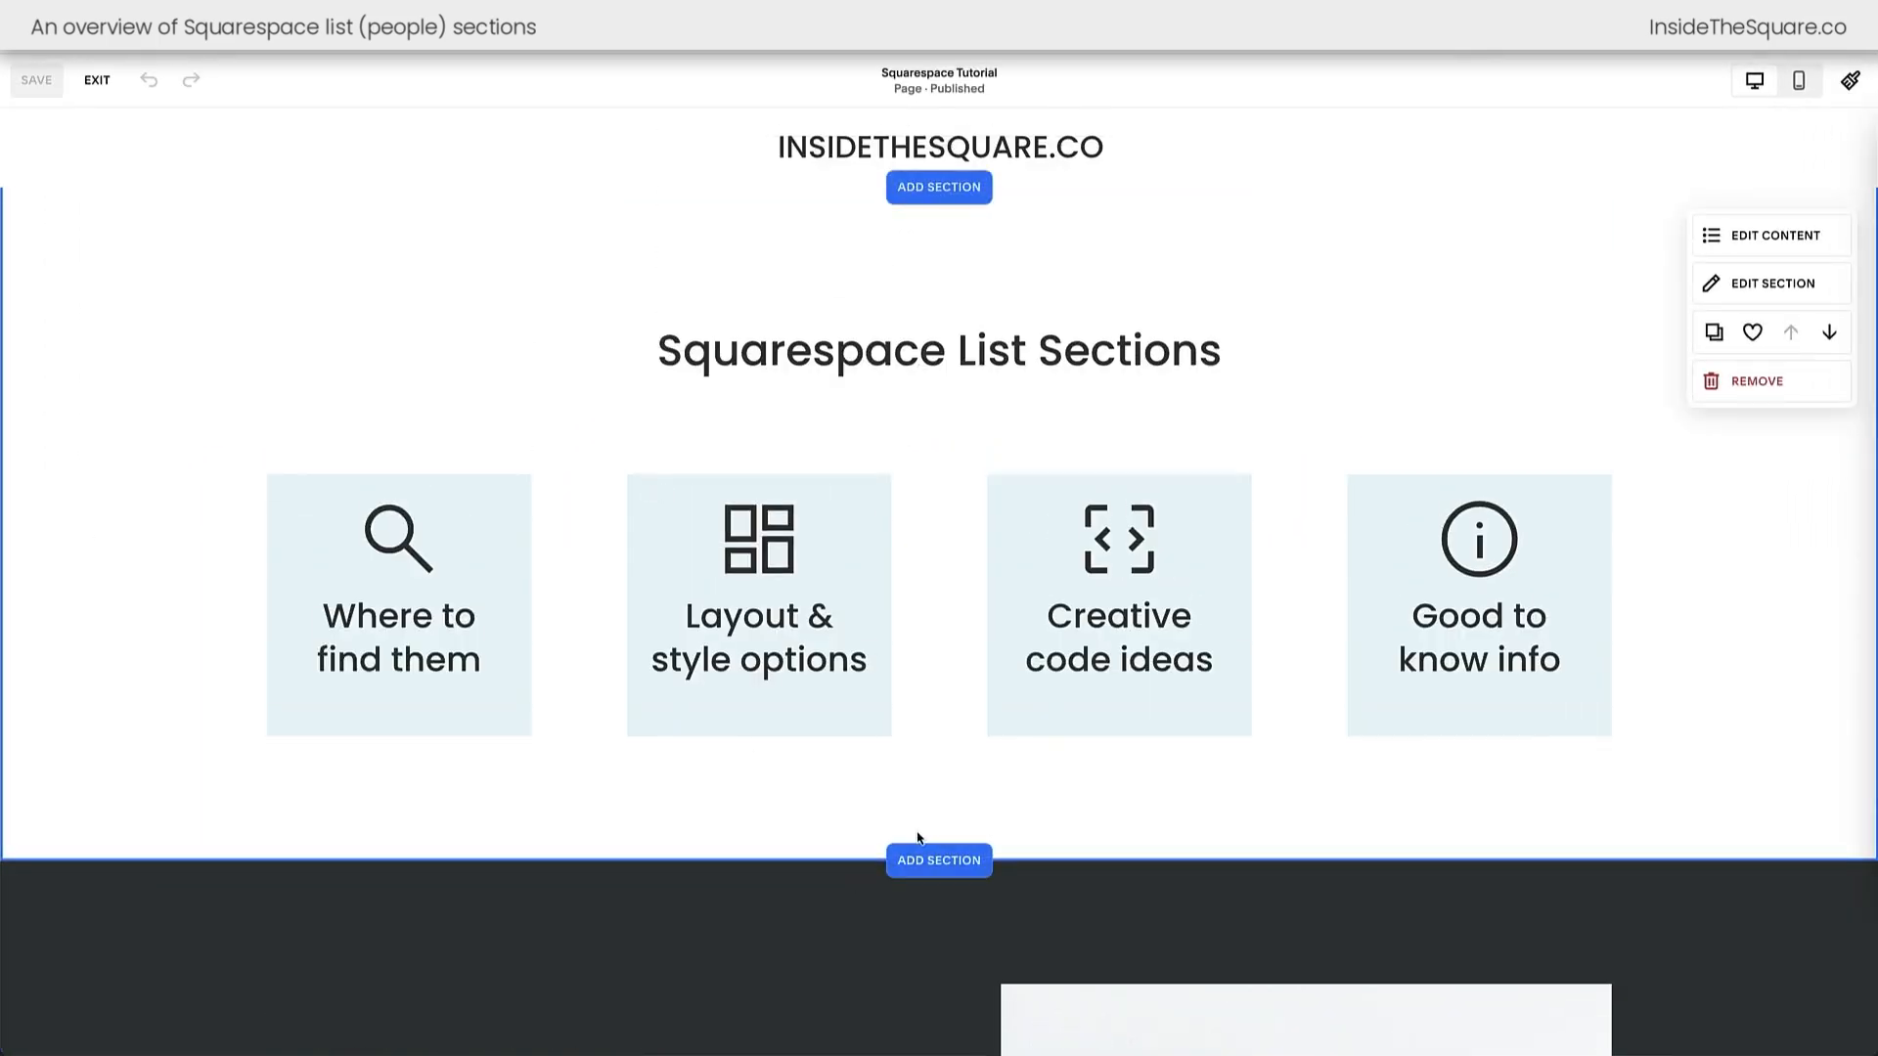
{"action": "scroll", "coordinate": [919, 824], "scroll_direction": "down", "scroll_amount": 1}
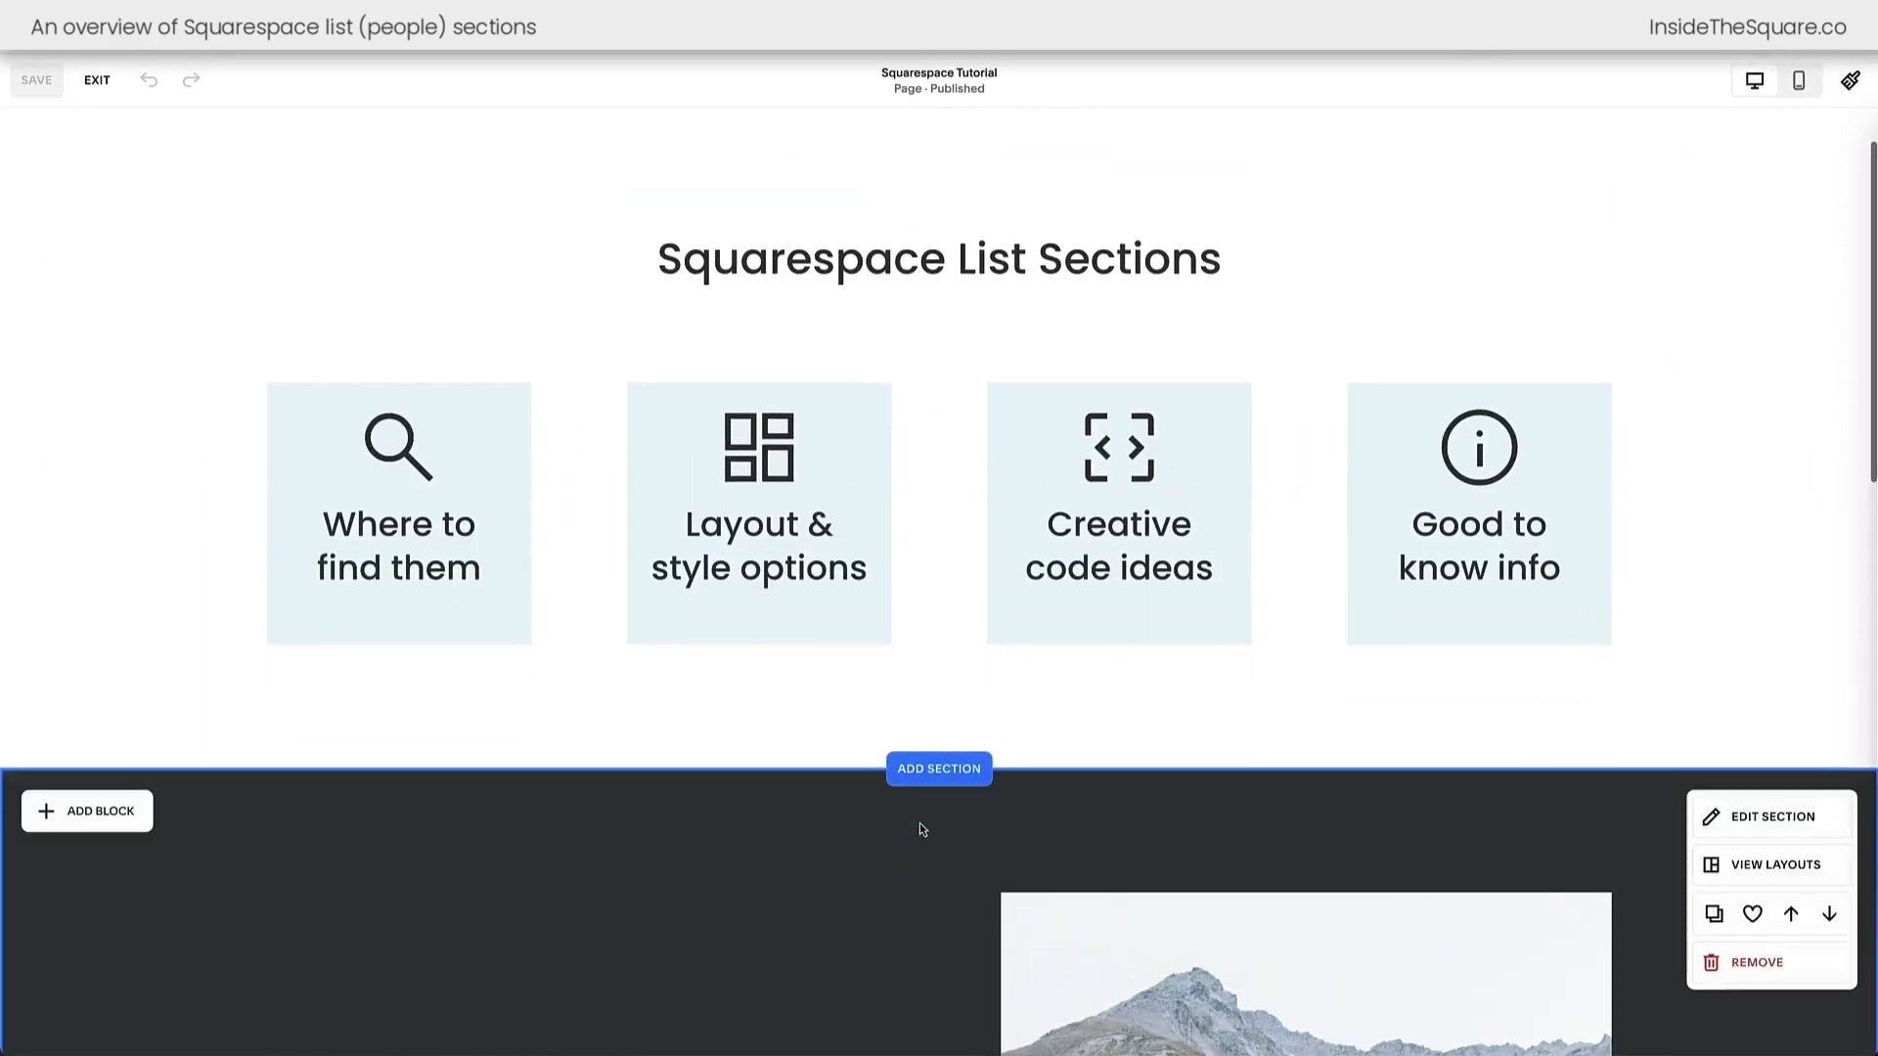
{"action": "left_click", "coordinate": [938, 769]}
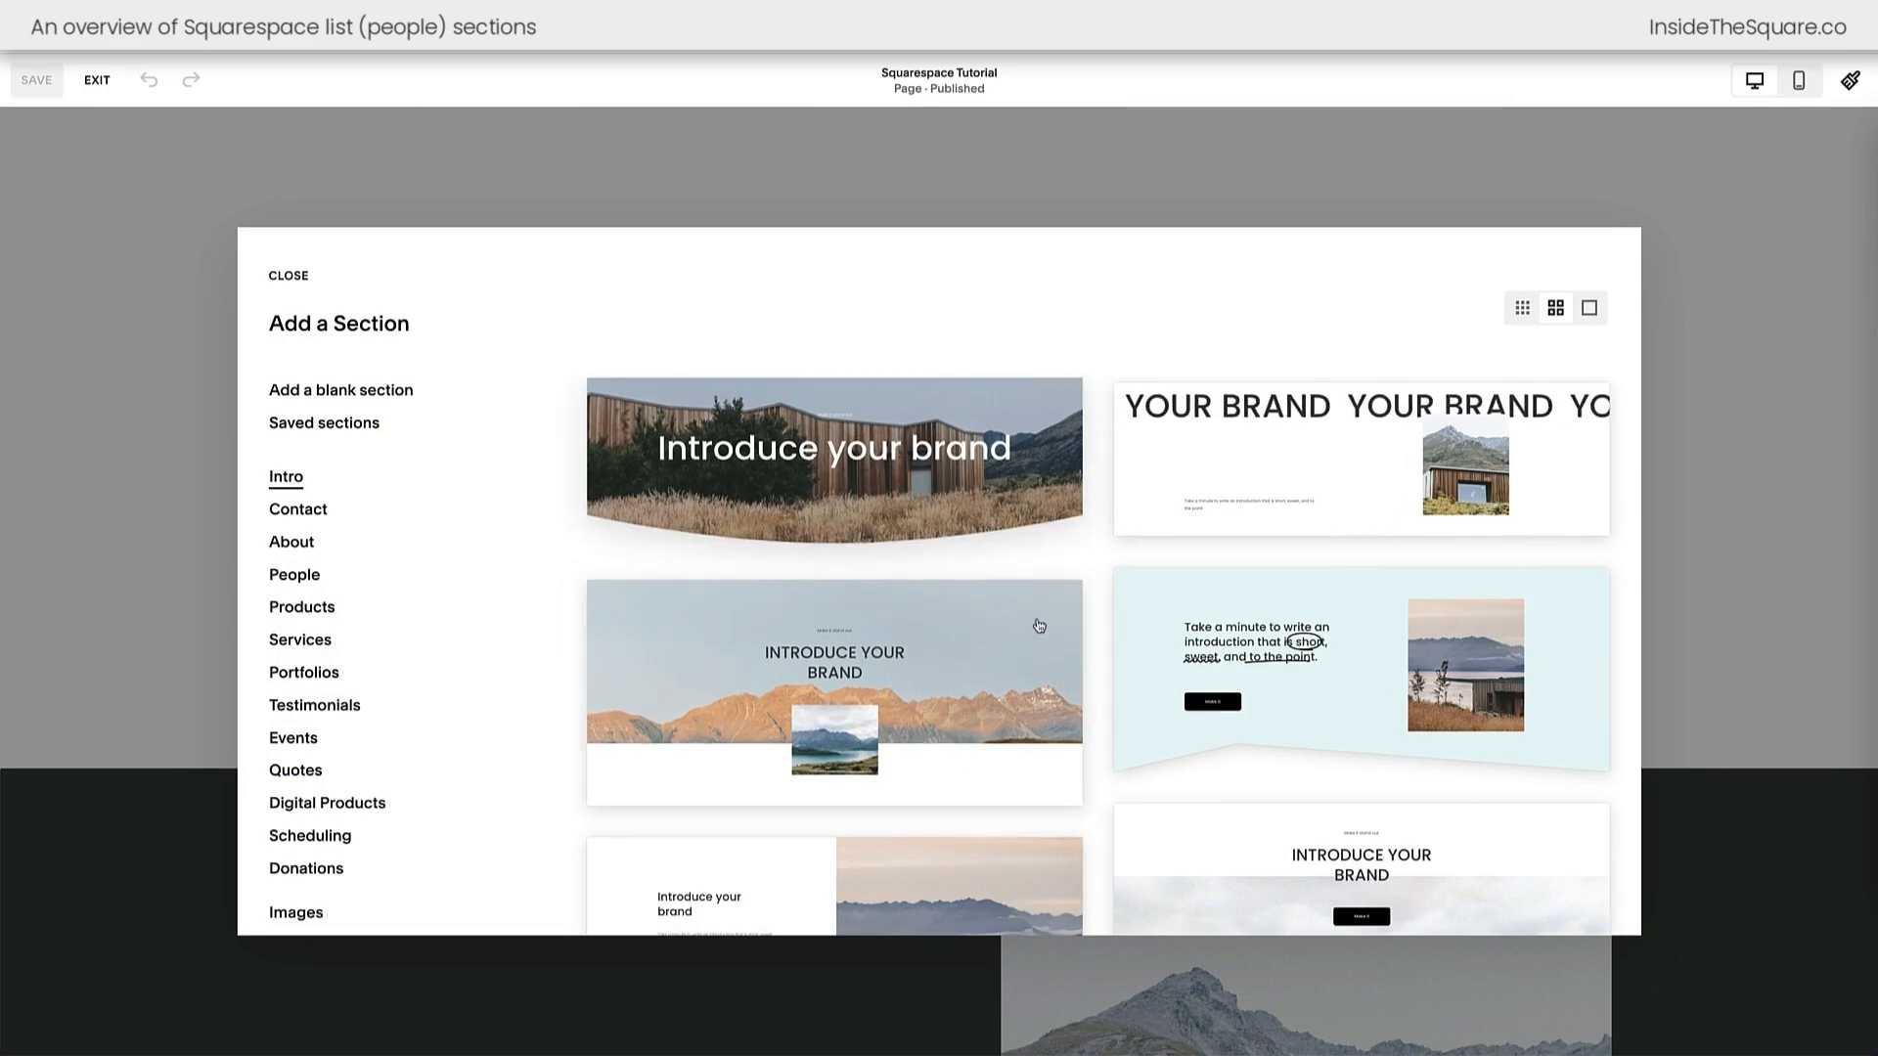
{"action": "scroll", "coordinate": [1073, 604], "scroll_direction": "down", "scroll_amount": 10}
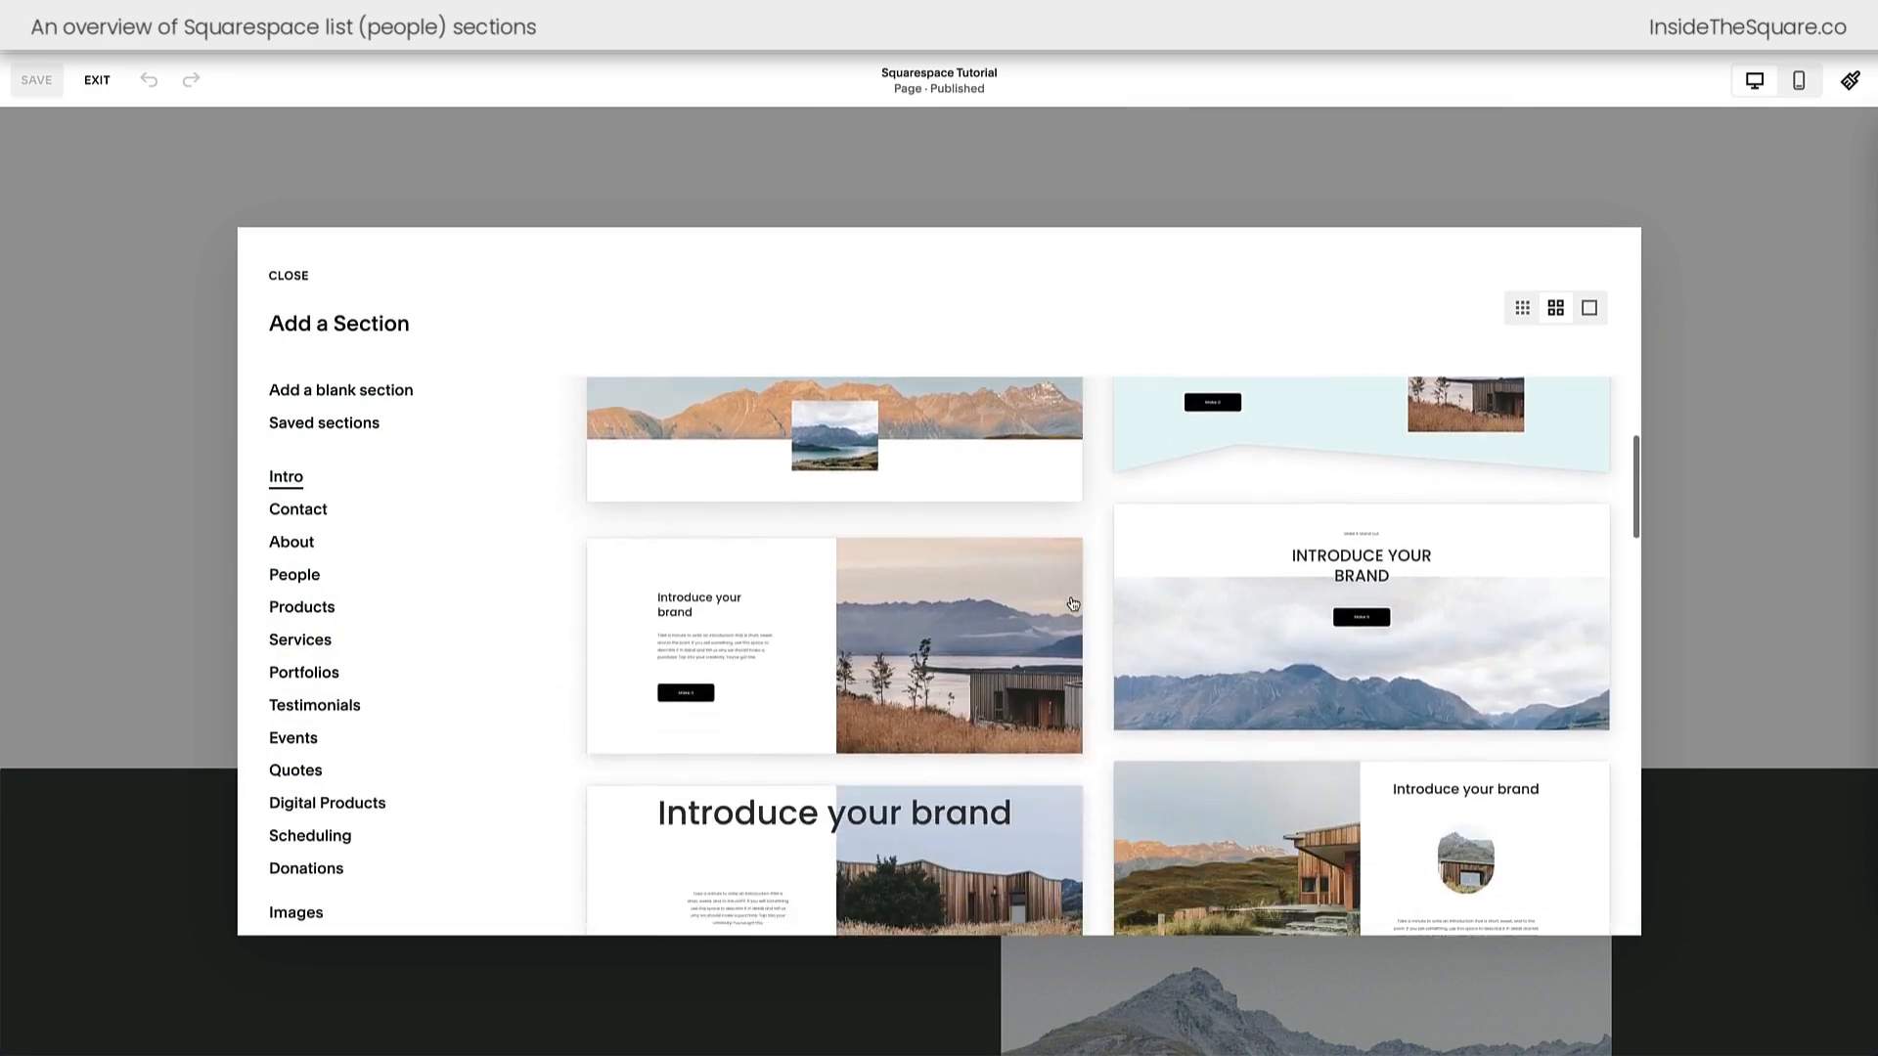
{"action": "scroll", "coordinate": [1073, 604], "scroll_direction": "down", "scroll_amount": 10}
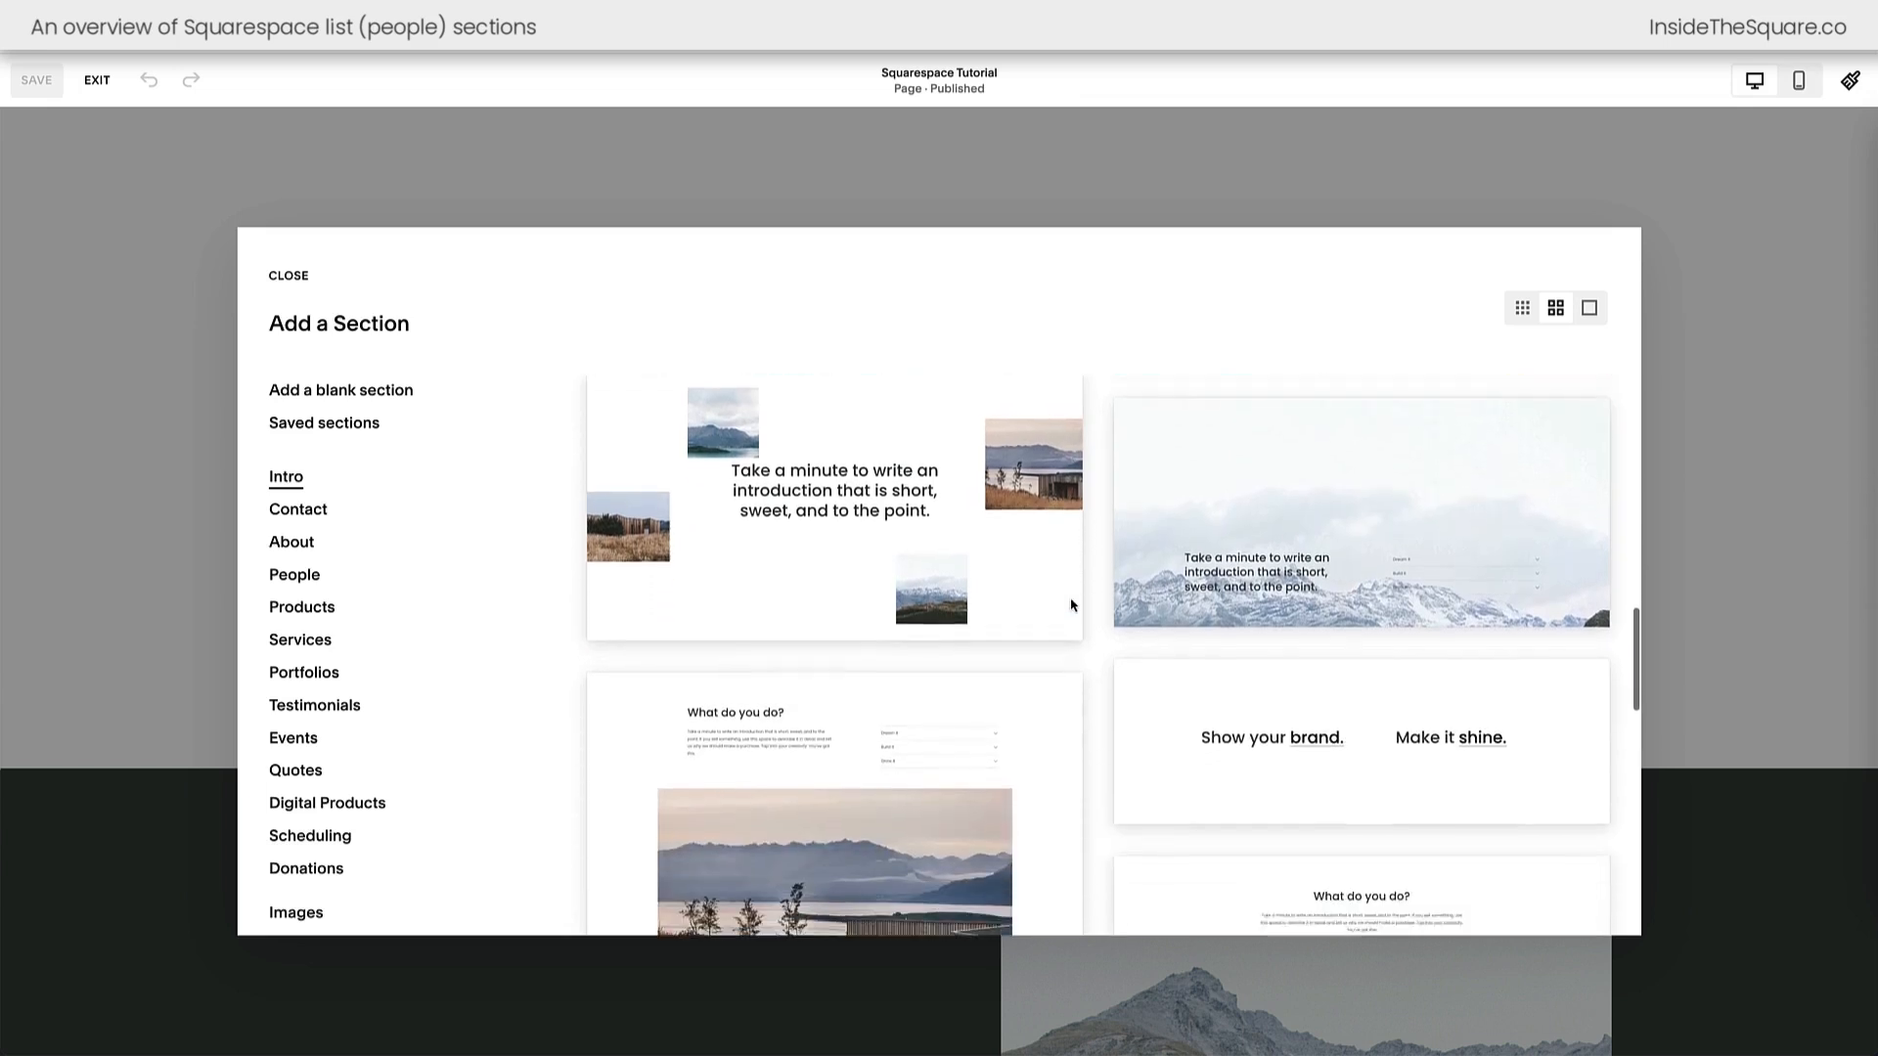
{"action": "scroll", "coordinate": [1073, 603], "scroll_direction": "down", "scroll_amount": 5}
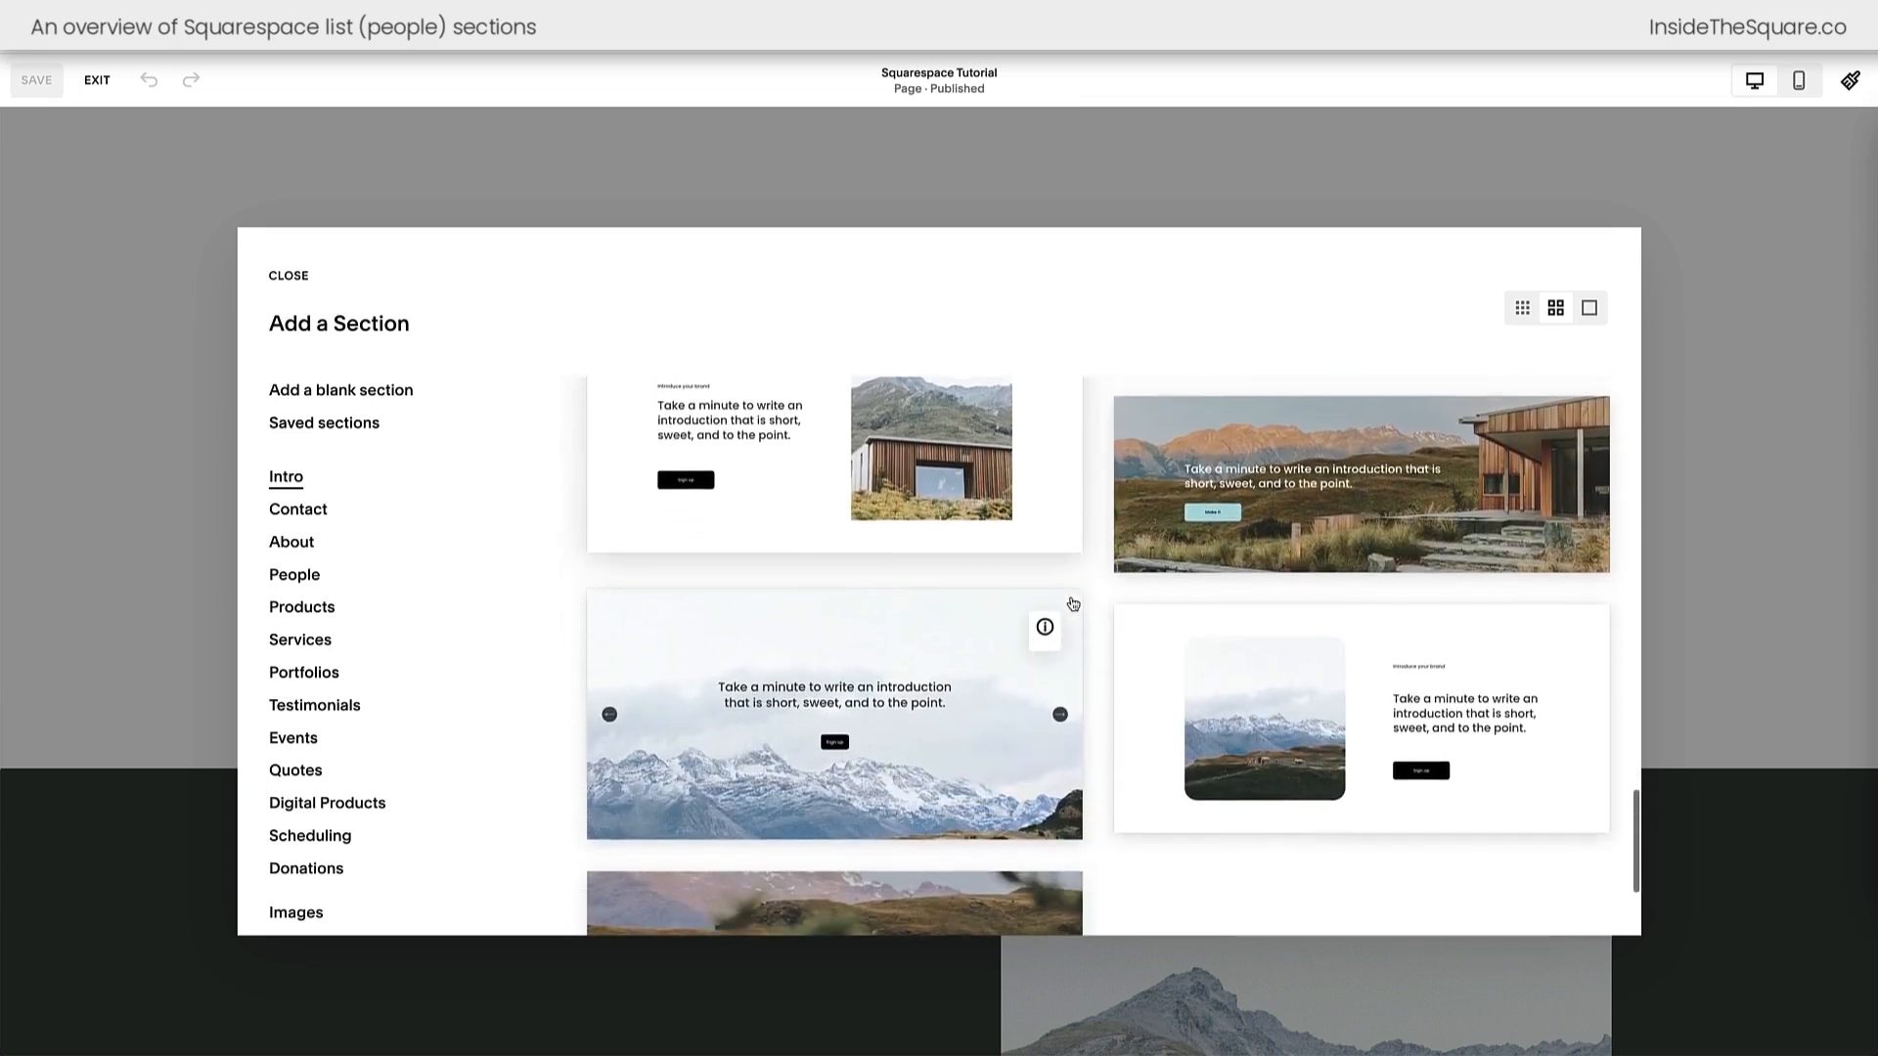
{"action": "mouse_move", "coordinate": [1051, 631]}
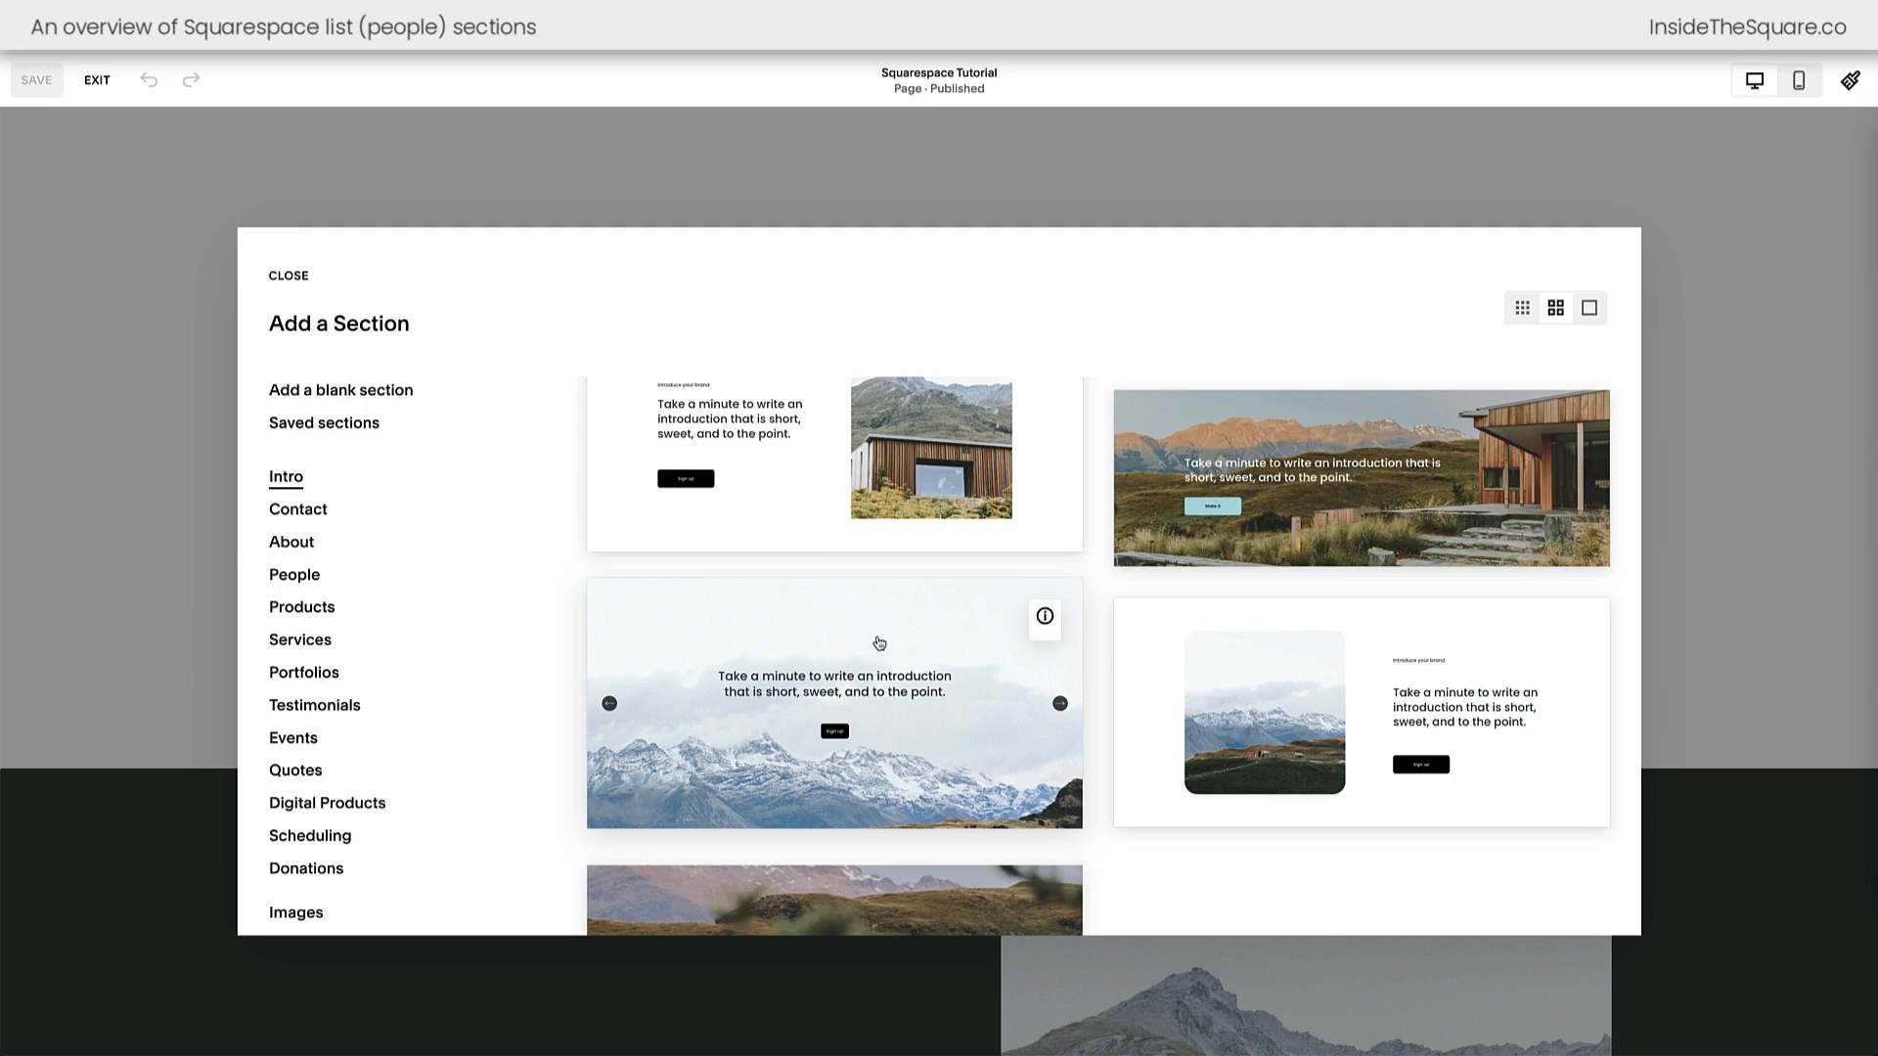
- Browse the People templates and add the "Meet the Team" section with six round portraits
{"action": "left_click", "coordinate": [295, 577]}
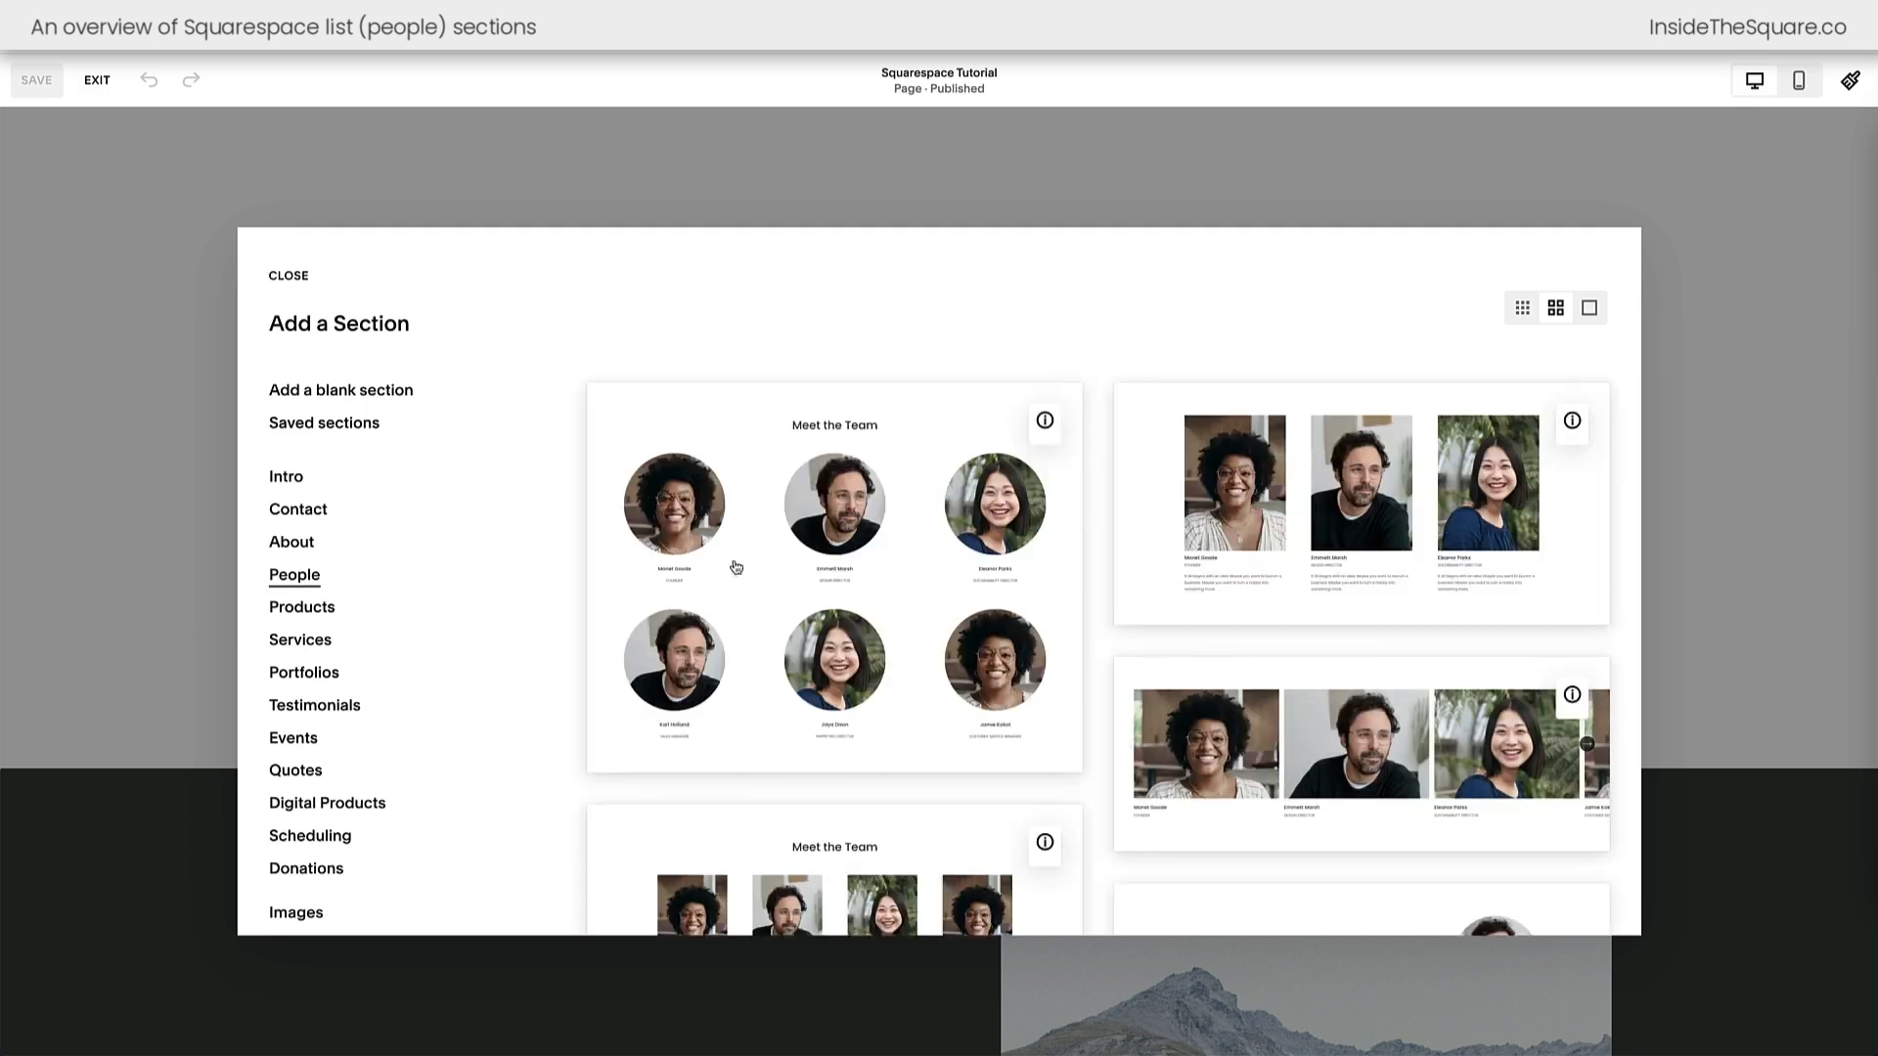
{"action": "scroll", "coordinate": [849, 560], "scroll_direction": "down", "scroll_amount": 1}
{"action": "scroll", "coordinate": [822, 675], "scroll_direction": "down", "scroll_amount": 1}
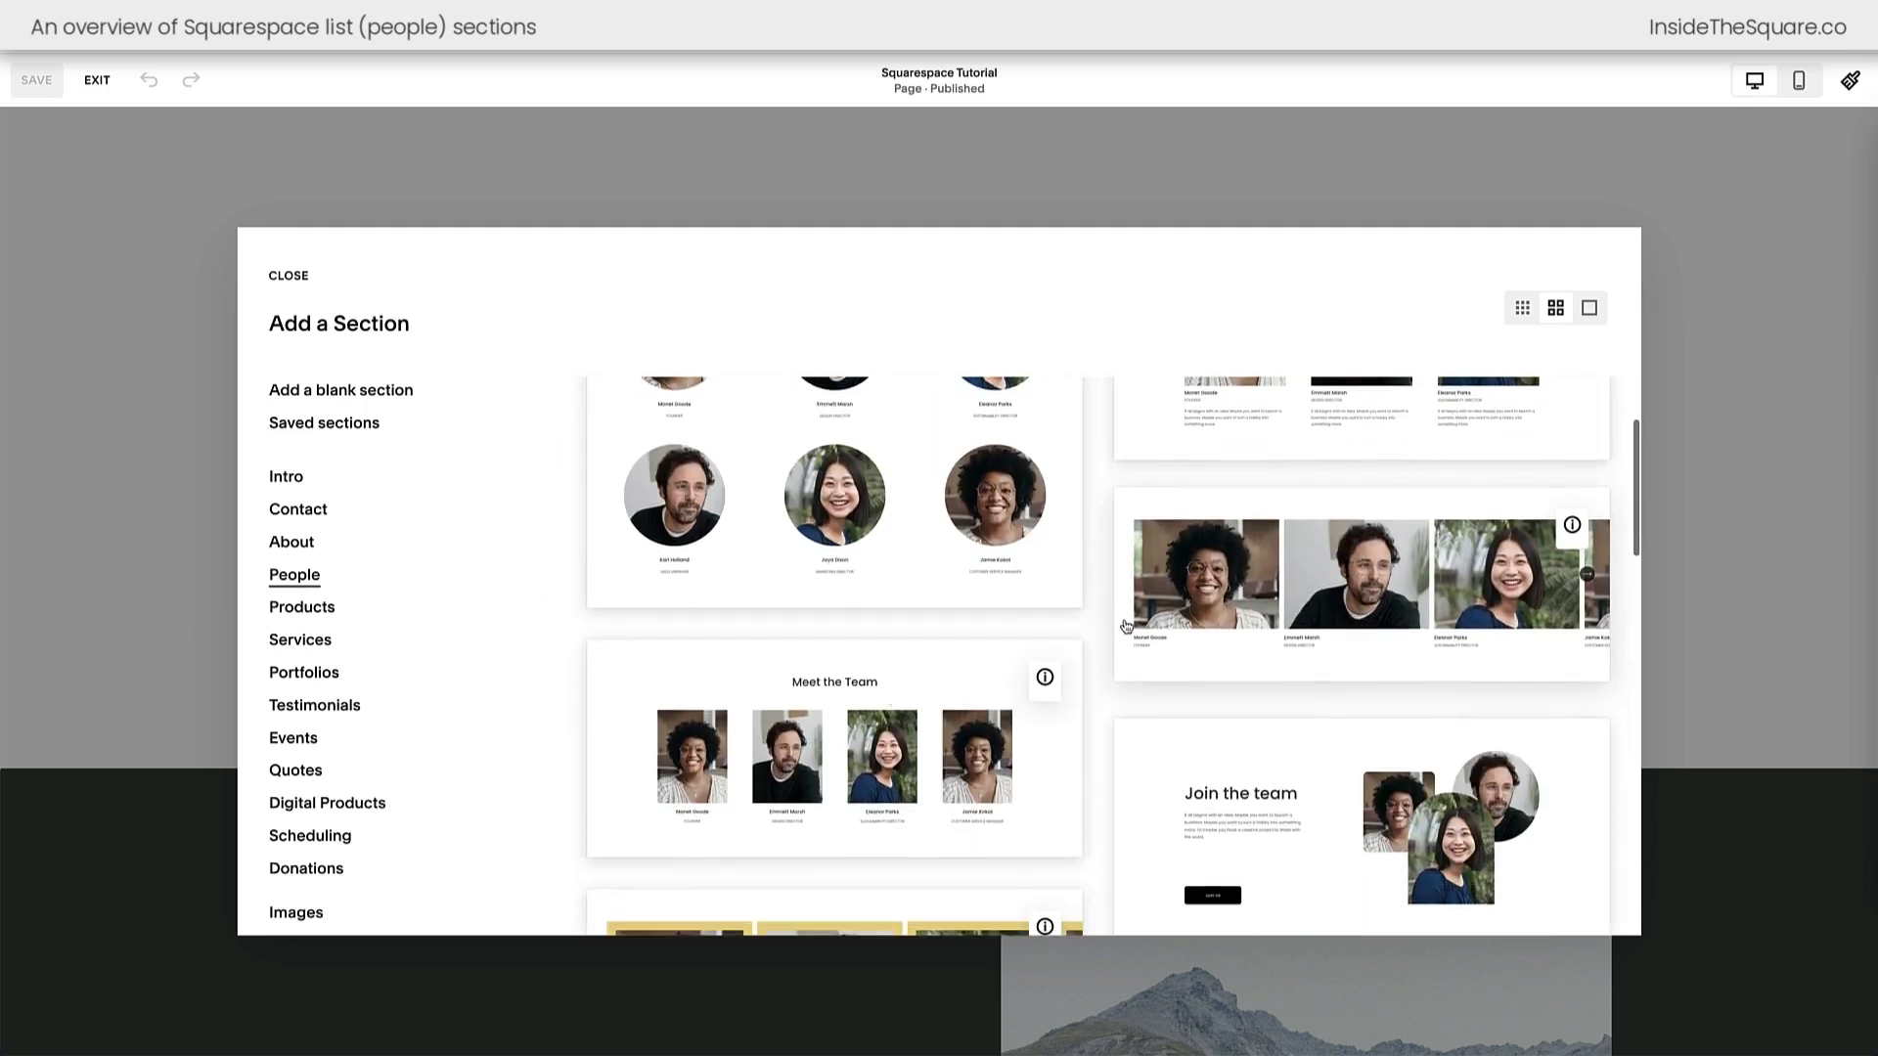
{"action": "scroll", "coordinate": [782, 766], "scroll_direction": "down", "scroll_amount": 4}
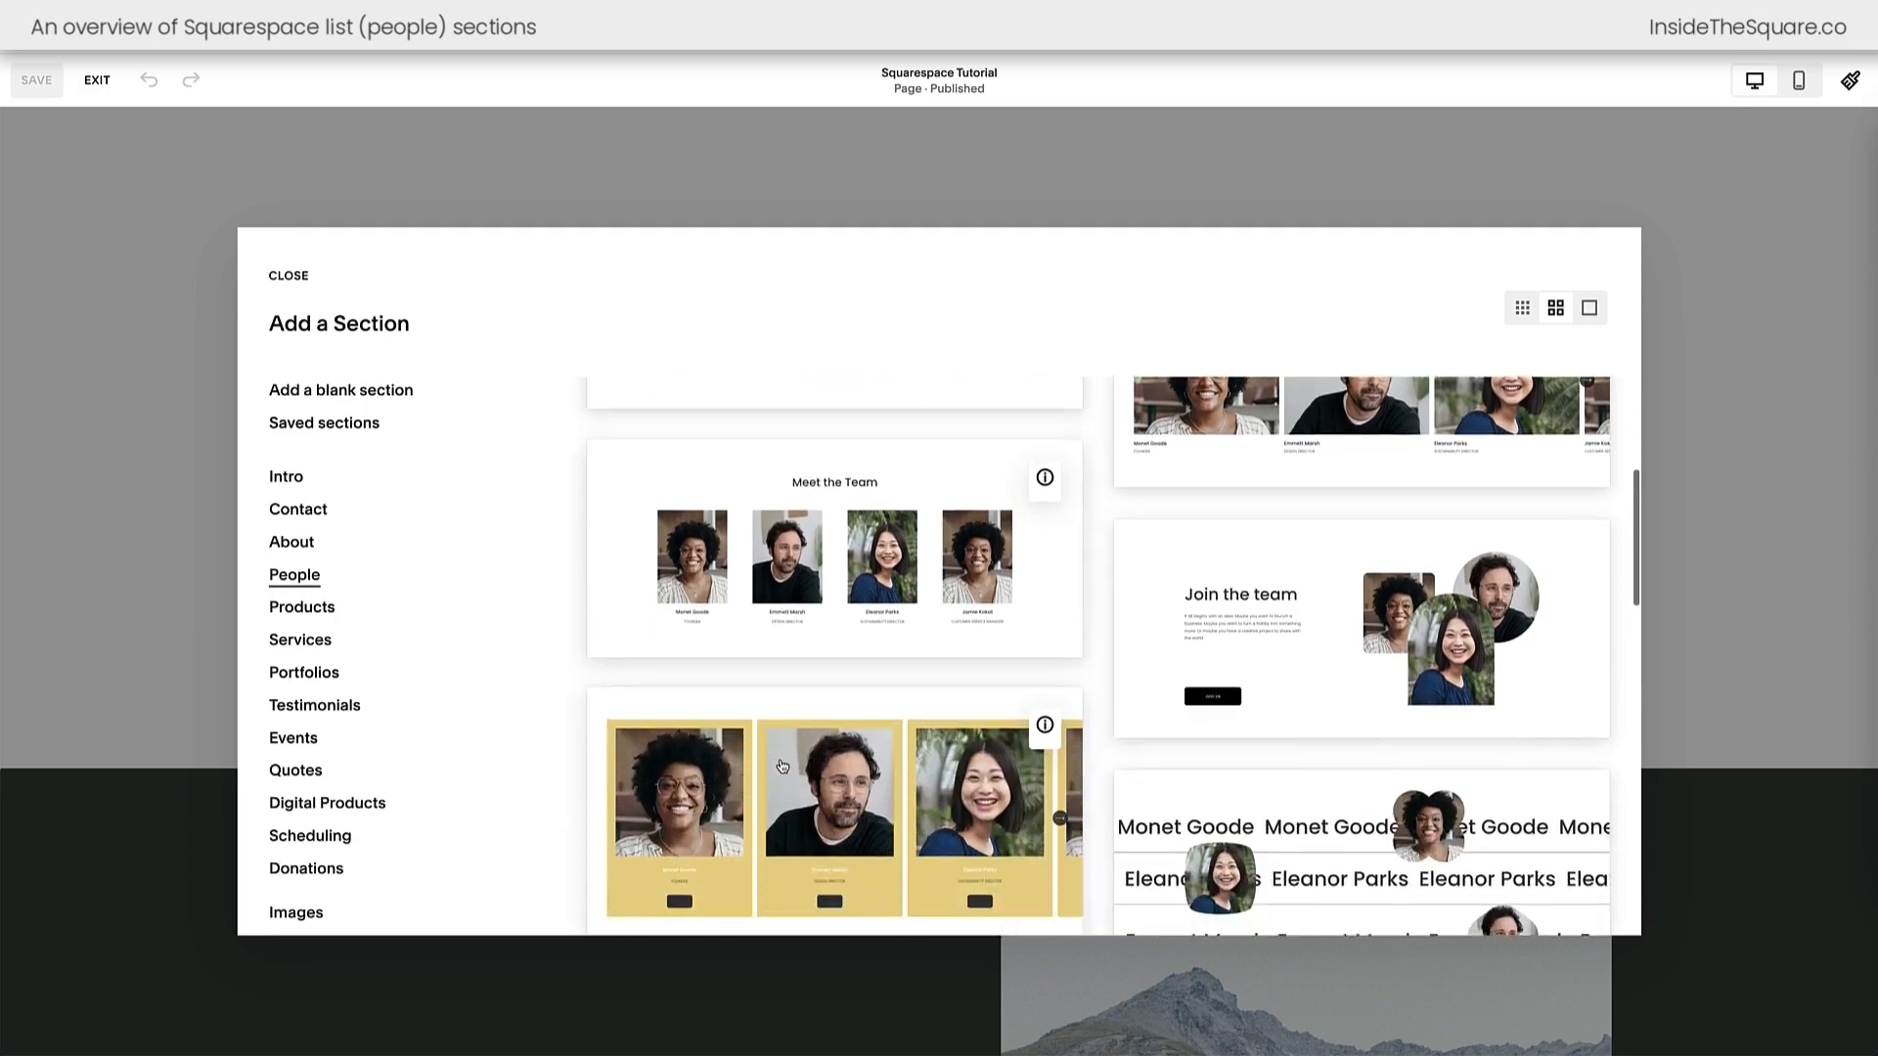
{"action": "scroll", "coordinate": [783, 766], "scroll_direction": "down", "scroll_amount": 3}
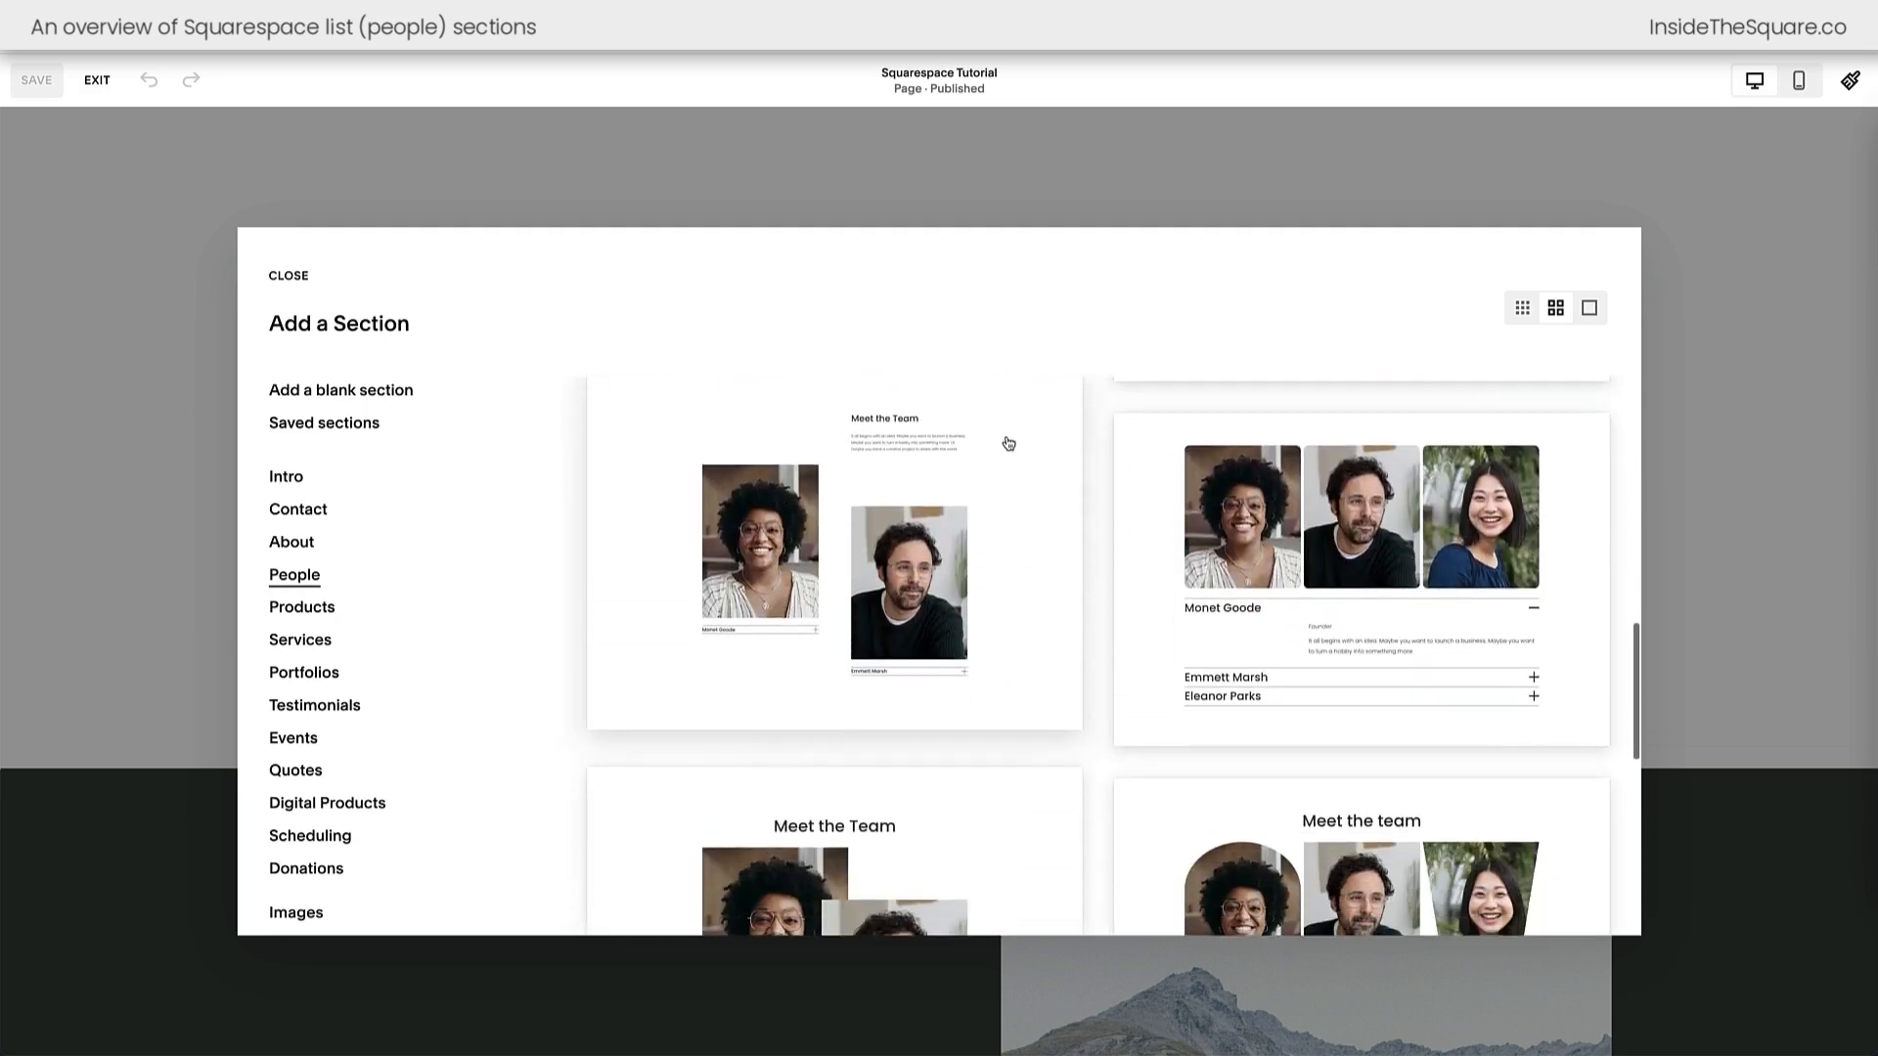
{"action": "scroll", "coordinate": [1496, 499], "scroll_direction": "down", "scroll_amount": 3}
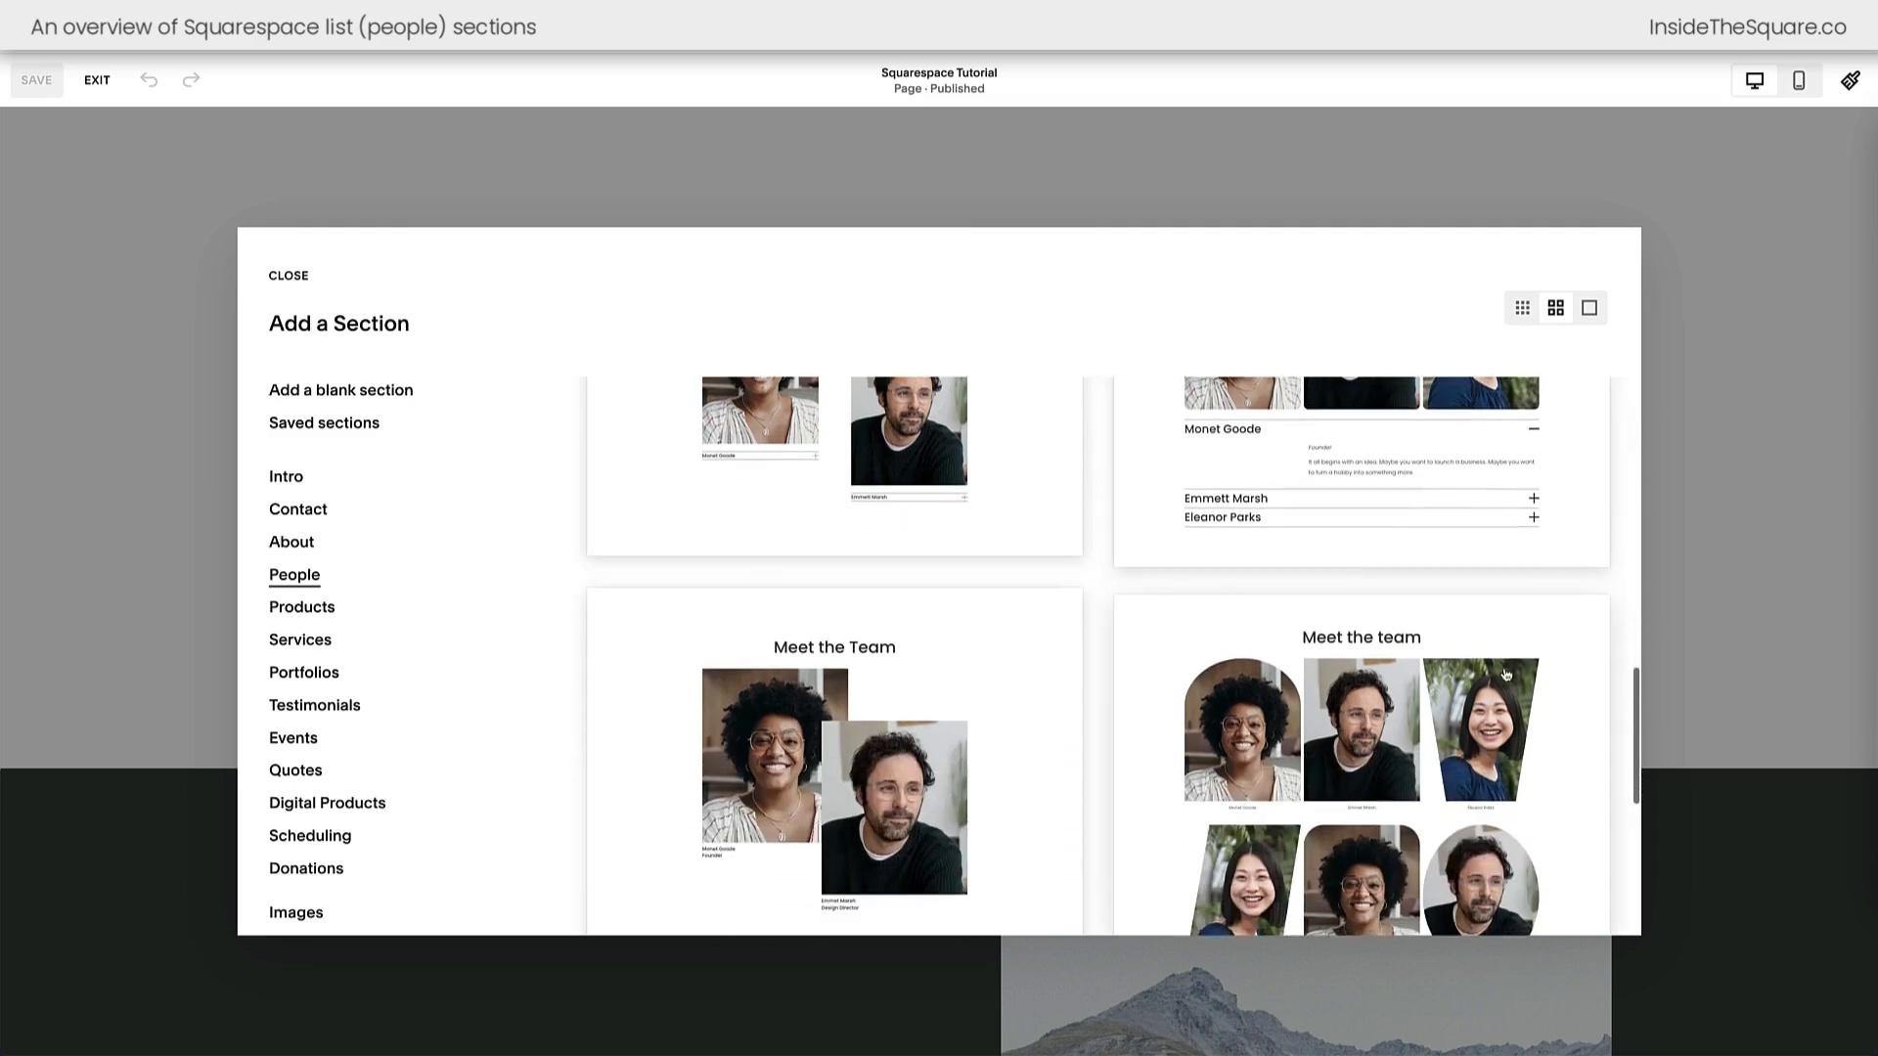
{"action": "scroll", "coordinate": [973, 649], "scroll_direction": "down", "scroll_amount": 15}
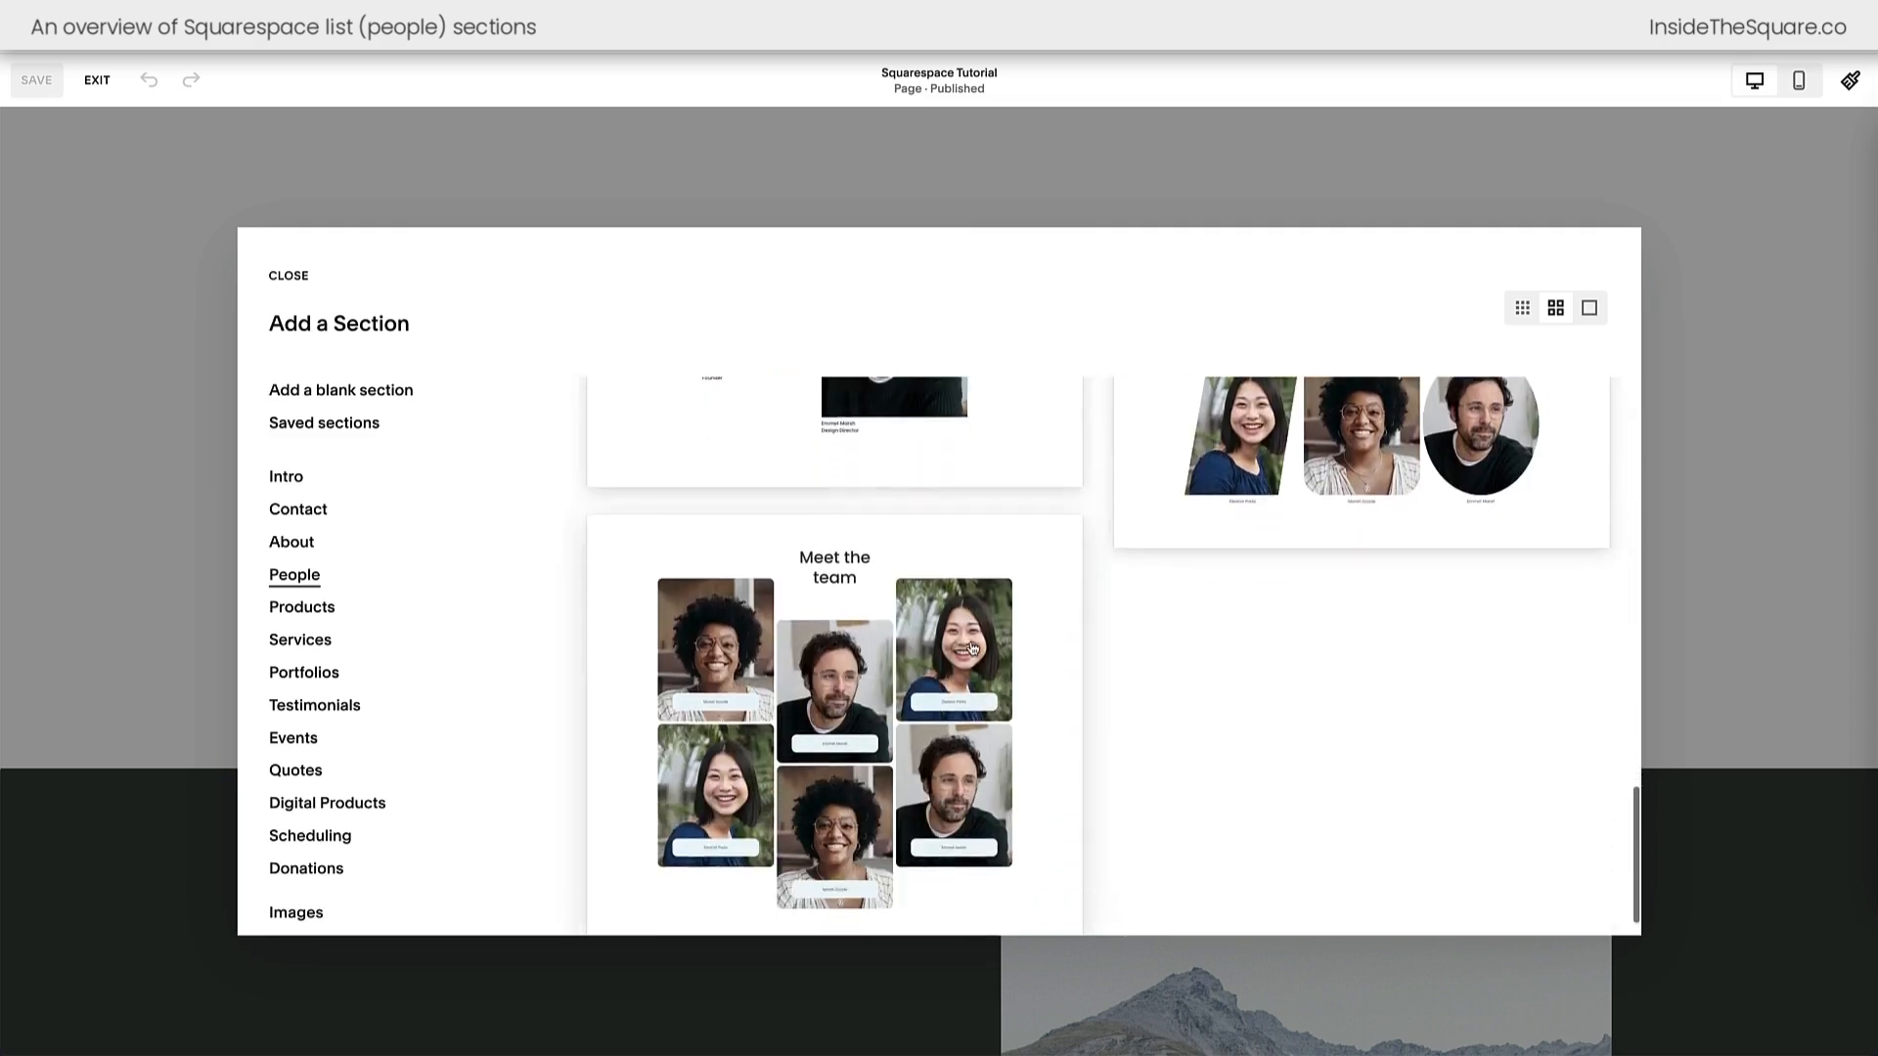
{"action": "mouse_move", "coordinate": [1045, 421]}
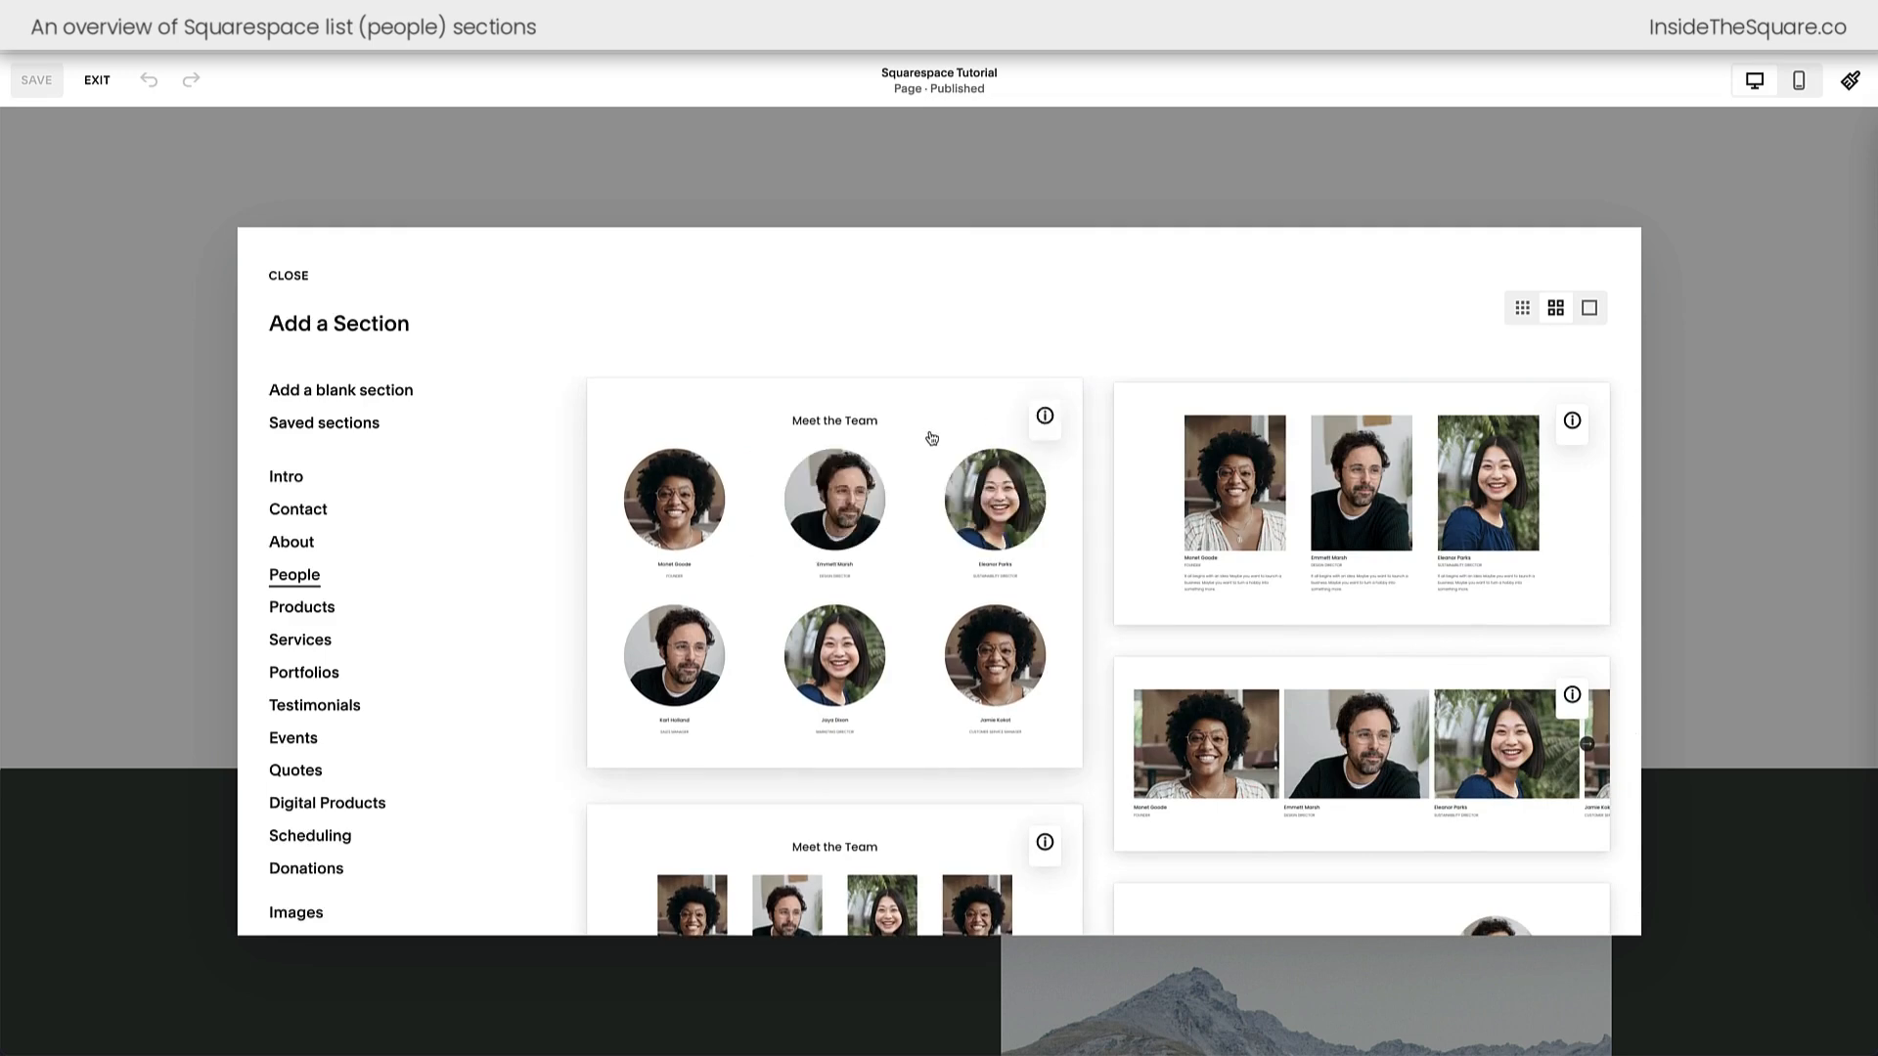
{"action": "left_click", "coordinate": [879, 471]}
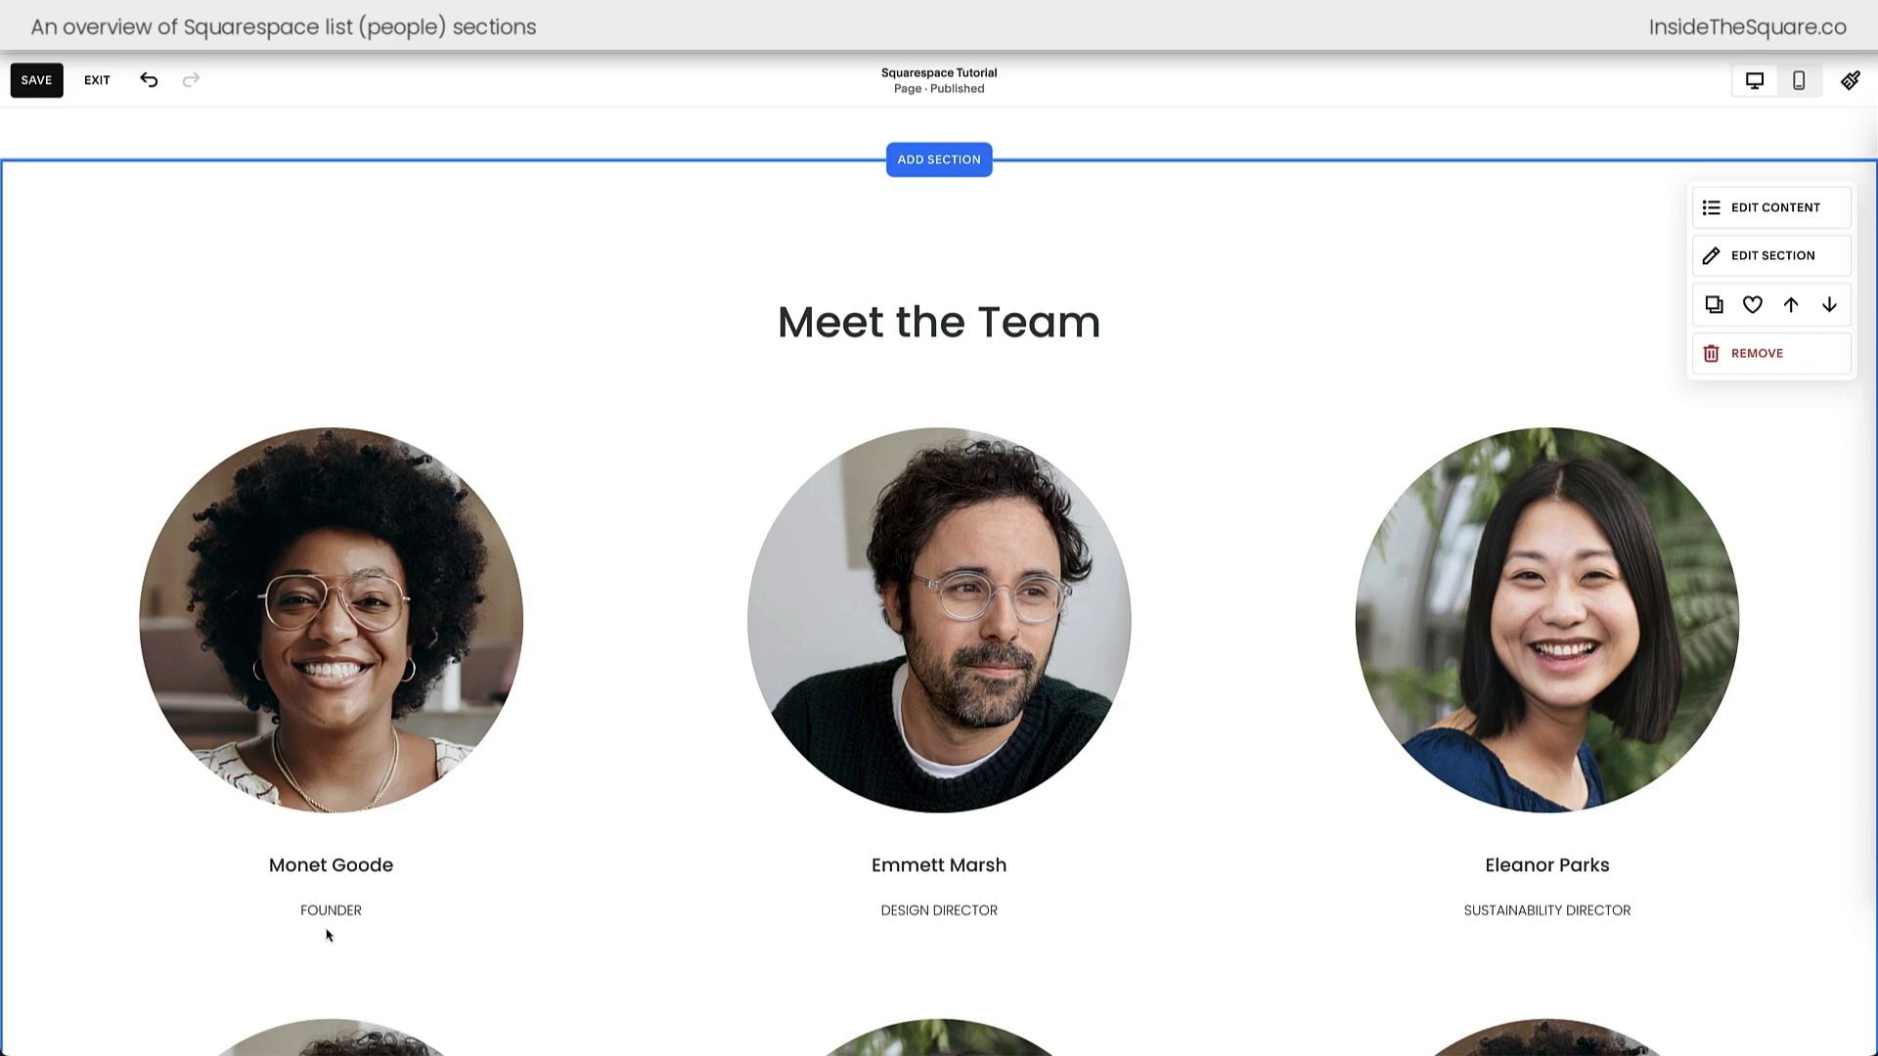
- Try to edit the "Meet the Team" heading directly on the page by selecting its text
{"action": "left_click_drag", "start_coordinate": [626, 416], "coordinate": [782, 315]}
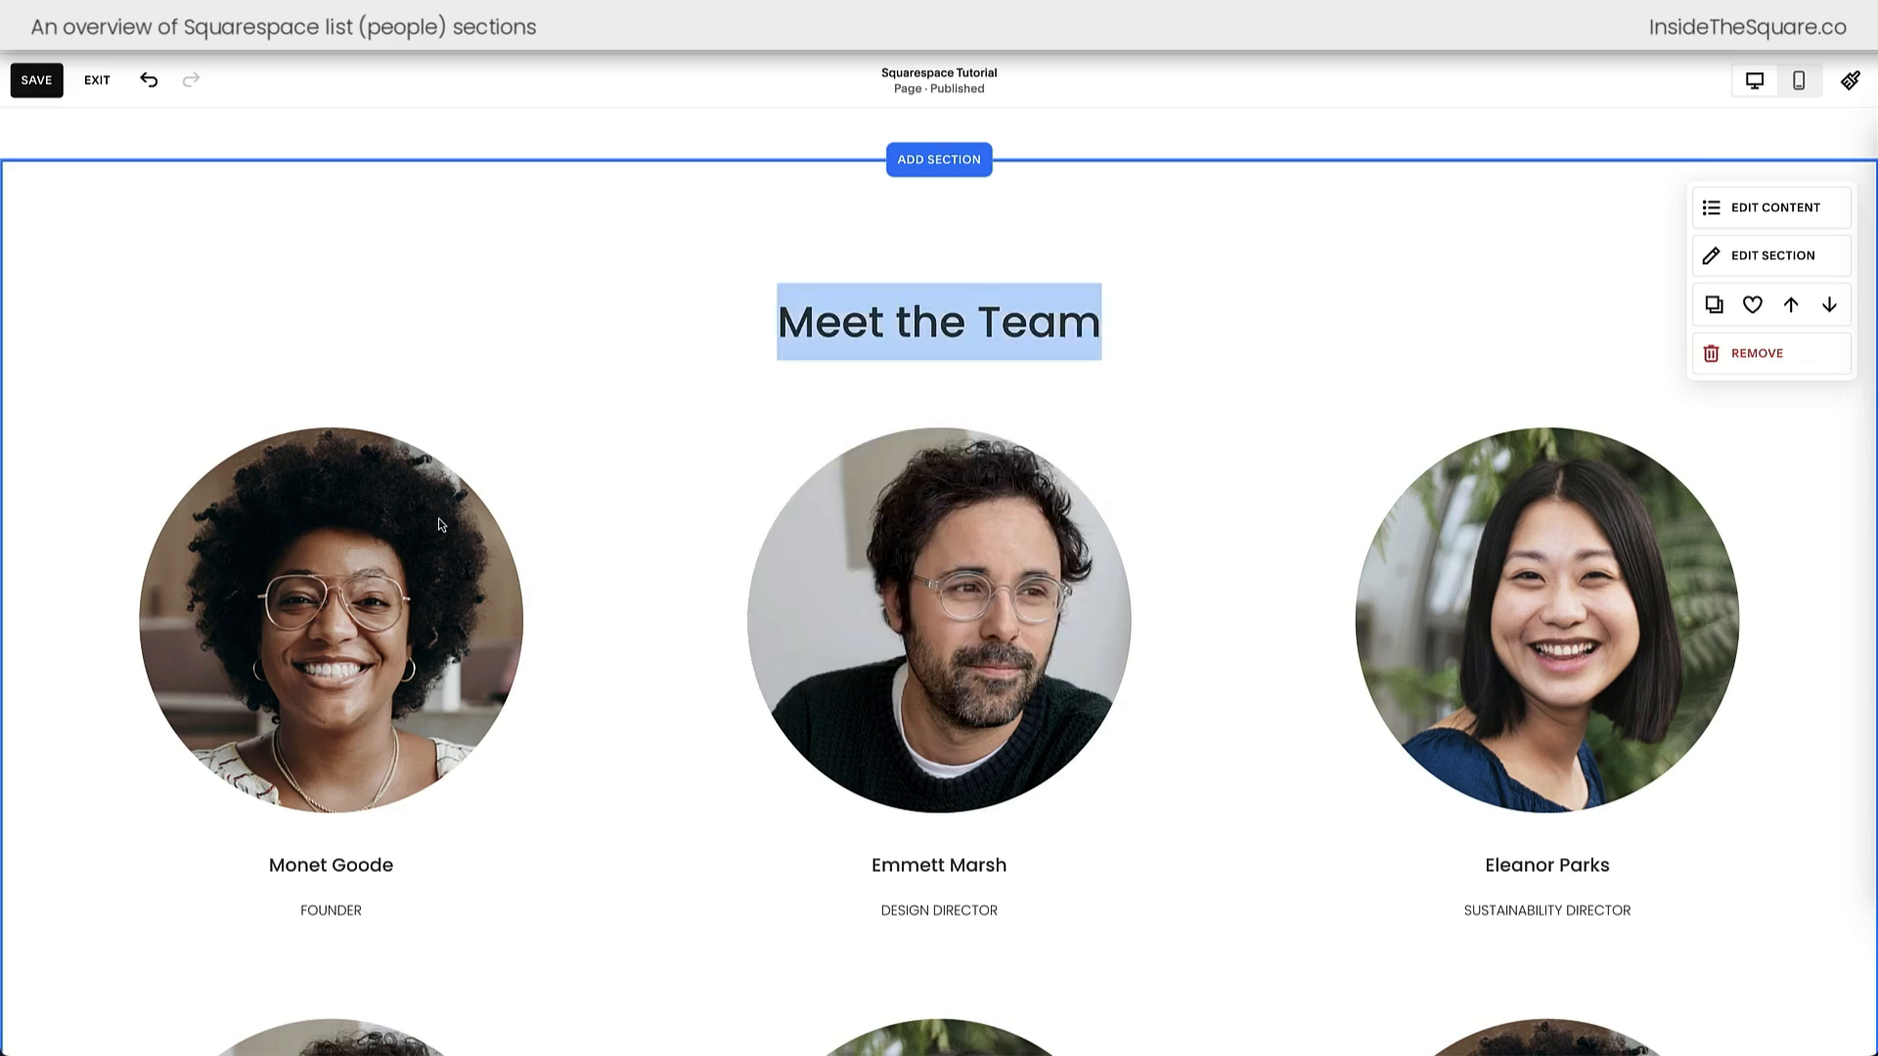
{"action": "left_click", "coordinate": [1152, 305]}
{"action": "left_click_drag", "start_coordinate": [1060, 325], "coordinate": [888, 331]}
{"action": "left_click", "coordinate": [888, 331]}
{"action": "left_click_drag", "start_coordinate": [1090, 323], "coordinate": [900, 324]}
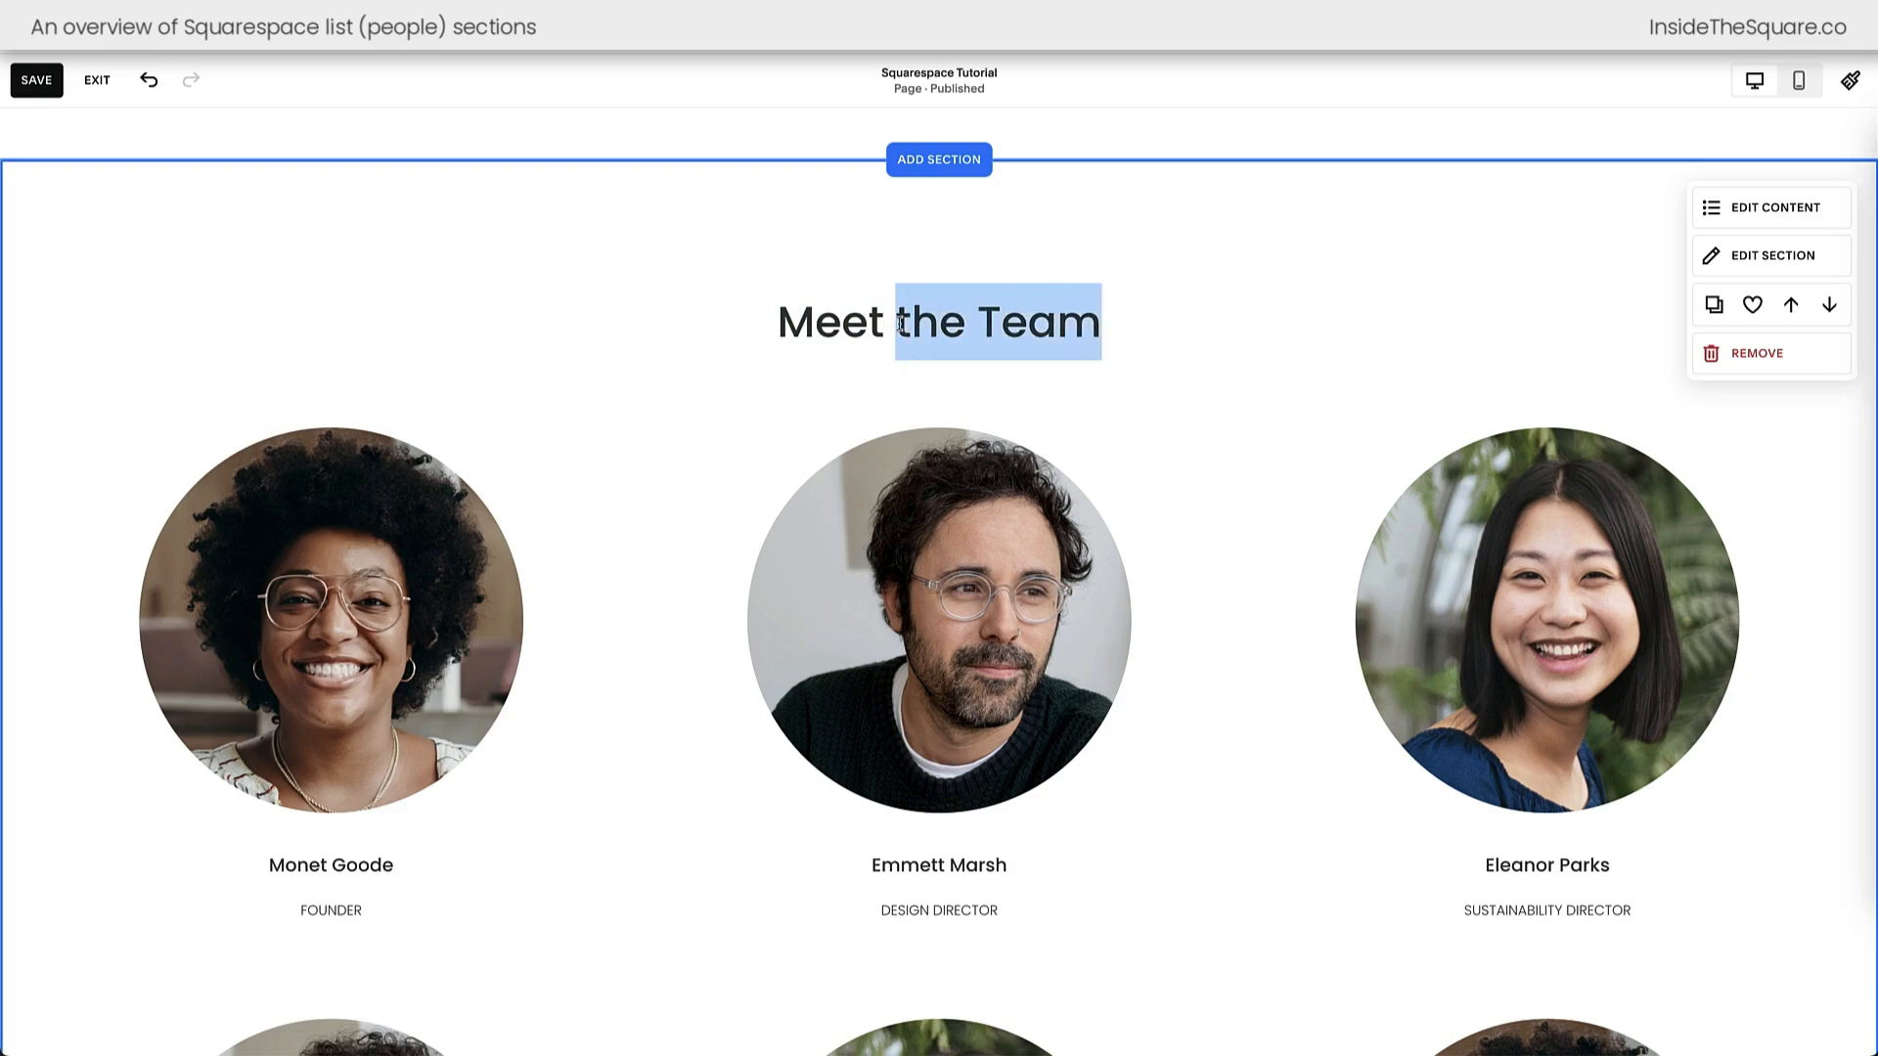
{"action": "left_click", "coordinate": [782, 364]}
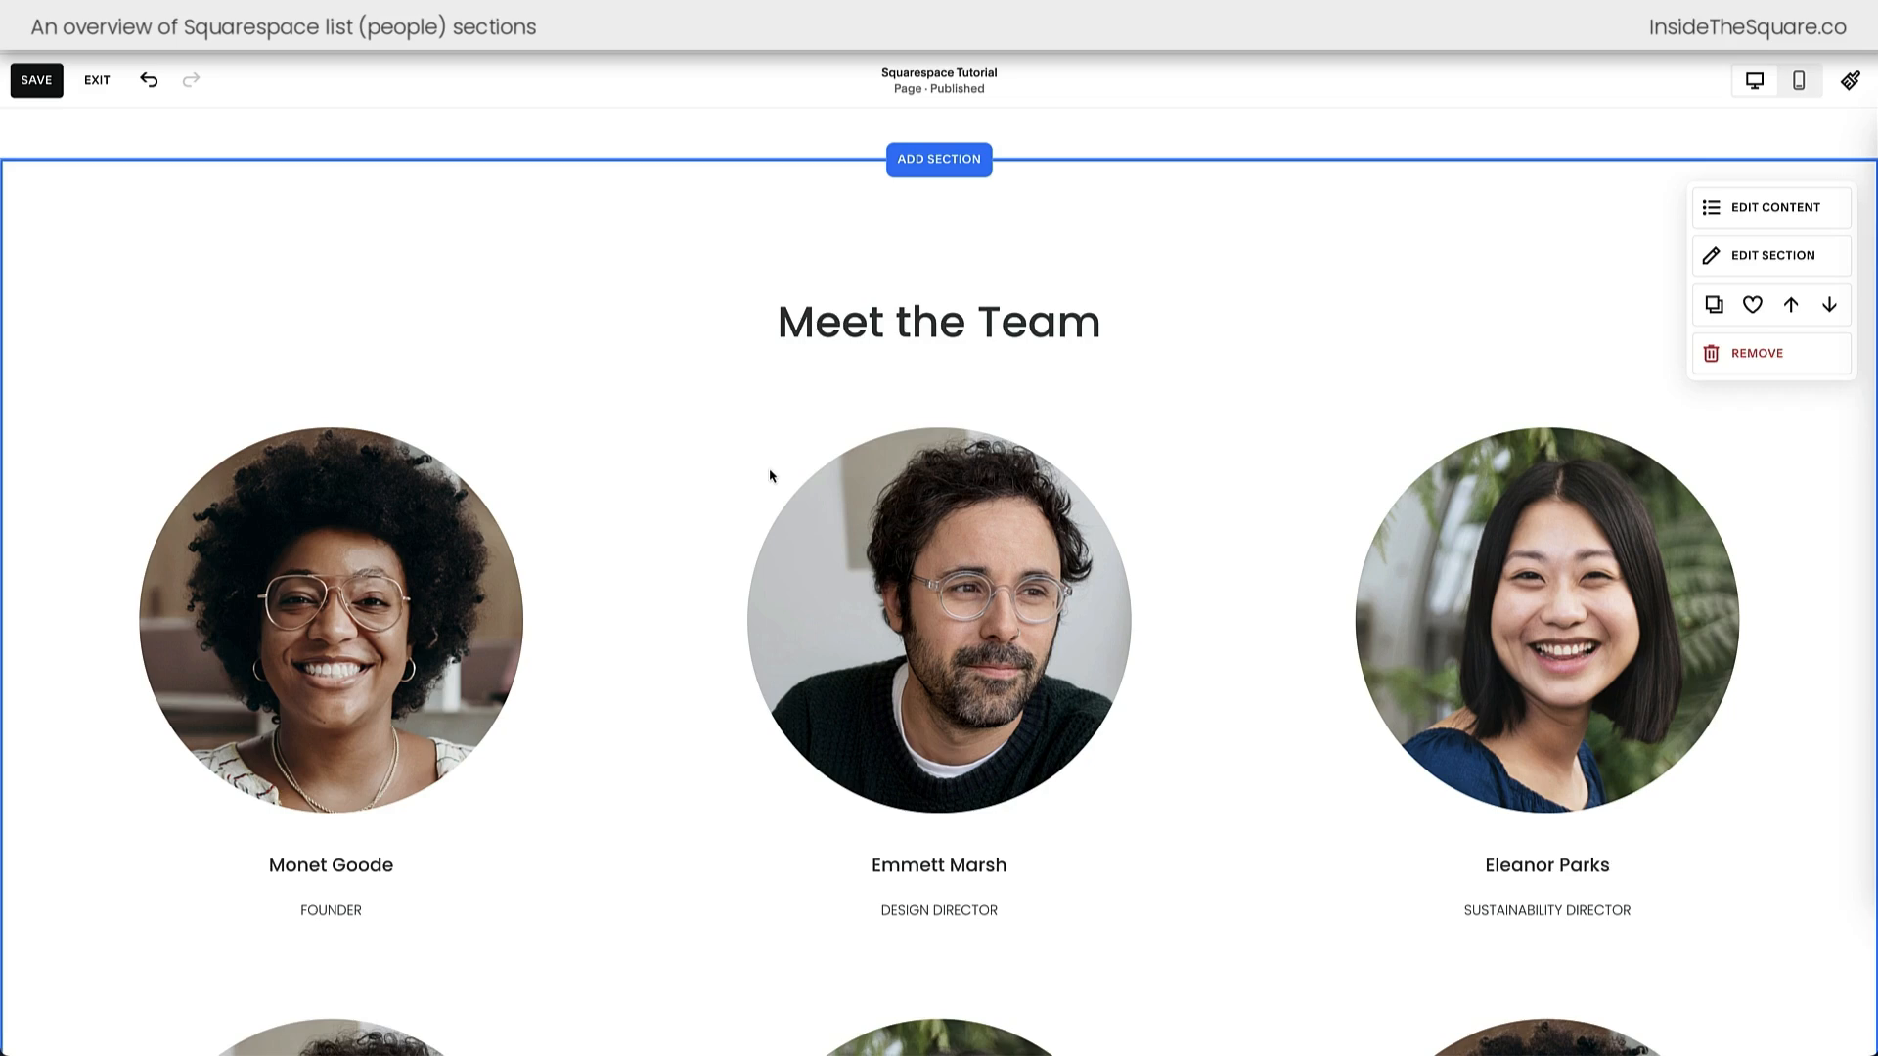
- In the dark fluid engine section, move the Sign up button above the heading and shift the heading to the section's left edge
{"action": "scroll", "coordinate": [771, 476], "scroll_direction": "down", "scroll_amount": 14}
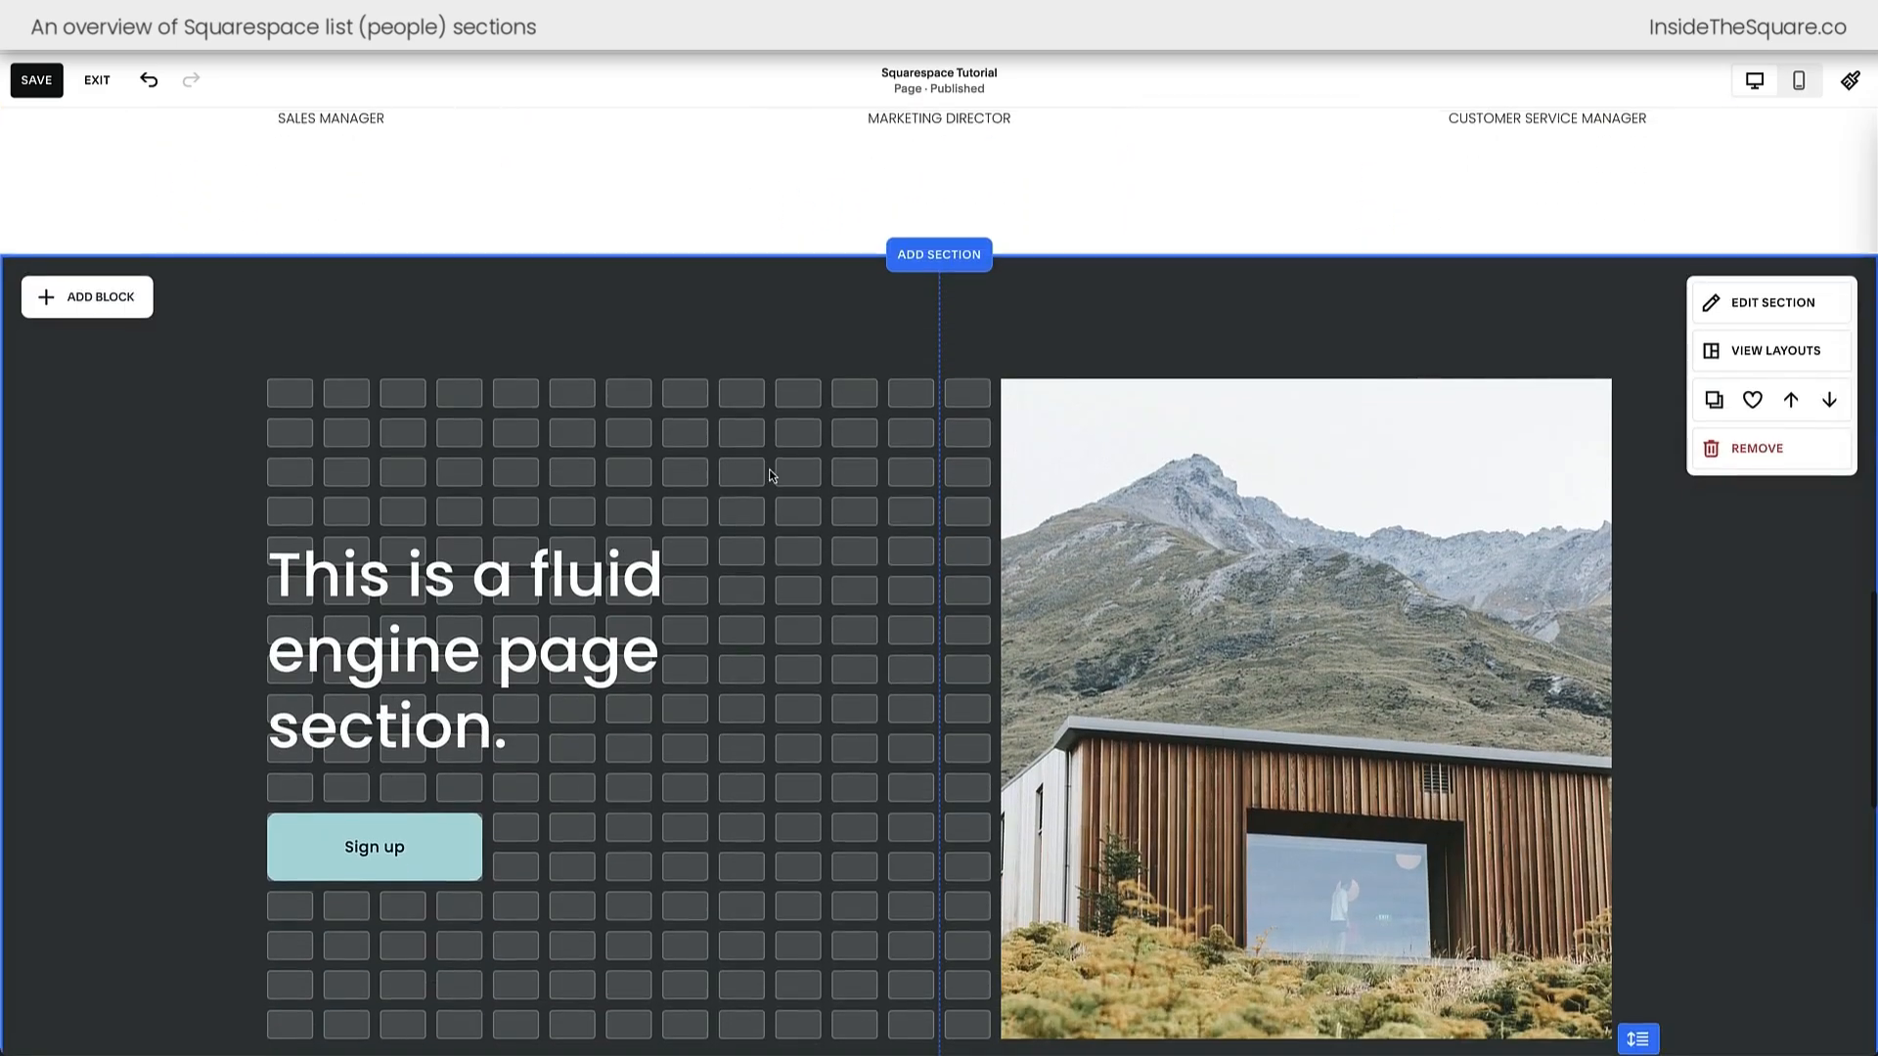
{"action": "scroll", "coordinate": [771, 476], "scroll_direction": "down", "scroll_amount": 1}
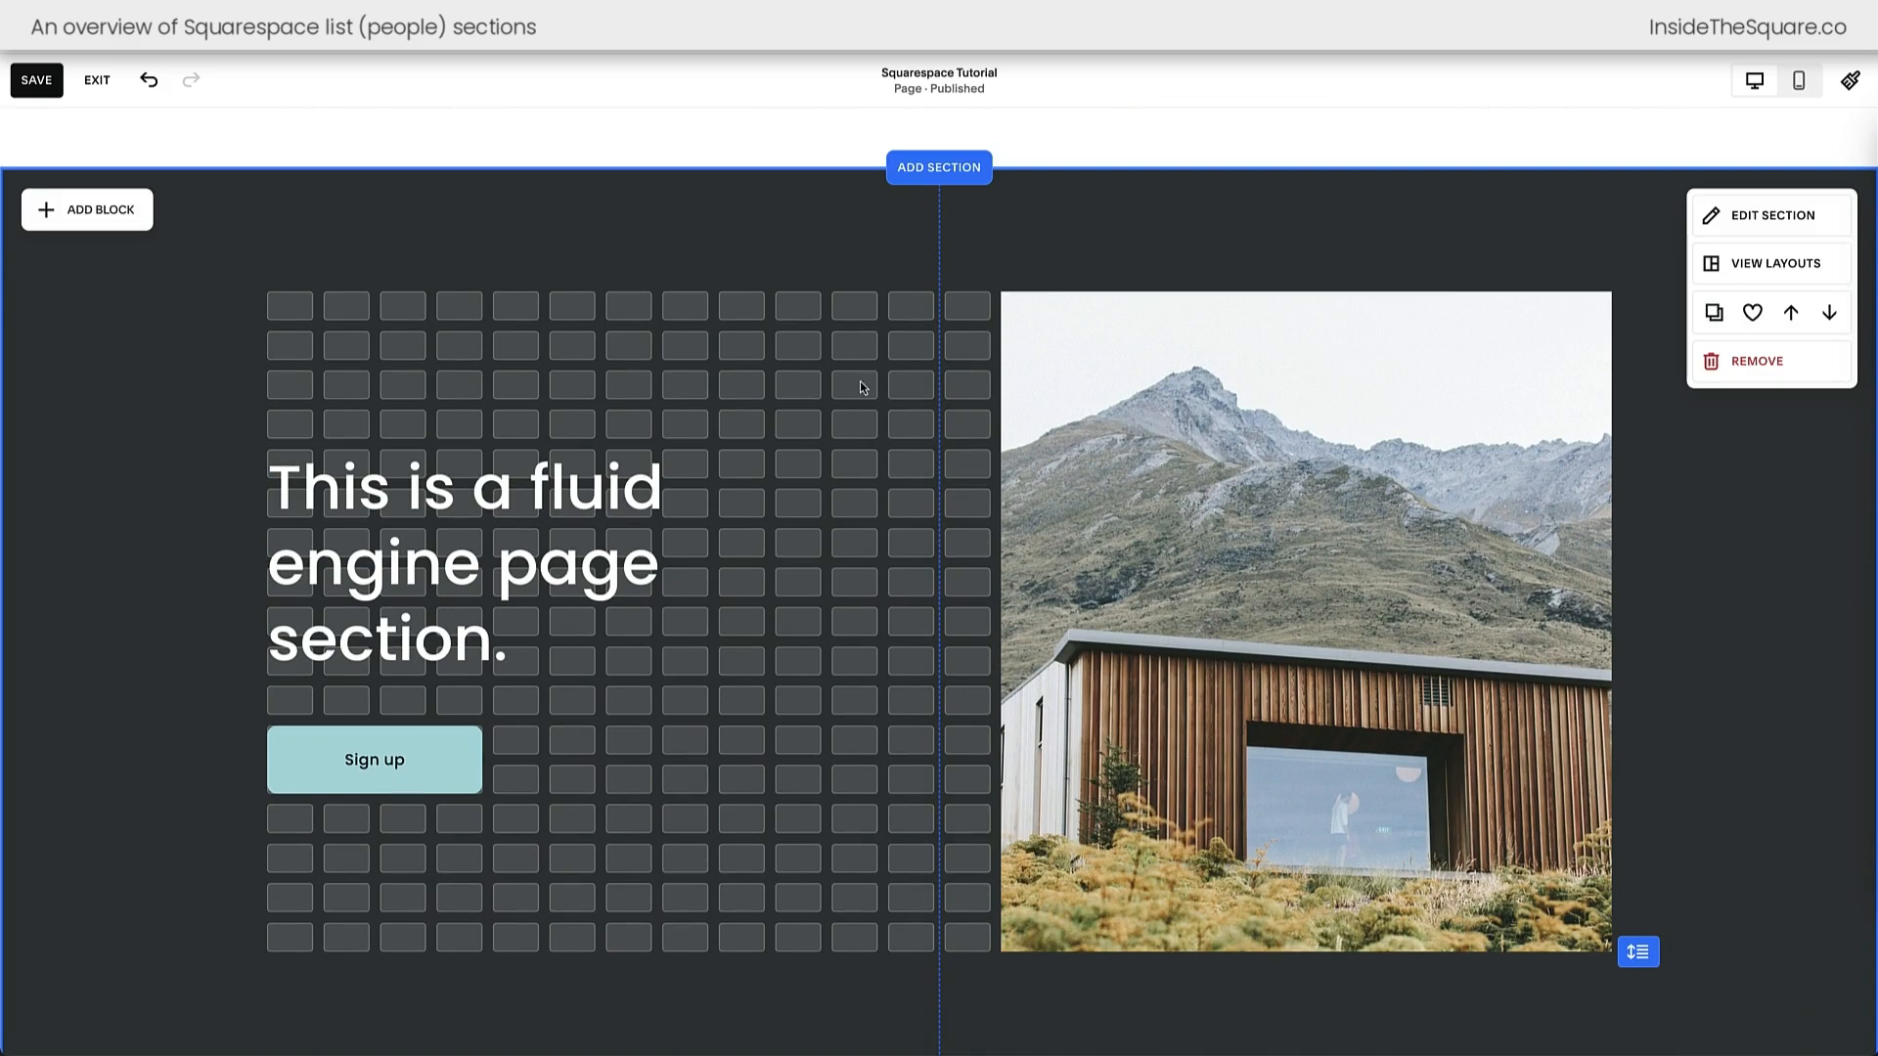
{"action": "left_click", "coordinate": [103, 218]}
{"action": "left_click", "coordinate": [549, 347]}
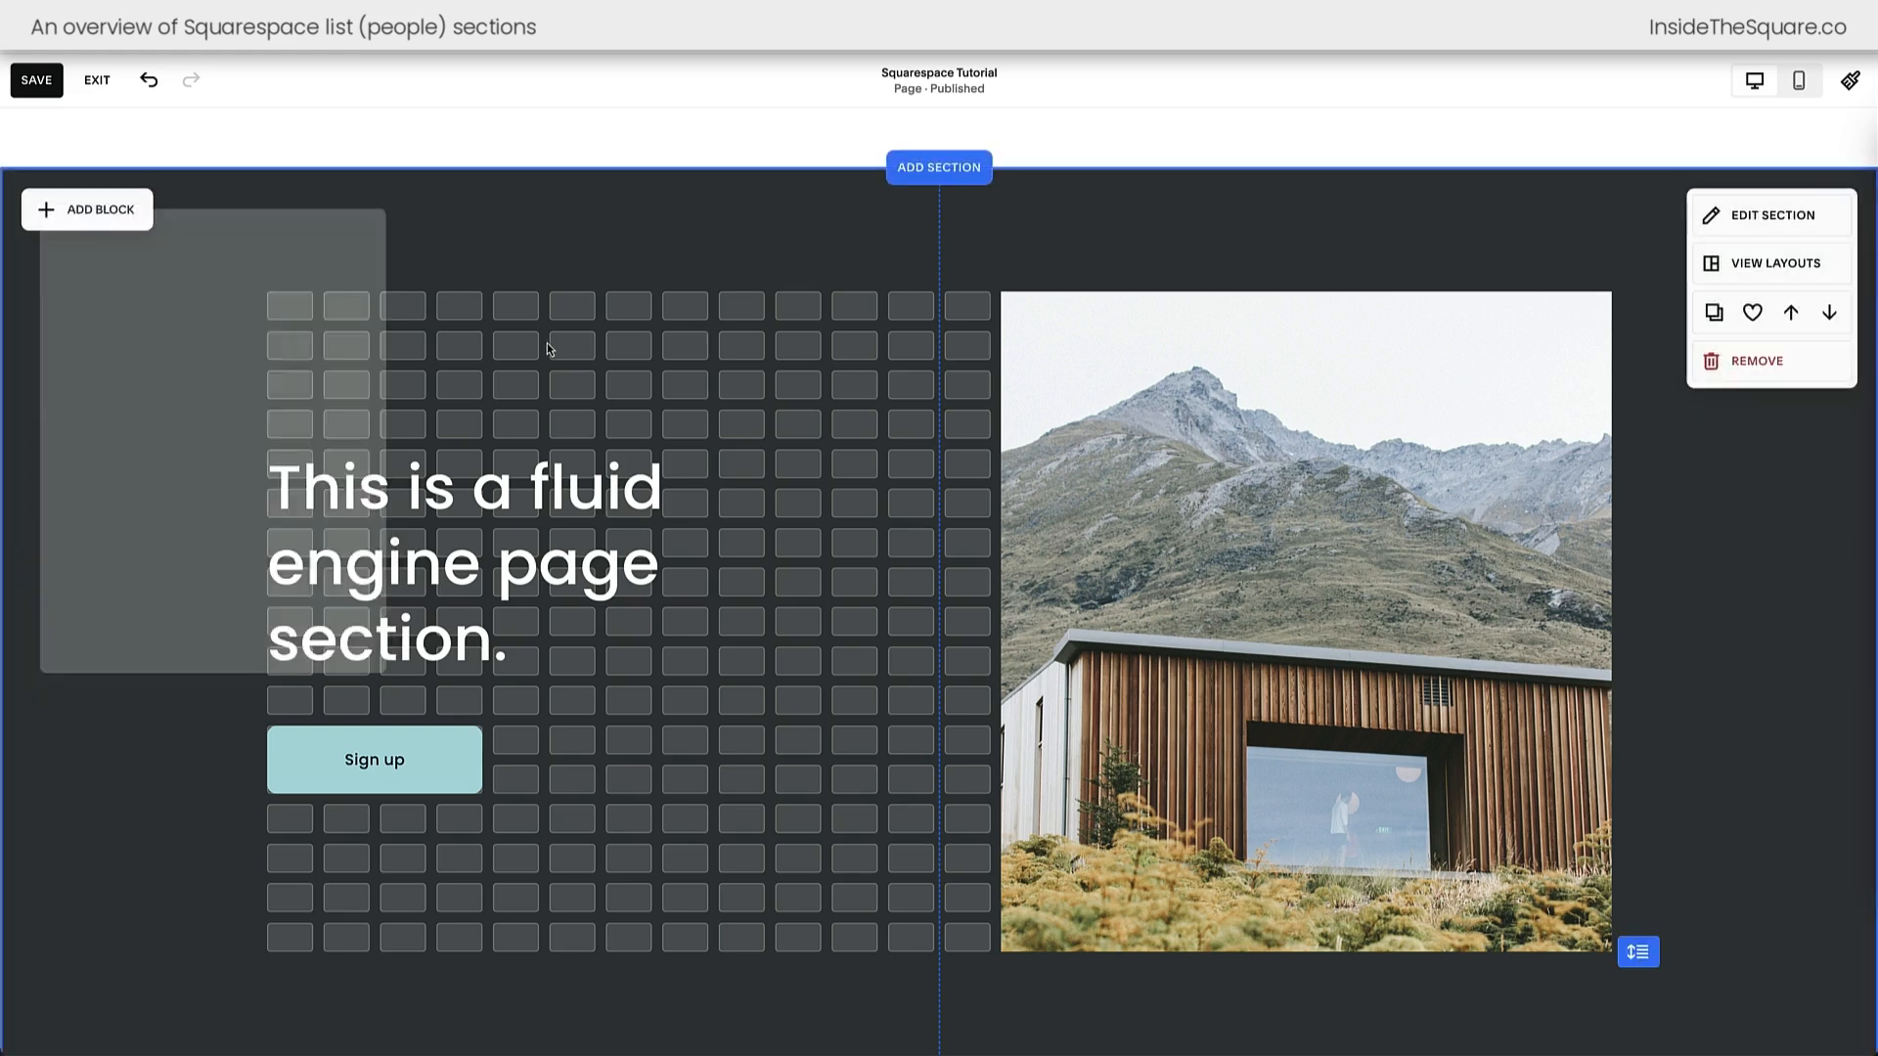
{"action": "left_click_drag", "start_coordinate": [486, 587], "coordinate": [854, 587]}
{"action": "left_click_drag", "start_coordinate": [463, 755], "coordinate": [528, 348]}
{"action": "left_click_drag", "start_coordinate": [939, 519], "coordinate": [590, 584]}
- Replace the fluid engine section's heading text with "Start to type." and format it as Heading 1
{"action": "double_click", "coordinate": [589, 583]}
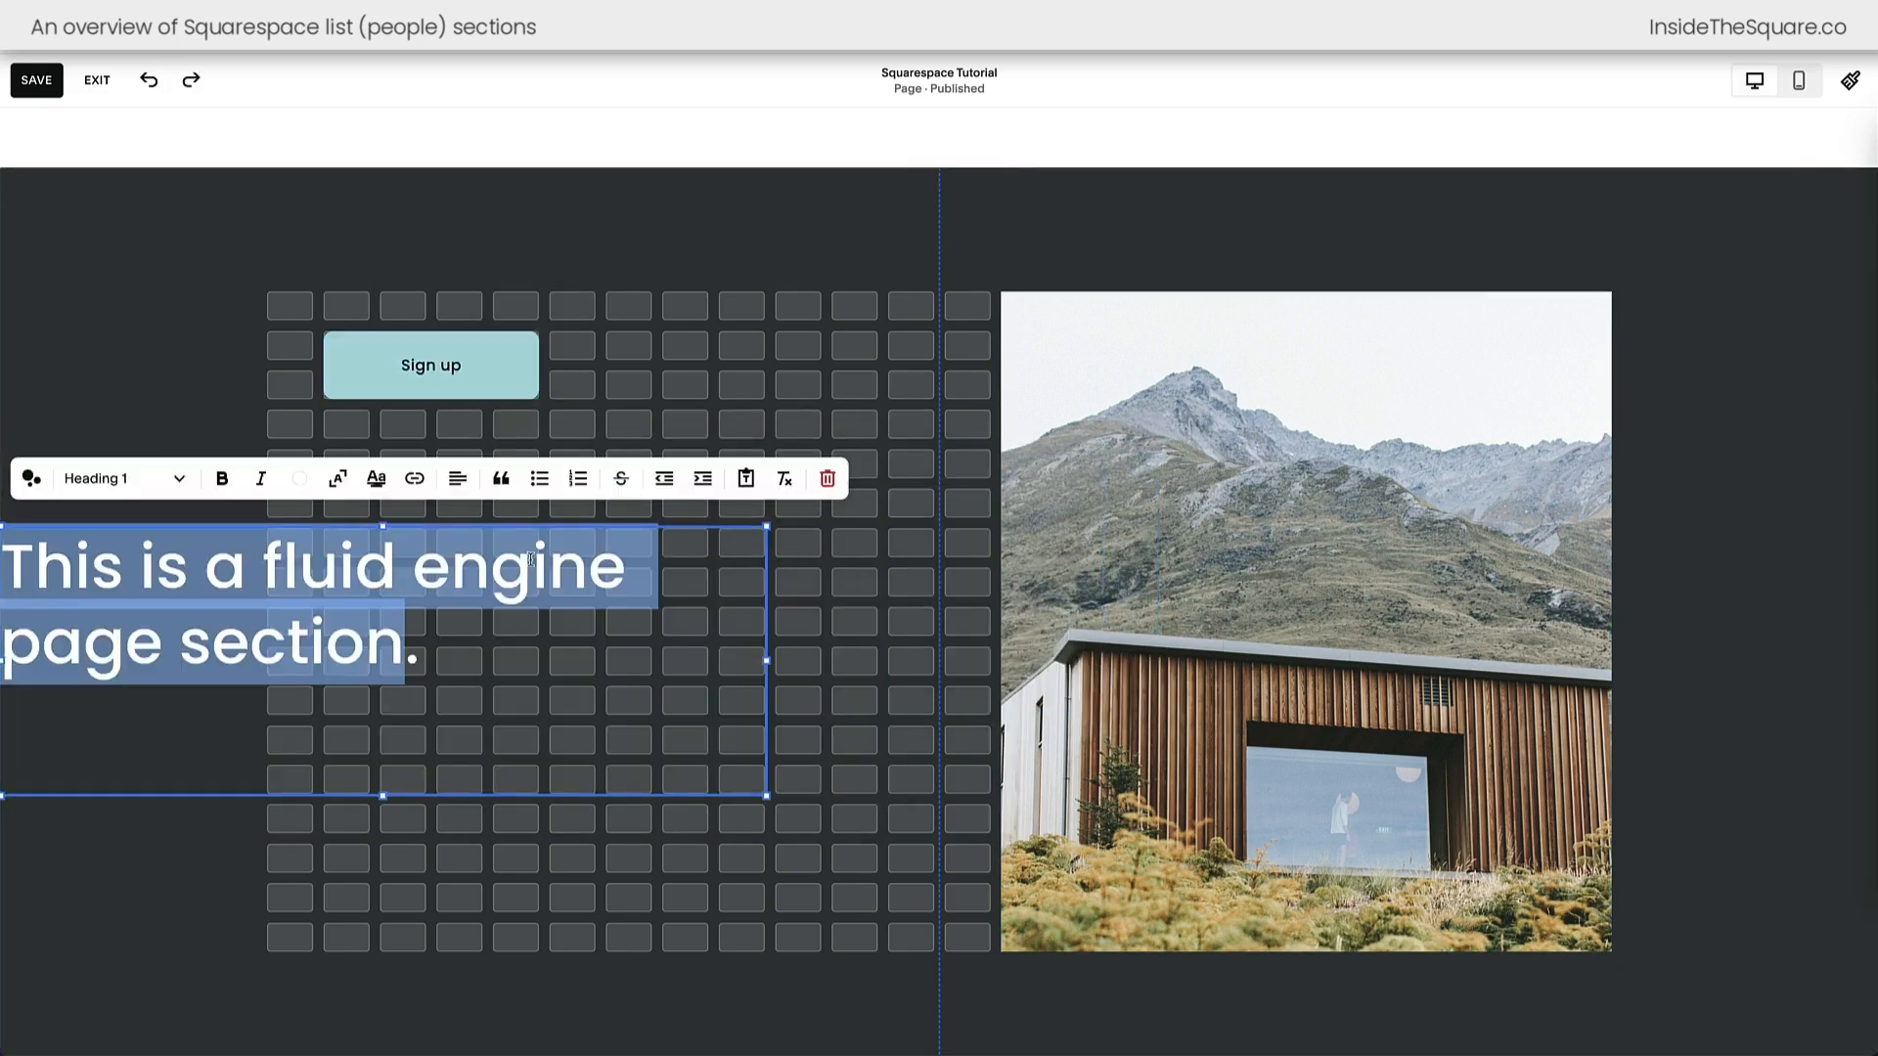
{"action": "key", "text": "BackSpace"}
{"action": "type", "text": "Stan"}
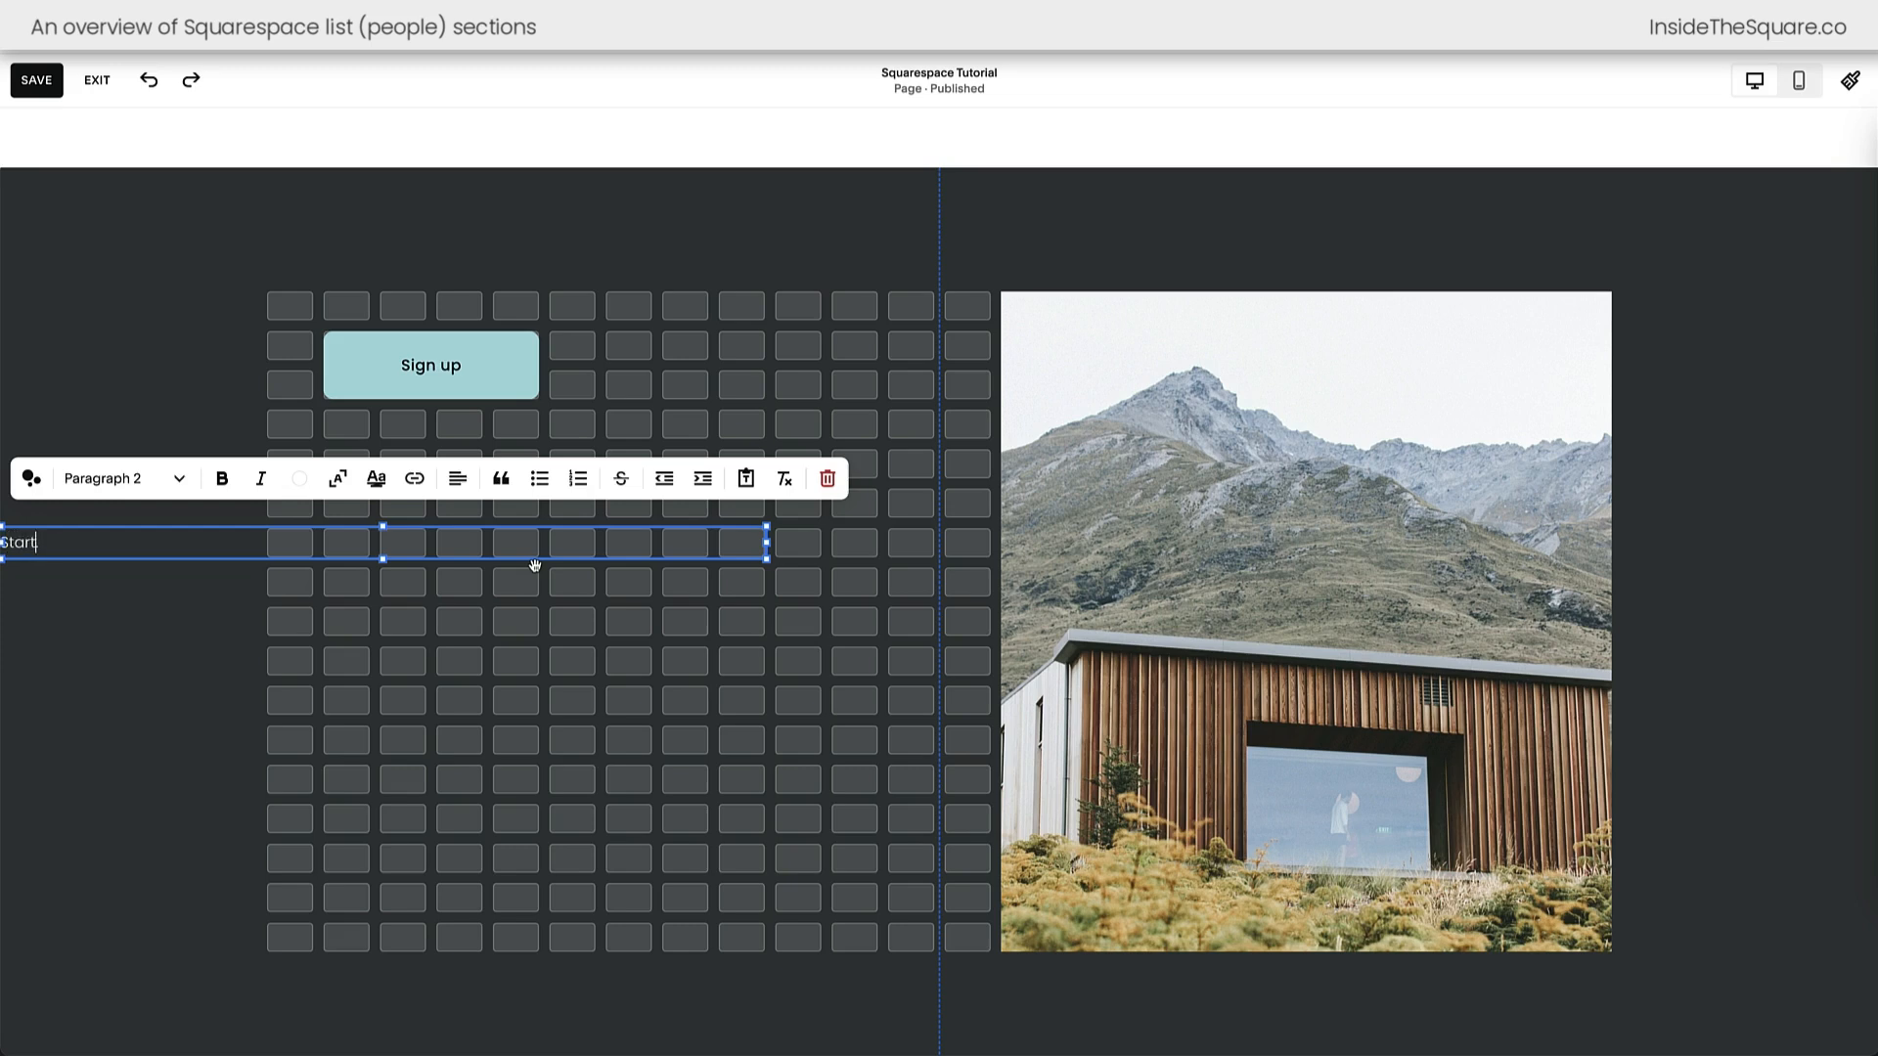
{"action": "type", "text": " to type."}
{"action": "left_click", "coordinate": [117, 478]}
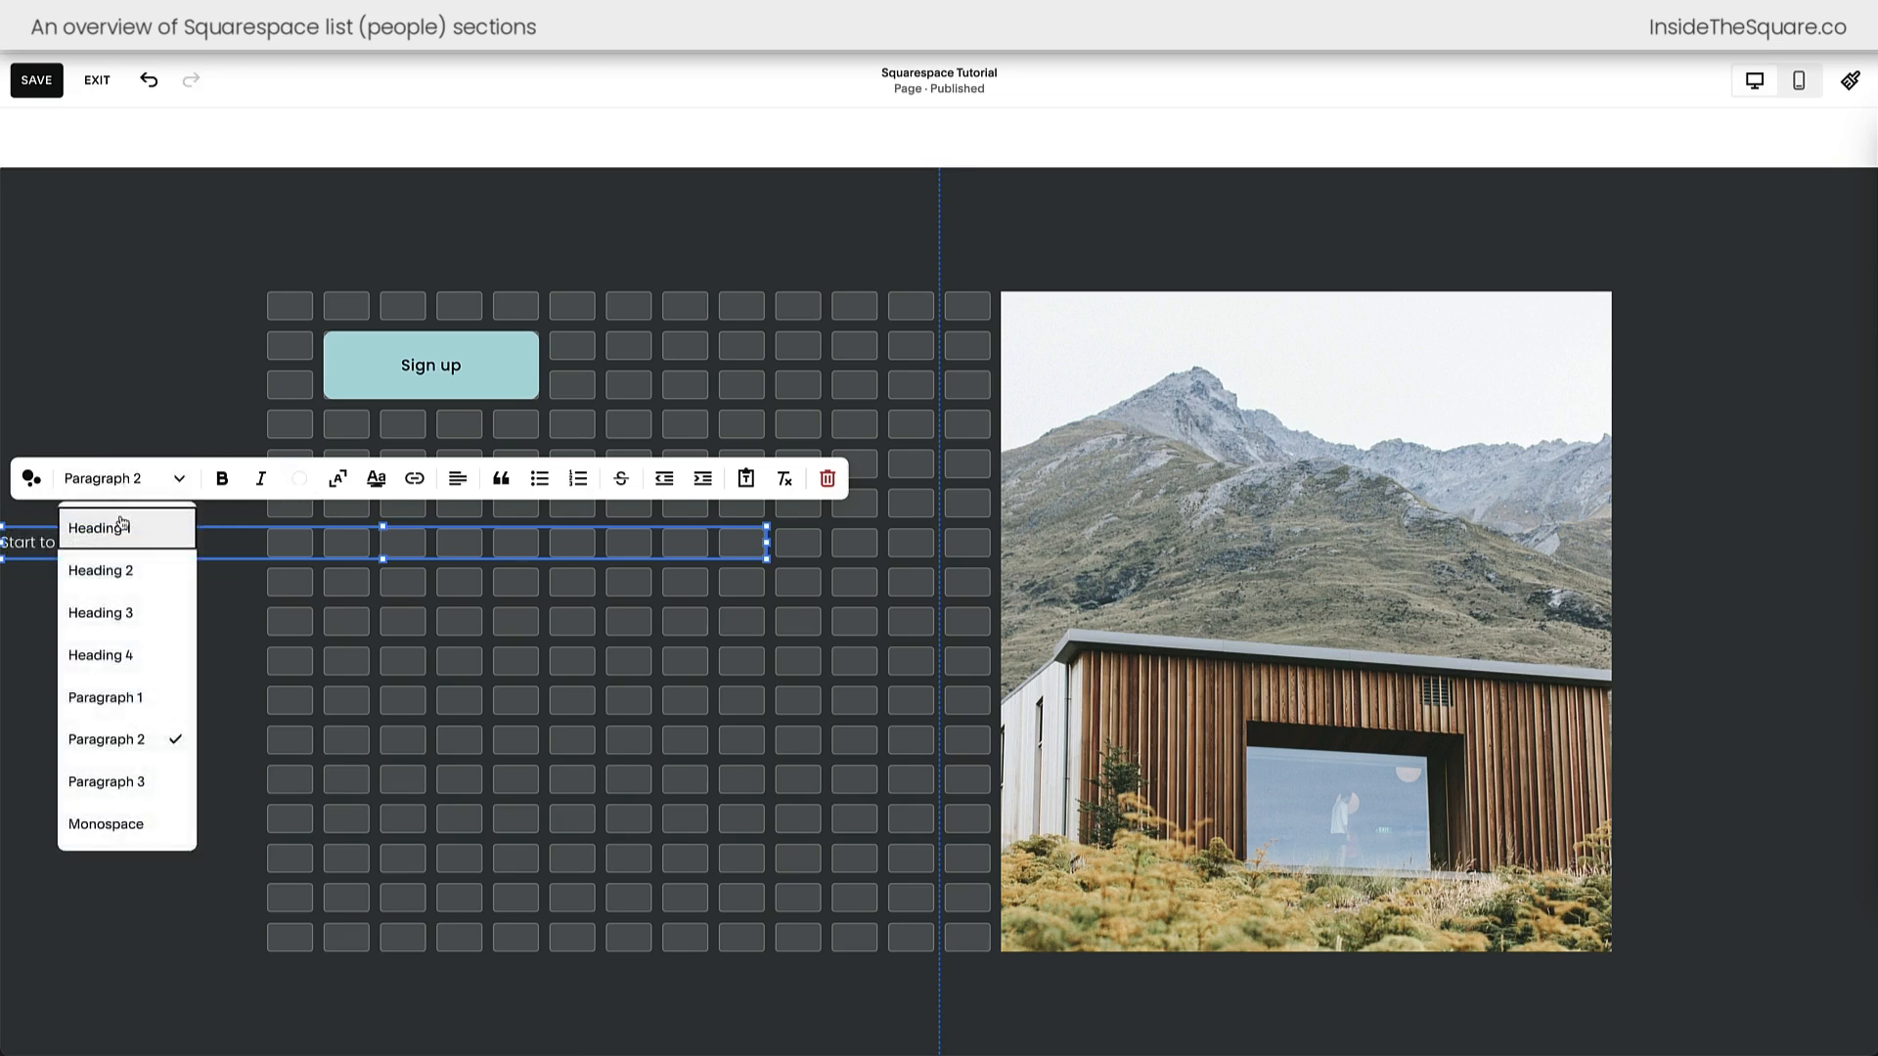
{"action": "left_click", "coordinate": [121, 528]}
- Align the "Start to type." heading with the left side of the grid and place the Sign up button below it
{"action": "left_click_drag", "start_coordinate": [218, 607], "coordinate": [448, 552]}
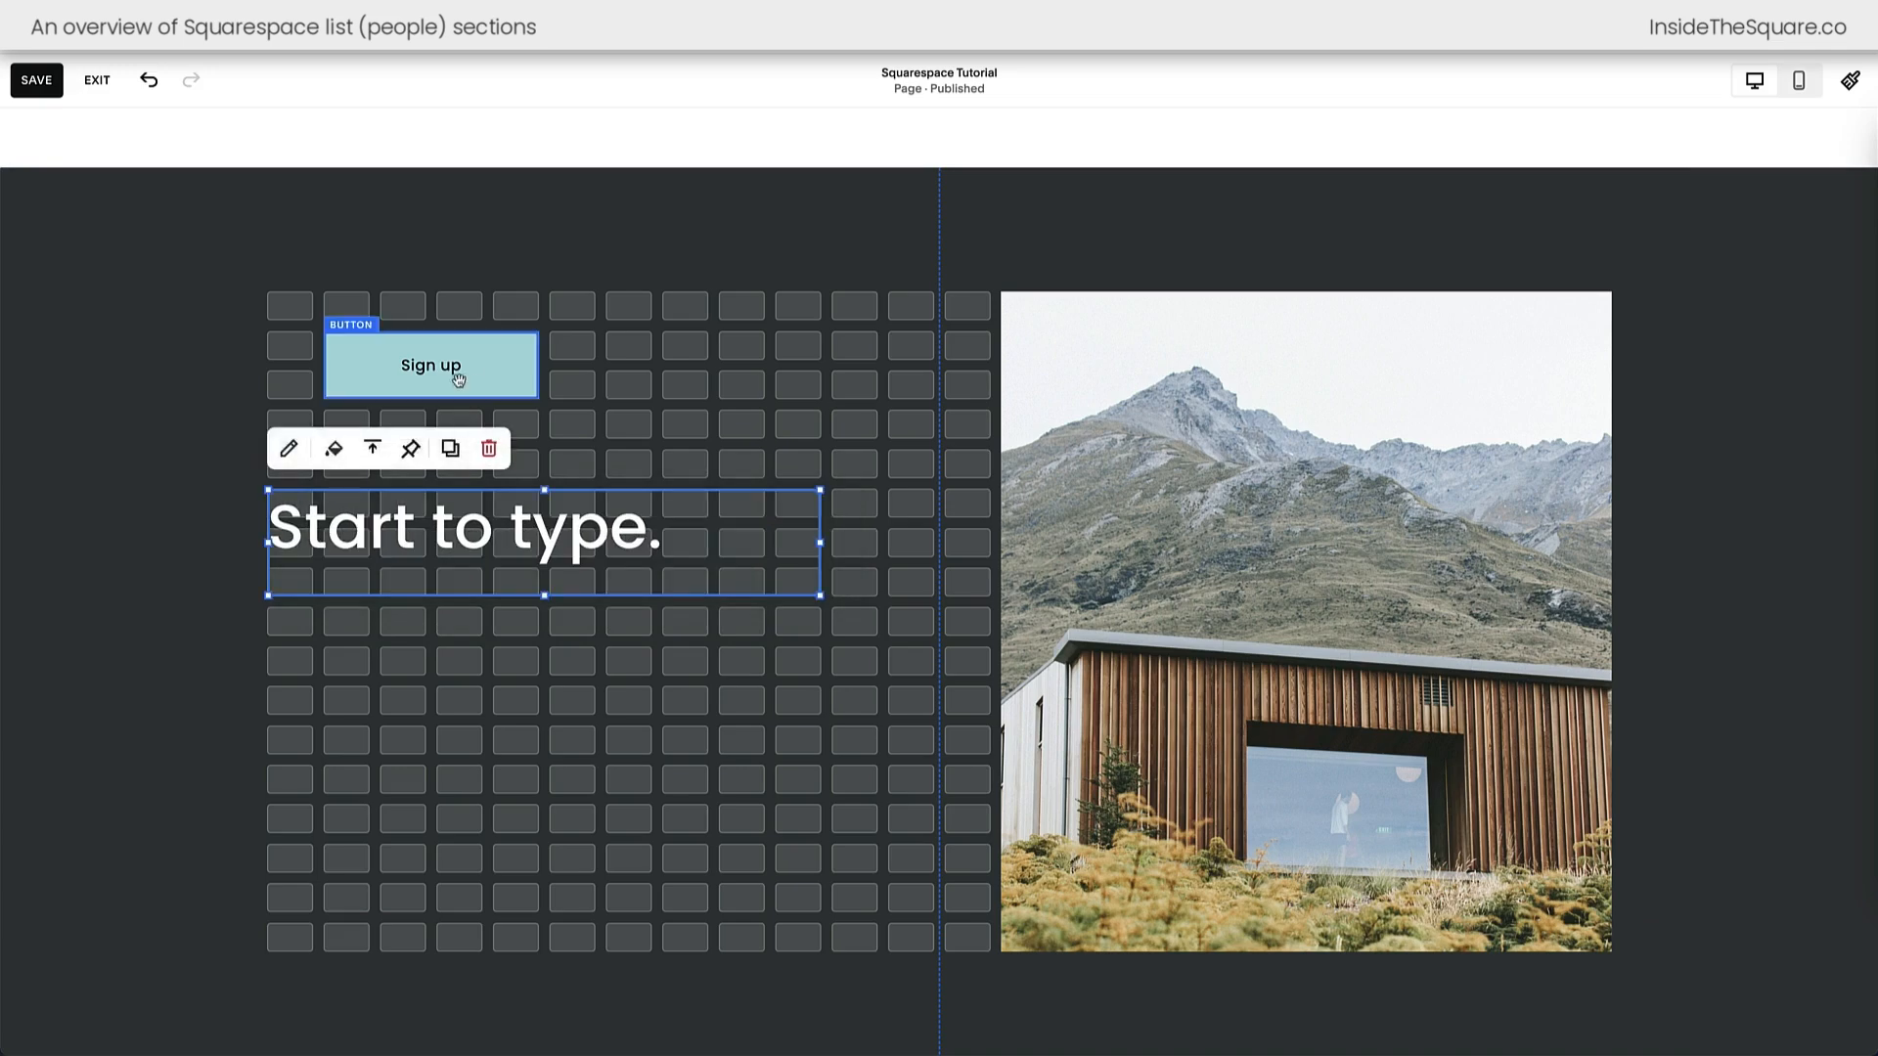
{"action": "left_click_drag", "start_coordinate": [458, 379], "coordinate": [406, 690]}
{"action": "left_click", "coordinate": [769, 707]}
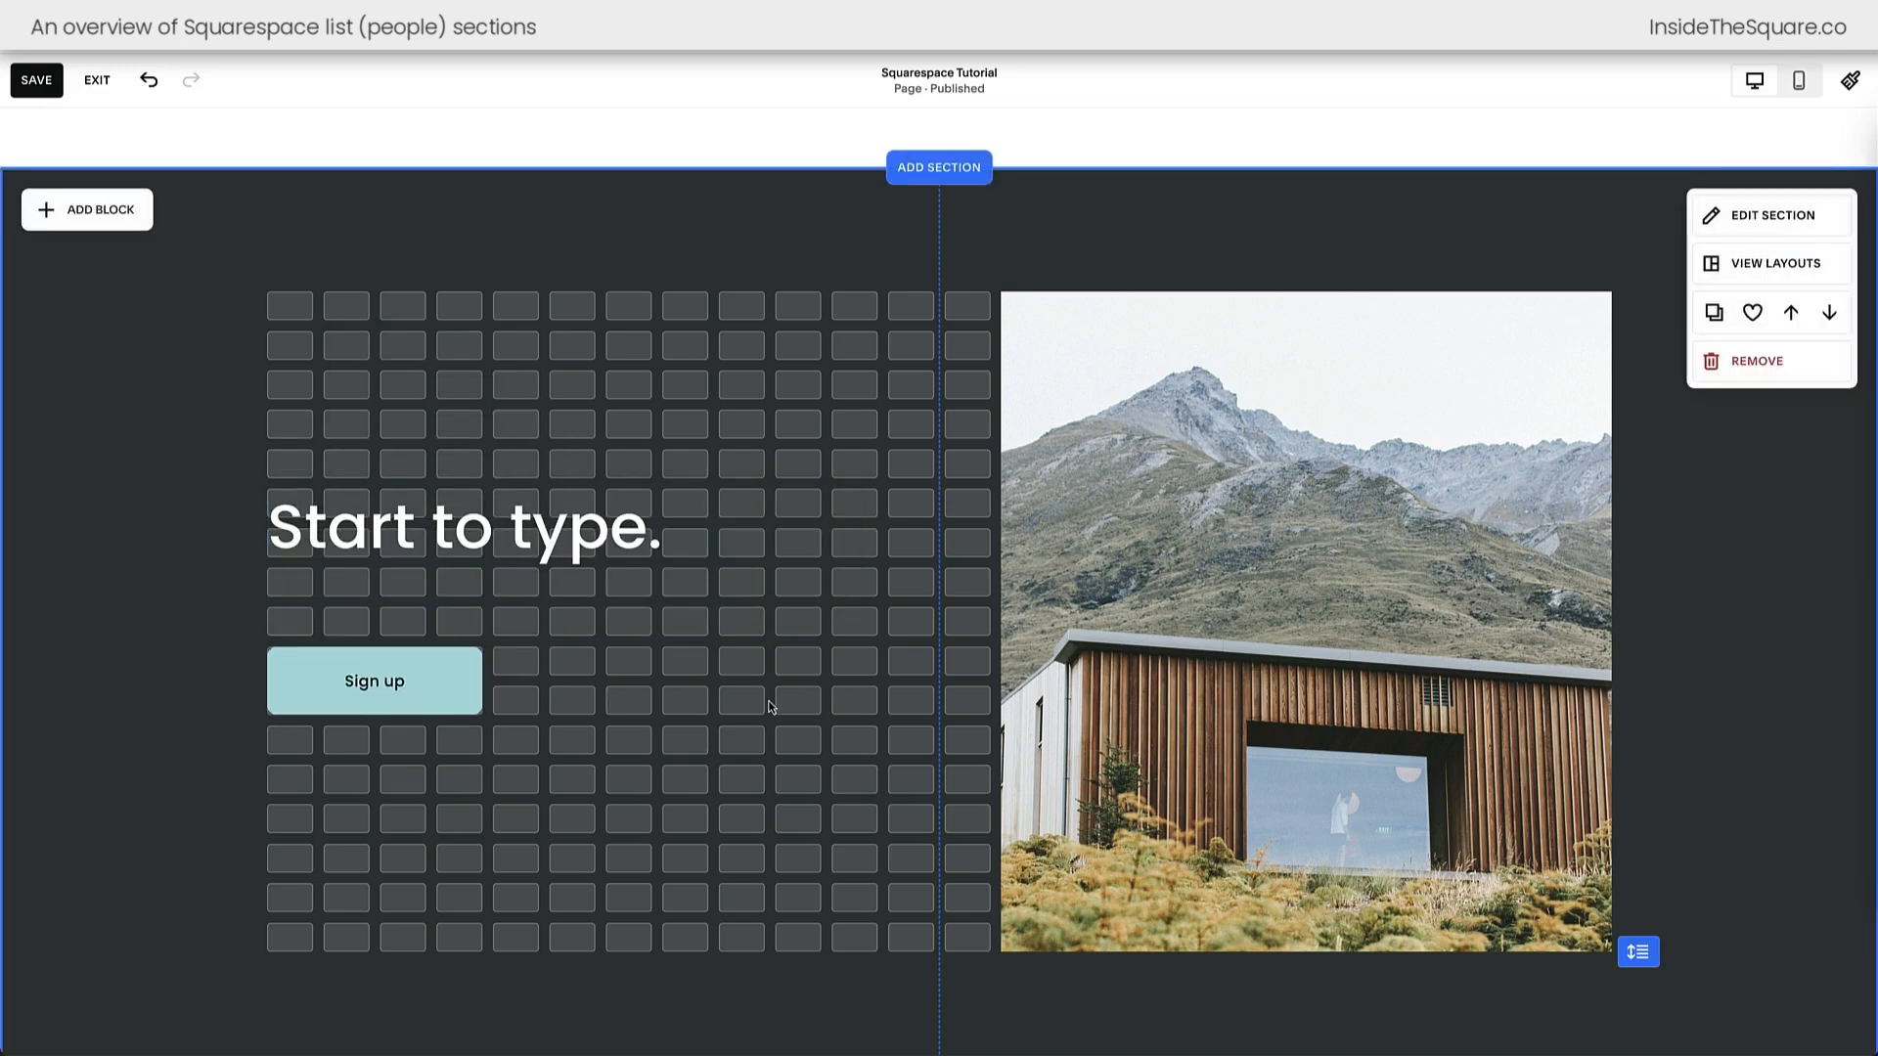
- In the "Meet the Team" section's content elements, turn on the section button and the button for each item
{"action": "scroll", "coordinate": [769, 706], "scroll_direction": "up", "scroll_amount": 10}
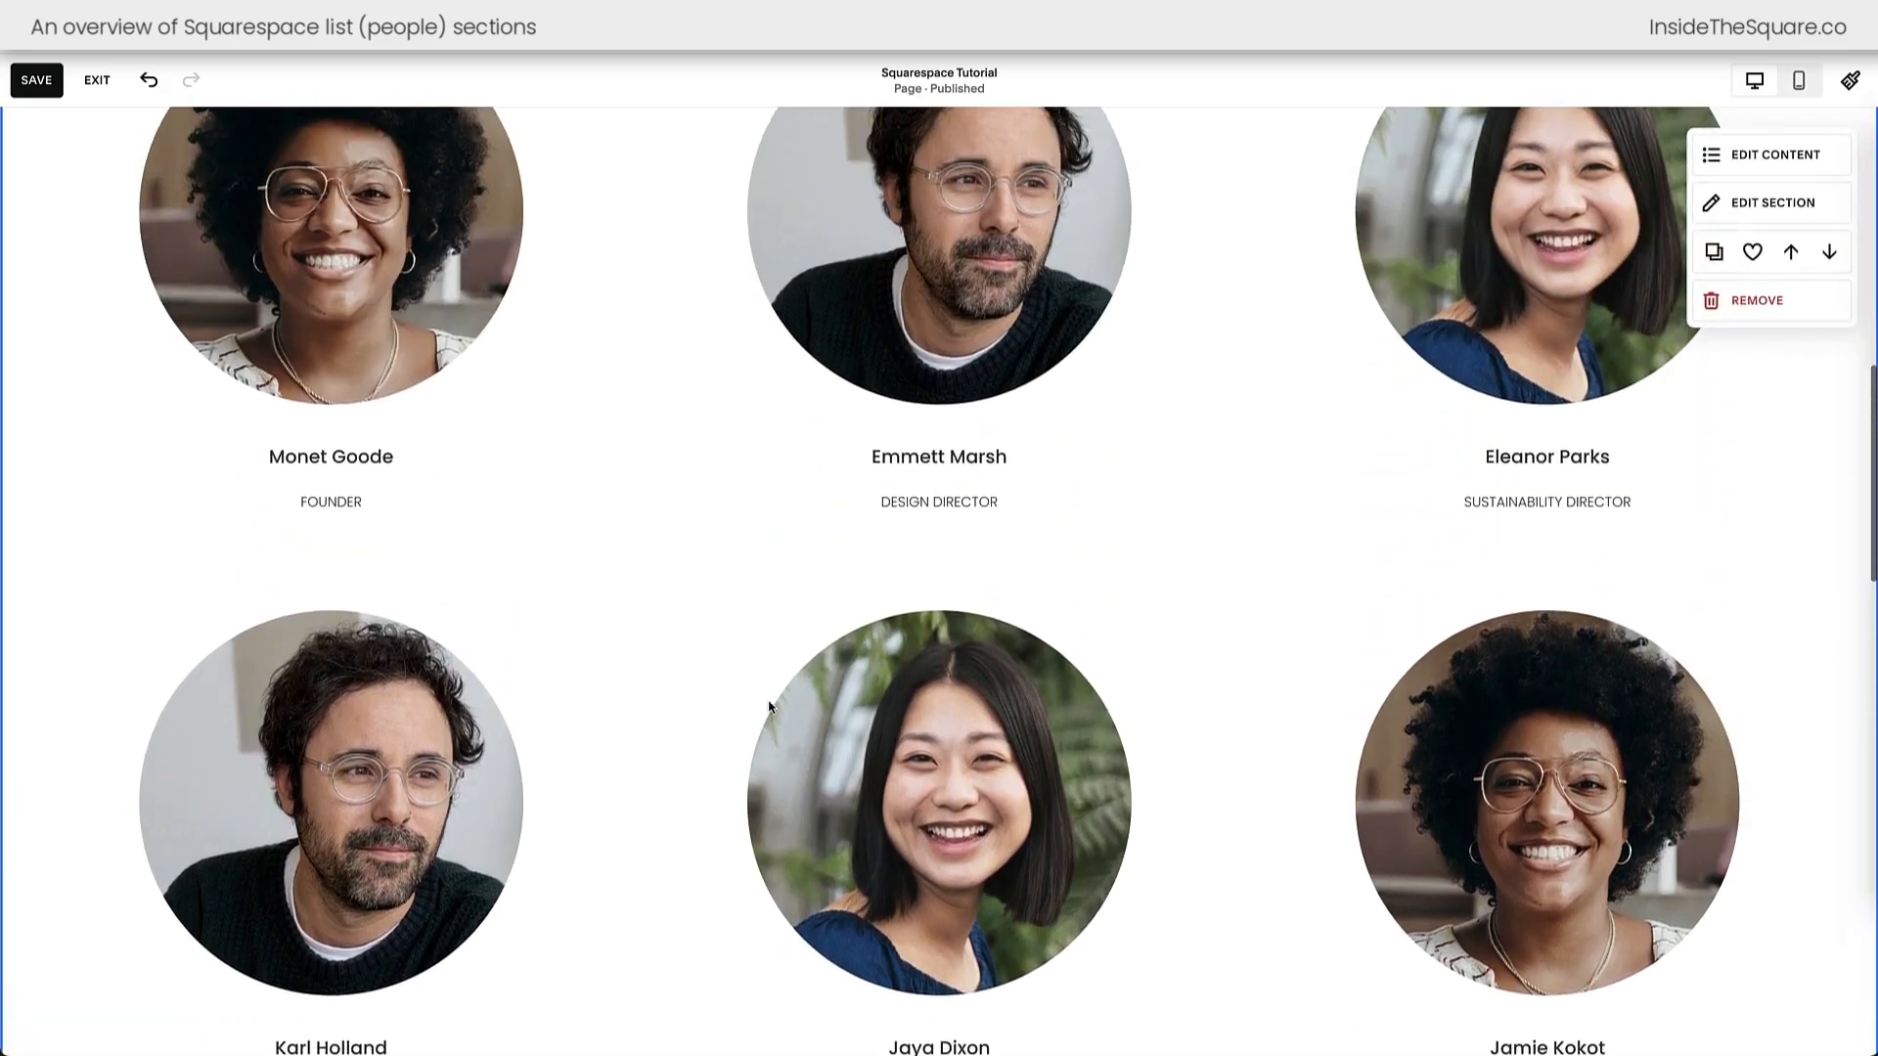
{"action": "scroll", "coordinate": [900, 376], "scroll_direction": "up", "scroll_amount": 3}
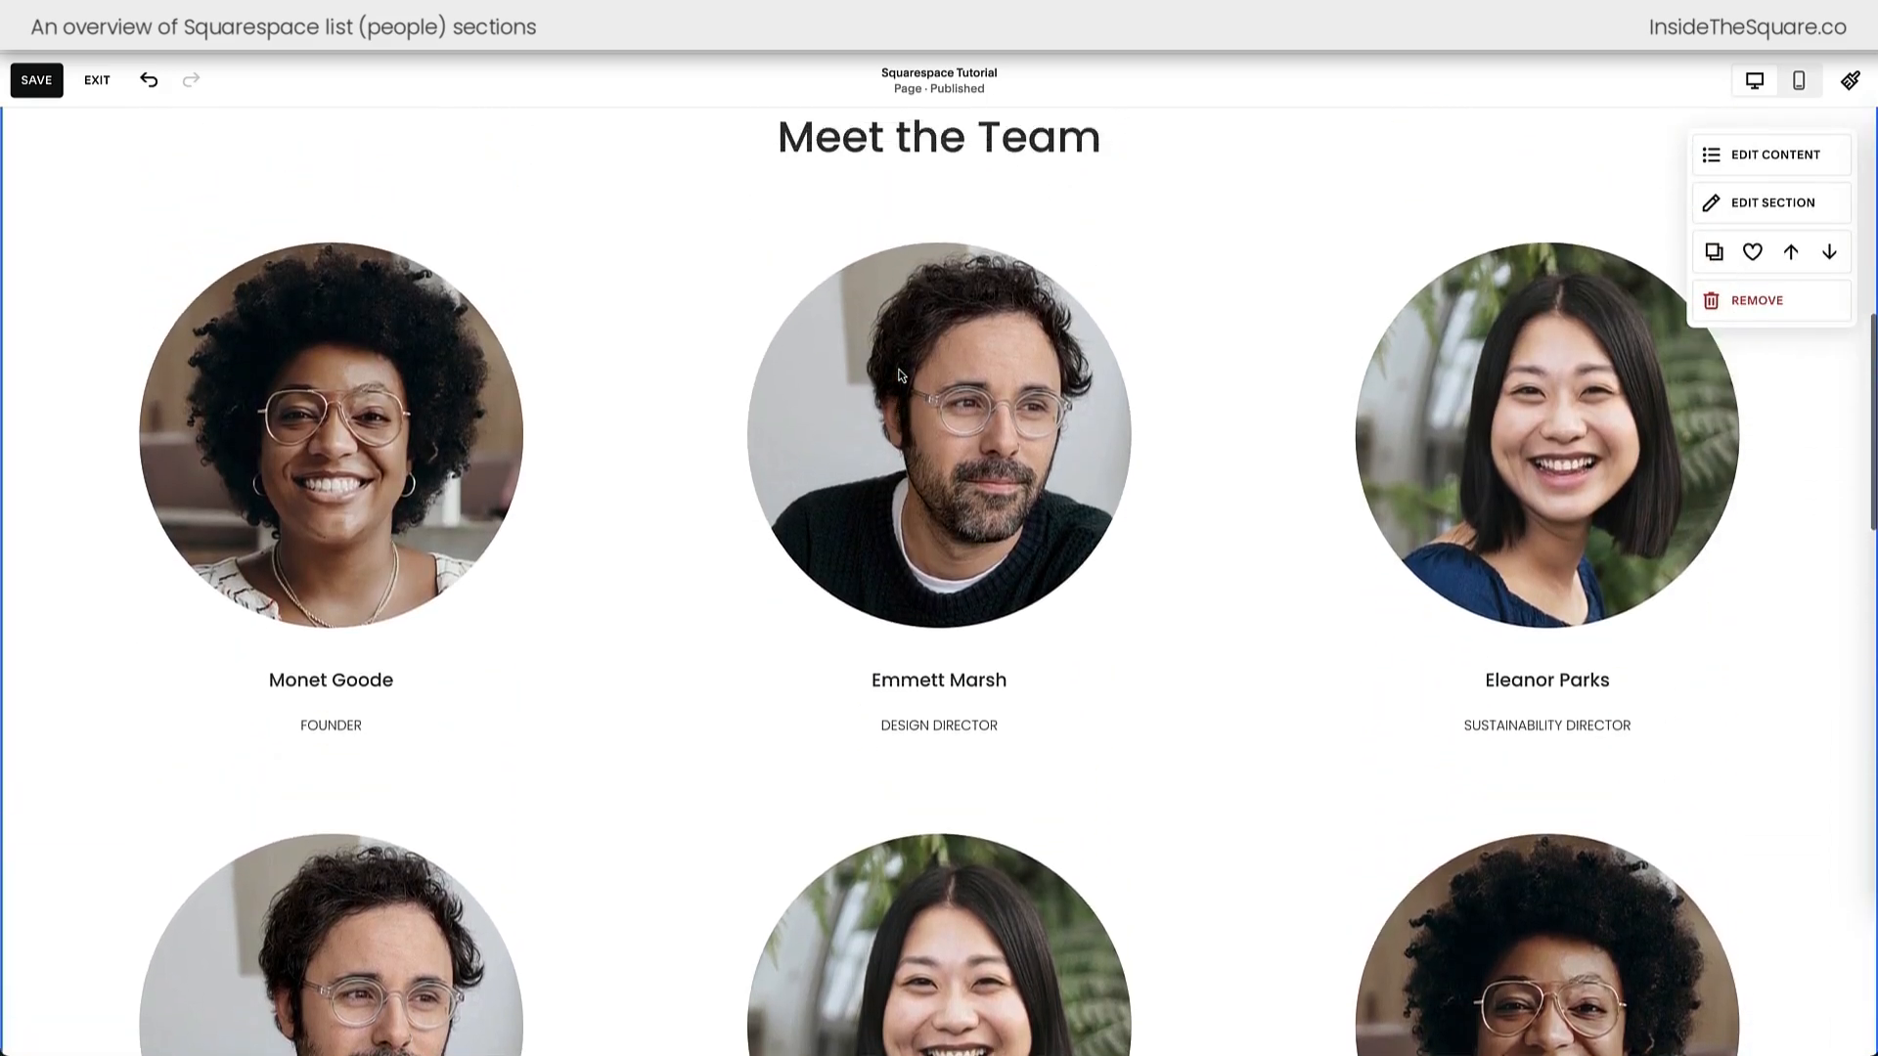
{"action": "scroll", "coordinate": [900, 376], "scroll_direction": "up", "scroll_amount": 1}
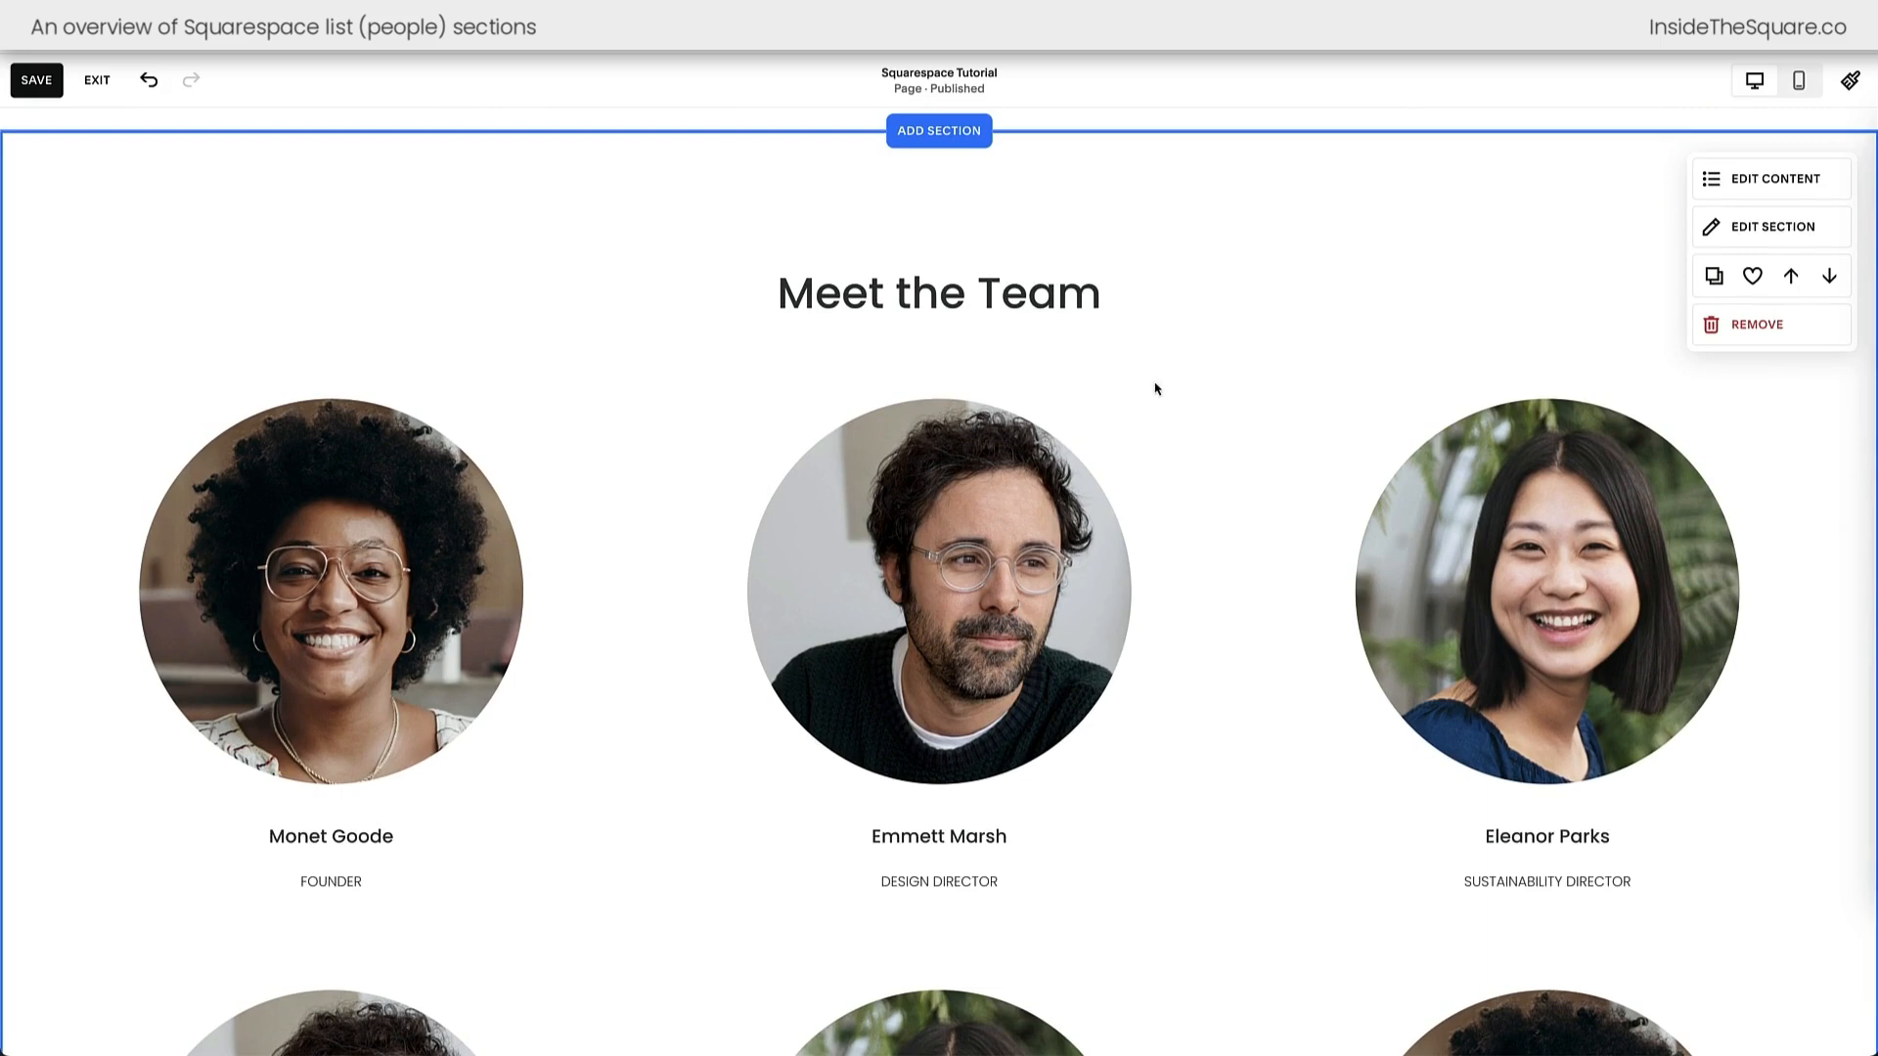
{"action": "left_click", "coordinate": [1777, 193]}
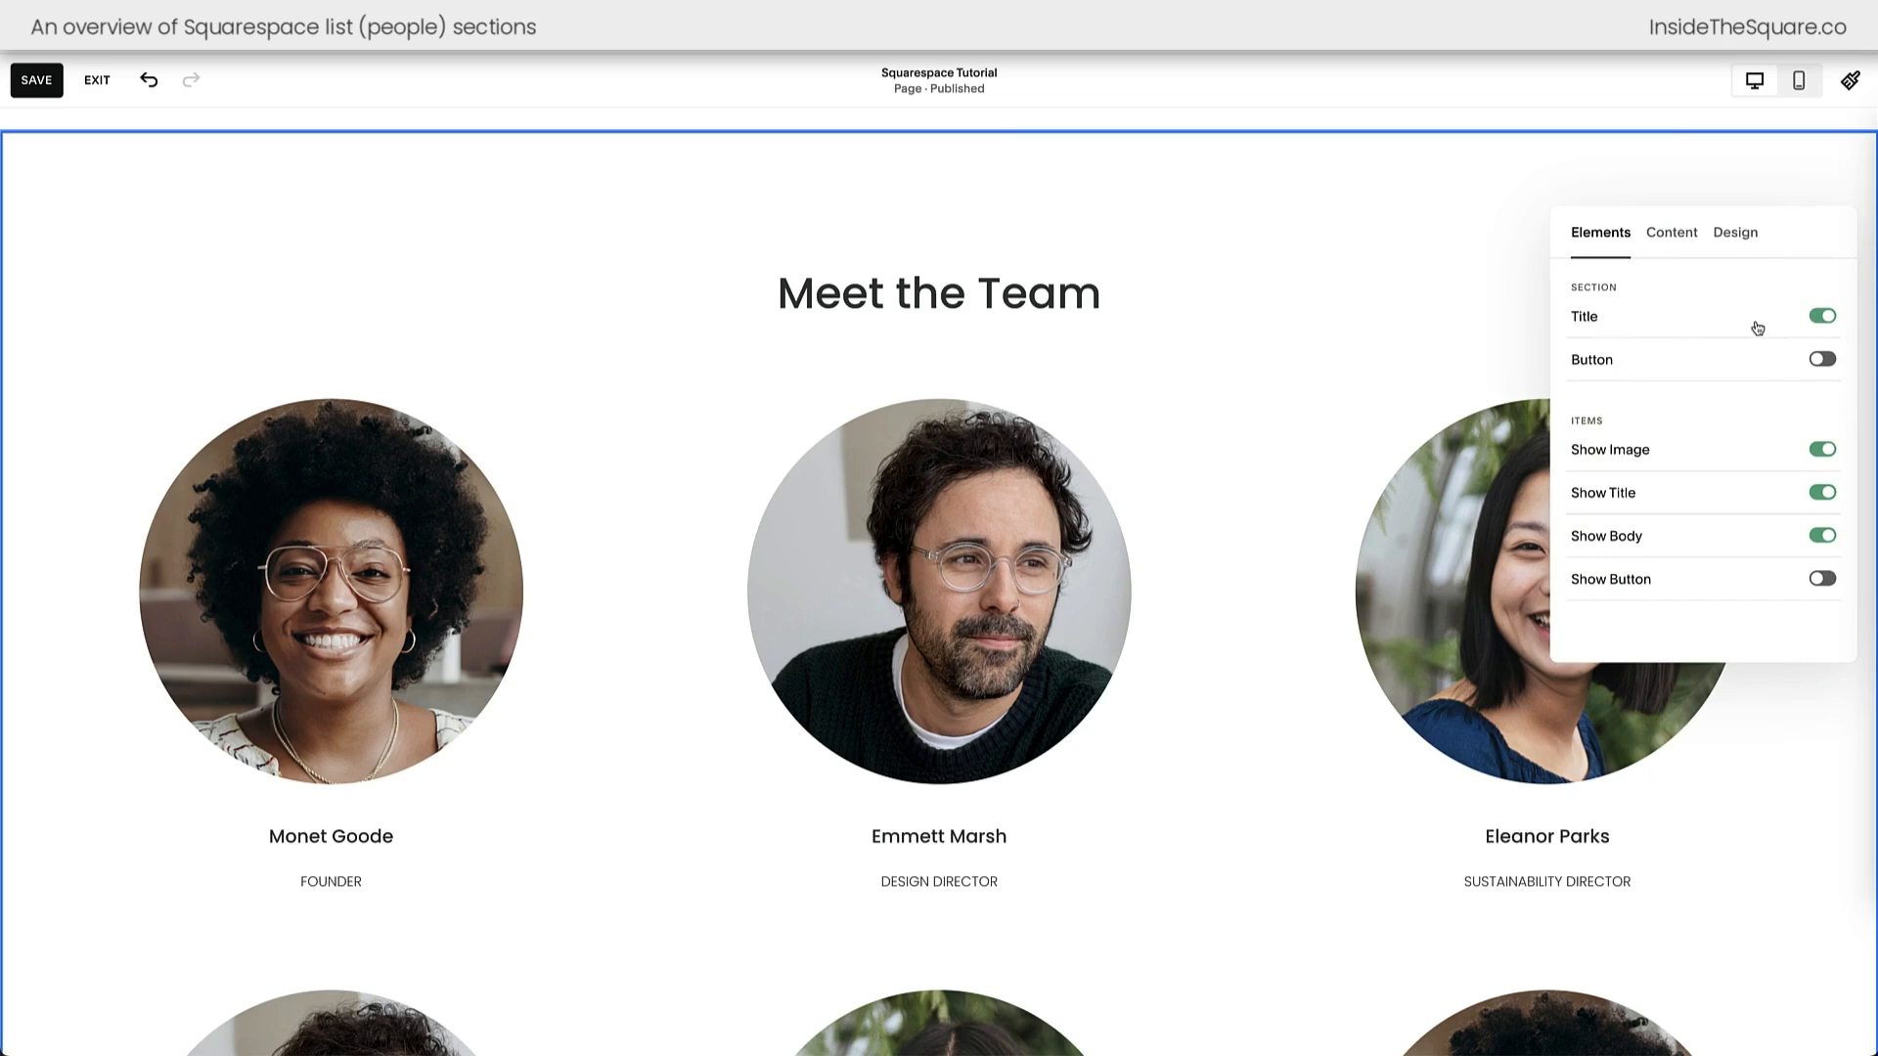
{"action": "left_click", "coordinate": [1649, 362]}
{"action": "scroll", "coordinate": [1237, 546], "scroll_direction": "down", "scroll_amount": 7}
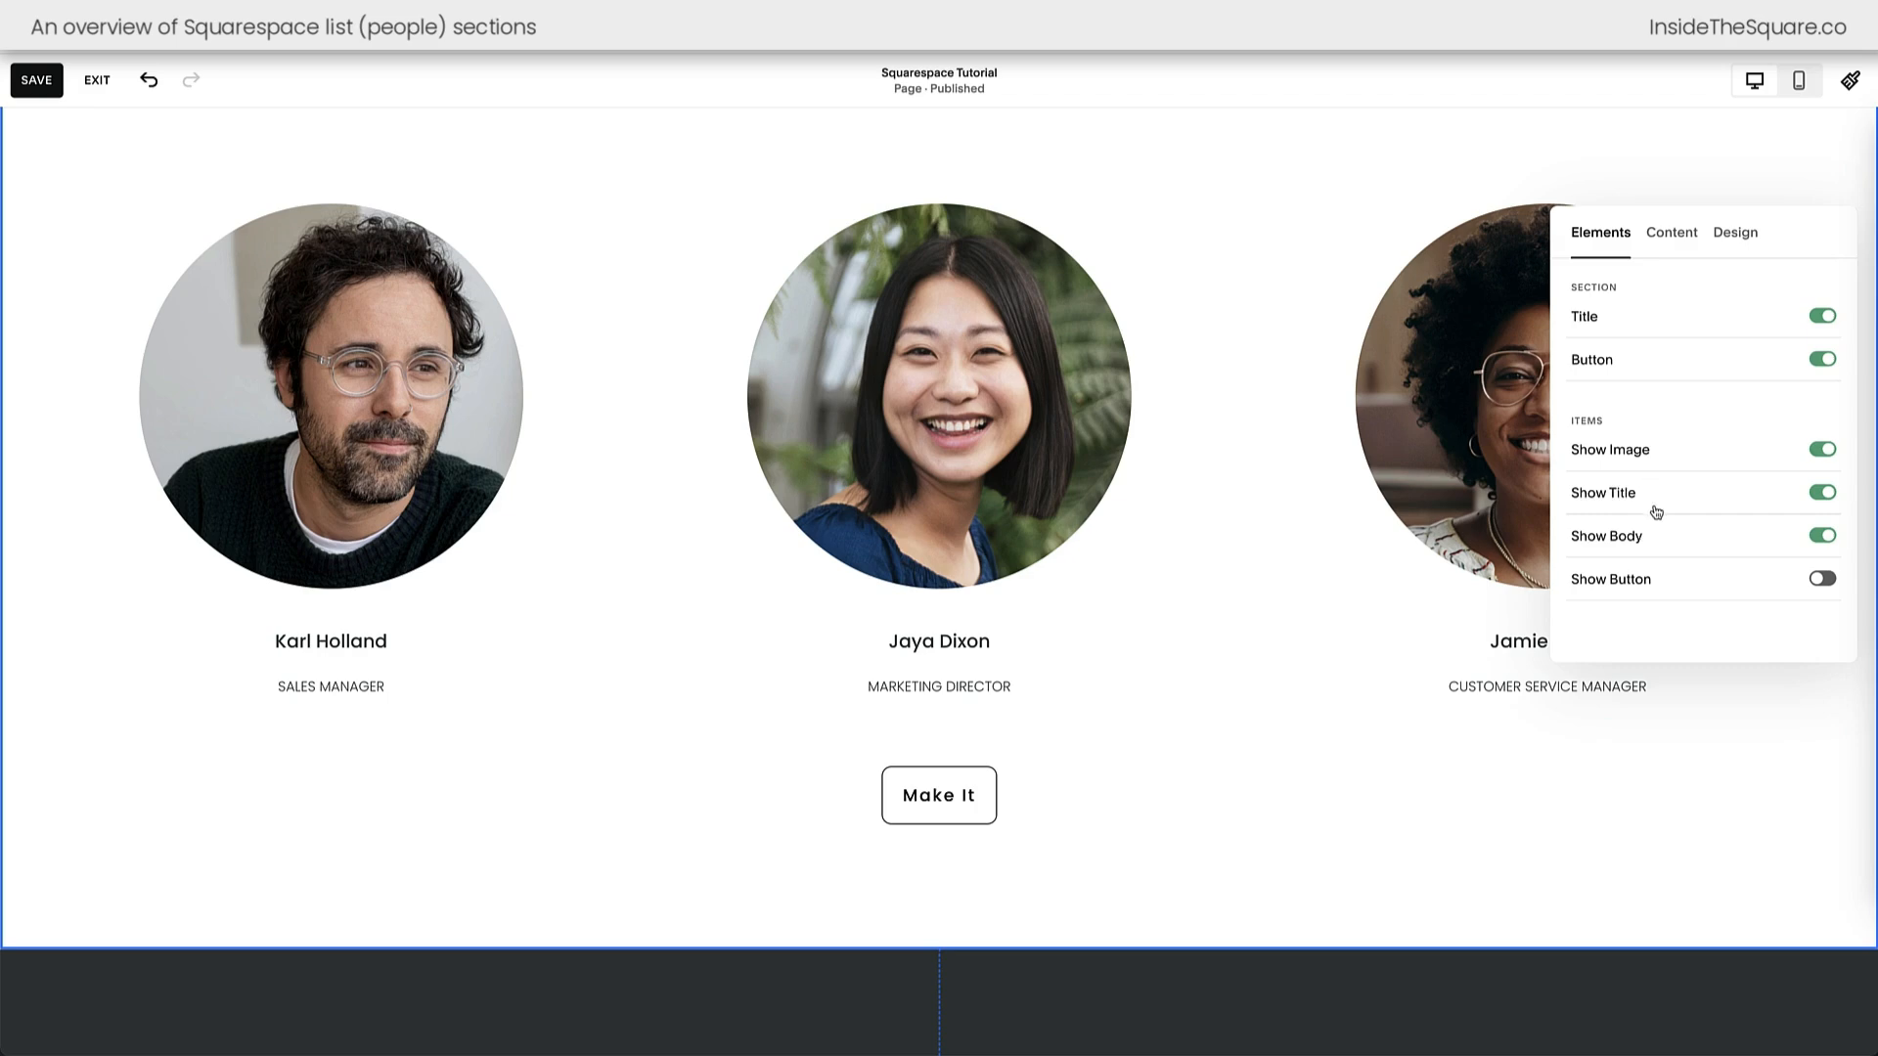
{"action": "left_click", "coordinate": [1686, 589]}
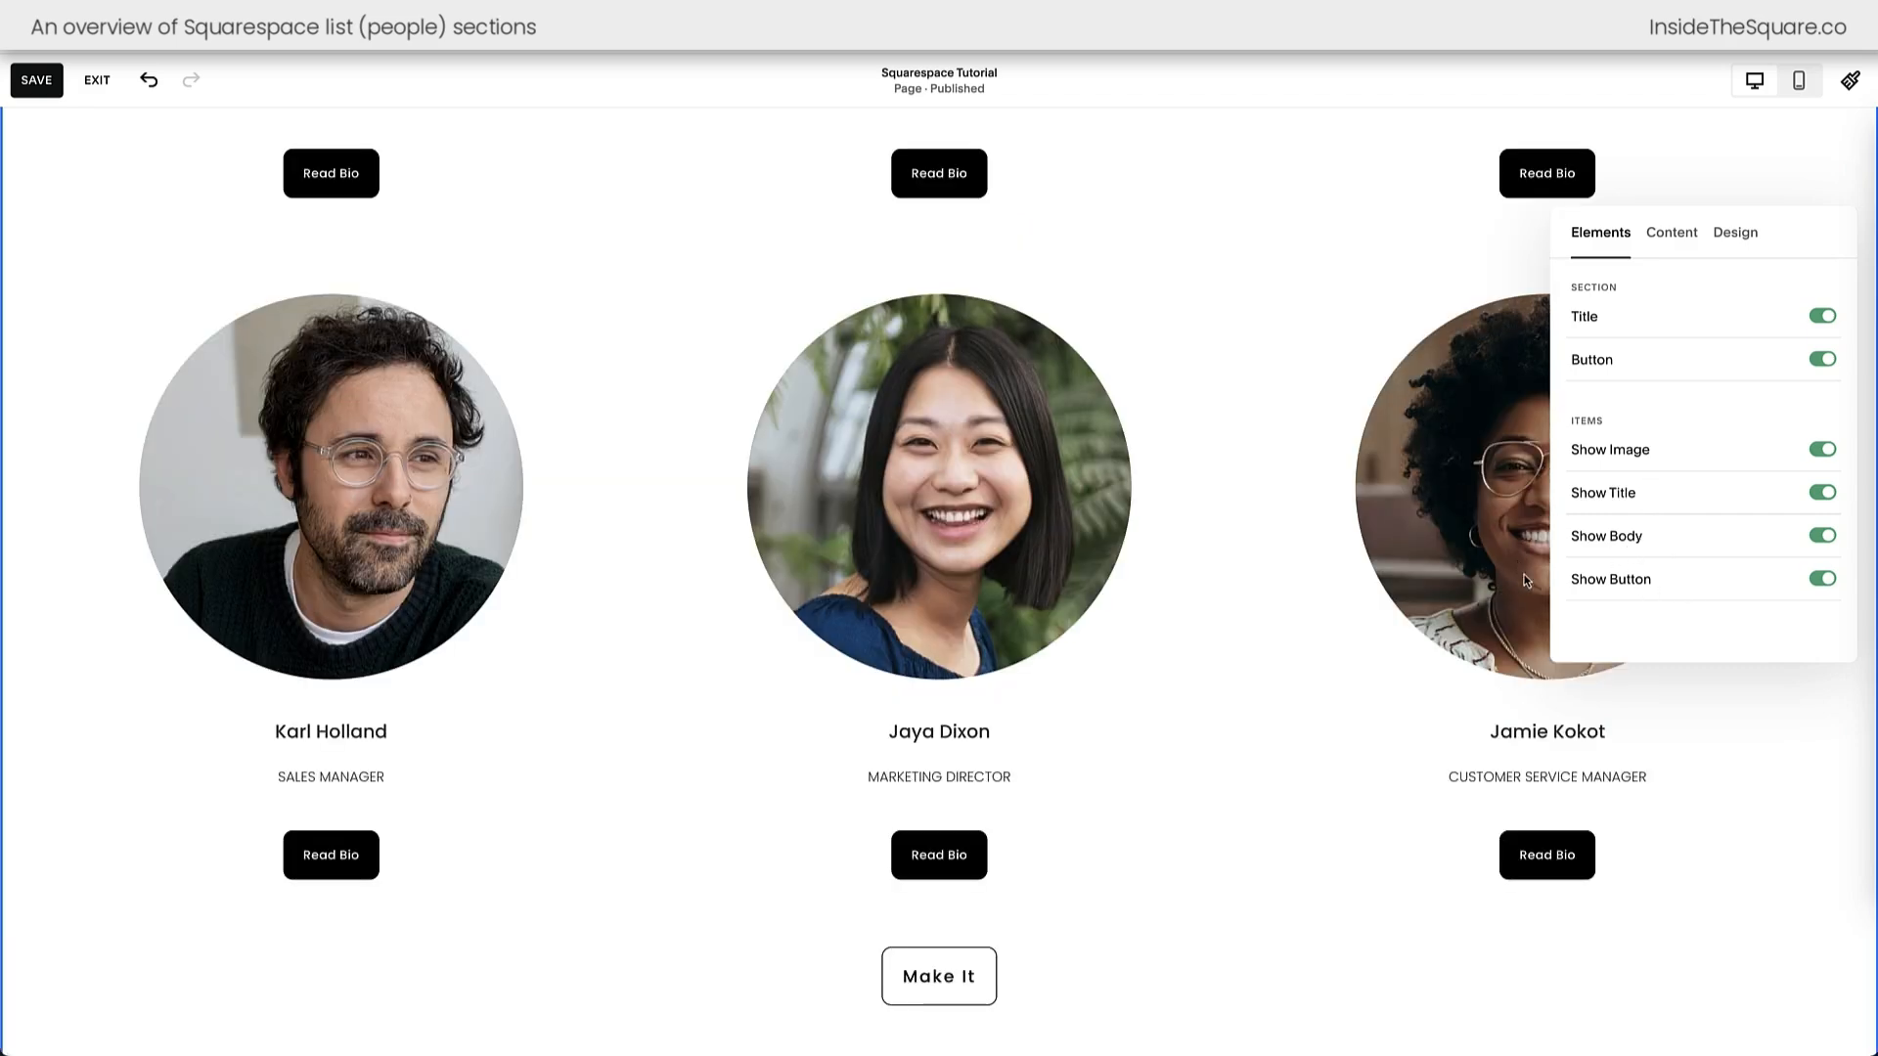
{"action": "scroll", "coordinate": [555, 234], "scroll_direction": "up", "scroll_amount": 3}
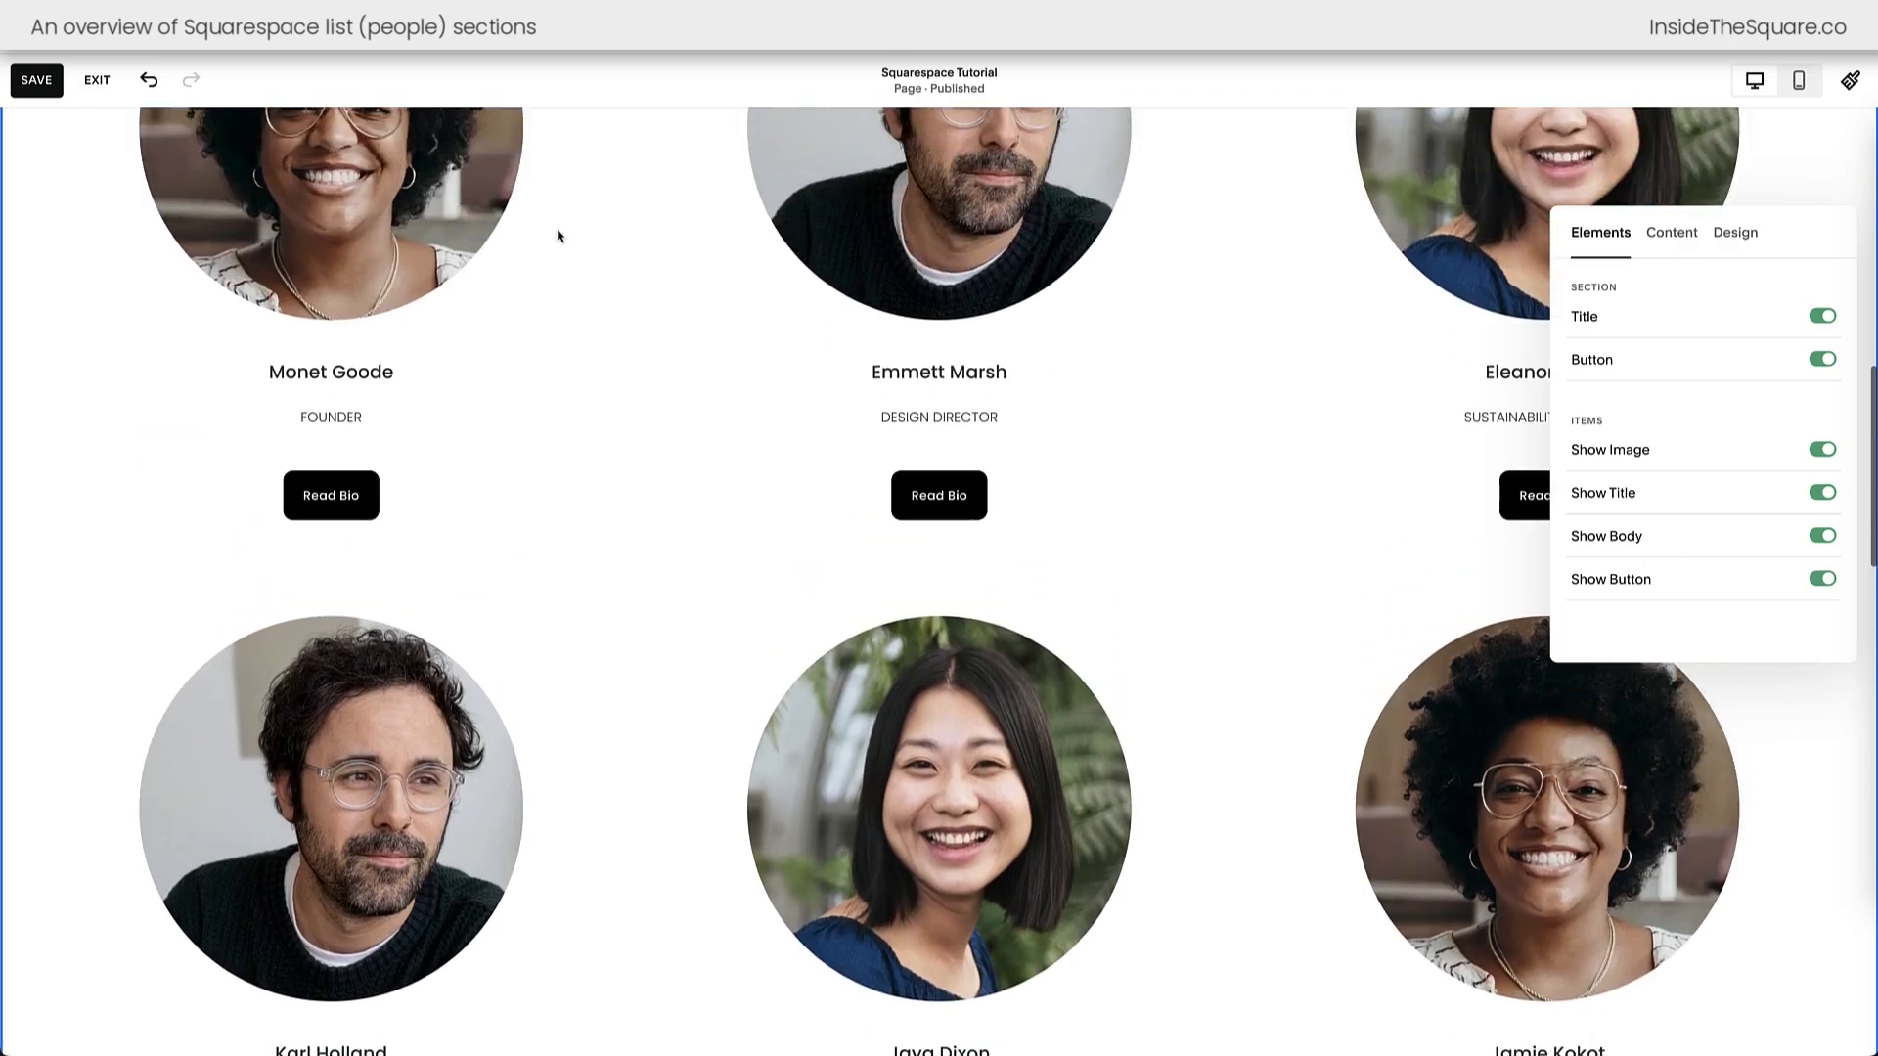
{"action": "scroll", "coordinate": [1429, 338], "scroll_direction": "up", "scroll_amount": 1}
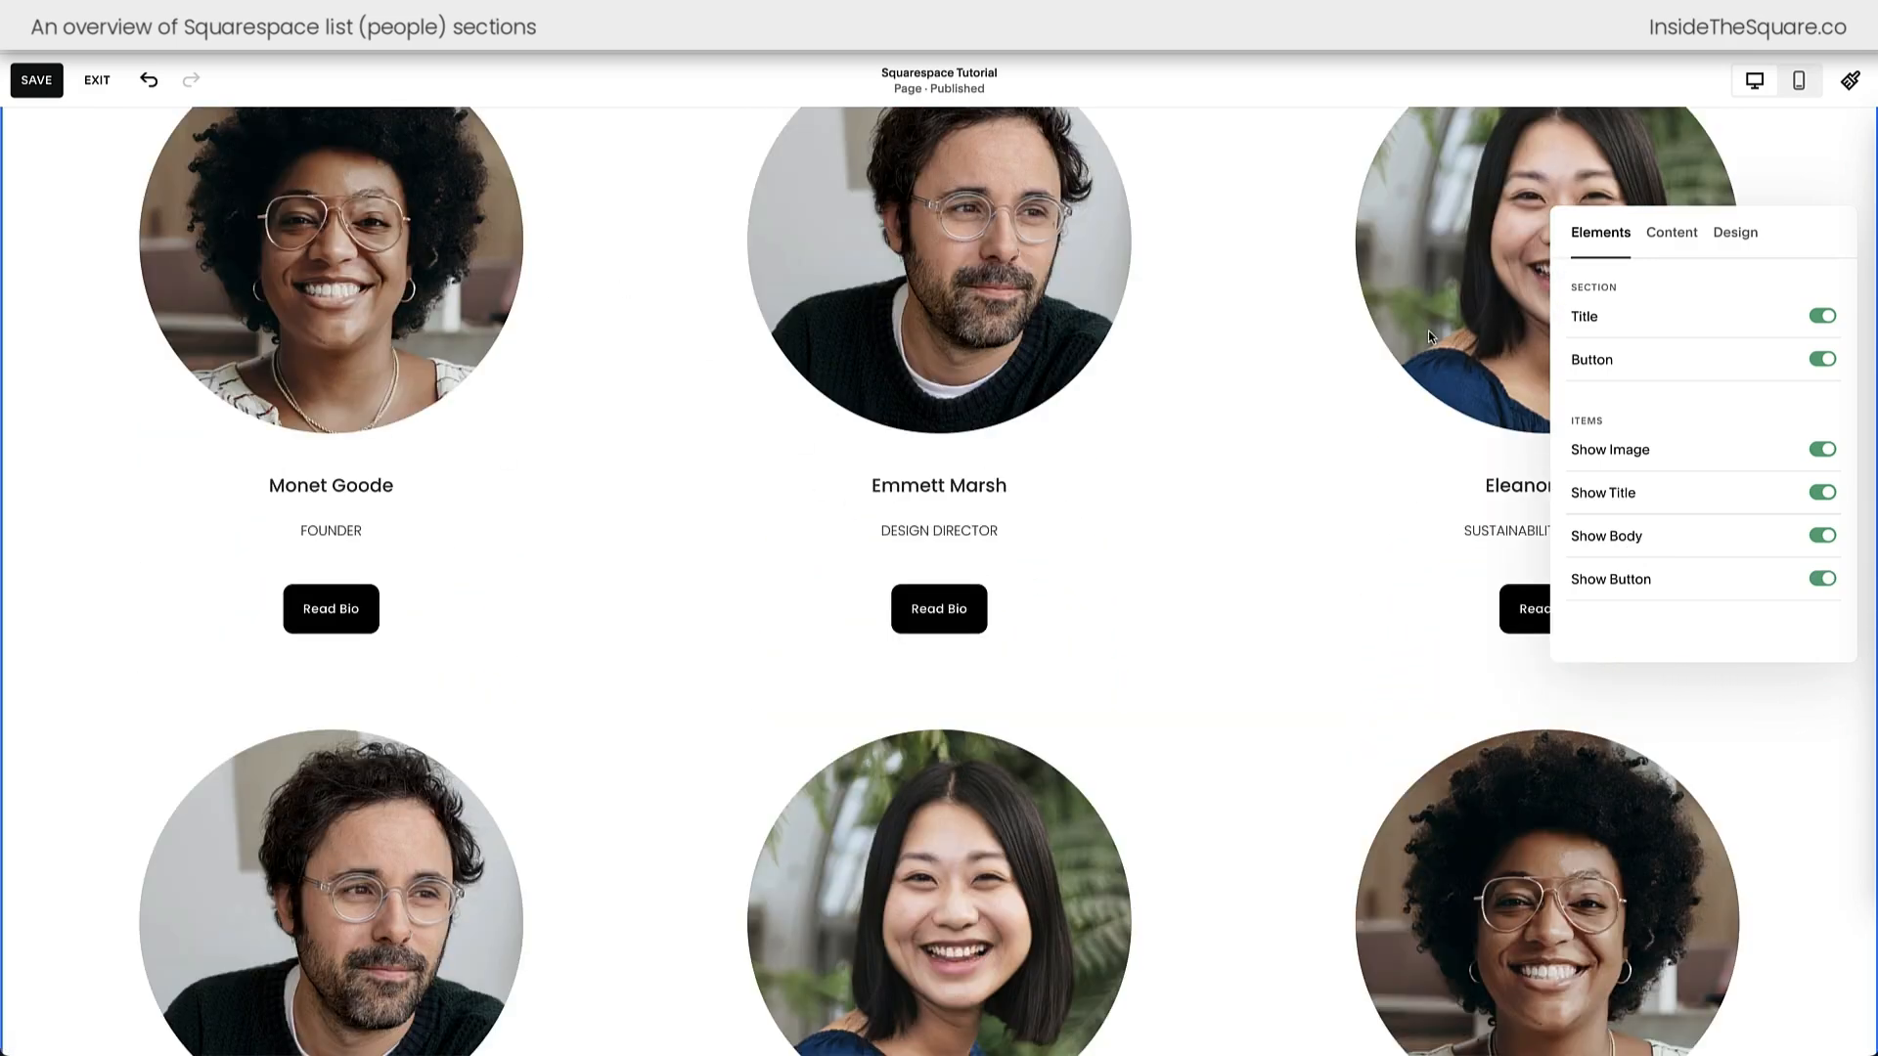
- Review the "Meet the Team" section's item buttons, the section button beneath the people, and its list of editable content
{"action": "scroll", "coordinate": [1428, 330], "scroll_direction": "down", "scroll_amount": 2}
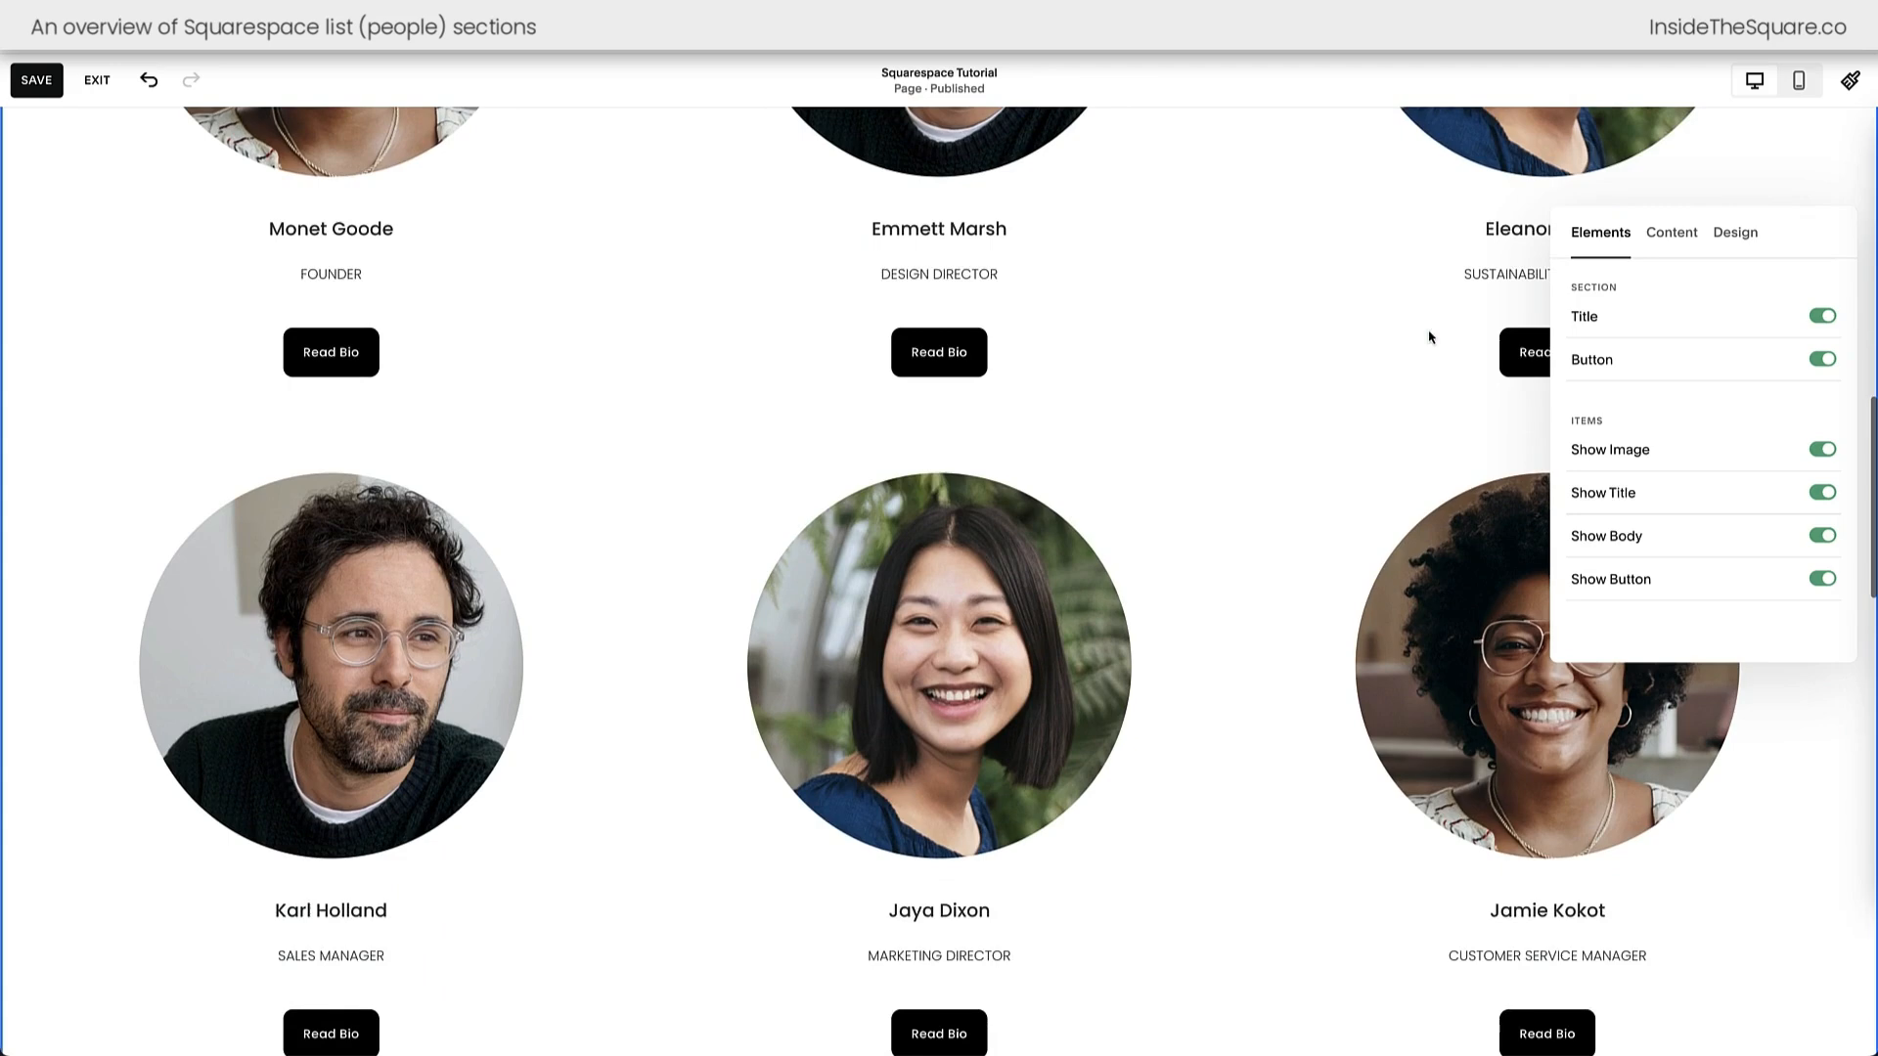
{"action": "scroll", "coordinate": [1177, 354], "scroll_direction": "down", "scroll_amount": 1}
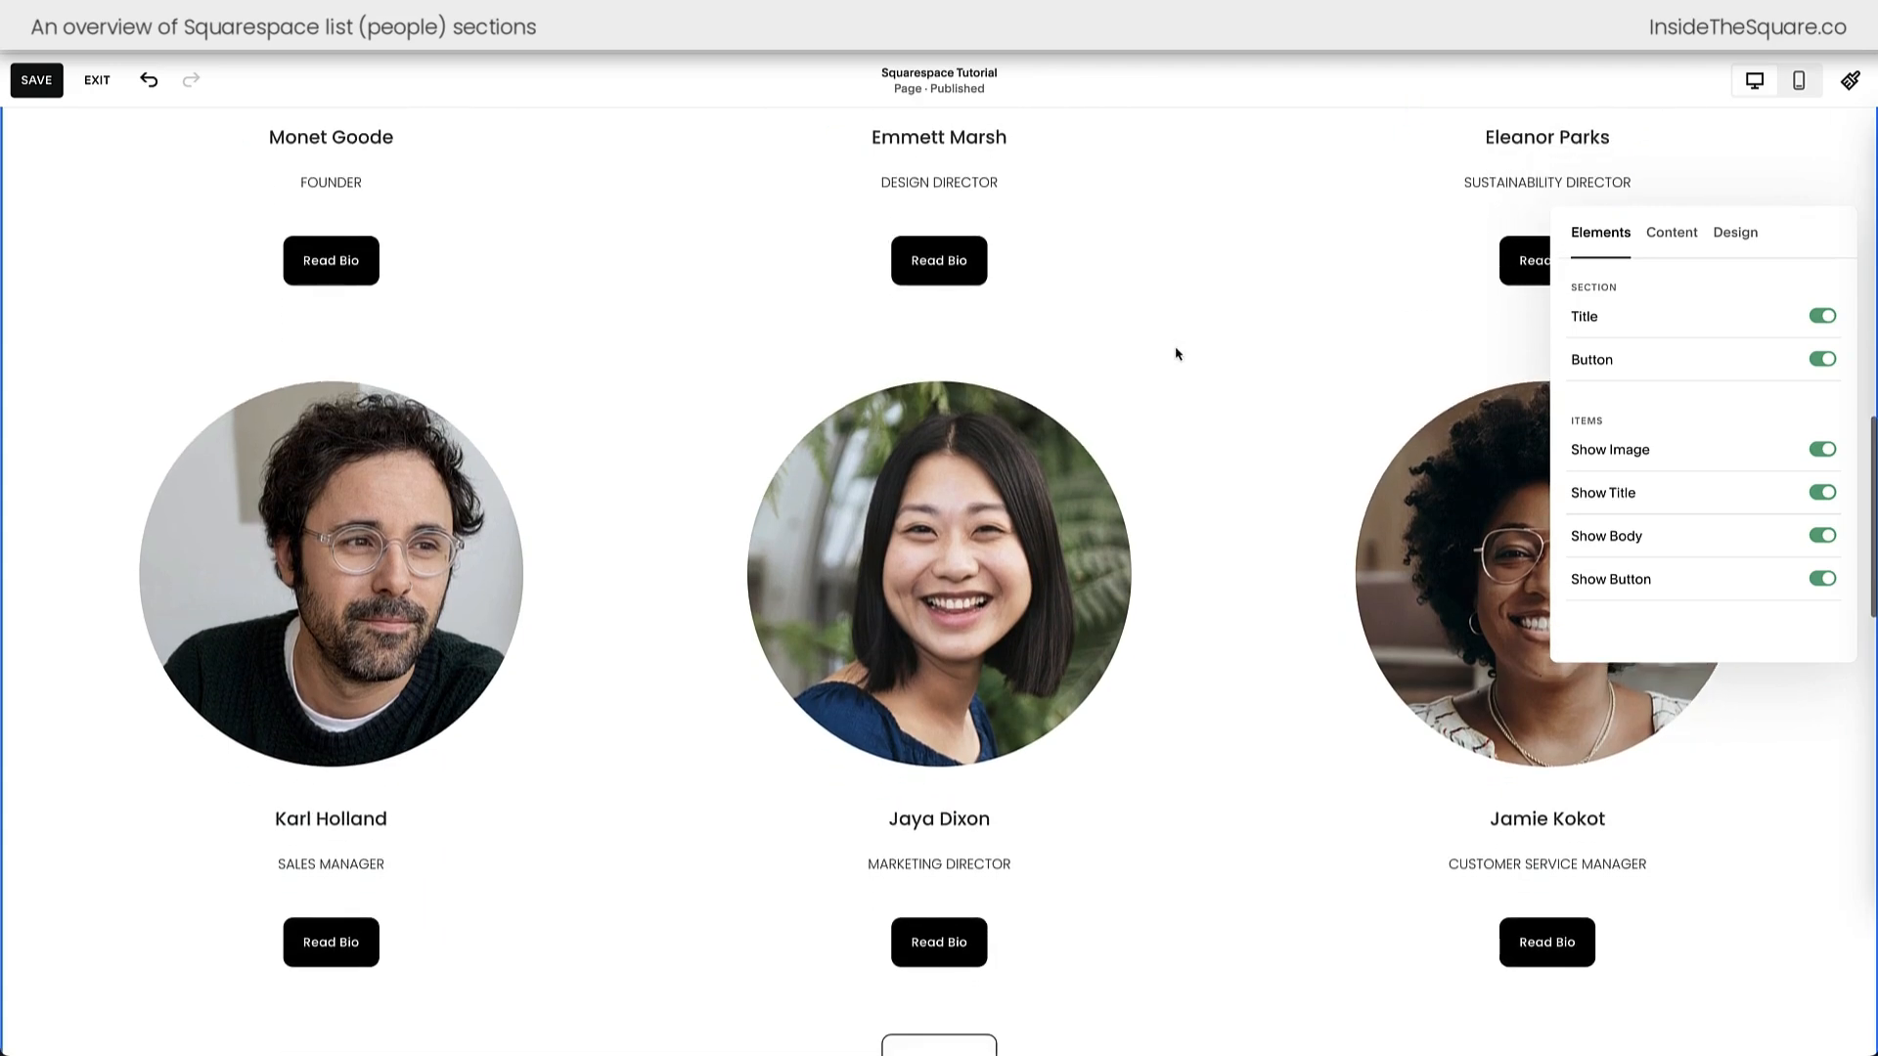
{"action": "scroll", "coordinate": [1177, 354], "scroll_direction": "down", "scroll_amount": 1}
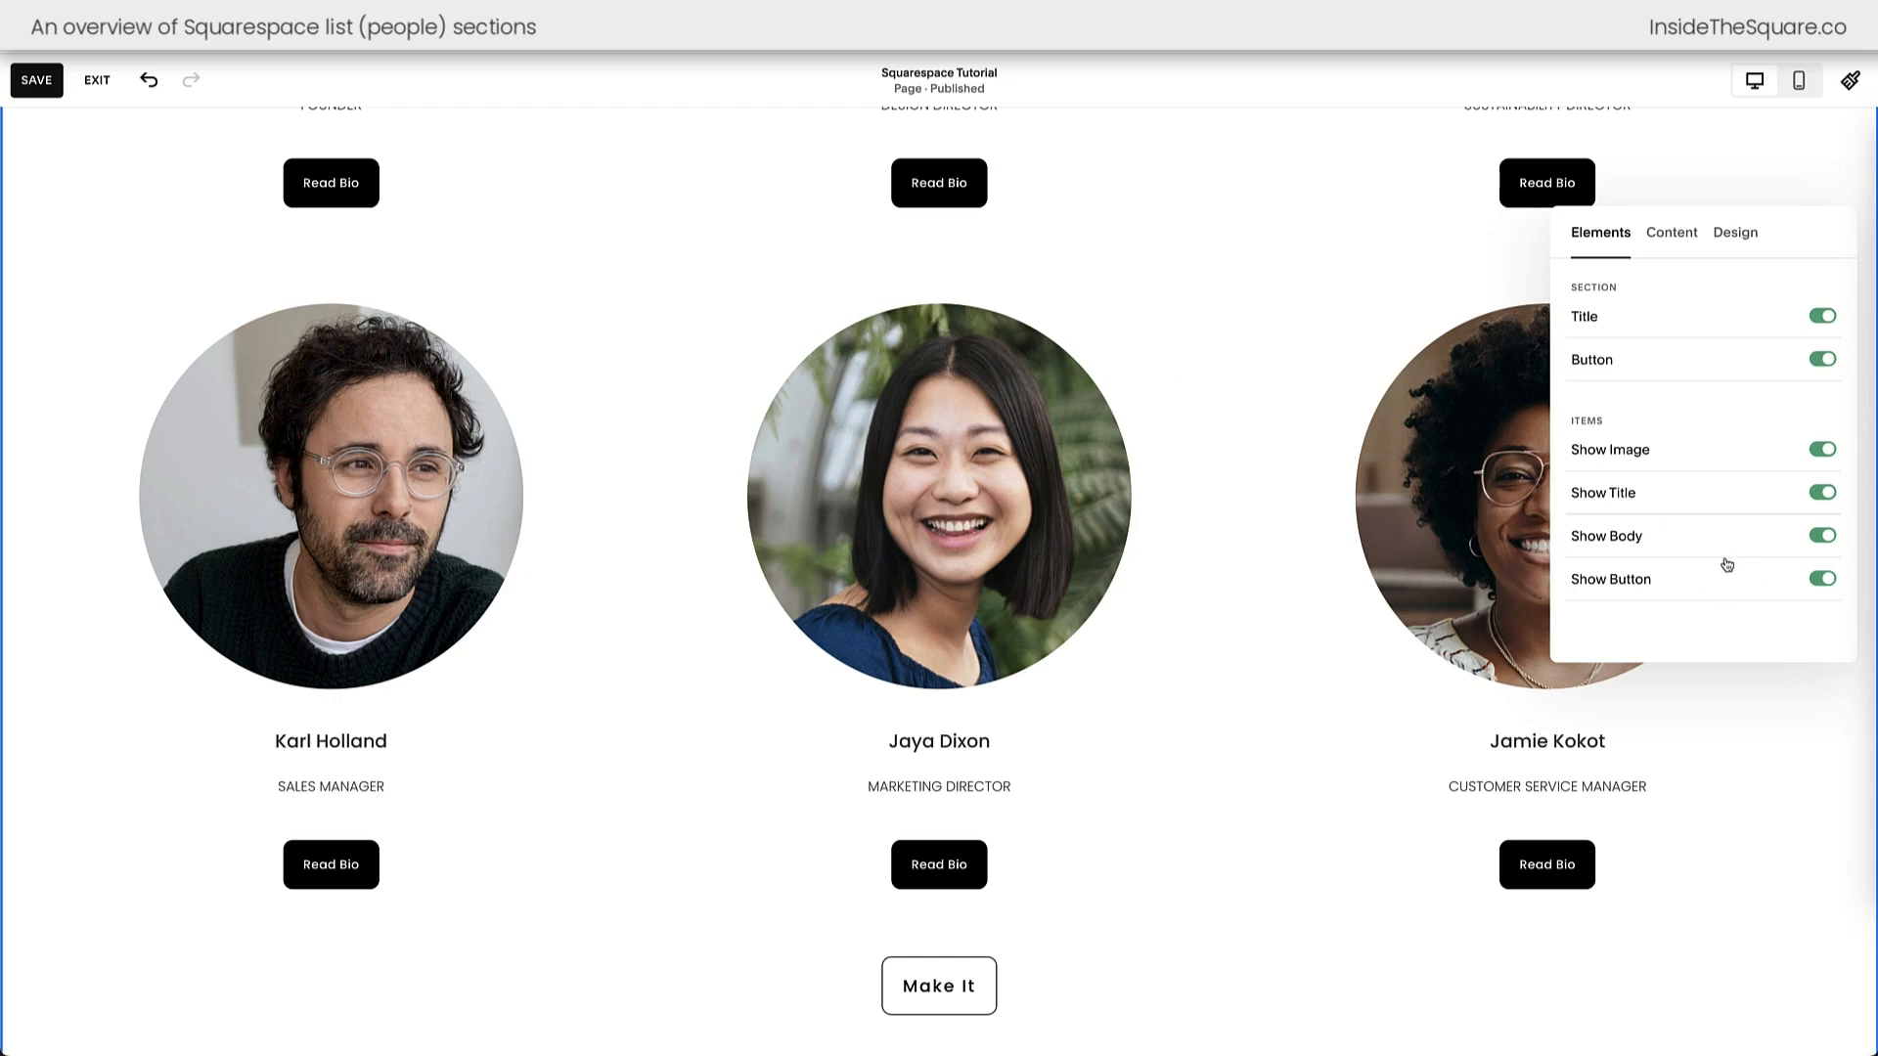
{"action": "left_click", "coordinate": [1683, 239]}
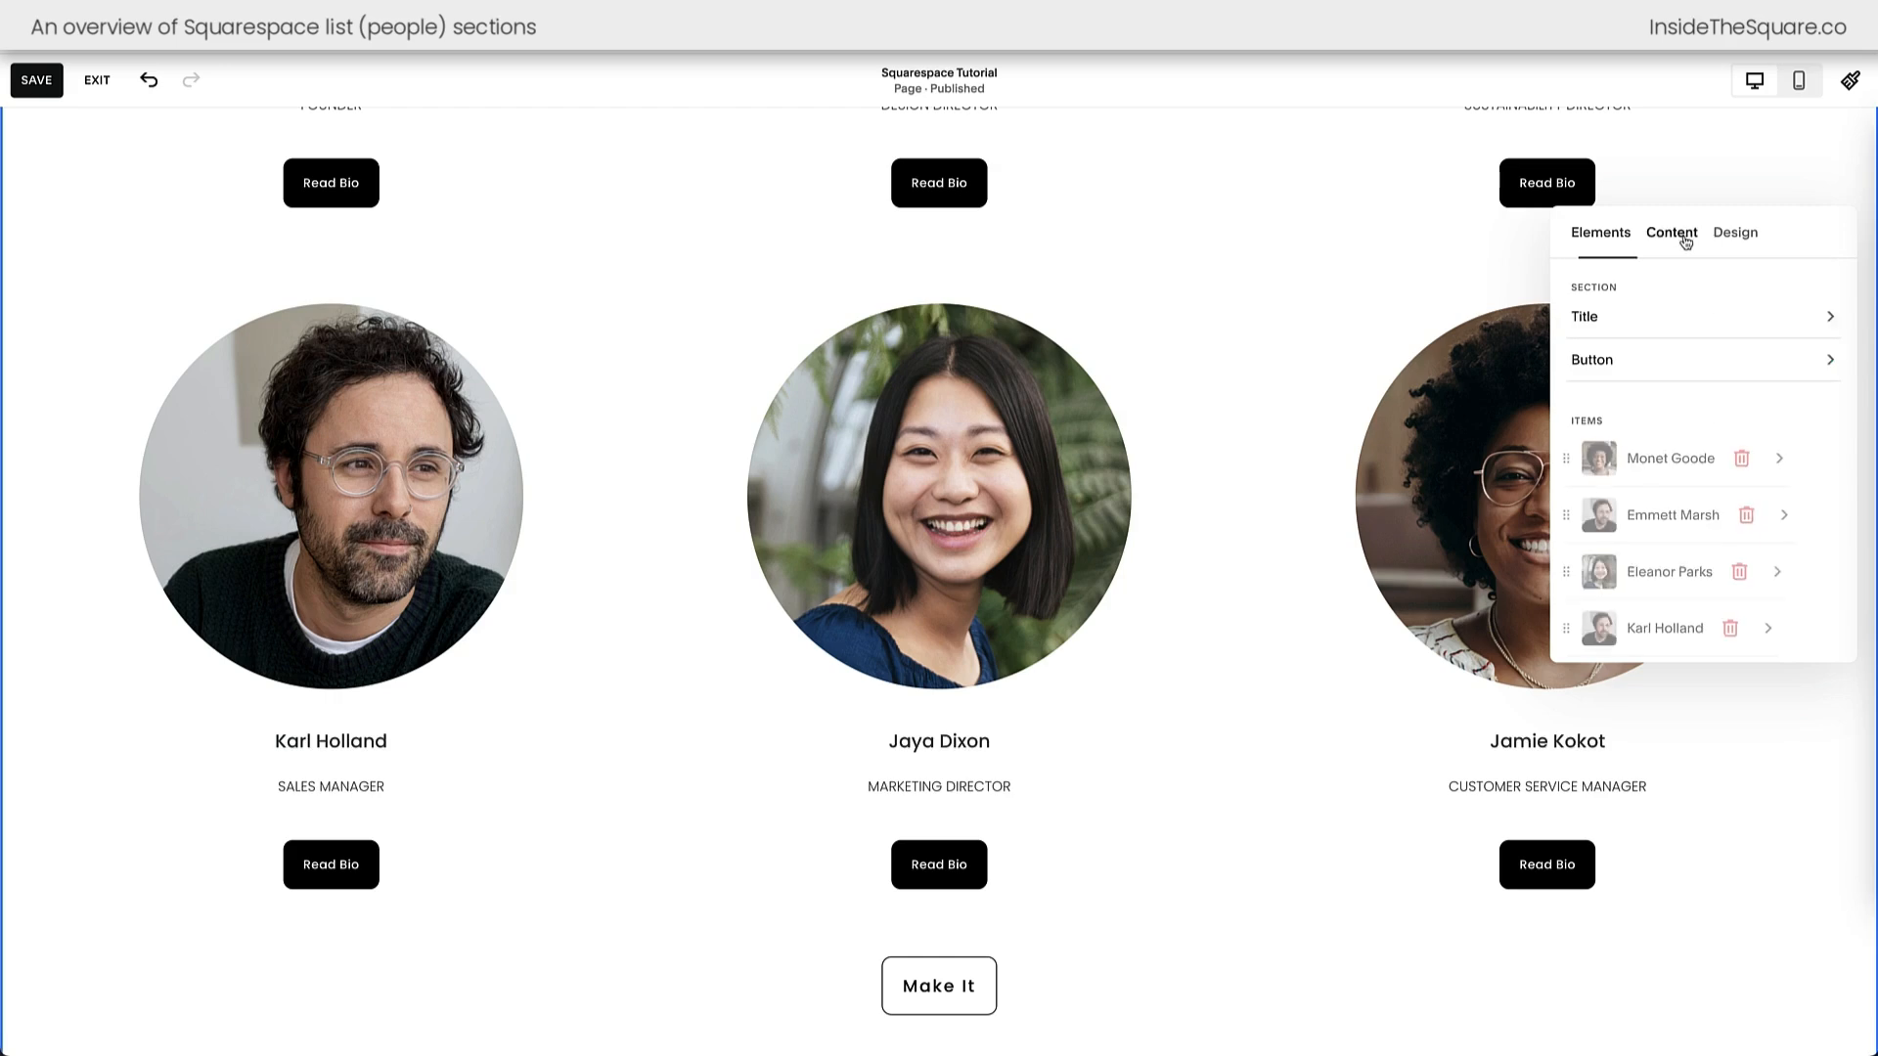
{"action": "scroll", "coordinate": [1295, 321], "scroll_direction": "down", "scroll_amount": 2}
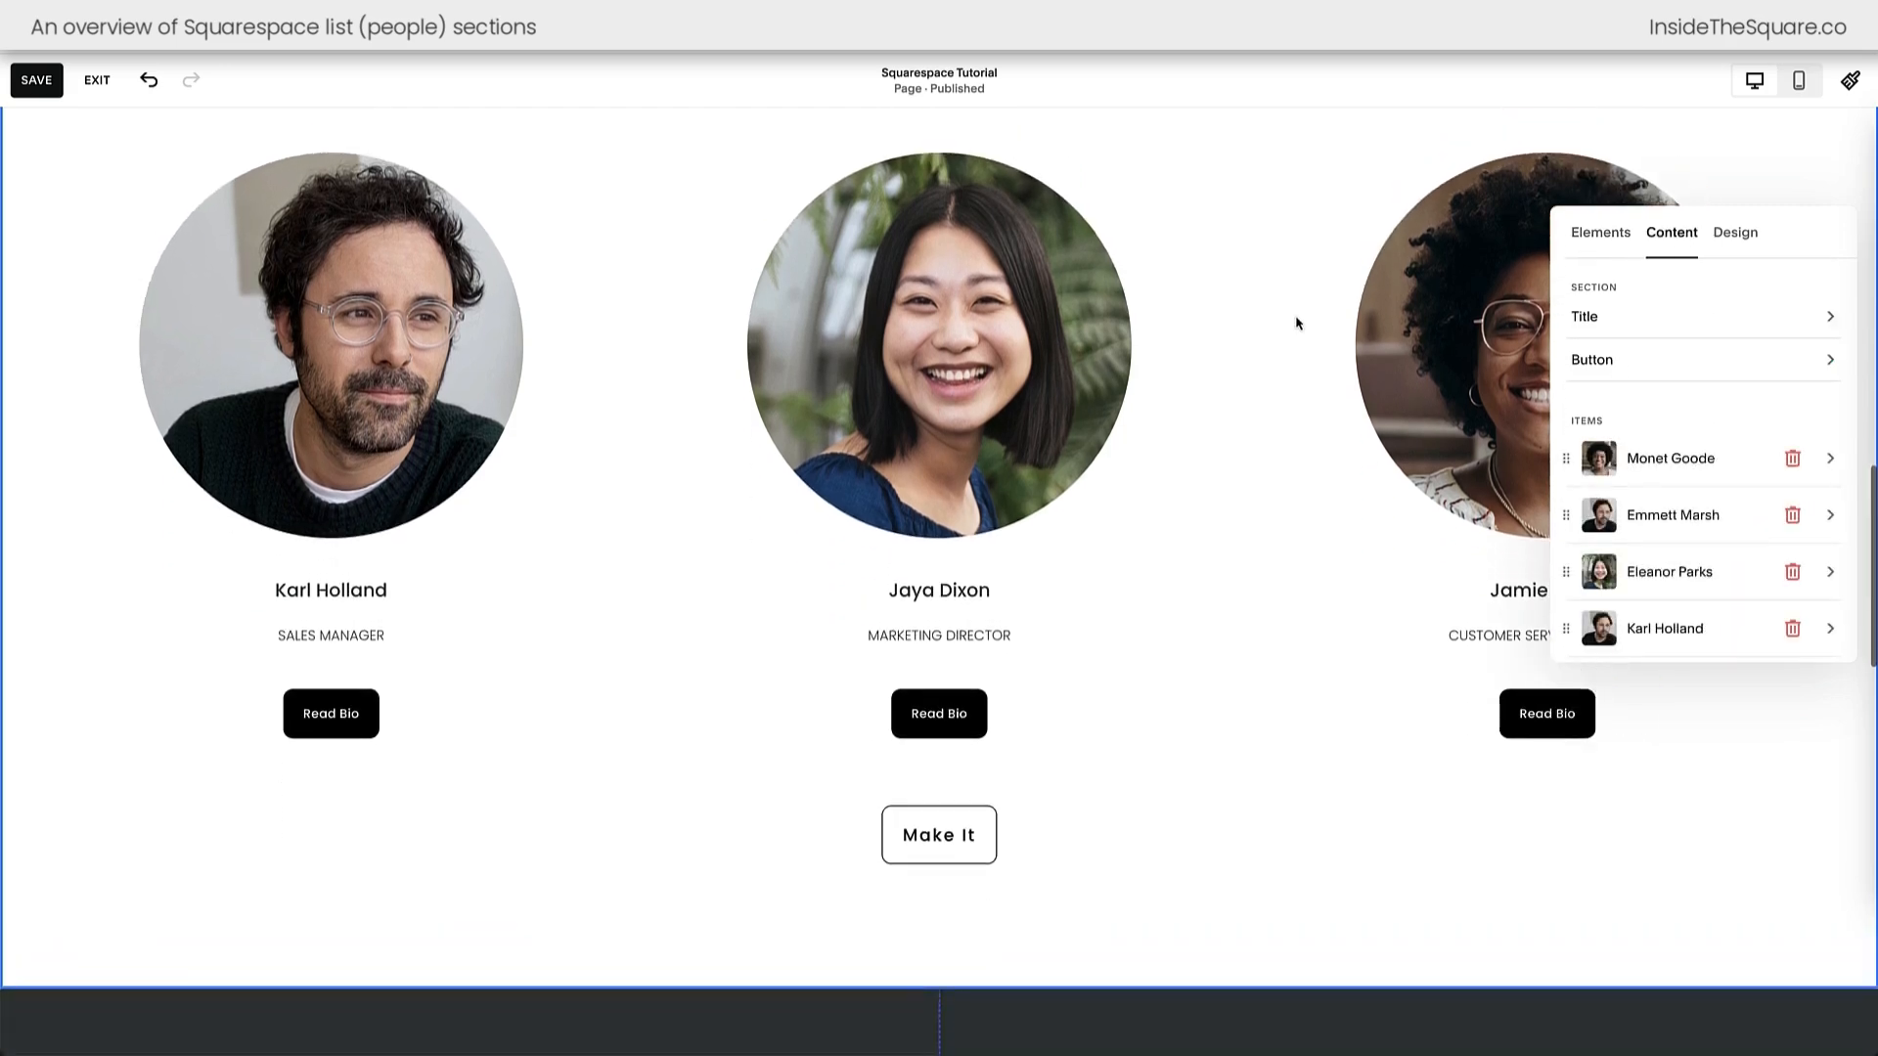
{"action": "scroll", "coordinate": [1297, 322], "scroll_direction": "up", "scroll_amount": 5}
{"action": "scroll", "coordinate": [1297, 323], "scroll_direction": "up", "scroll_amount": 6}
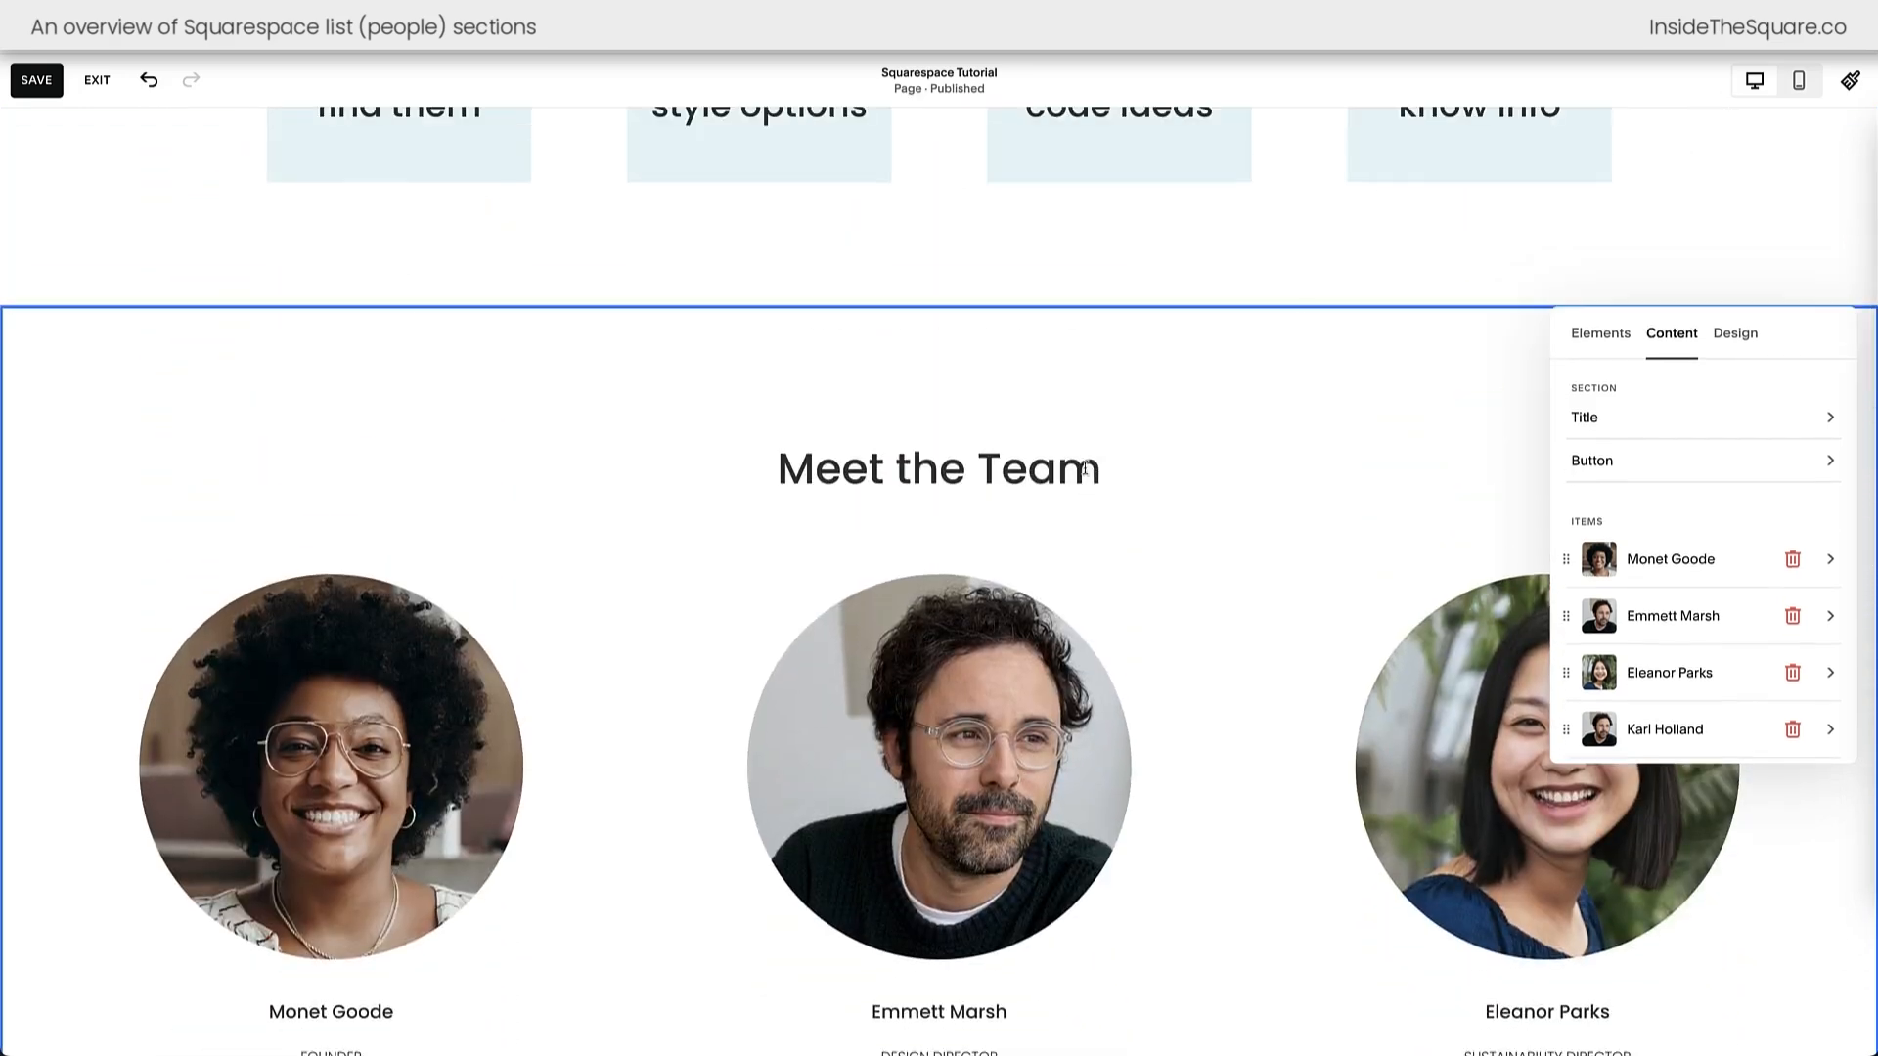
- Replace the "Meet the Team" section title text with "Anything I want it to be!"
{"action": "left_click_drag", "start_coordinate": [1096, 469], "coordinate": [995, 484]}
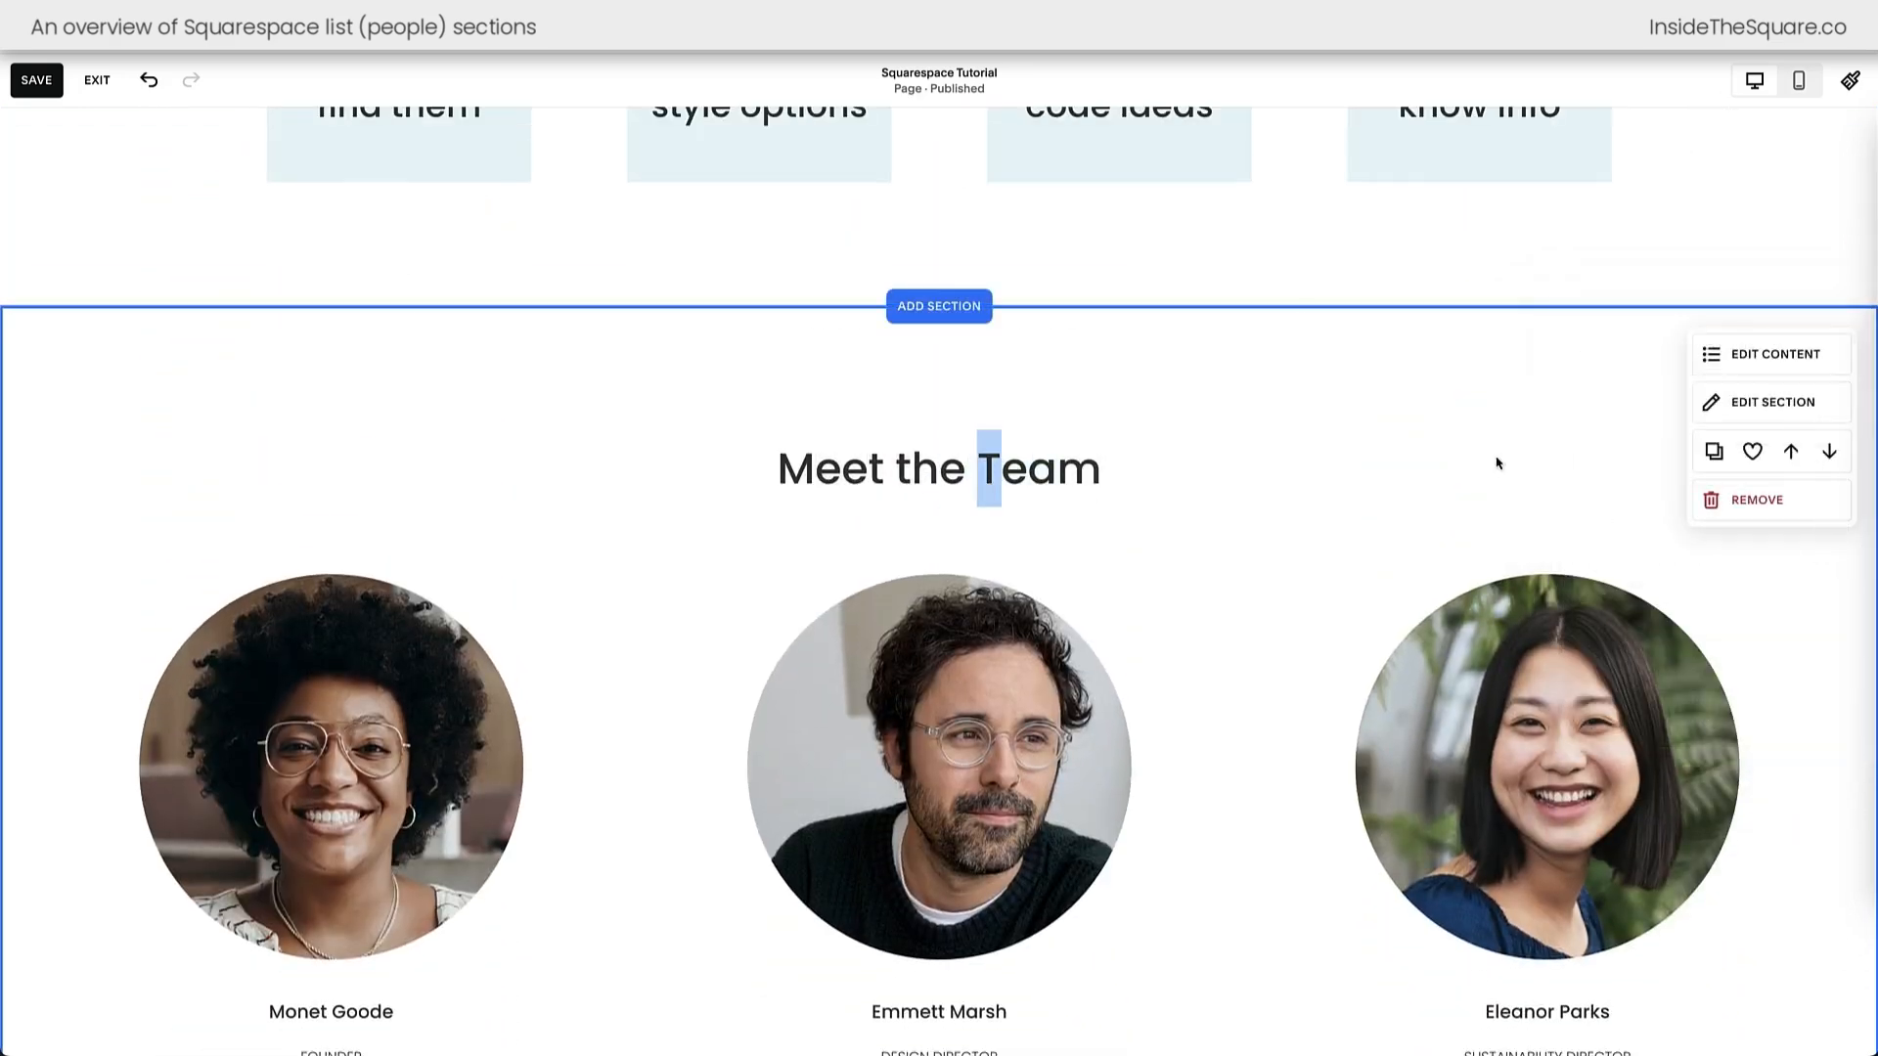
{"action": "left_click", "coordinate": [1765, 362]}
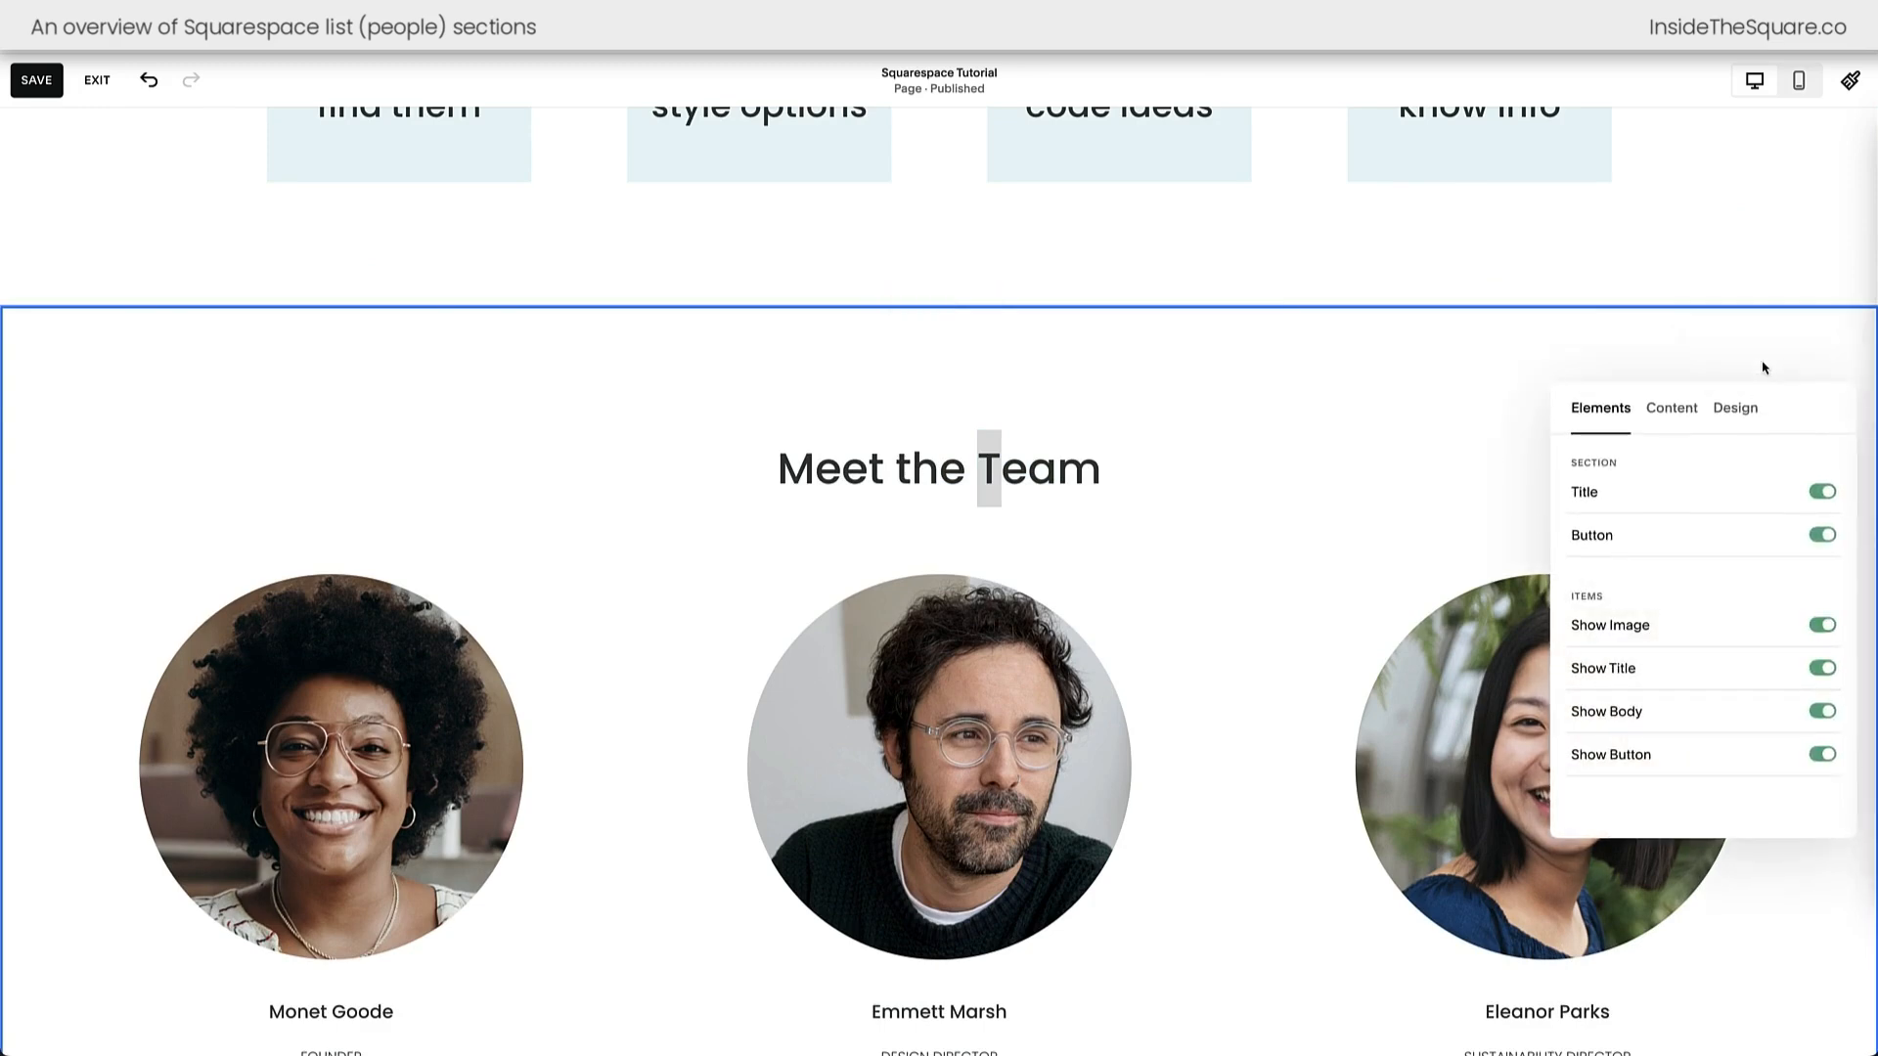
{"action": "left_click", "coordinate": [1673, 408]}
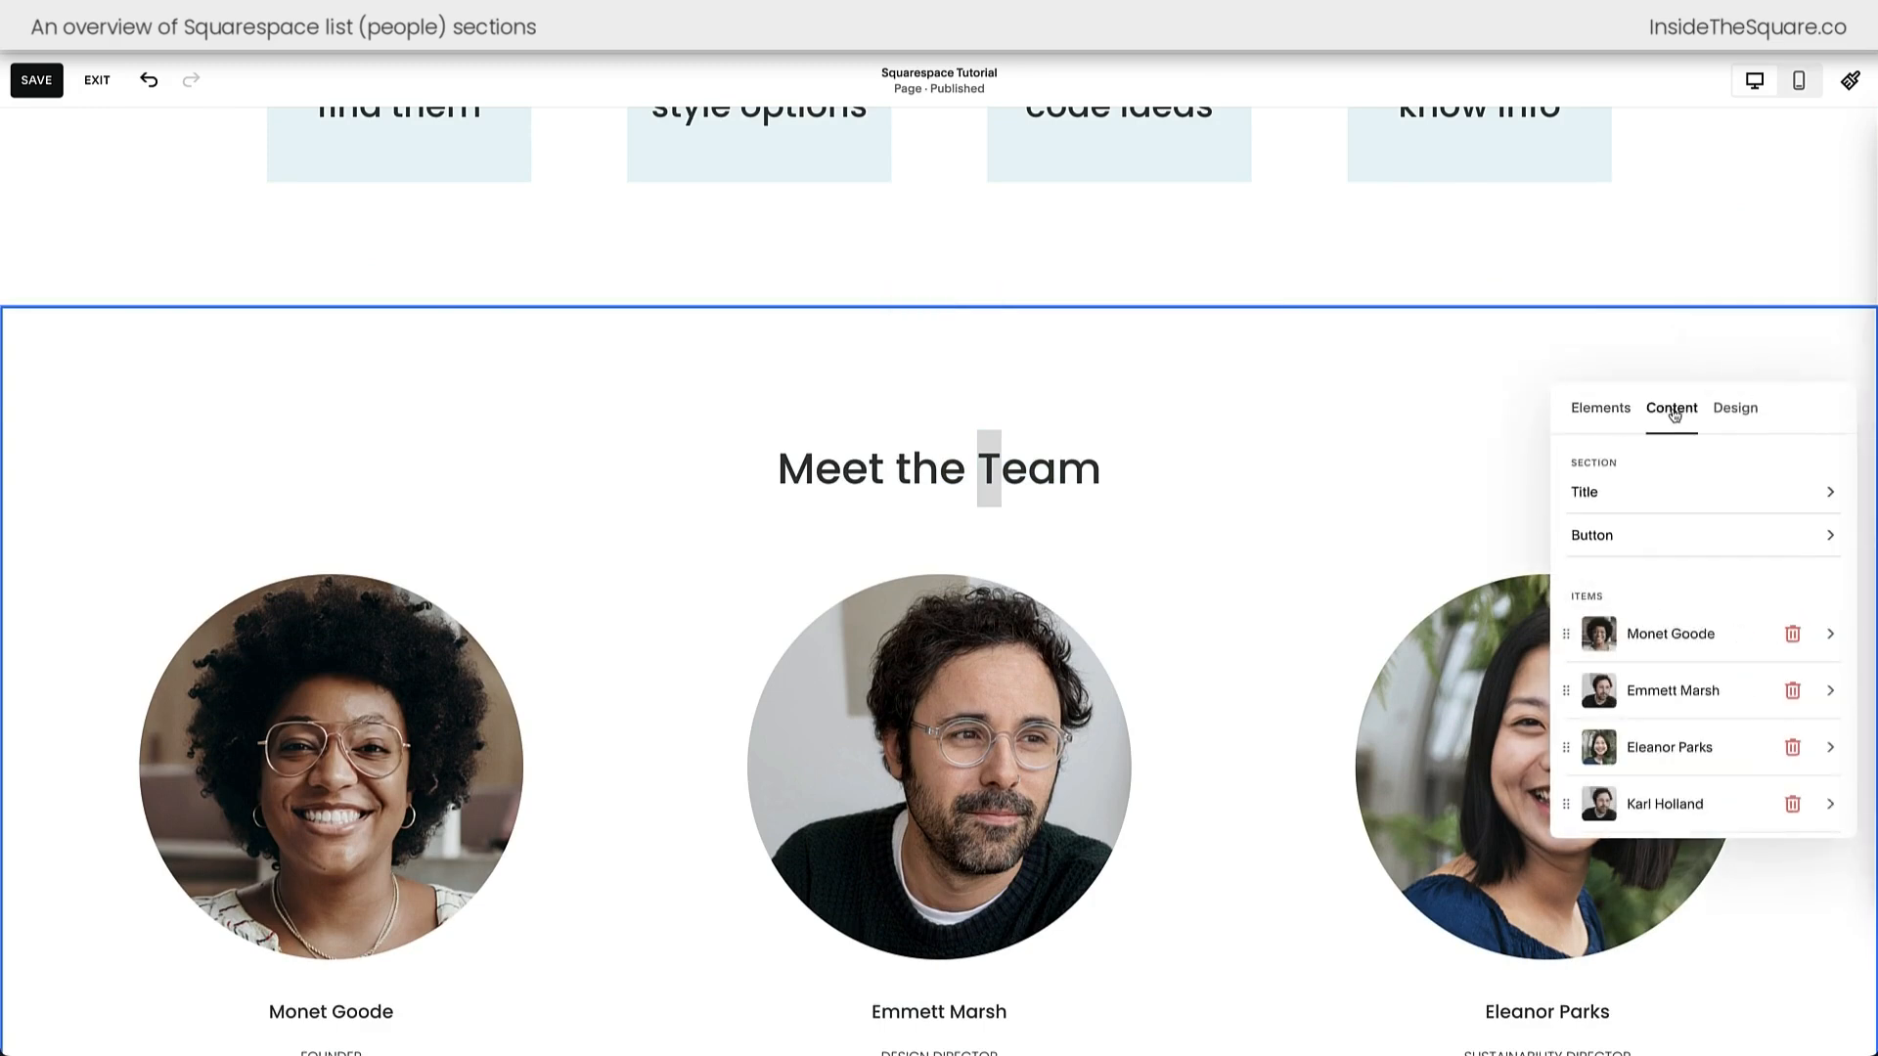
{"action": "left_click", "coordinate": [1656, 491]}
{"action": "left_click_drag", "start_coordinate": [1723, 577], "coordinate": [1569, 575]}
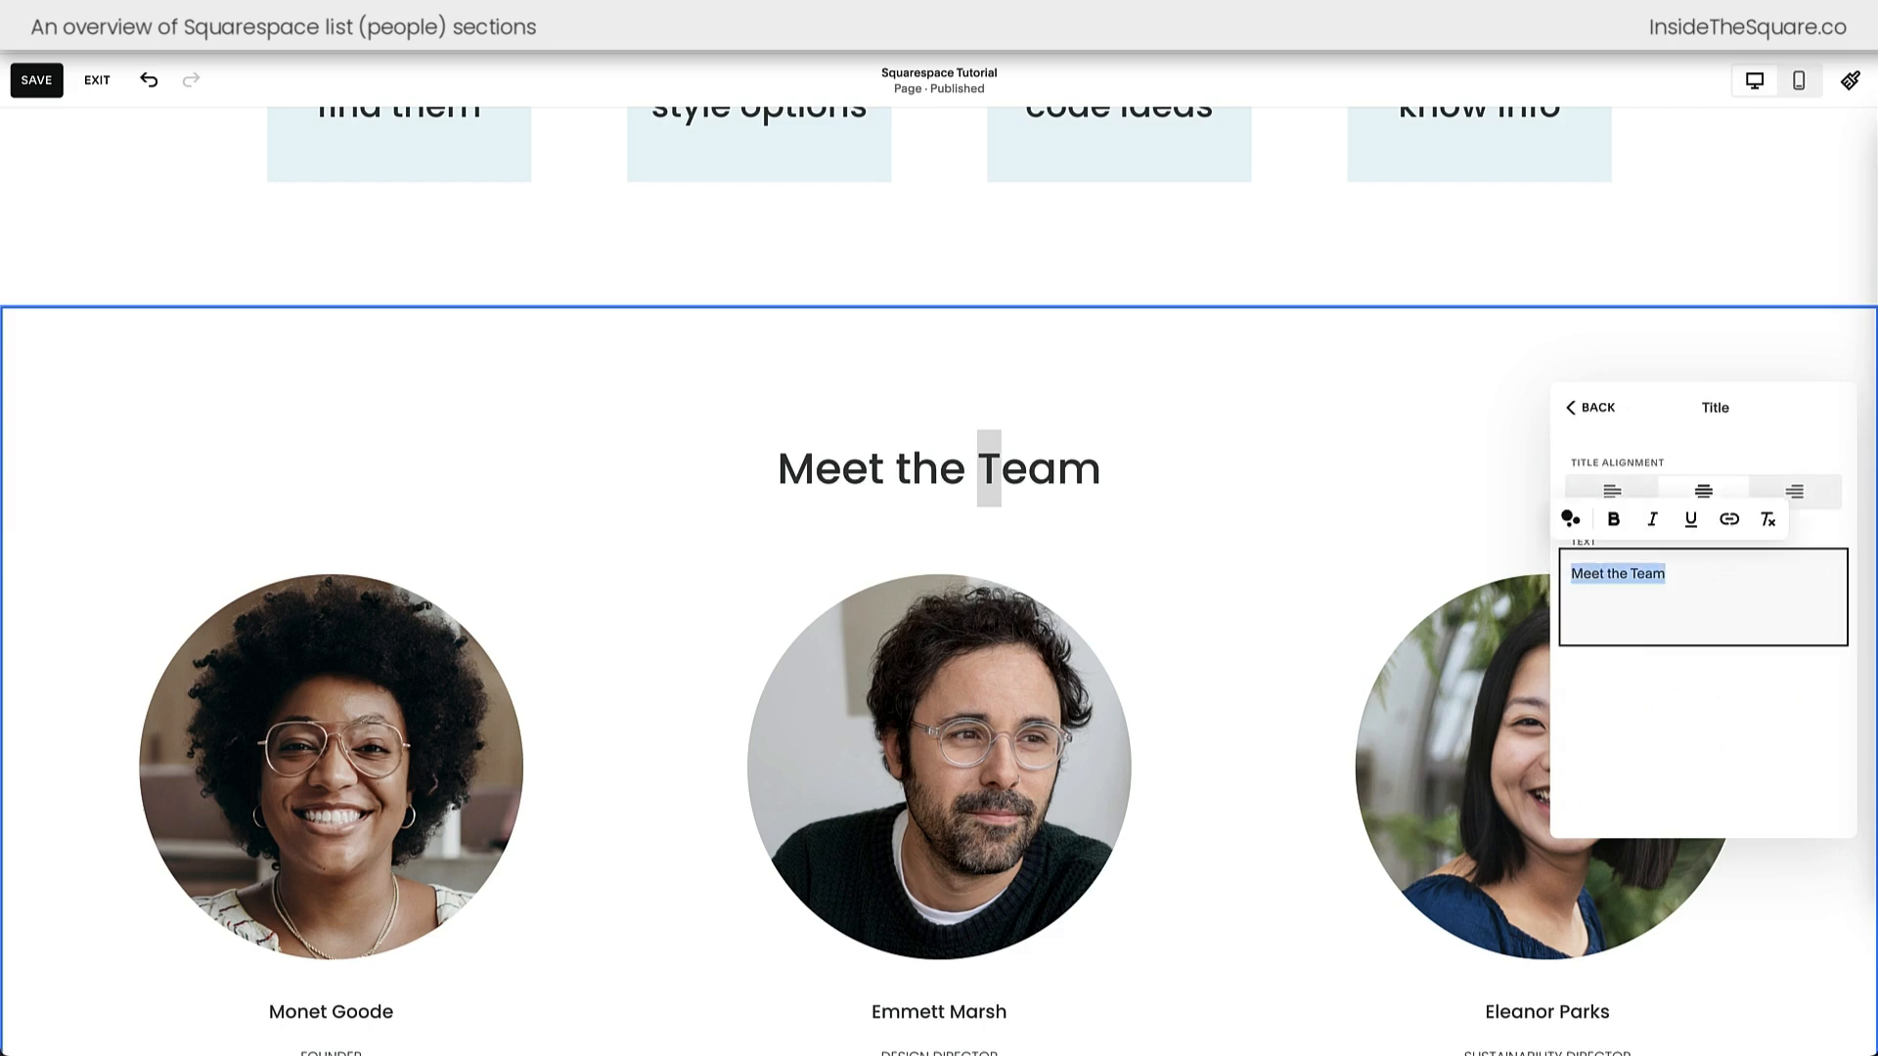
{"action": "type", "text": "Anything I"}
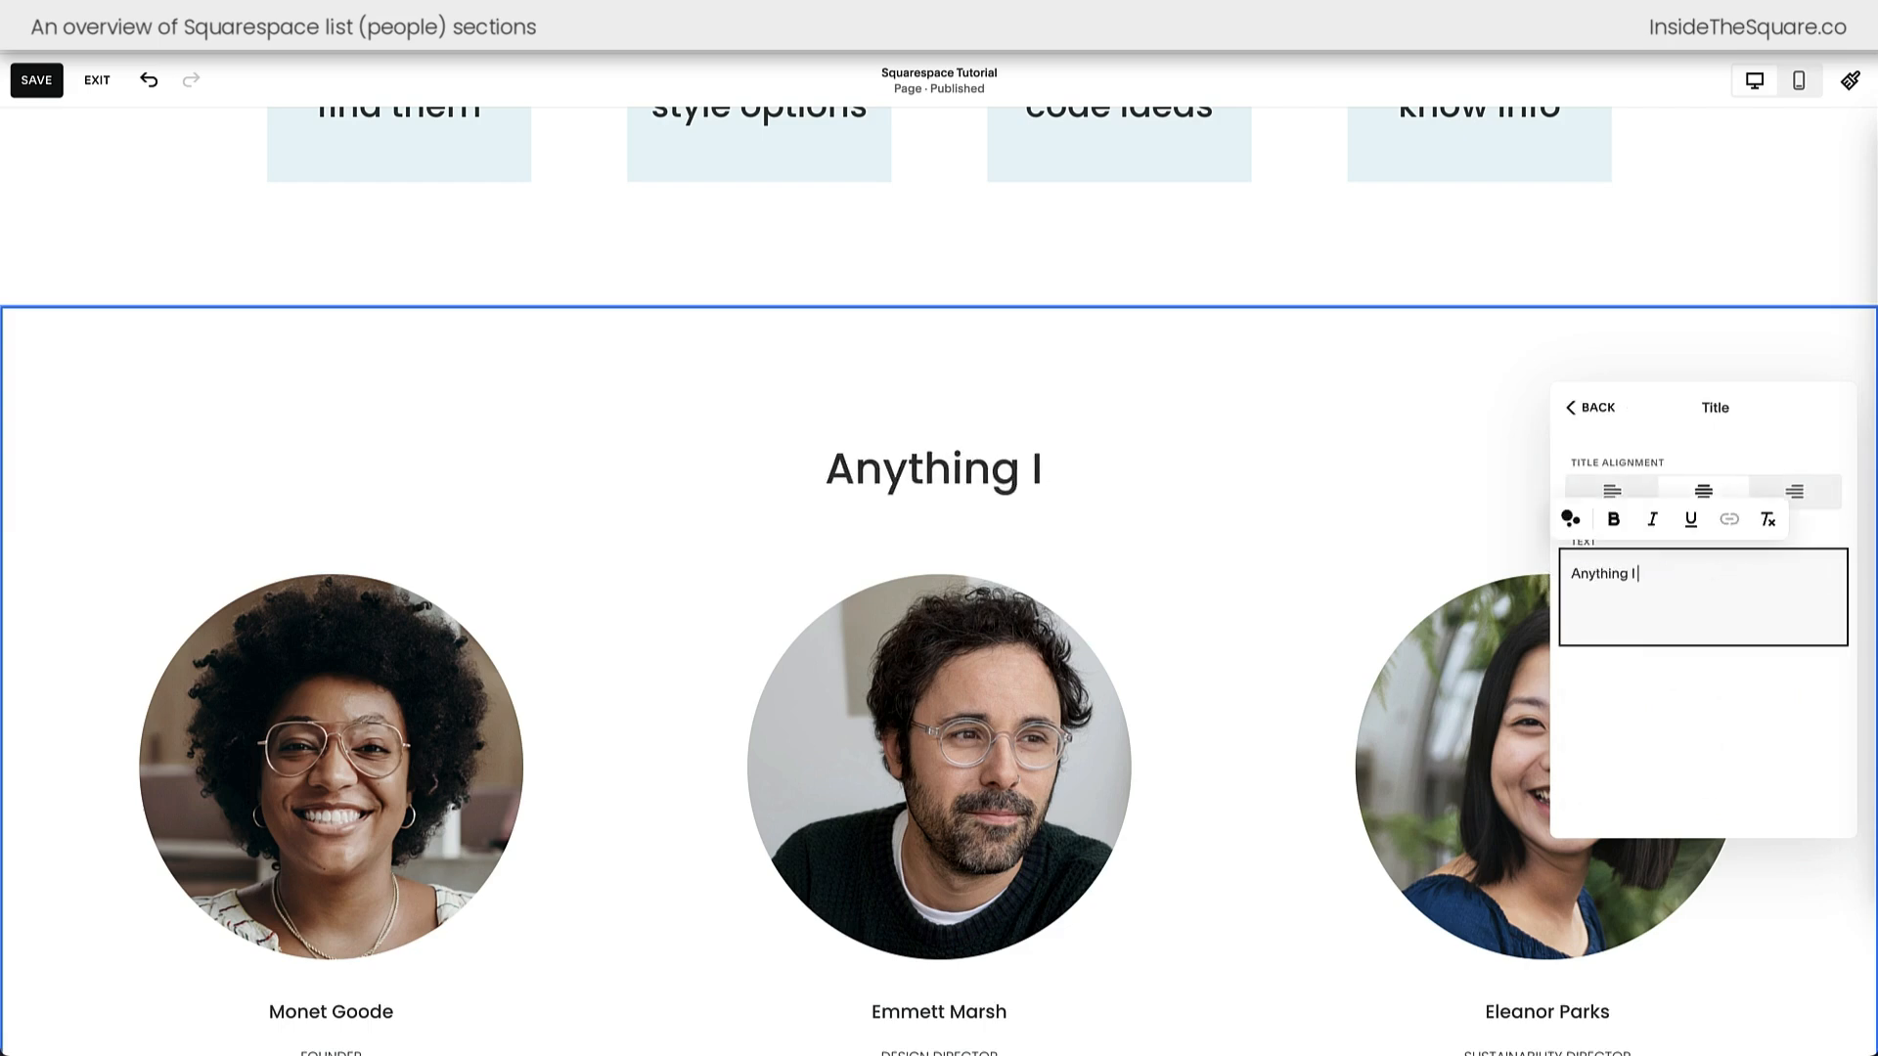
{"action": "type", "text": " want it to be"}
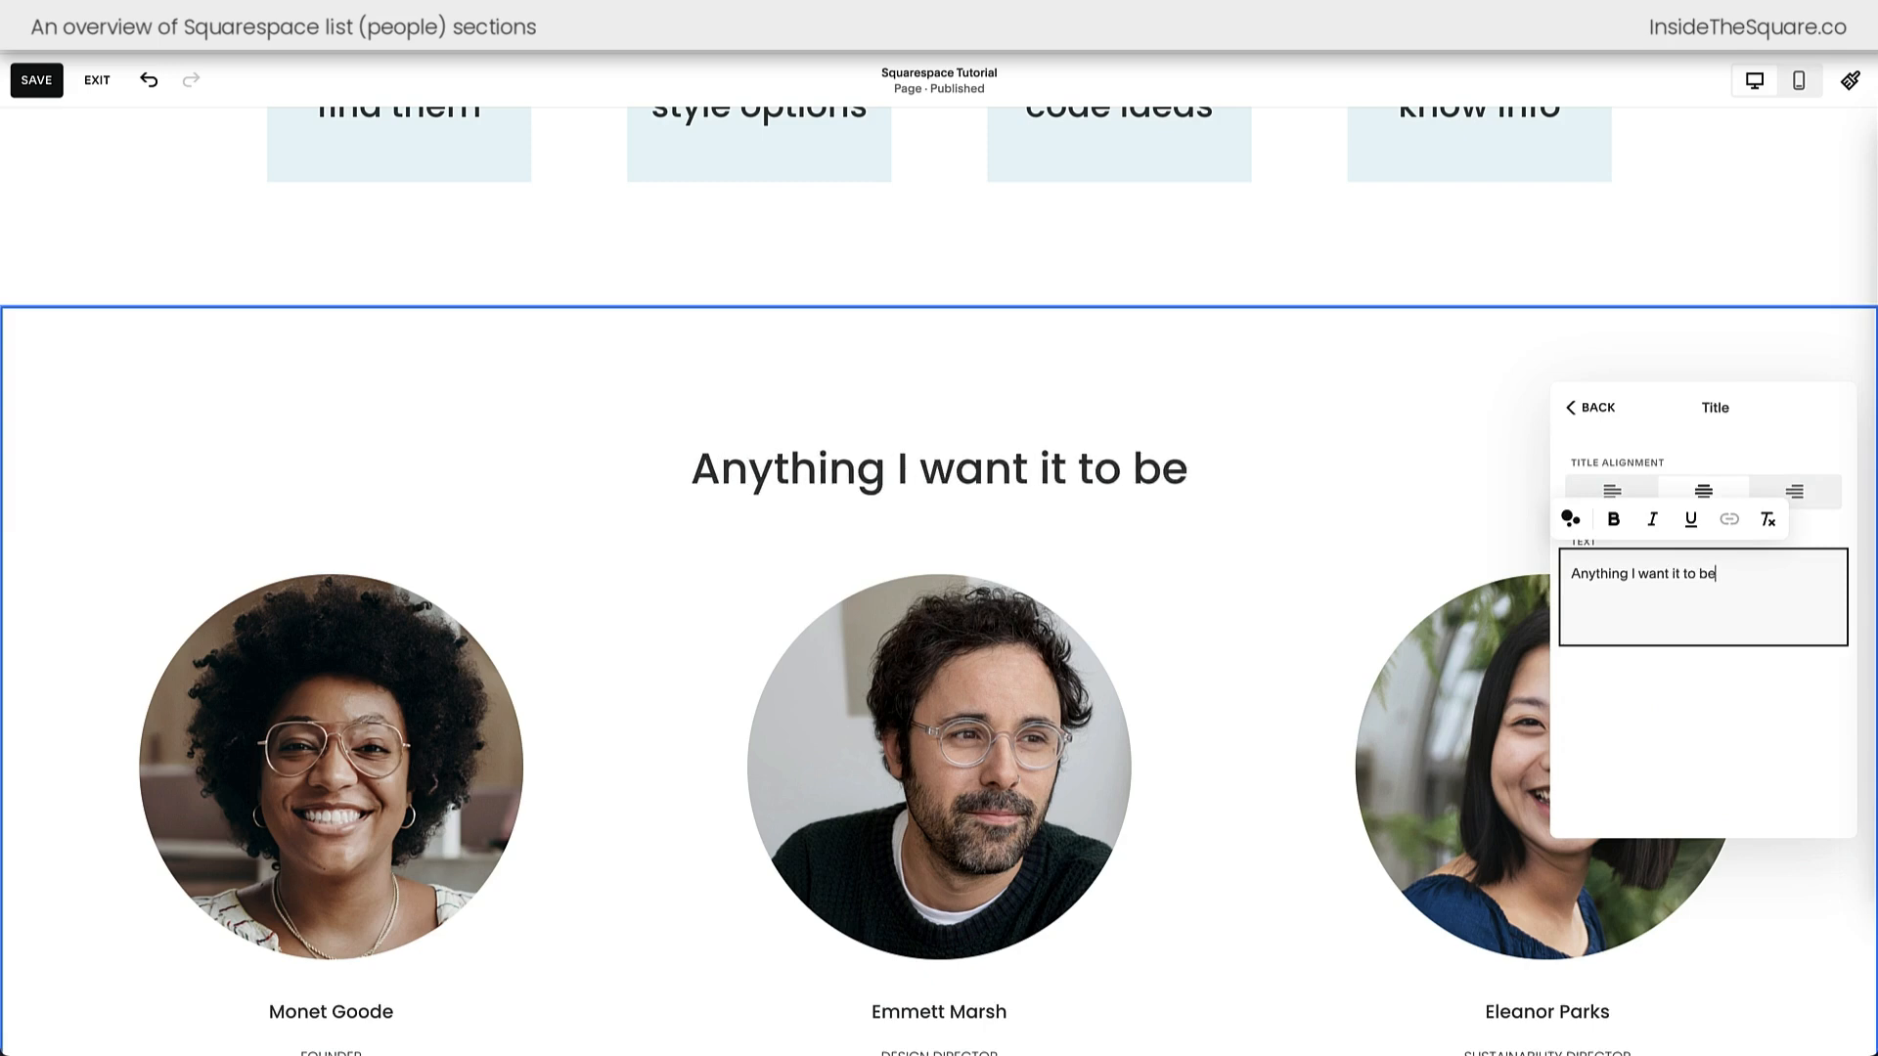
{"action": "type", "text": "!"}
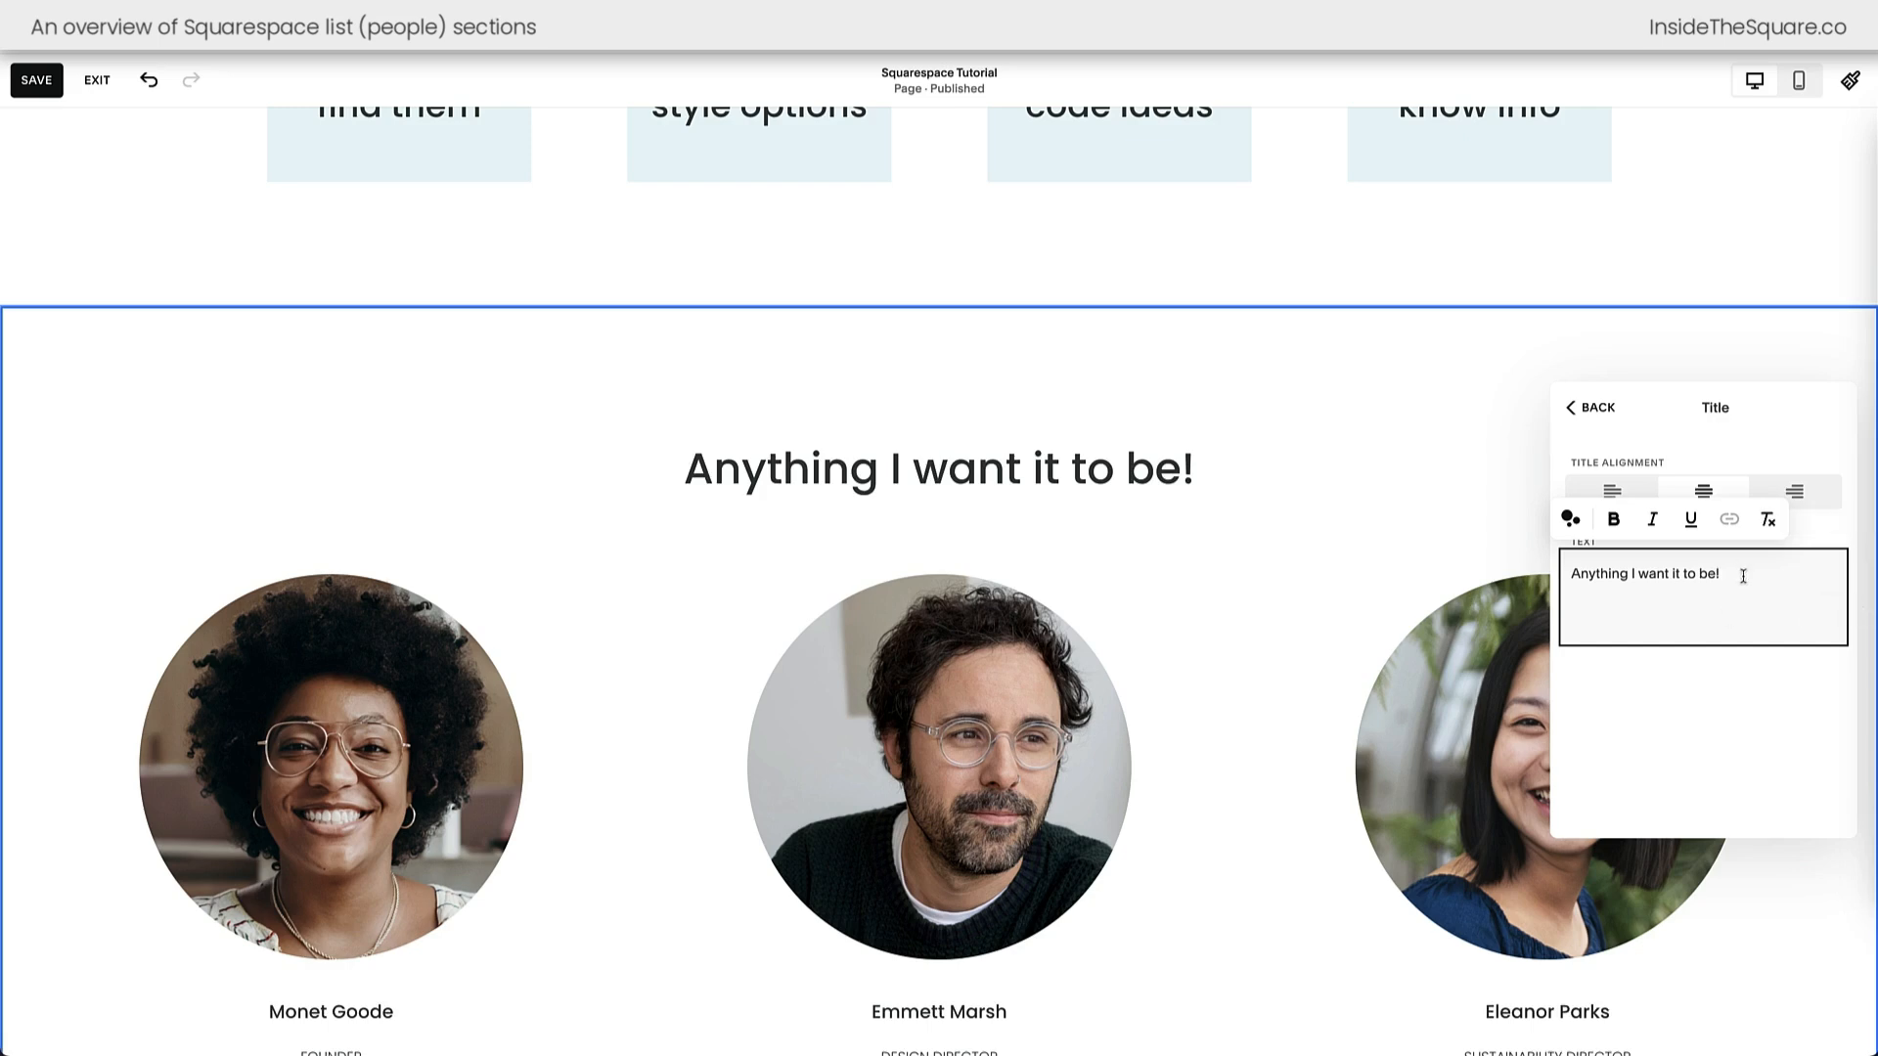
- Make the section title bold and add a non-bold "Second line" as a new line below it
{"action": "left_click_drag", "start_coordinate": [1741, 572], "coordinate": [1558, 567]}
{"action": "left_click", "coordinate": [1620, 527]}
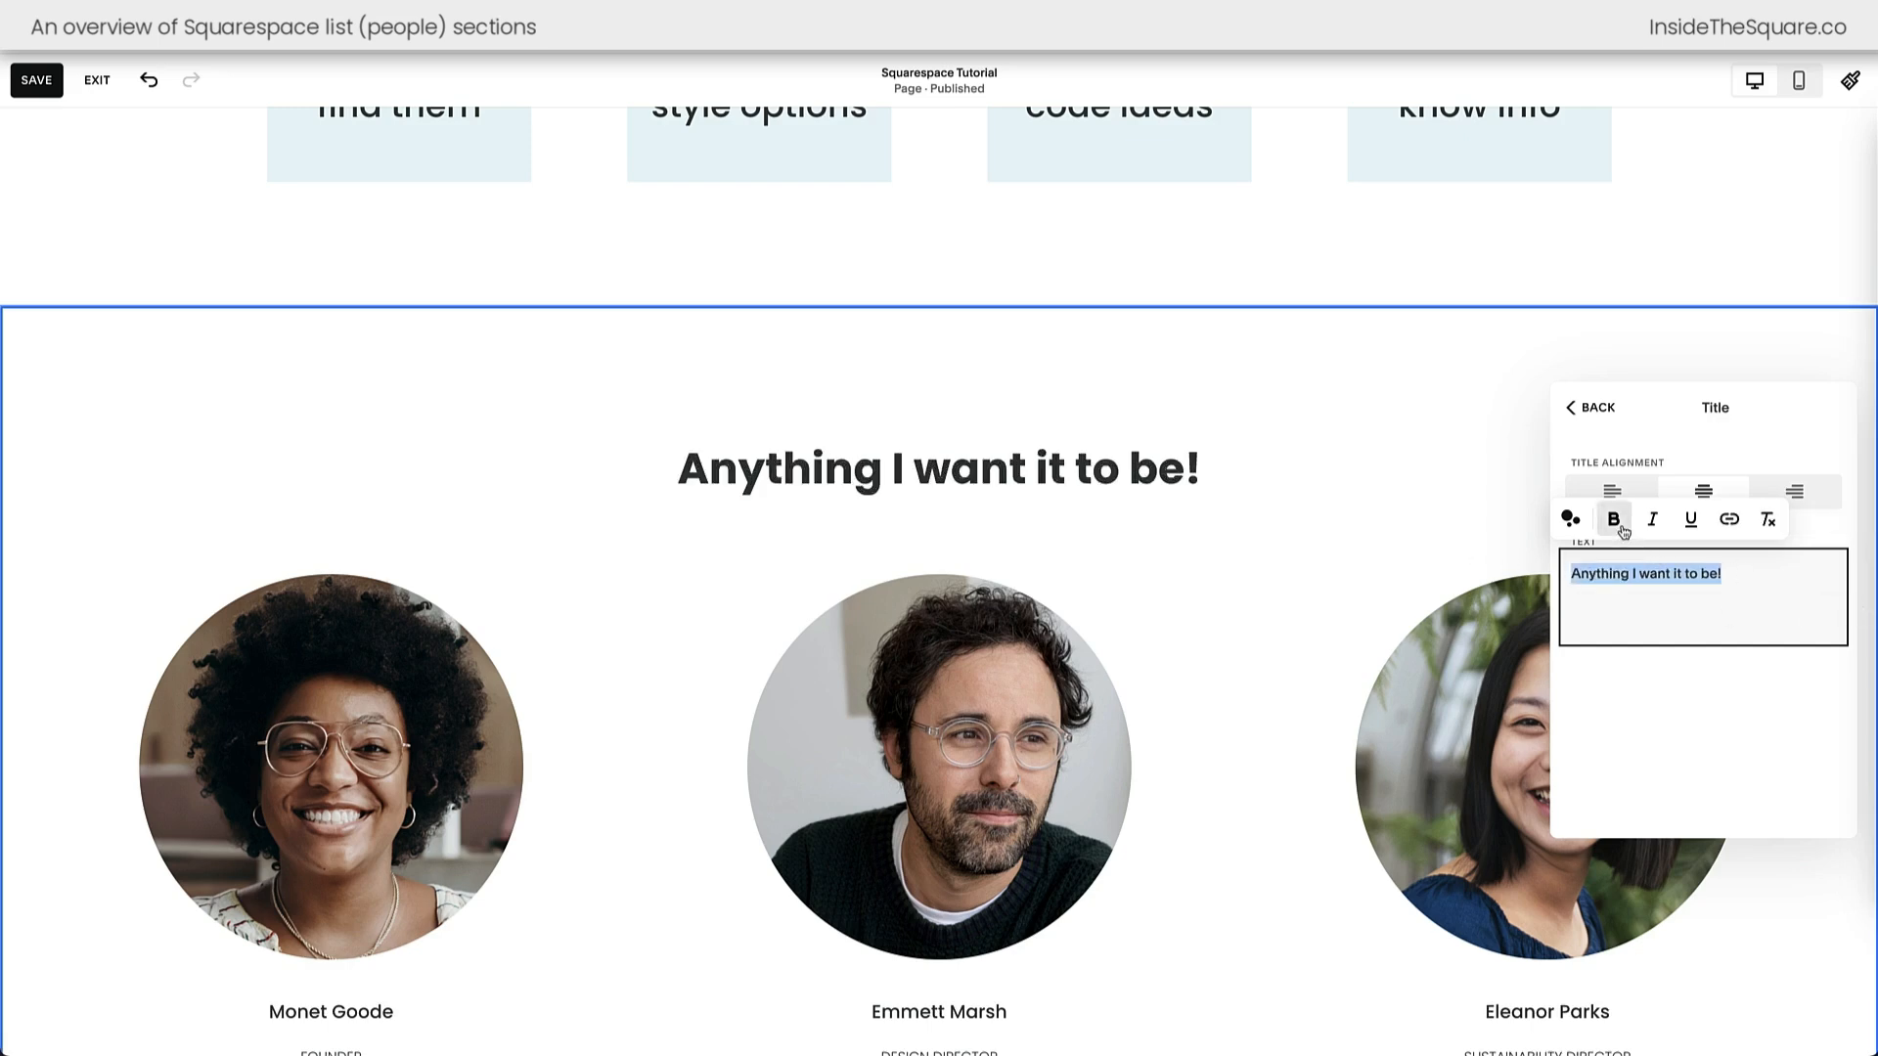
{"action": "left_click", "coordinate": [1752, 574]}
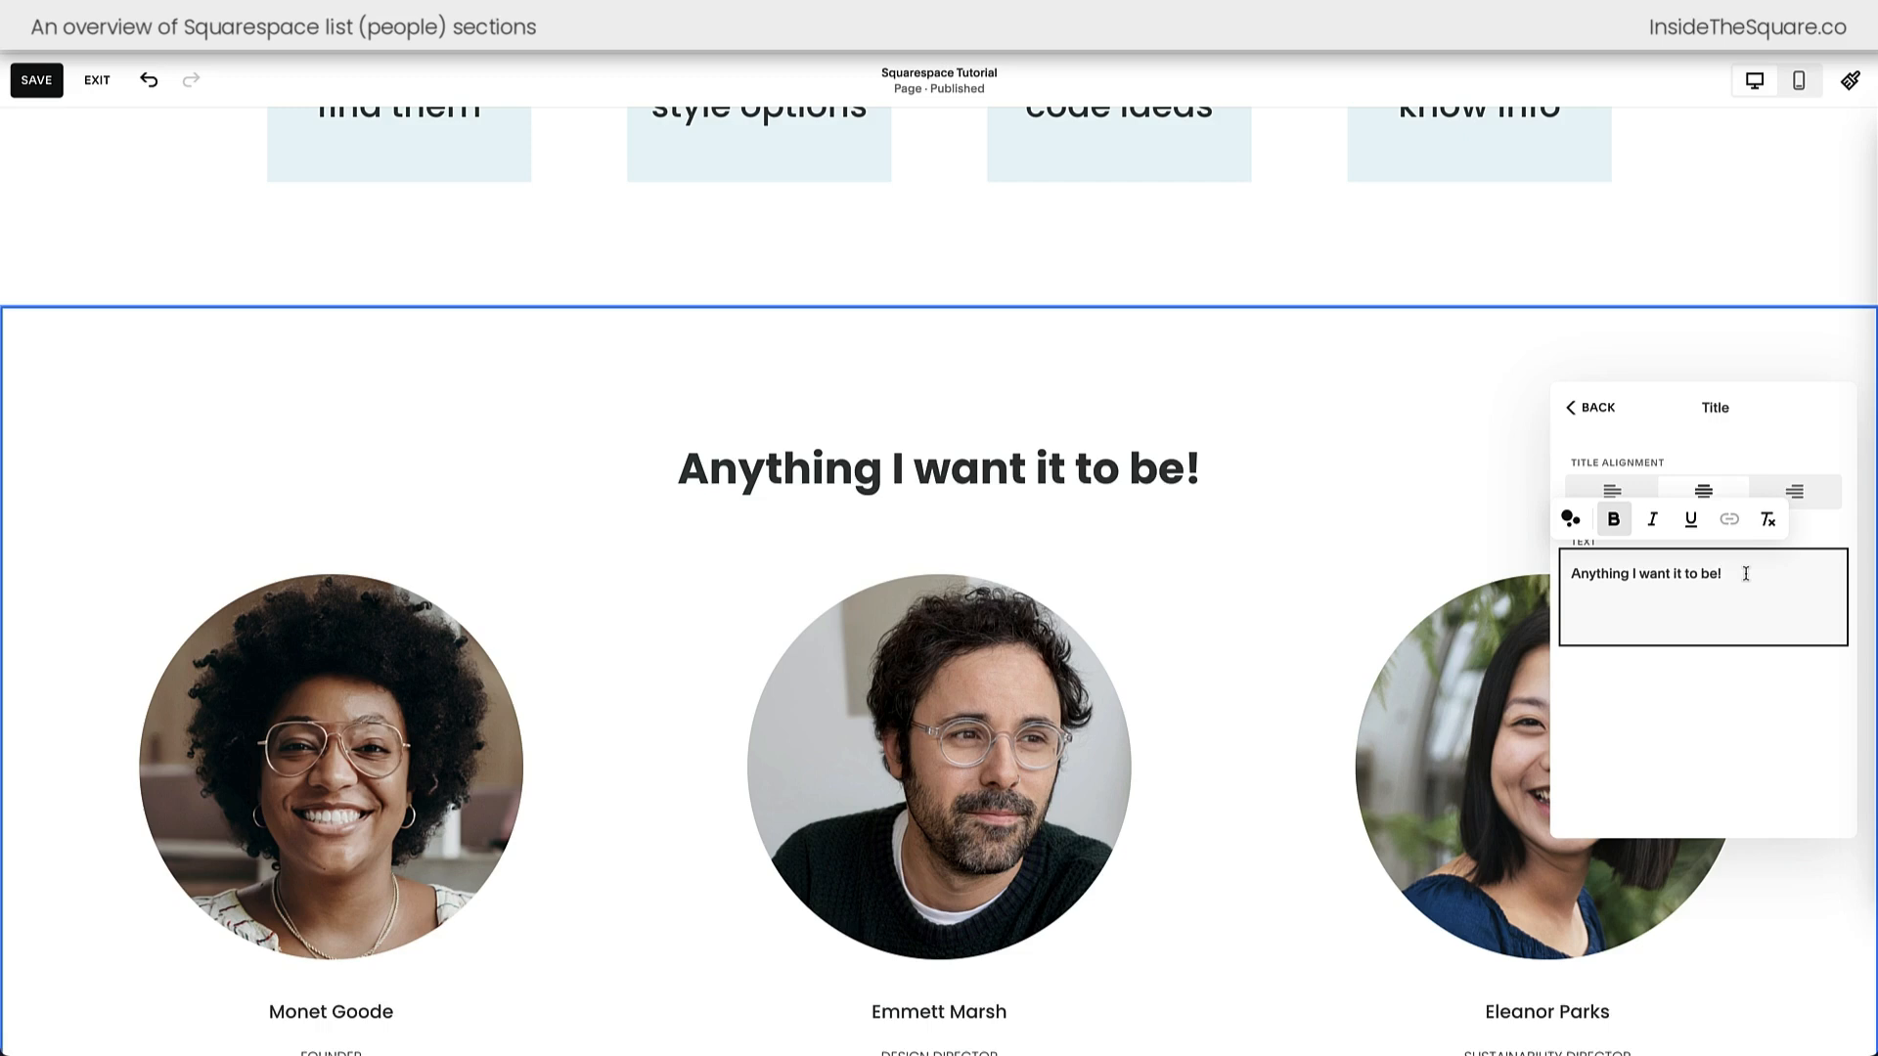
{"action": "key", "text": "Return"}
{"action": "type", "text": "Second line"}
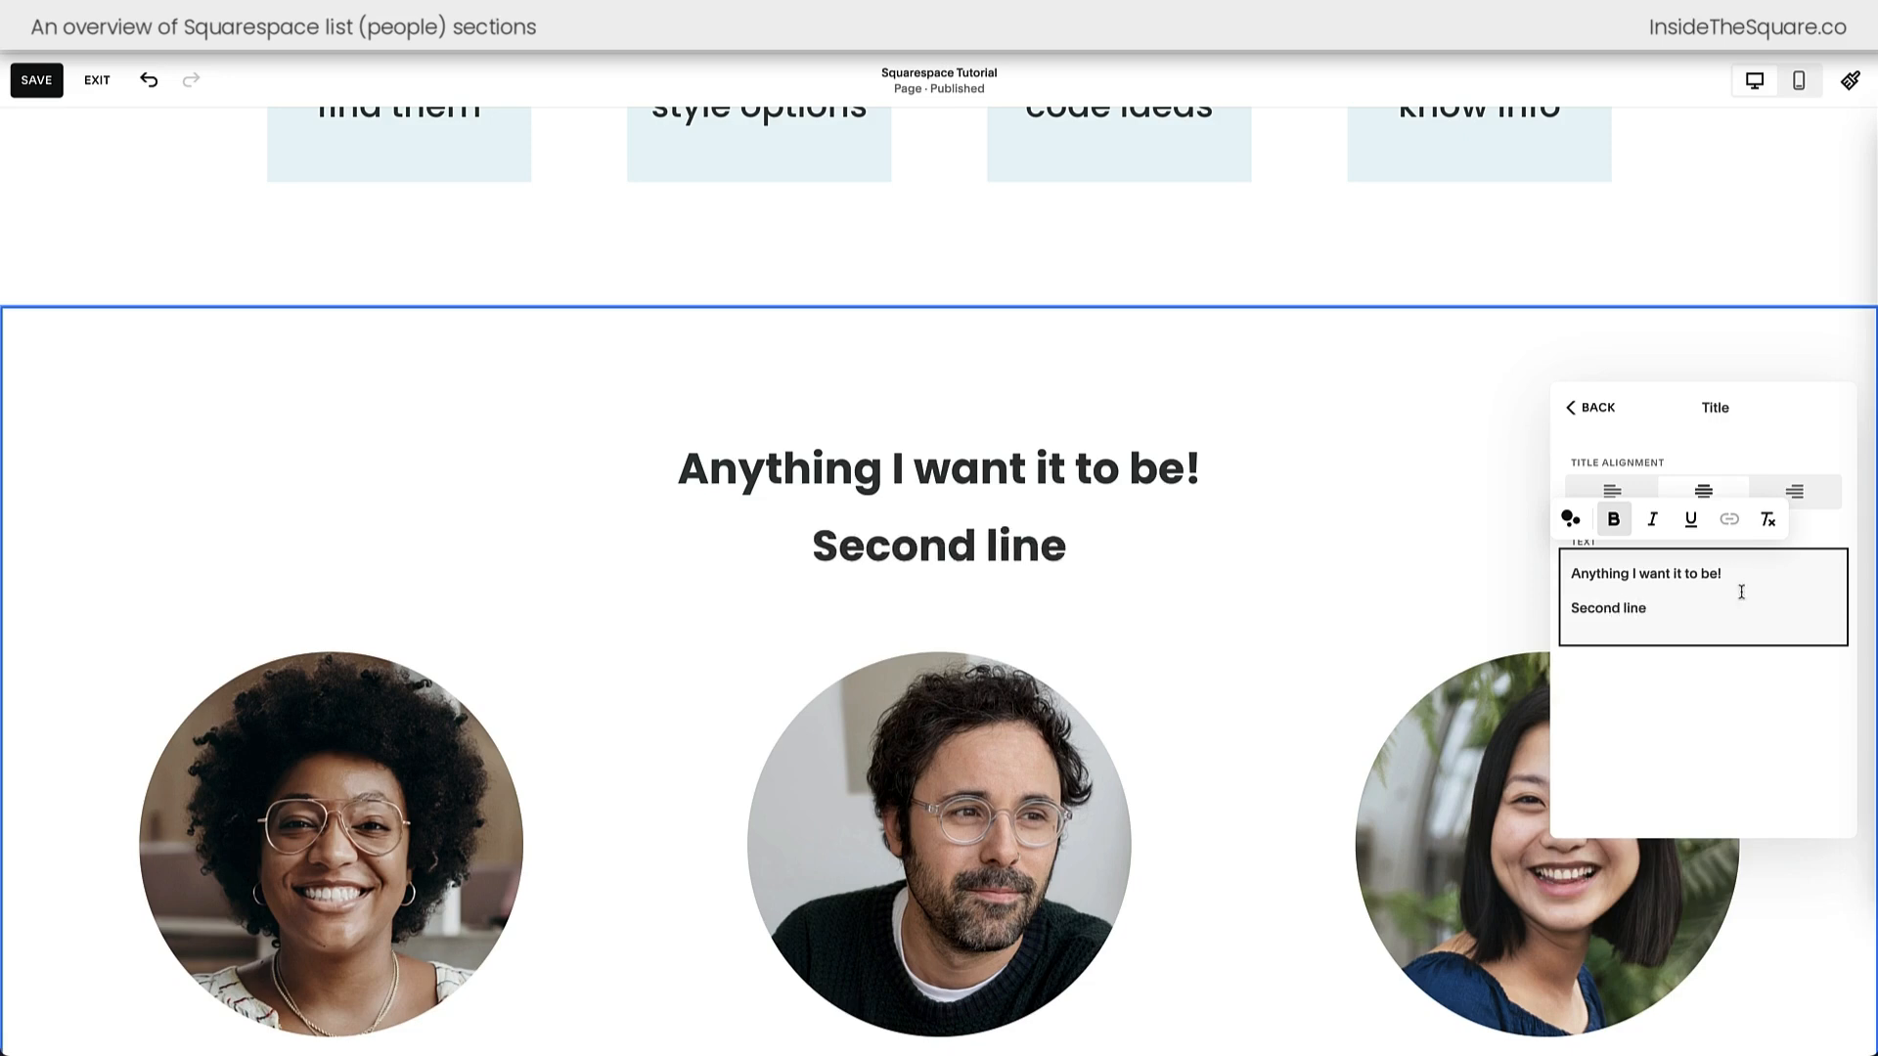
{"action": "triple_click", "coordinate": [1685, 616]}
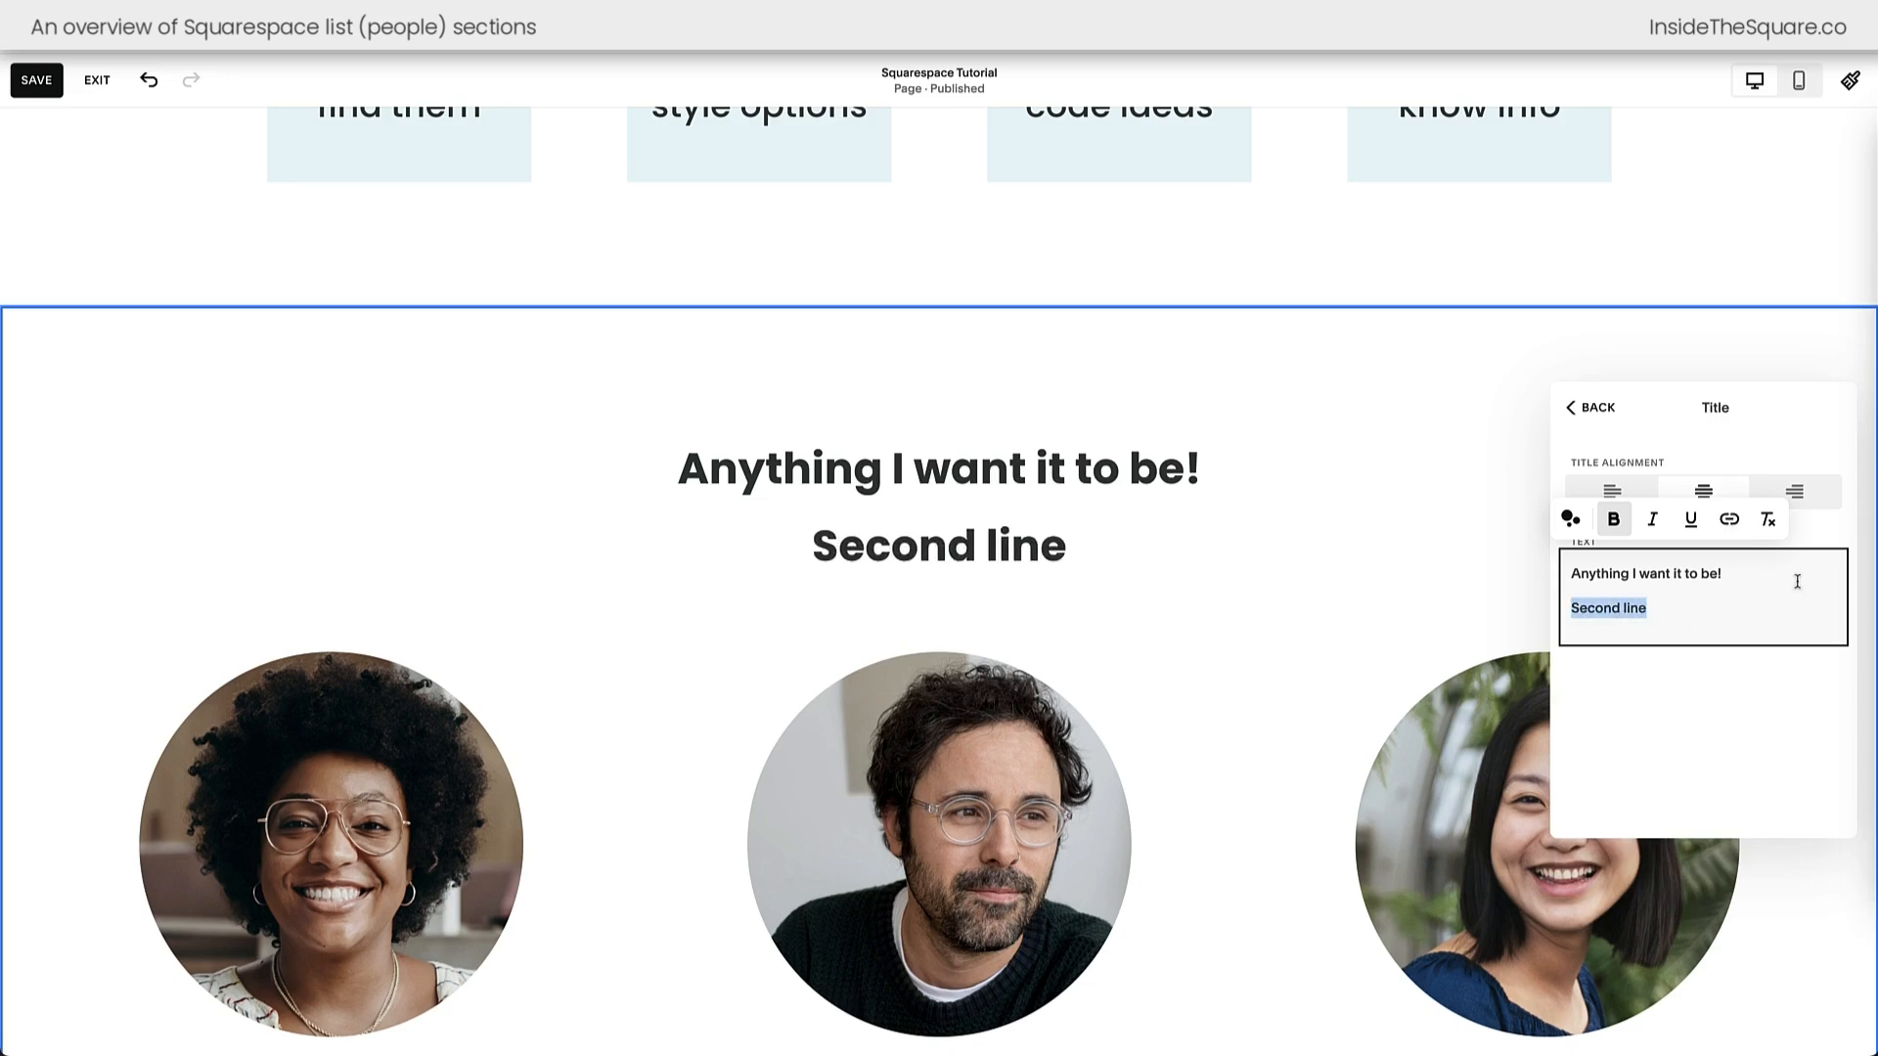
{"action": "left_click", "coordinate": [1615, 522]}
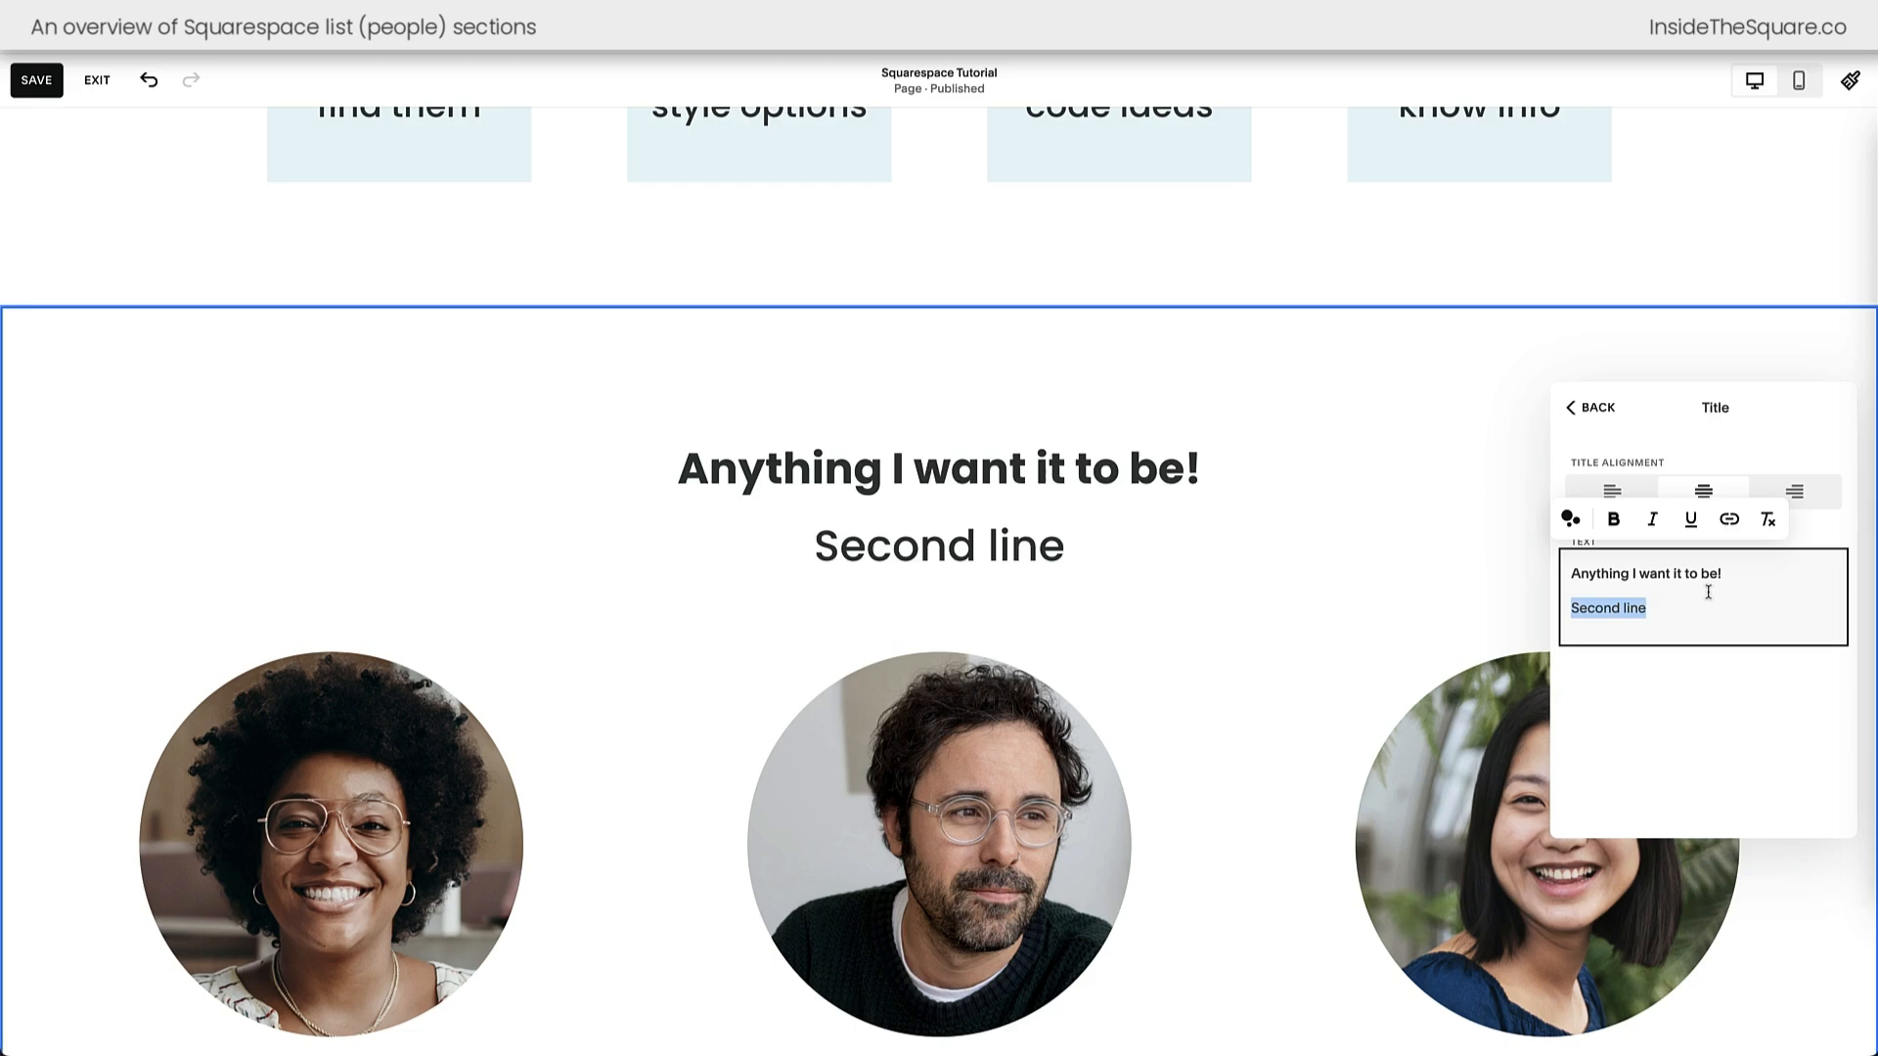
{"action": "key", "text": "Left"}
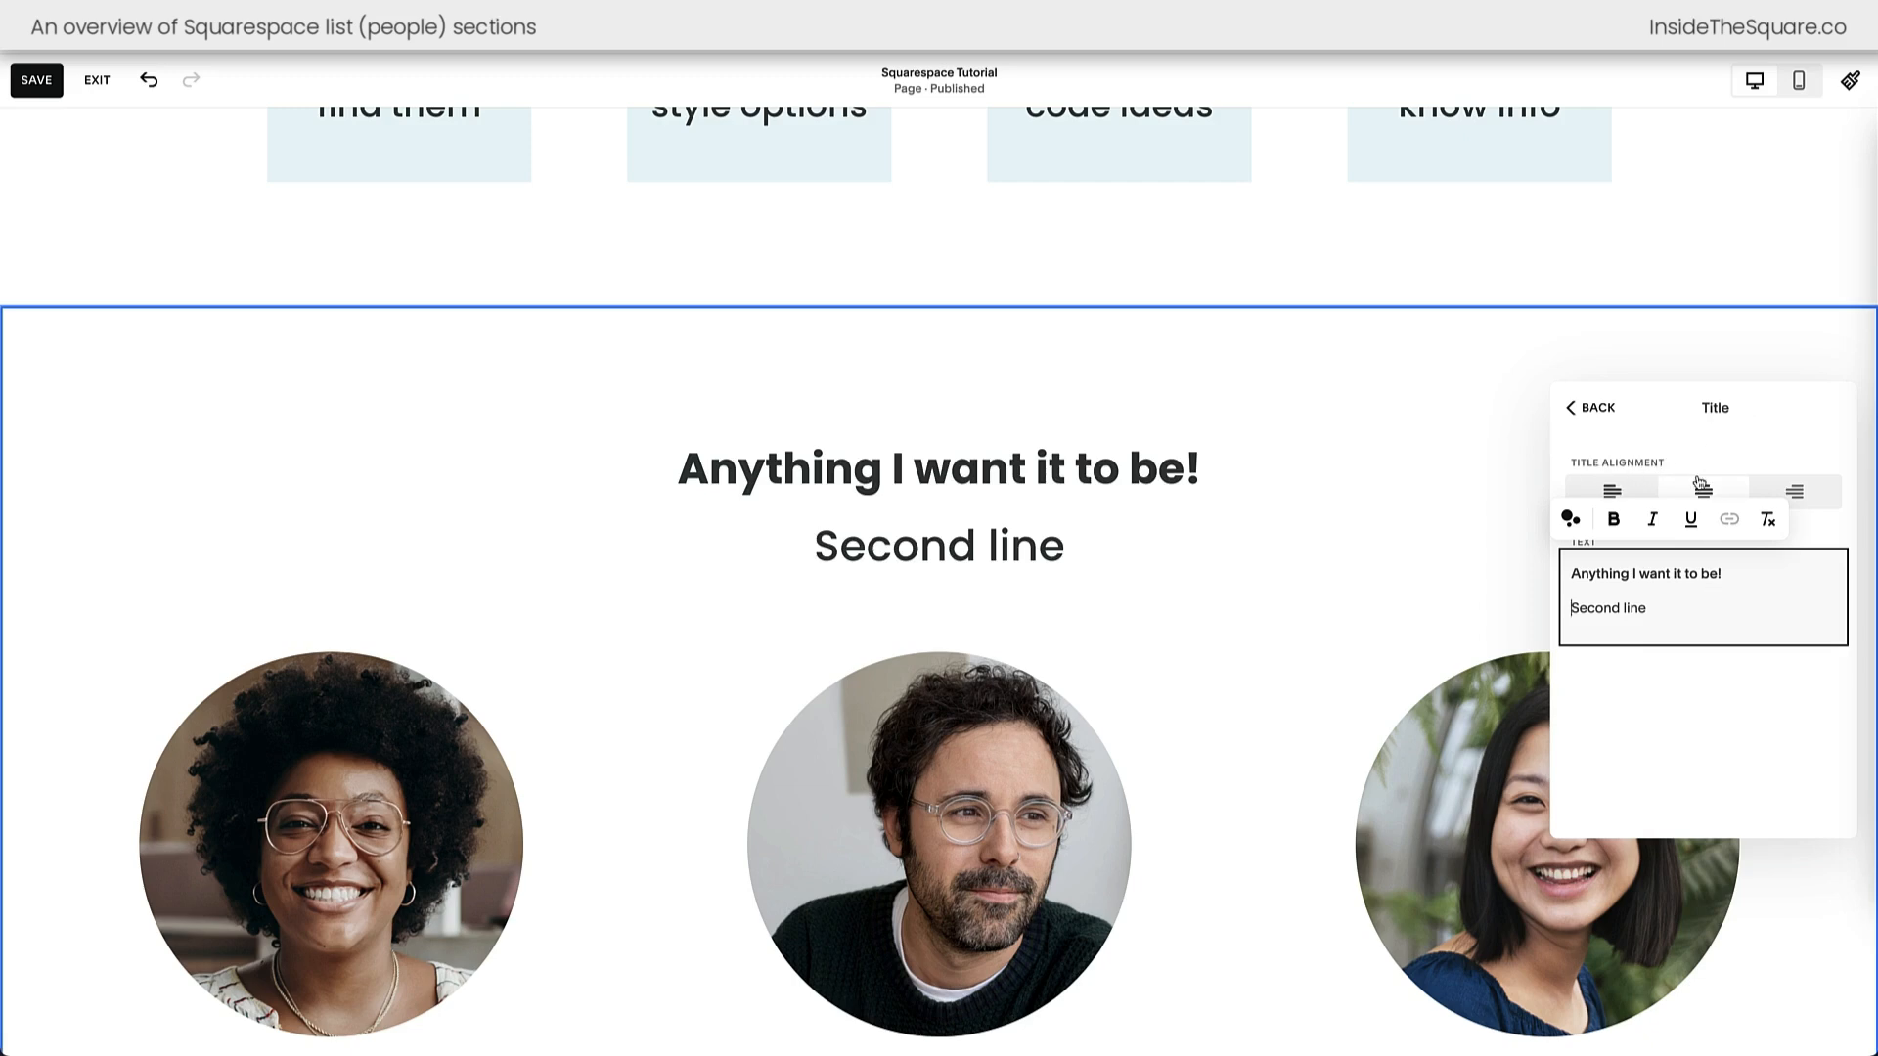
- Try the left and right alignments on the section title, return it to center, and go back to the content list
{"action": "left_click", "coordinate": [1614, 491]}
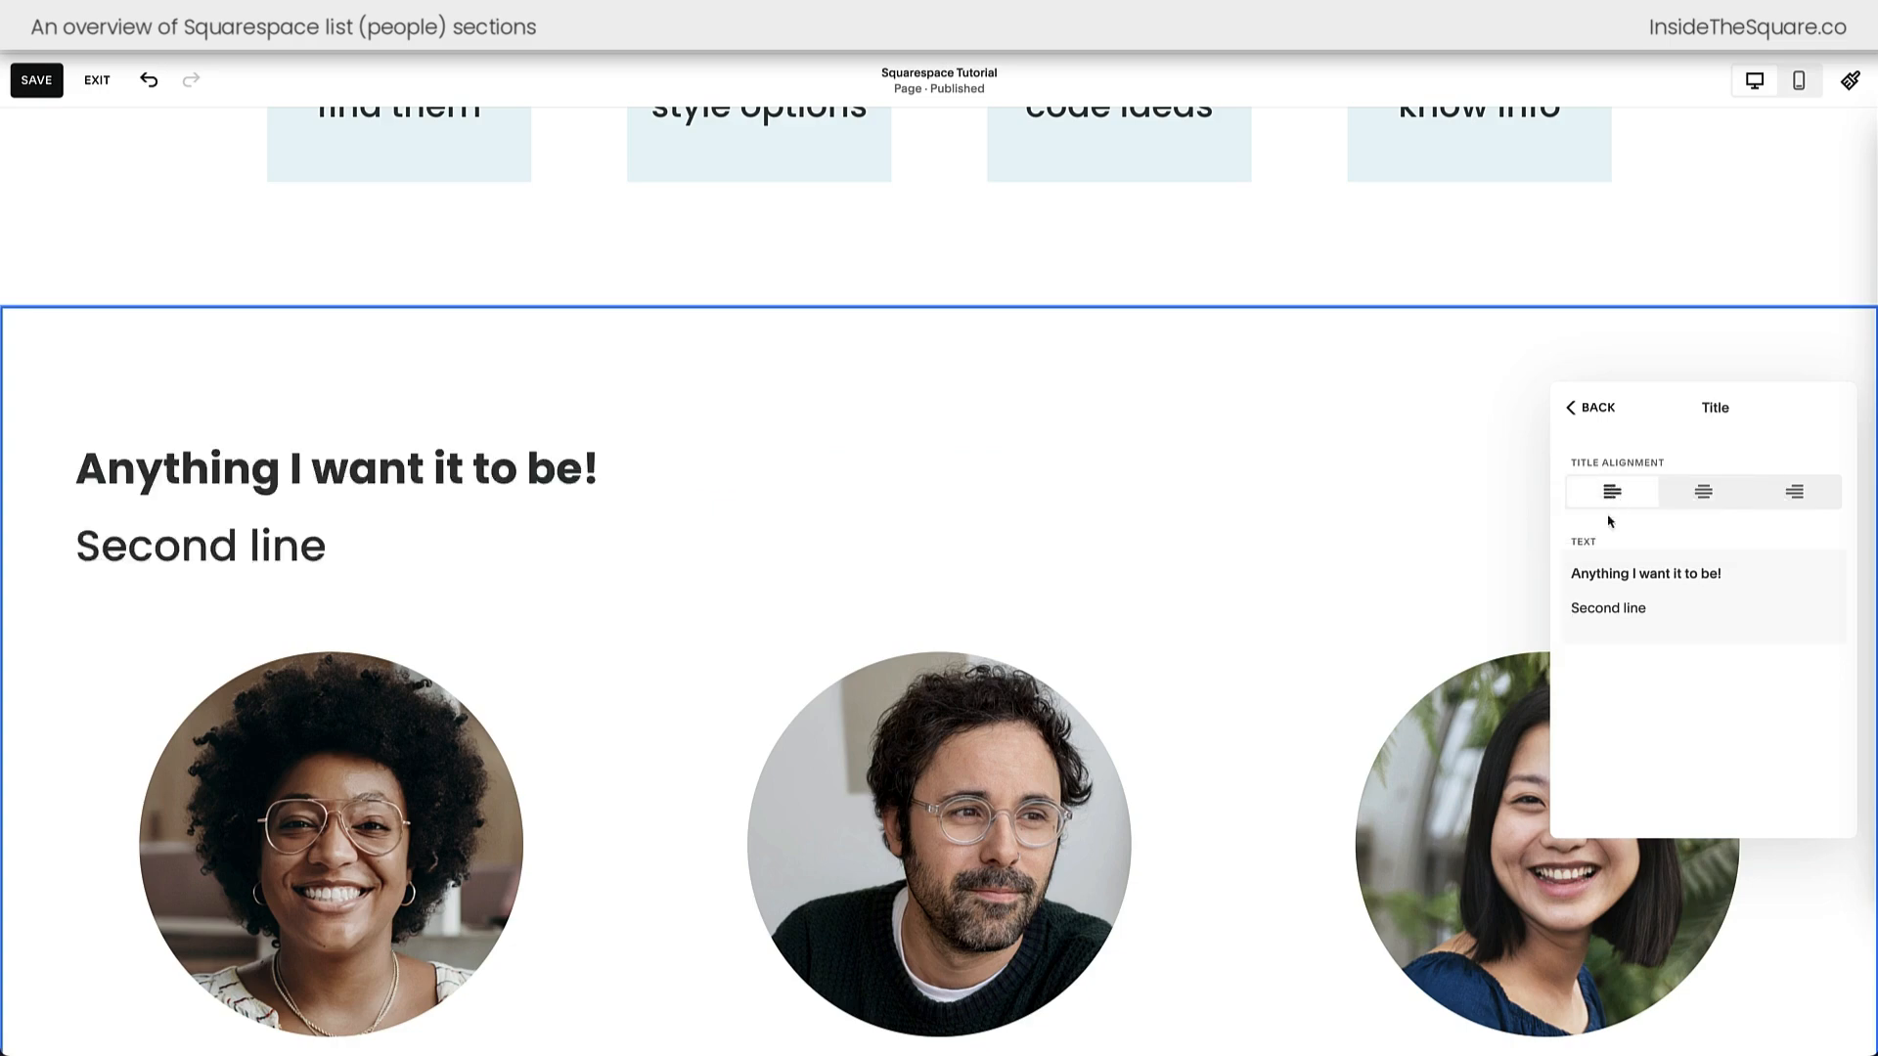
{"action": "left_click", "coordinate": [1702, 491]}
{"action": "left_click", "coordinate": [1819, 501]}
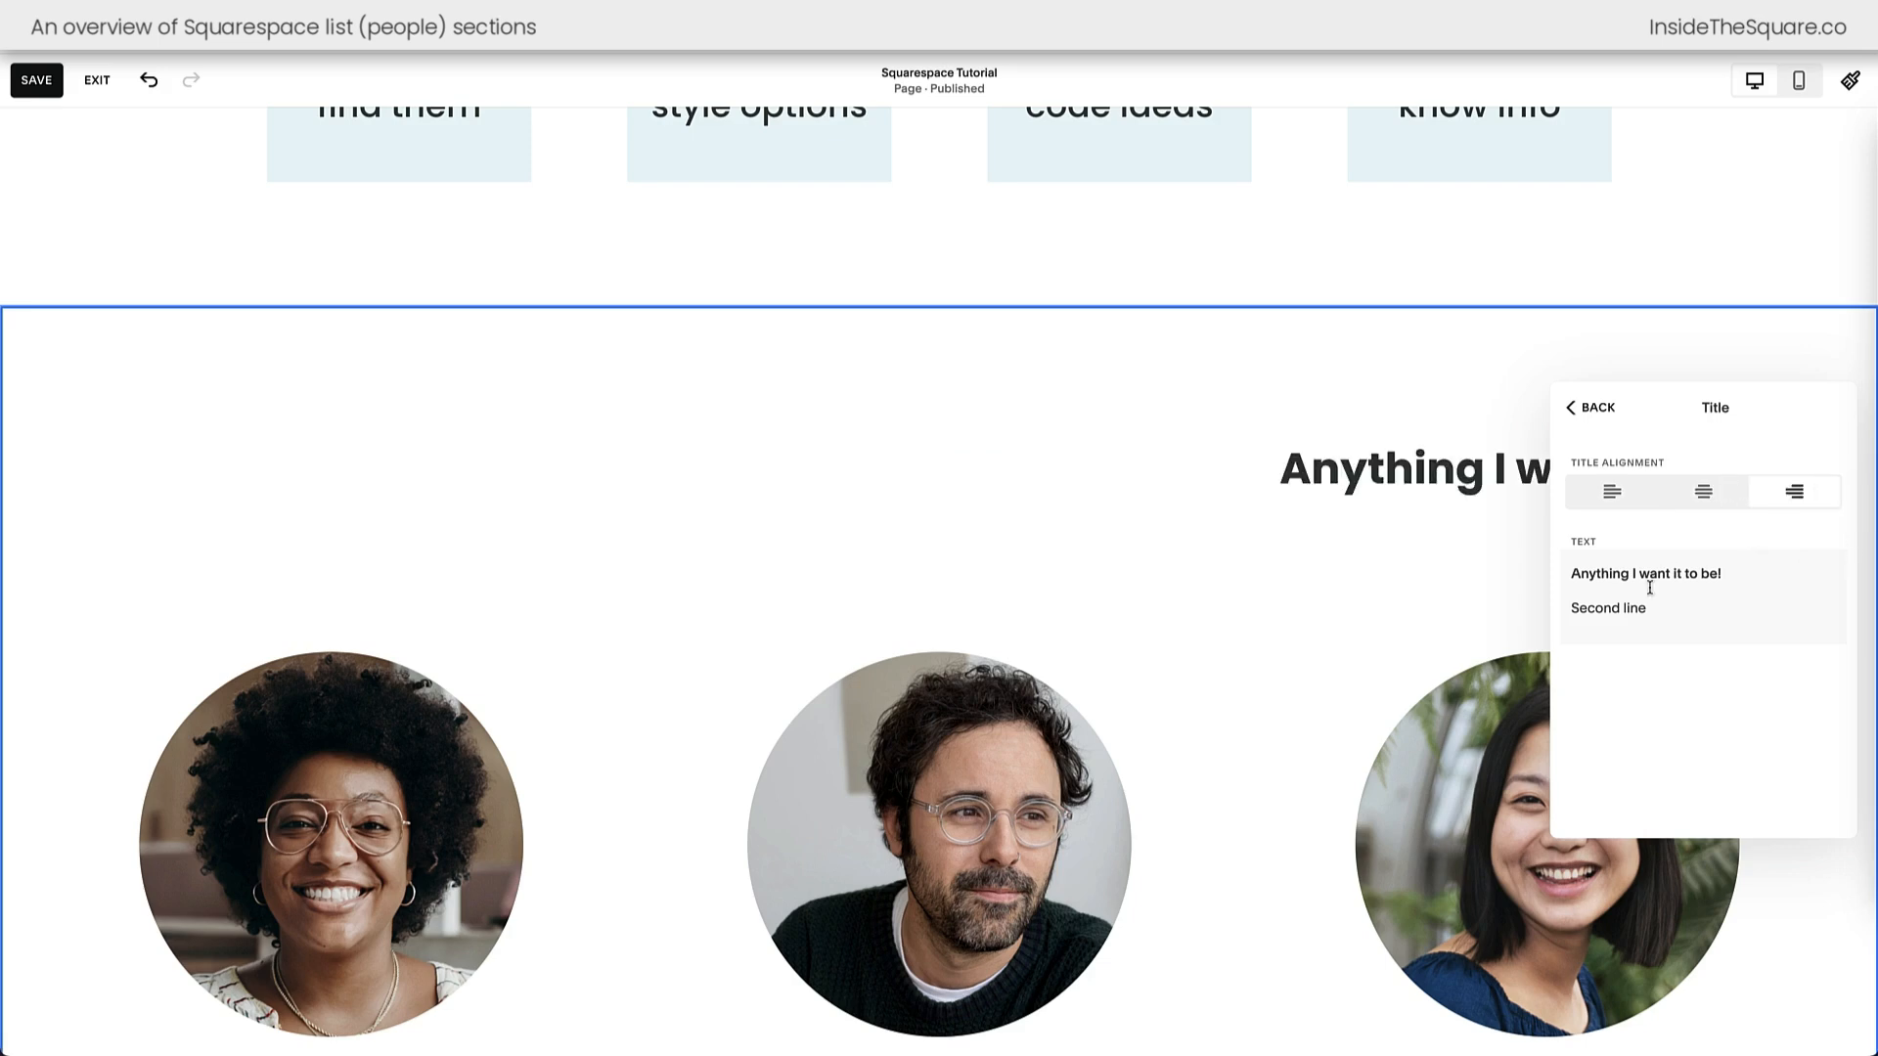
{"action": "left_click", "coordinate": [1707, 498]}
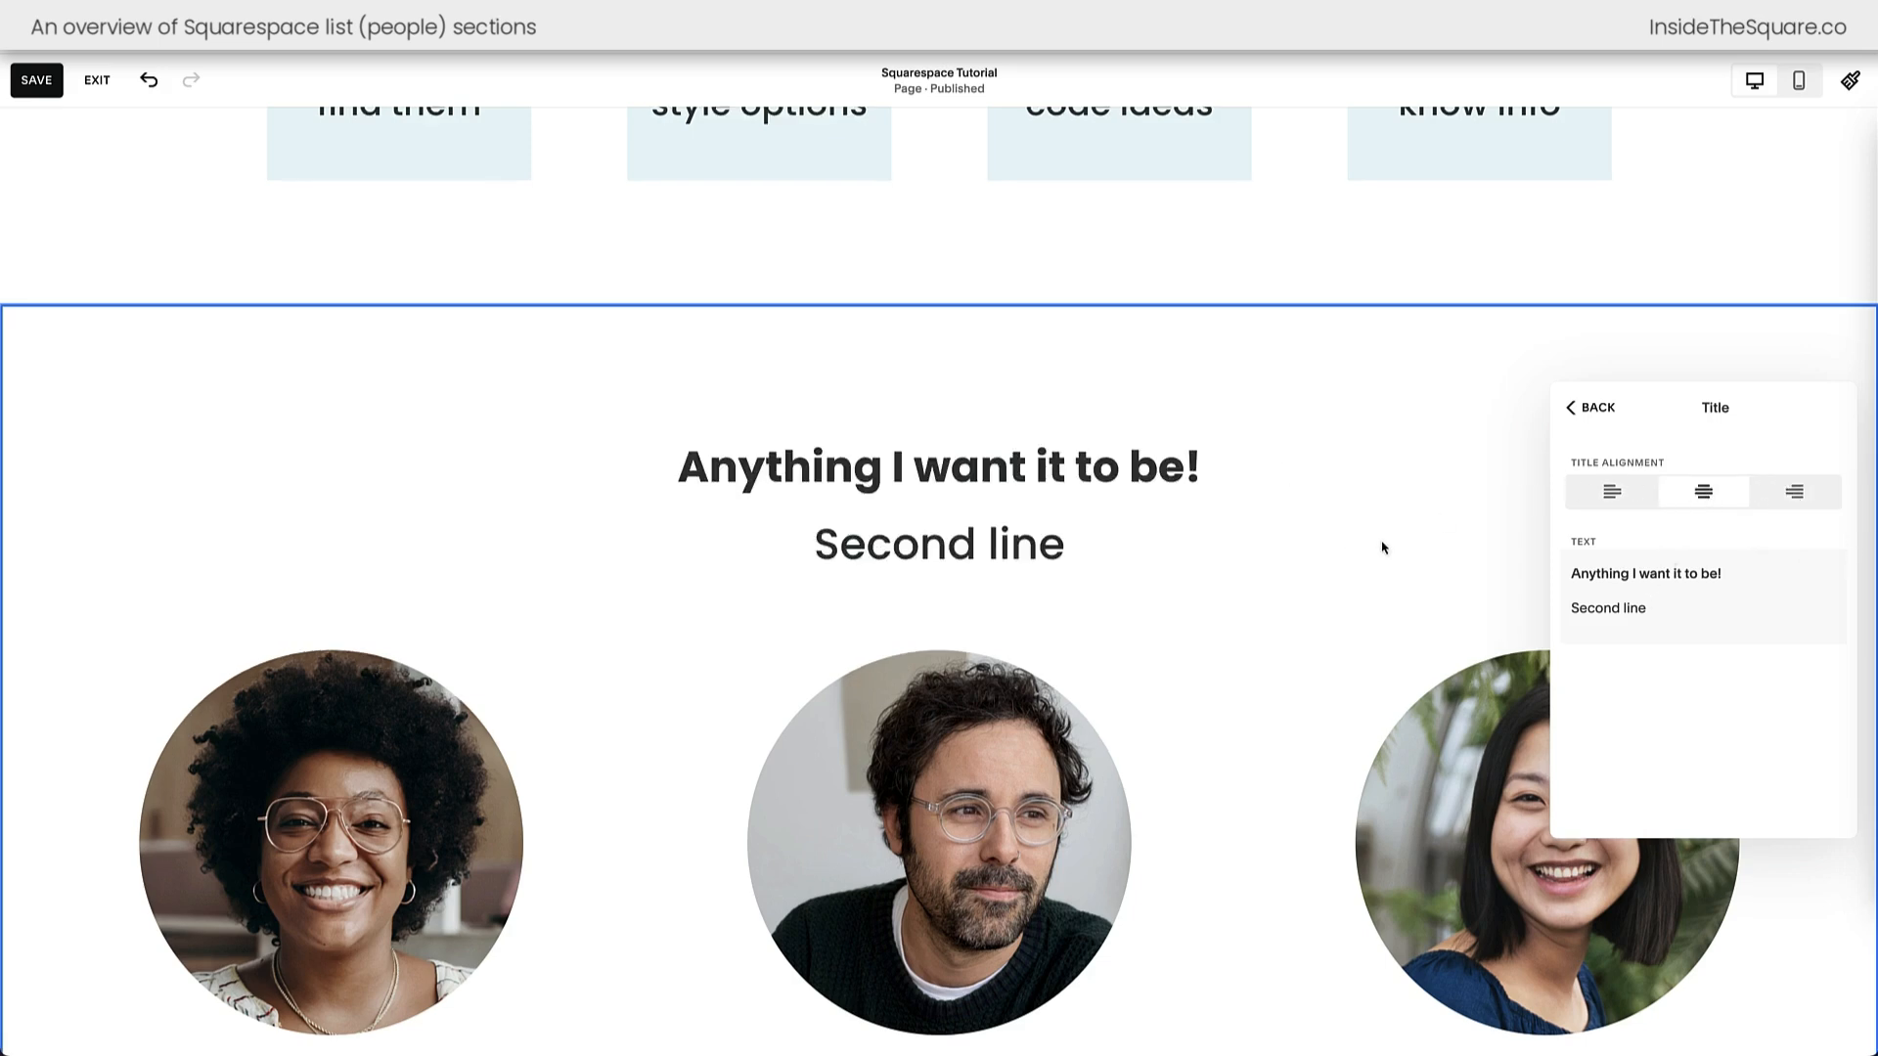
{"action": "scroll", "coordinate": [1381, 544], "scroll_direction": "down", "scroll_amount": 3}
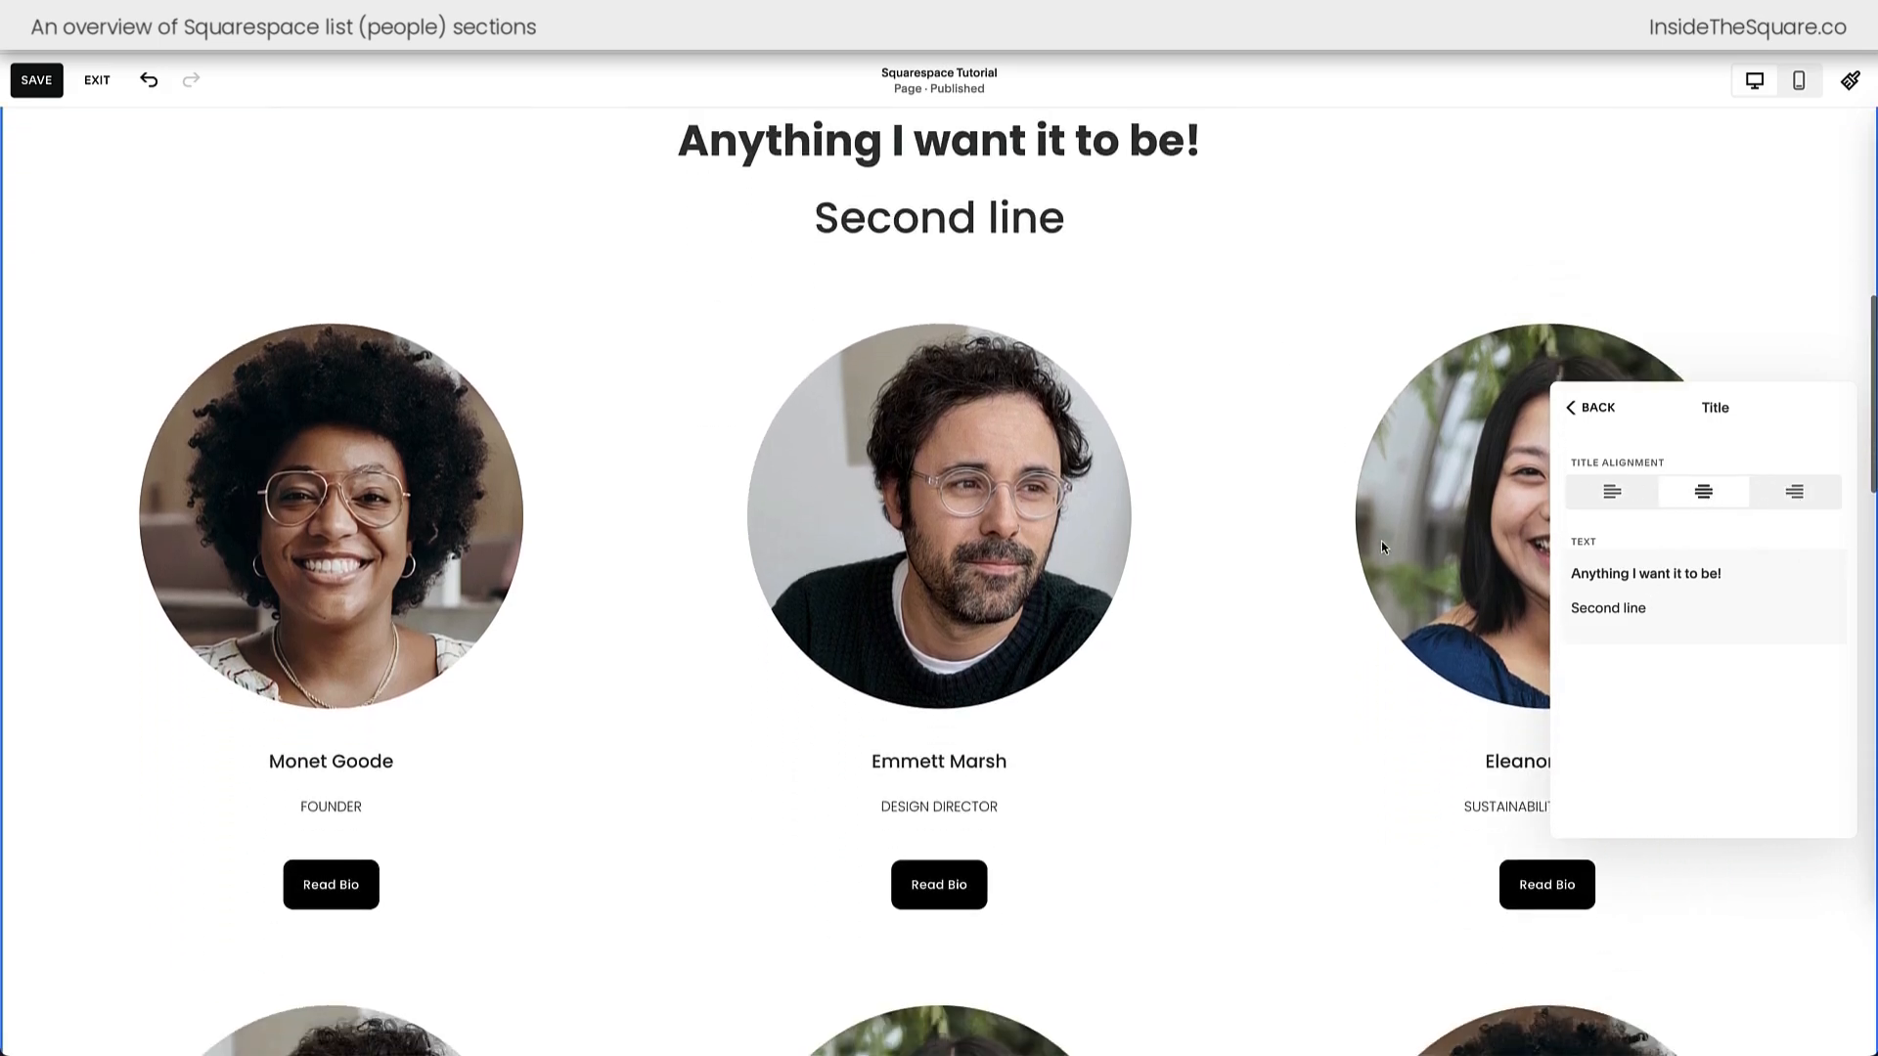
{"action": "left_click", "coordinate": [1614, 491]}
{"action": "left_click", "coordinate": [1702, 500]}
{"action": "left_click", "coordinate": [1594, 408]}
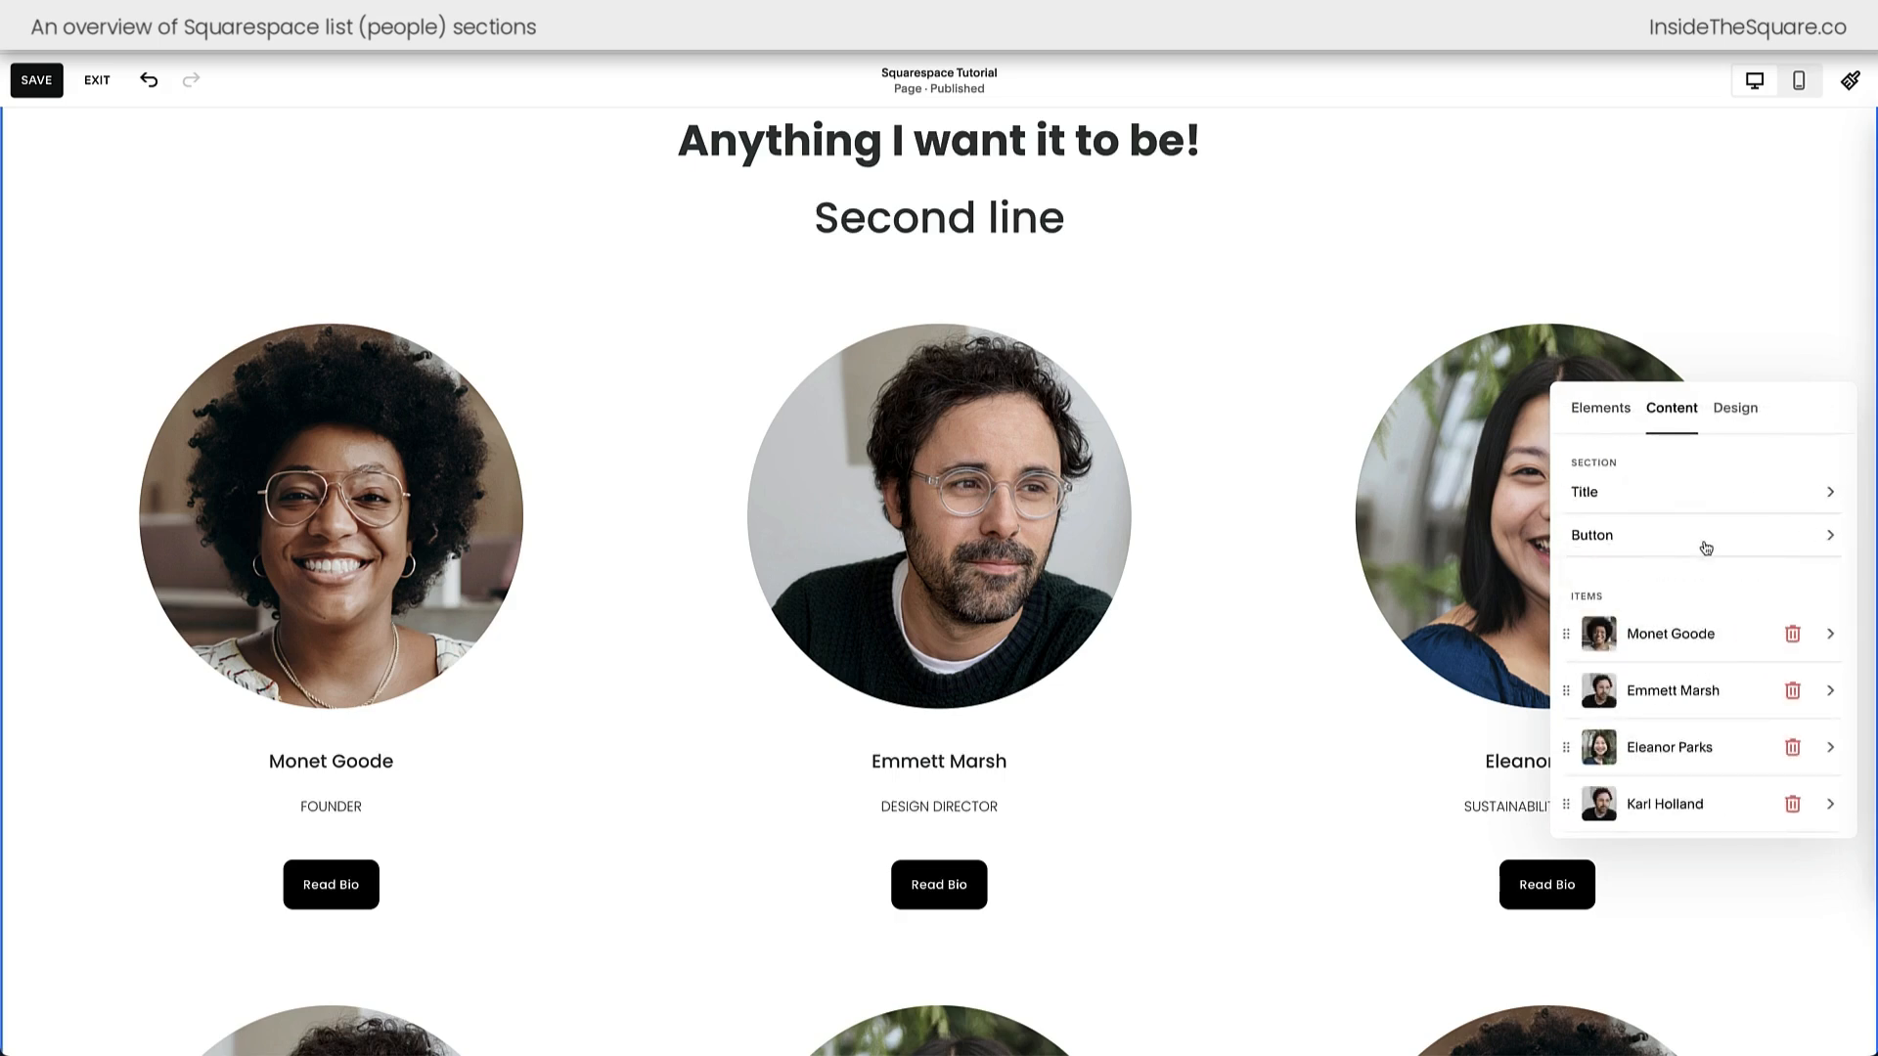
- Change the section button's text from "Make It" to "Button Say Anything"
{"action": "scroll", "coordinate": [1355, 592], "scroll_direction": "down", "scroll_amount": 8}
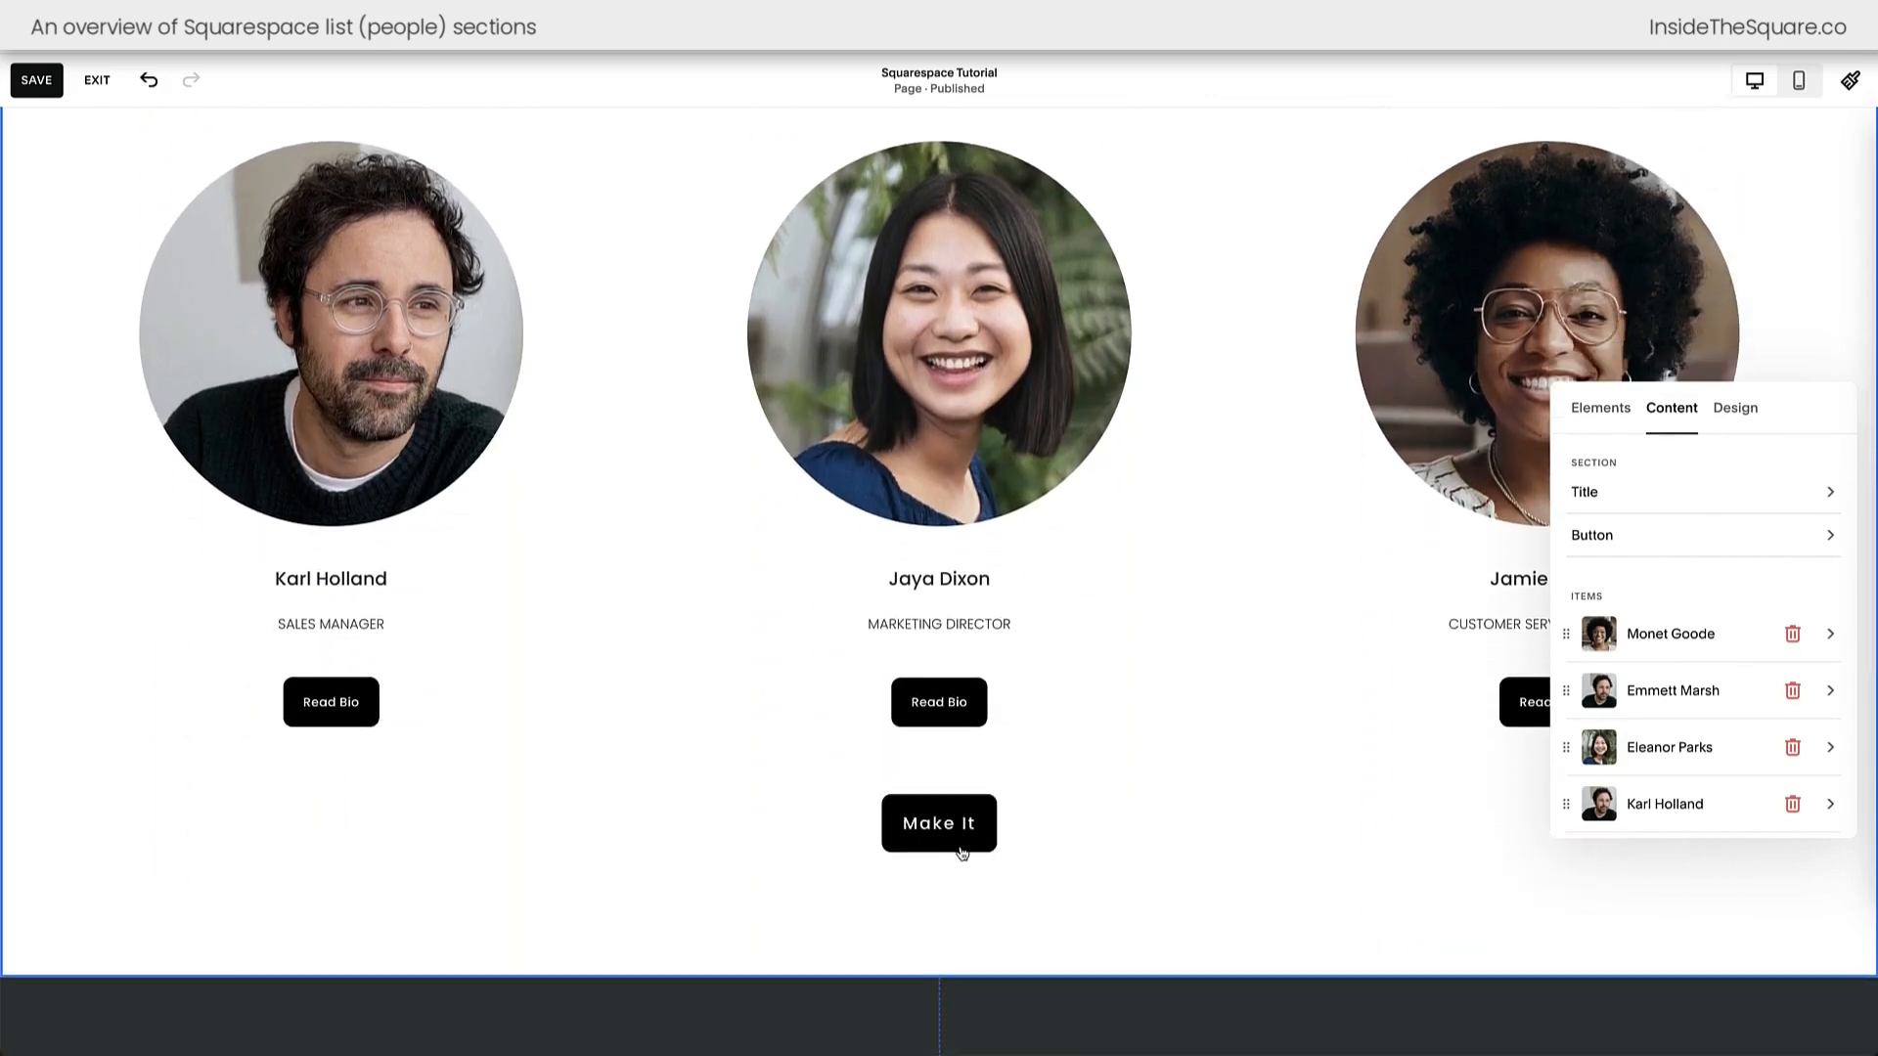
{"action": "left_click", "coordinate": [1698, 544]}
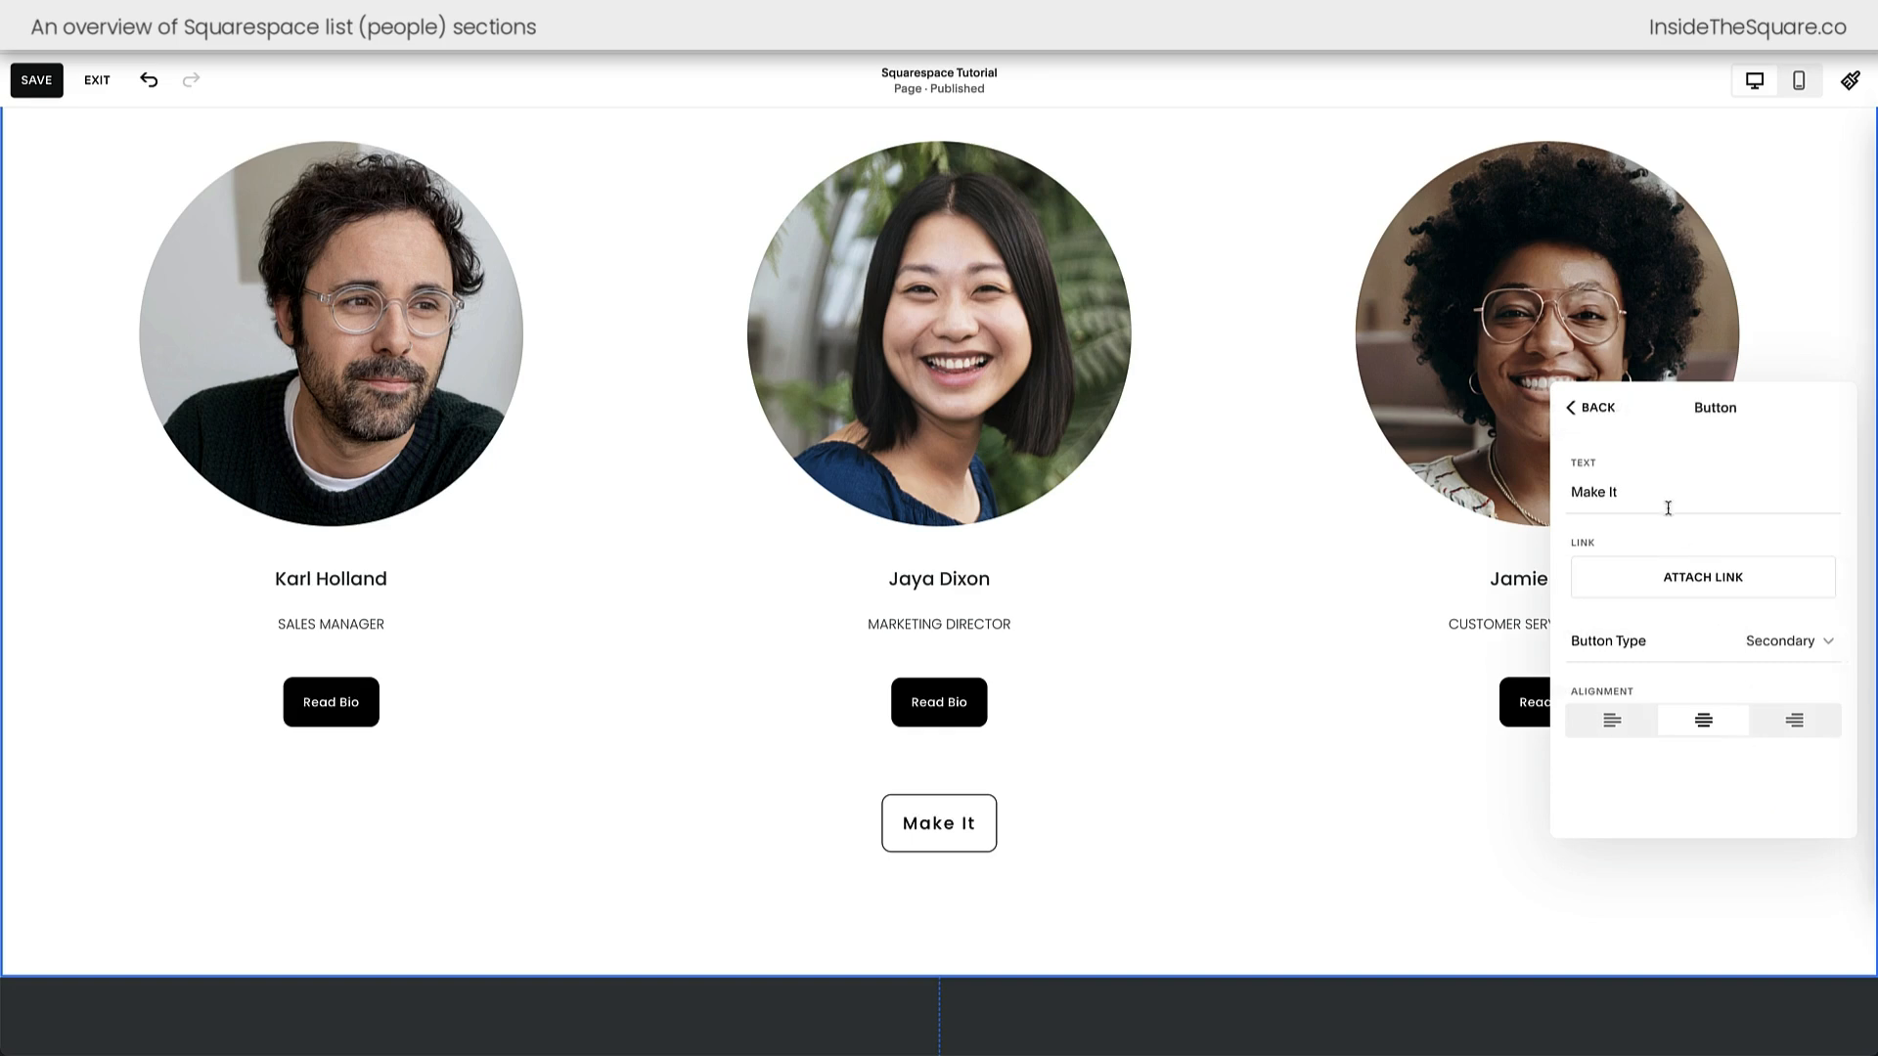
{"action": "left_click_drag", "start_coordinate": [1669, 508], "coordinate": [1569, 500]}
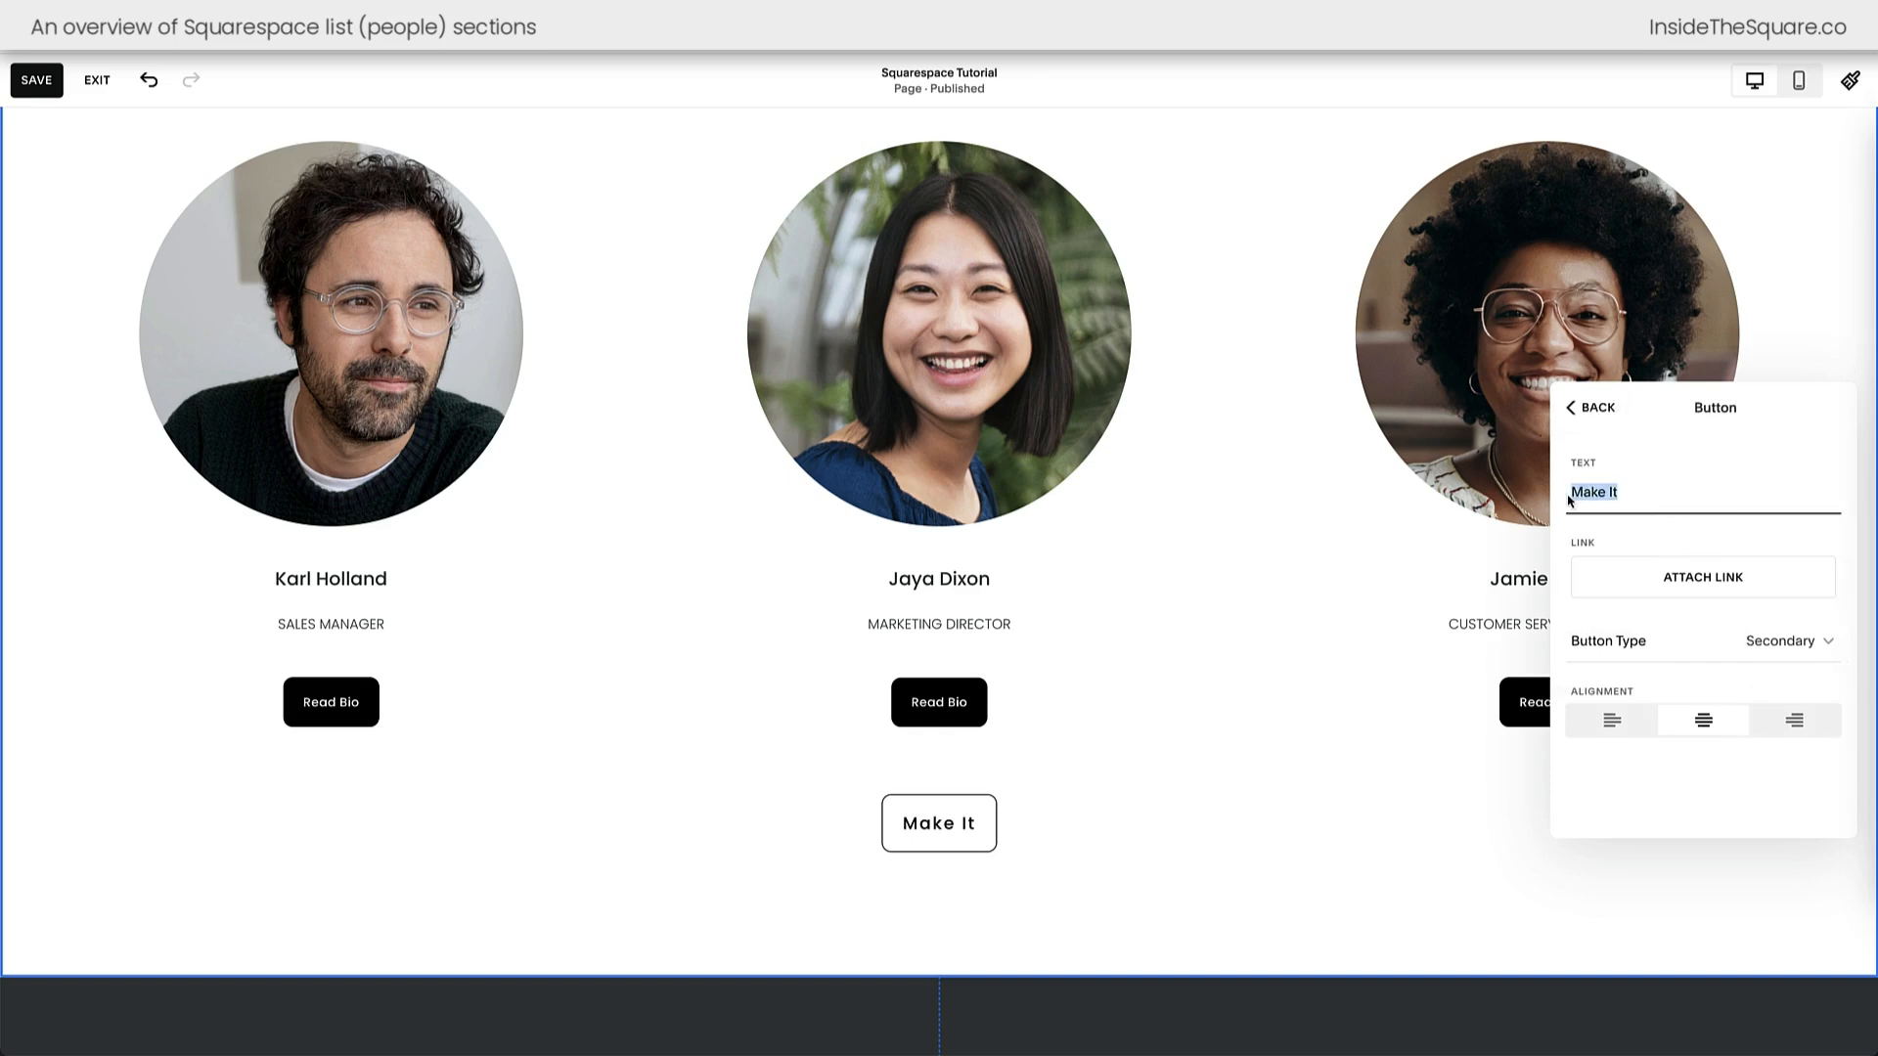
{"action": "type", "text": "Button Say Anything"}
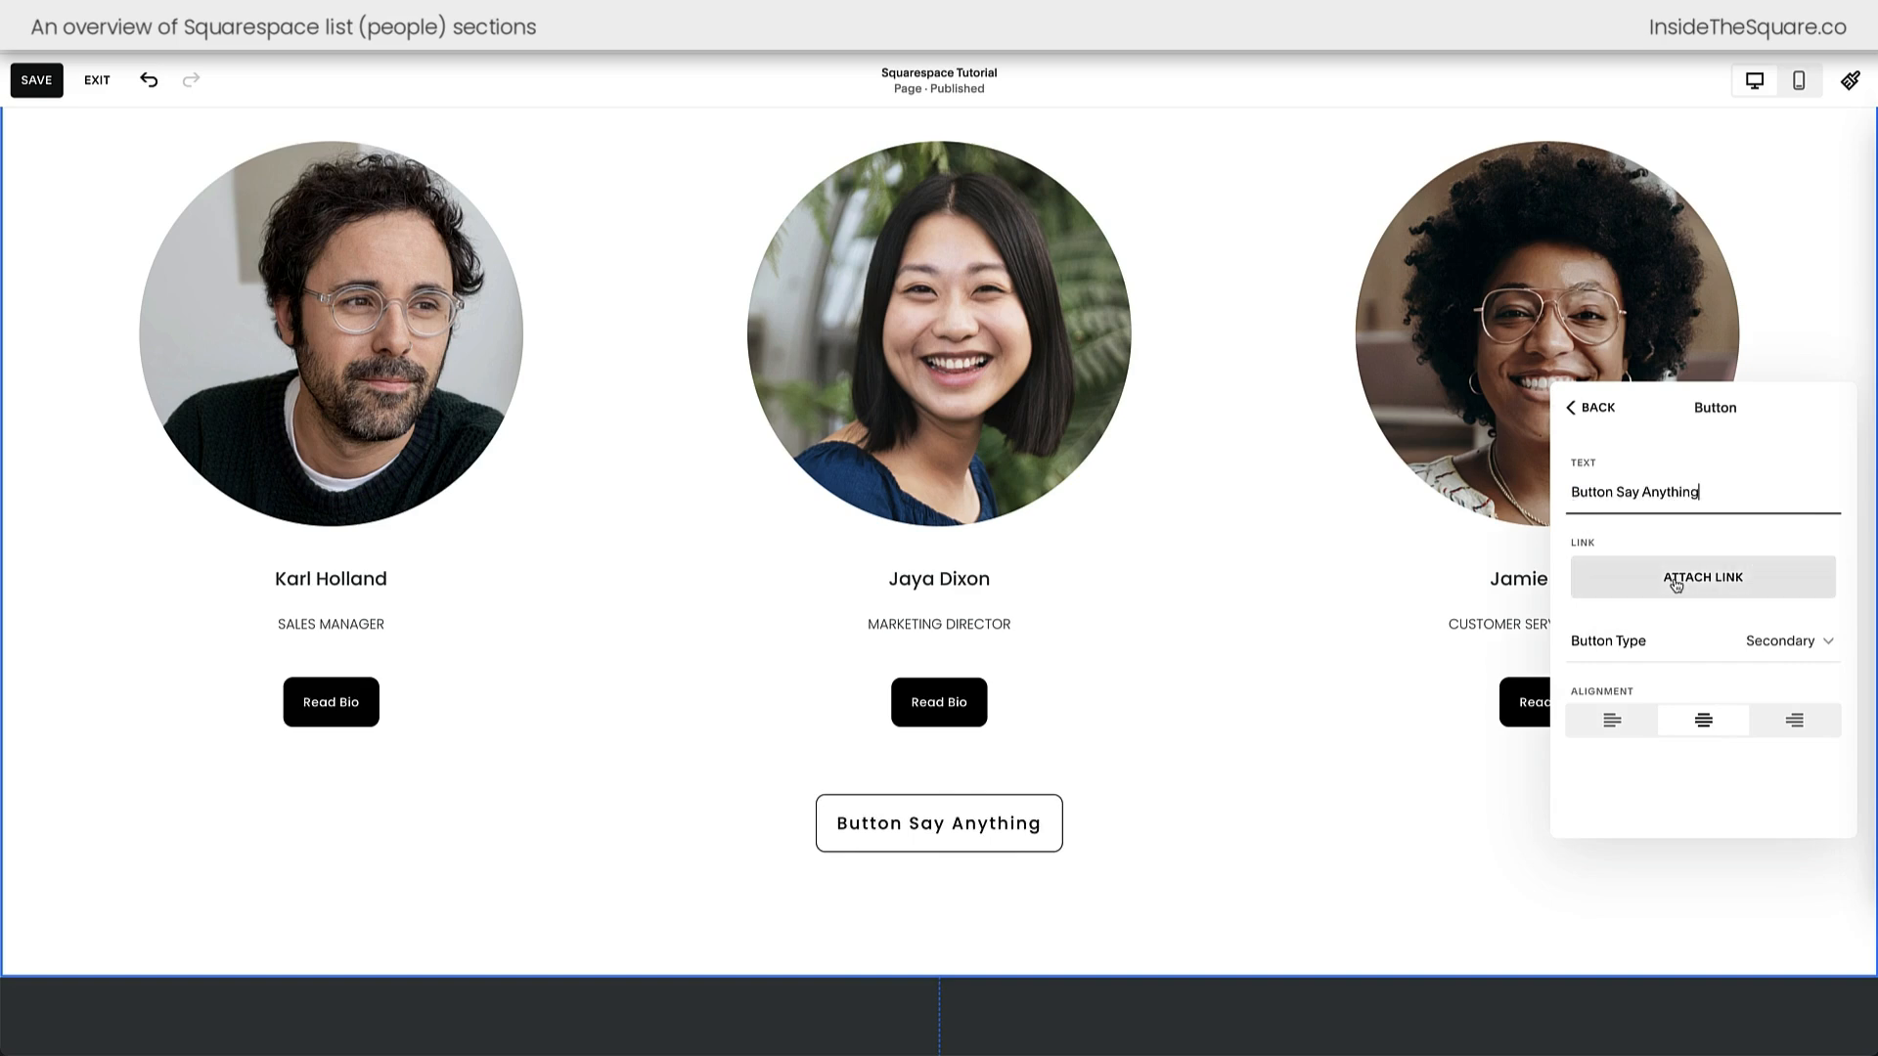
- View the link types available for the section button without attaching a link
{"action": "left_click", "coordinate": [1676, 581]}
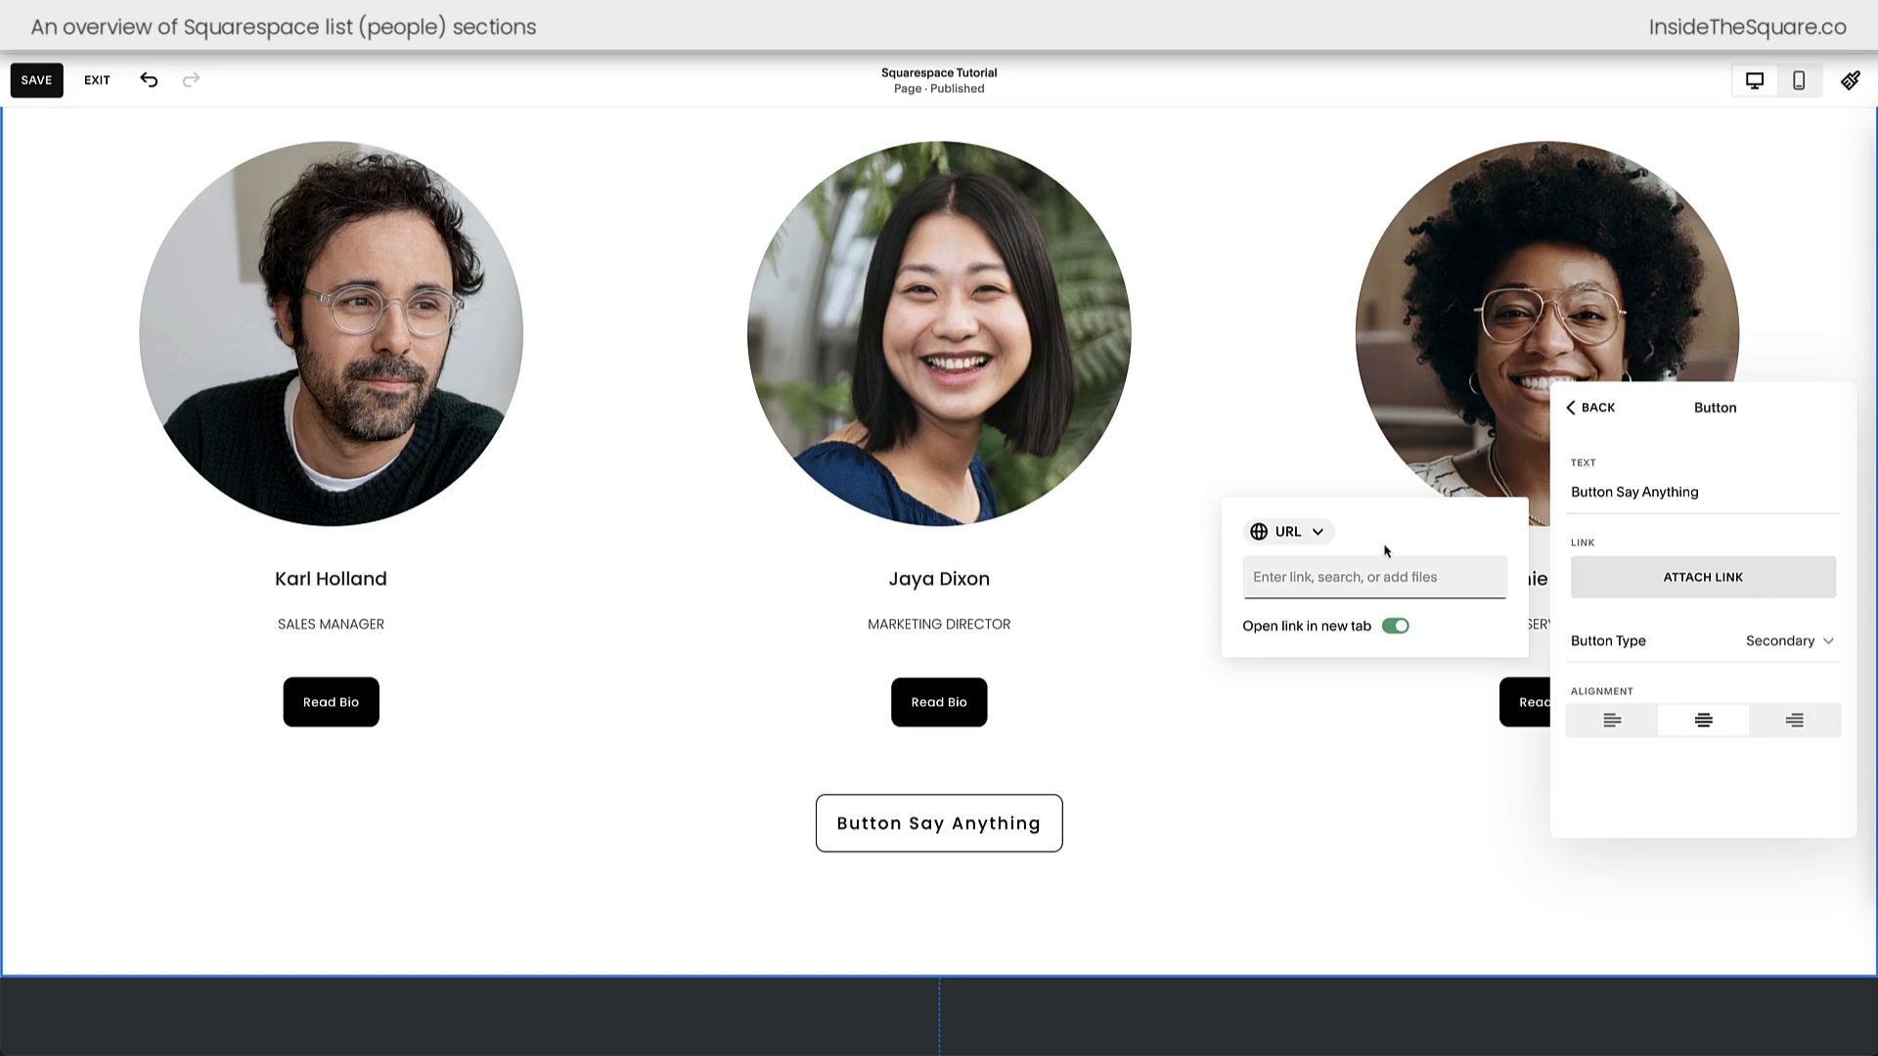
{"action": "left_click", "coordinate": [1306, 531]}
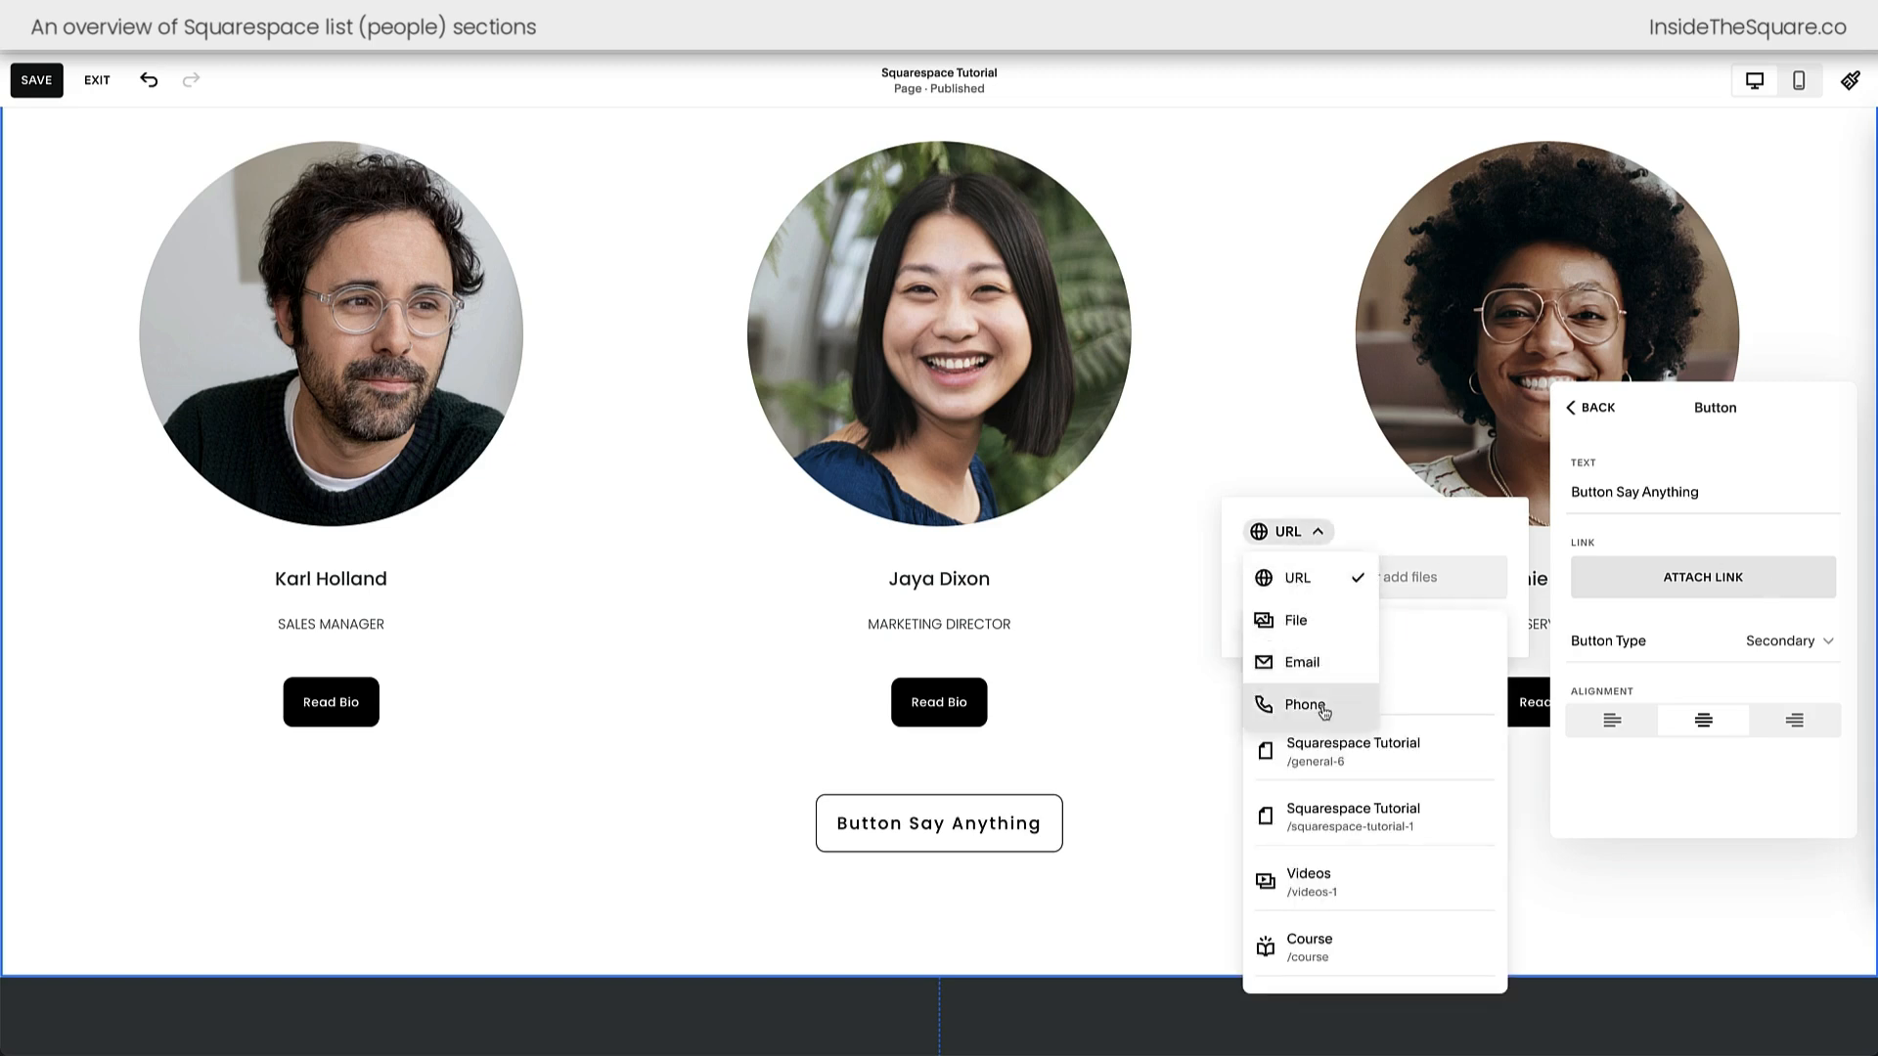
{"action": "left_click", "coordinate": [1825, 541]}
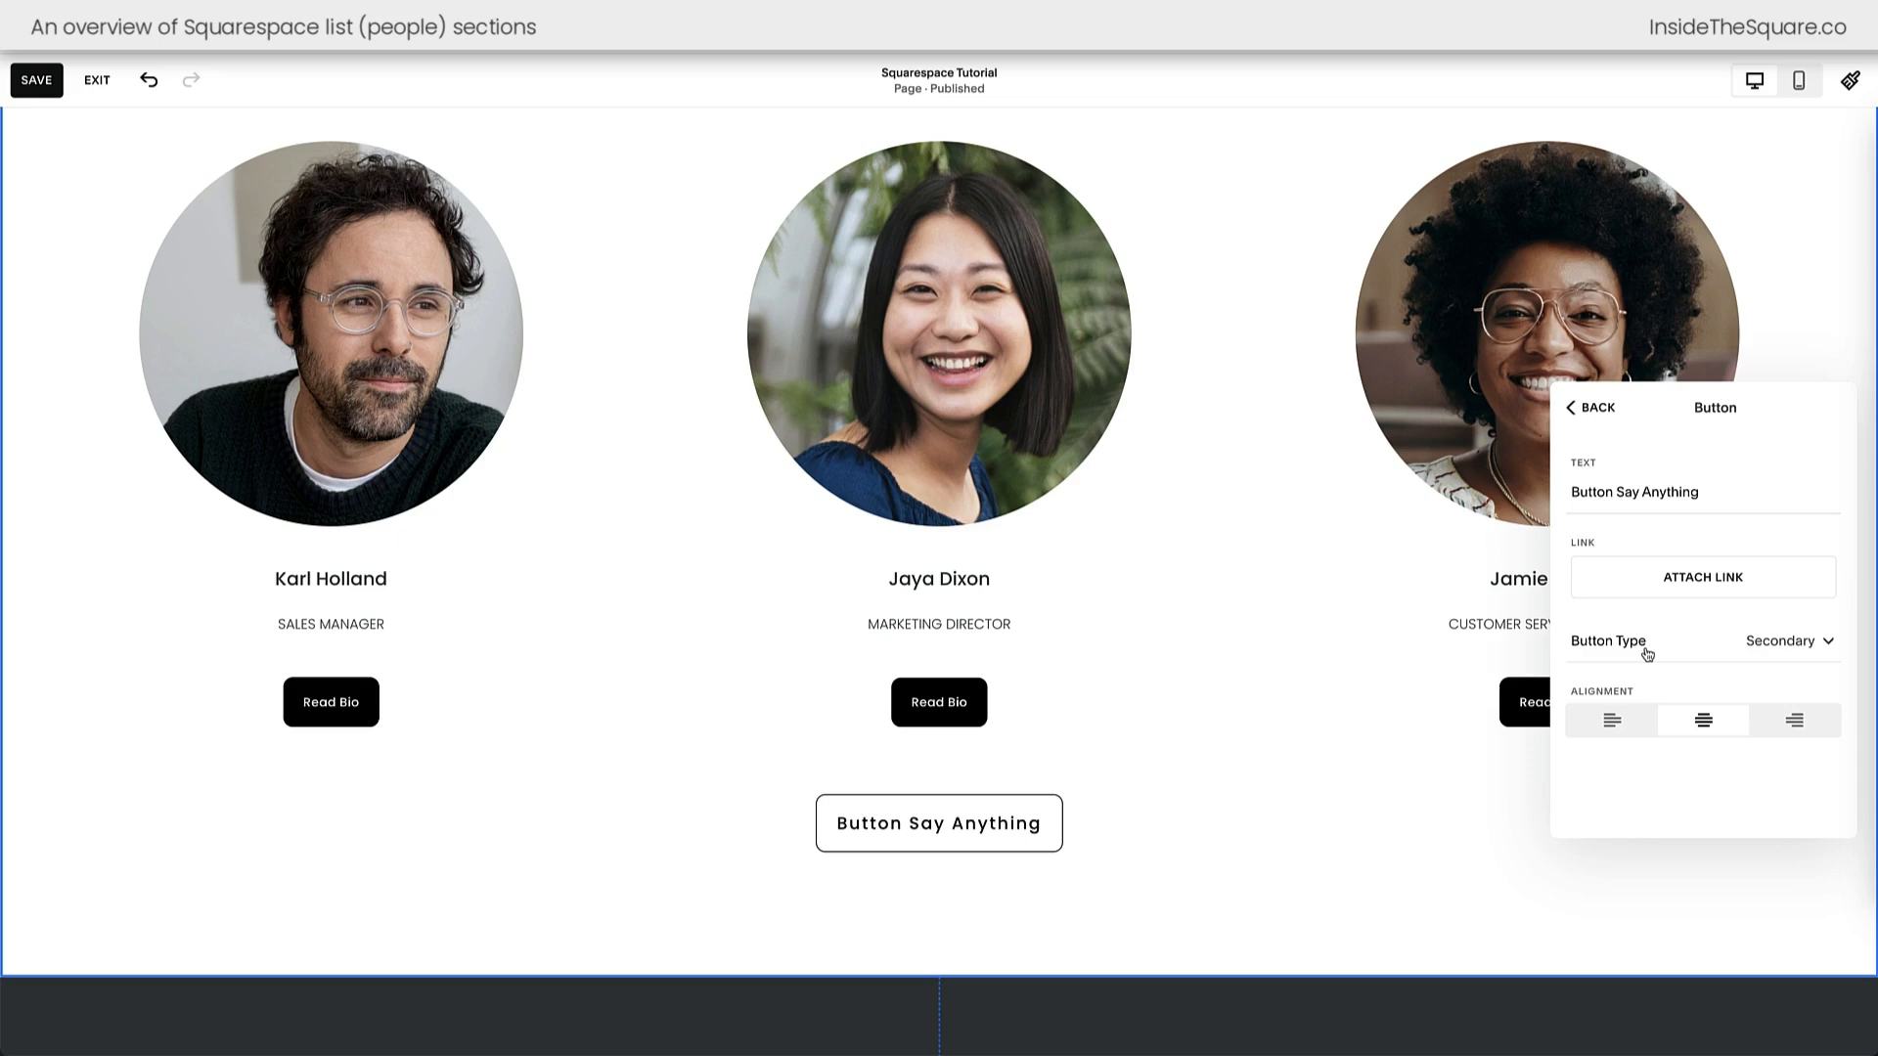
- Try the section button's type options and set it to Tertiary
{"action": "left_click", "coordinate": [1648, 654]}
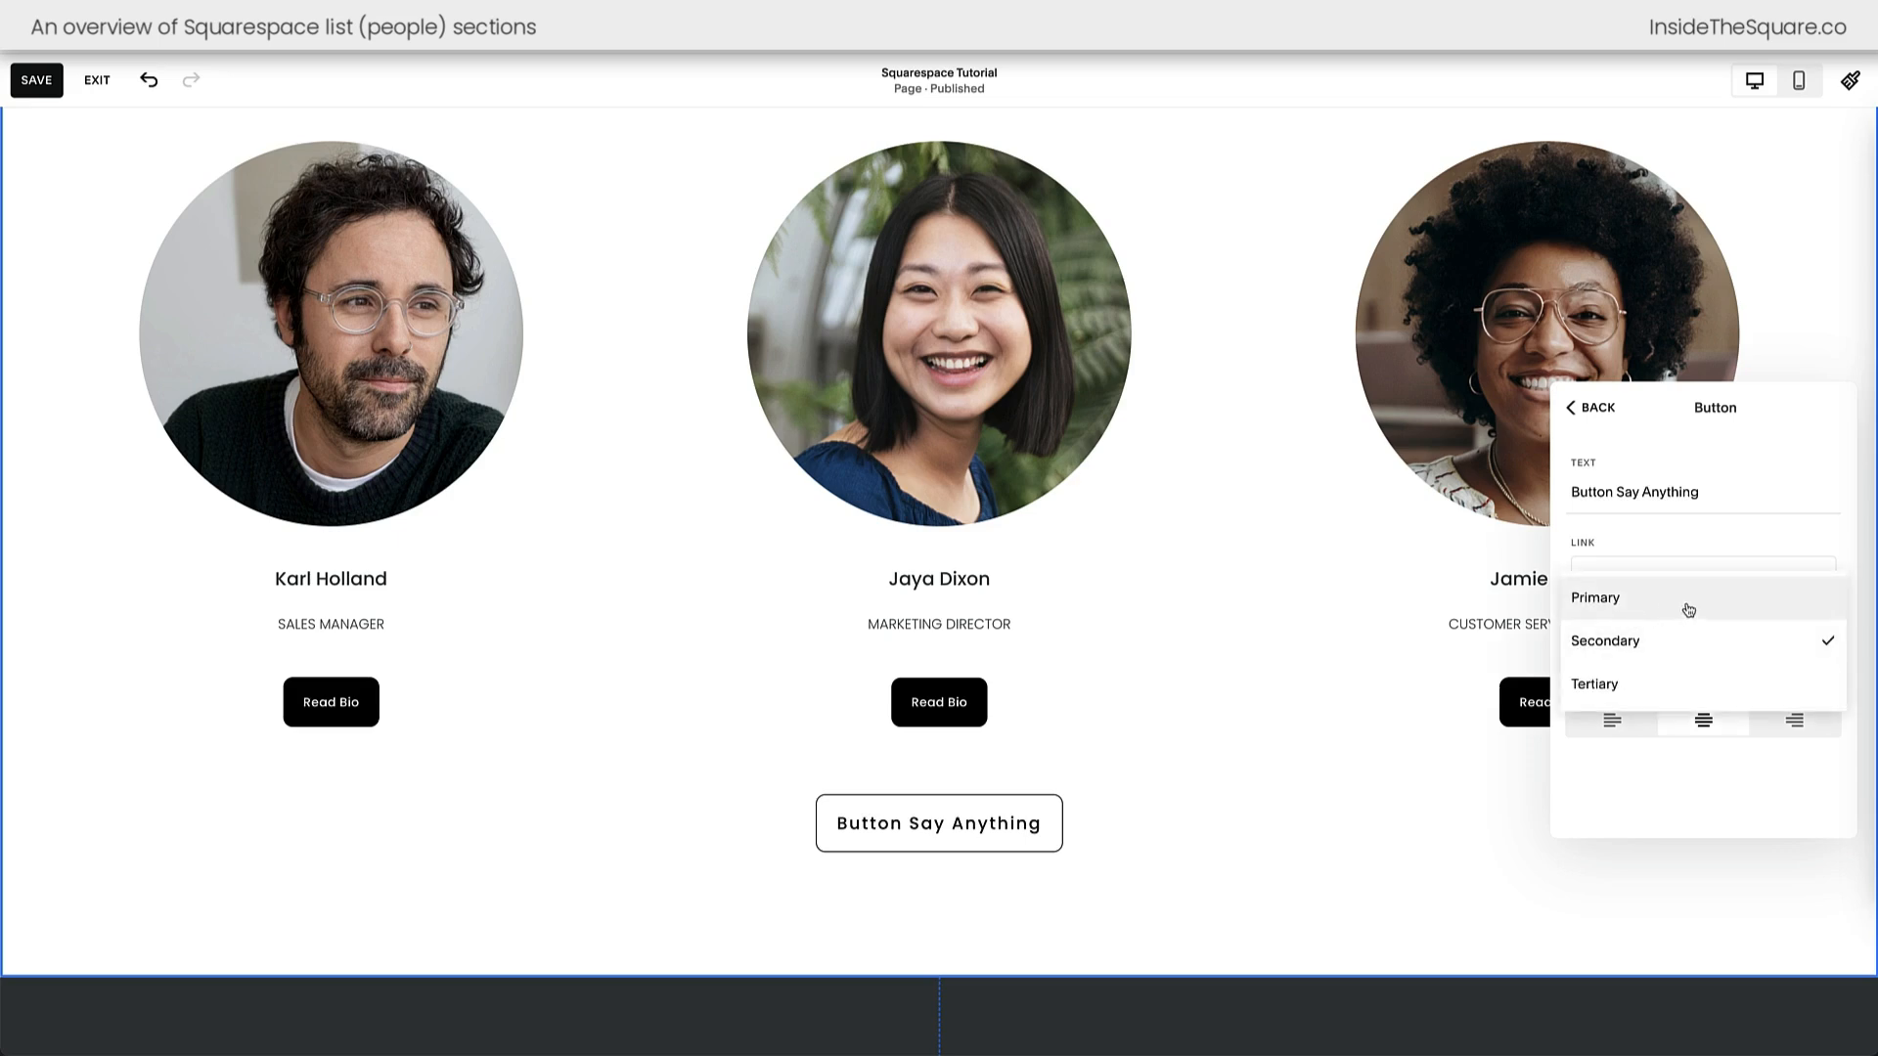
{"action": "left_click", "coordinate": [1688, 608]}
{"action": "left_click", "coordinate": [1663, 655]}
{"action": "left_click", "coordinate": [1664, 685]}
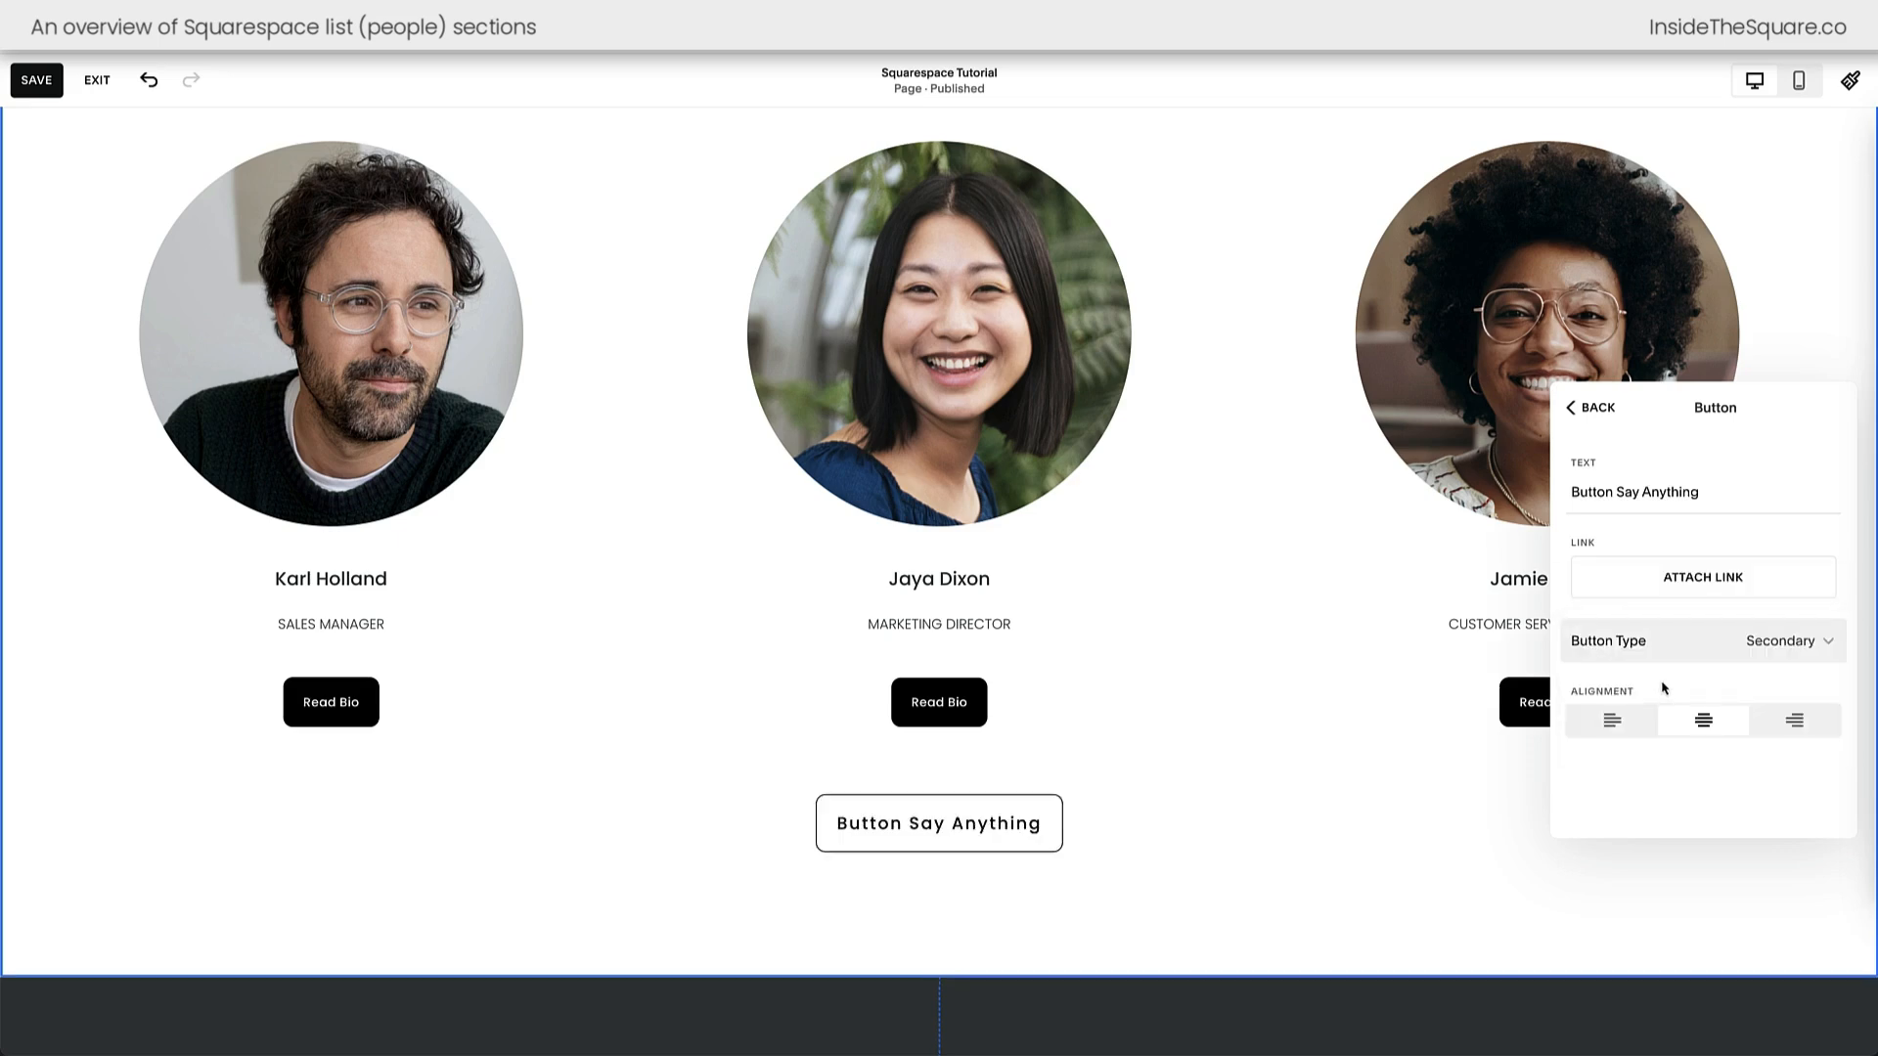
{"action": "left_click", "coordinate": [1687, 658]}
{"action": "left_click", "coordinate": [1667, 698]}
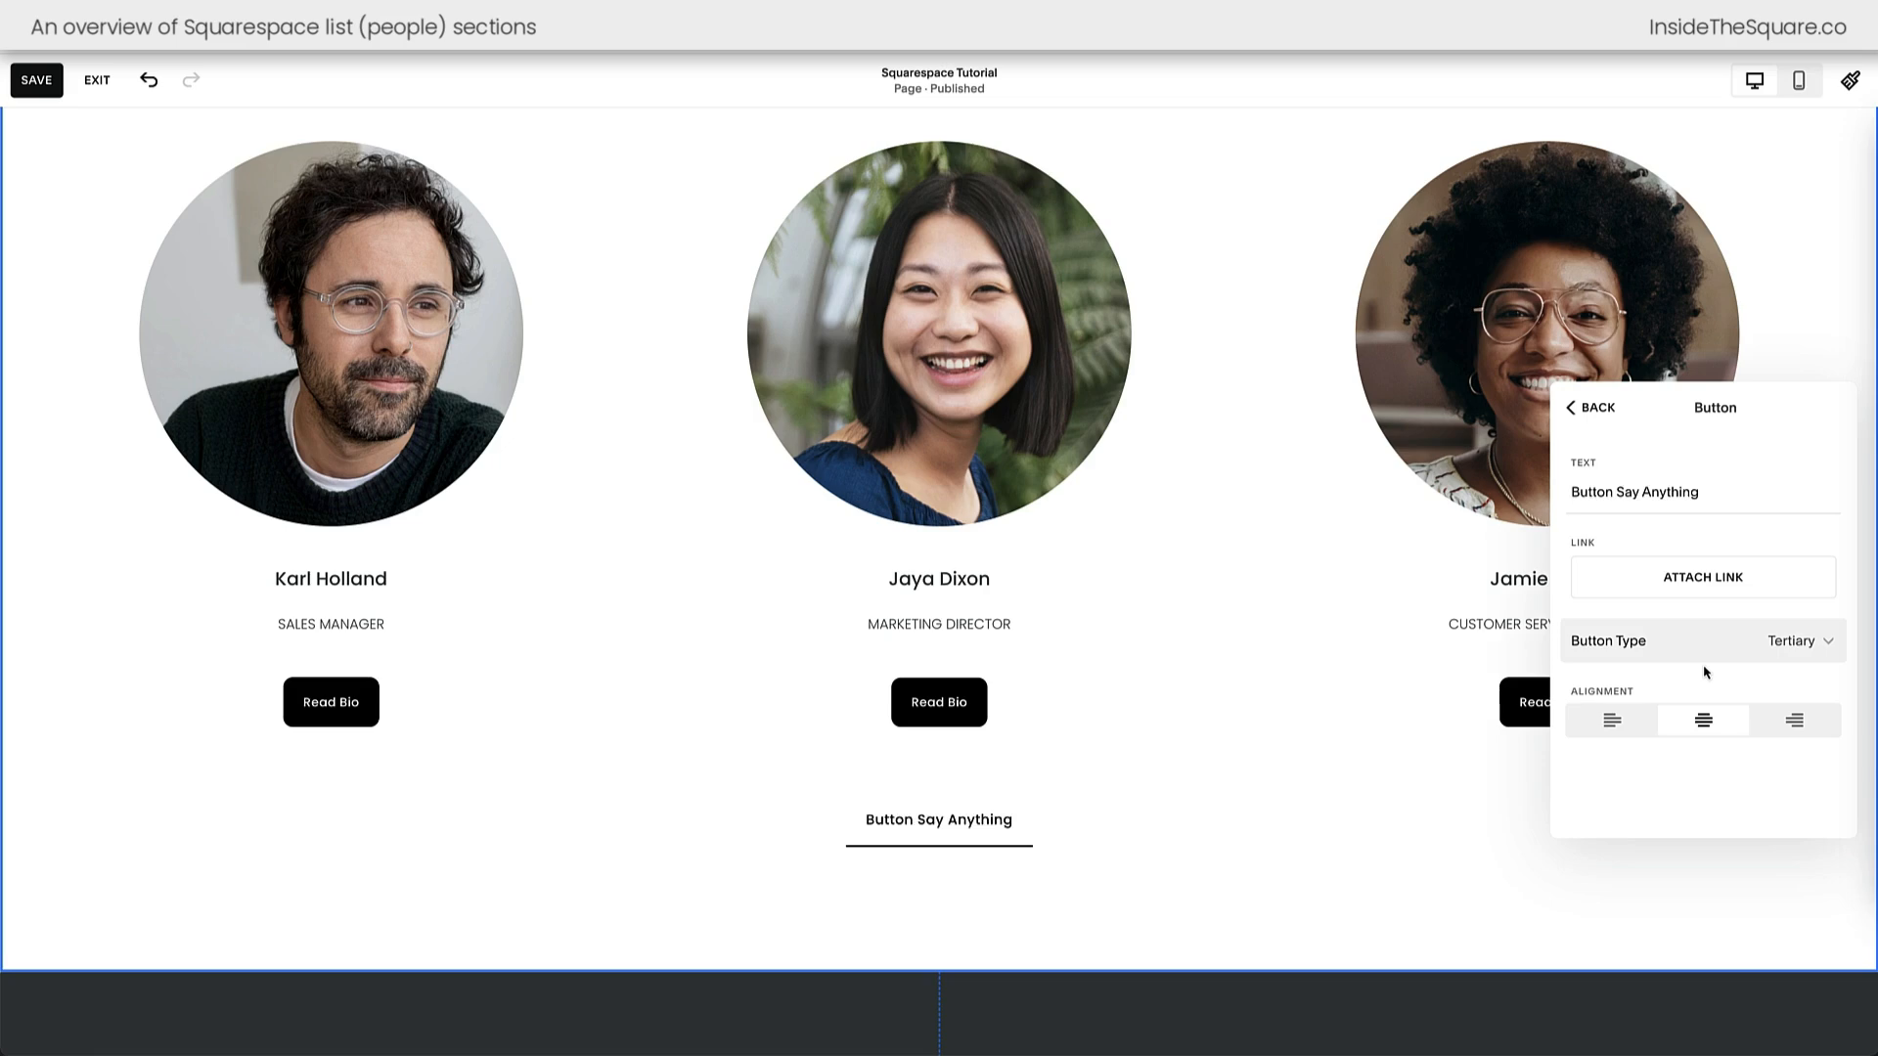
- Try the left and right alignments on the section button and return it to center
{"action": "left_click", "coordinate": [1607, 733]}
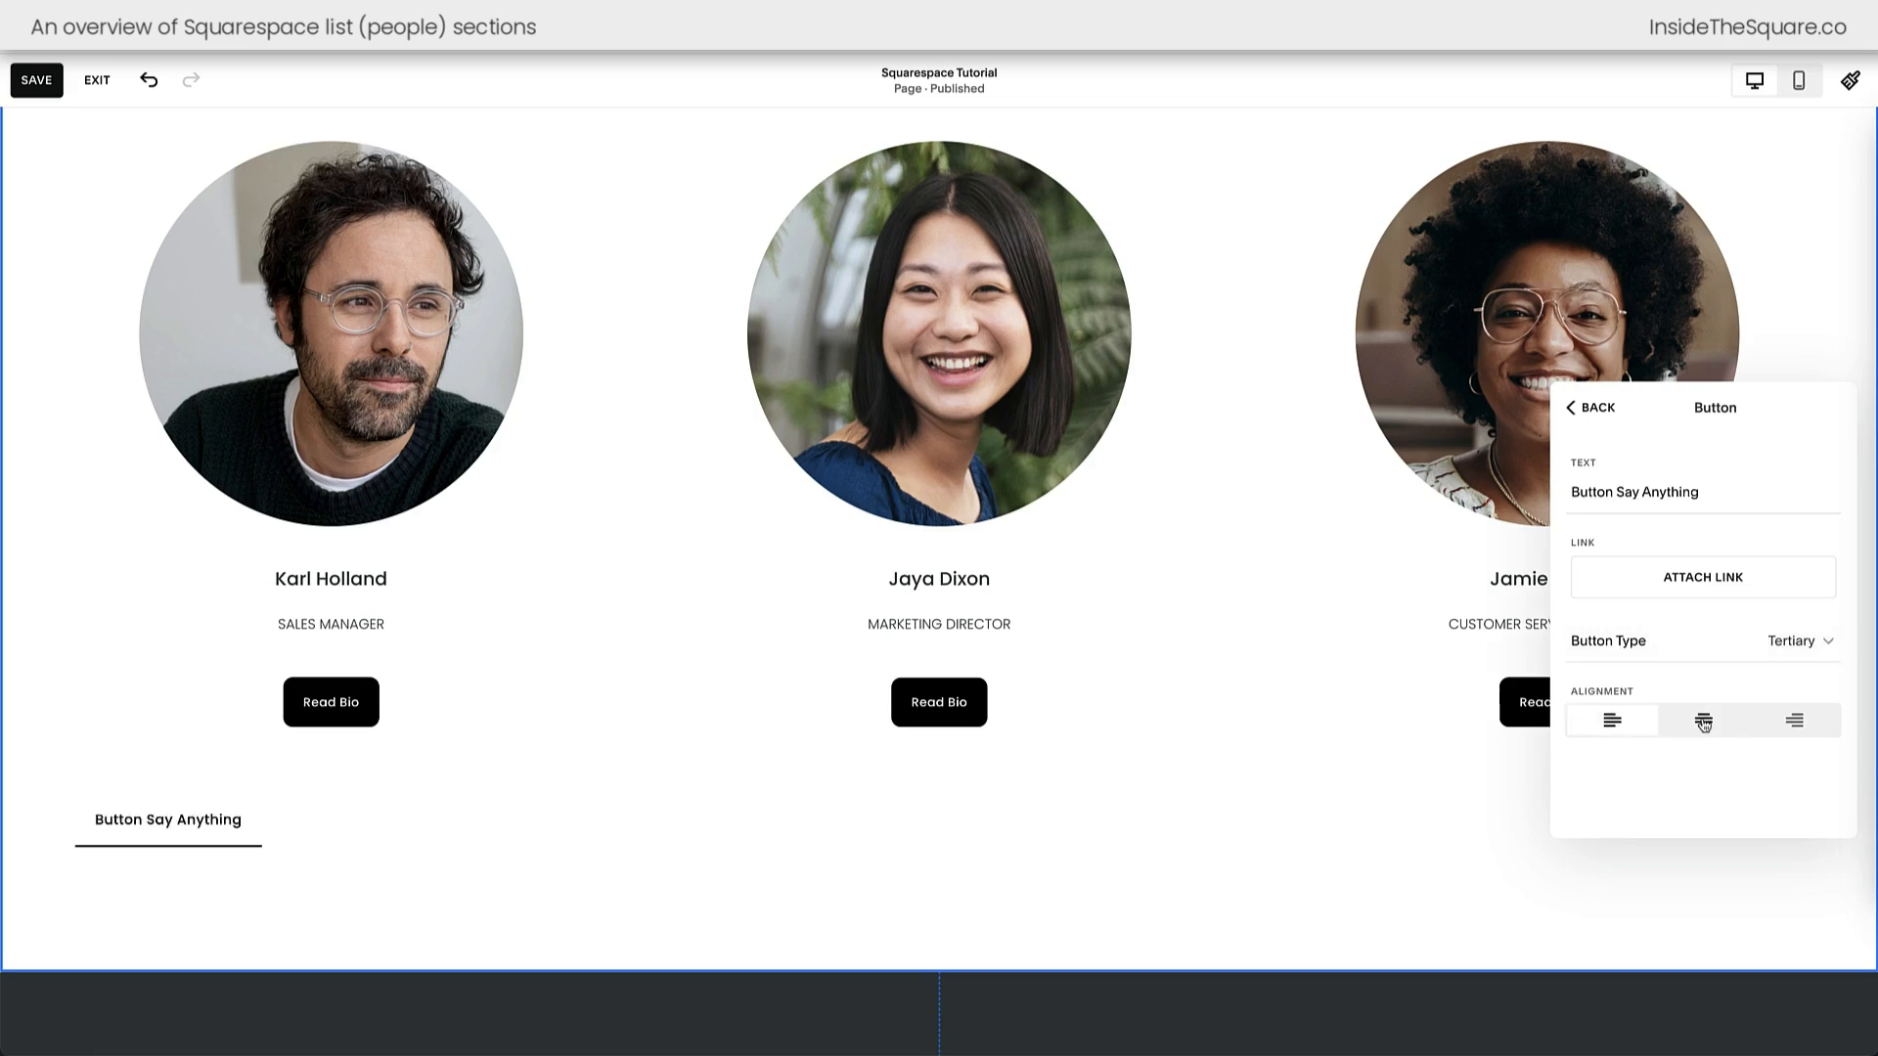
{"action": "left_click", "coordinate": [1703, 721]}
{"action": "left_click", "coordinate": [1794, 721]}
{"action": "left_click", "coordinate": [1710, 730]}
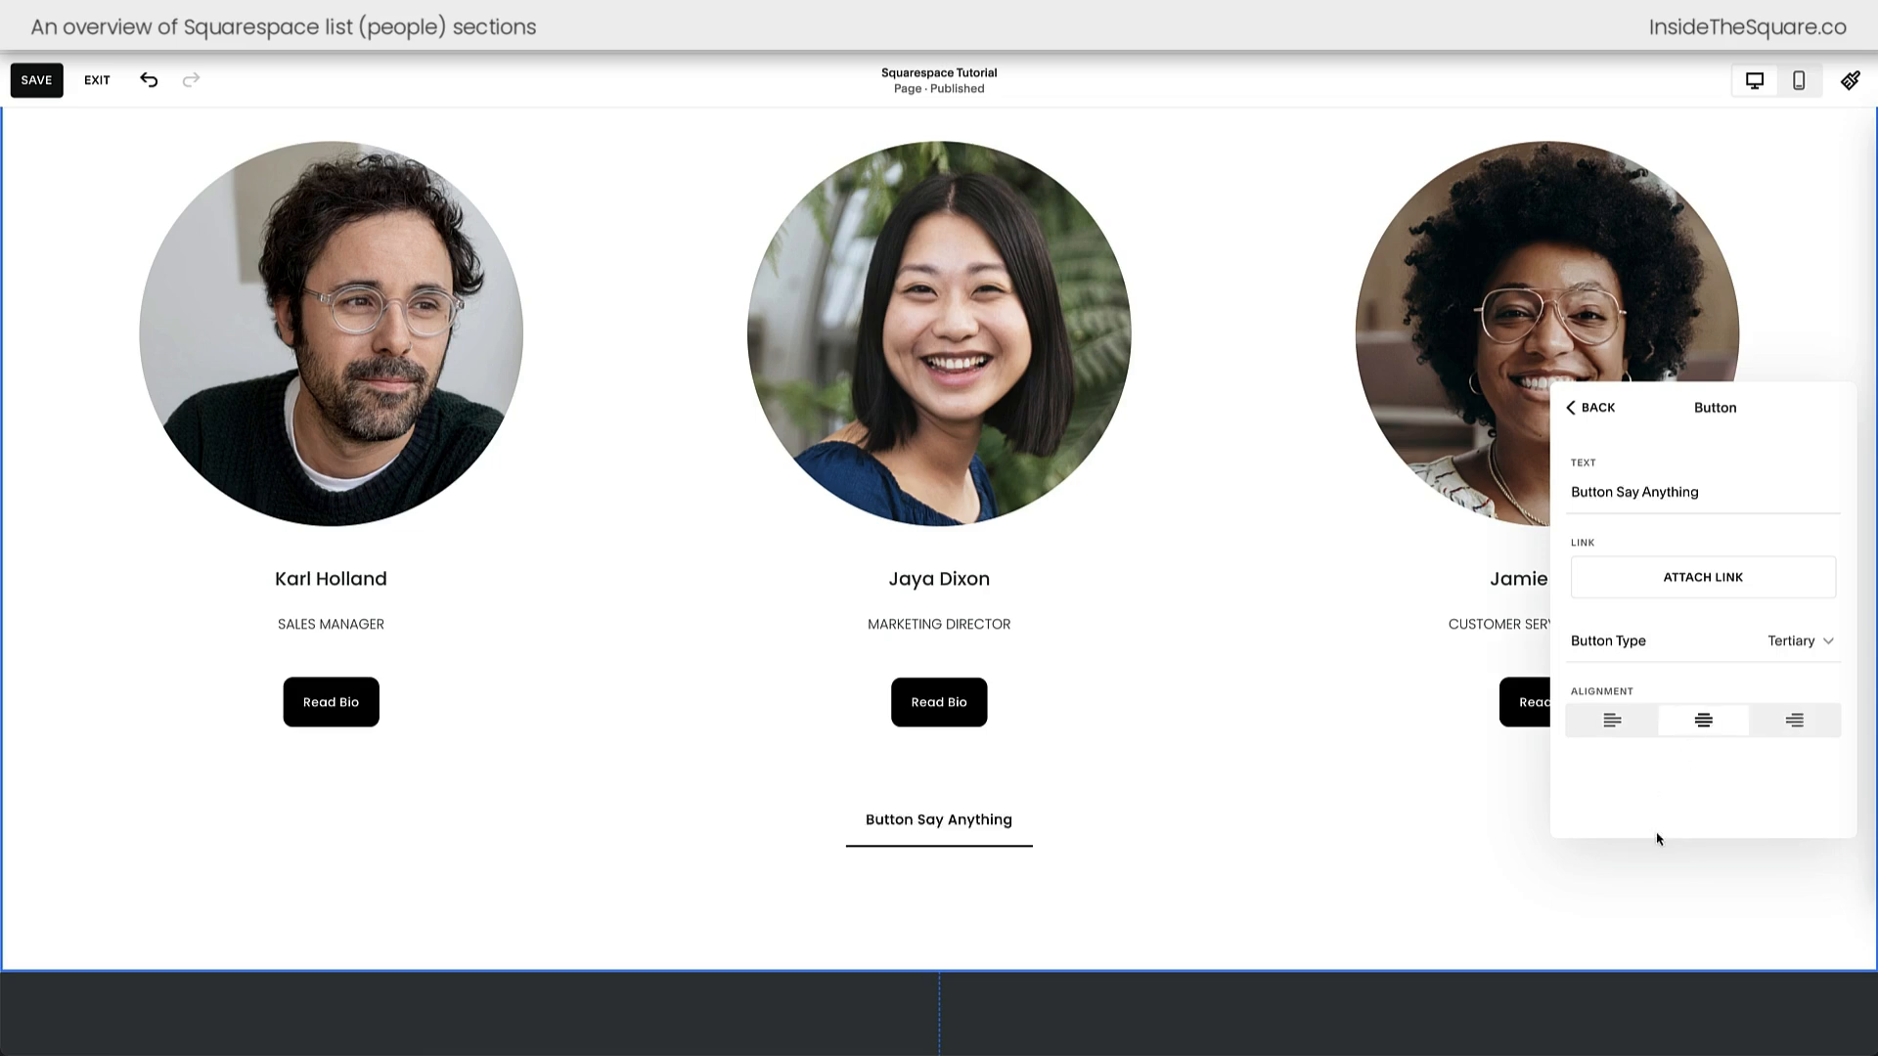
- Try the Primary type on the section button, set it to Secondary, and return to the content list
{"action": "left_click", "coordinate": [1763, 635]}
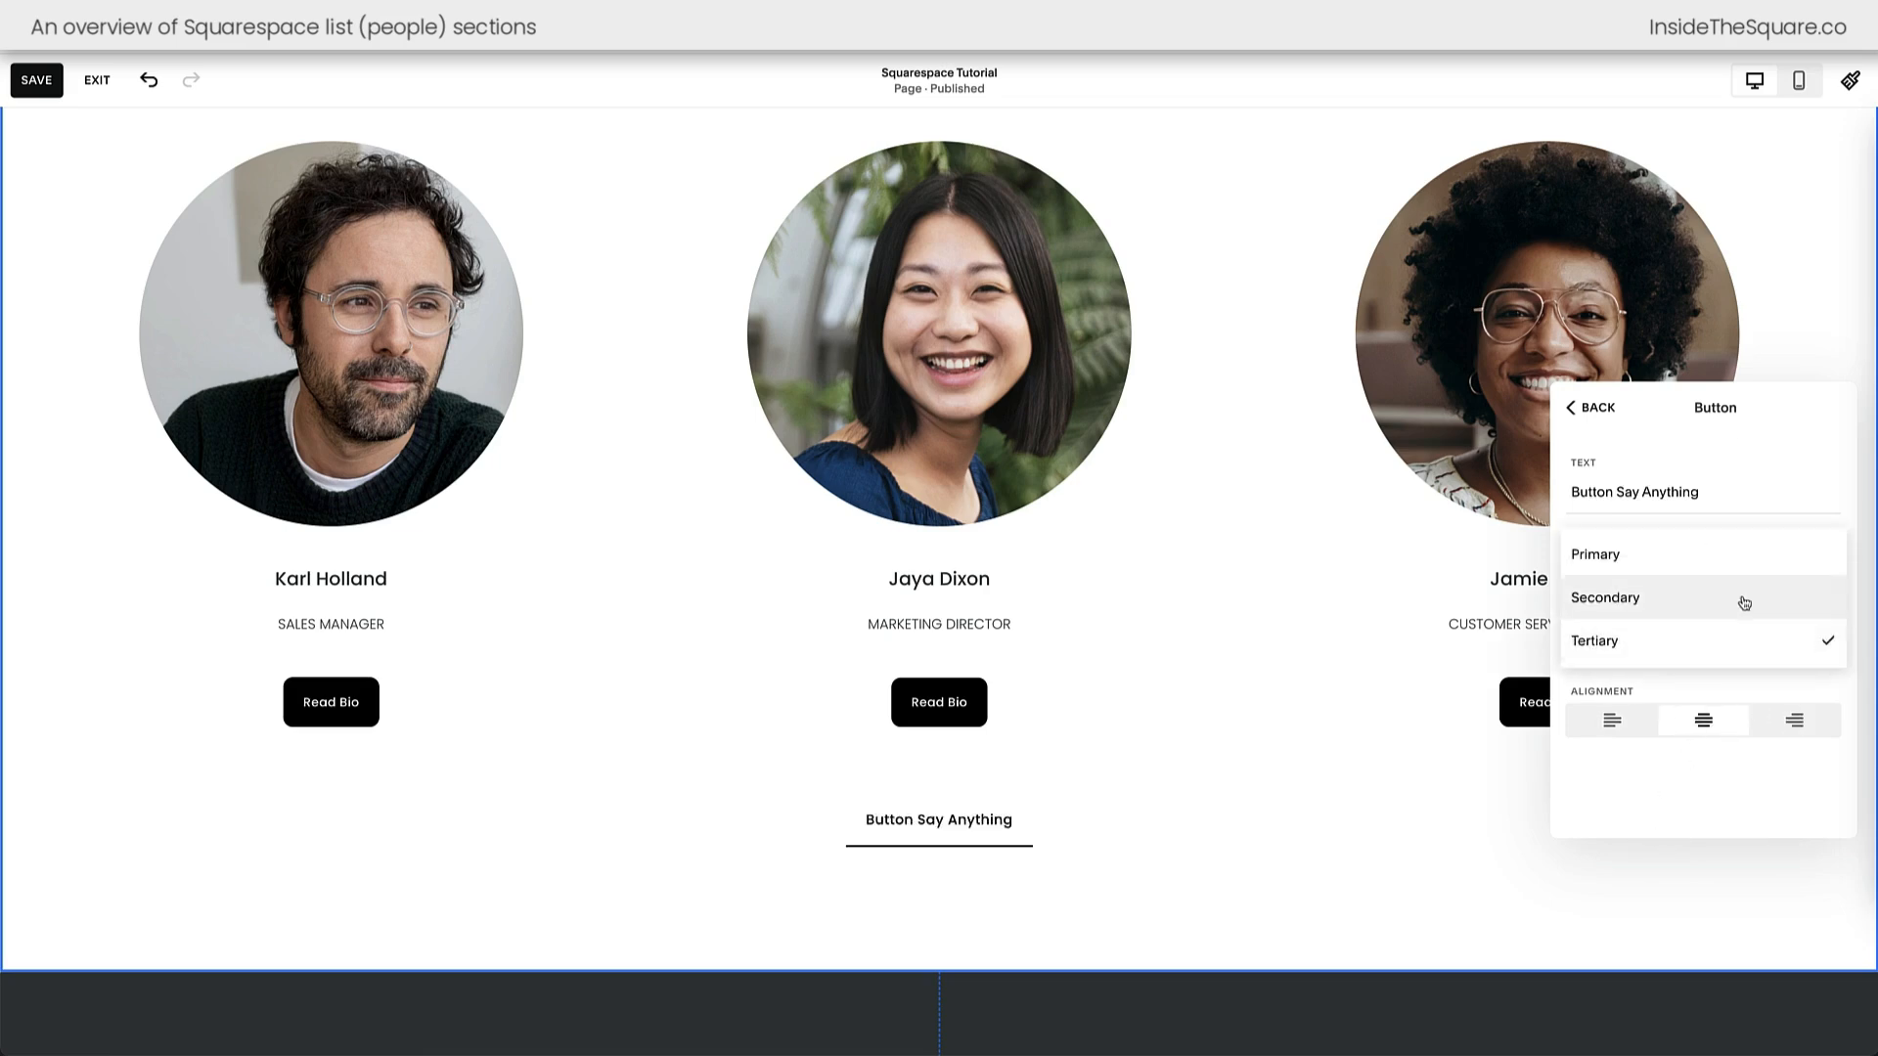
{"action": "left_click", "coordinate": [1713, 550]}
{"action": "left_click", "coordinate": [1767, 647]}
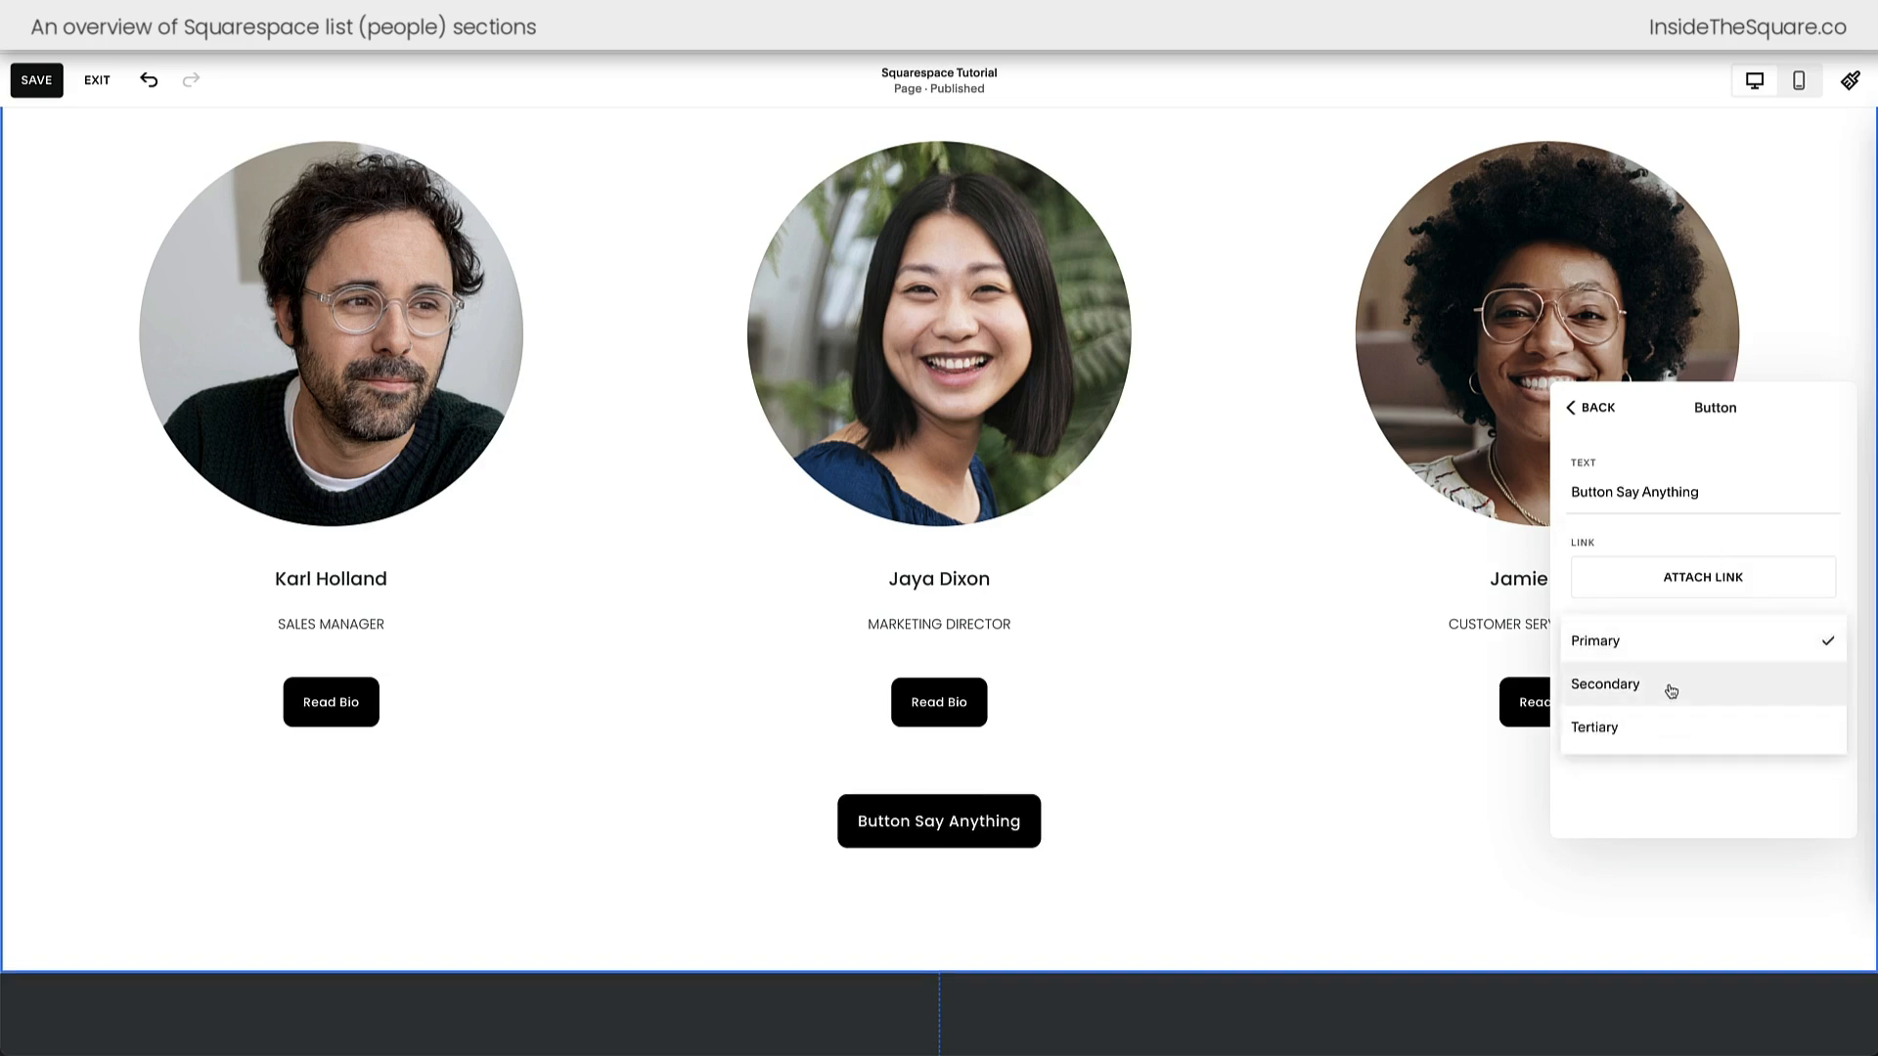
{"action": "left_click", "coordinate": [1669, 688]}
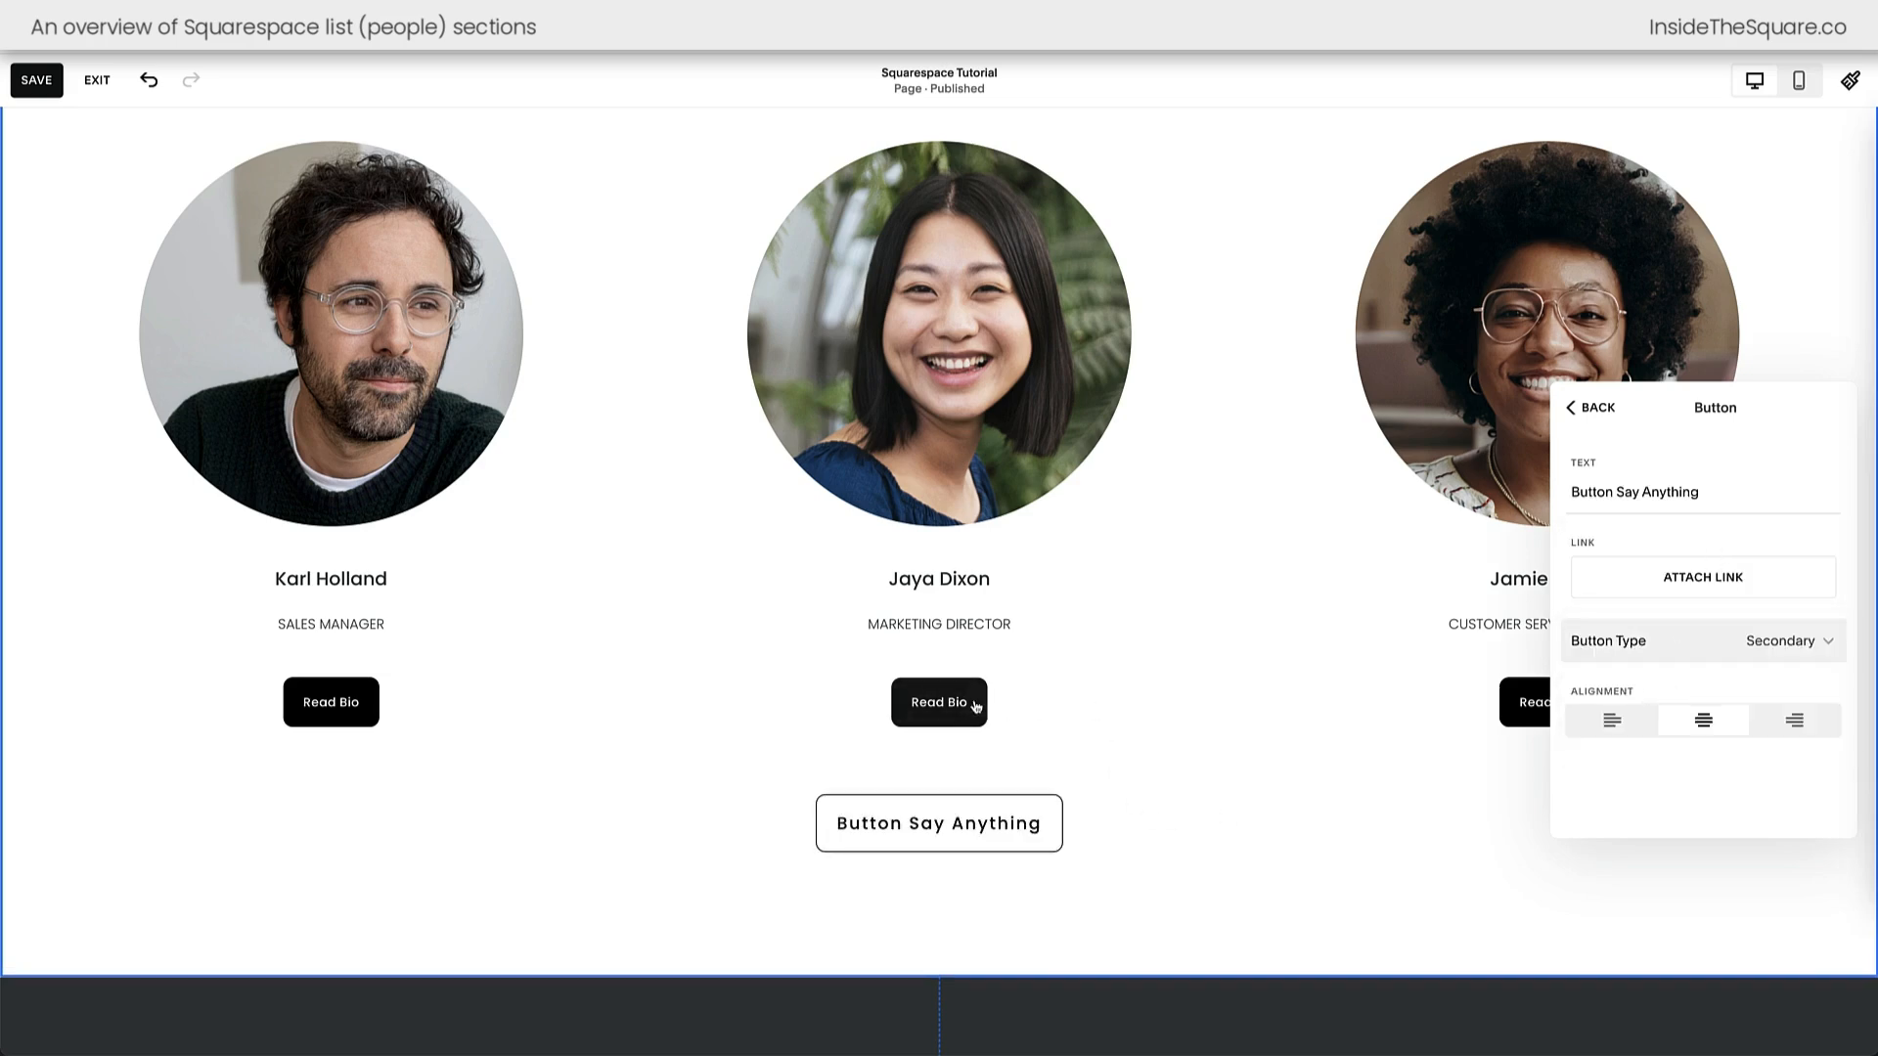
{"action": "left_click", "coordinate": [1605, 413]}
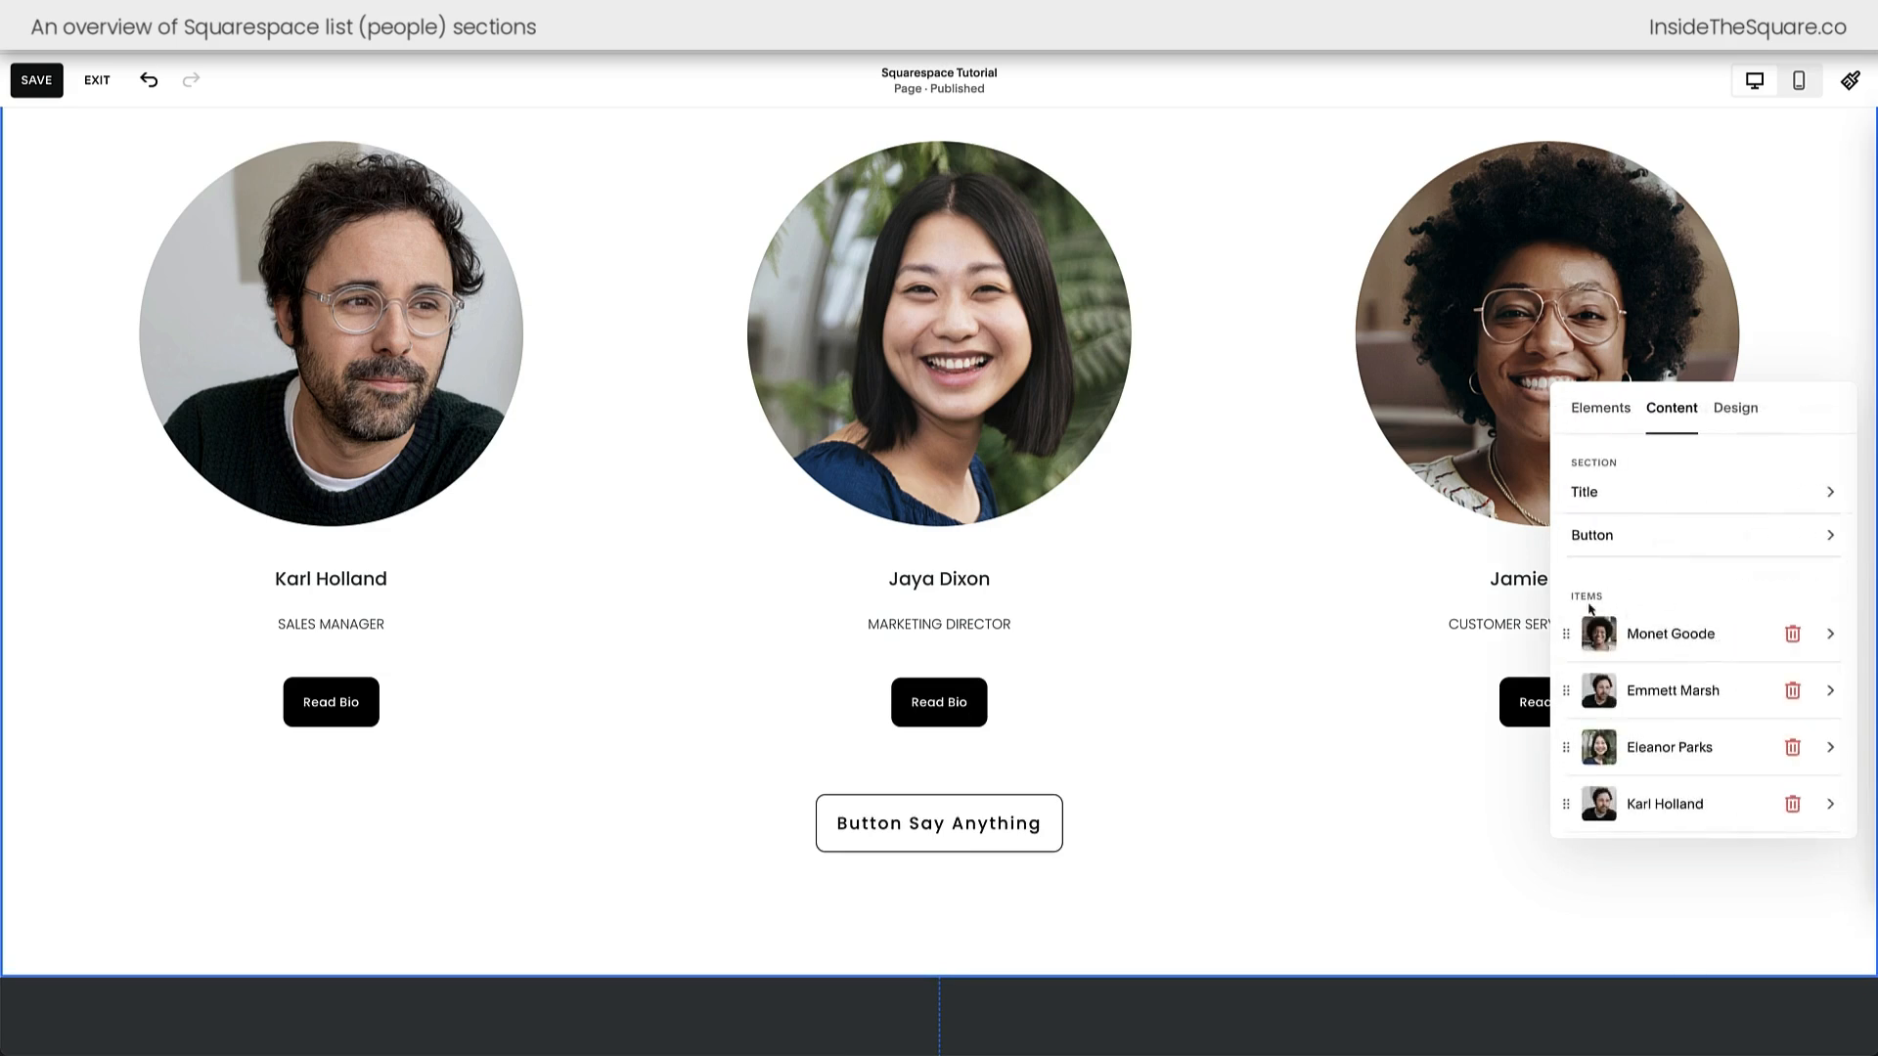
- Look through the founder item's image, alt text, title, description and button fields, and return to the content list
{"action": "left_click", "coordinate": [1687, 642]}
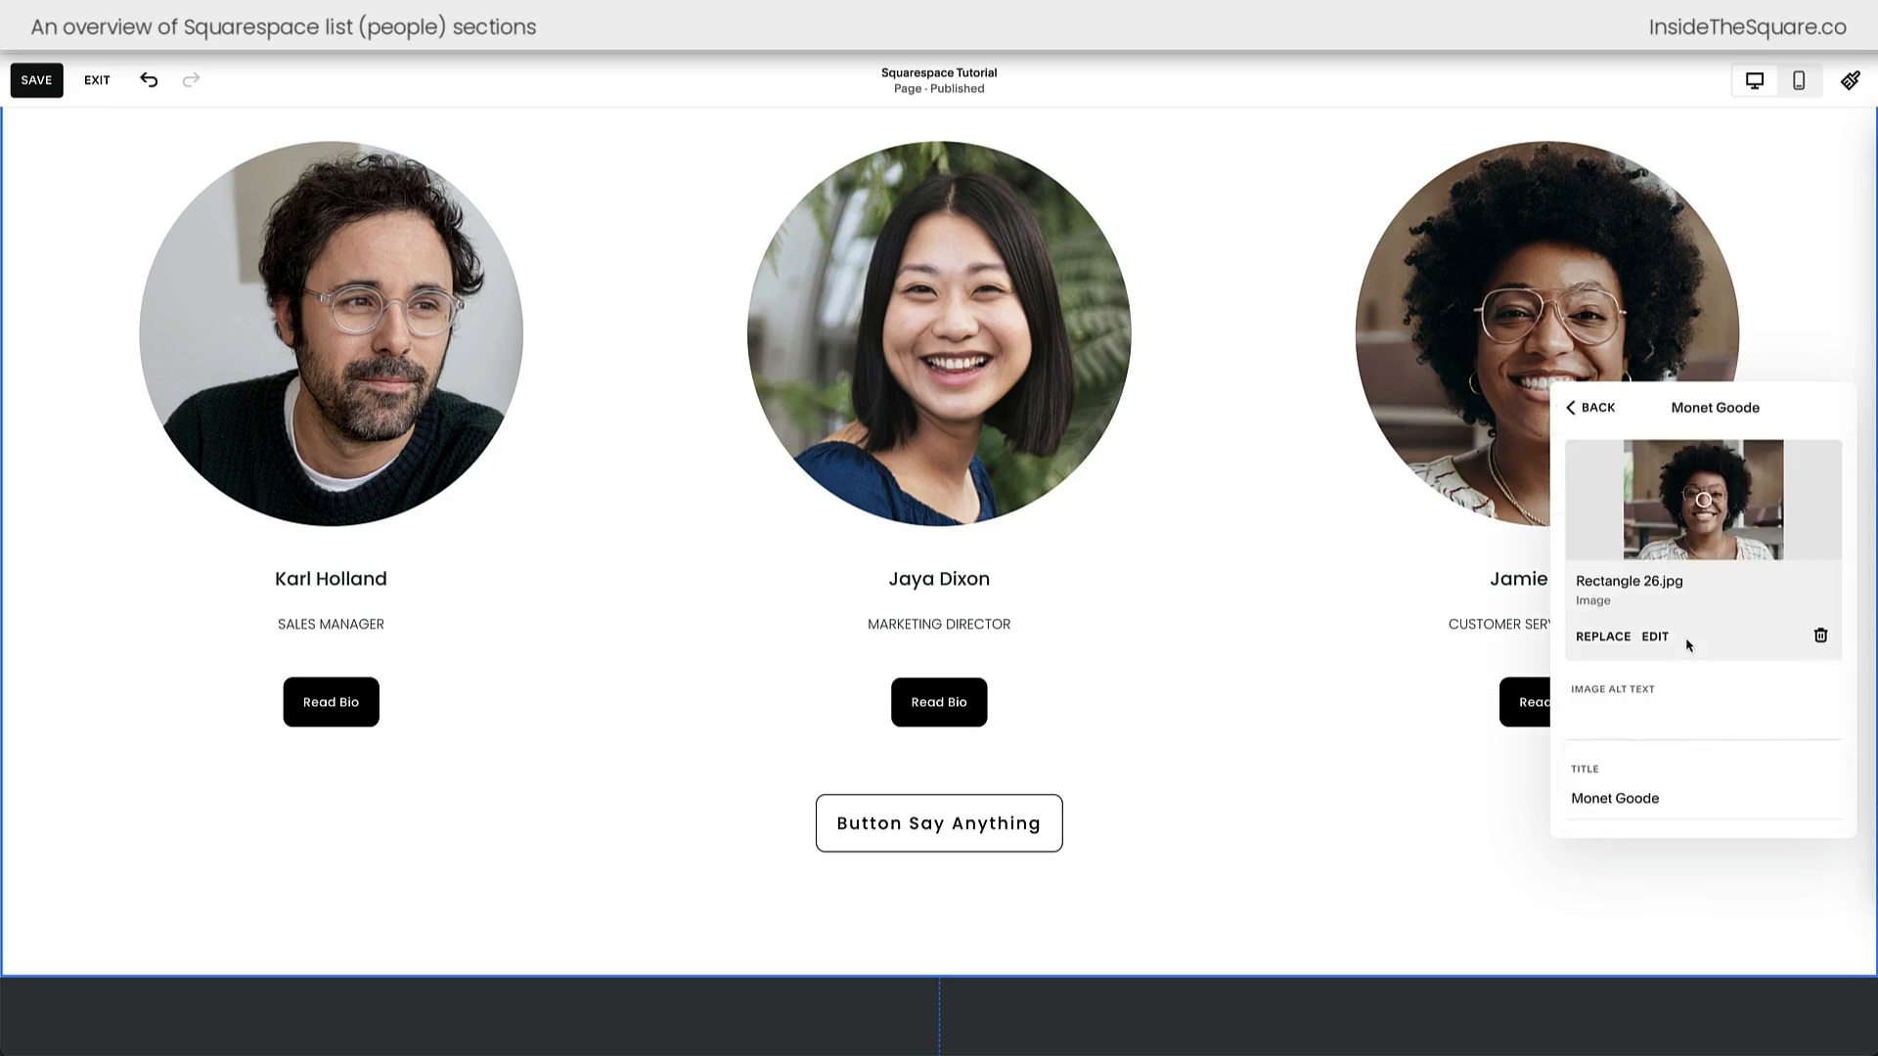
{"action": "scroll", "coordinate": [1721, 586], "scroll_direction": "down", "scroll_amount": 2}
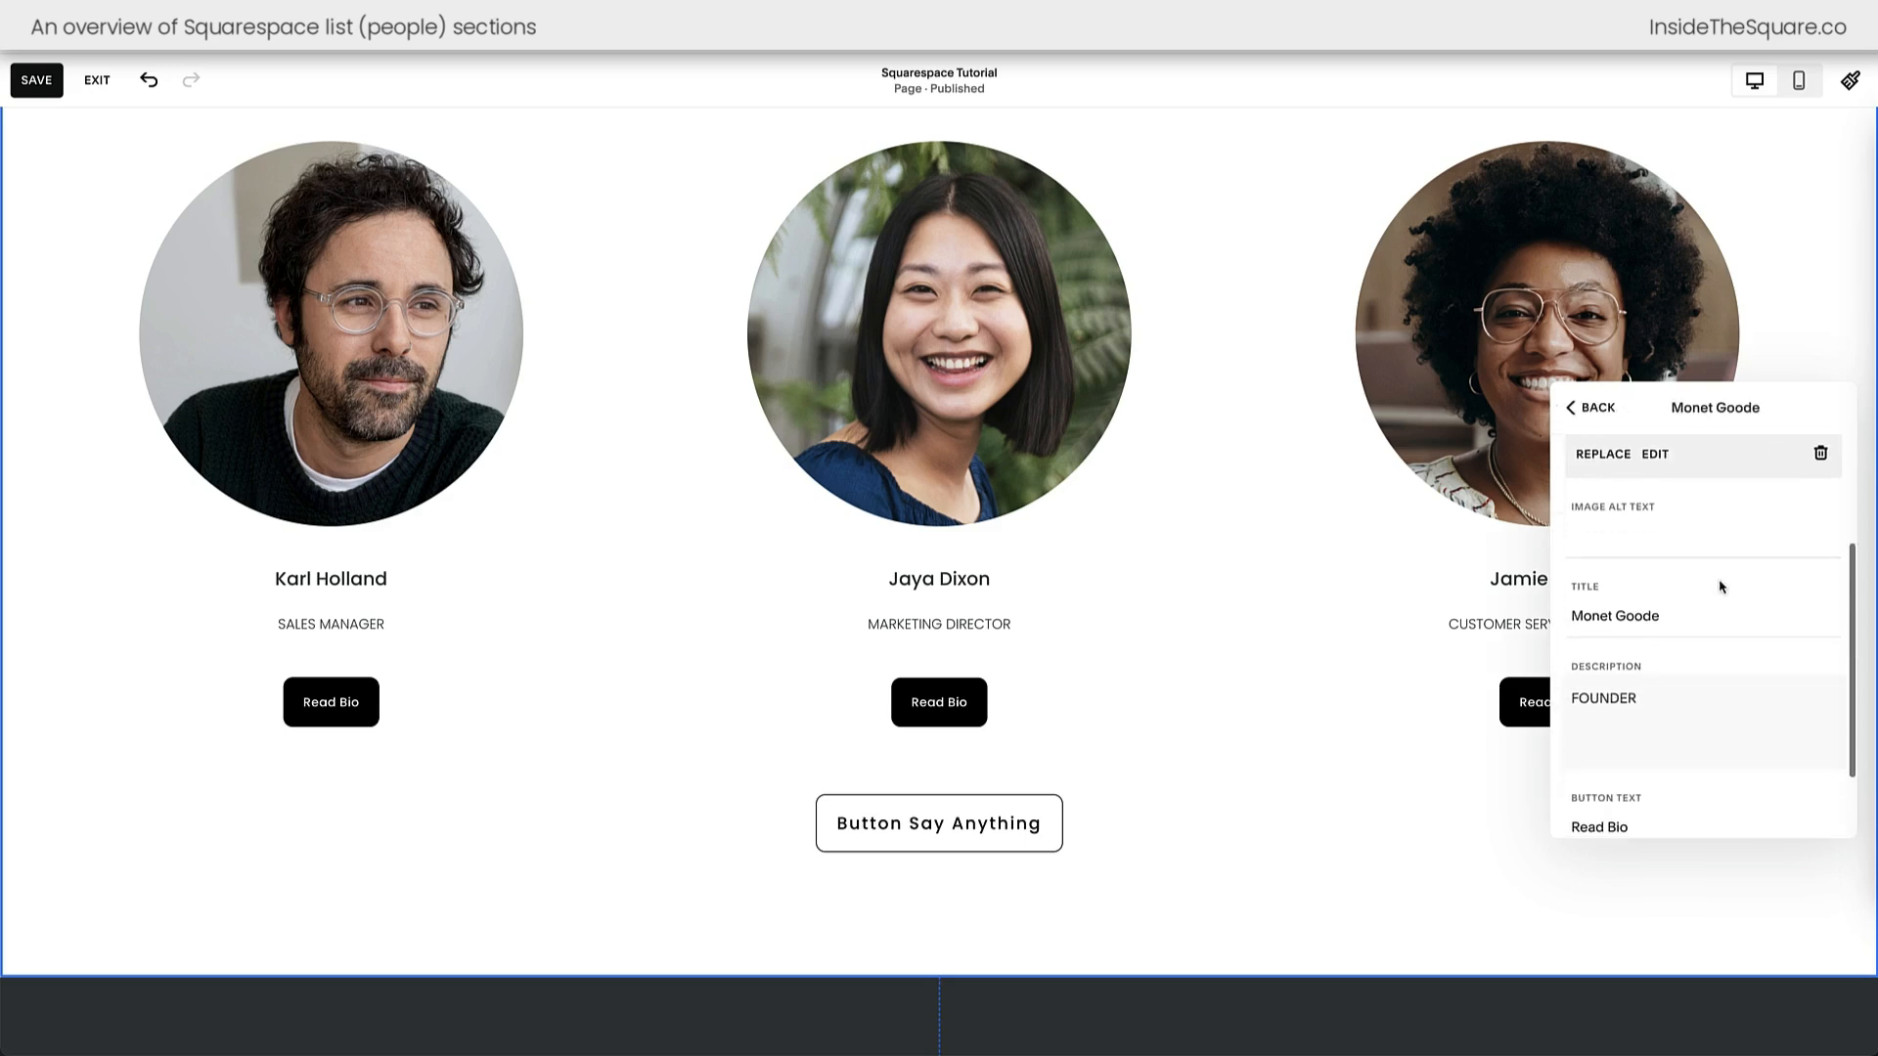
{"action": "scroll", "coordinate": [1744, 544], "scroll_direction": "down", "scroll_amount": 1}
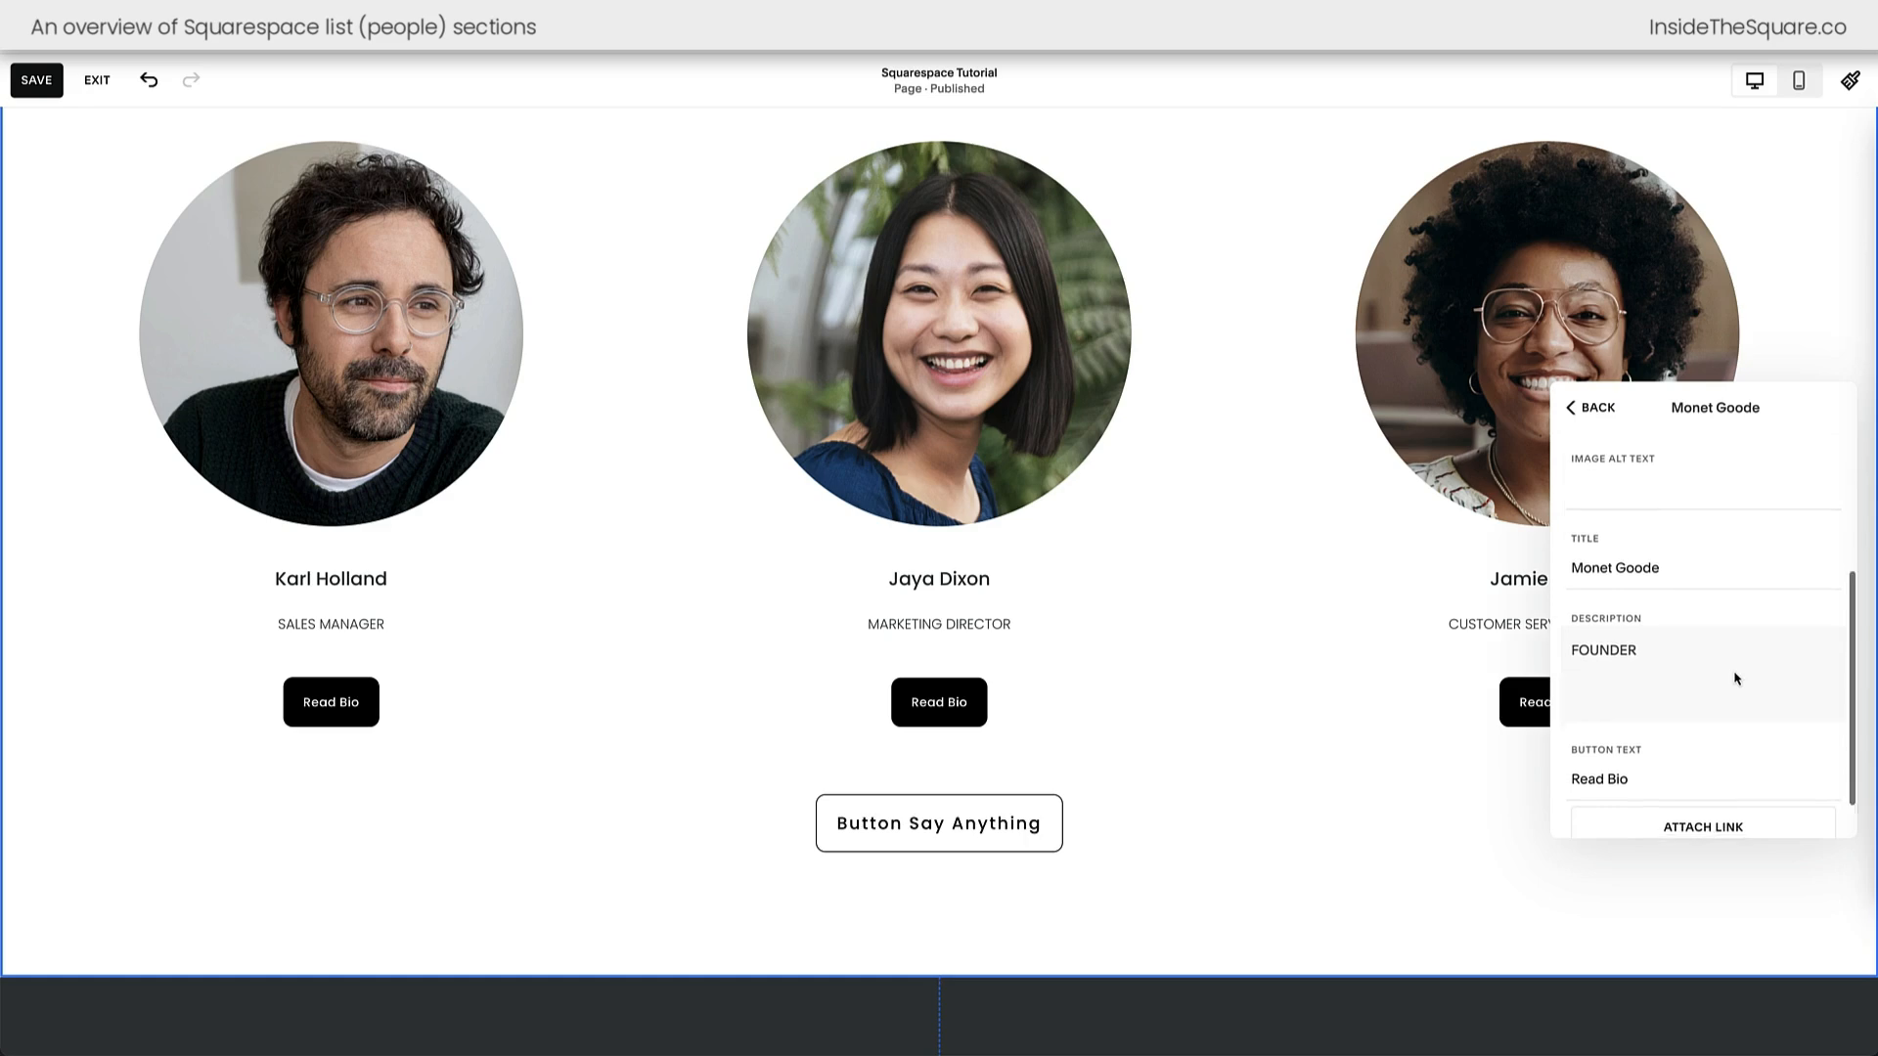
{"action": "scroll", "coordinate": [1727, 646], "scroll_direction": "down", "scroll_amount": 1}
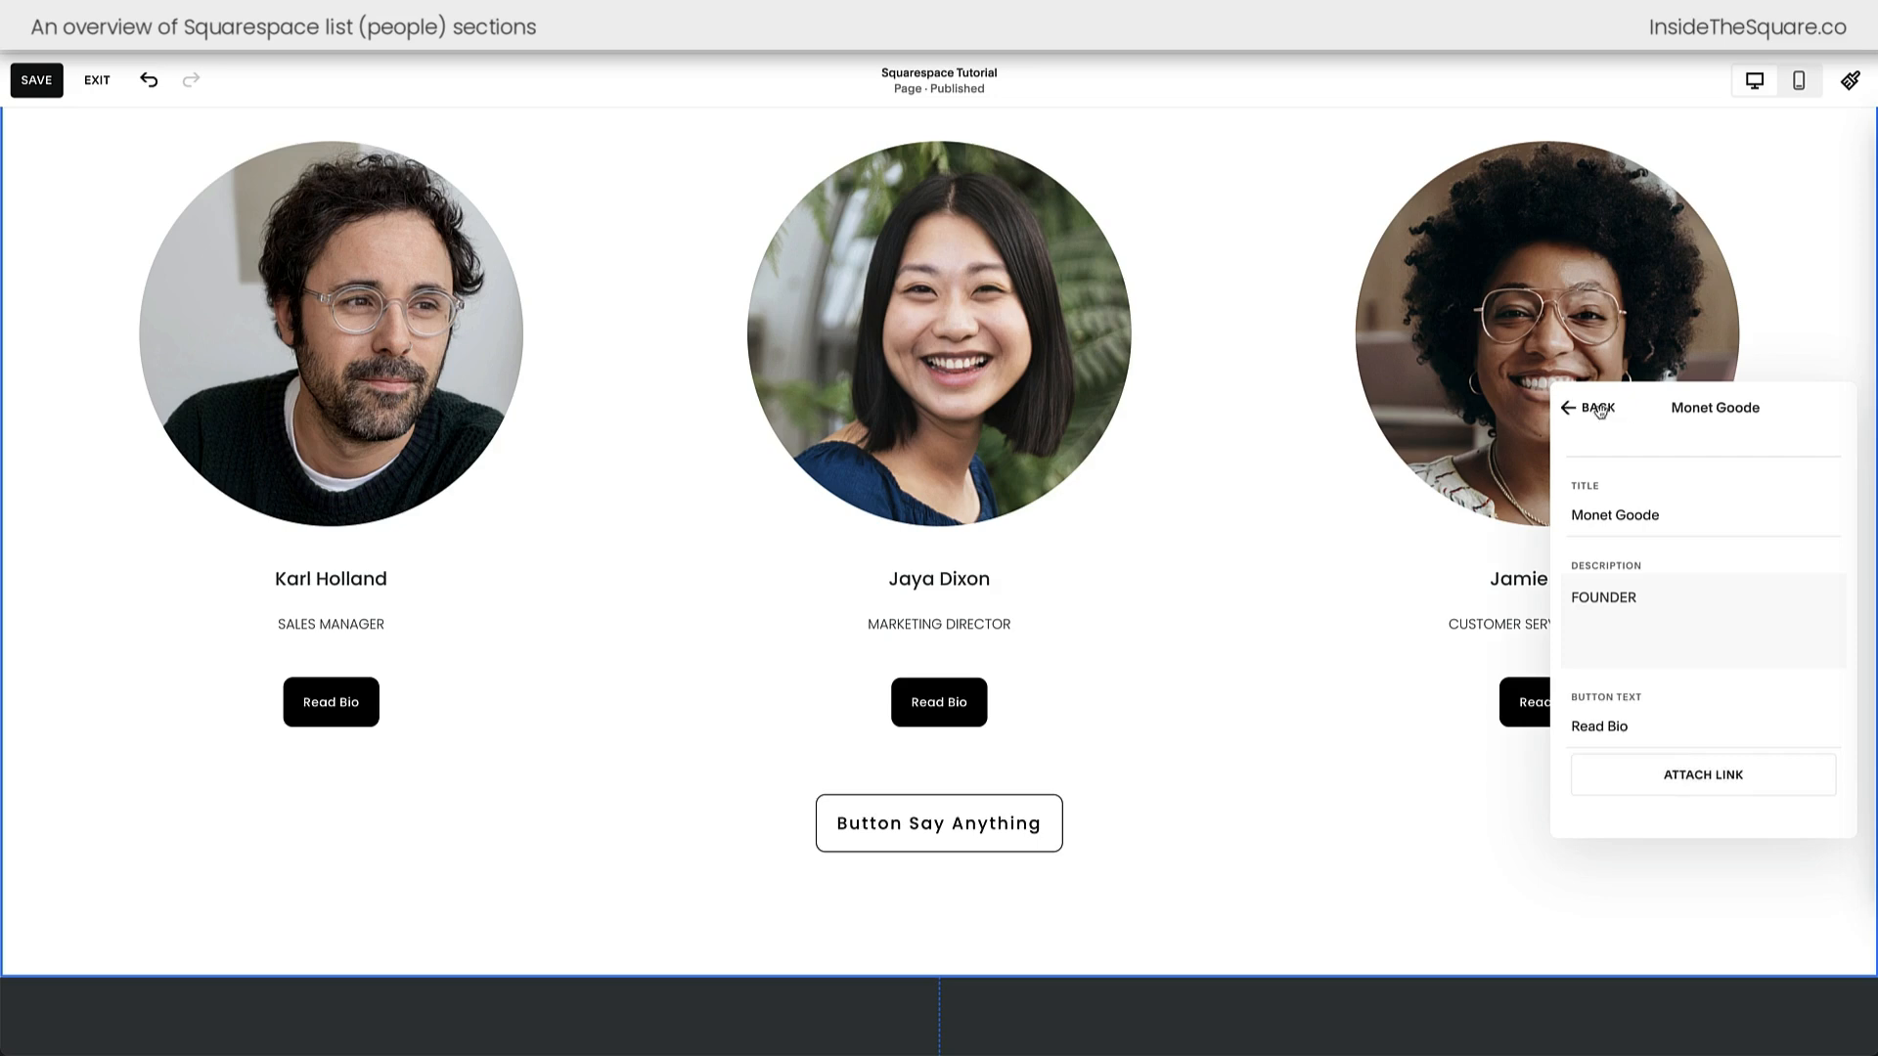
{"action": "left_click", "coordinate": [1597, 408]}
- Reorder the people items as founder, marketing director, design director, customer service manager, sustainability director, sales manager
{"action": "scroll", "coordinate": [1695, 688], "scroll_direction": "down", "scroll_amount": 3}
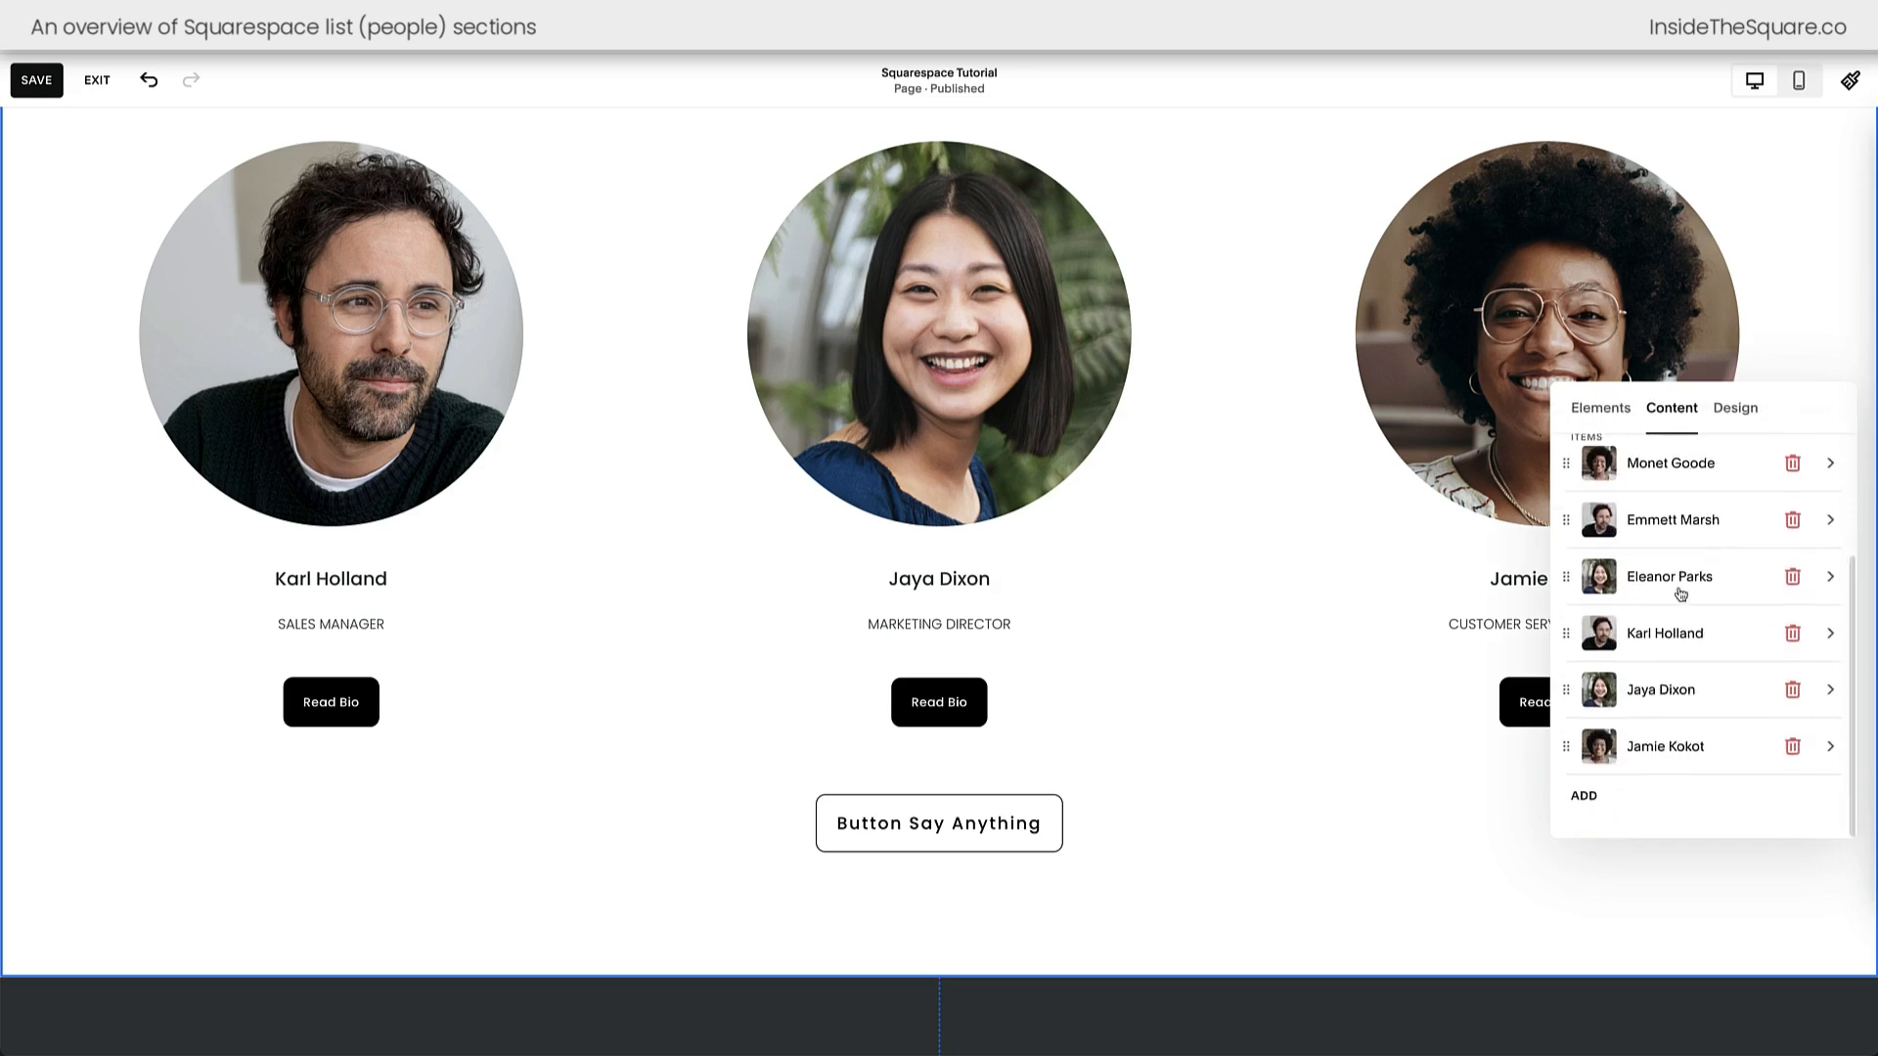
{"action": "scroll", "coordinate": [1328, 391], "scroll_direction": "up", "scroll_amount": 8}
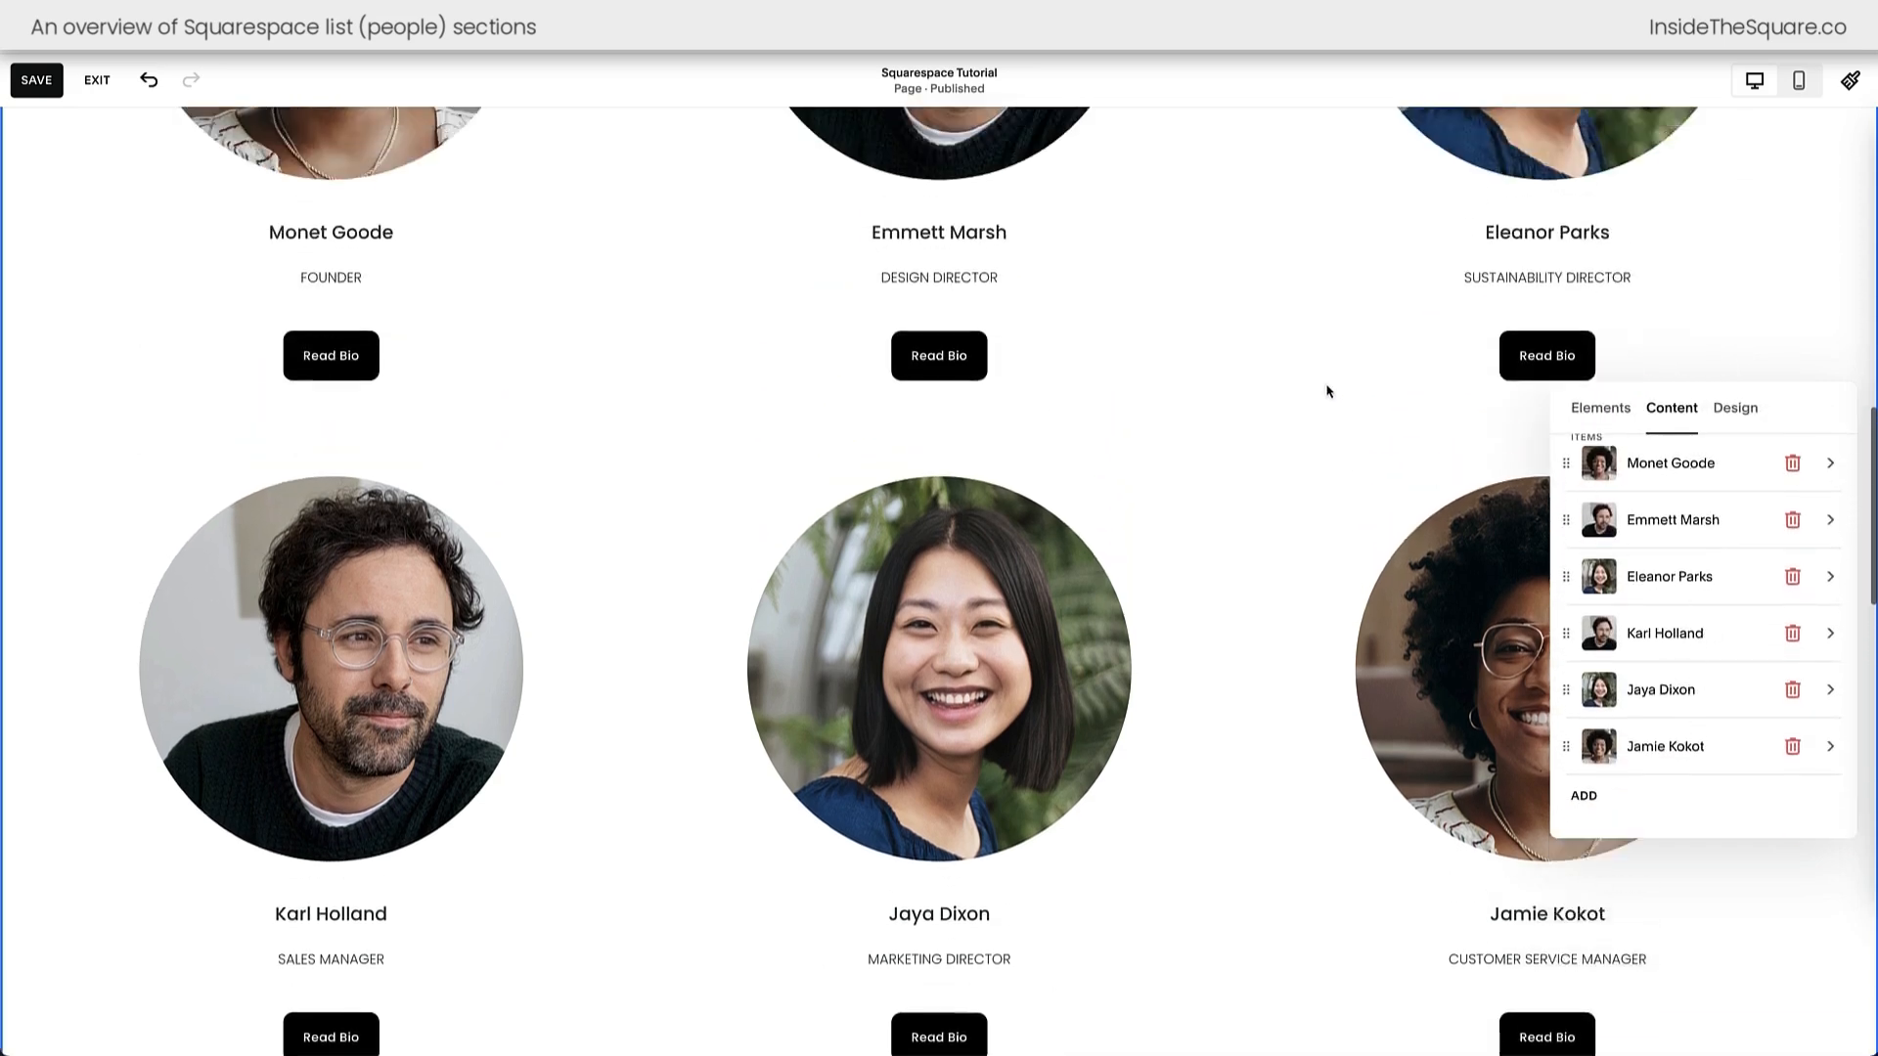
{"action": "scroll", "coordinate": [1327, 391], "scroll_direction": "down", "scroll_amount": 2}
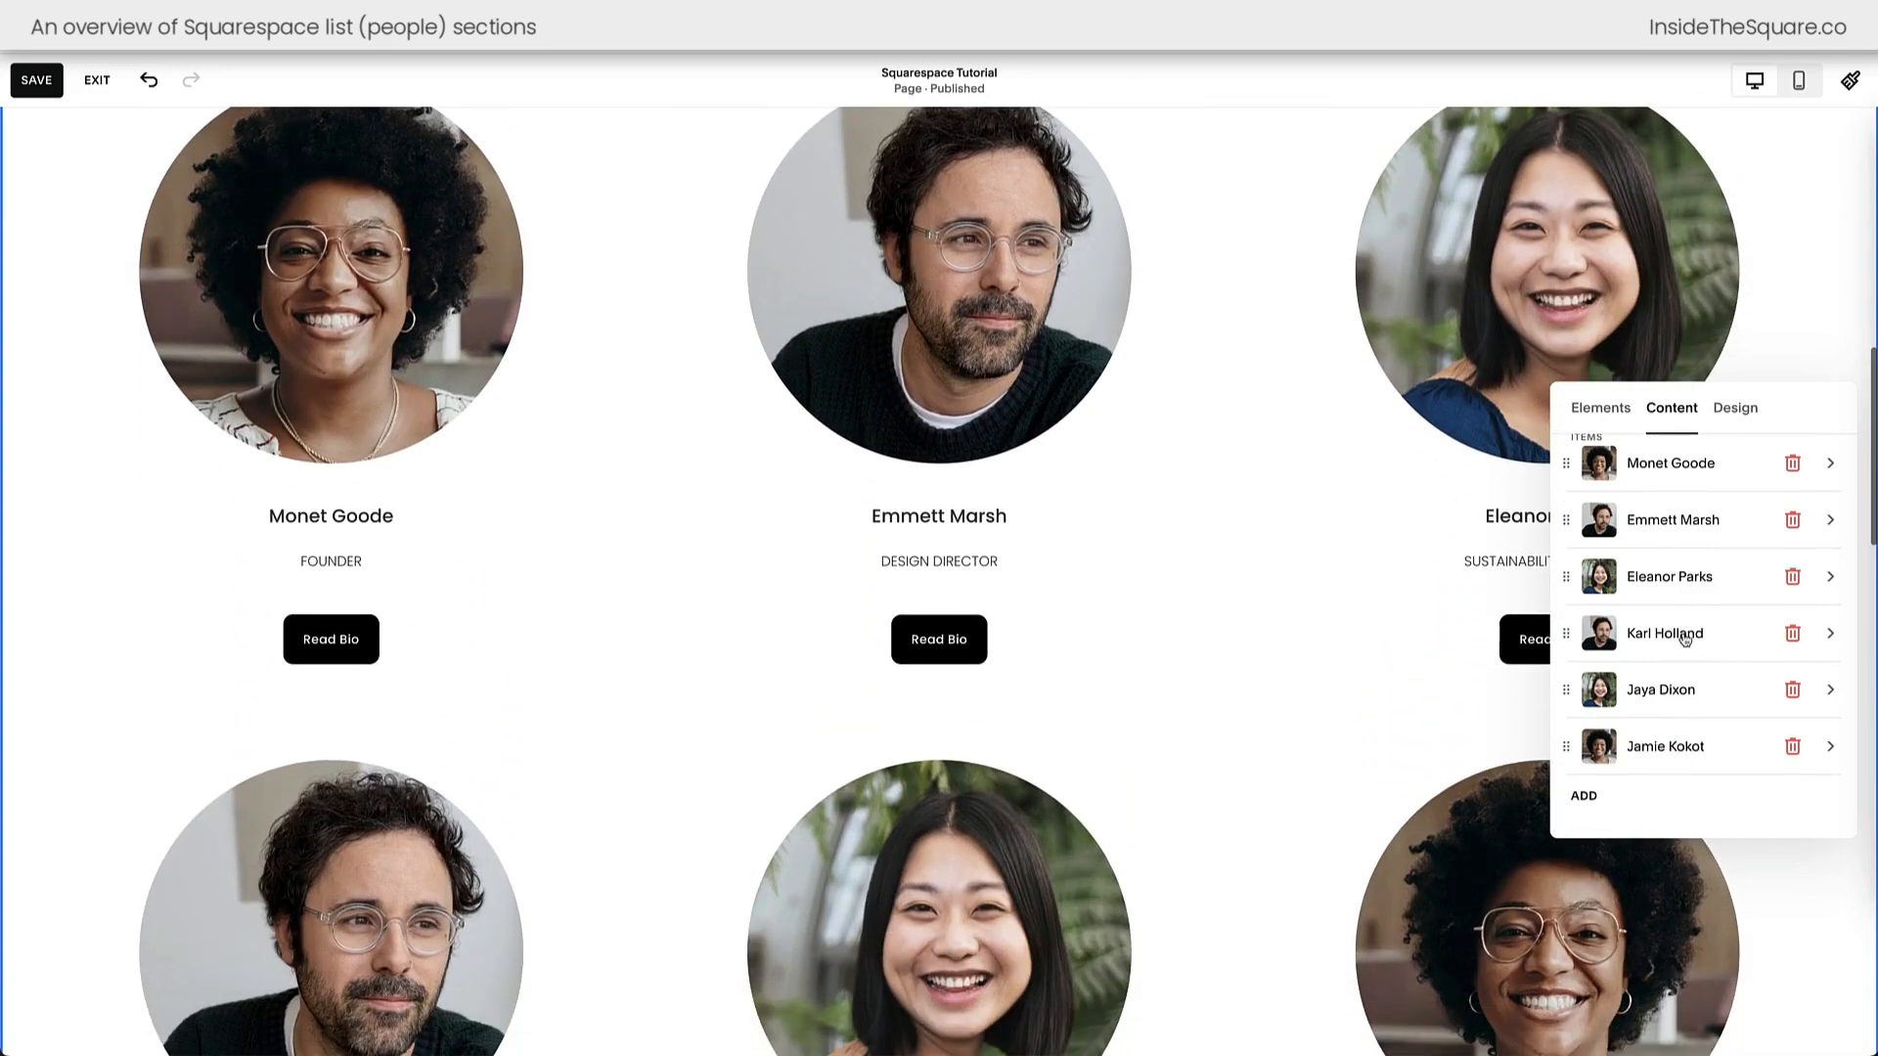
{"action": "left_click_drag", "start_coordinate": [1566, 576], "coordinate": [1568, 511]}
{"action": "left_click_drag", "start_coordinate": [1566, 690], "coordinate": [1566, 576]}
{"action": "left_click_drag", "start_coordinate": [1565, 746], "coordinate": [1585, 696]}
{"action": "left_click_drag", "start_coordinate": [1568, 519], "coordinate": [1567, 697]}
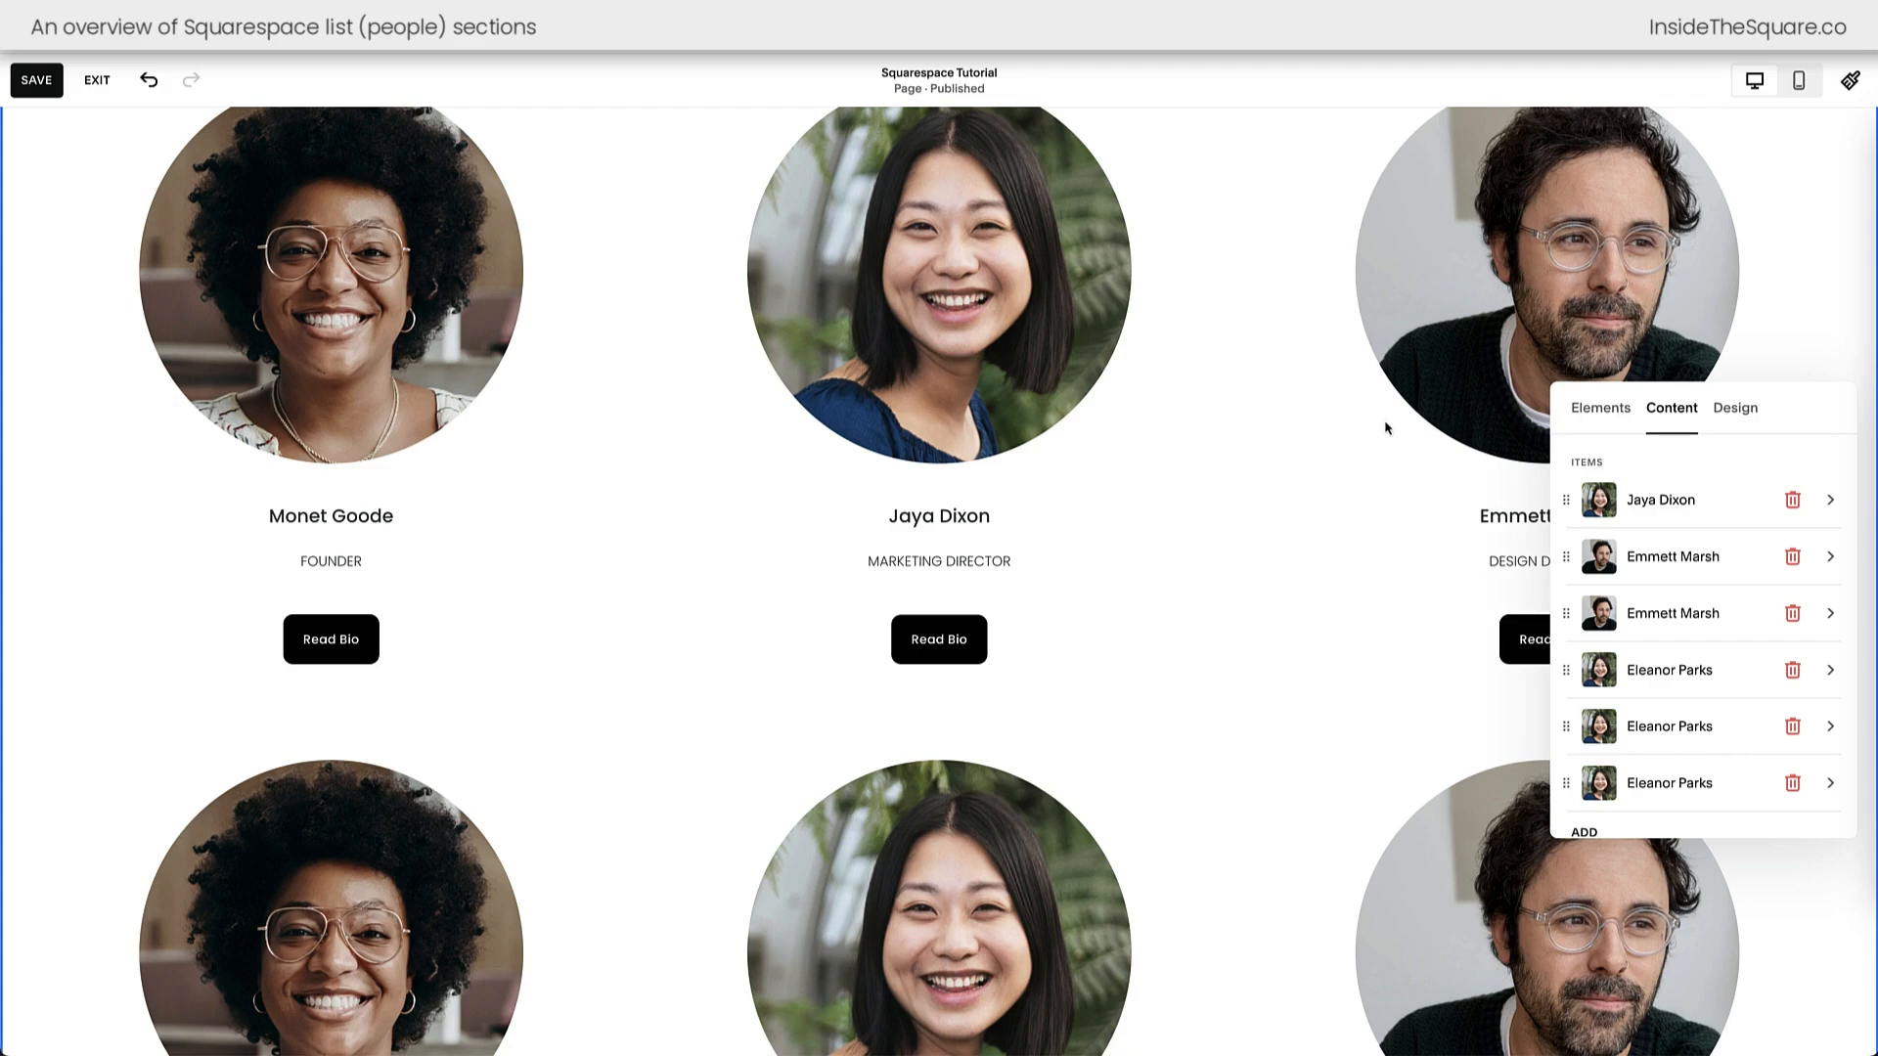
- Close and reopen the section's content editor to check the order of the items in its list
{"action": "left_click", "coordinate": [1340, 542]}
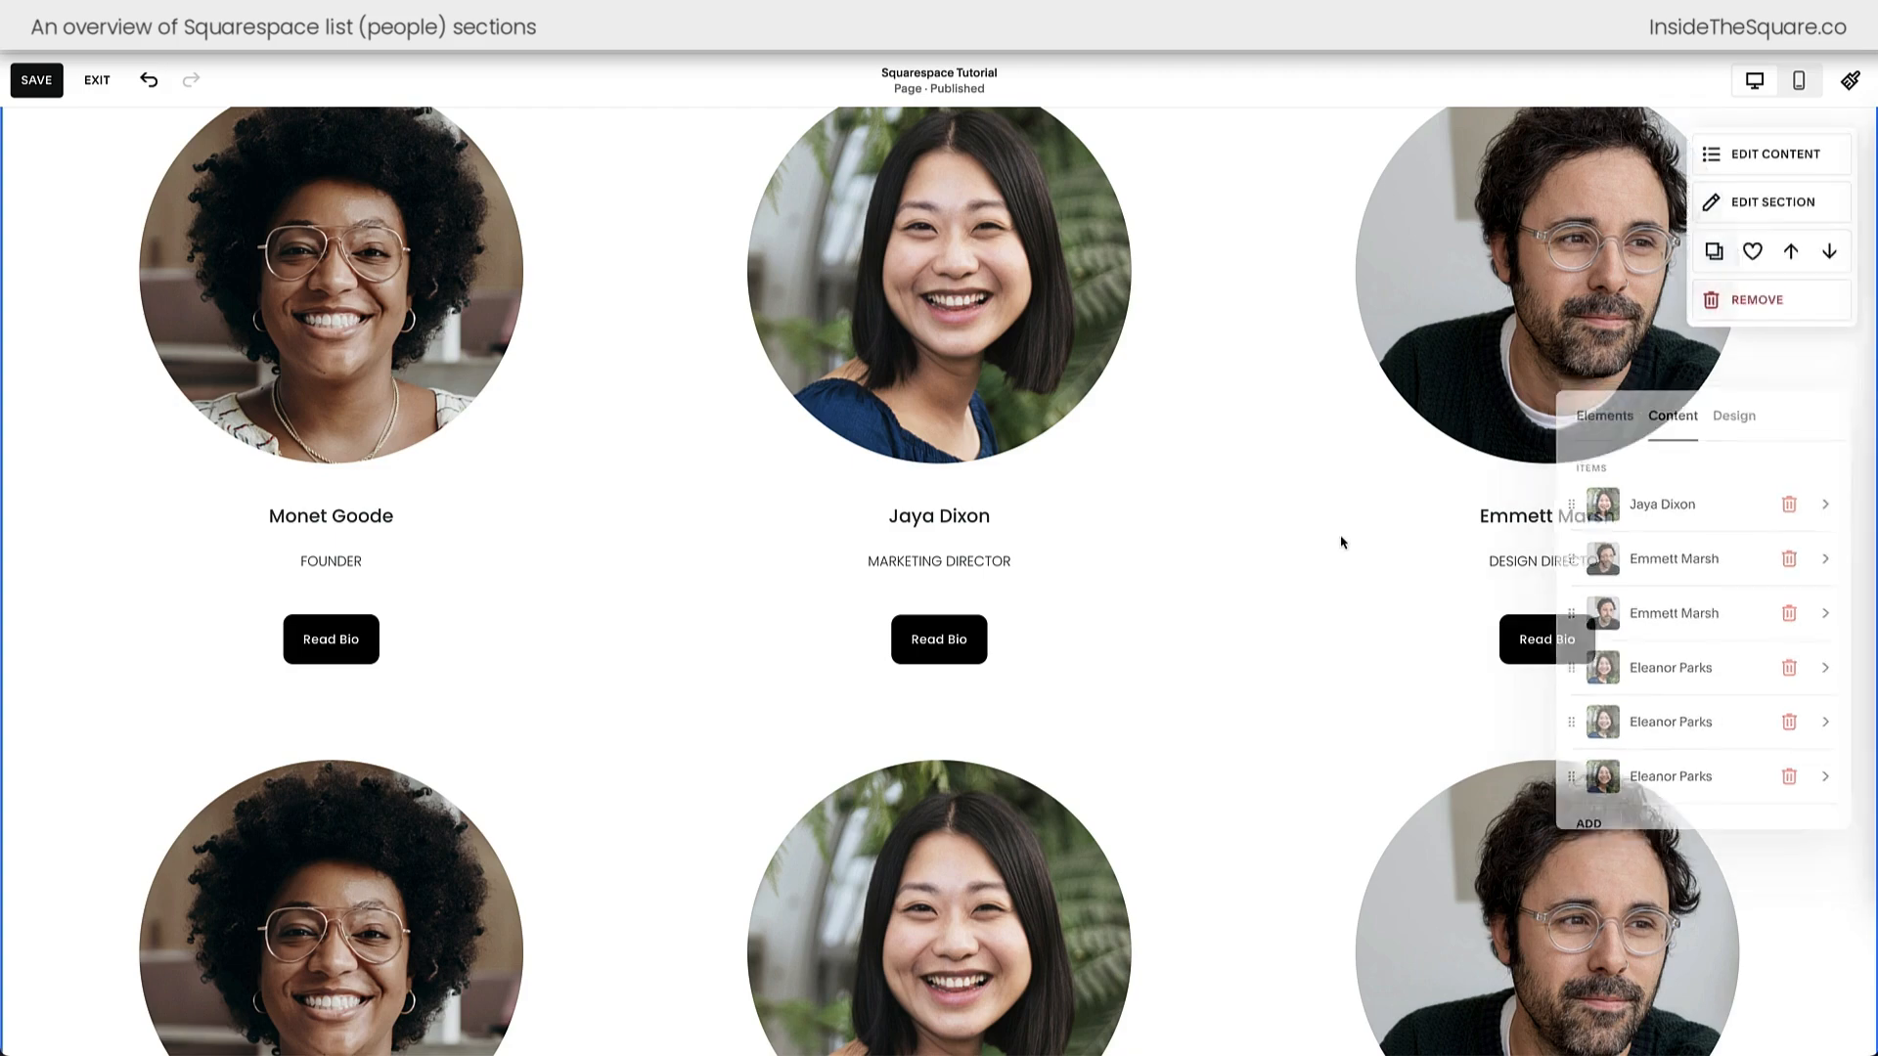
{"action": "left_click", "coordinate": [1733, 153]}
{"action": "left_click", "coordinate": [1669, 208]}
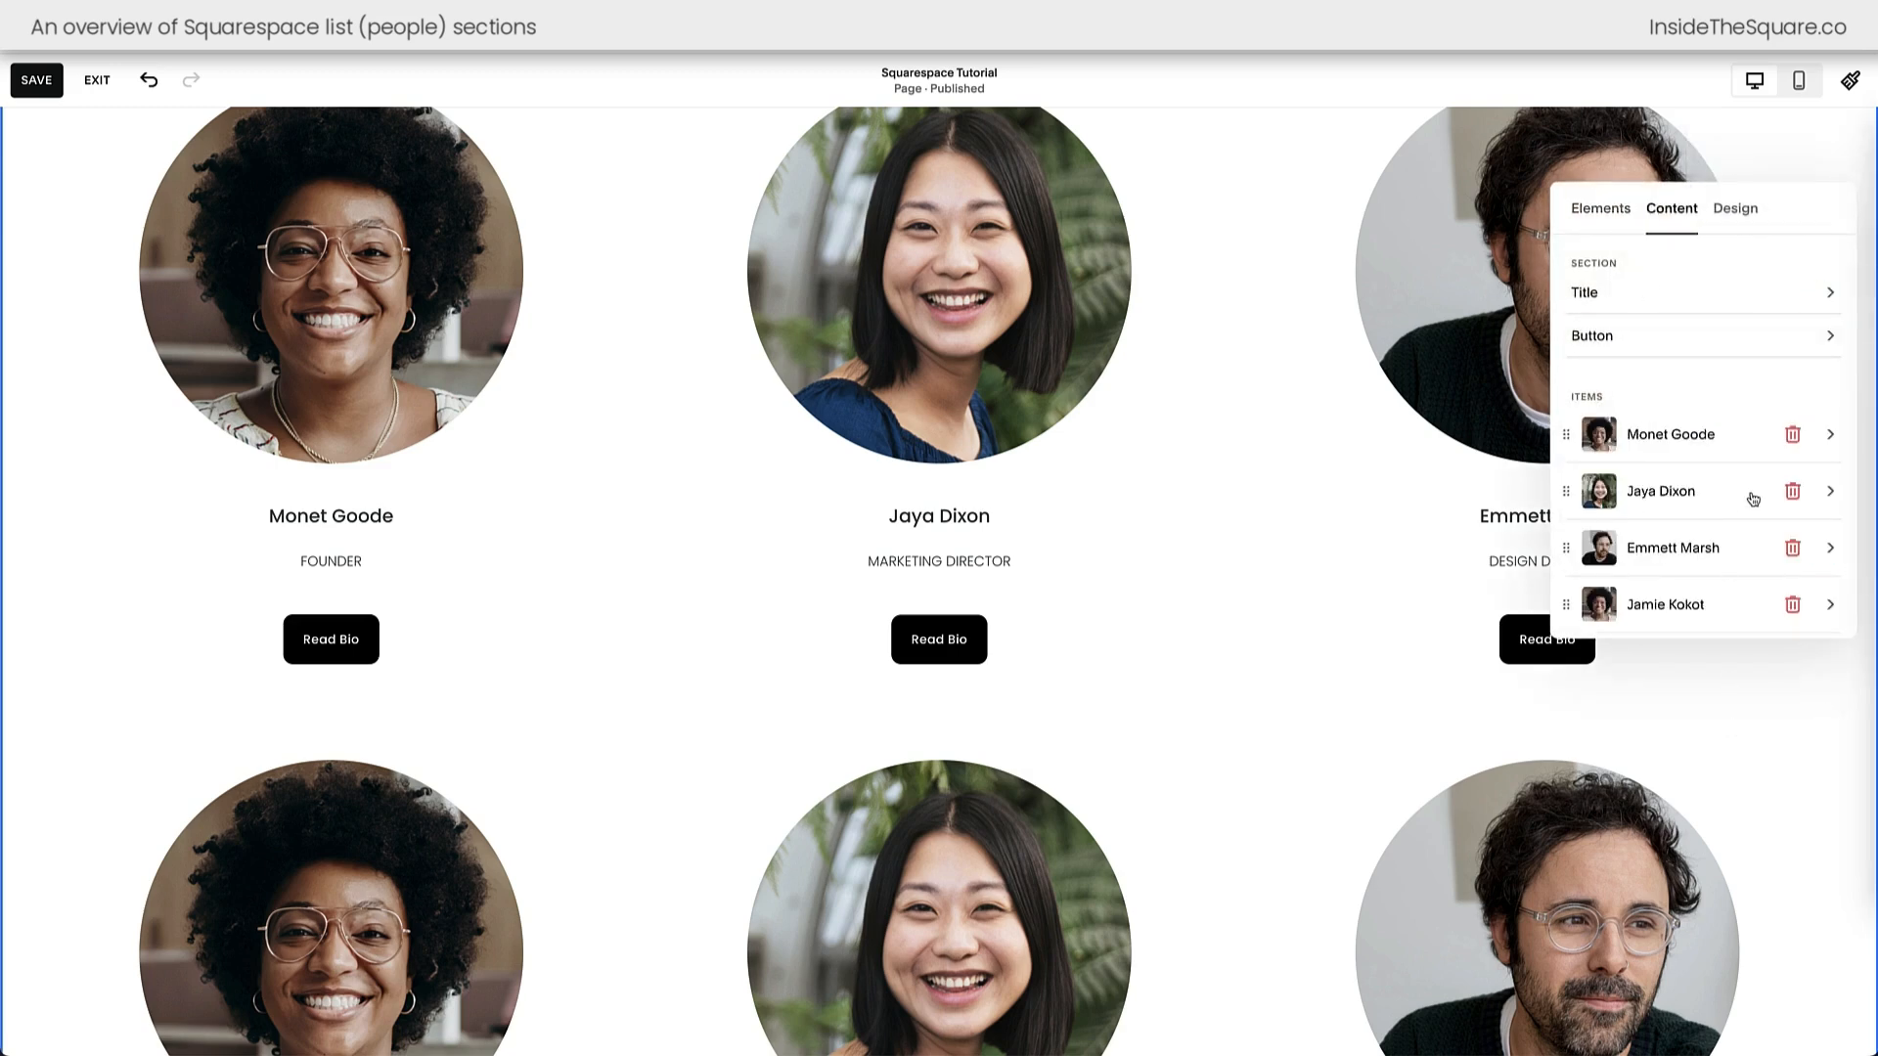
{"action": "scroll", "coordinate": [1753, 499], "scroll_direction": "down", "scroll_amount": 2}
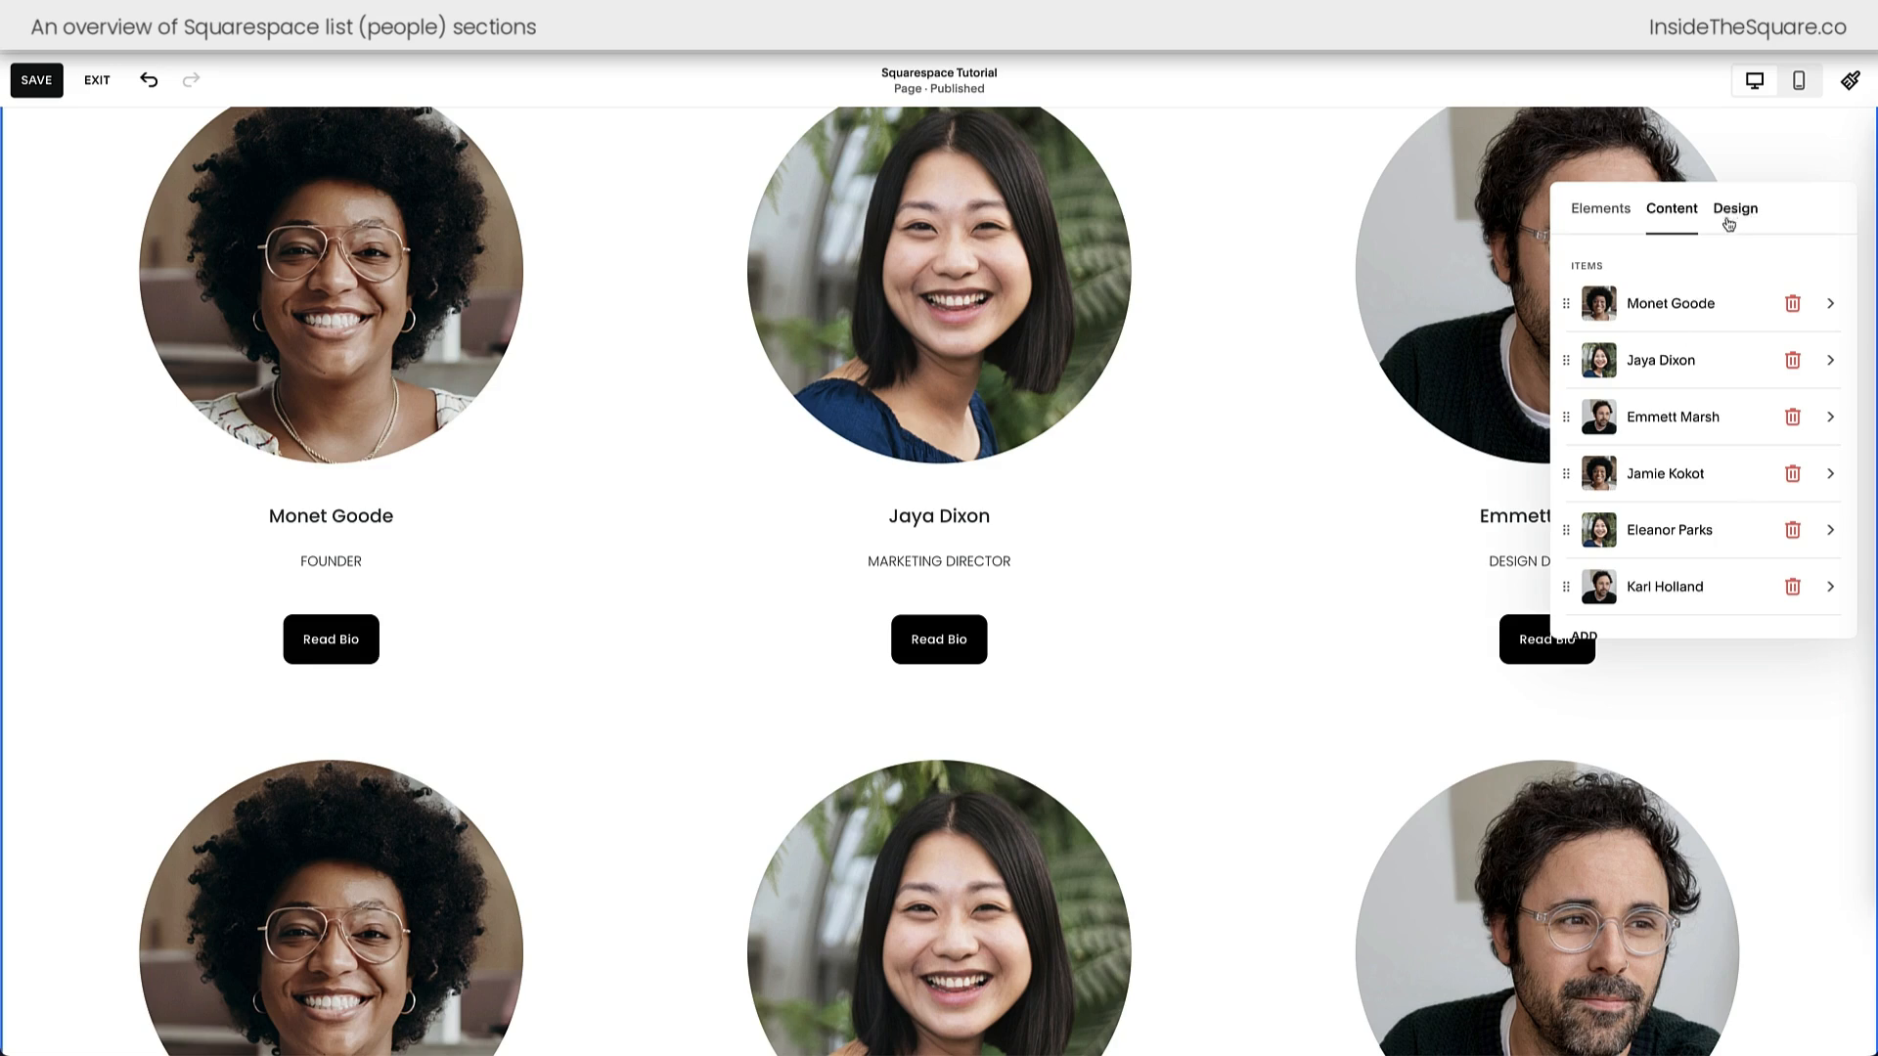
- View the text formatting options for the founder item's description without changing it, and return to the content list
{"action": "left_click", "coordinate": [1701, 304]}
{"action": "scroll", "coordinate": [1701, 391], "scroll_direction": "down", "scroll_amount": 4}
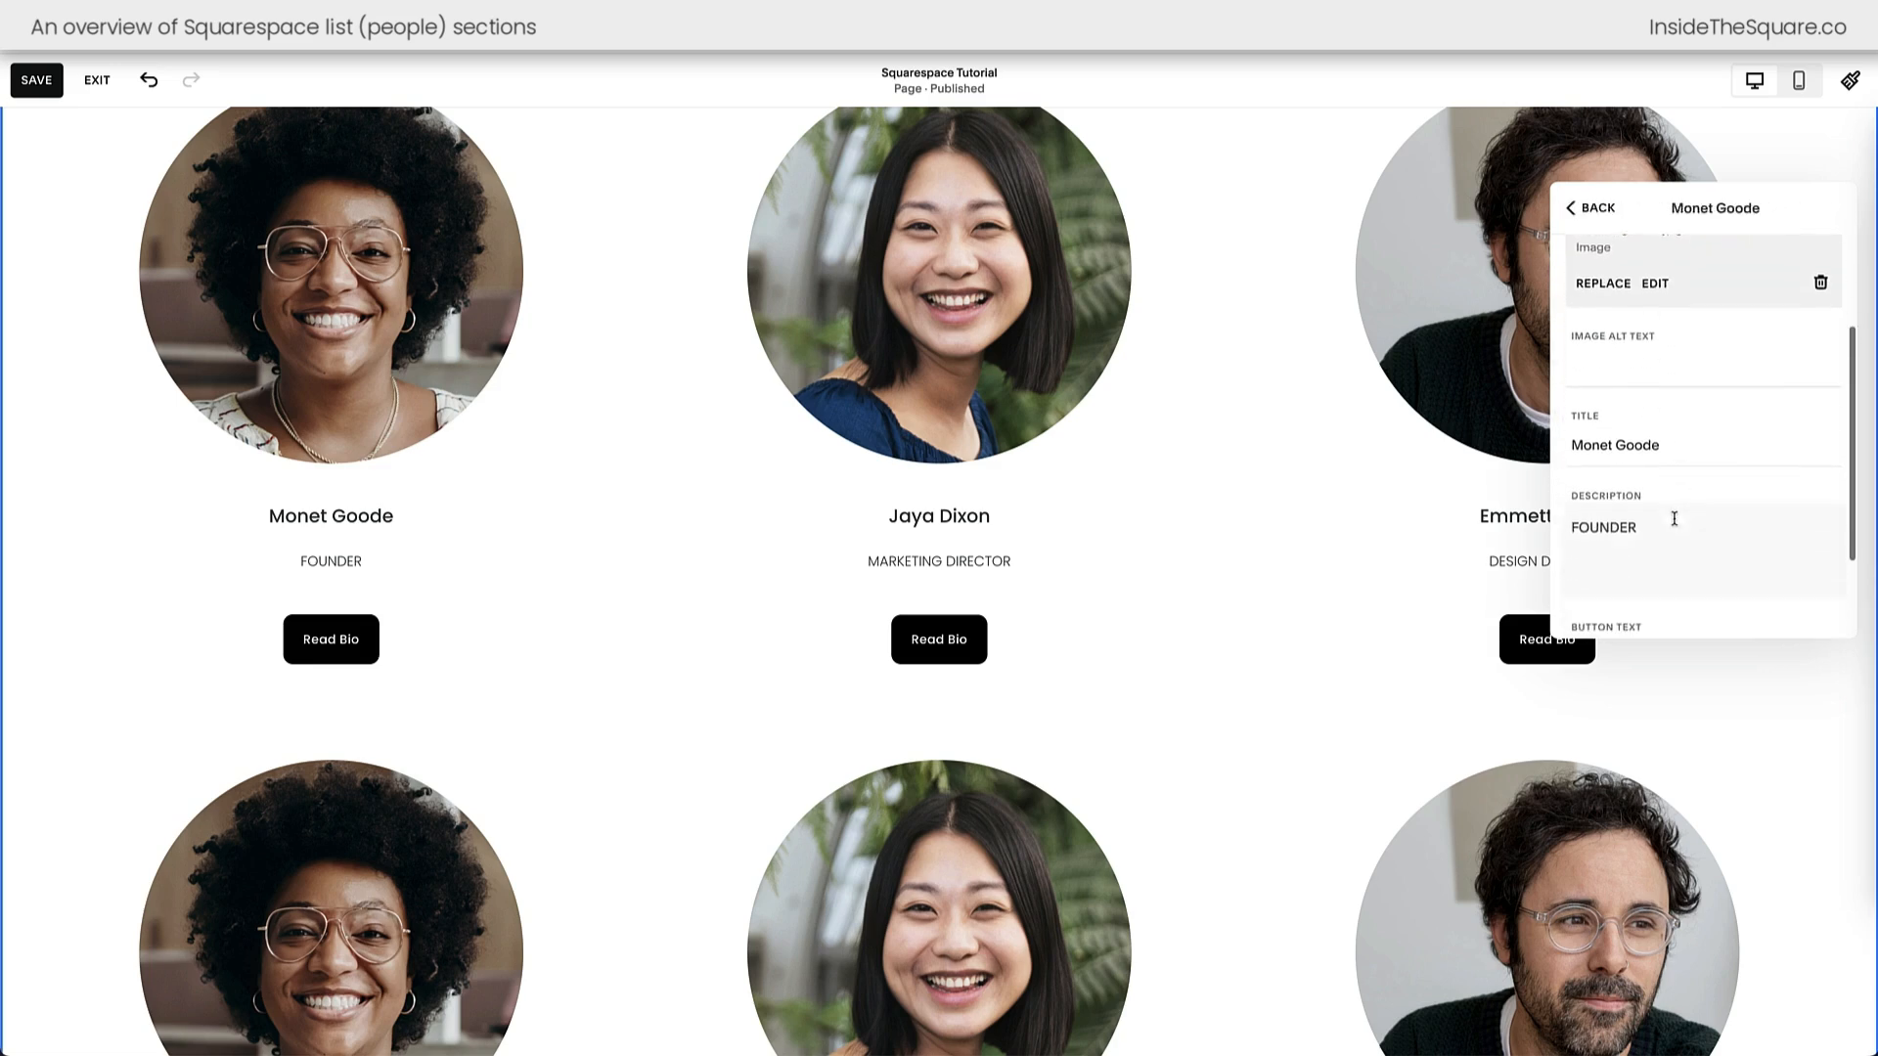
{"action": "left_click", "coordinate": [1665, 430]}
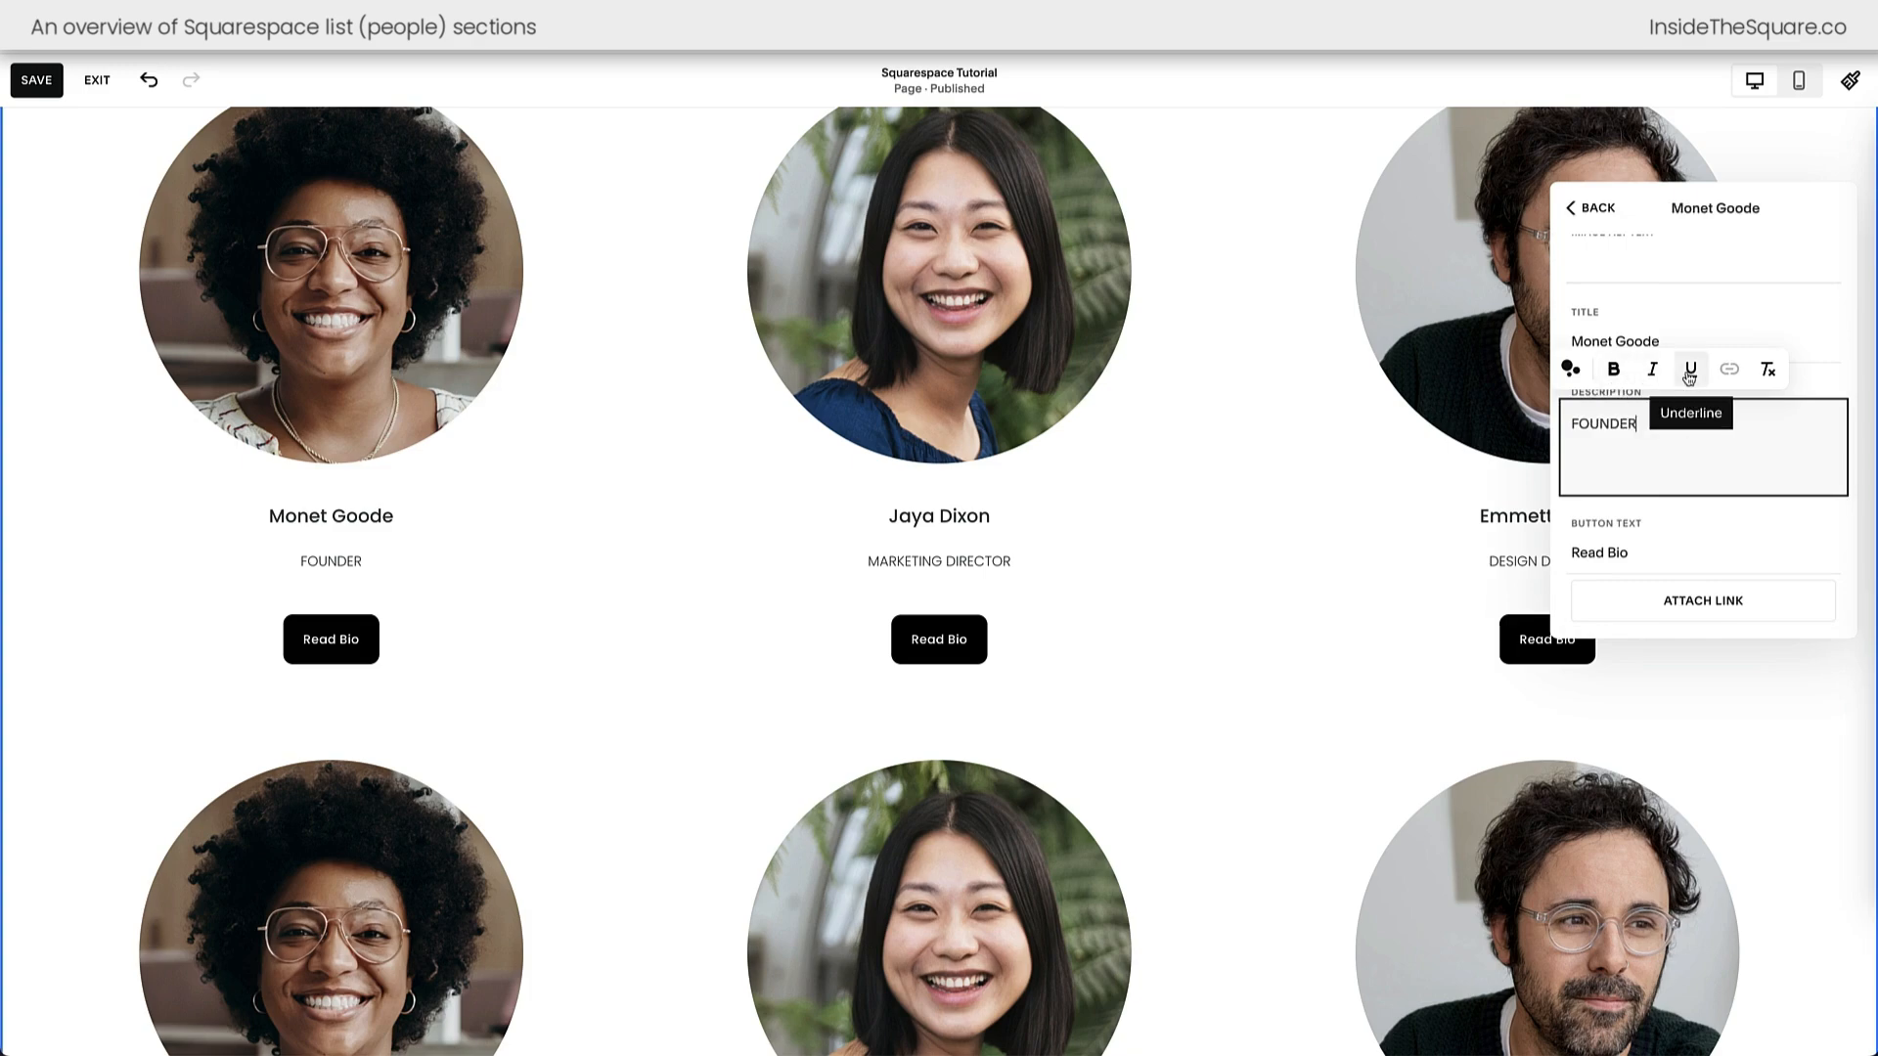
{"action": "left_click_drag", "start_coordinate": [1643, 425], "coordinate": [1549, 430]}
{"action": "left_click", "coordinate": [1666, 412]}
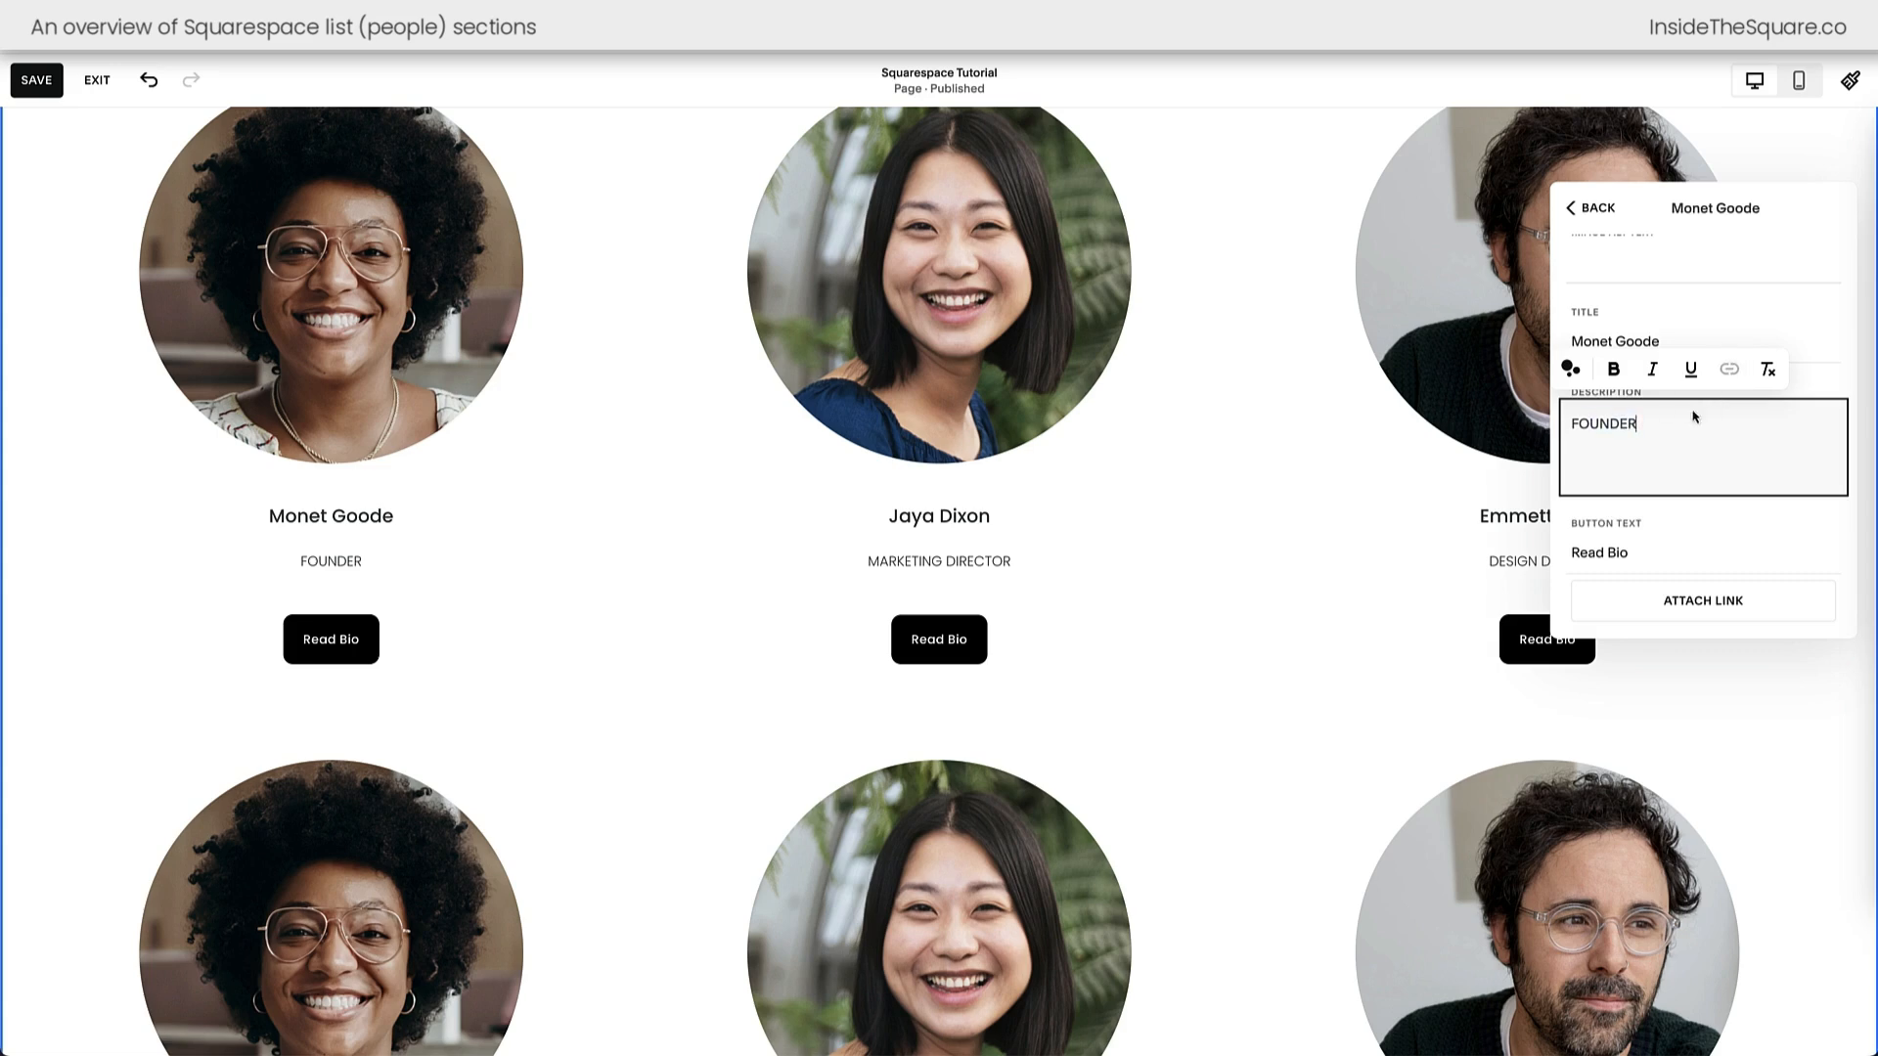
{"action": "left_click_drag", "start_coordinate": [1671, 422], "coordinate": [1572, 424]}
{"action": "left_click", "coordinate": [1700, 428]}
{"action": "left_click", "coordinate": [1586, 209]}
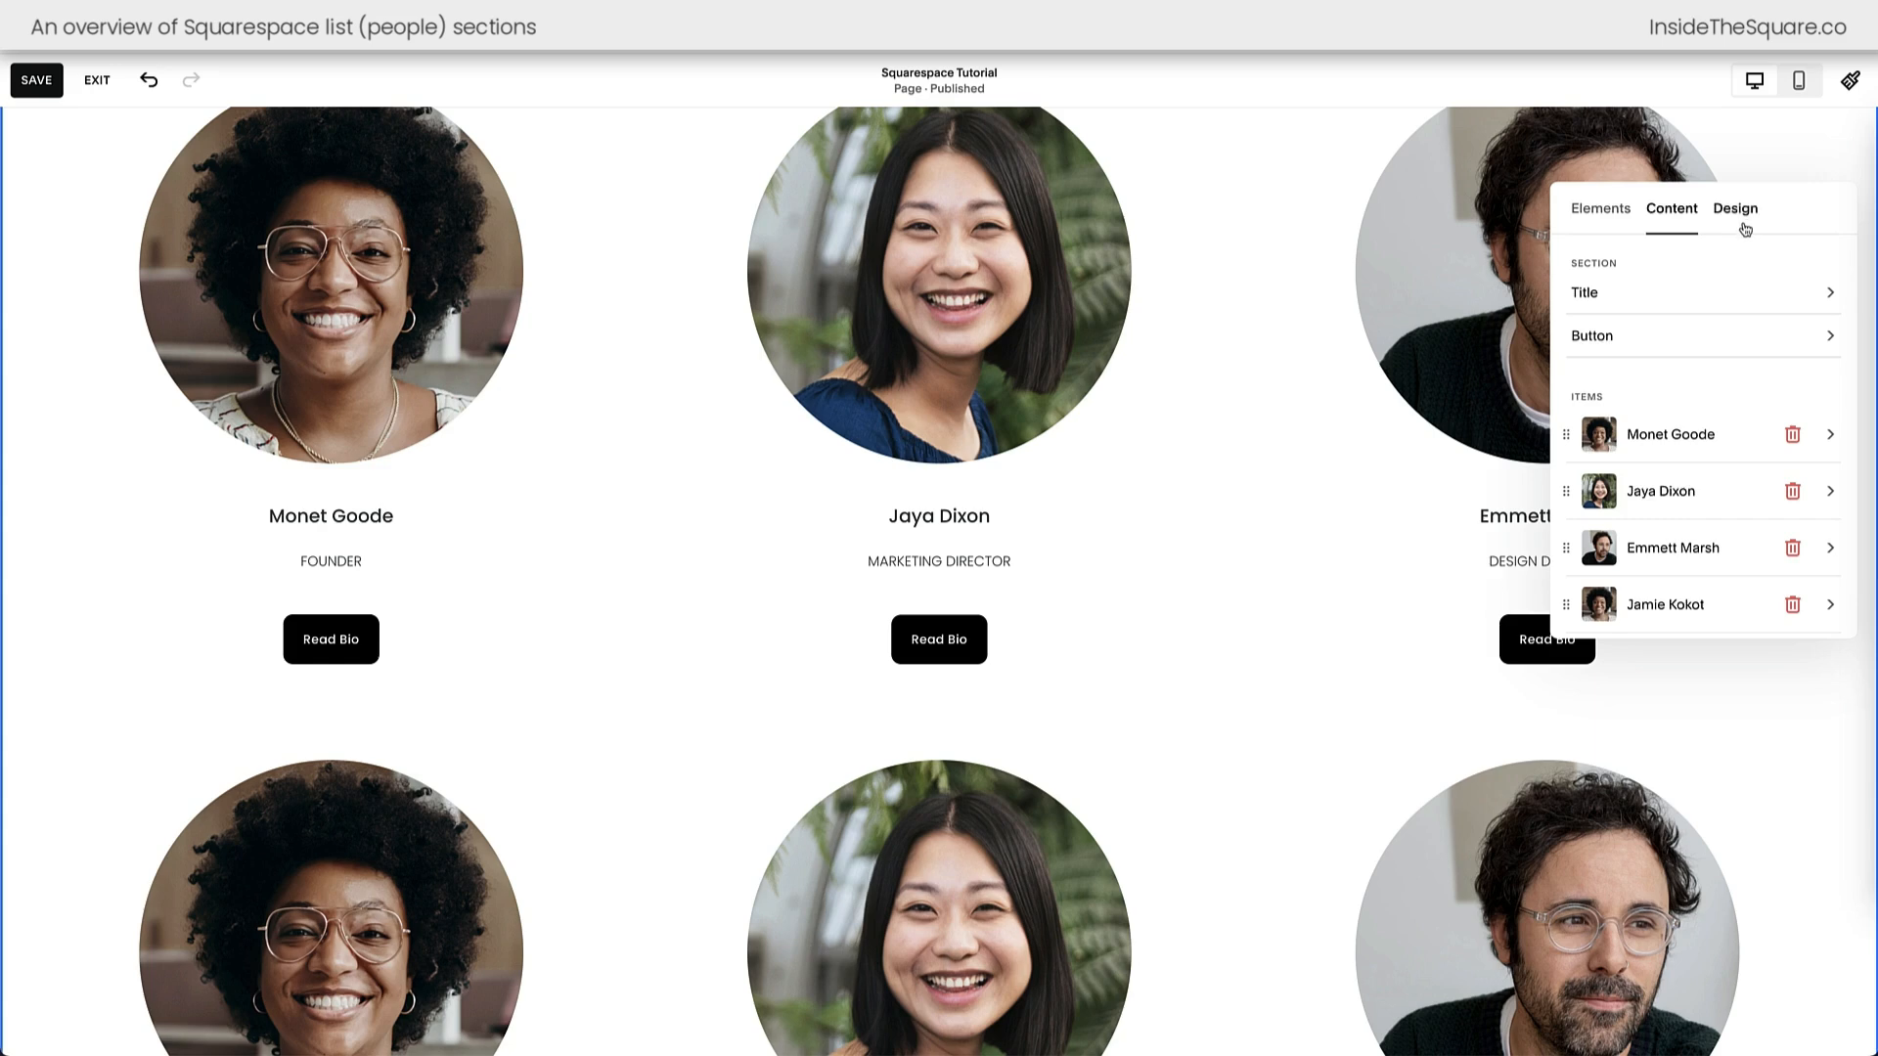
- Try the Banner Slideshow and Carousel designs on the people section, return it to Simple List, and look over the layout
{"action": "left_click", "coordinate": [1737, 209]}
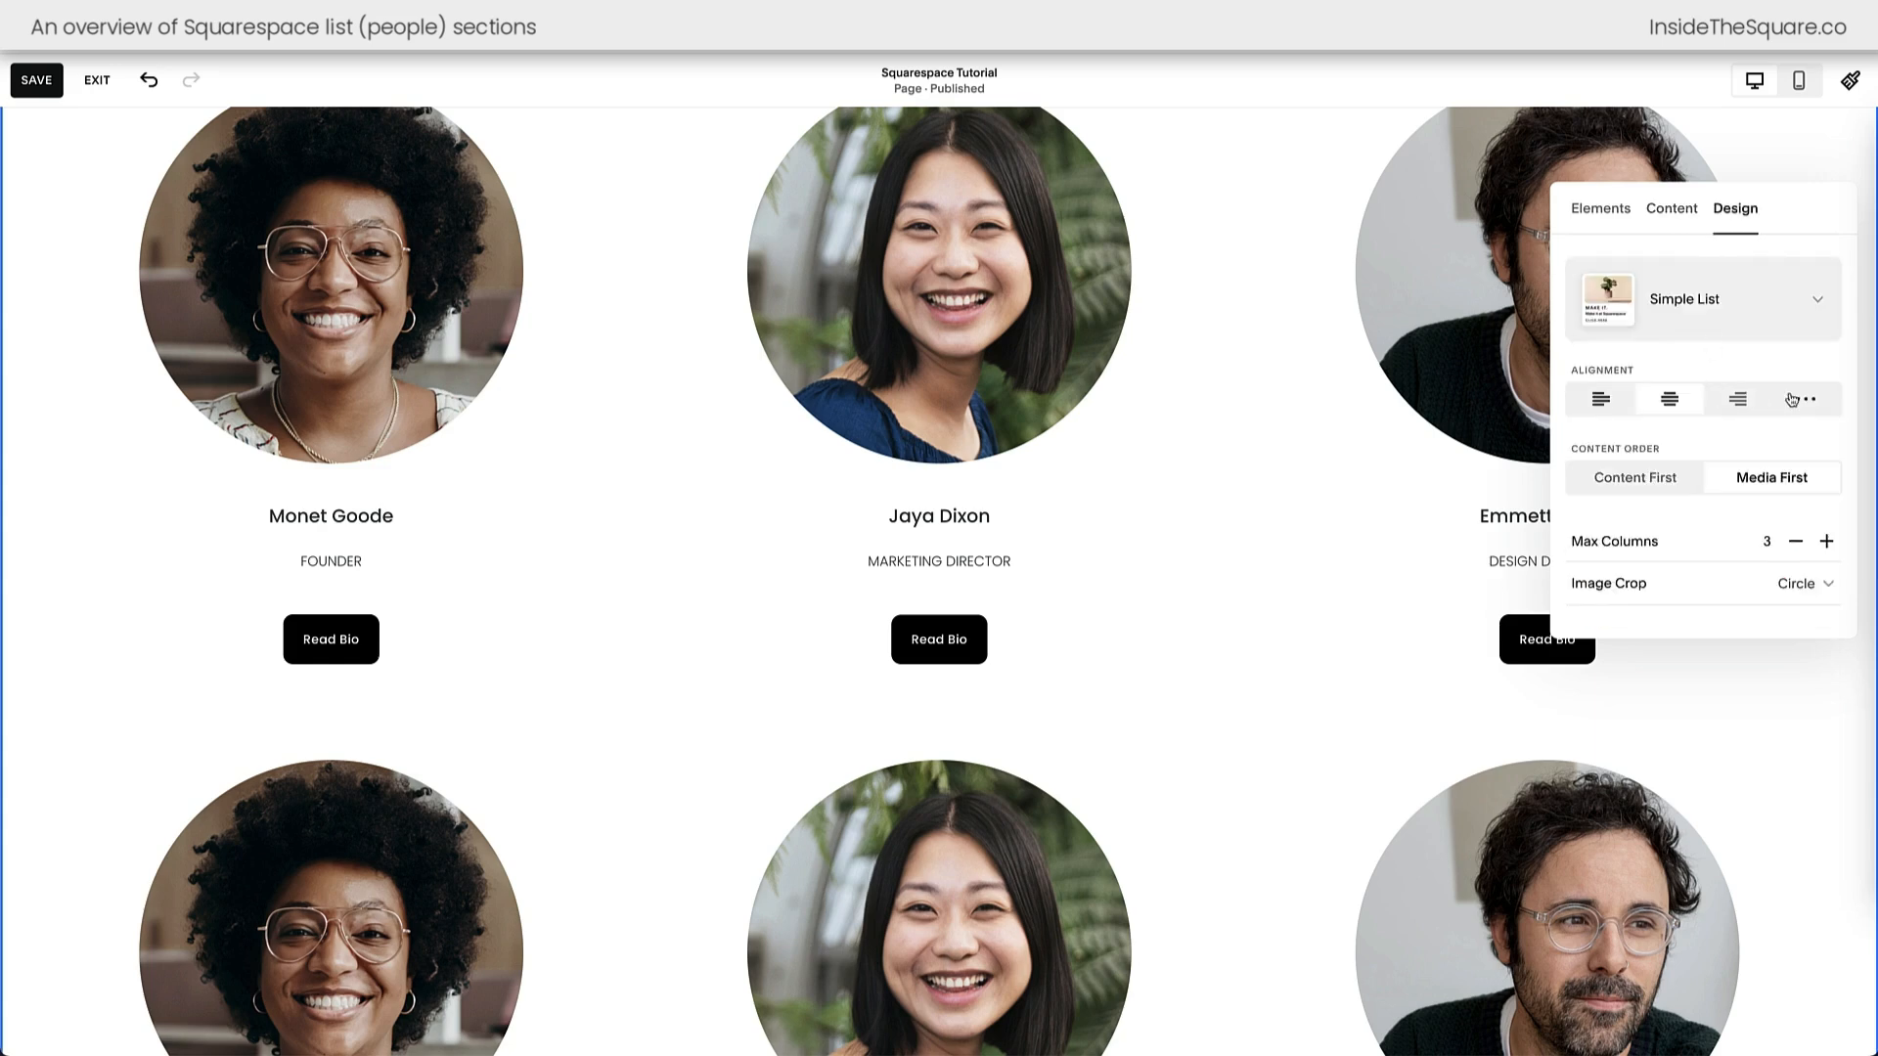
{"action": "left_click", "coordinate": [1750, 328]}
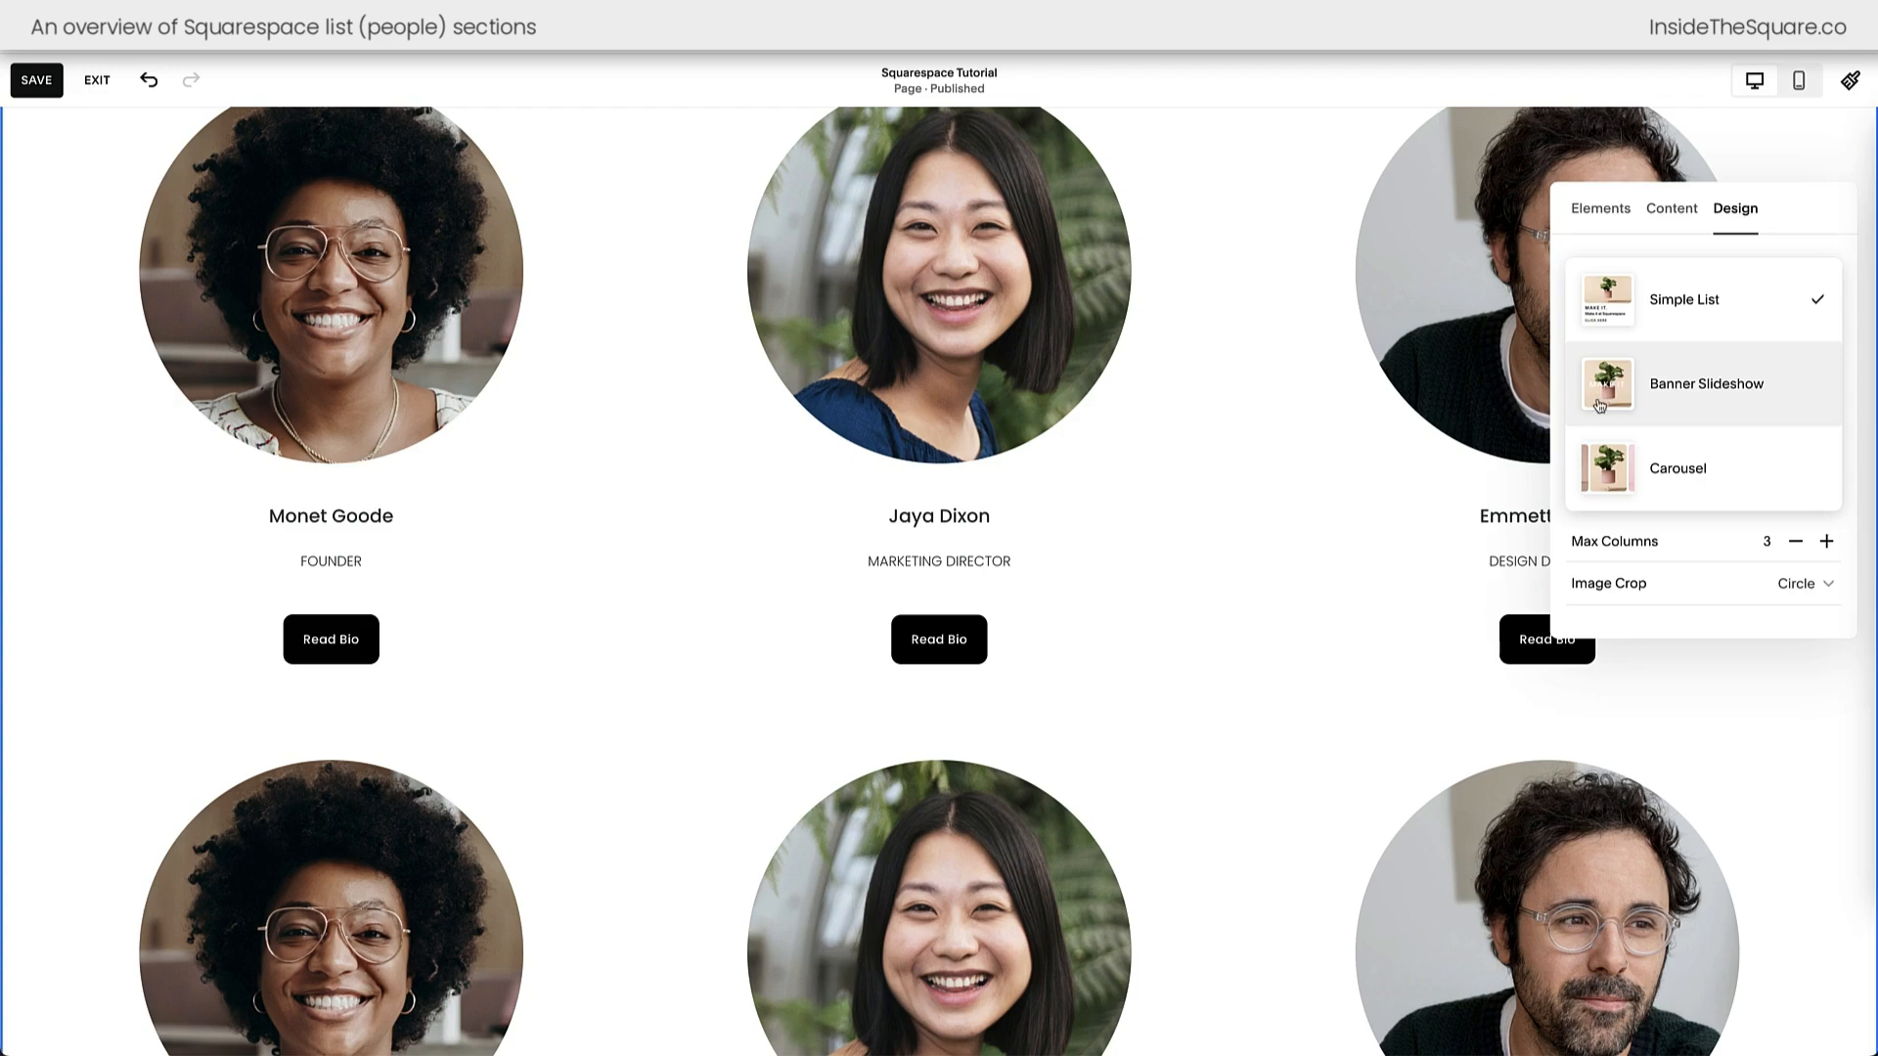
{"action": "left_click", "coordinate": [1669, 411]}
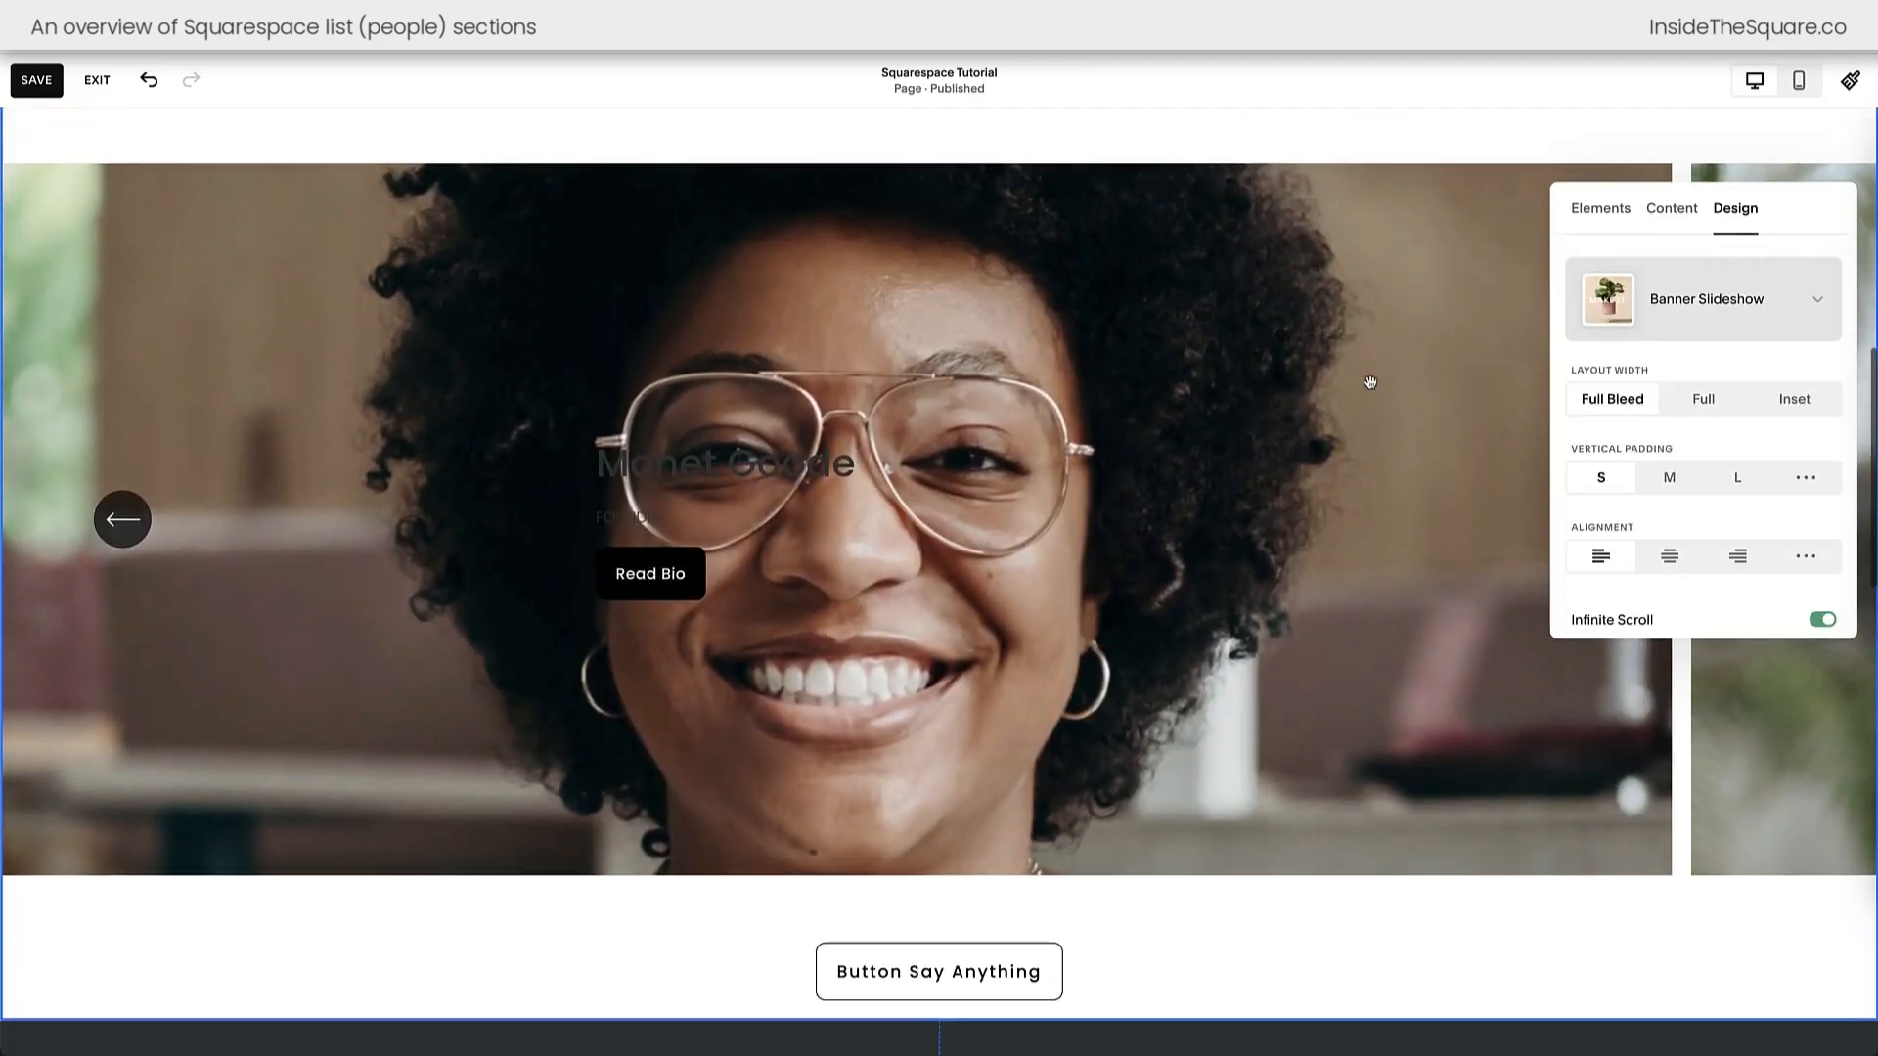
{"action": "left_click", "coordinate": [1753, 330]}
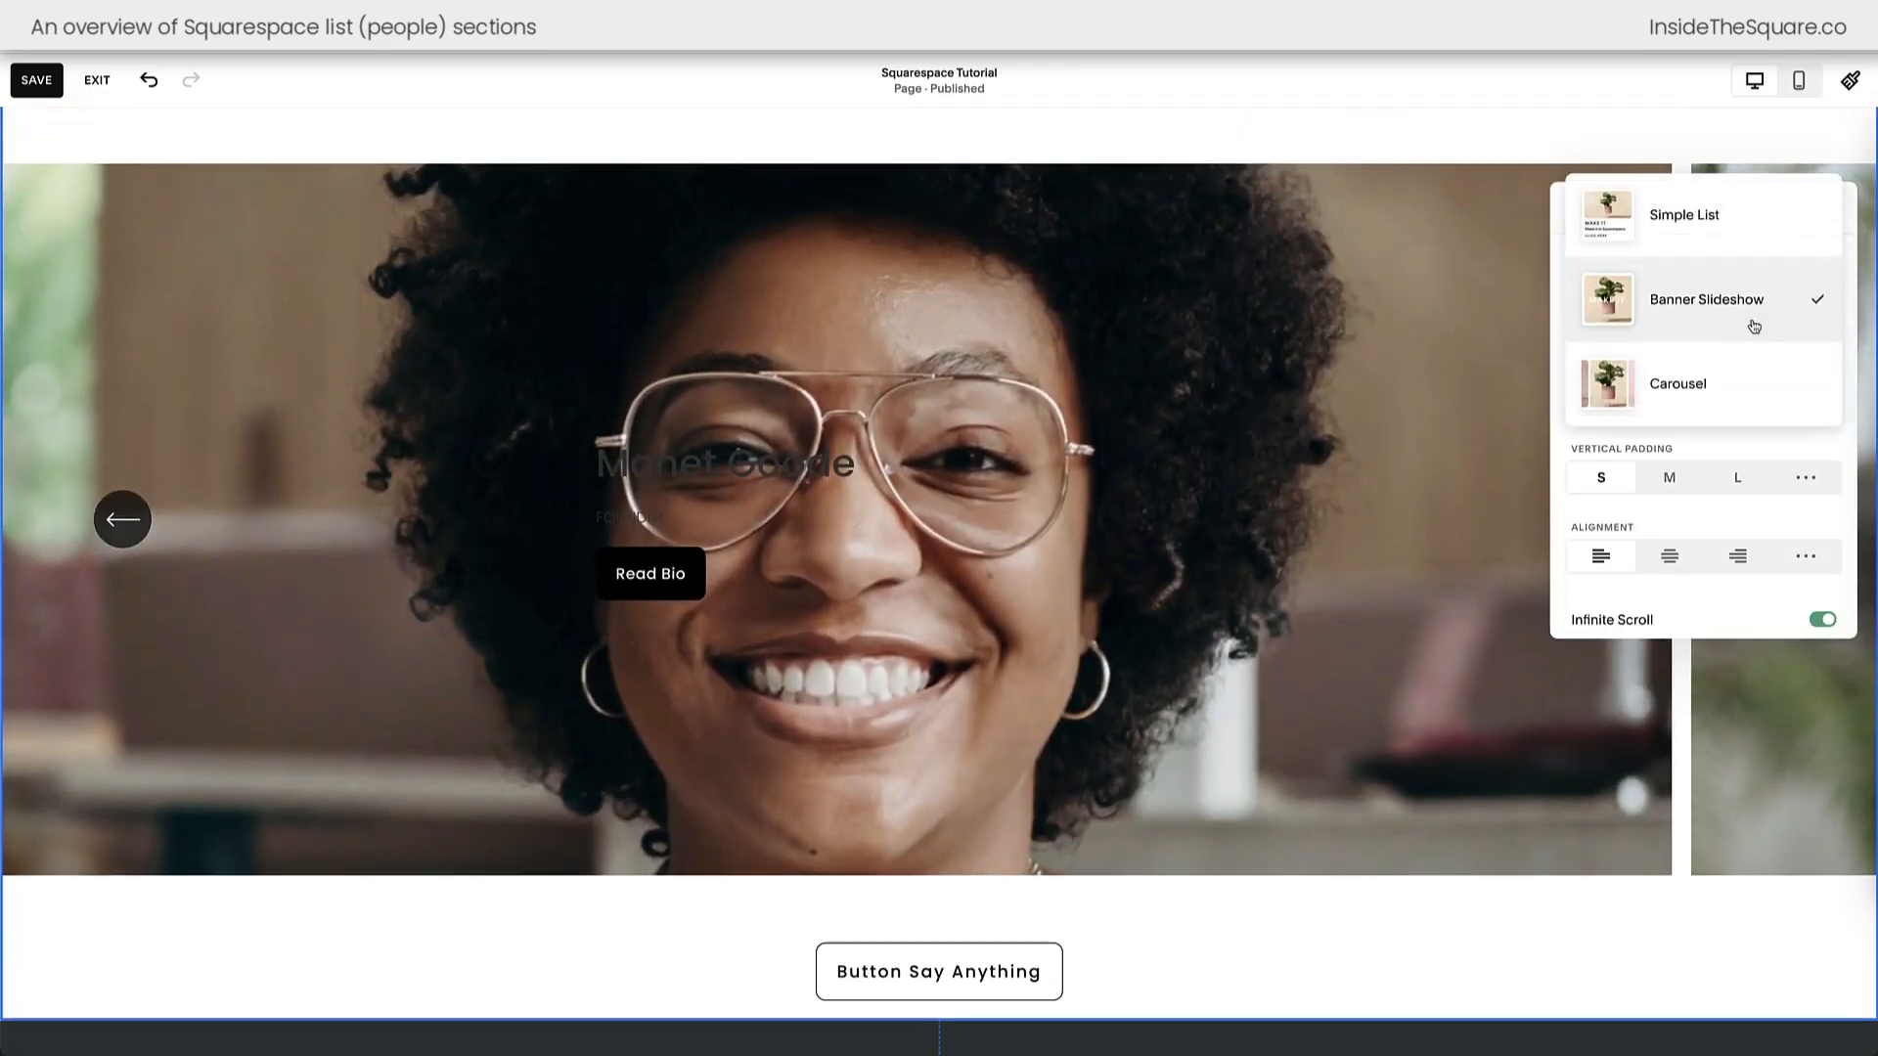
{"action": "left_click", "coordinate": [1728, 413]}
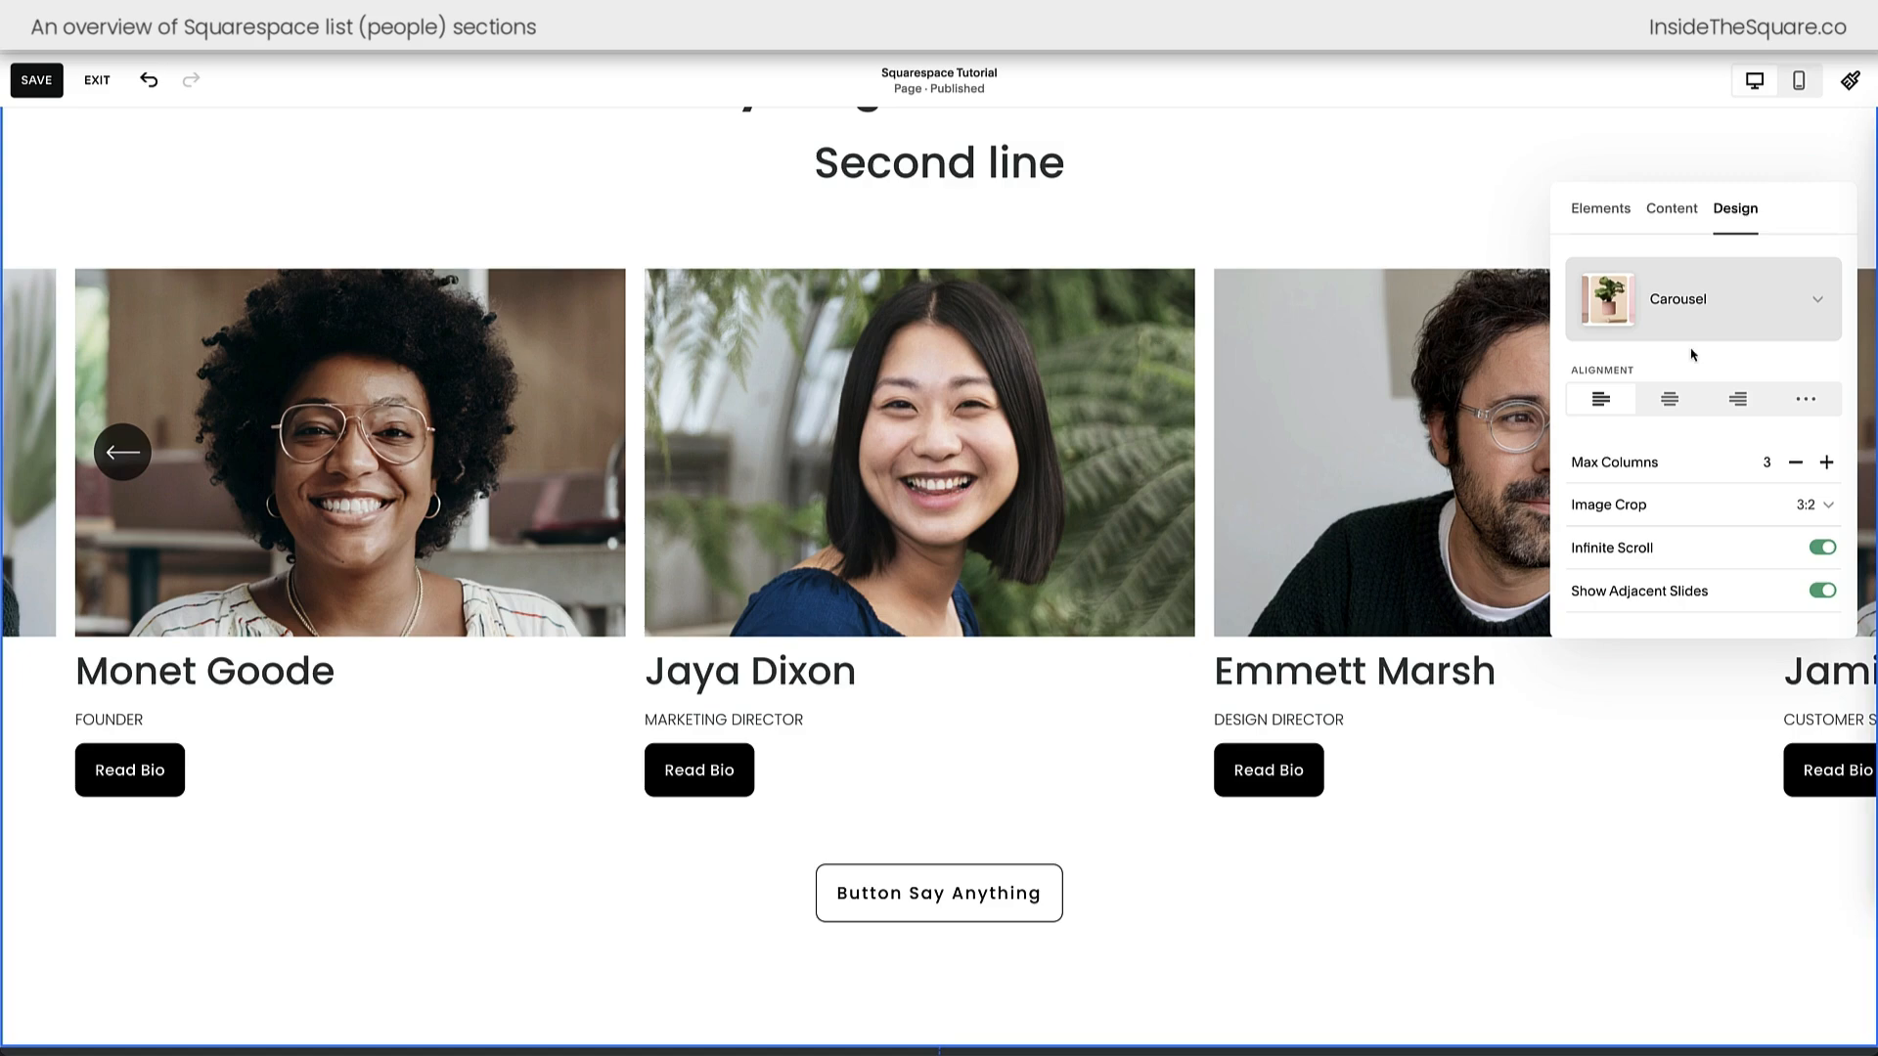
{"action": "left_click", "coordinate": [1689, 314]}
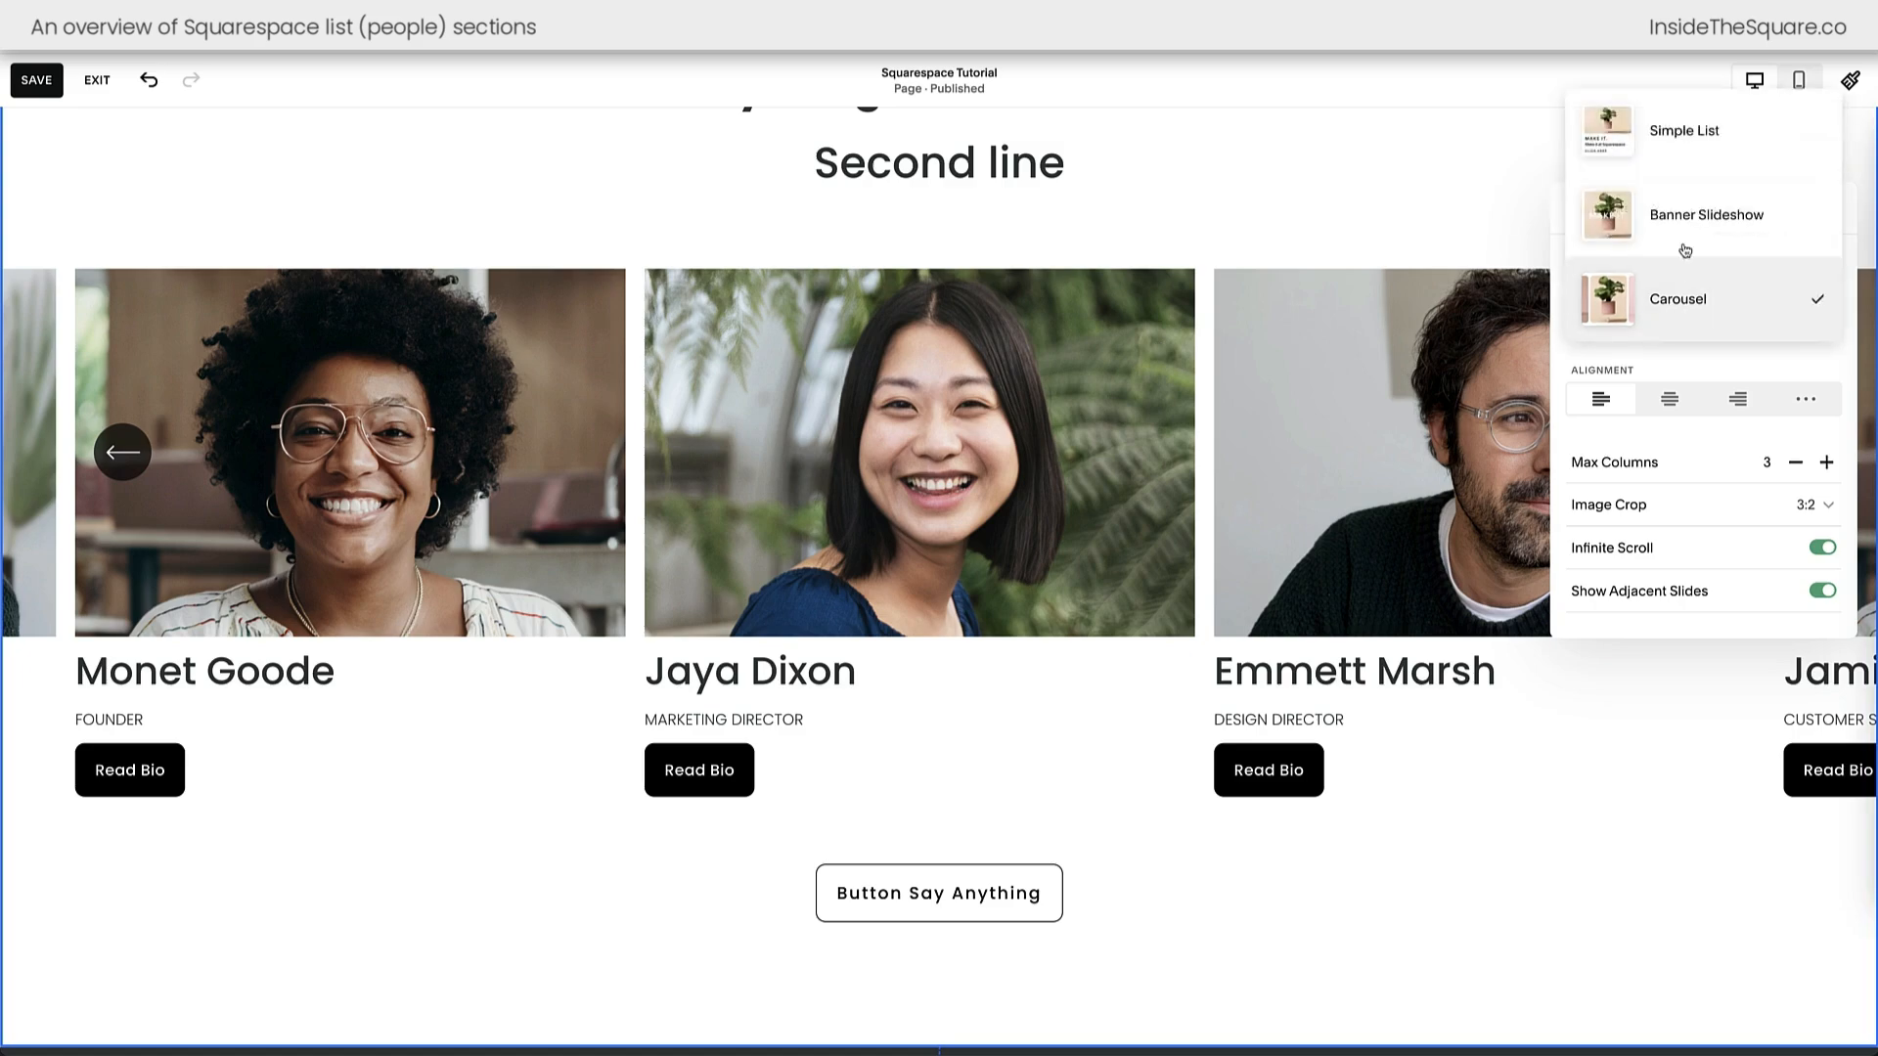
{"action": "left_click", "coordinate": [1680, 132]}
{"action": "scroll", "coordinate": [1264, 554], "scroll_direction": "down", "scroll_amount": 6}
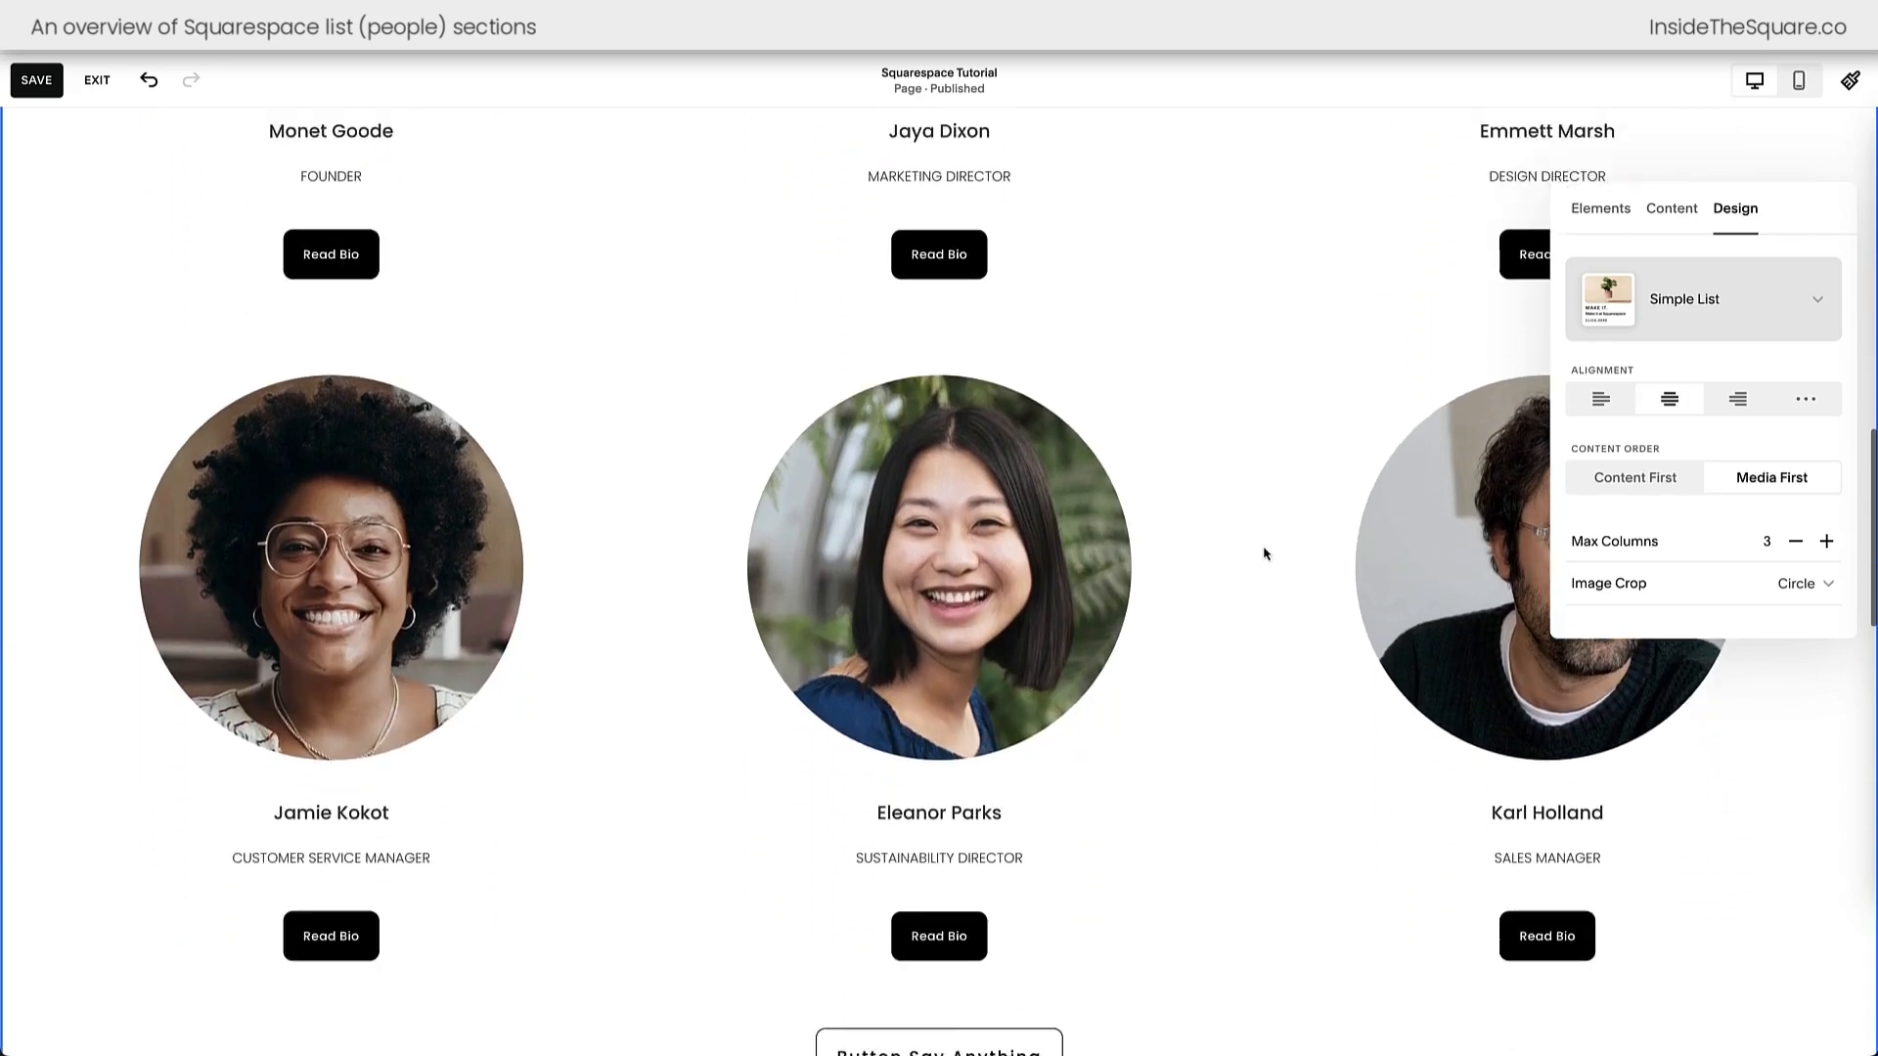
{"action": "scroll", "coordinate": [1264, 554], "scroll_direction": "up", "scroll_amount": 4}
{"action": "scroll", "coordinate": [1264, 553], "scroll_direction": "up", "scroll_amount": 1}
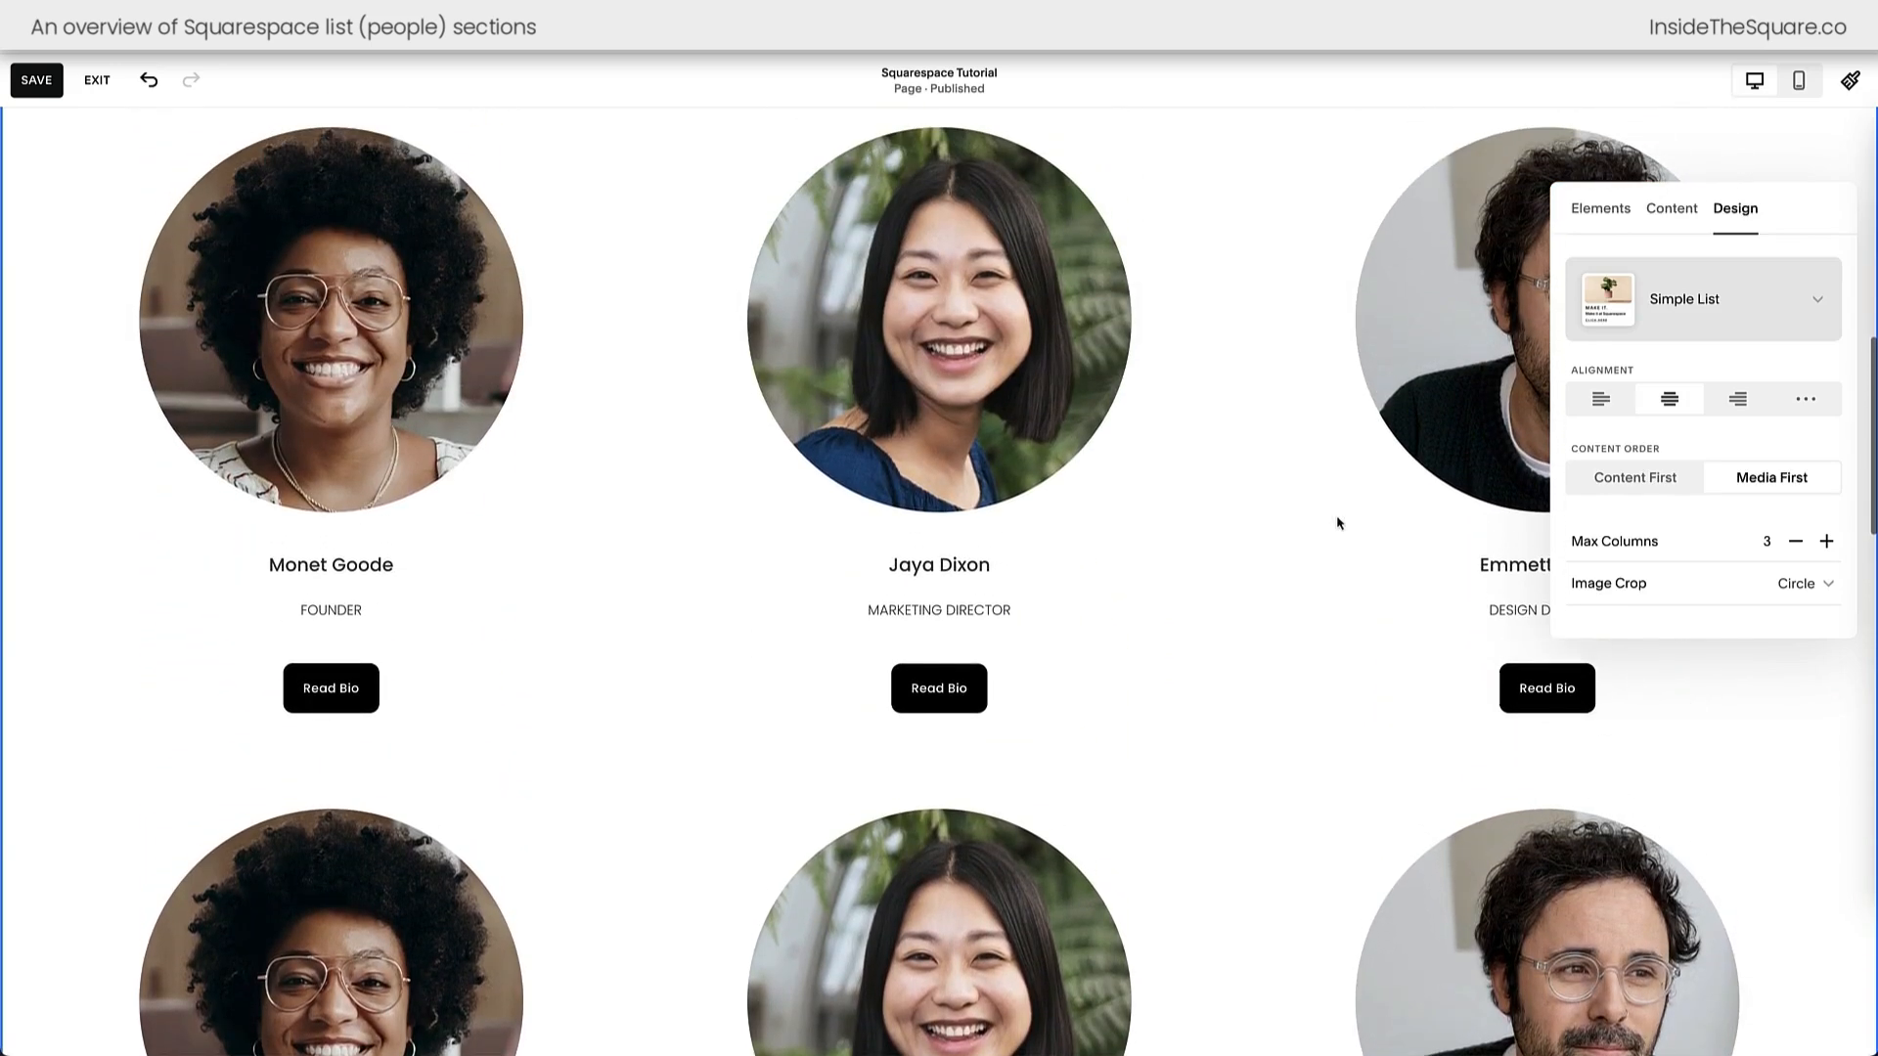
- Preview the Banner Slideshow design again and set the people section's design to Carousel
{"action": "left_click", "coordinate": [1693, 313]}
{"action": "left_click", "coordinate": [1707, 411]}
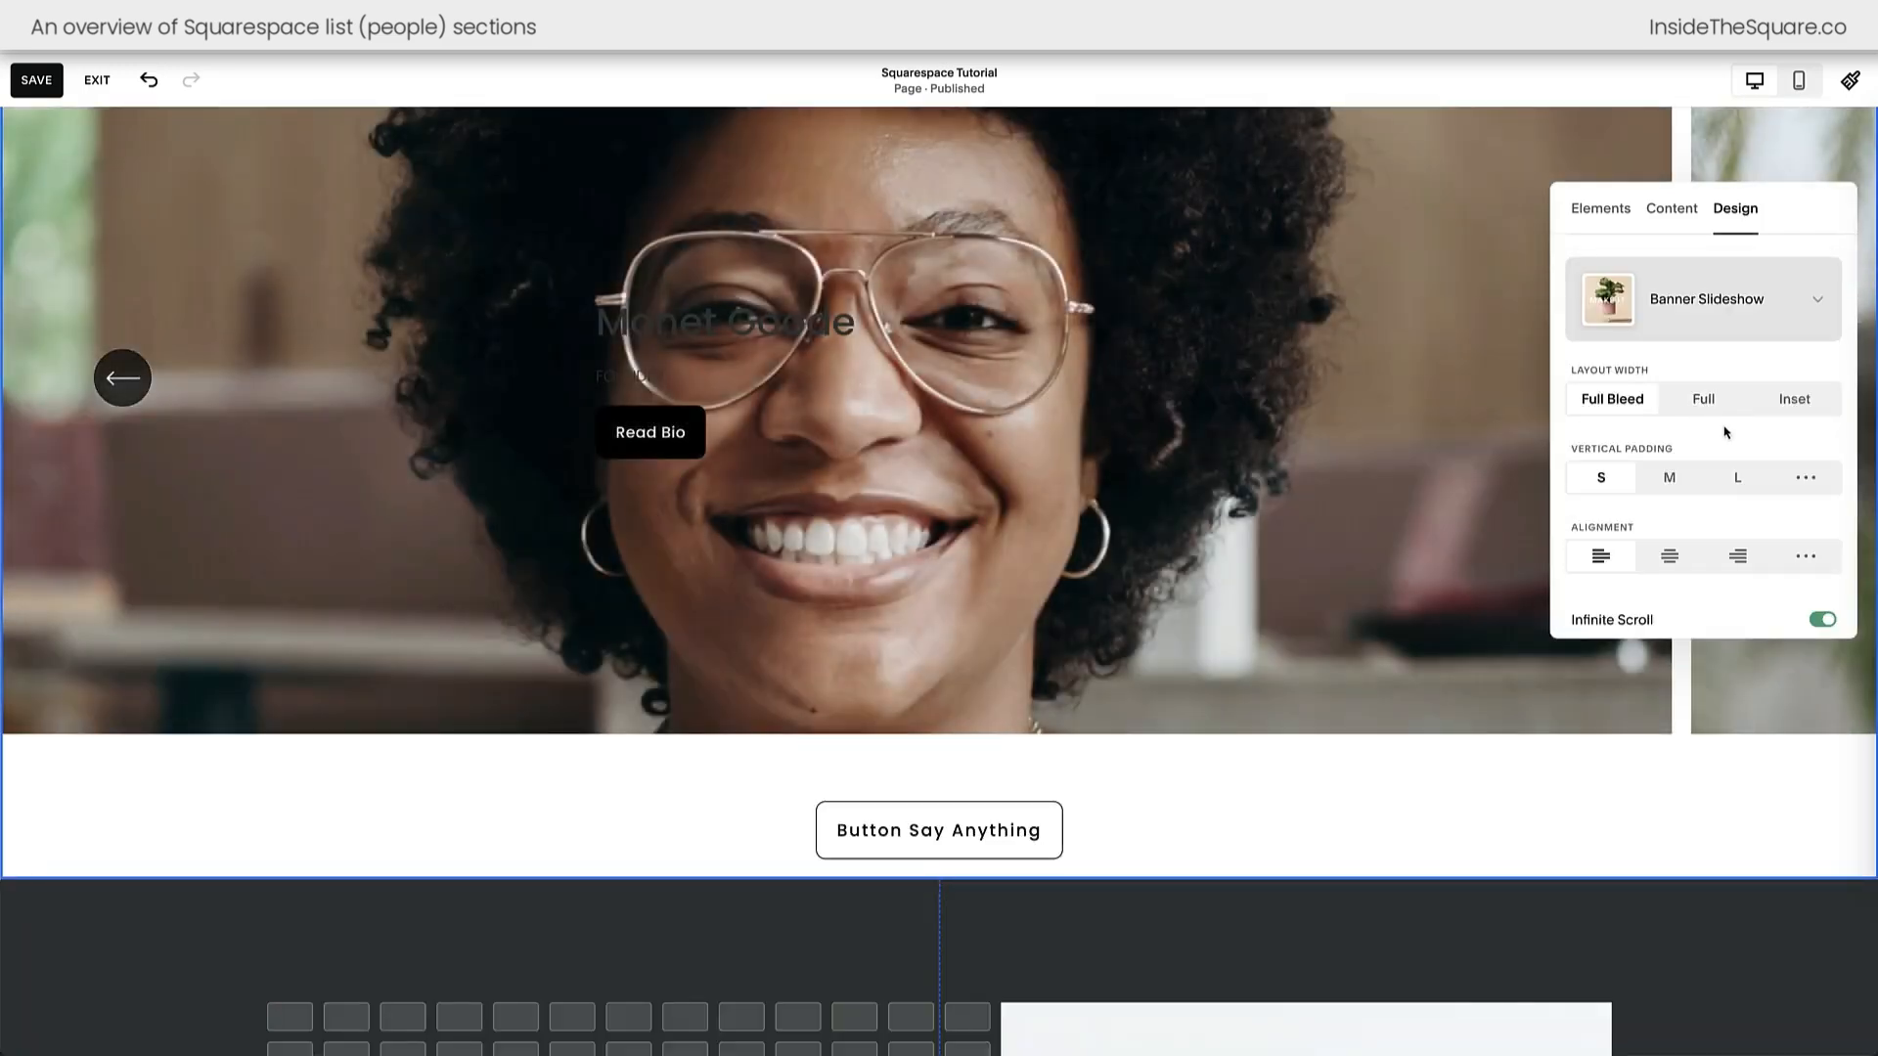
{"action": "left_click", "coordinate": [1727, 325]}
{"action": "left_click", "coordinate": [1626, 405]}
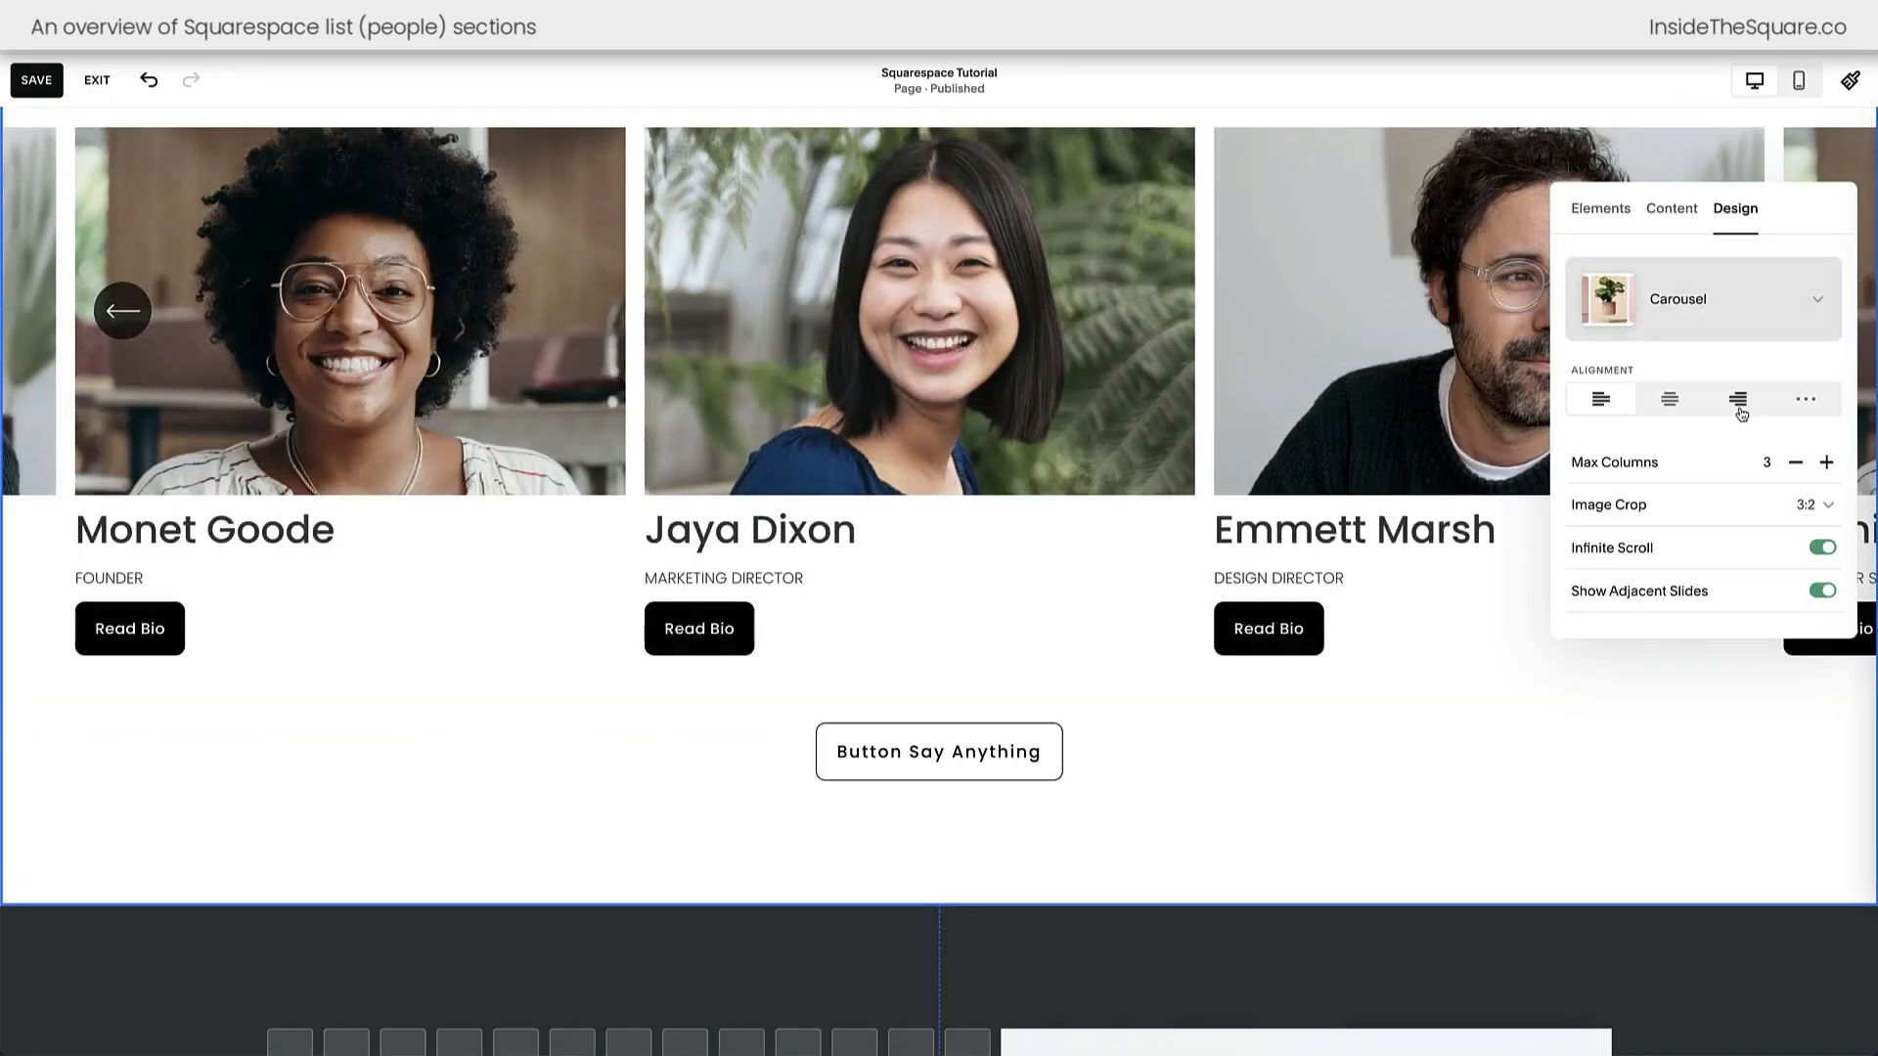
- Raise the carousel's maximum columns to 6 and reduce them to 2
{"action": "scroll", "coordinate": [1485, 505], "scroll_direction": "up", "scroll_amount": 1}
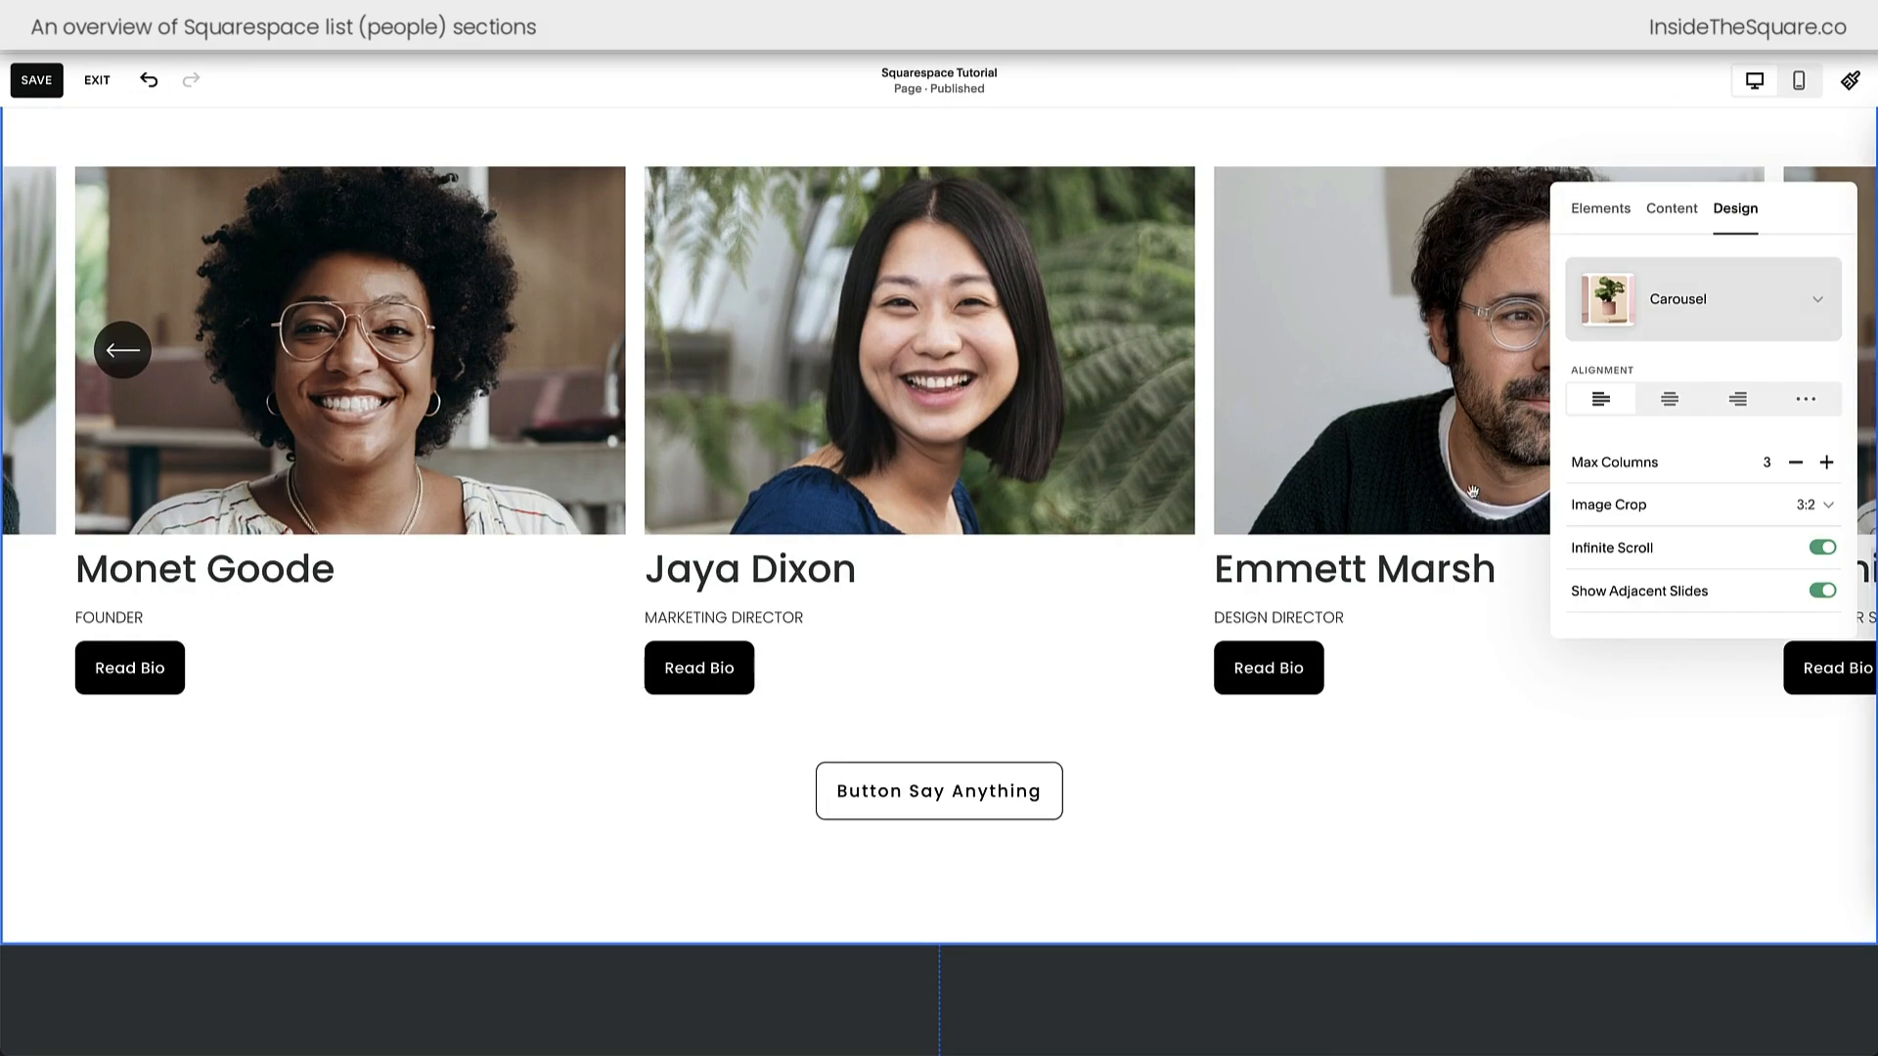
{"action": "left_click", "coordinate": [1827, 464]}
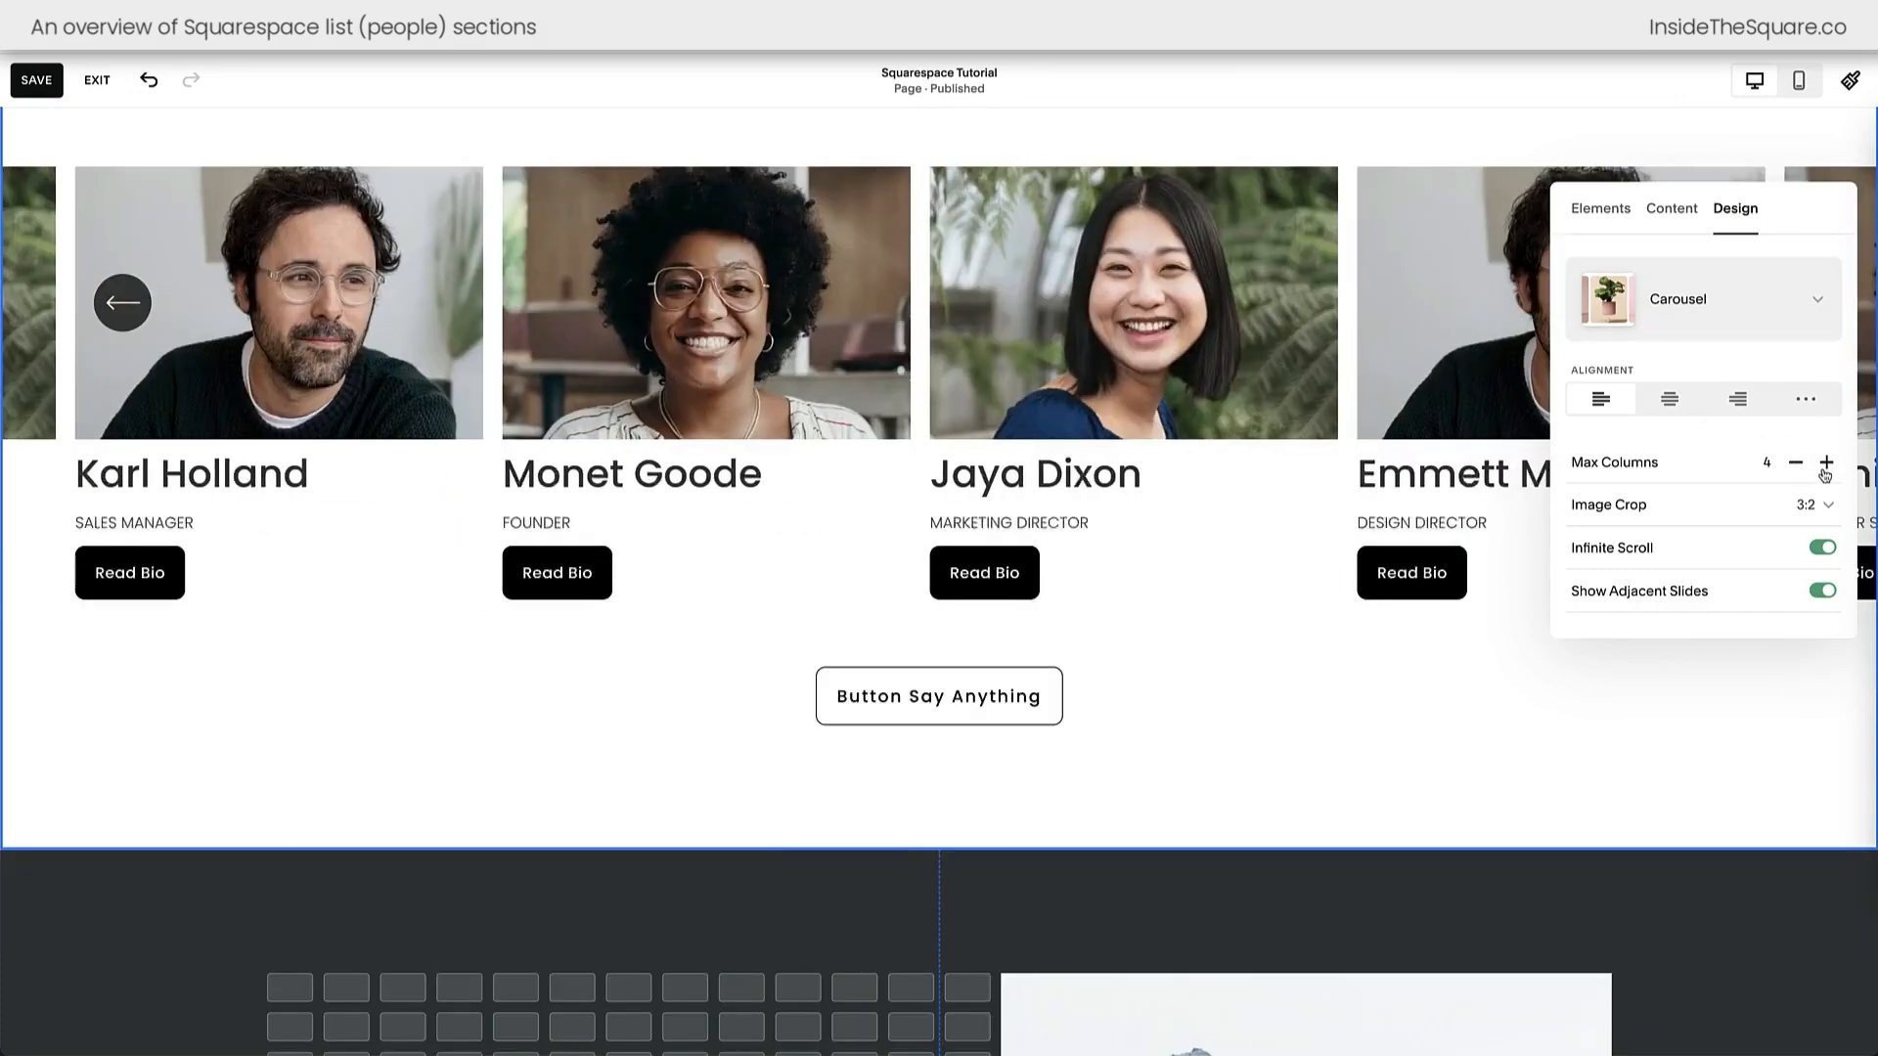
{"action": "left_click", "coordinate": [1827, 464]}
{"action": "left_click", "coordinate": [1828, 464]}
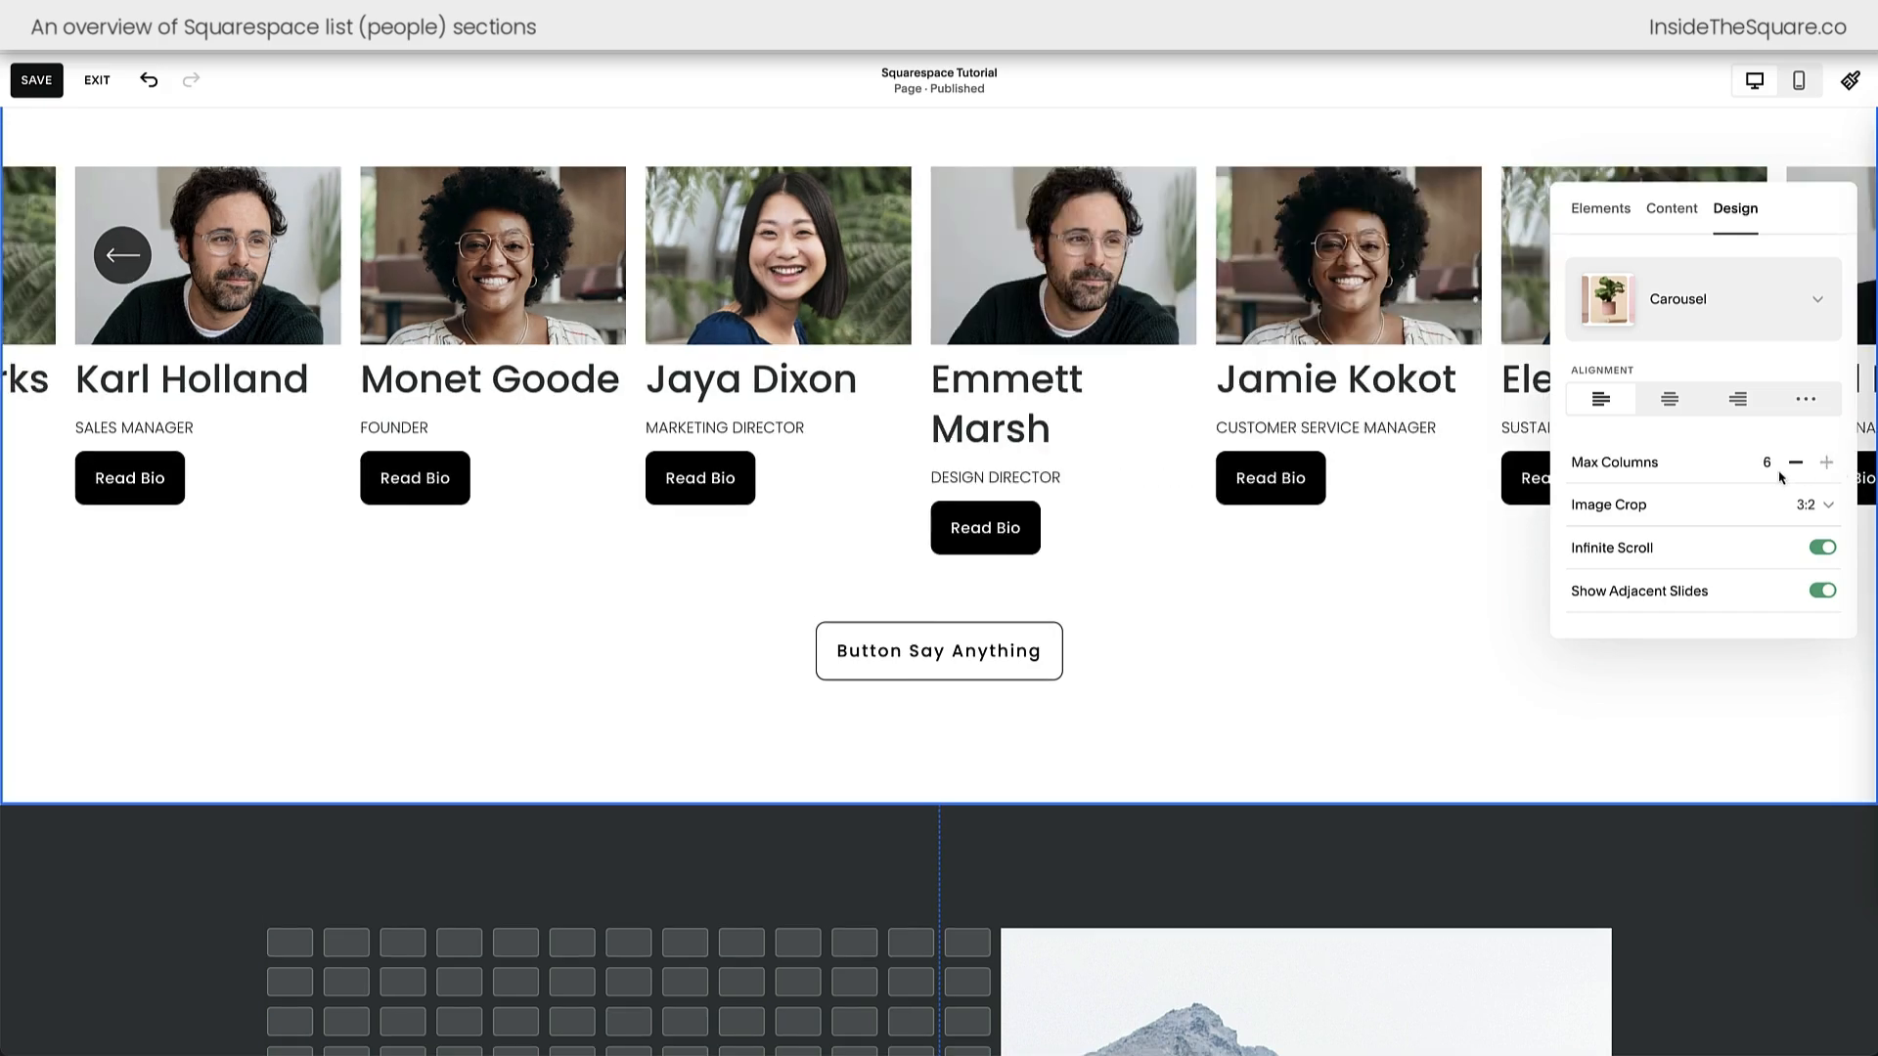
{"action": "left_click", "coordinate": [1797, 466]}
{"action": "left_click", "coordinate": [1797, 466]}
{"action": "left_click", "coordinate": [1796, 467]}
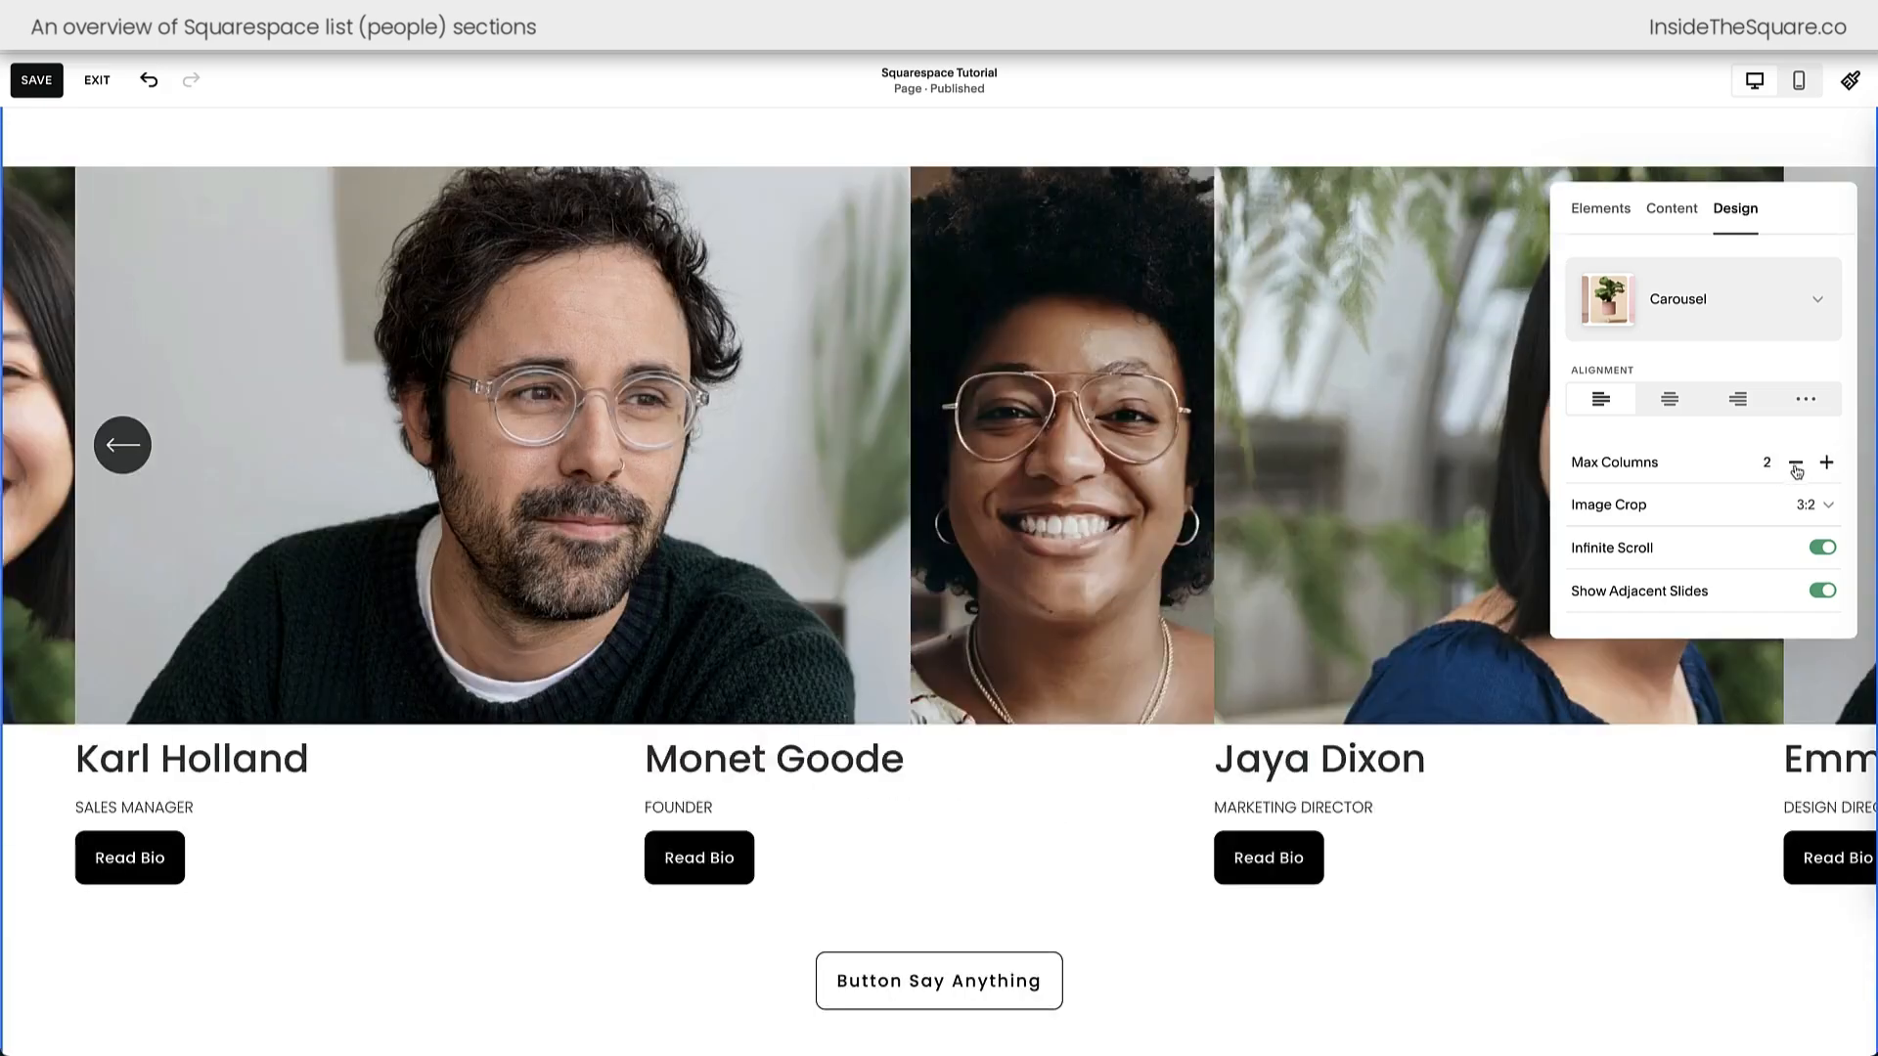
- Reduce the carousel's maximum columns to 1, raise them to 4, and set the image crop to 1:1
{"action": "left_click", "coordinate": [1795, 467]}
{"action": "left_click", "coordinate": [1790, 476]}
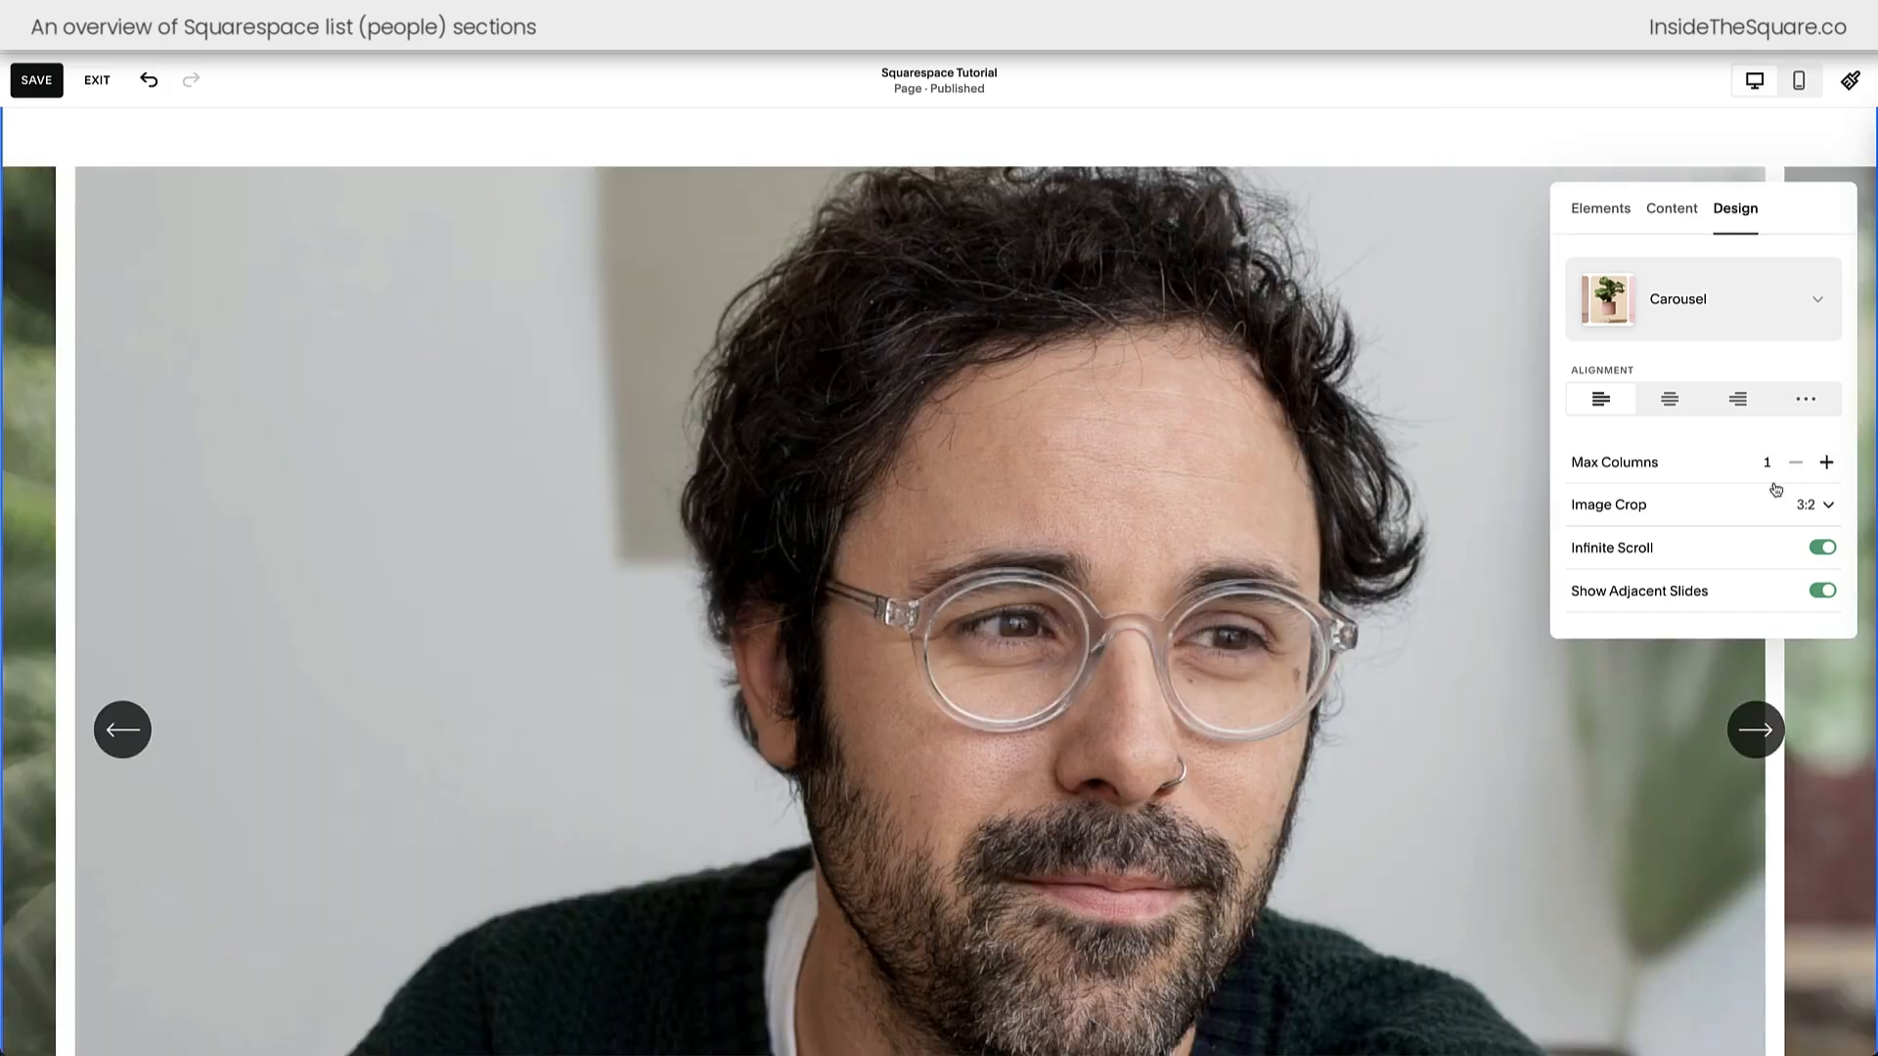
{"action": "left_click", "coordinate": [1829, 467]}
{"action": "left_click", "coordinate": [1828, 463]}
{"action": "left_click", "coordinate": [1828, 464]}
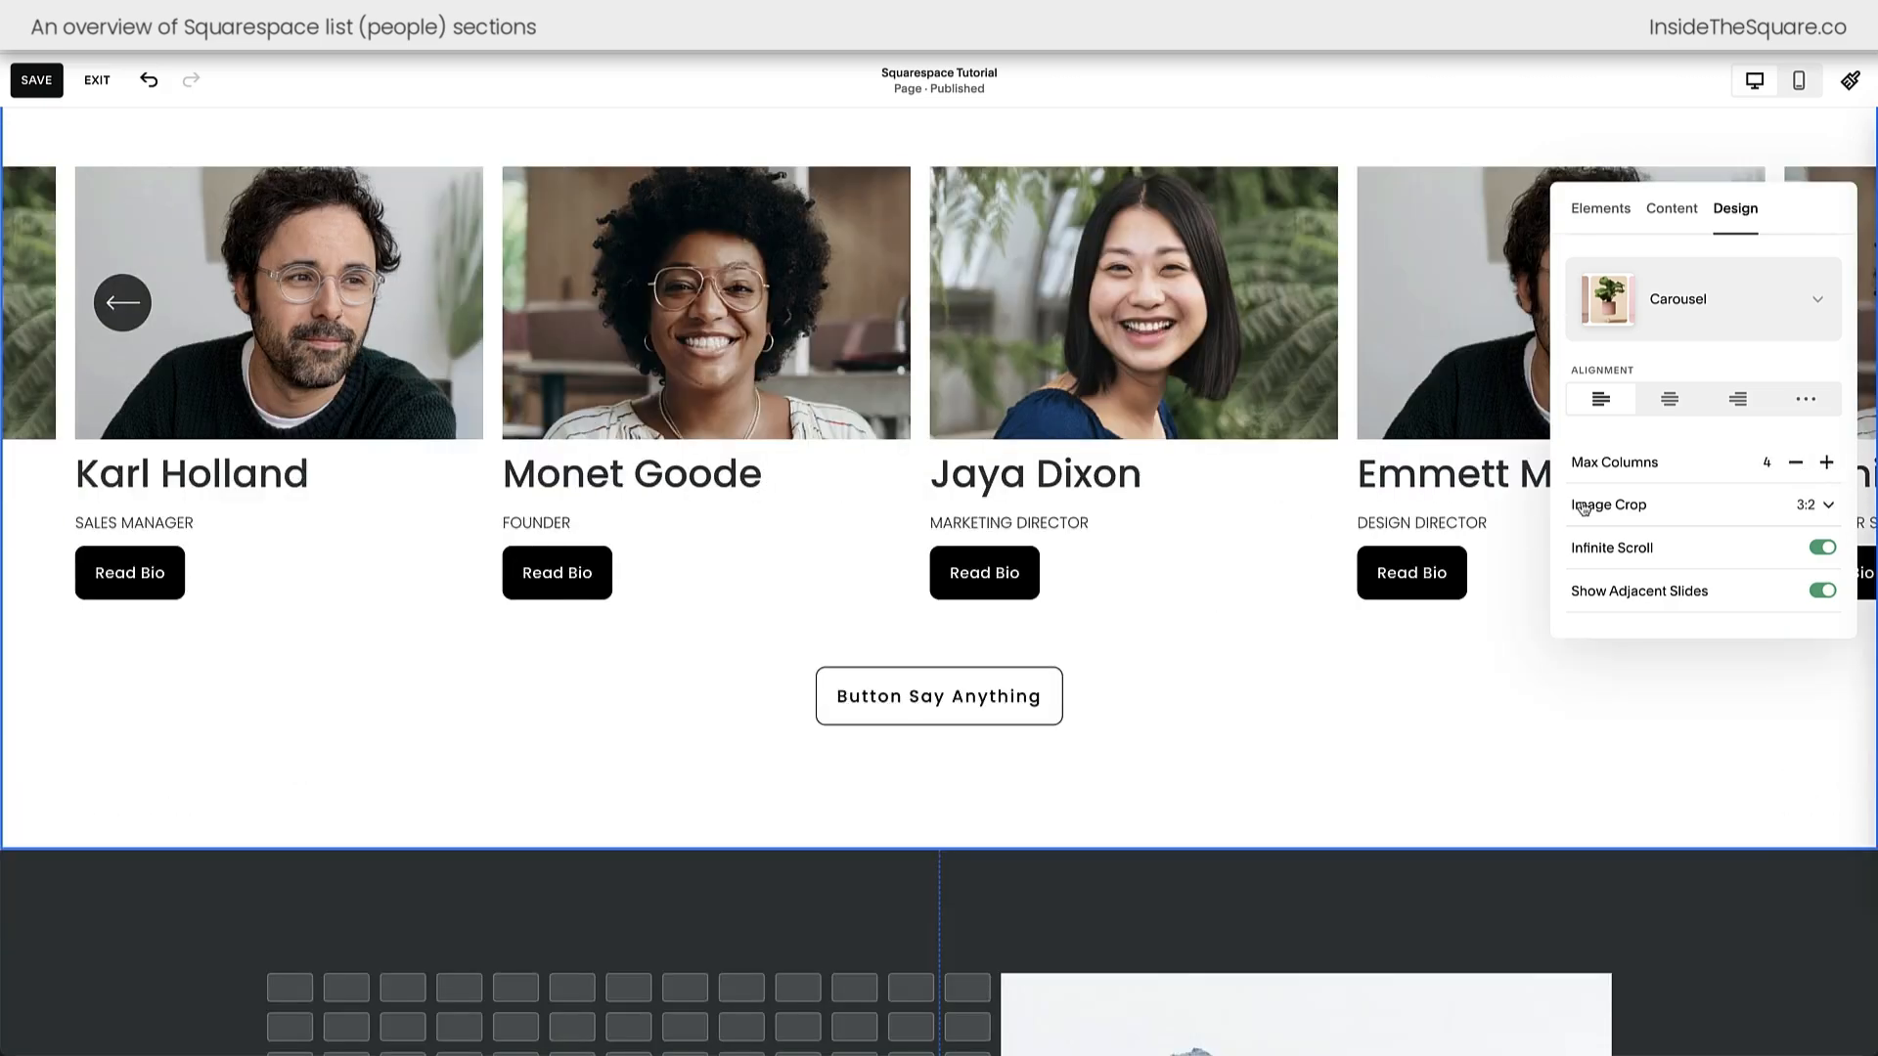
{"action": "left_click", "coordinate": [1768, 518]}
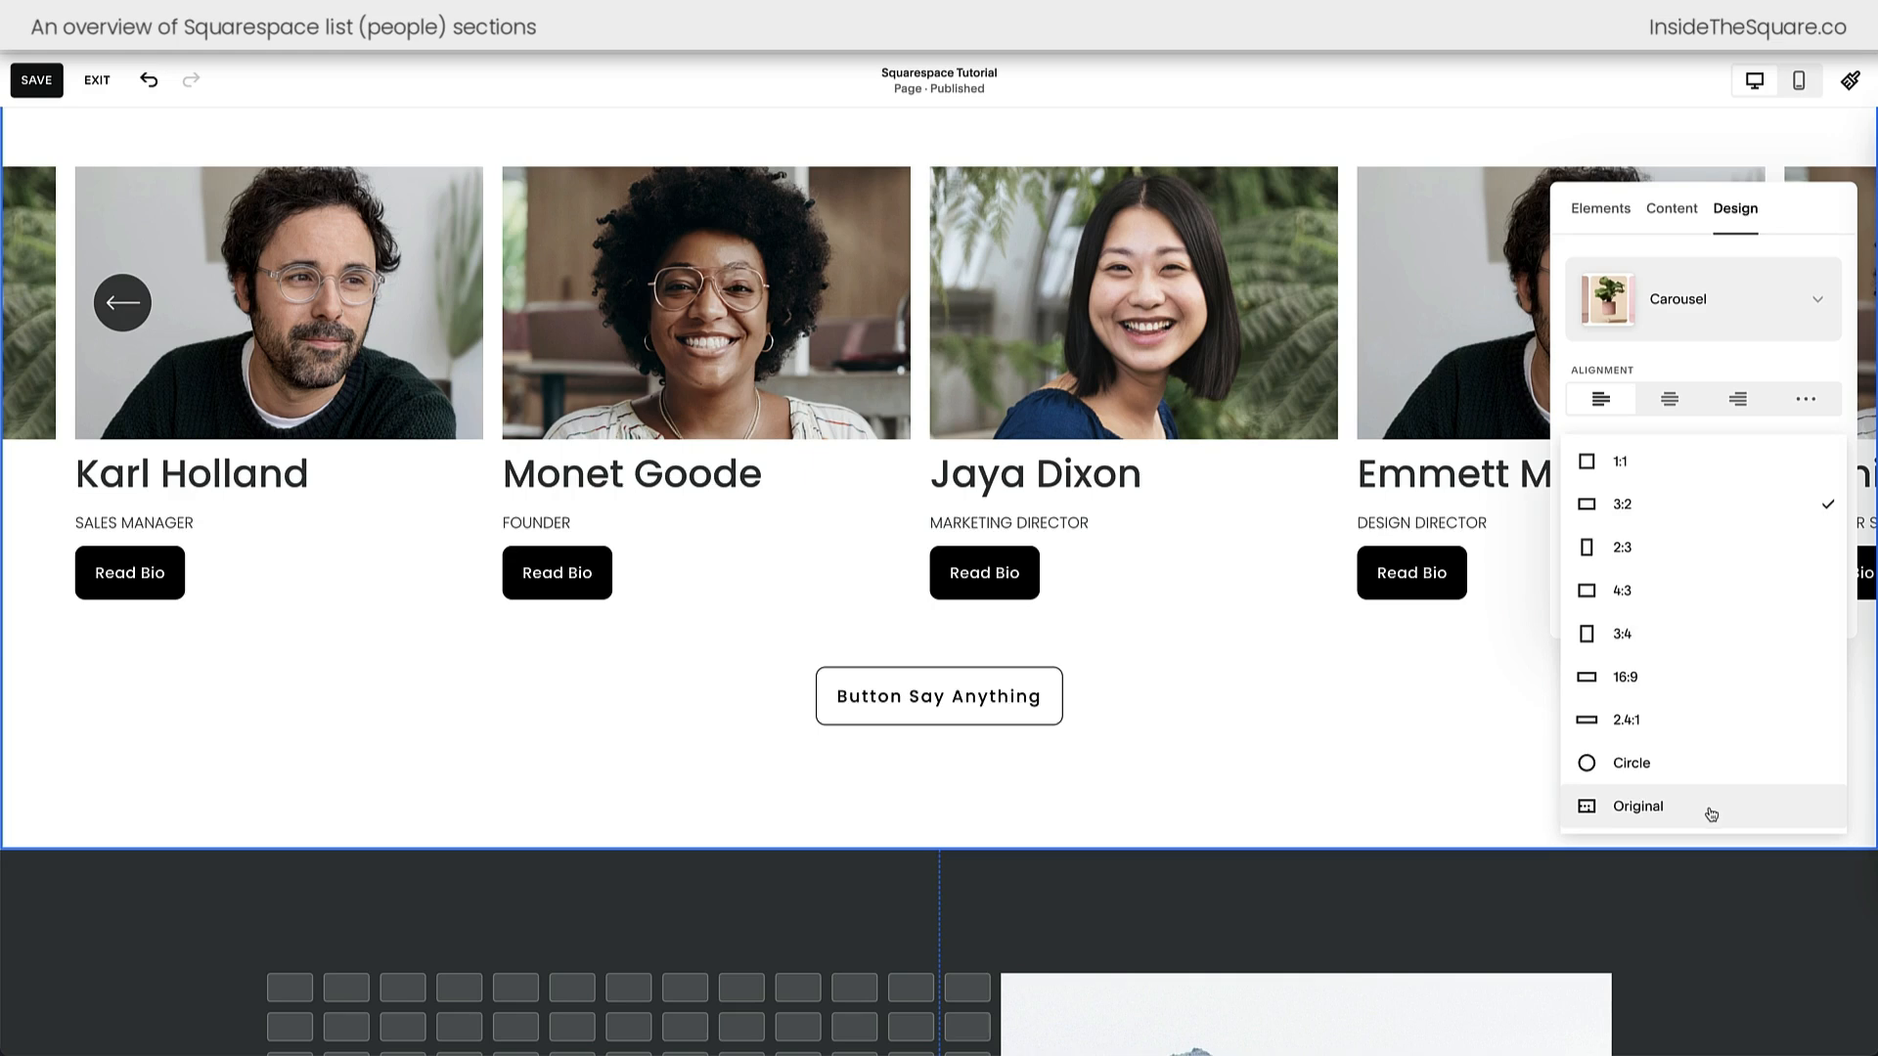
{"action": "left_click", "coordinate": [1680, 465]}
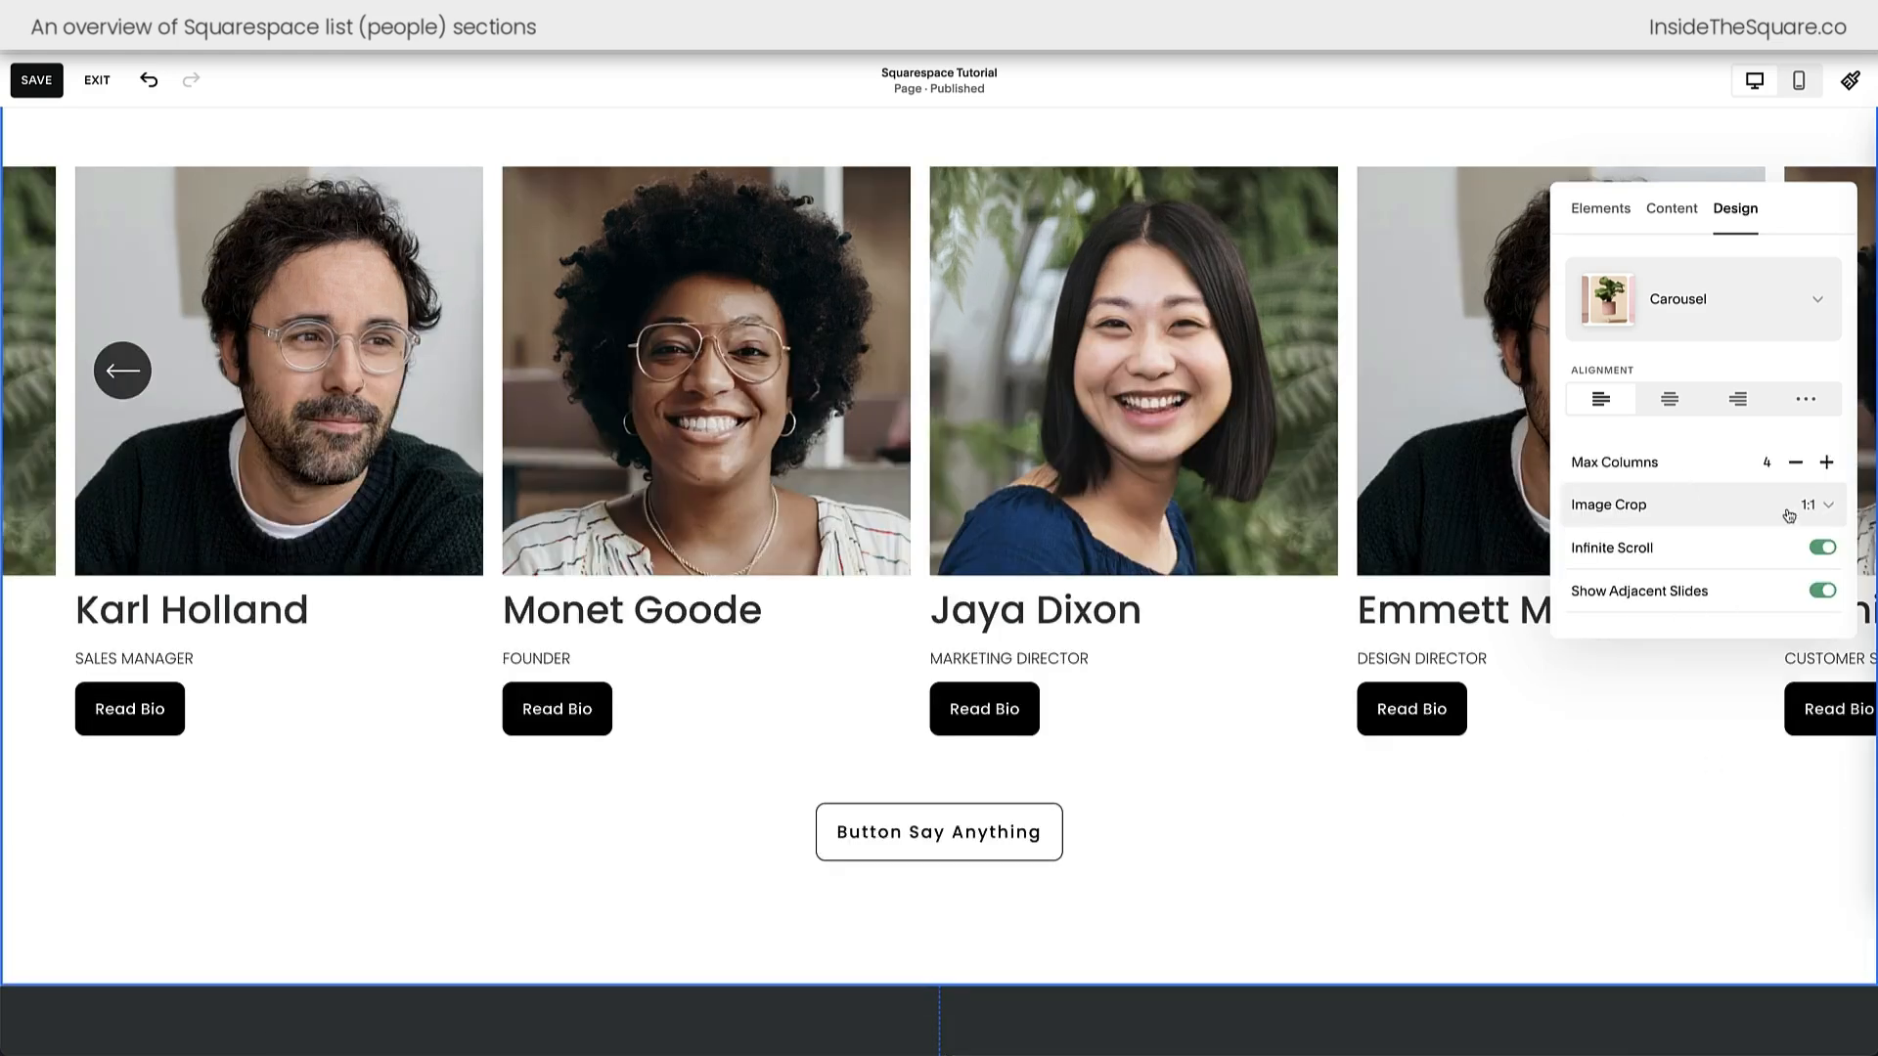
- Turn off infinite scroll for the carousel and page back to its first item
{"action": "scroll", "coordinate": [1708, 516], "scroll_direction": "down", "scroll_amount": 2}
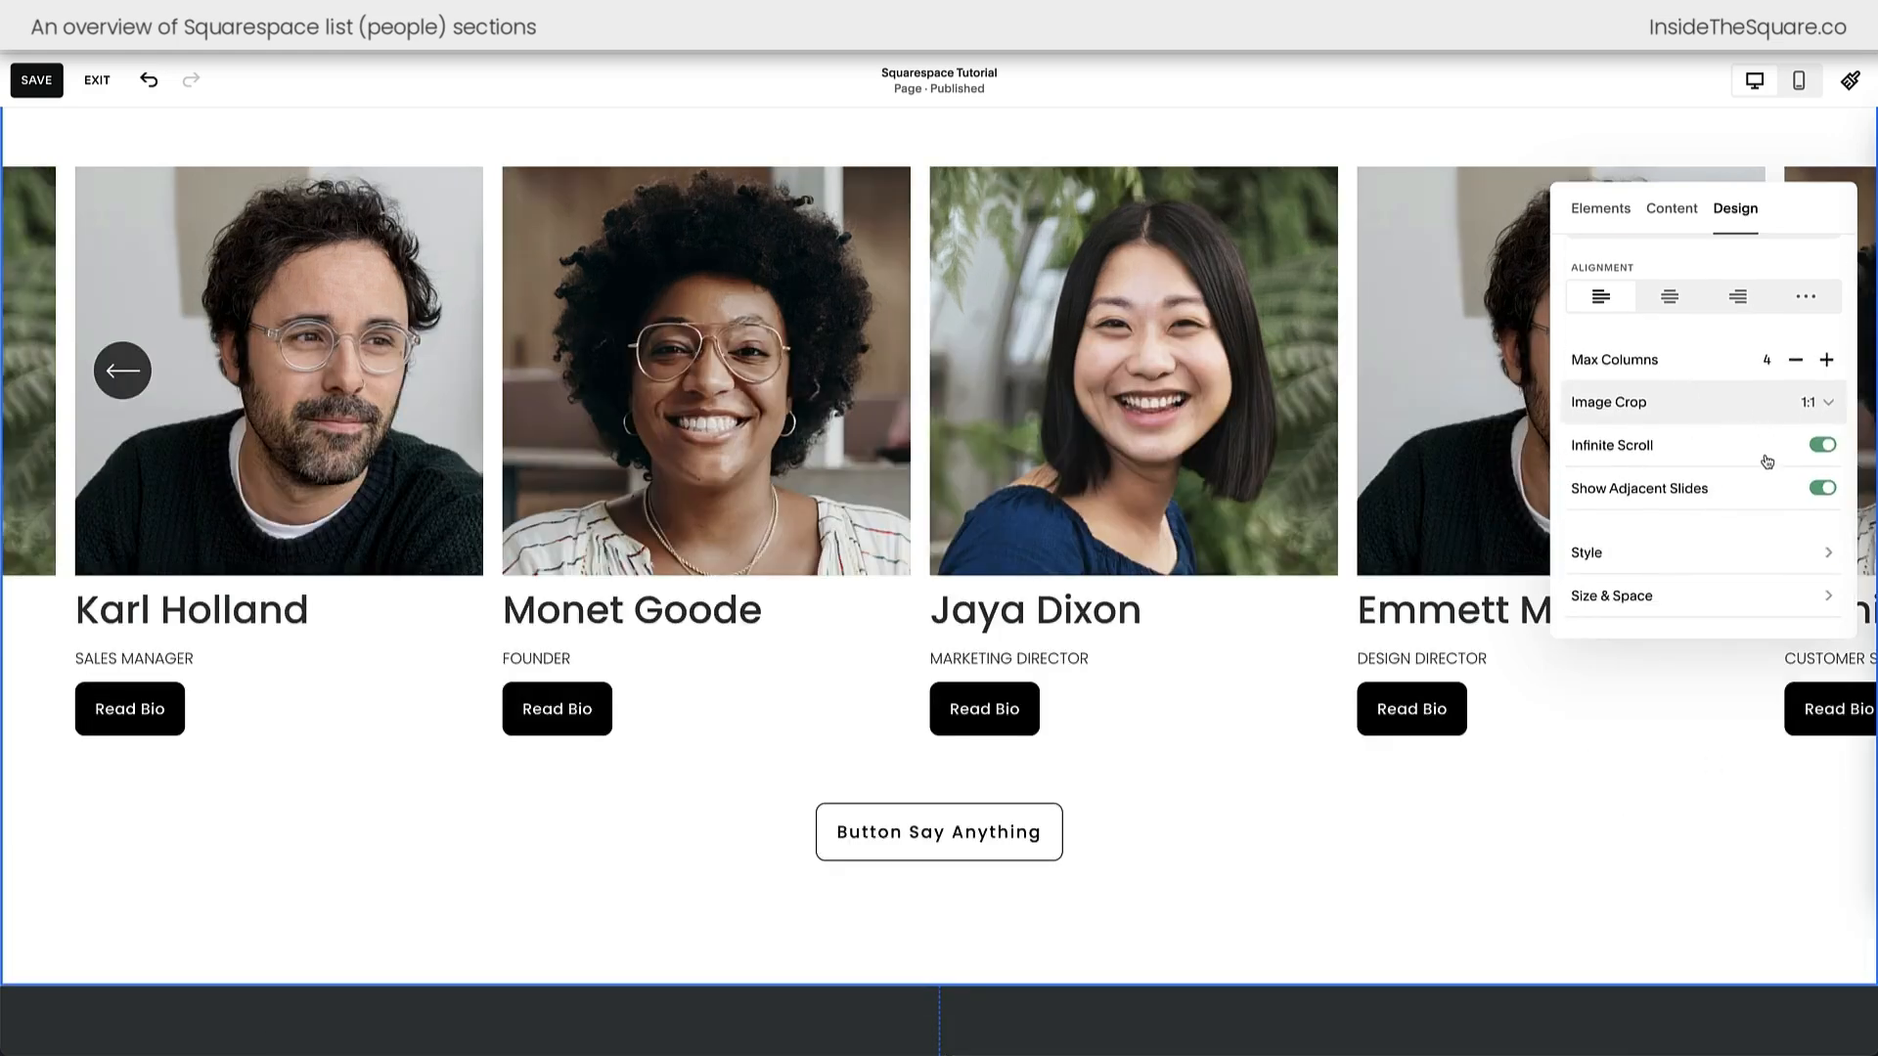
{"action": "left_click_drag", "start_coordinate": [1790, 209], "coordinate": [1115, 245]}
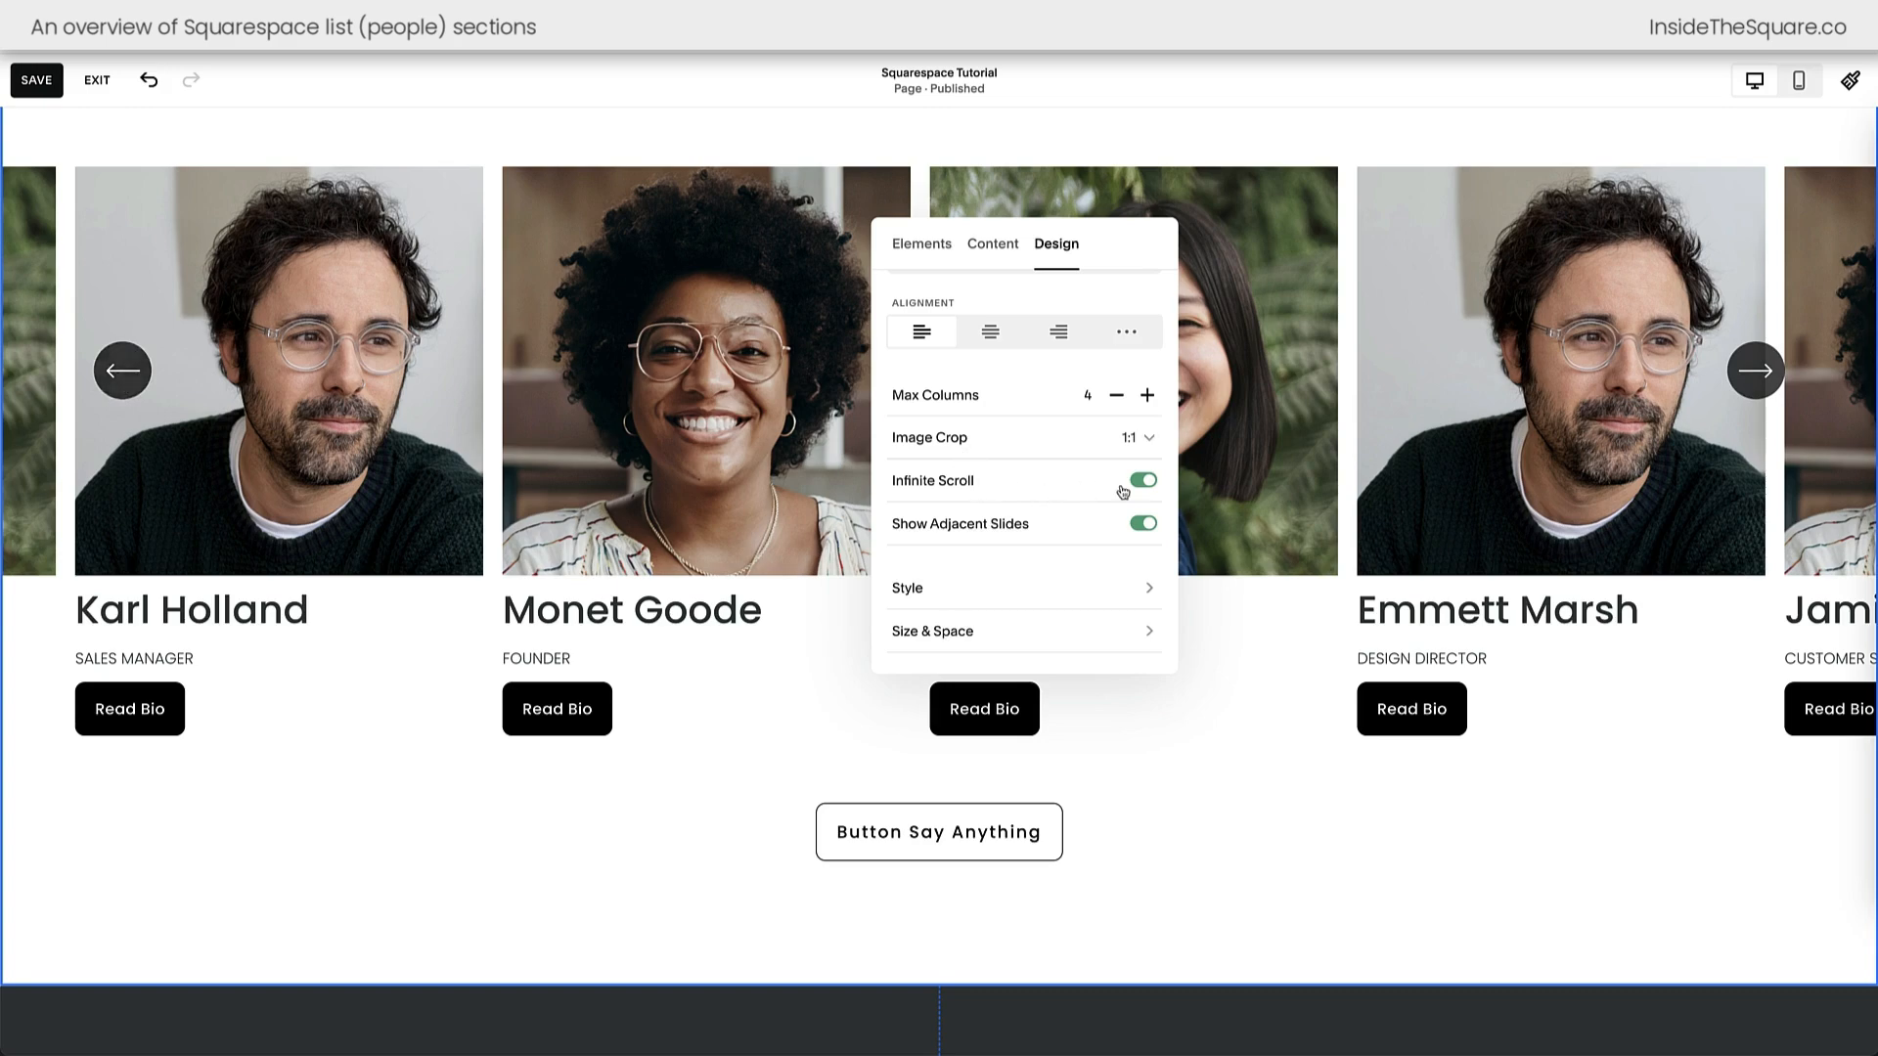
{"action": "left_click", "coordinate": [1142, 480]}
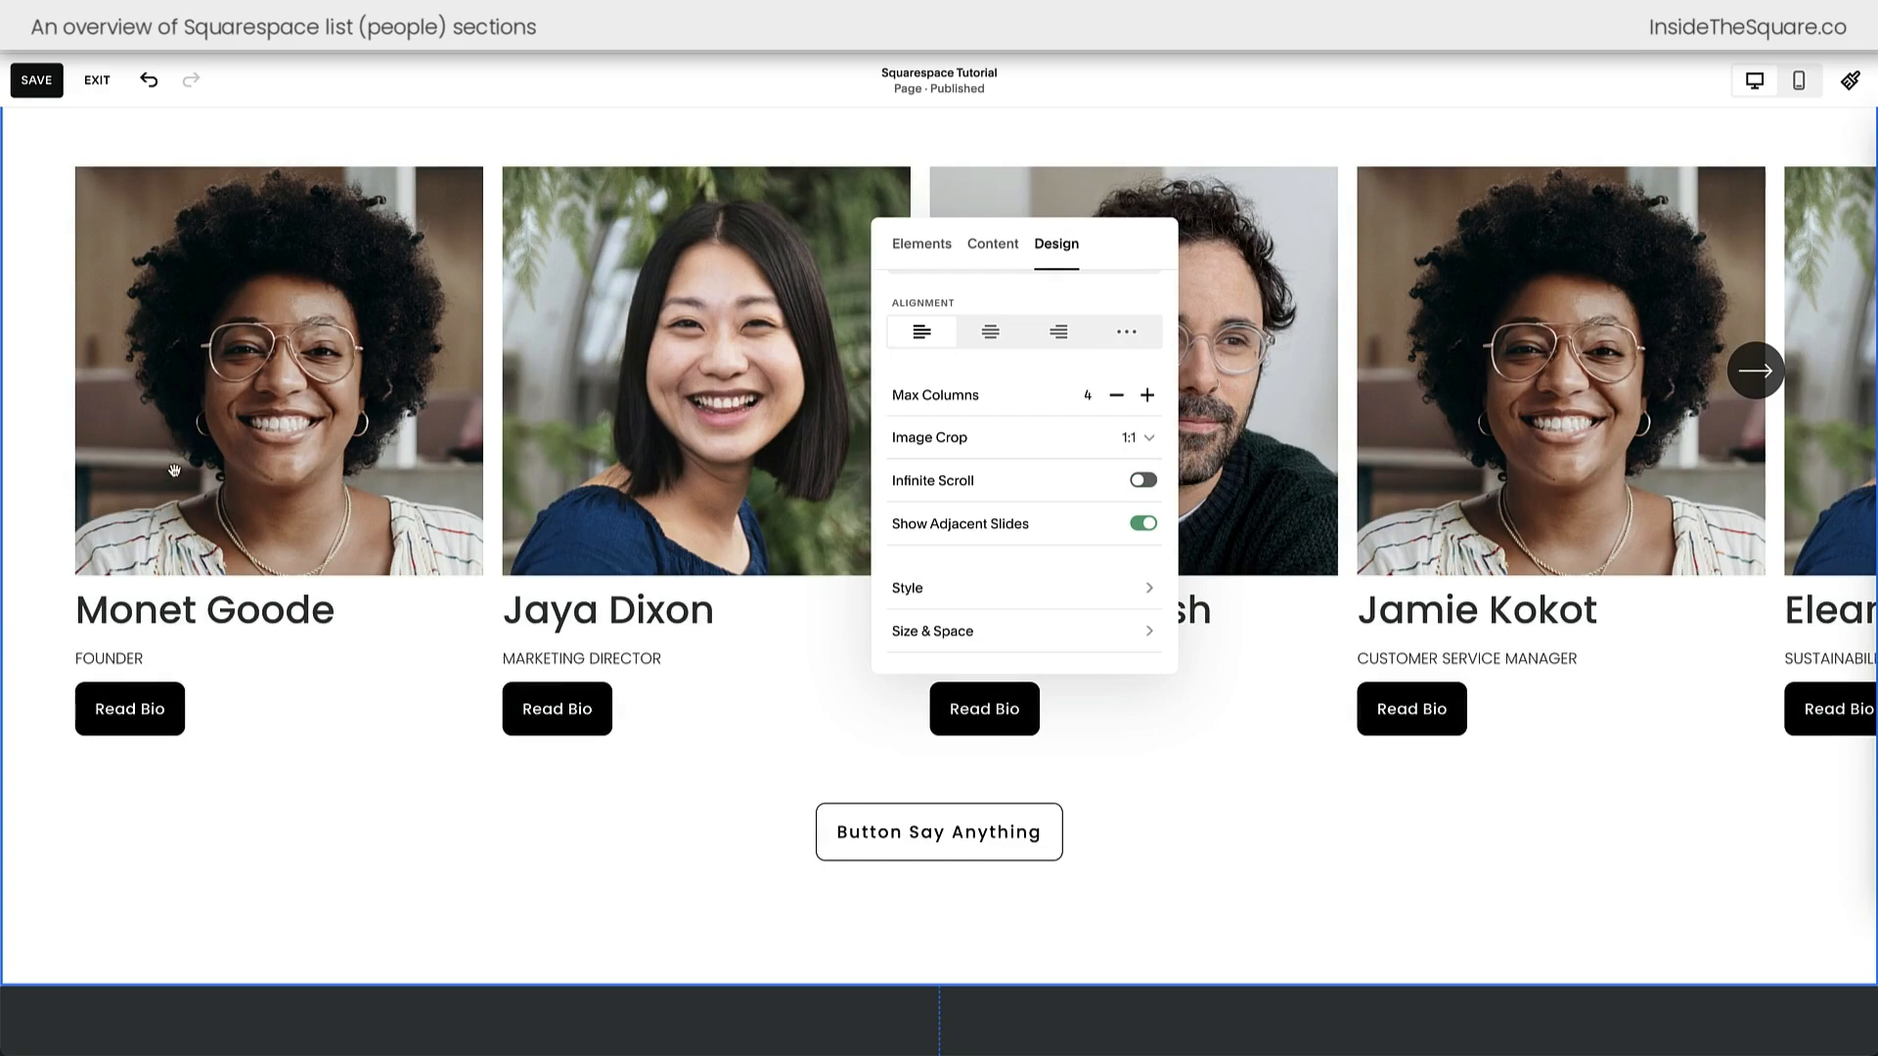
{"action": "left_click", "coordinate": [1235, 839]}
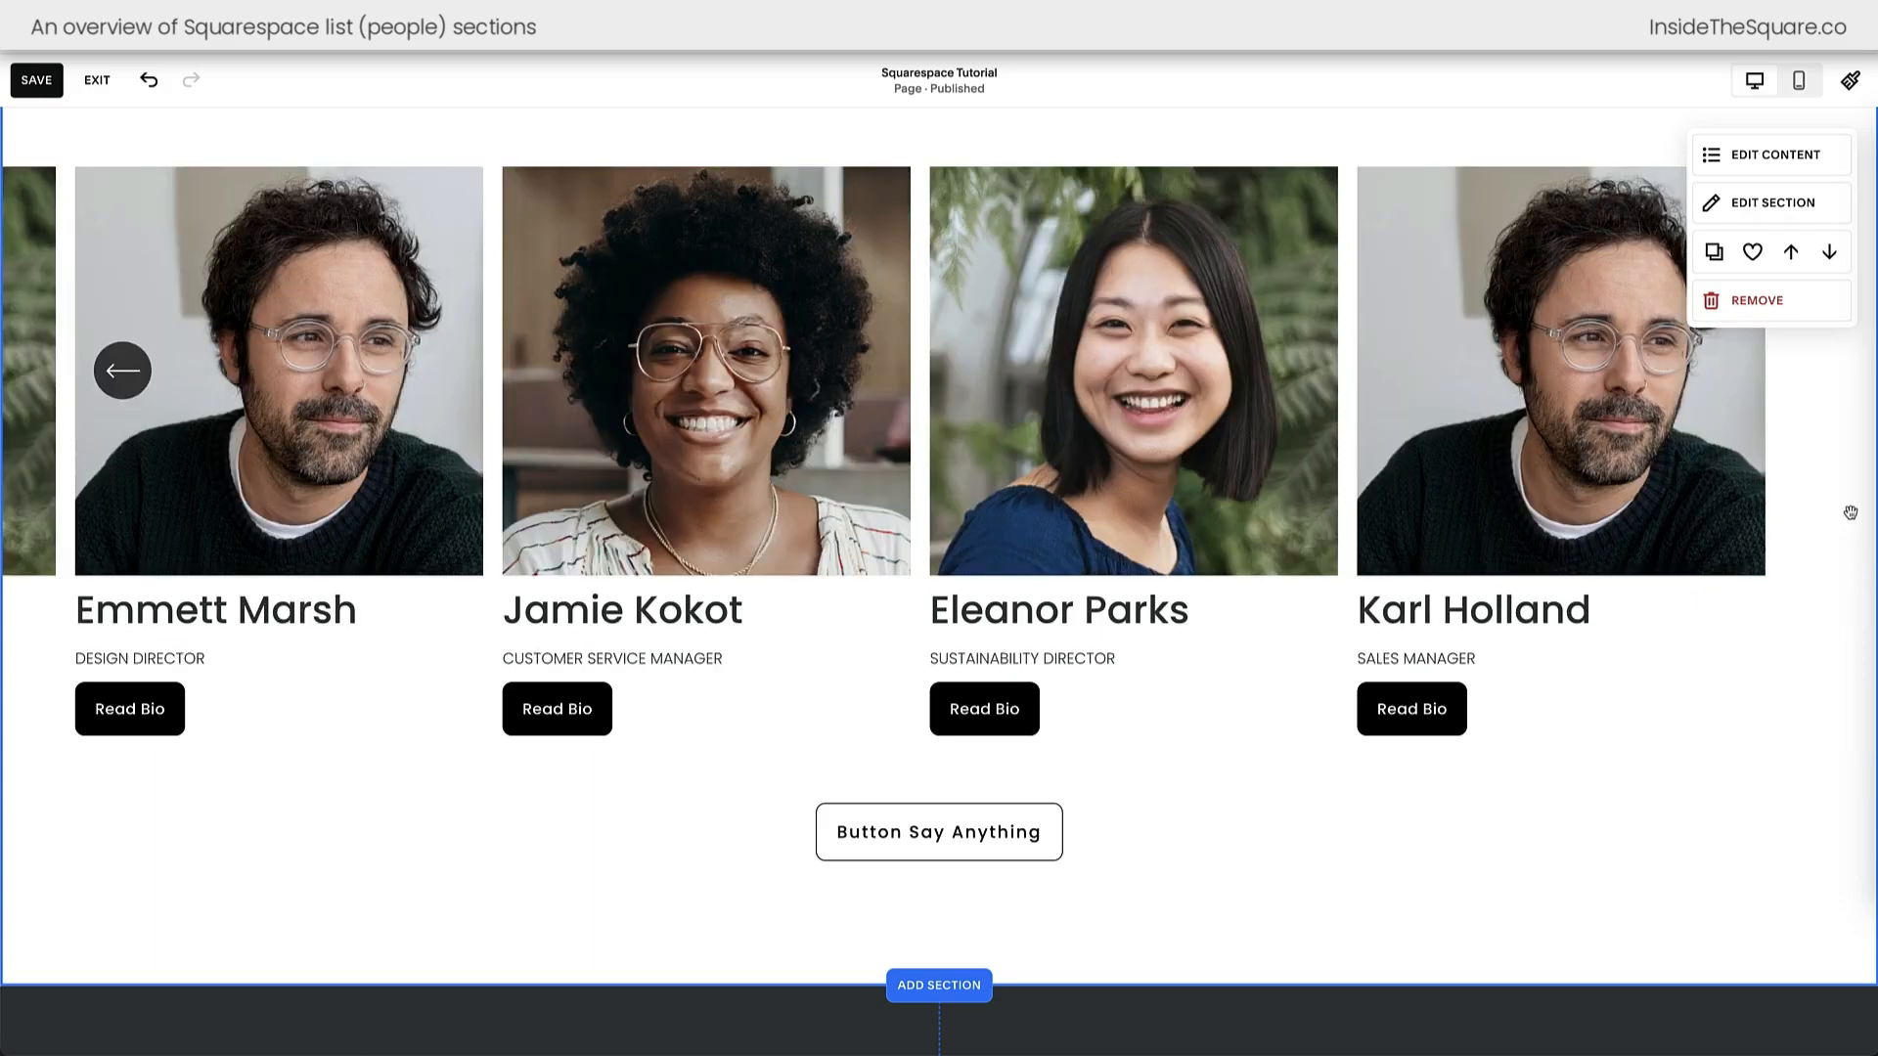
{"action": "left_click", "coordinate": [127, 376]}
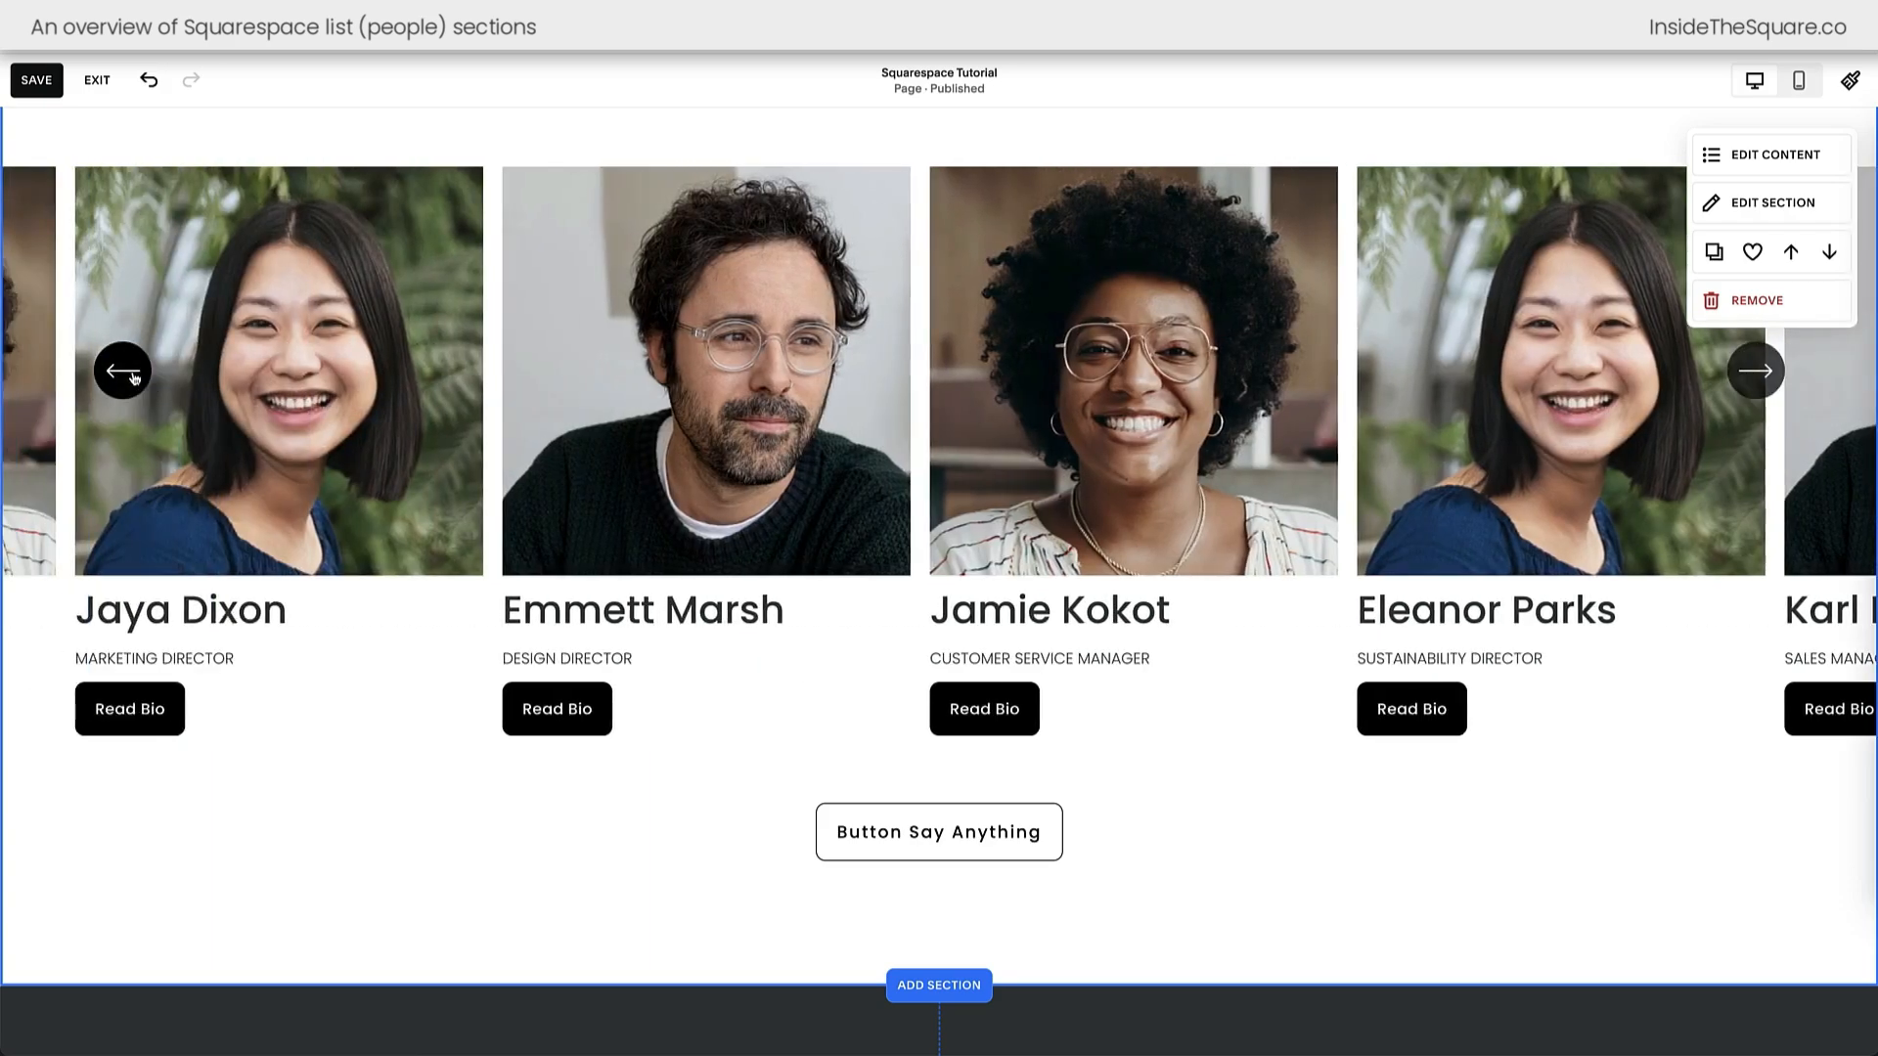
{"action": "left_click", "coordinate": [128, 372]}
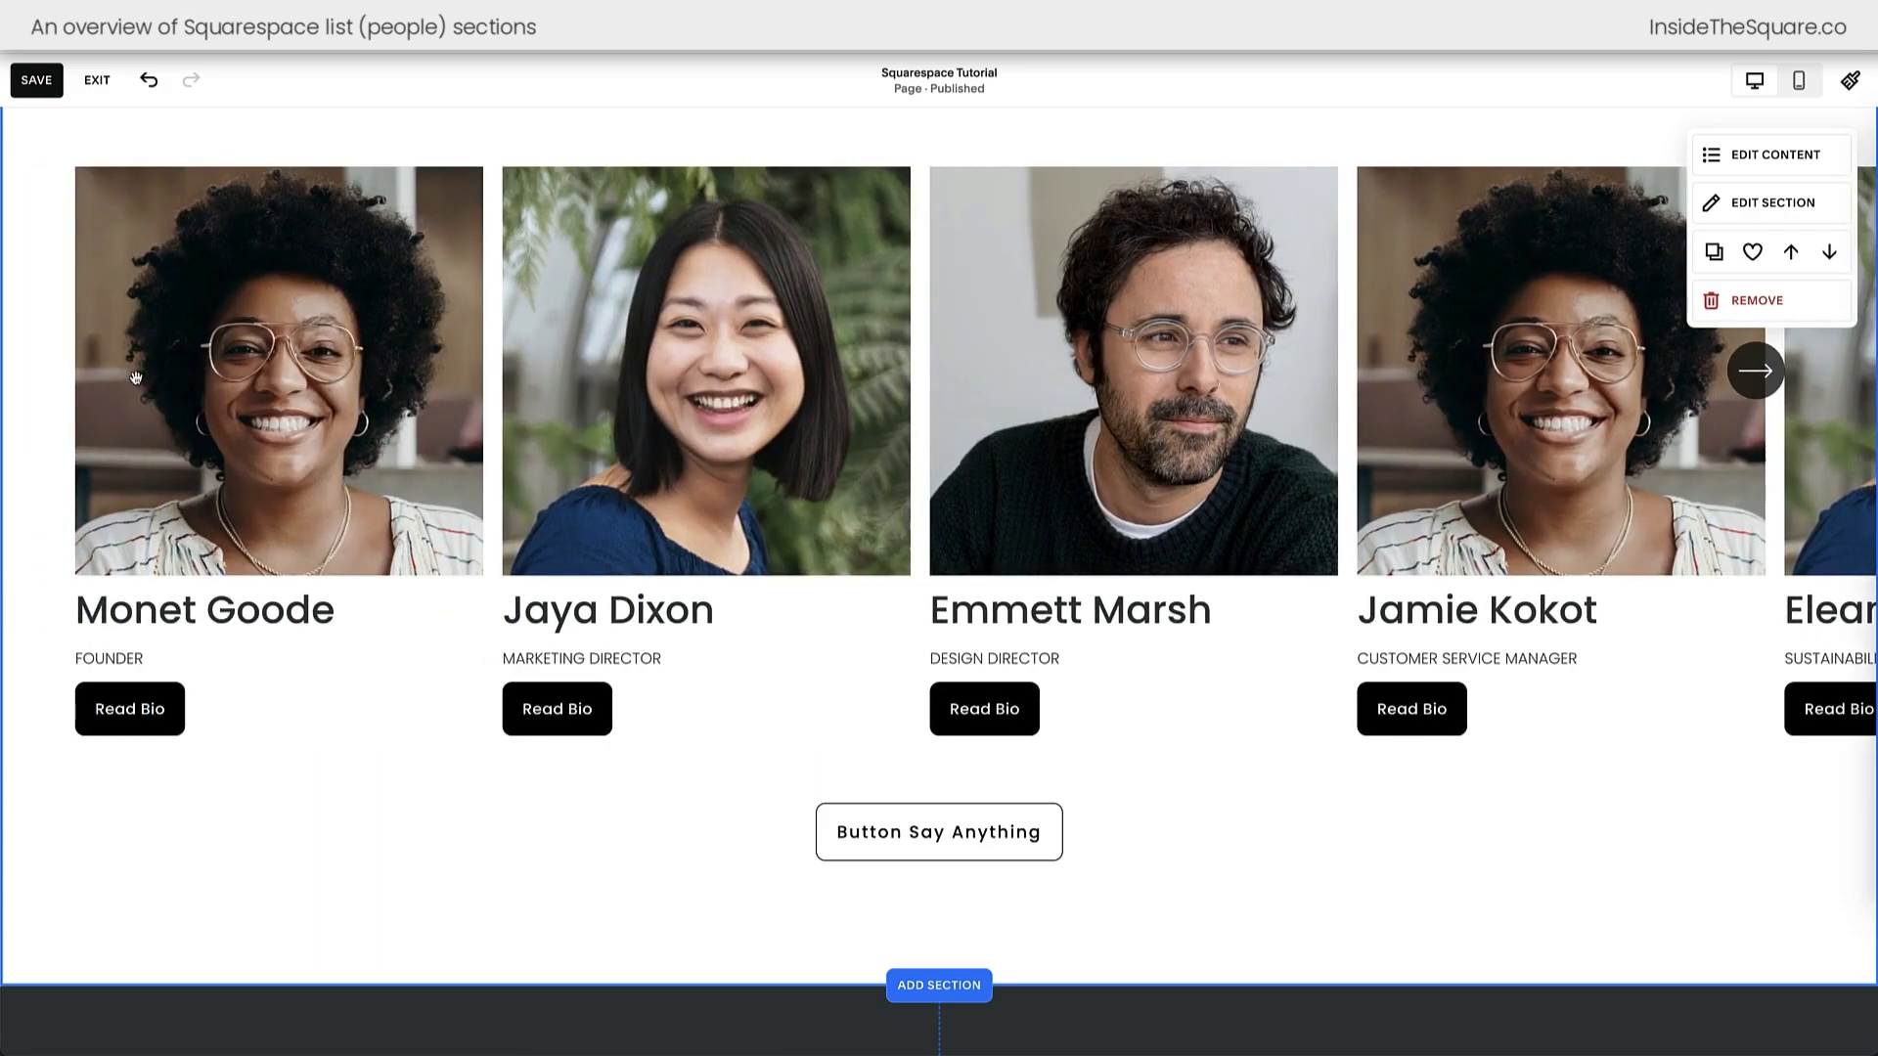
- Turn infinite scroll back on for the carousel and page forward repeatedly through the people items
{"action": "left_click", "coordinate": [1784, 168]}
{"action": "left_click", "coordinate": [1735, 208]}
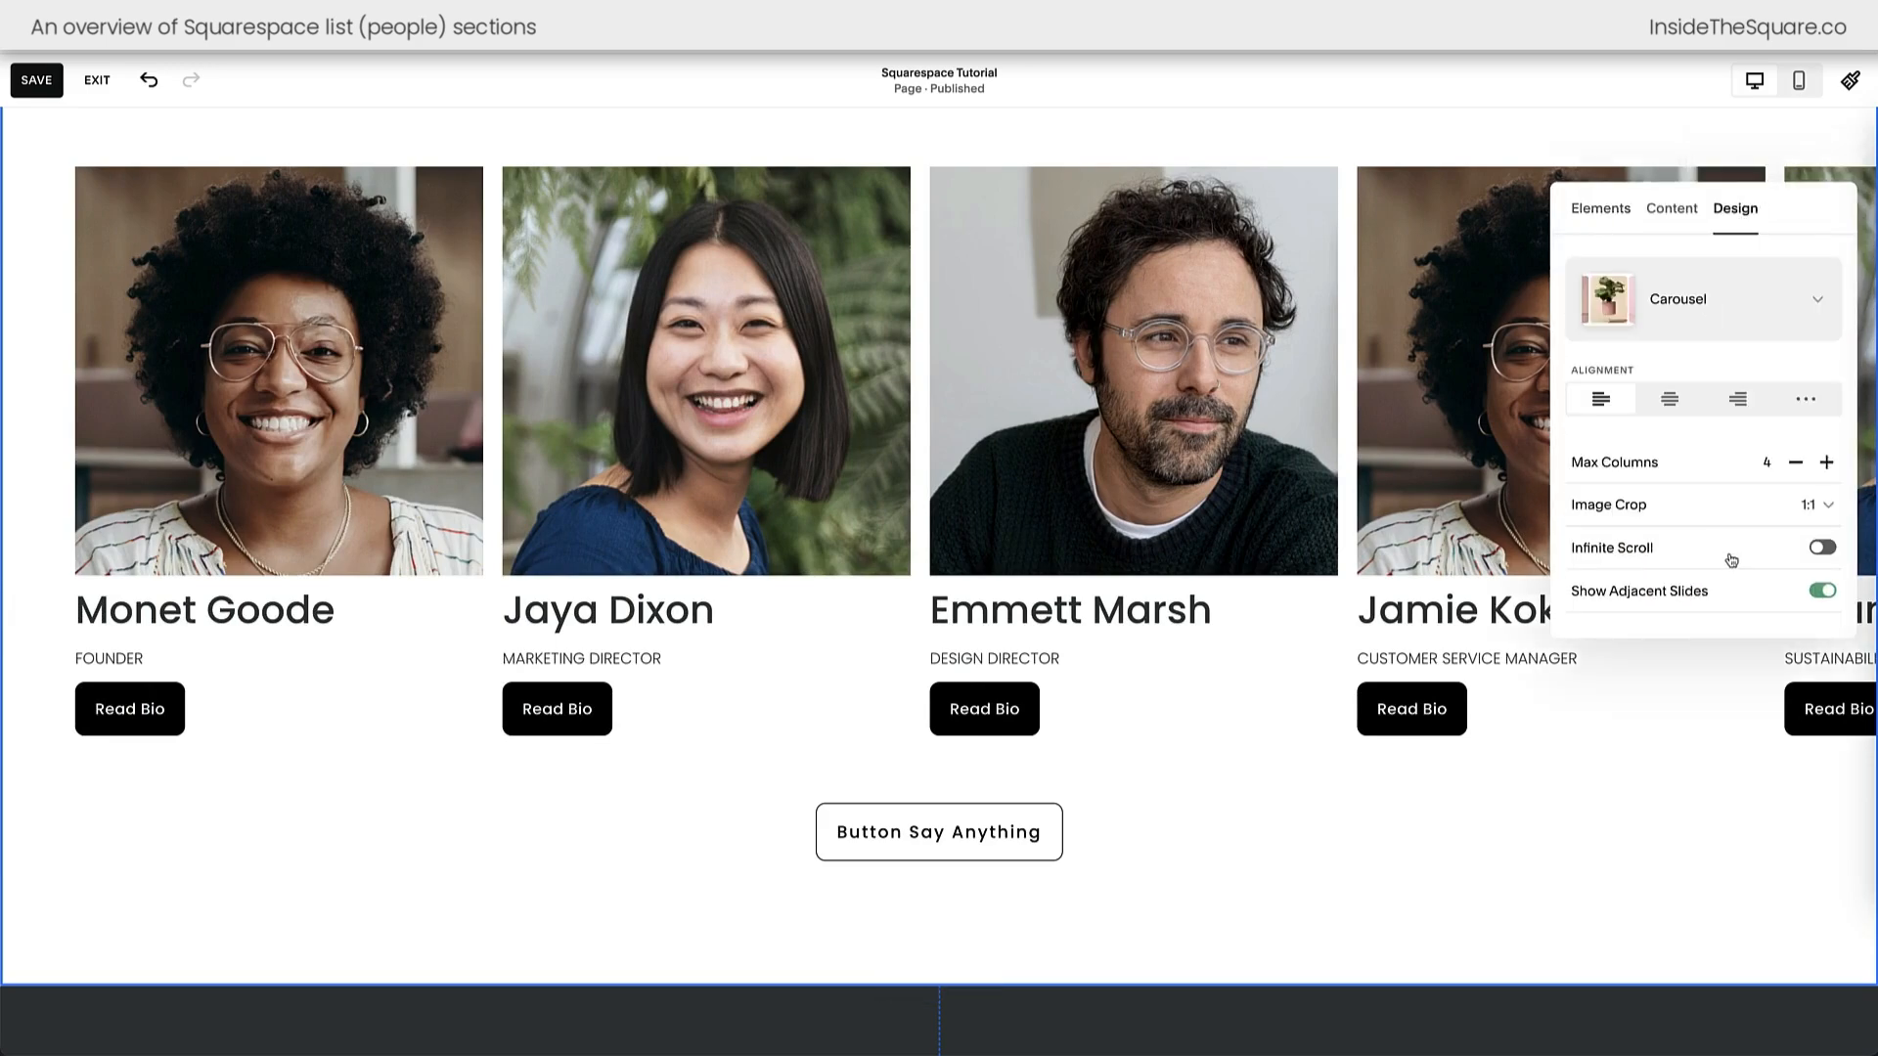
{"action": "left_click", "coordinate": [1731, 560]}
{"action": "left_click", "coordinate": [1683, 700]}
{"action": "left_click", "coordinate": [1766, 380]}
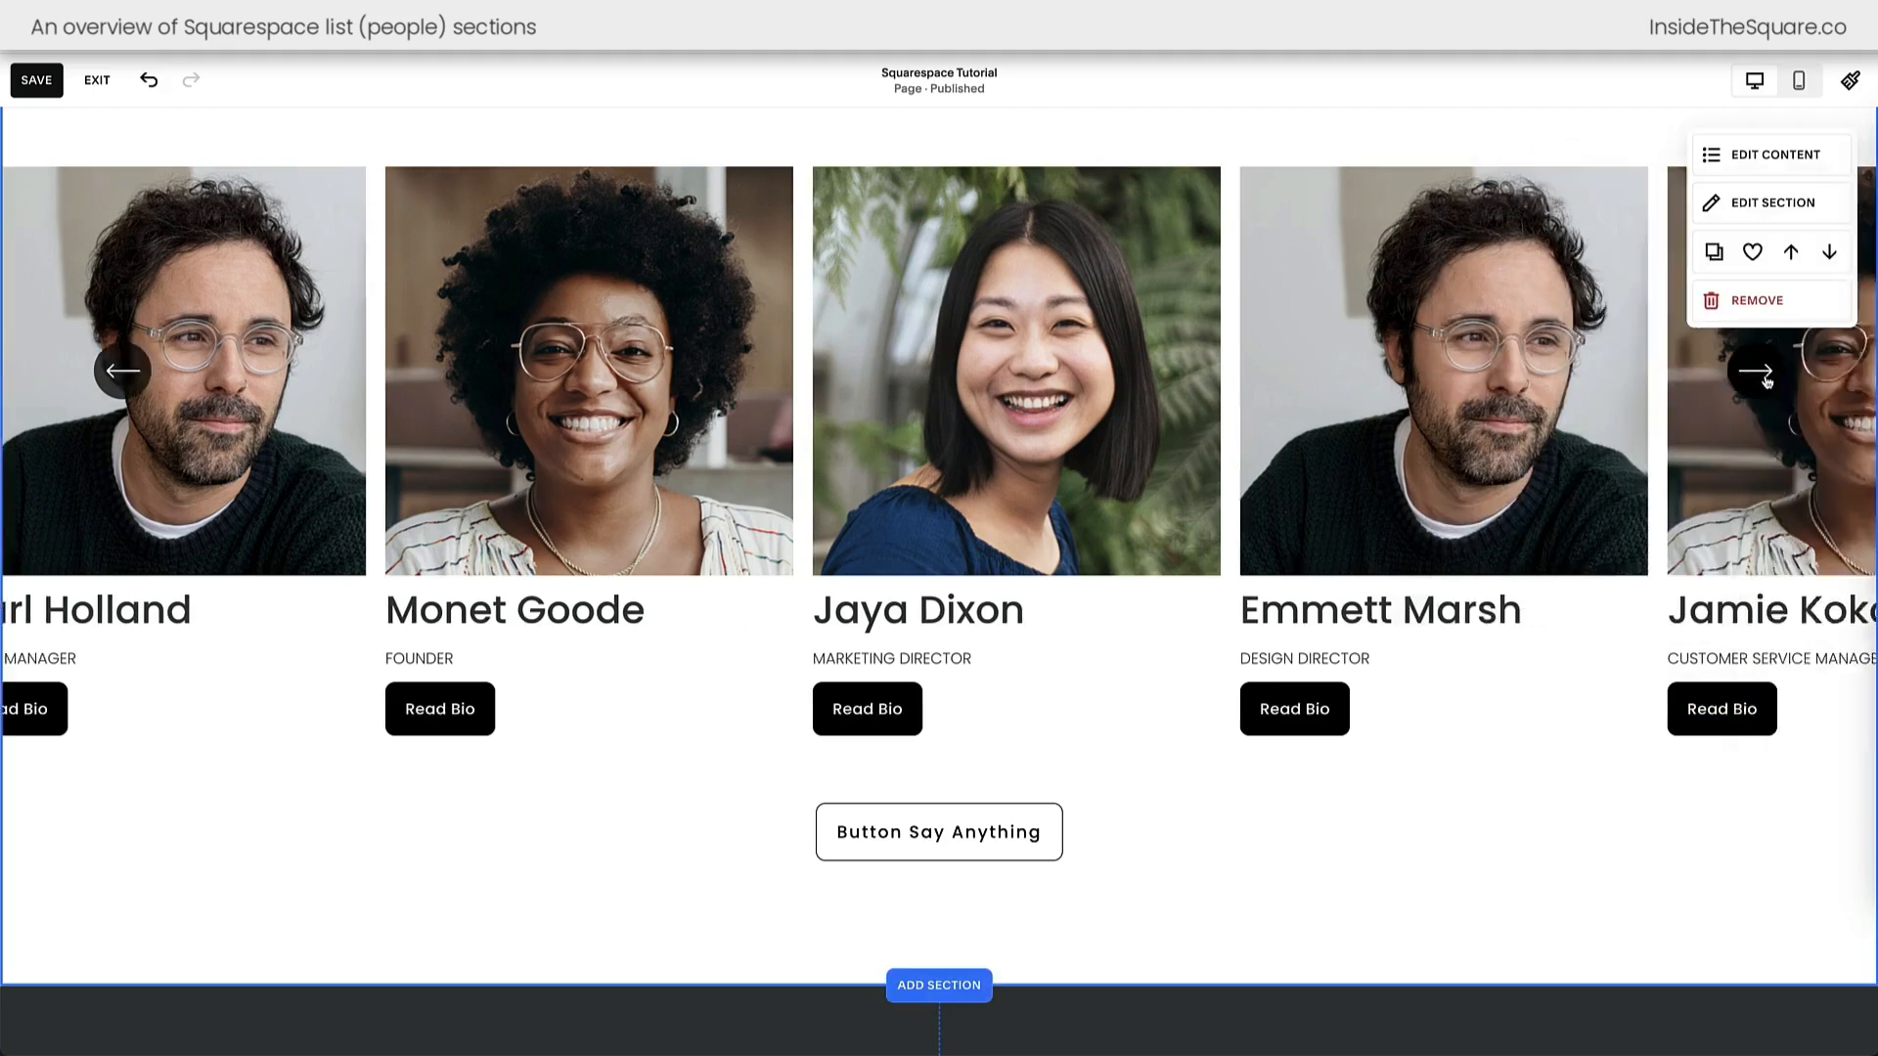
{"action": "left_click", "coordinate": [1764, 380]}
{"action": "left_click", "coordinate": [1761, 380]}
{"action": "left_click", "coordinate": [1760, 382]}
{"action": "left_click", "coordinate": [1758, 381]}
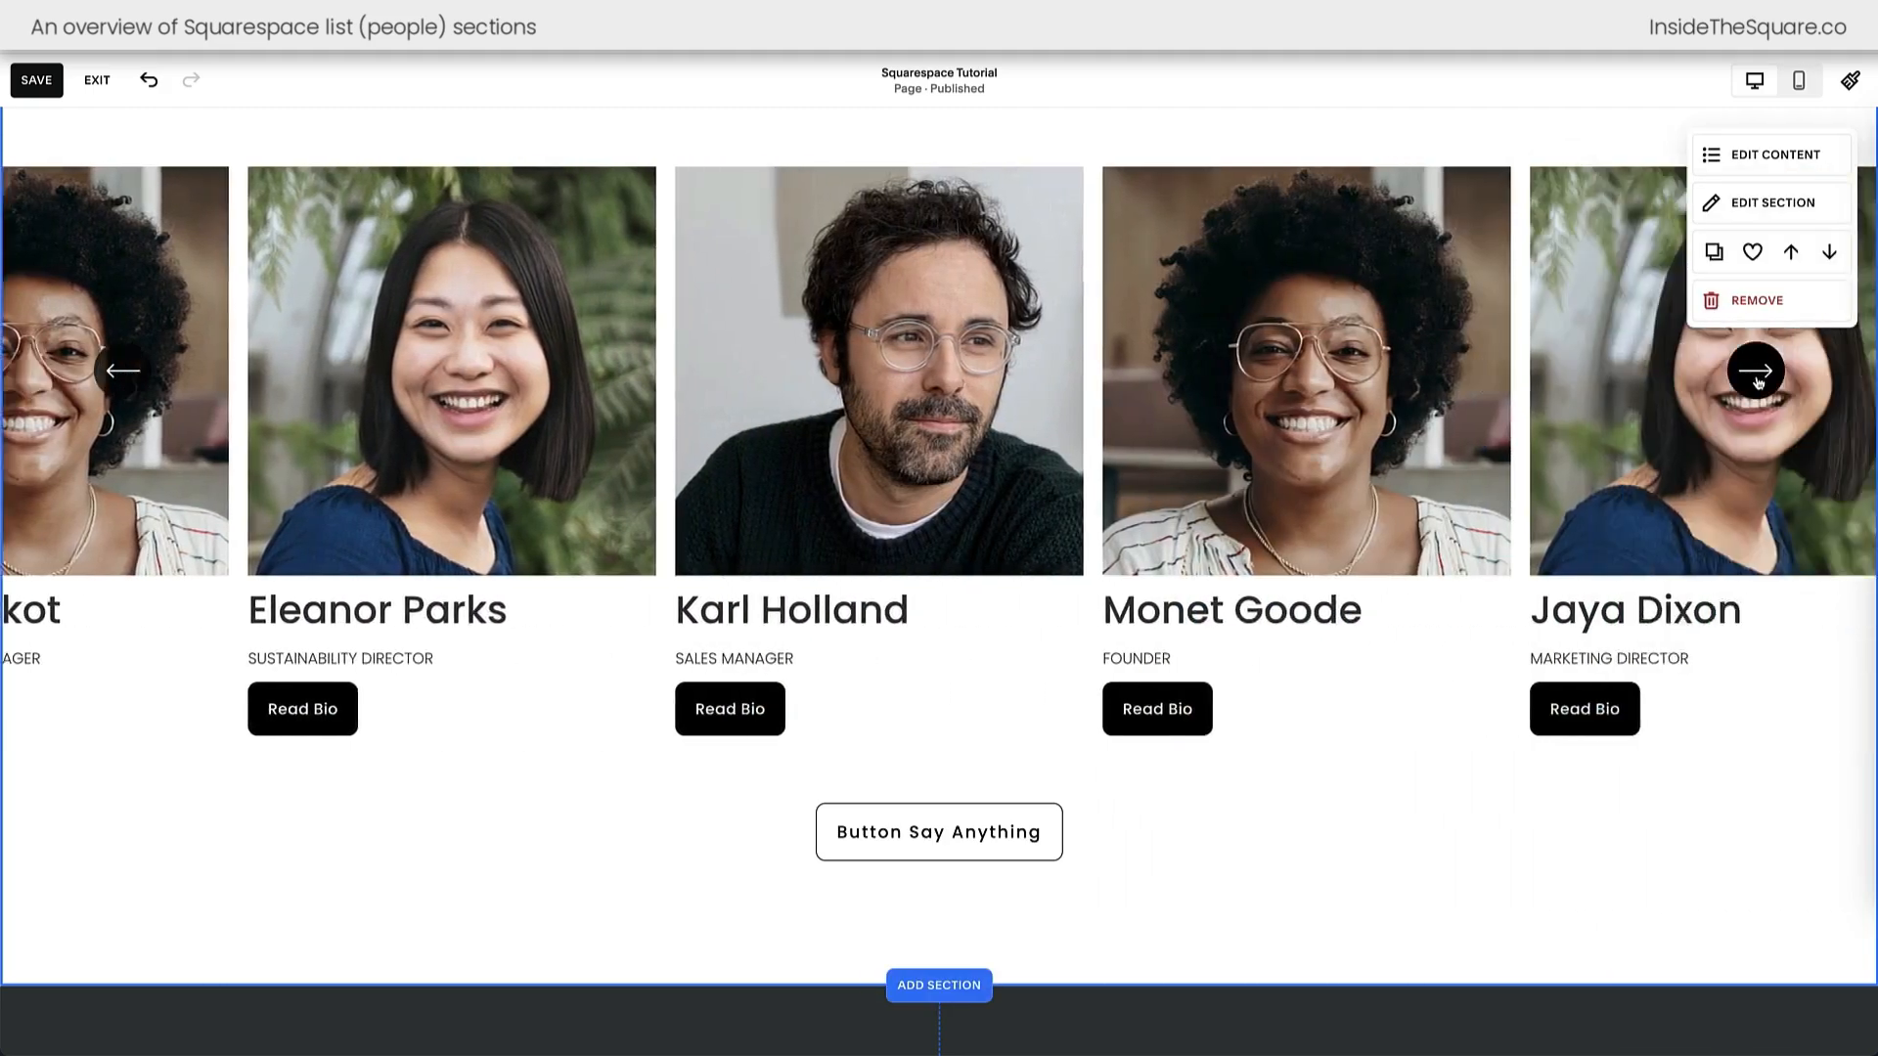
{"action": "left_click", "coordinate": [1758, 381]}
{"action": "left_click", "coordinate": [1757, 382]}
{"action": "left_click", "coordinate": [1758, 382]}
{"action": "left_click", "coordinate": [1757, 381]}
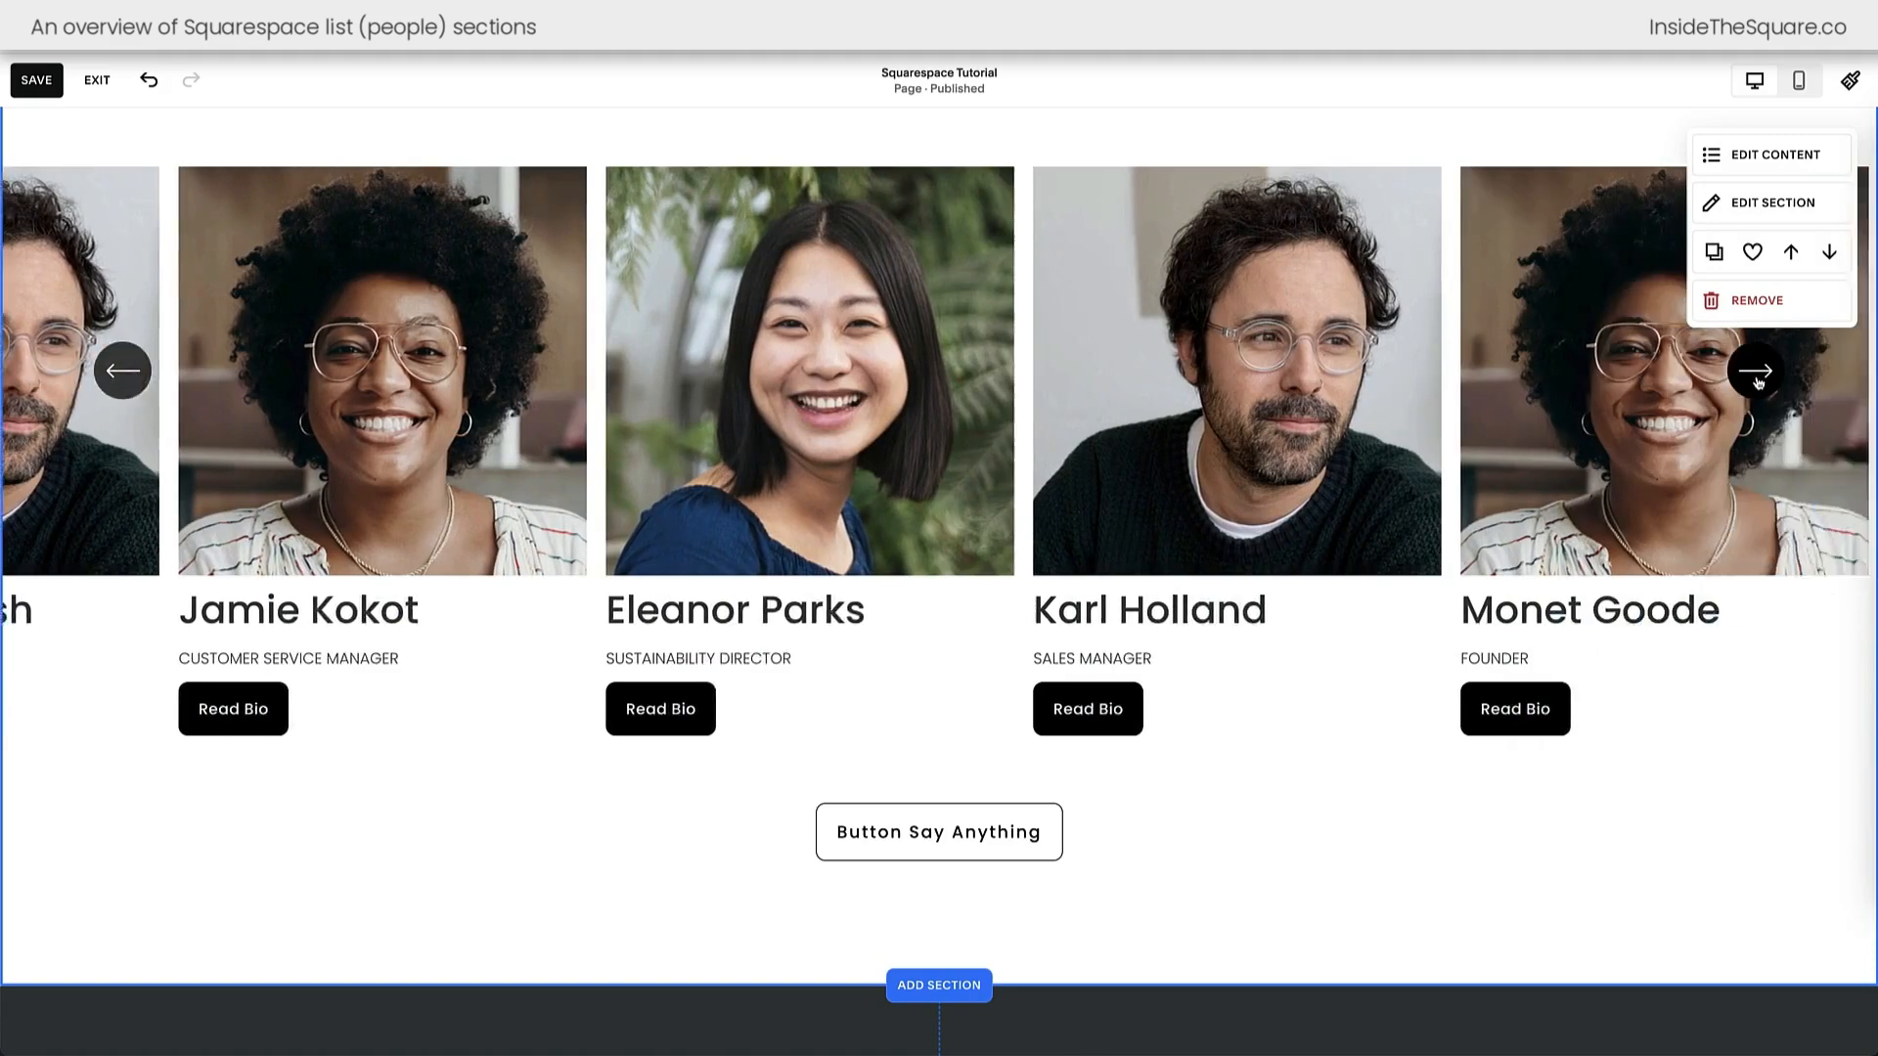
- Turn off the display of adjacent slides in the carousel's design settings, and turn it back on
{"action": "left_click", "coordinate": [1789, 155]}
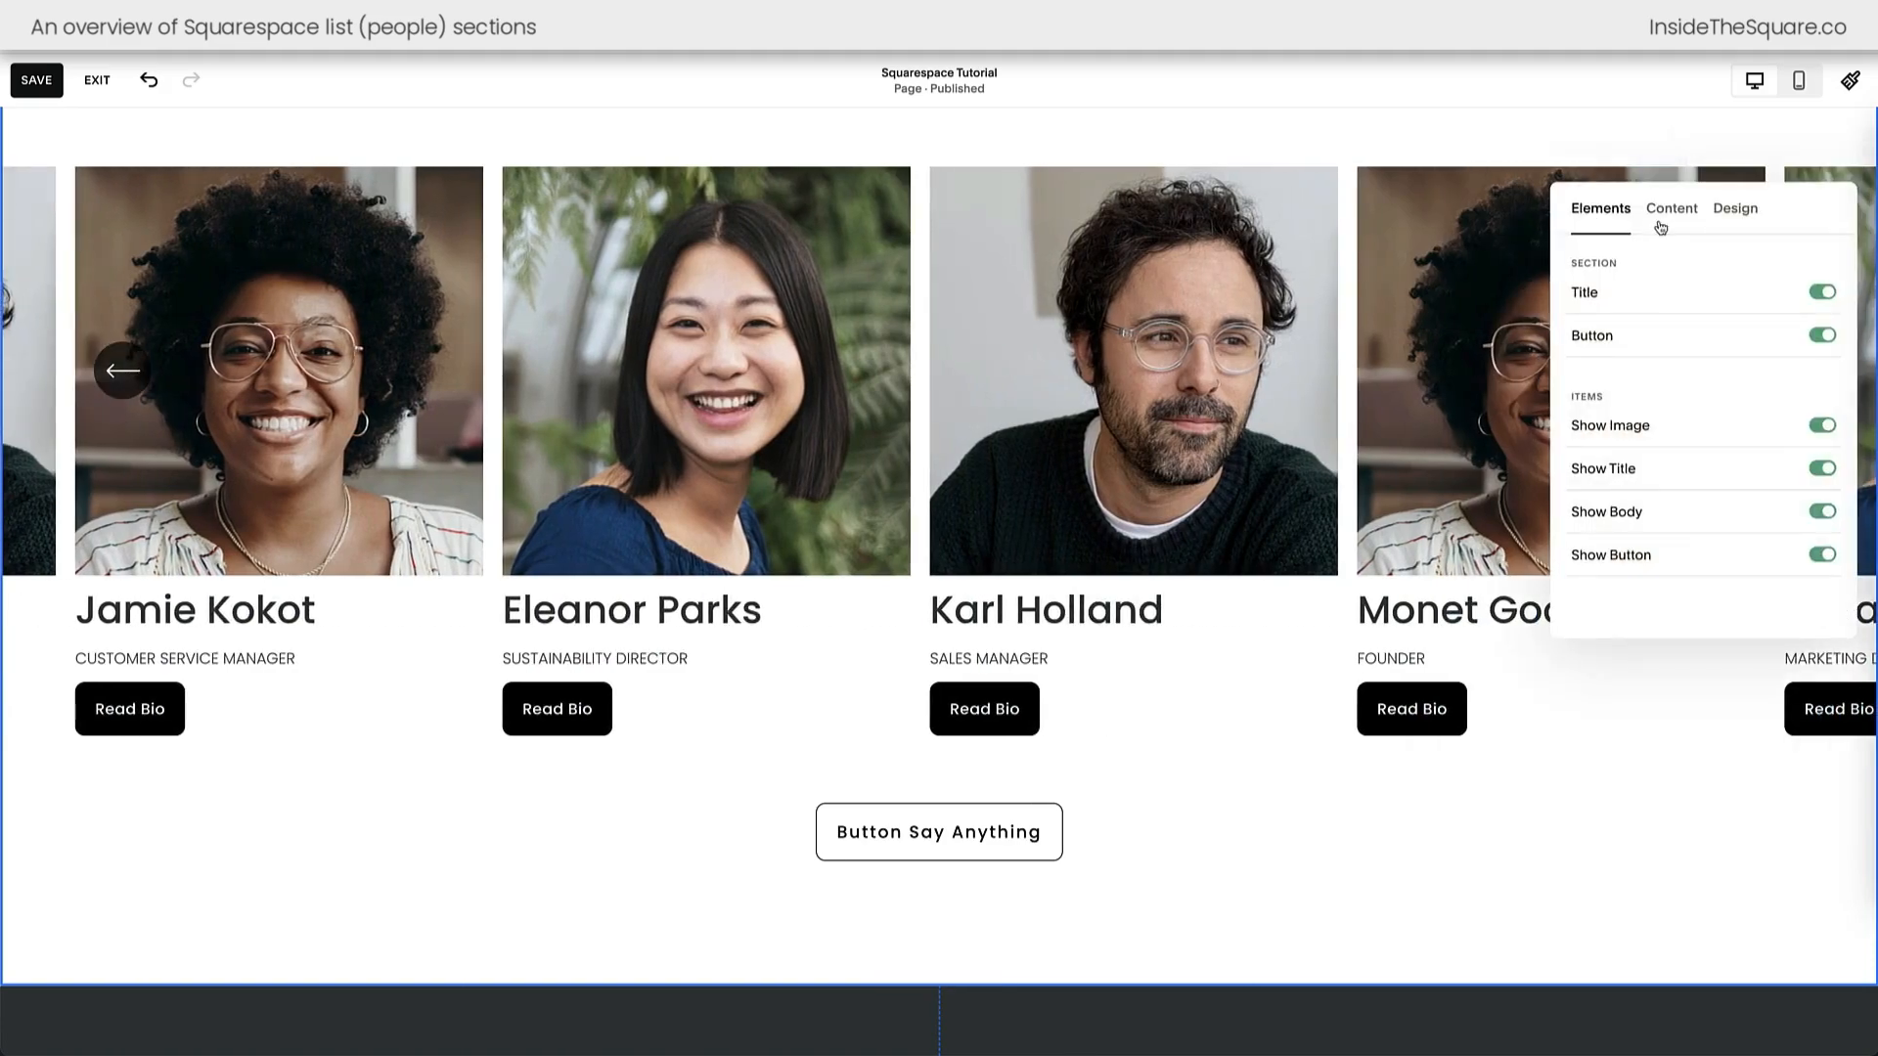
{"action": "left_click", "coordinate": [1735, 208]}
{"action": "scroll", "coordinate": [1686, 521], "scroll_direction": "down", "scroll_amount": 1}
{"action": "scroll", "coordinate": [1702, 527], "scroll_direction": "down", "scroll_amount": 1}
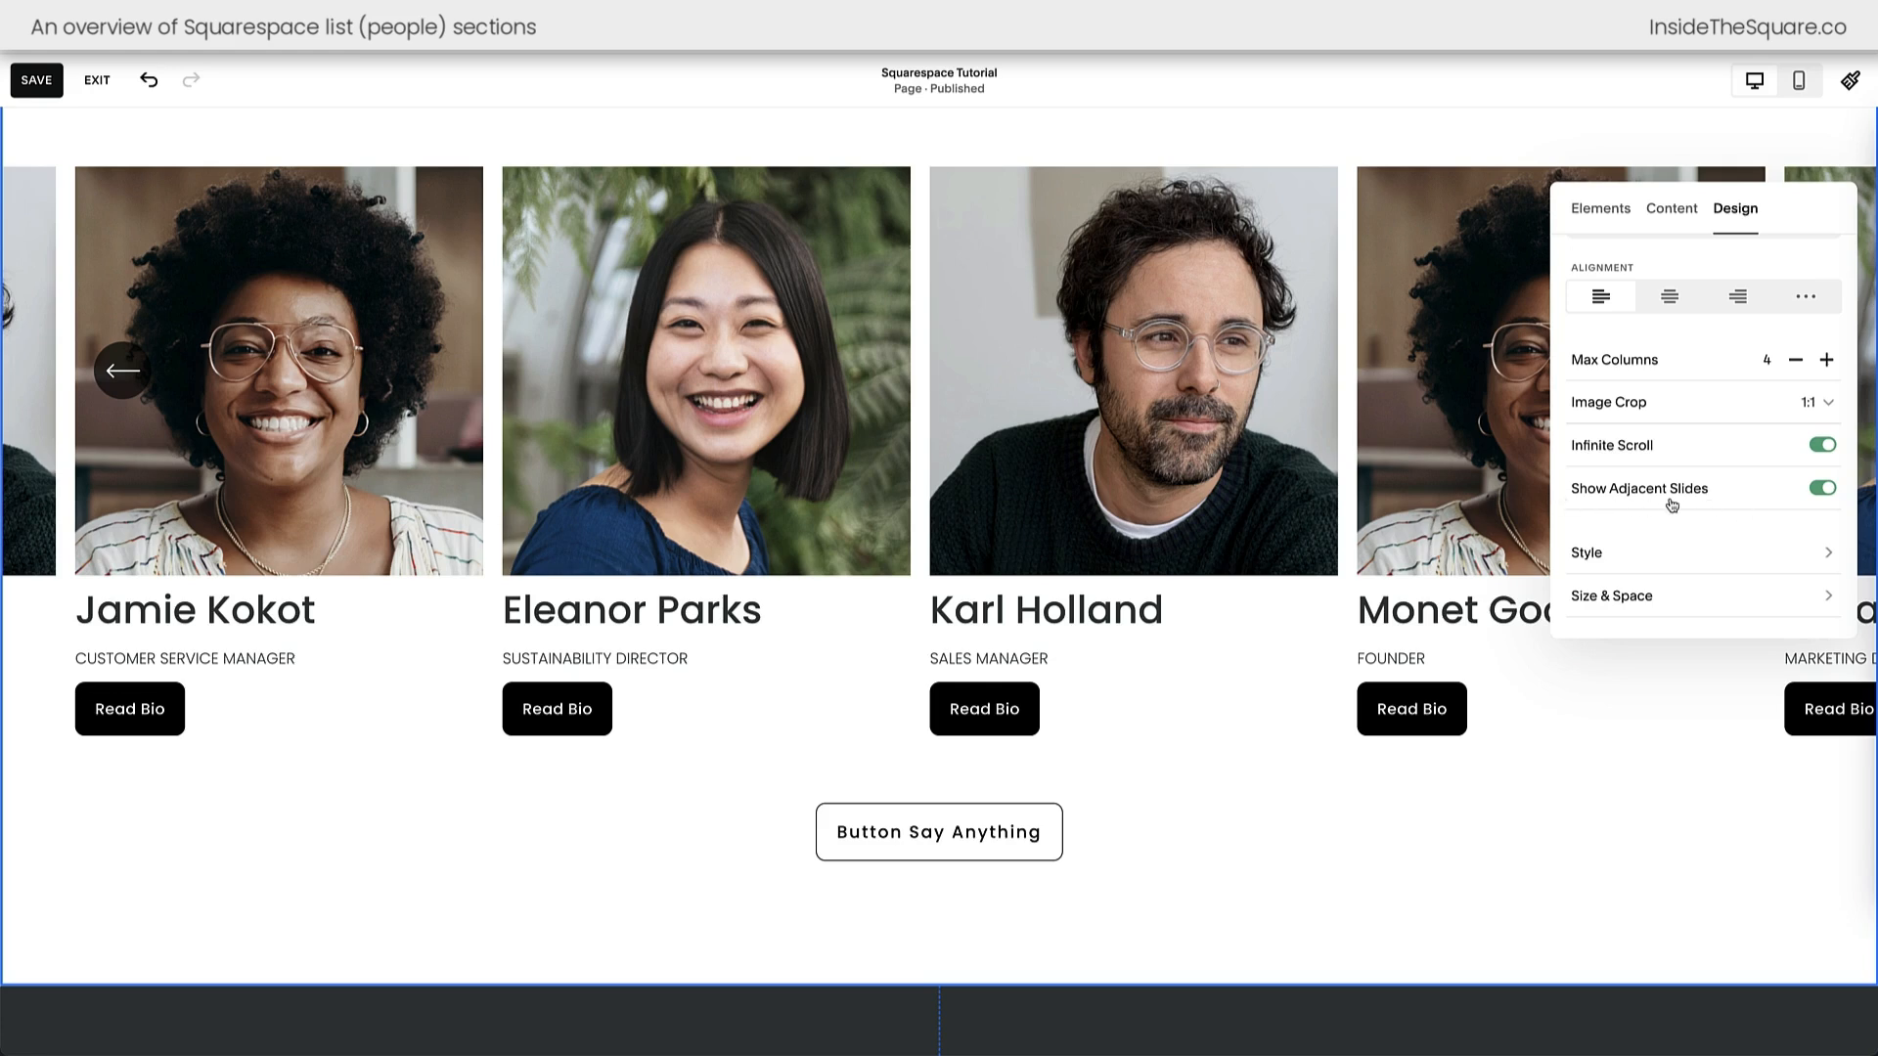
{"action": "left_click_drag", "start_coordinate": [1772, 220], "coordinate": [959, 238]}
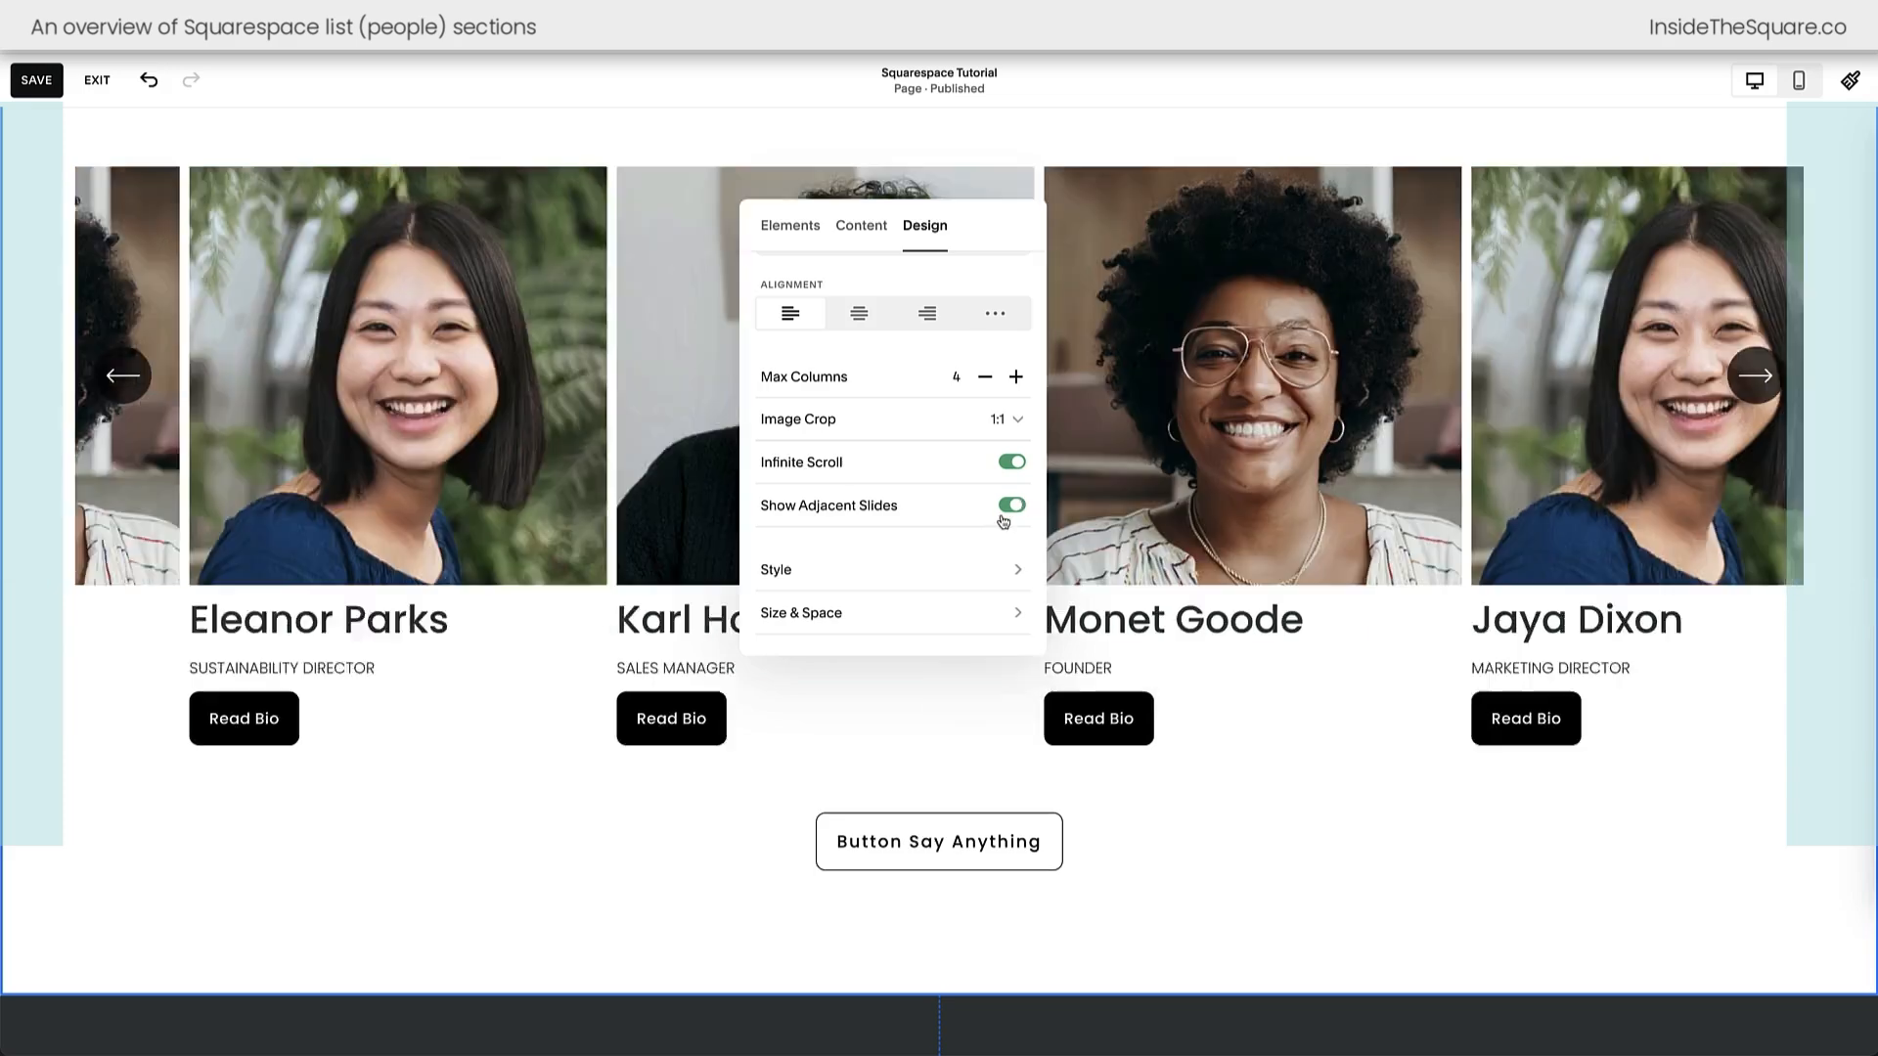
{"action": "left_click", "coordinate": [1012, 507]}
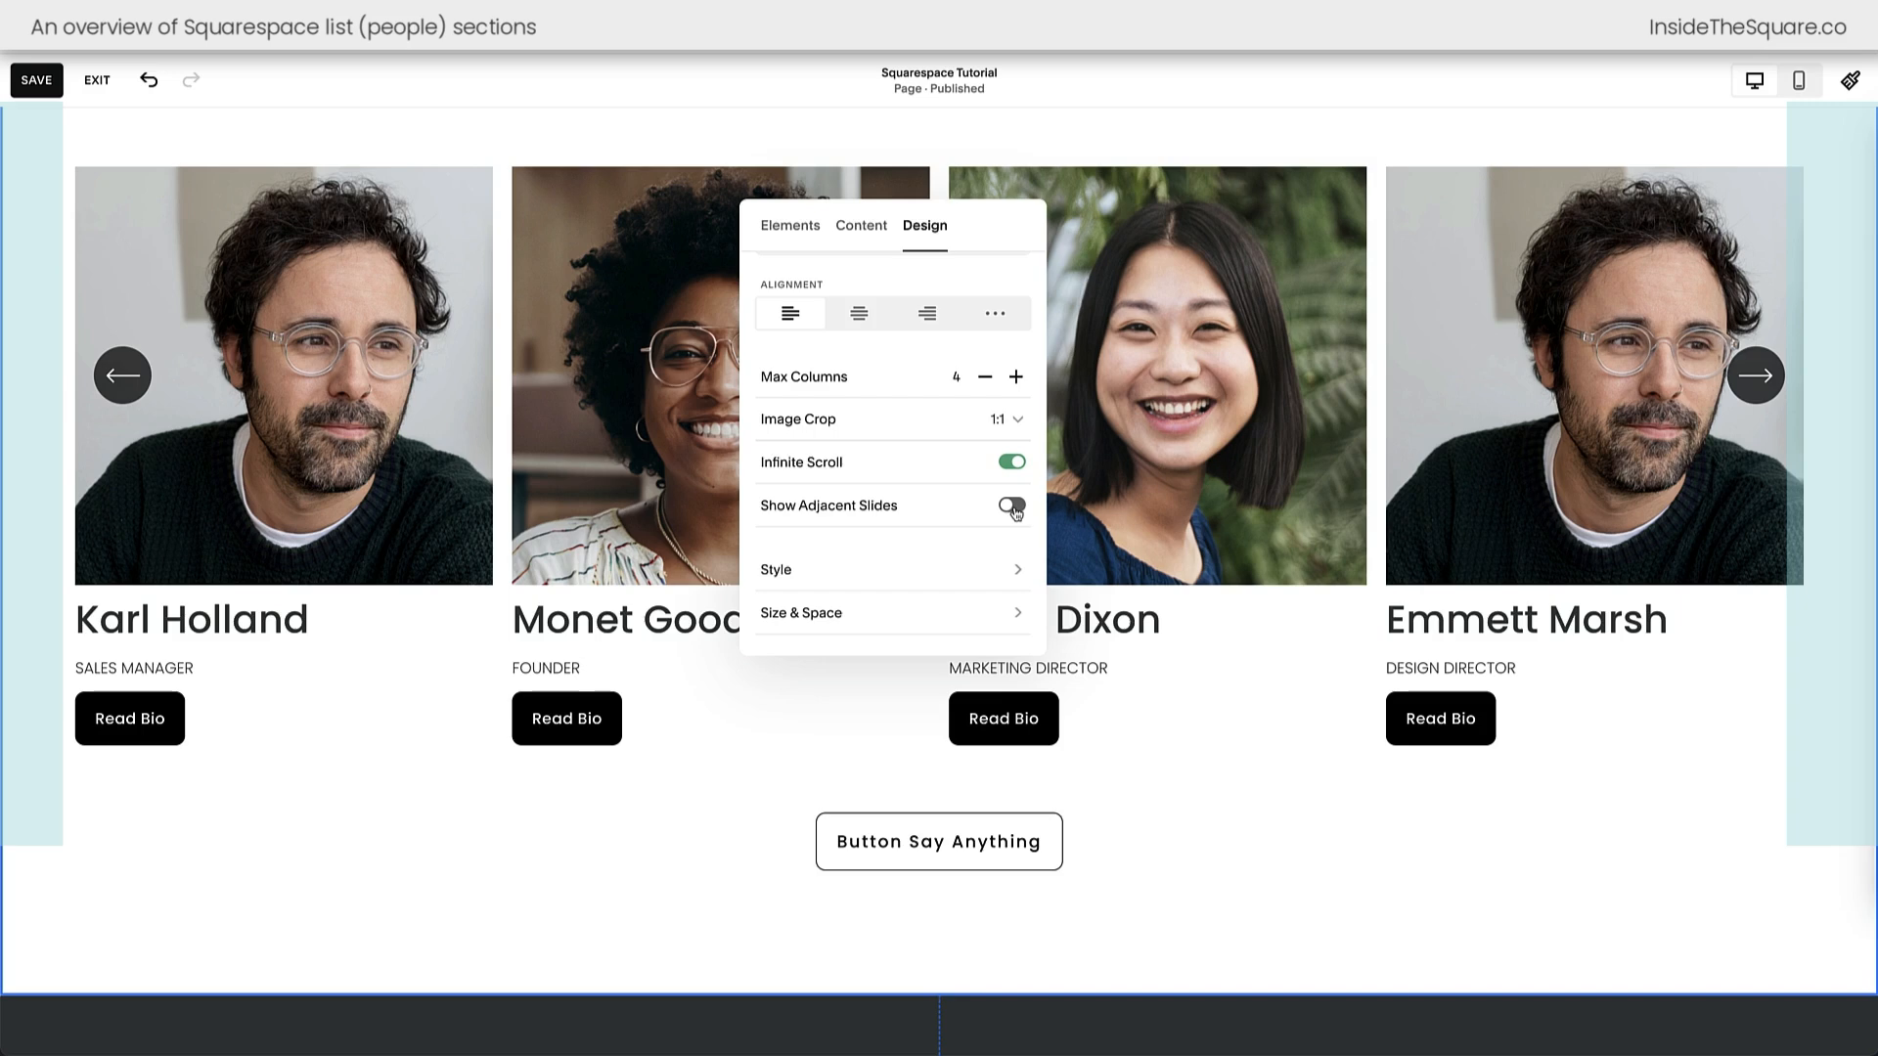
{"action": "left_click", "coordinate": [1014, 509]}
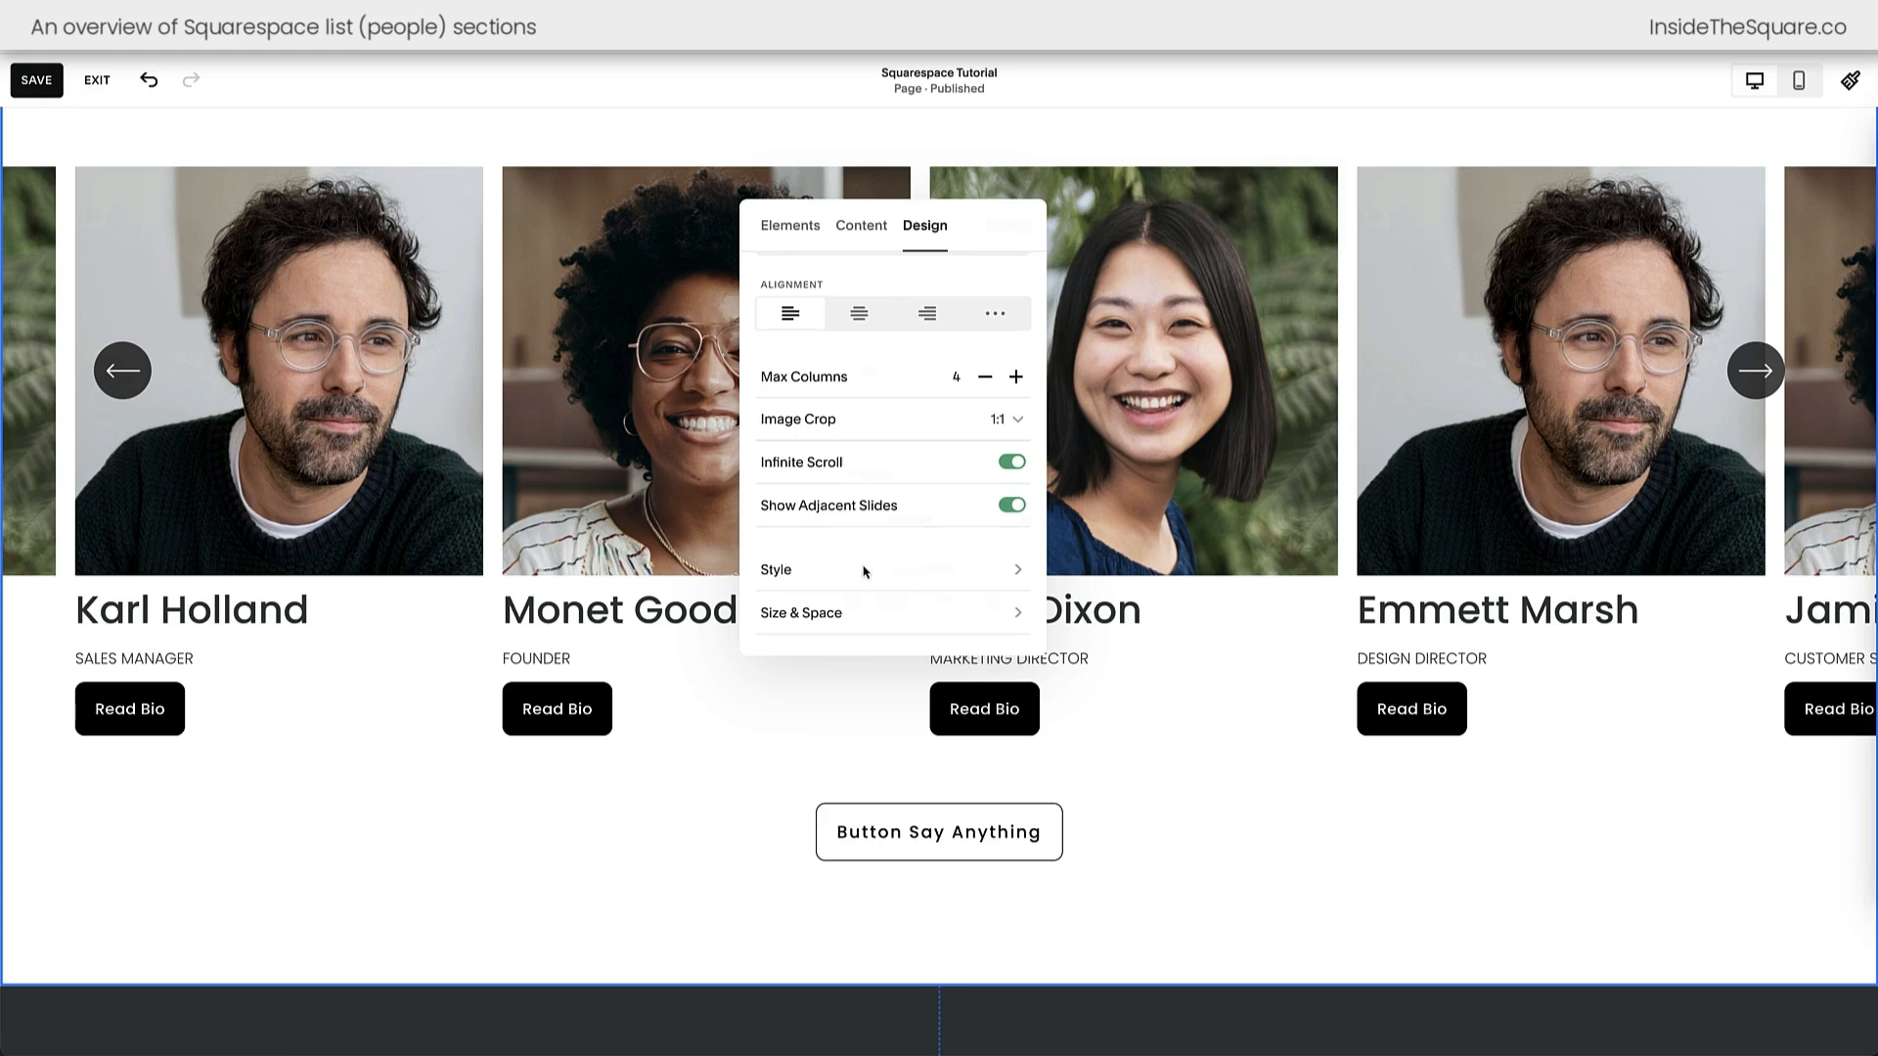
- Try the S, M and L text sizes in the carousel's style settings and set the text size to XL
{"action": "left_click", "coordinate": [865, 572]}
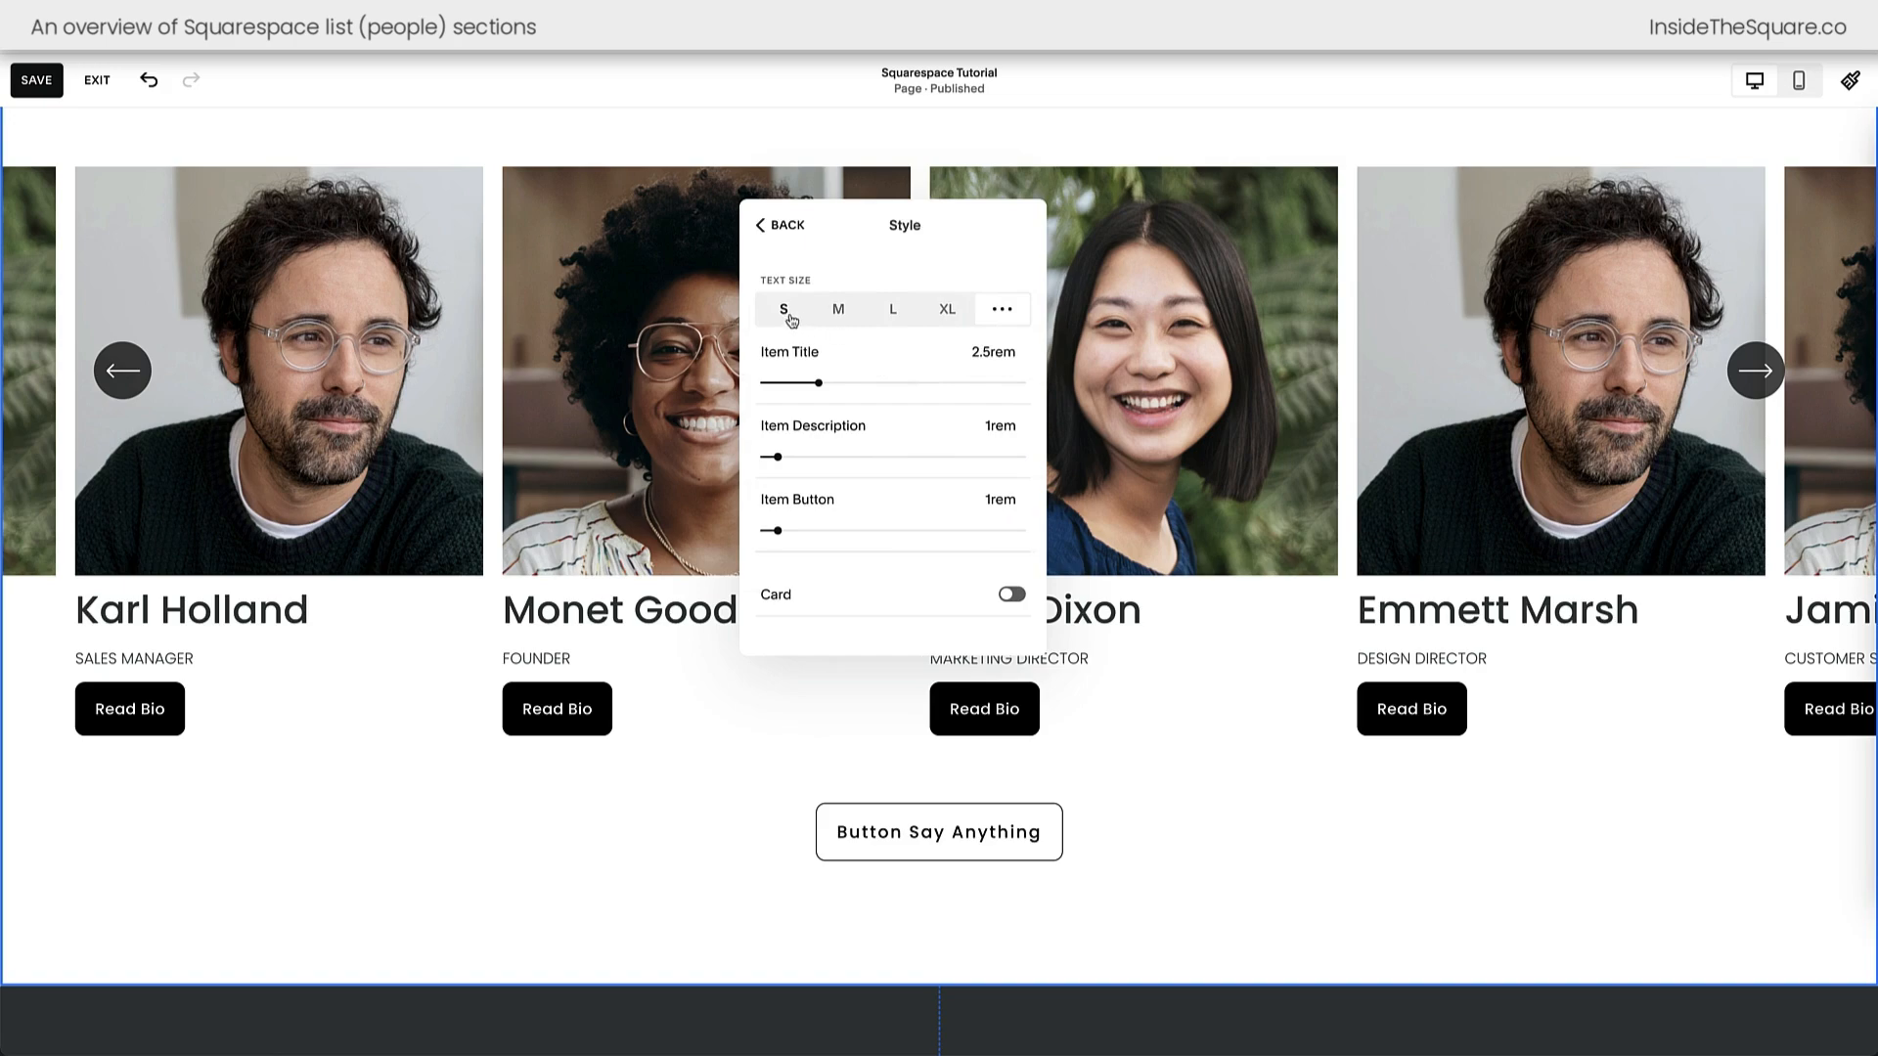
{"action": "left_click", "coordinate": [788, 311]}
{"action": "left_click", "coordinate": [838, 309]}
{"action": "left_click", "coordinate": [892, 309]}
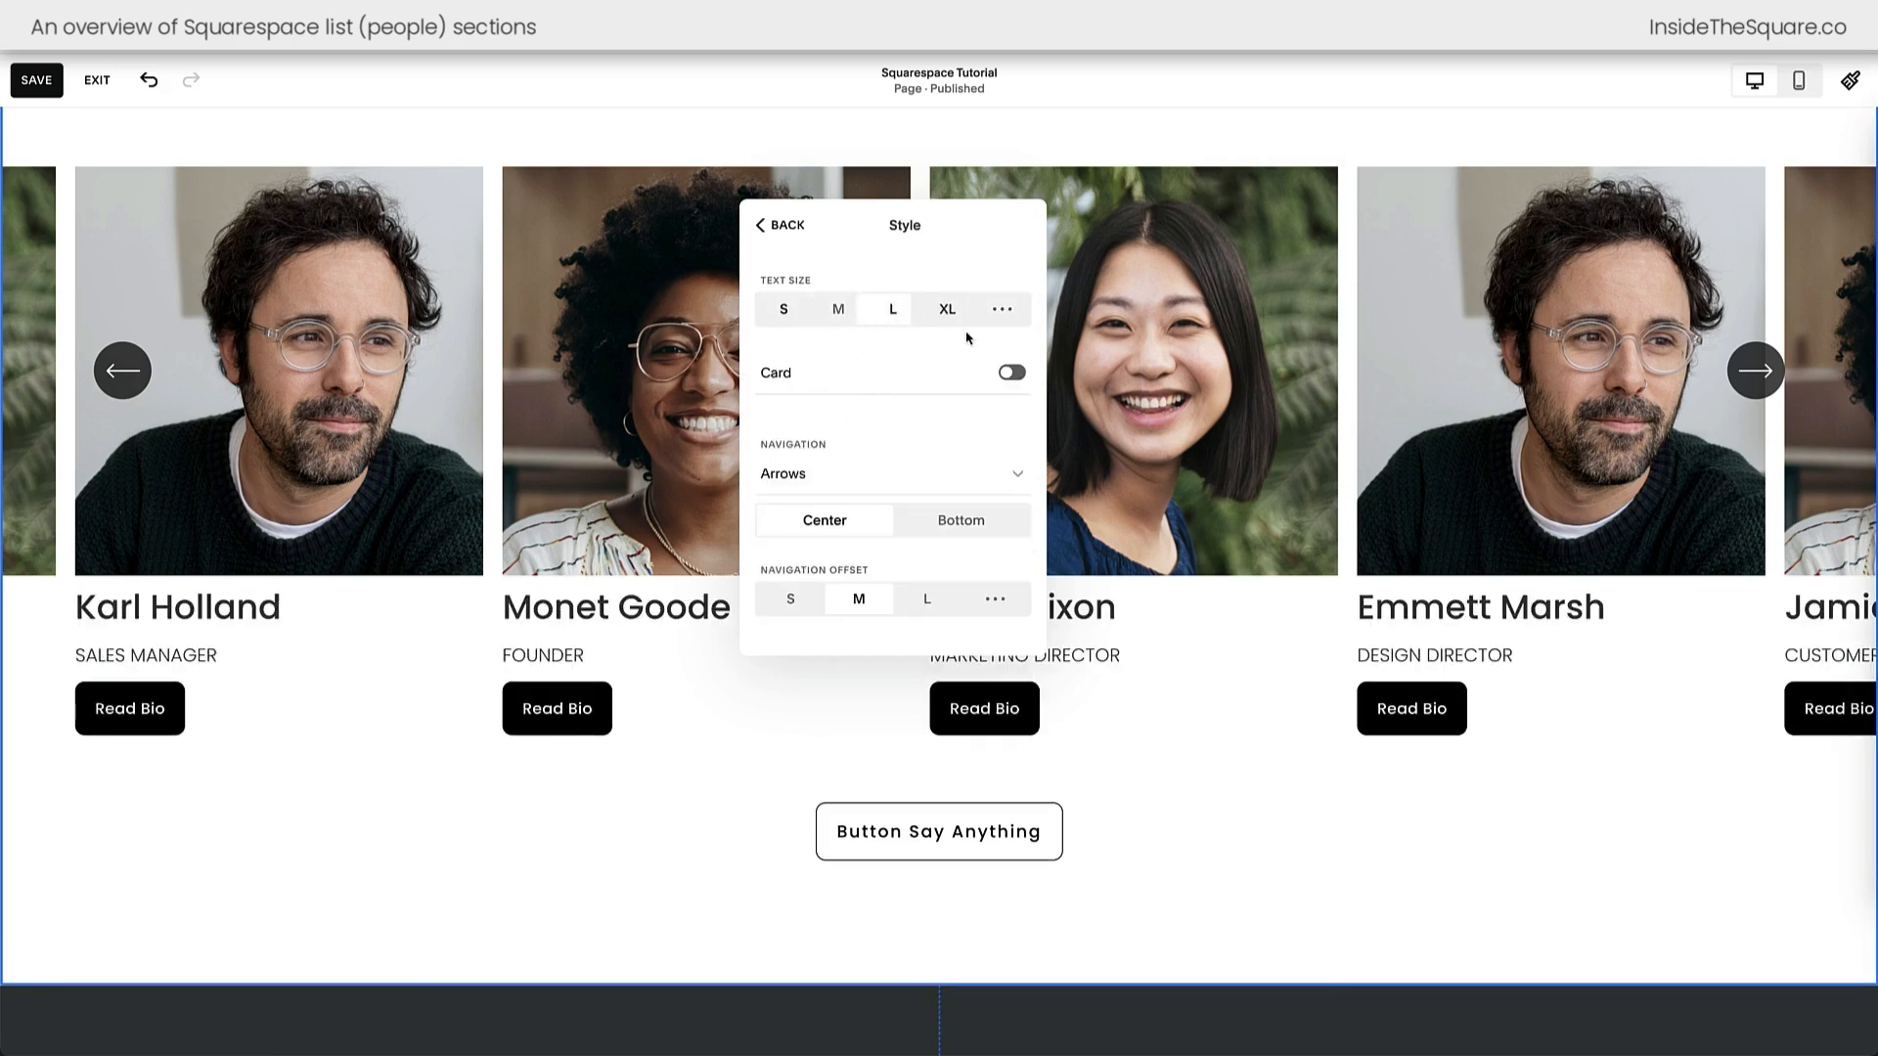
{"action": "left_click", "coordinate": [947, 310]}
- Customize the carousel's text sizes, setting the item button to 2.1rem and the item title to 2.4rem
{"action": "left_click", "coordinate": [1001, 308]}
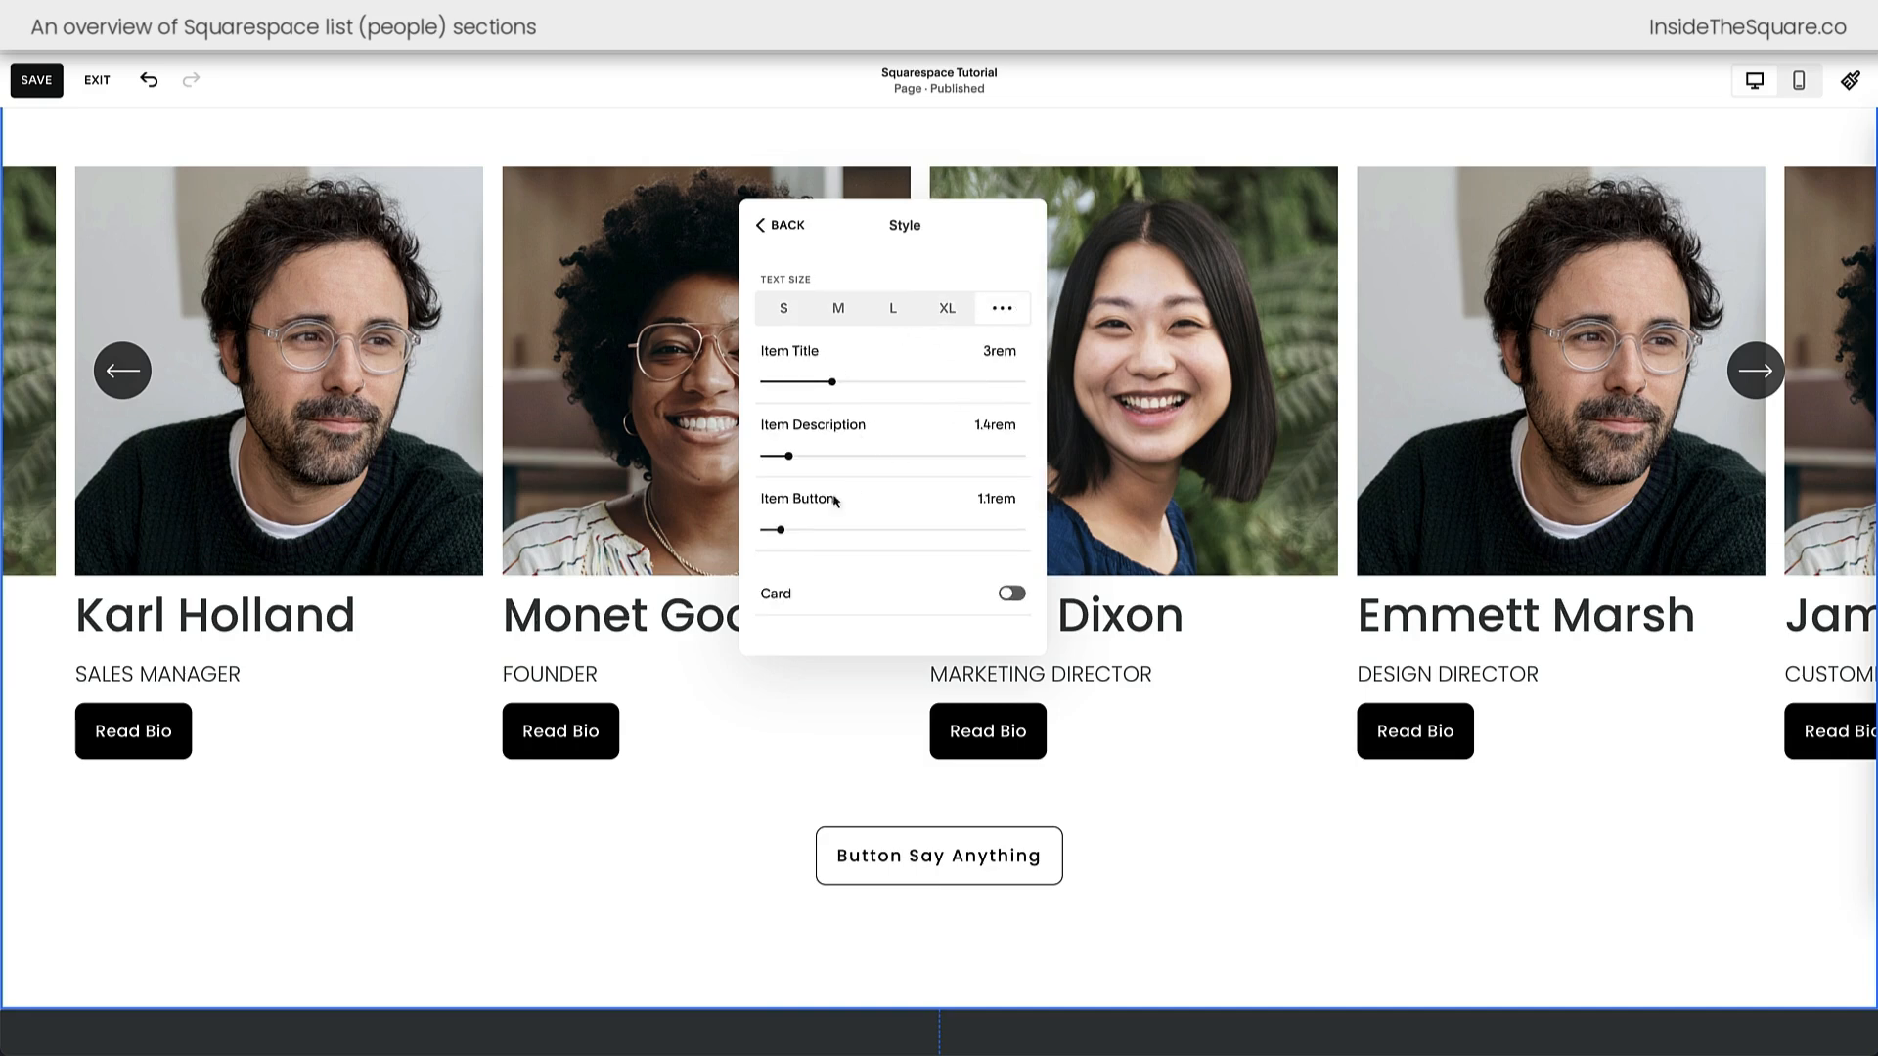
{"action": "mouse_move", "coordinate": [780, 529]}
{"action": "left_mouse_down"}
{"action": "mouse_move", "coordinate": [913, 529]}
{"action": "mouse_move", "coordinate": [808, 529]}
{"action": "left_mouse_up"}
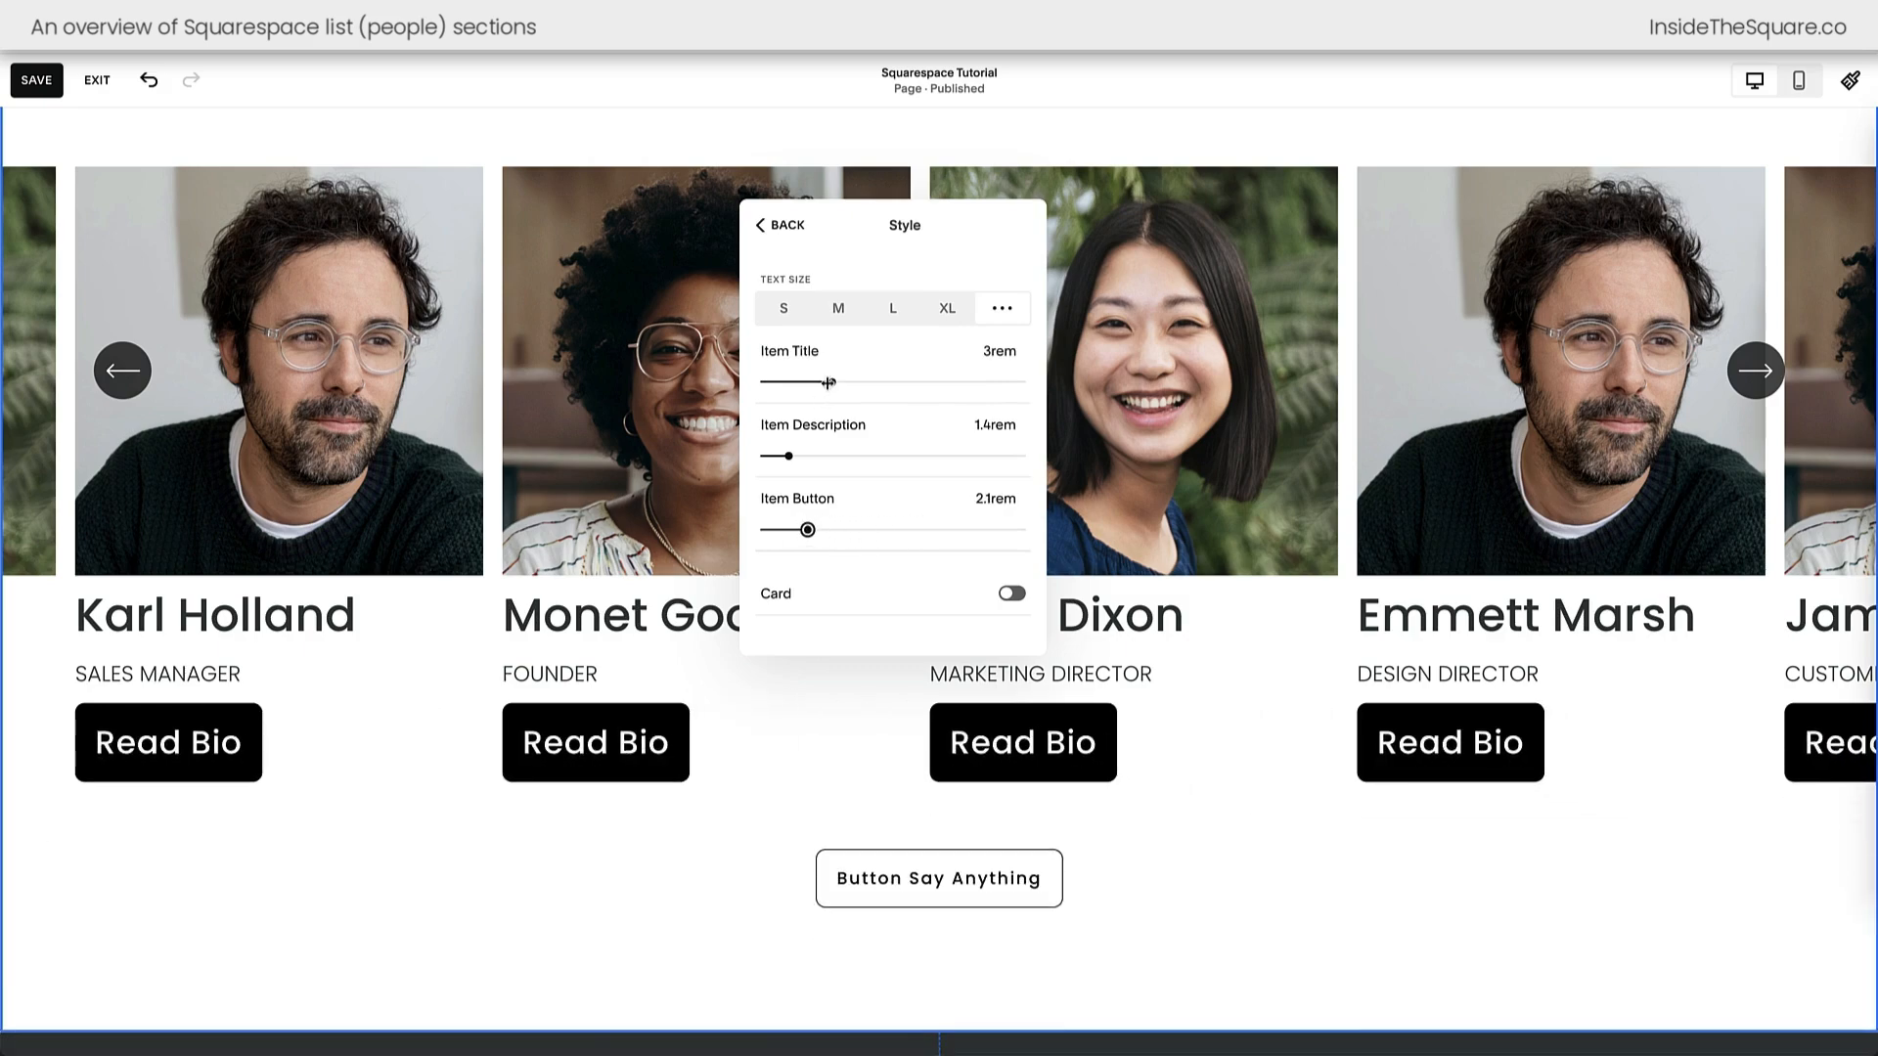
{"action": "mouse_move", "coordinate": [832, 382]}
{"action": "left_mouse_down"}
{"action": "mouse_move", "coordinate": [940, 381]}
{"action": "mouse_move", "coordinate": [776, 381]}
{"action": "mouse_move", "coordinate": [816, 382]}
{"action": "left_mouse_up"}
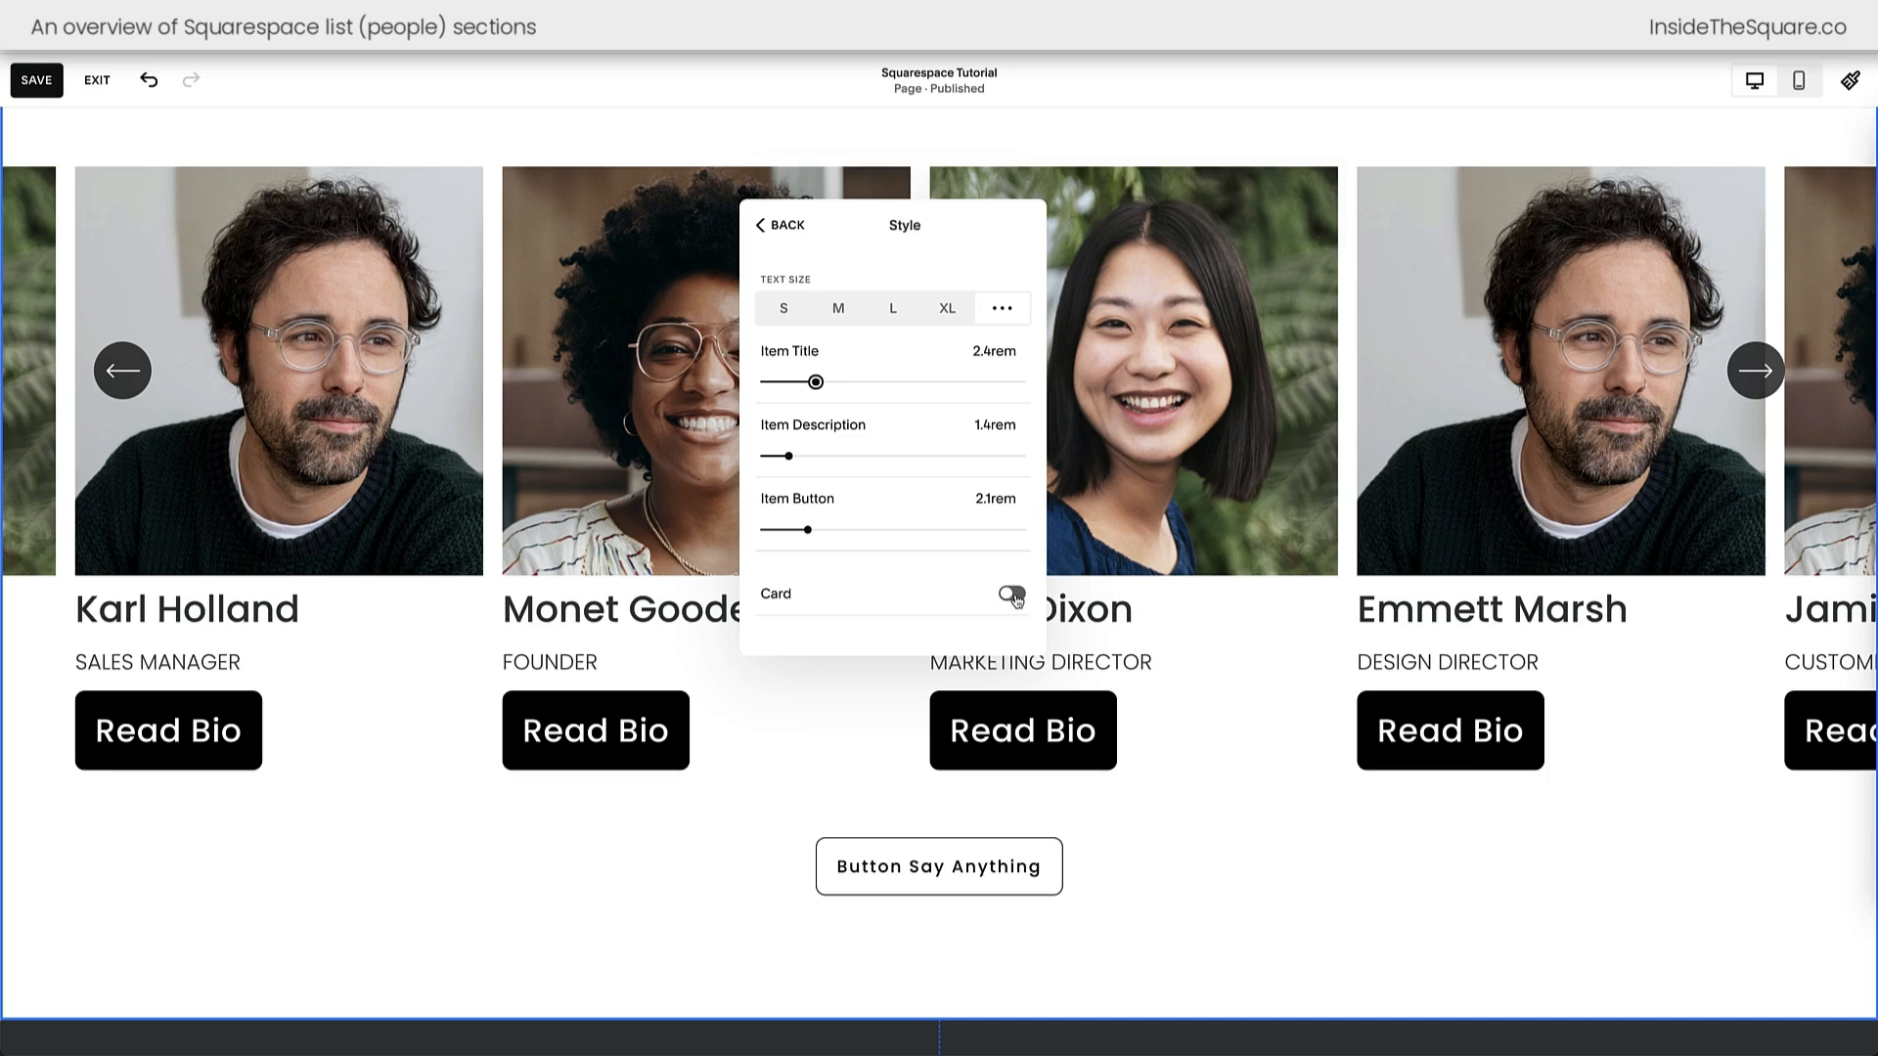
- Turn on the card style for the carousel items, try a left card padding of 53px, and set the padding to M
{"action": "left_click", "coordinate": [1012, 595]}
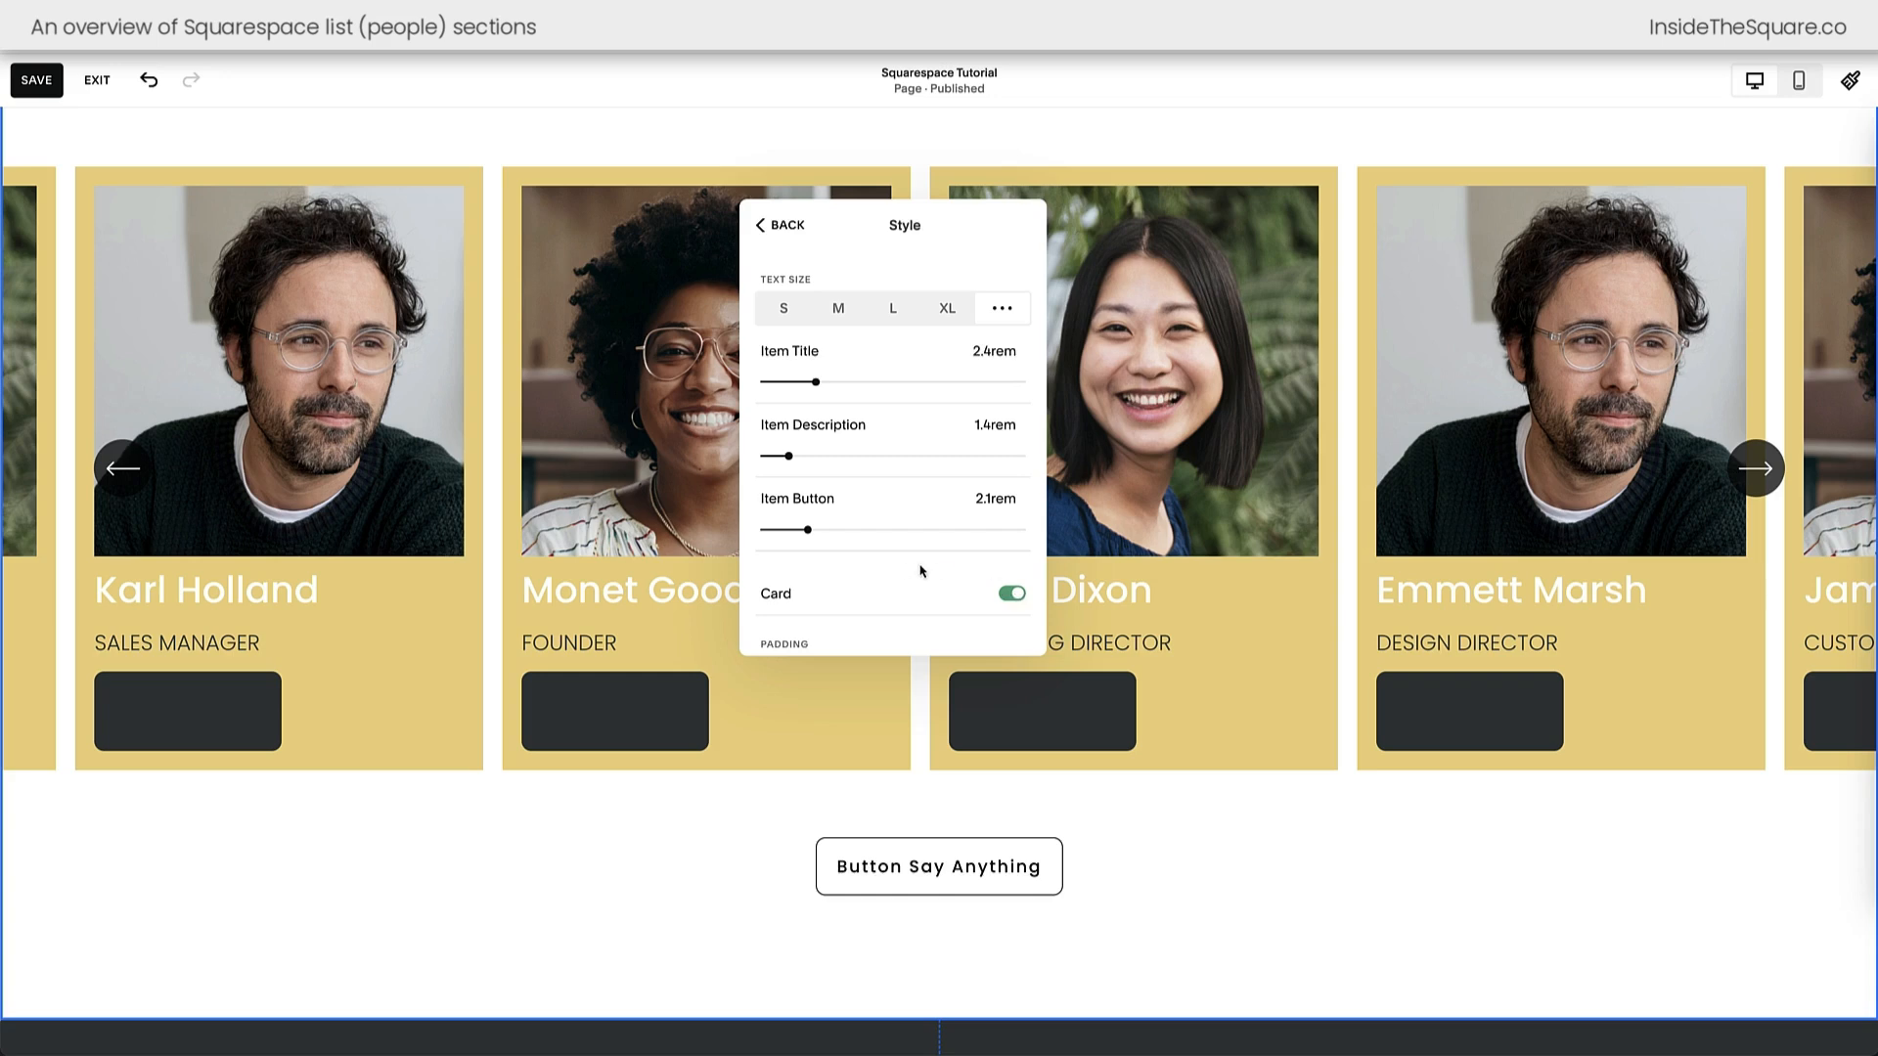
{"action": "scroll", "coordinate": [919, 571], "scroll_direction": "down", "scroll_amount": 2}
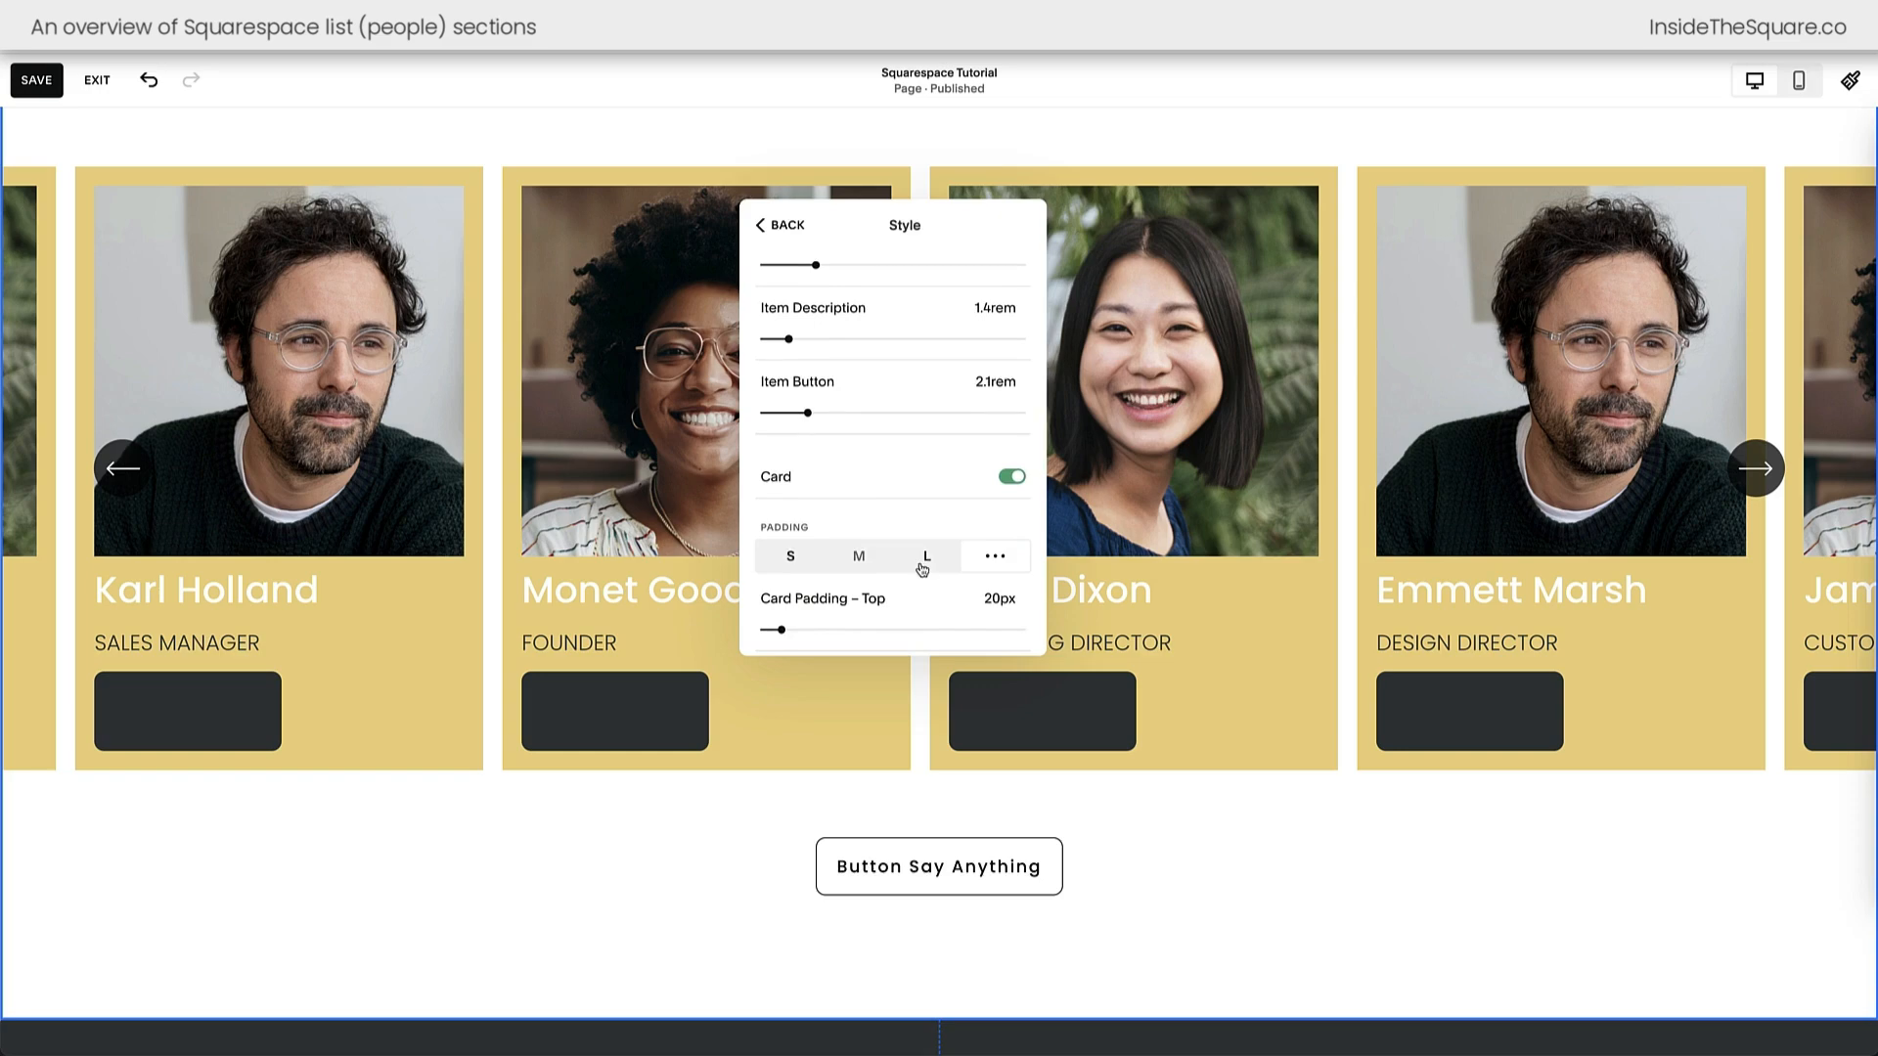
{"action": "scroll", "coordinate": [922, 567], "scroll_direction": "down", "scroll_amount": 1}
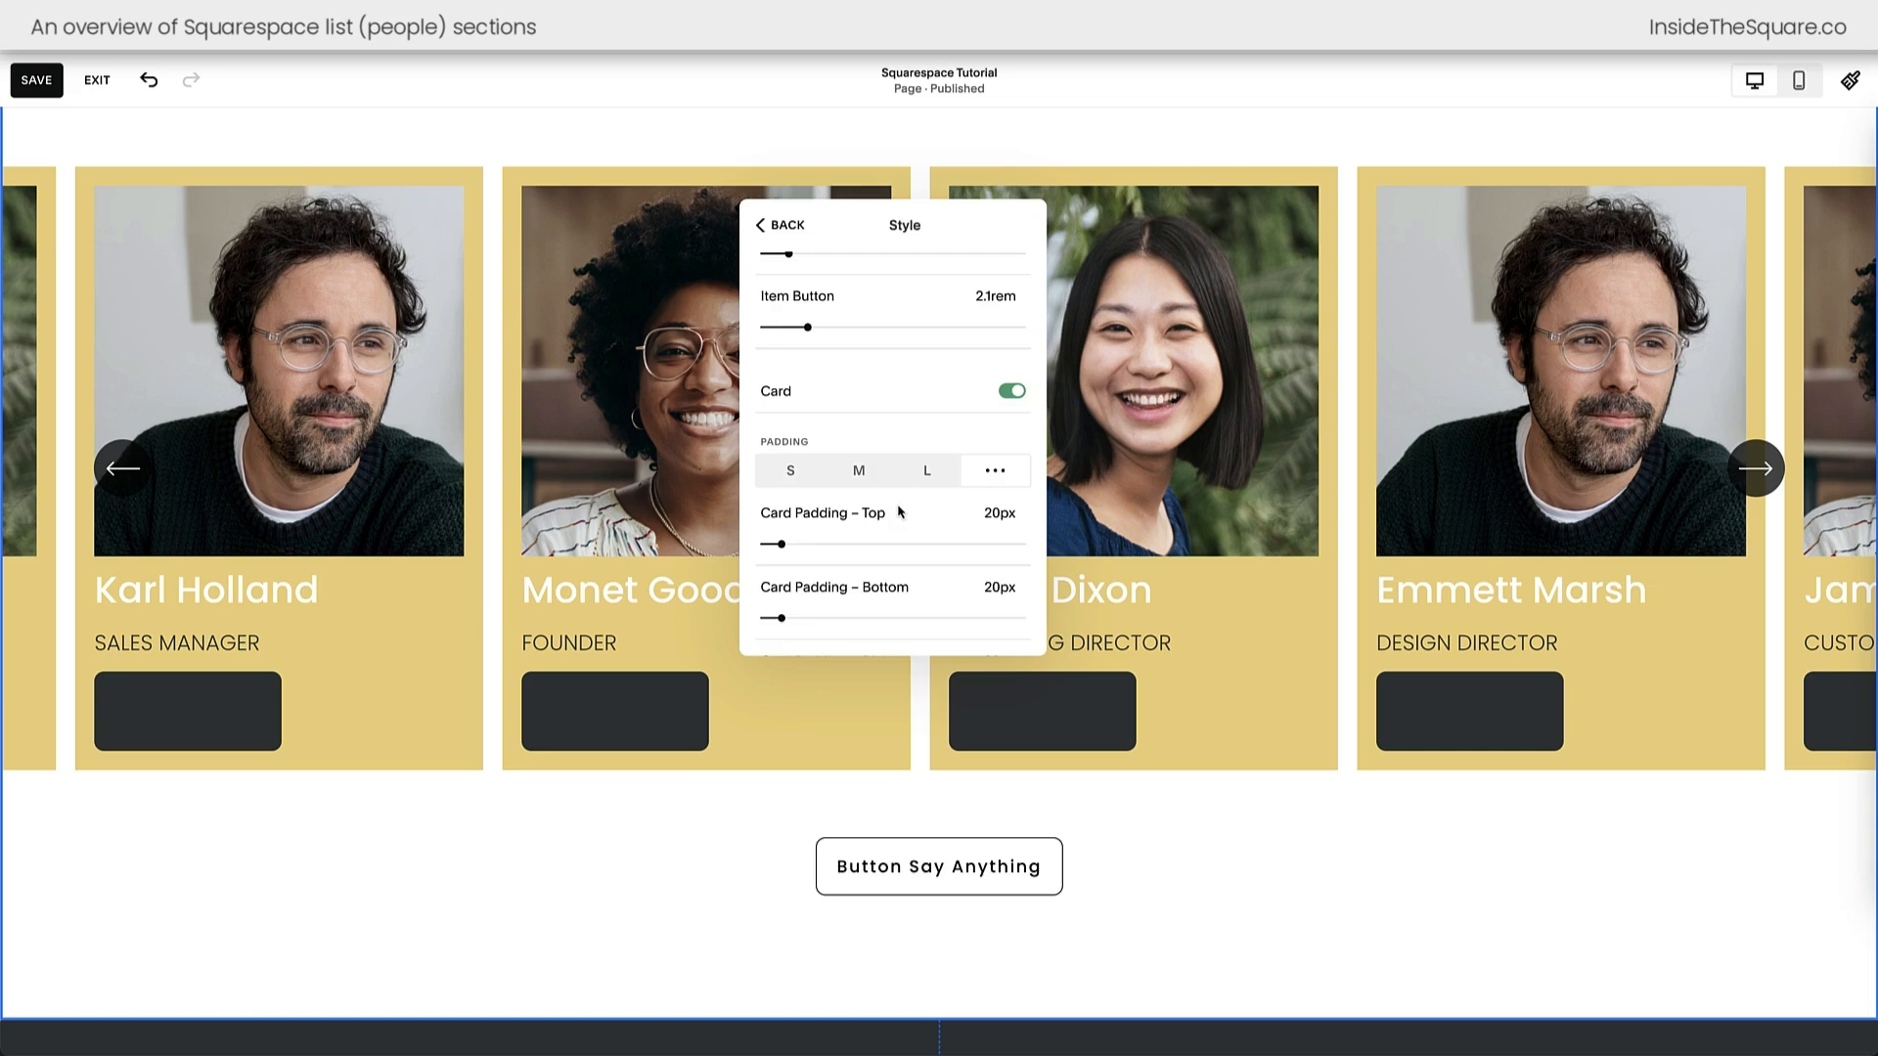
{"action": "scroll", "coordinate": [899, 511], "scroll_direction": "down", "scroll_amount": 2}
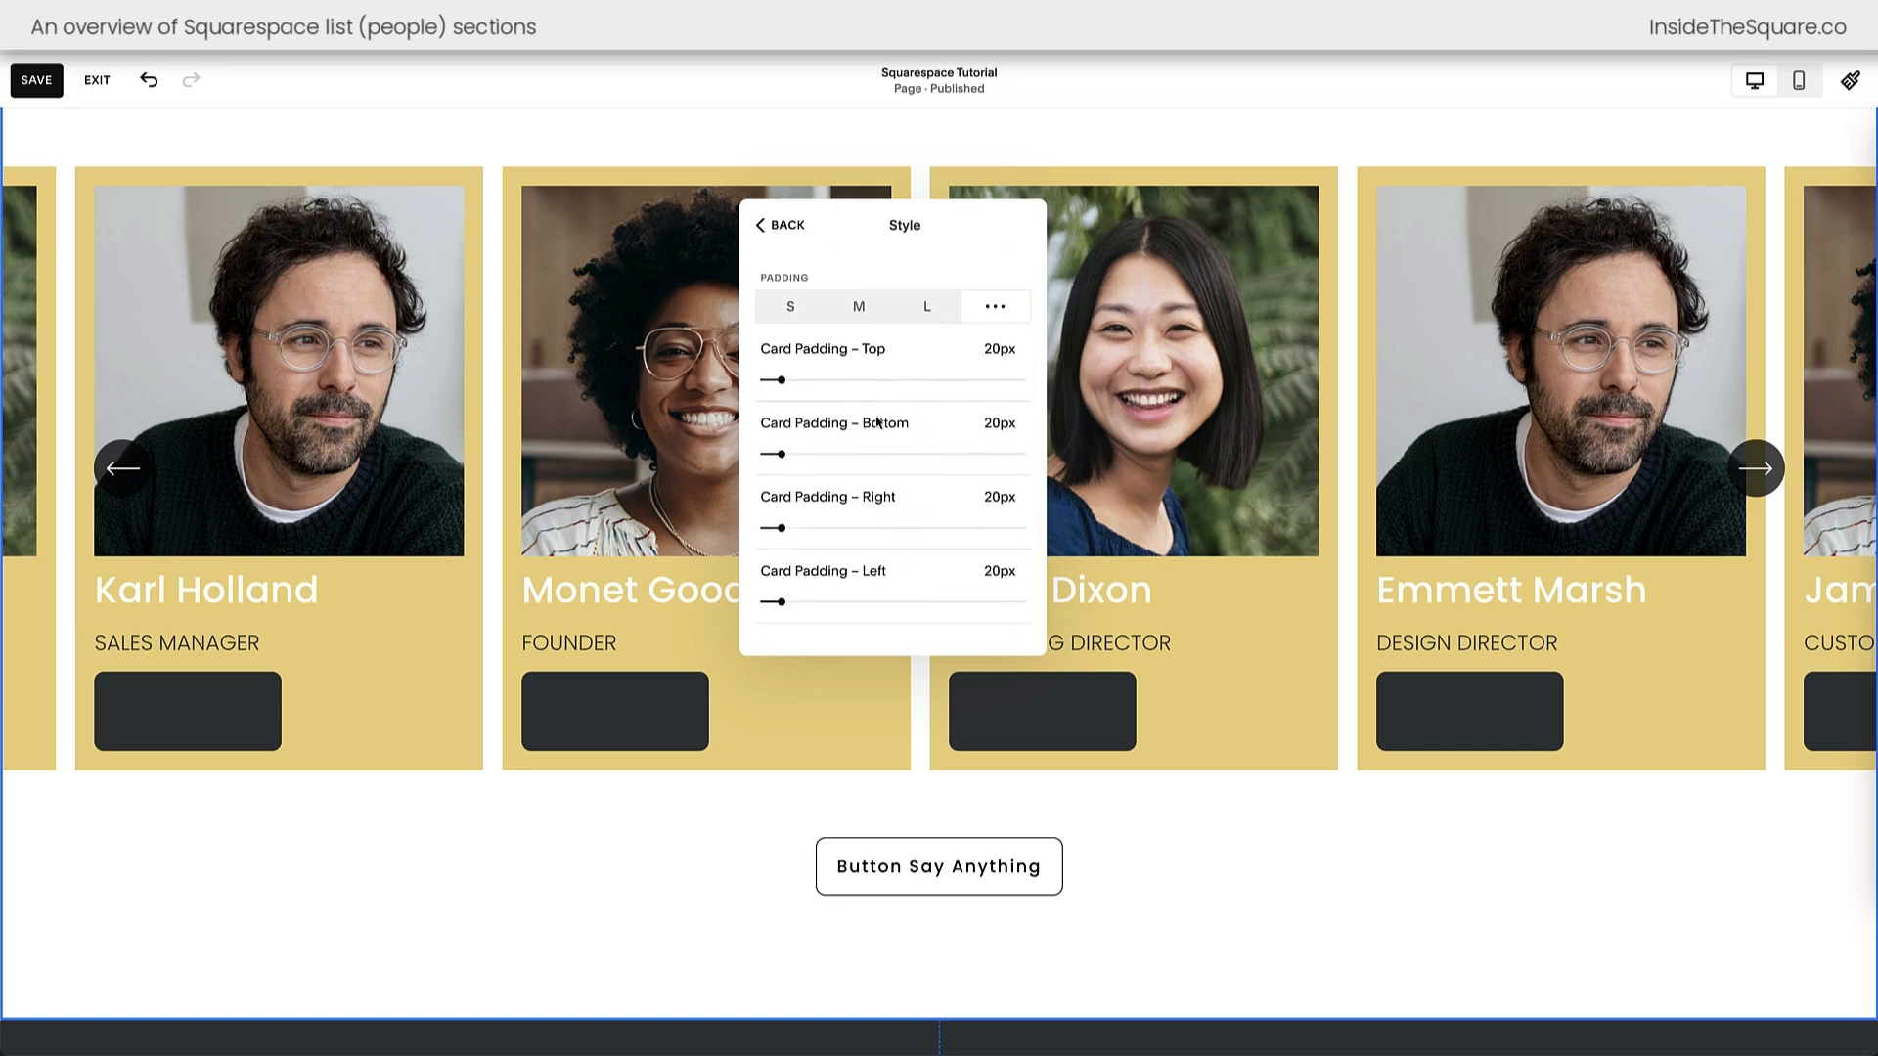
{"action": "mouse_move", "coordinate": [782, 602]}
{"action": "left_mouse_down"}
{"action": "mouse_move", "coordinate": [860, 602]}
{"action": "mouse_move", "coordinate": [810, 602]}
{"action": "left_mouse_up"}
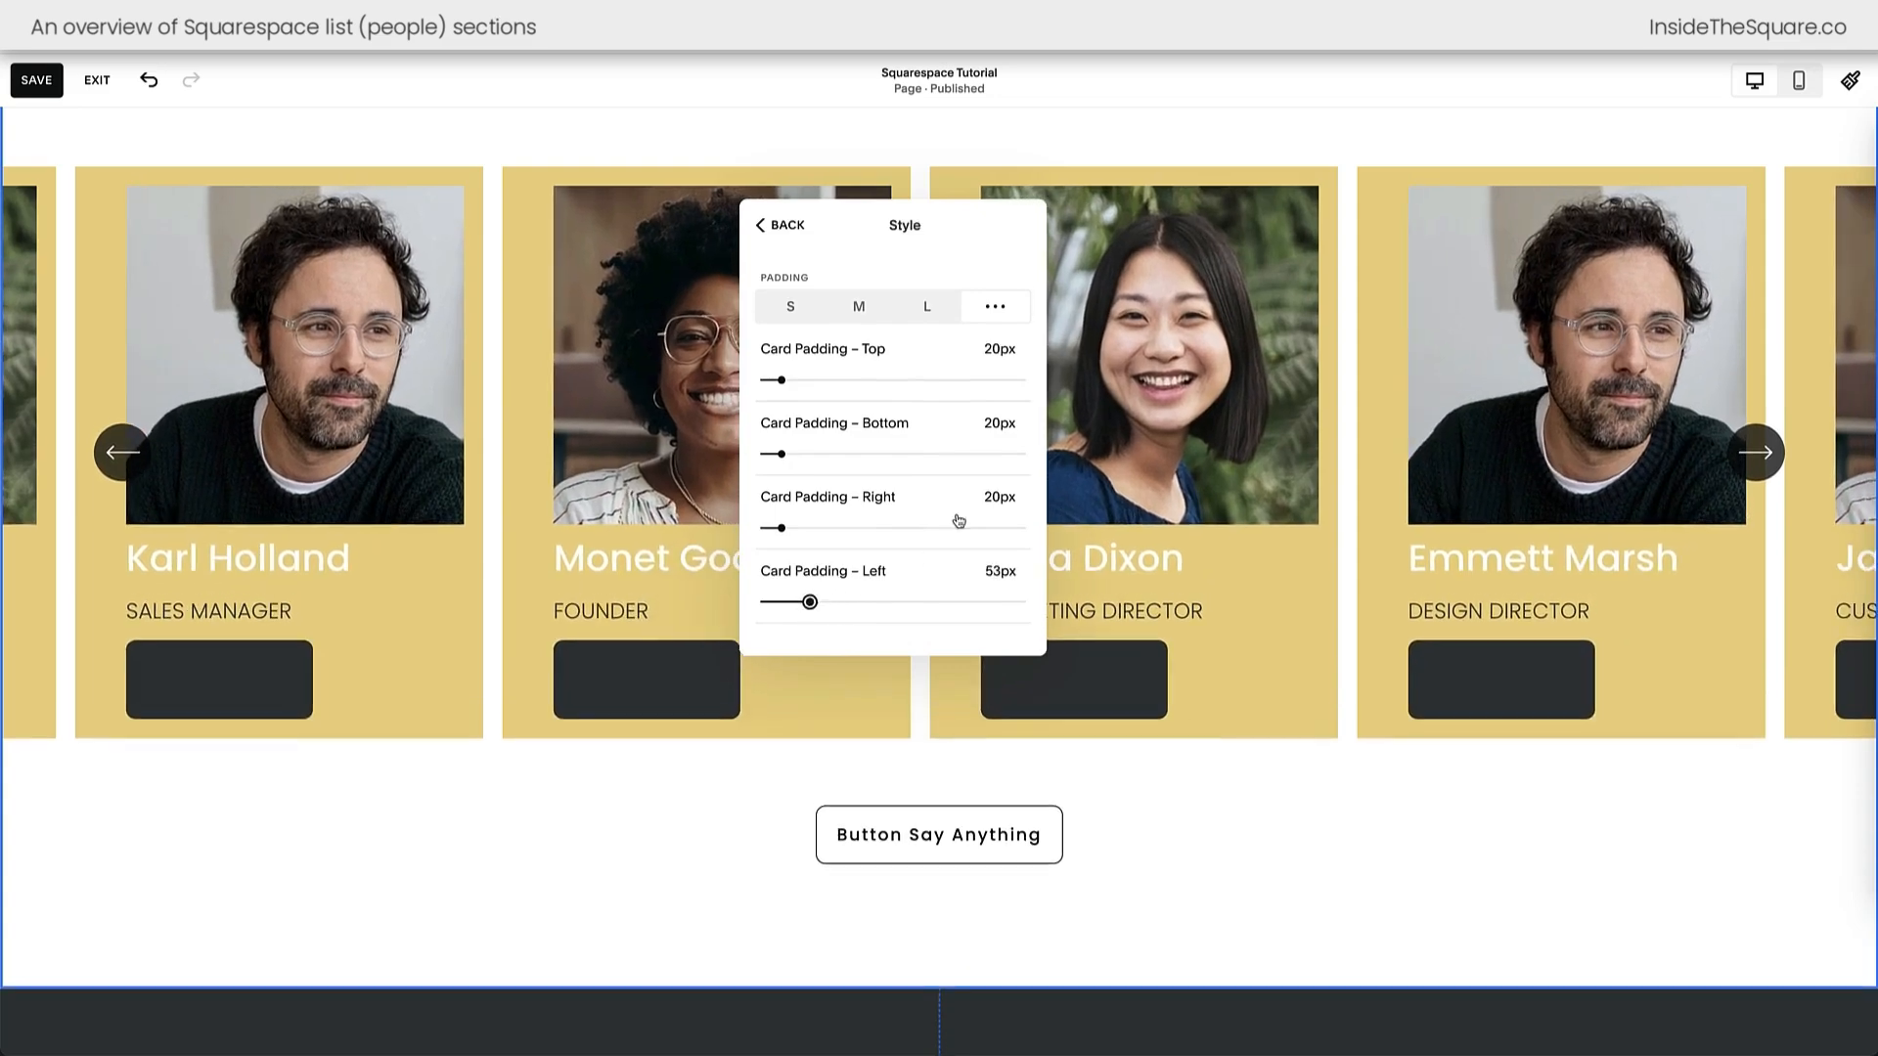
{"action": "left_click", "coordinate": [791, 308]}
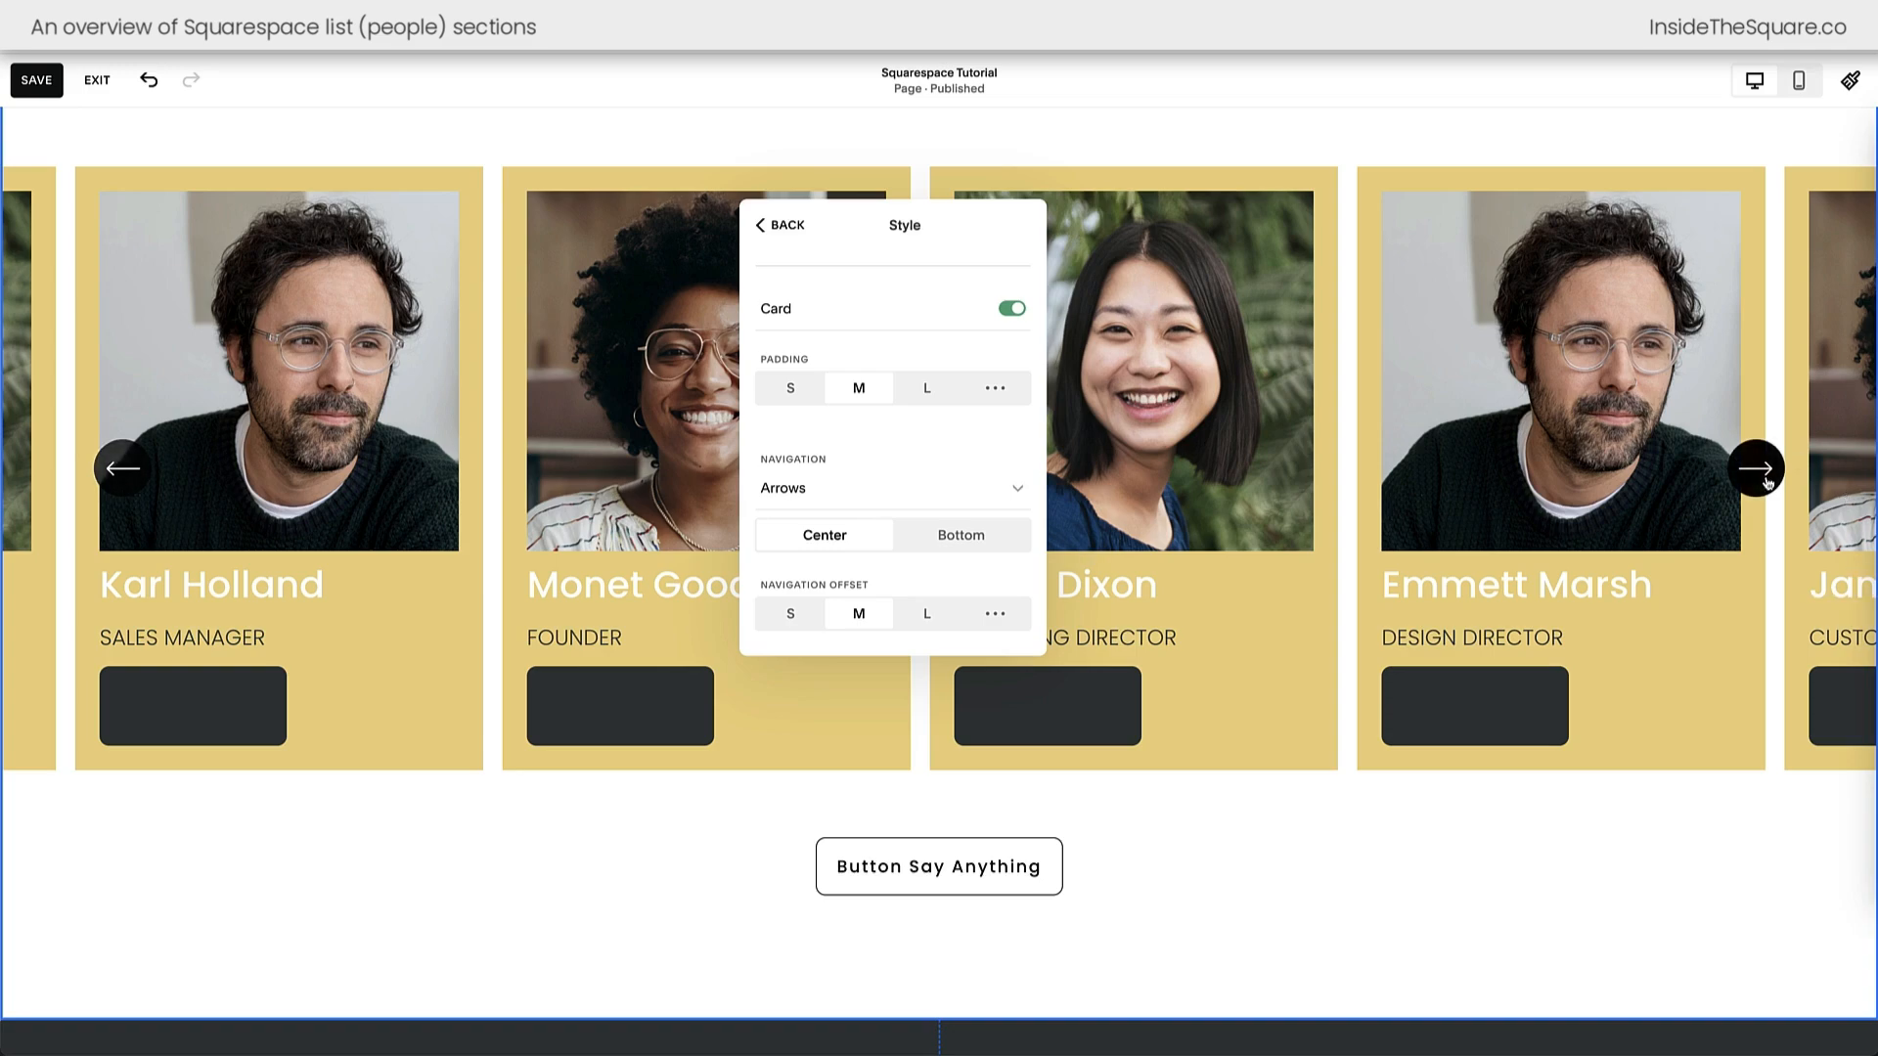
- Set the carousel's navigation arrows to the Bottom placement and page forward through the items with them
{"action": "left_click", "coordinate": [961, 536]}
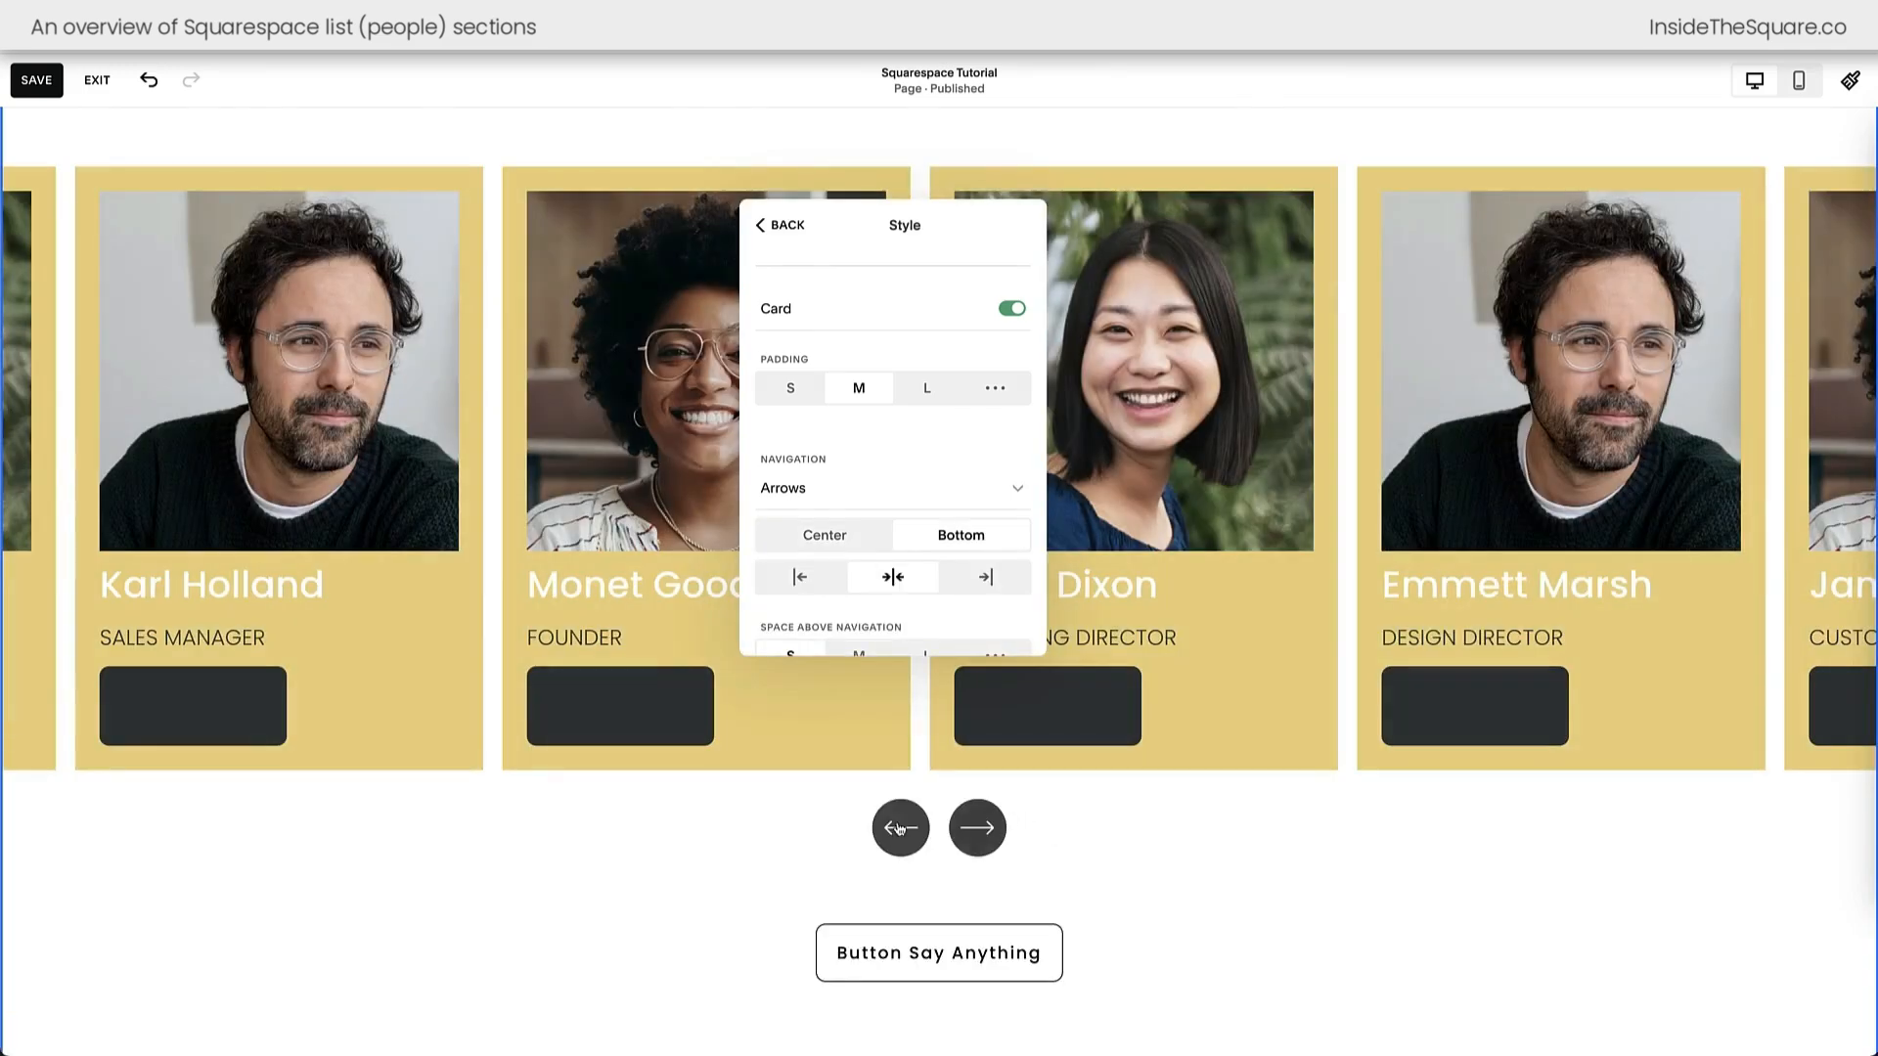
{"action": "left_click", "coordinate": [979, 843]}
{"action": "left_click", "coordinate": [981, 850]}
{"action": "left_click", "coordinate": [982, 851]}
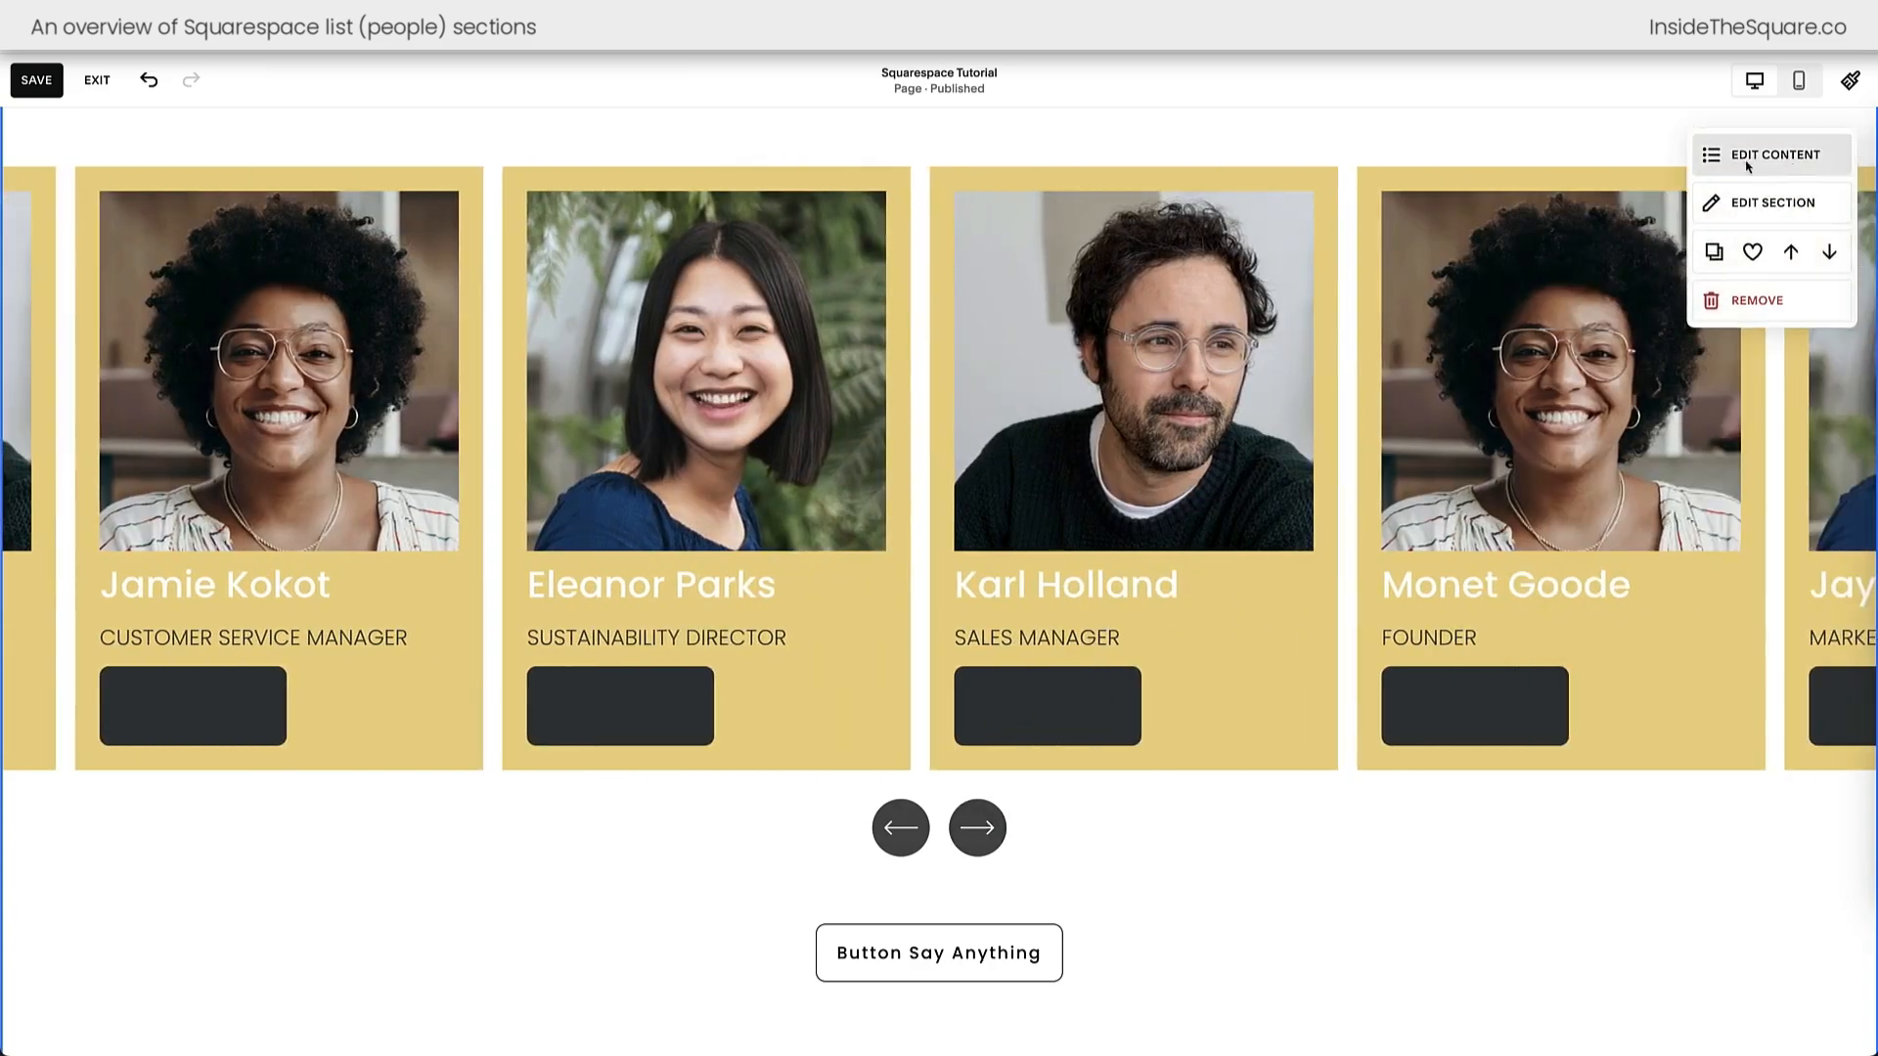
- Try left and right alignment for the carousel's bottom navigation arrows and return them to center alignment
{"action": "left_click", "coordinate": [1748, 158]}
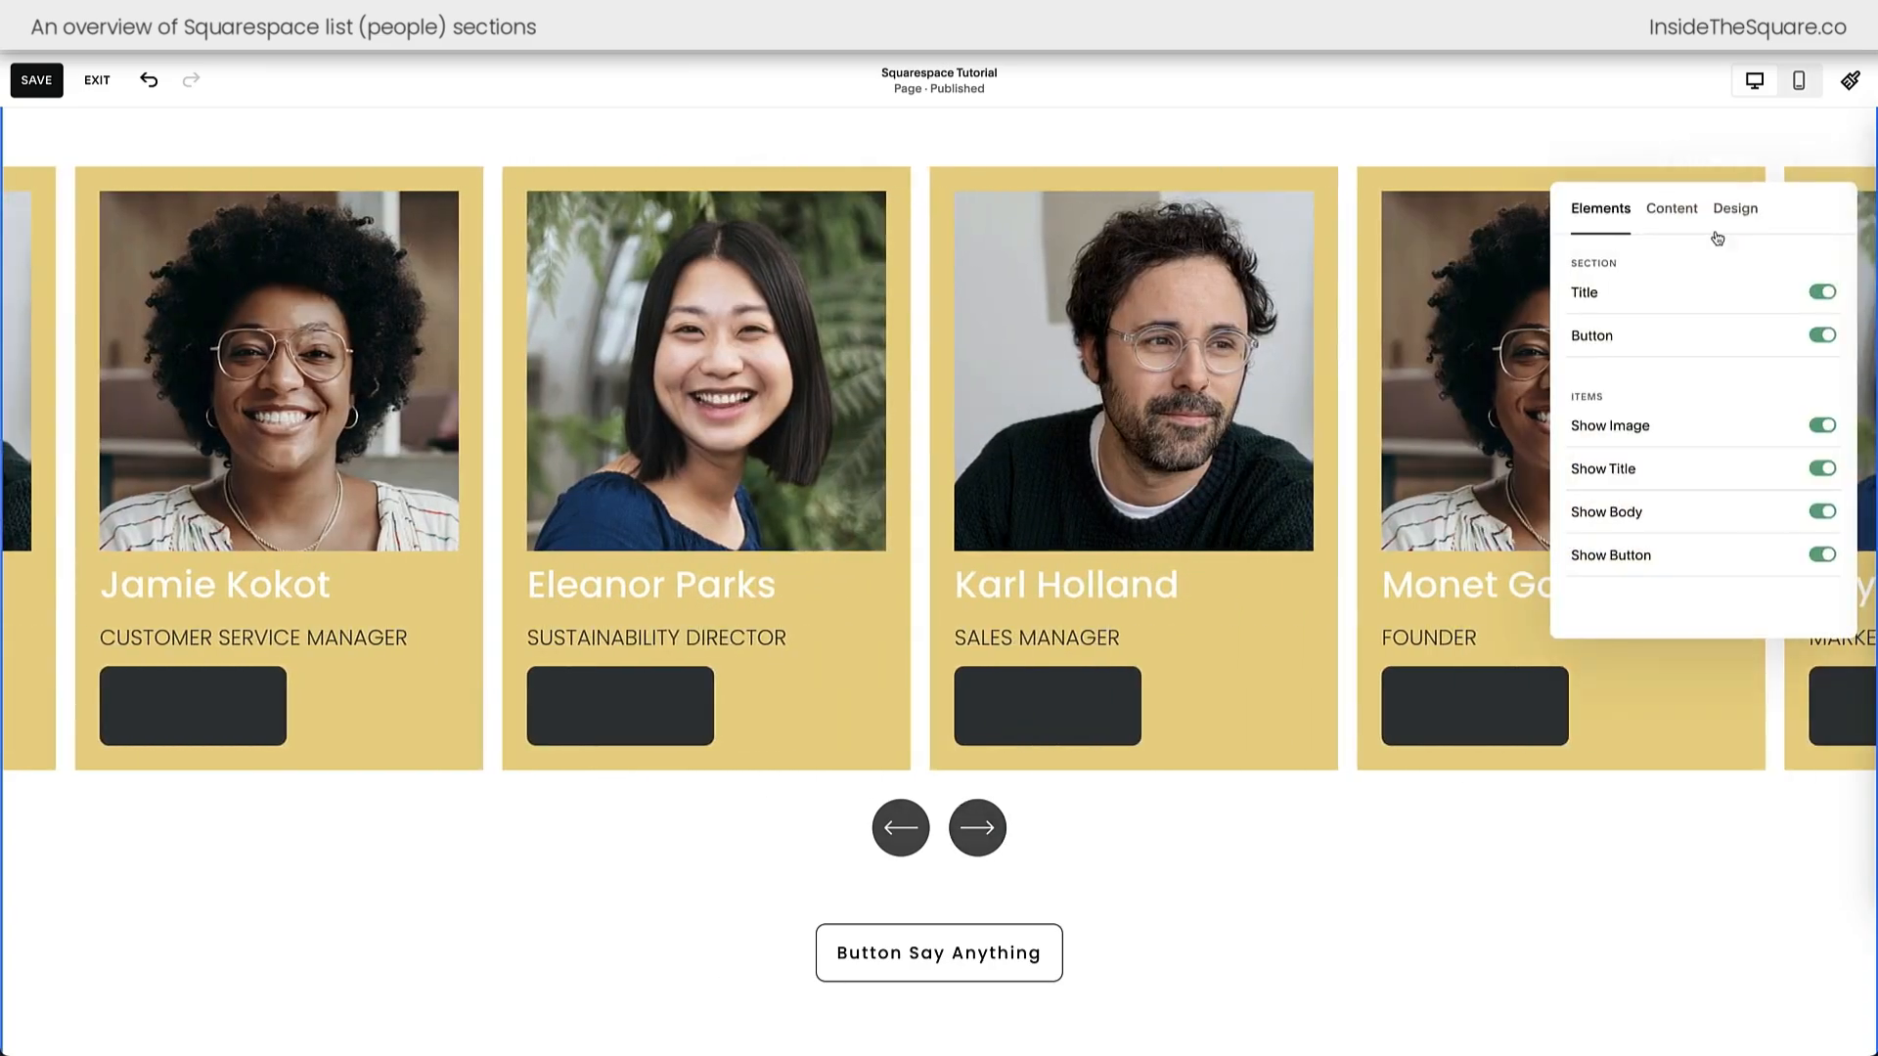
{"action": "left_click", "coordinate": [1733, 207]}
{"action": "left_click_drag", "start_coordinate": [1794, 214], "coordinate": [1036, 243]}
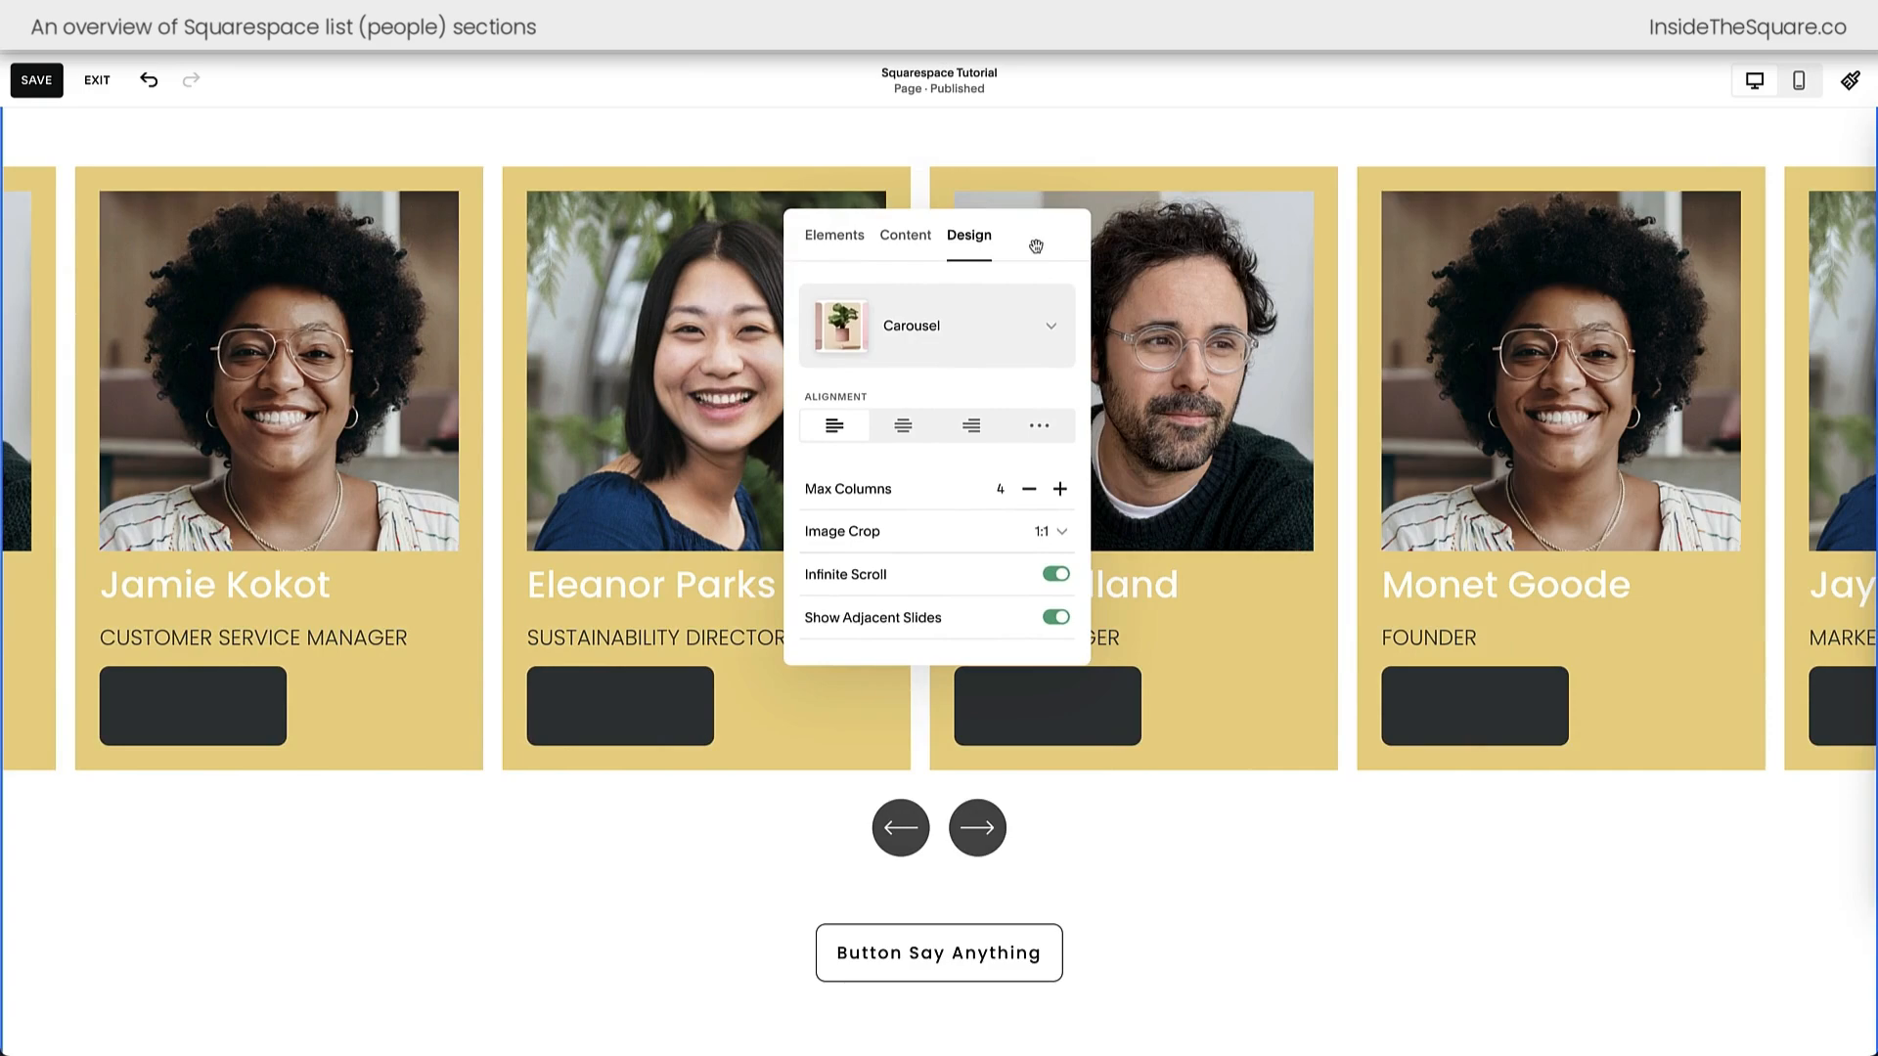
{"action": "scroll", "coordinate": [942, 480], "scroll_direction": "down", "scroll_amount": 2}
{"action": "left_click", "coordinate": [885, 585]}
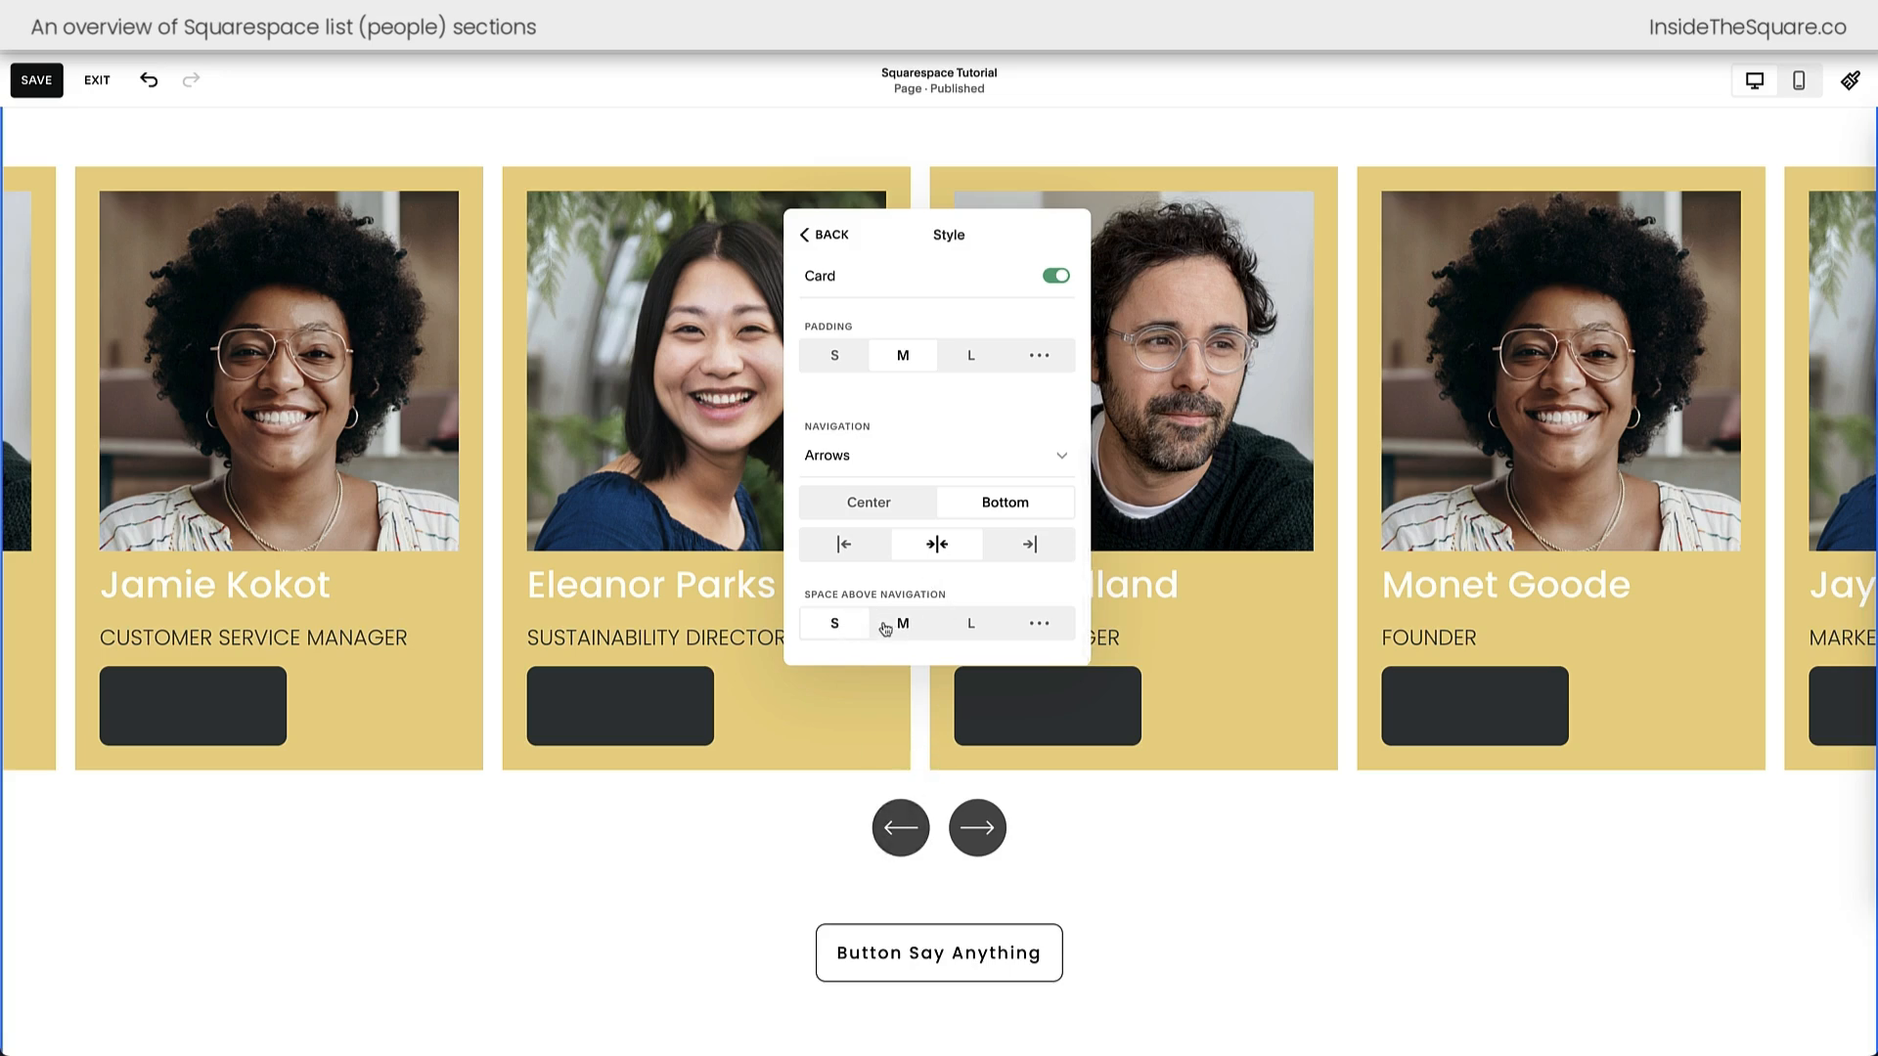
{"action": "left_click", "coordinate": [868, 554]}
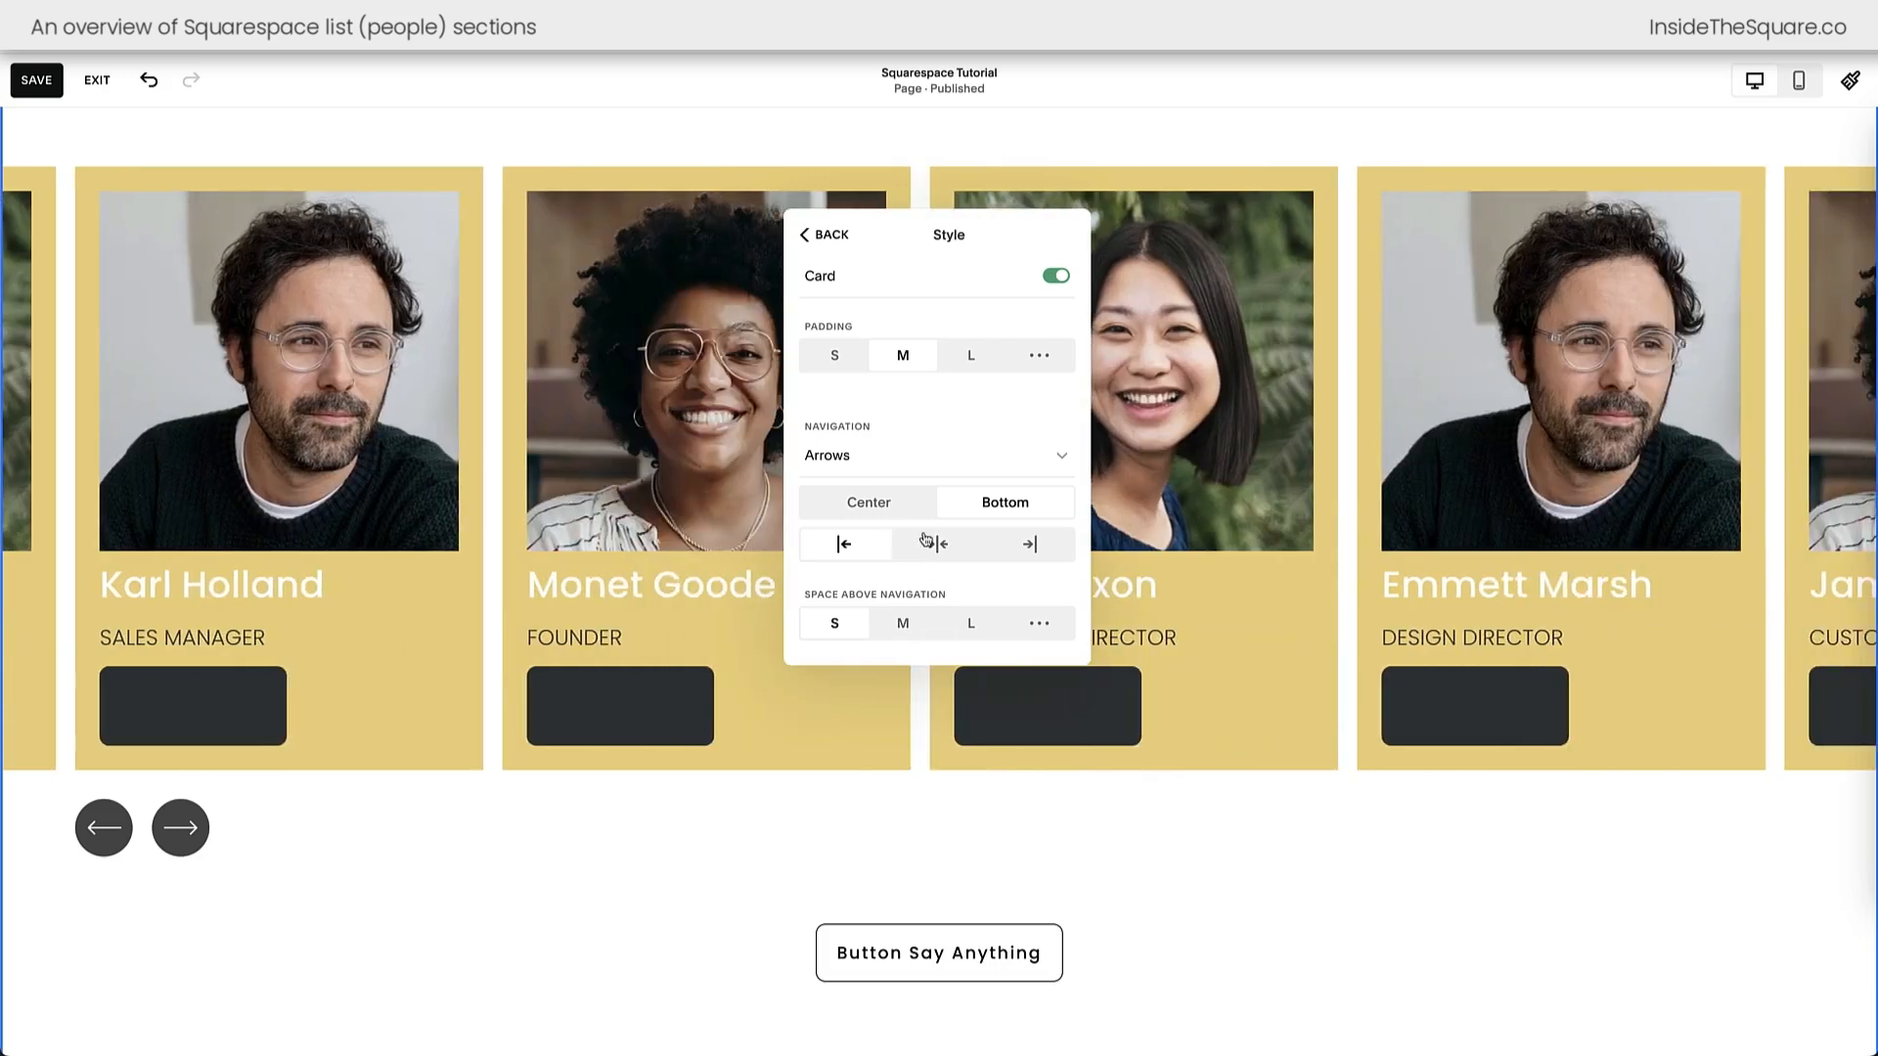
{"action": "left_click", "coordinate": [1029, 545]}
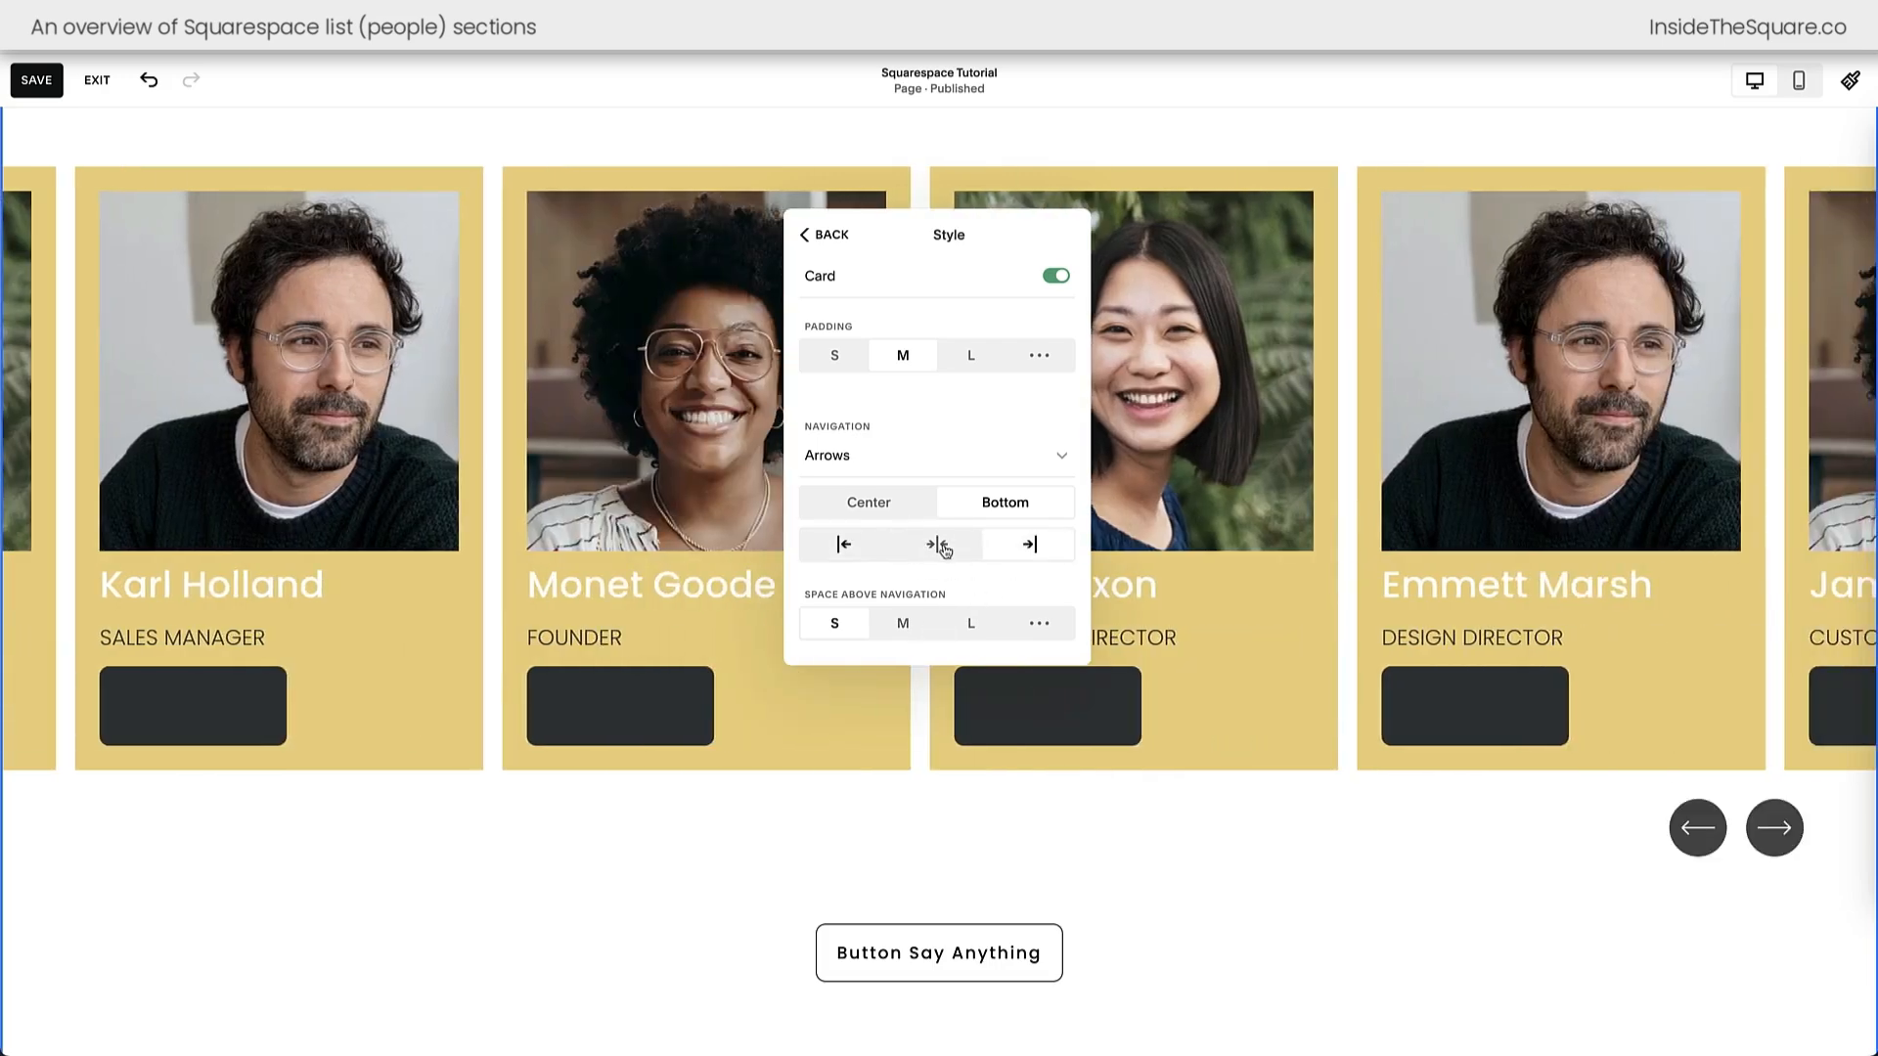
{"action": "left_click", "coordinate": [943, 550]}
- Try the M and L spacing above the carousel's navigation, return it to S, and close the section settings
{"action": "left_click", "coordinate": [906, 627]}
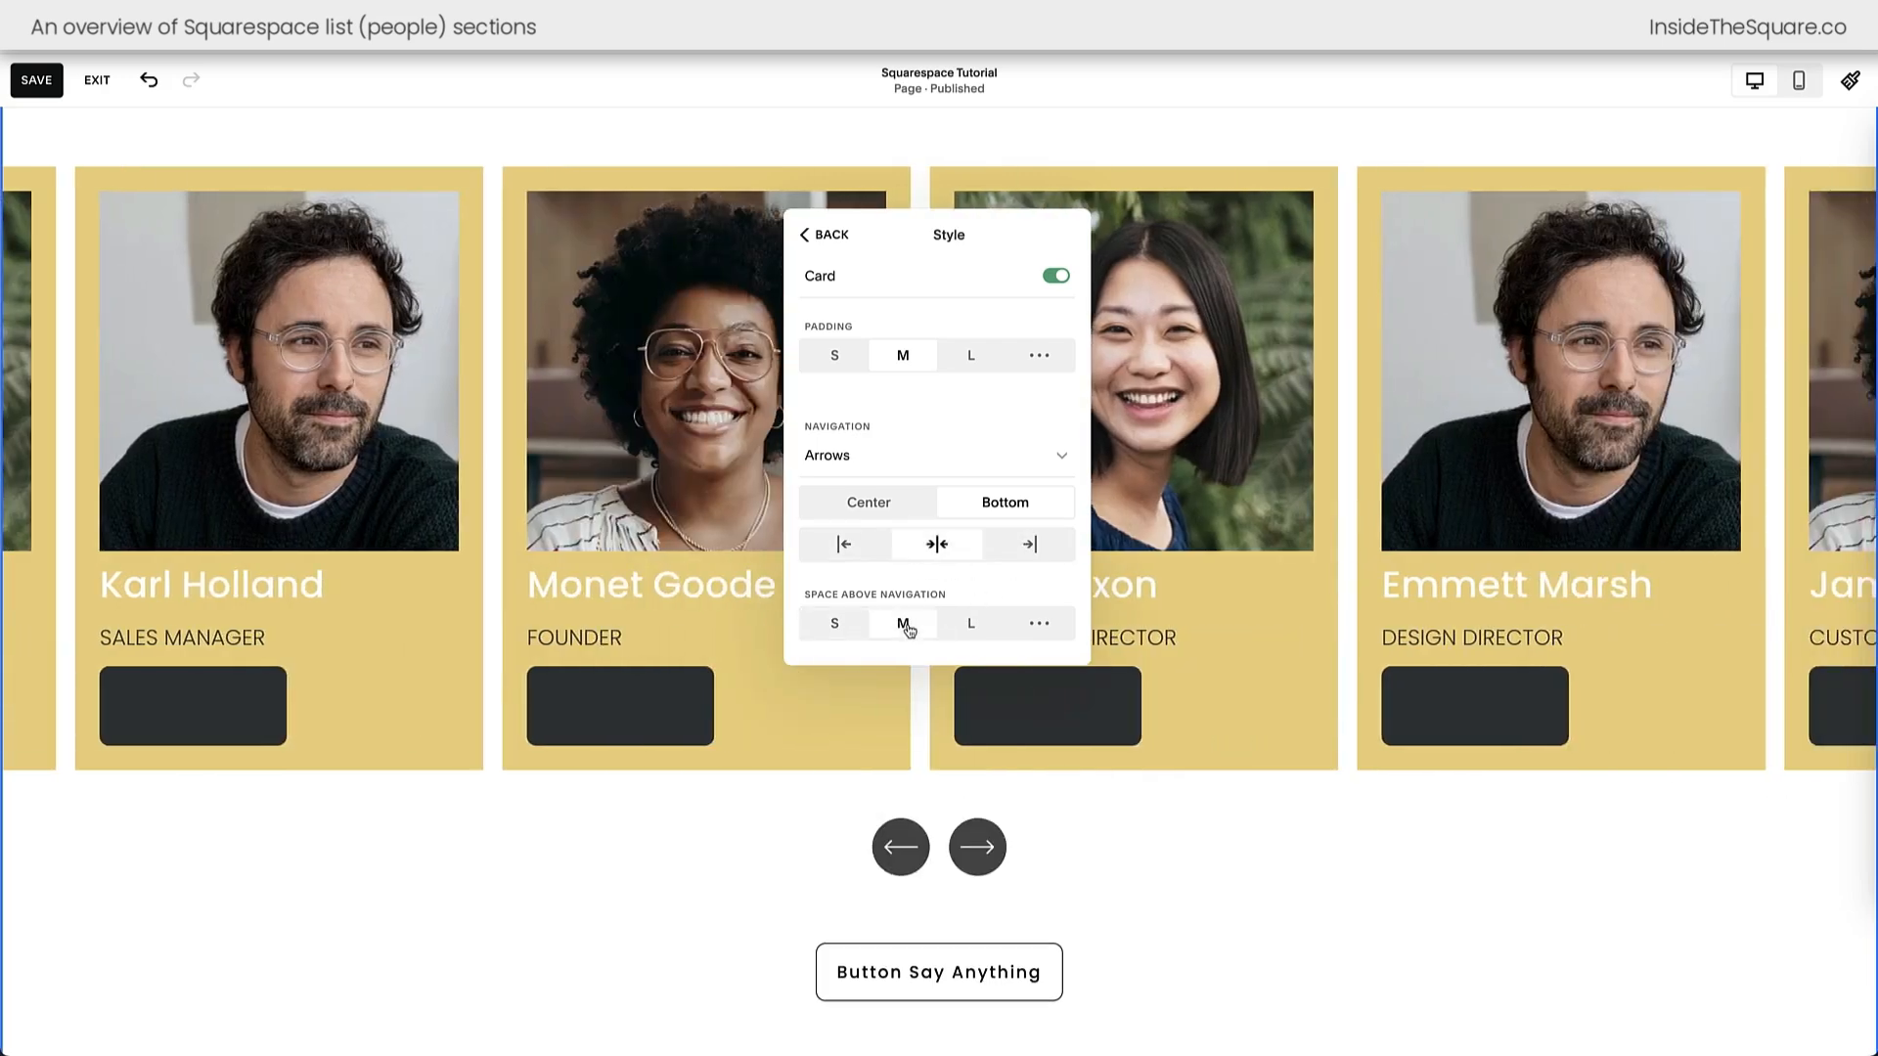
{"action": "left_click", "coordinate": [969, 633]}
{"action": "left_click", "coordinate": [843, 626]}
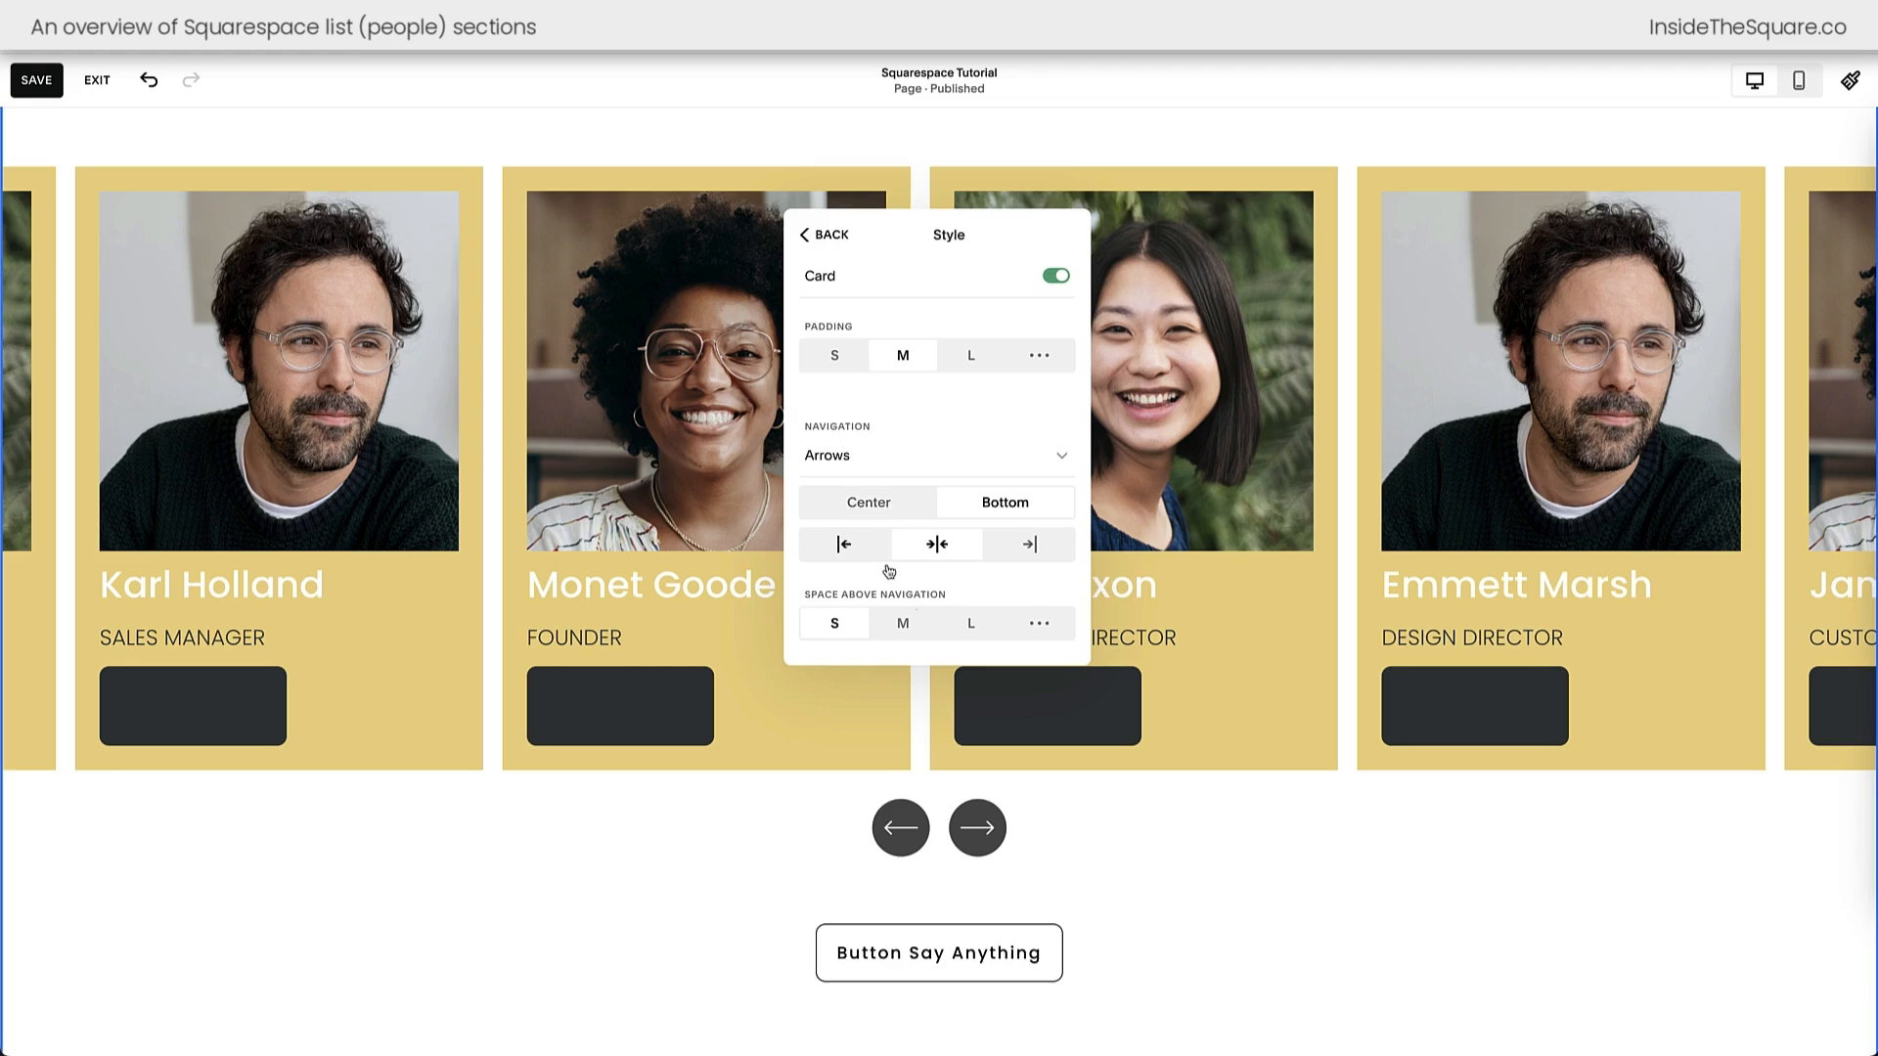
{"action": "left_click", "coordinate": [1364, 834]}
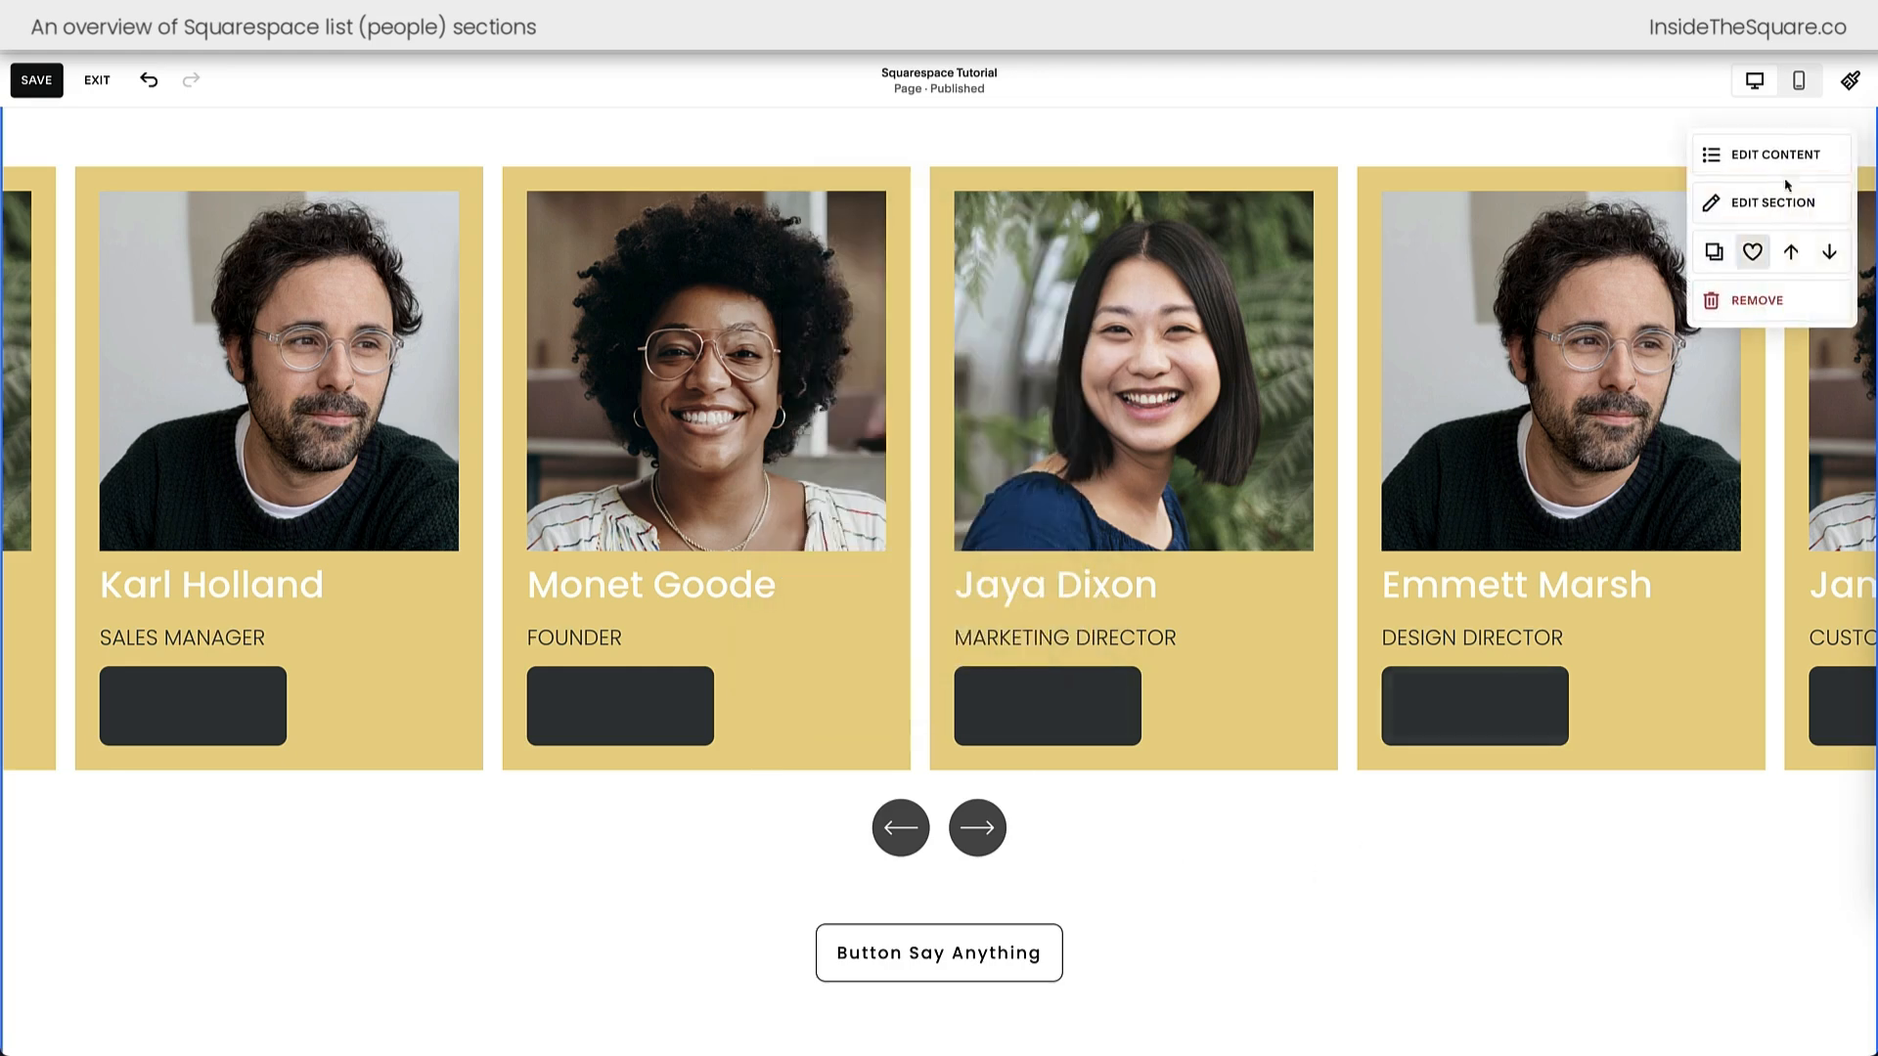
- Preview the people carousel in the mobile view, page forward through its items, and return to the desktop view
{"action": "left_click", "coordinate": [1800, 82]}
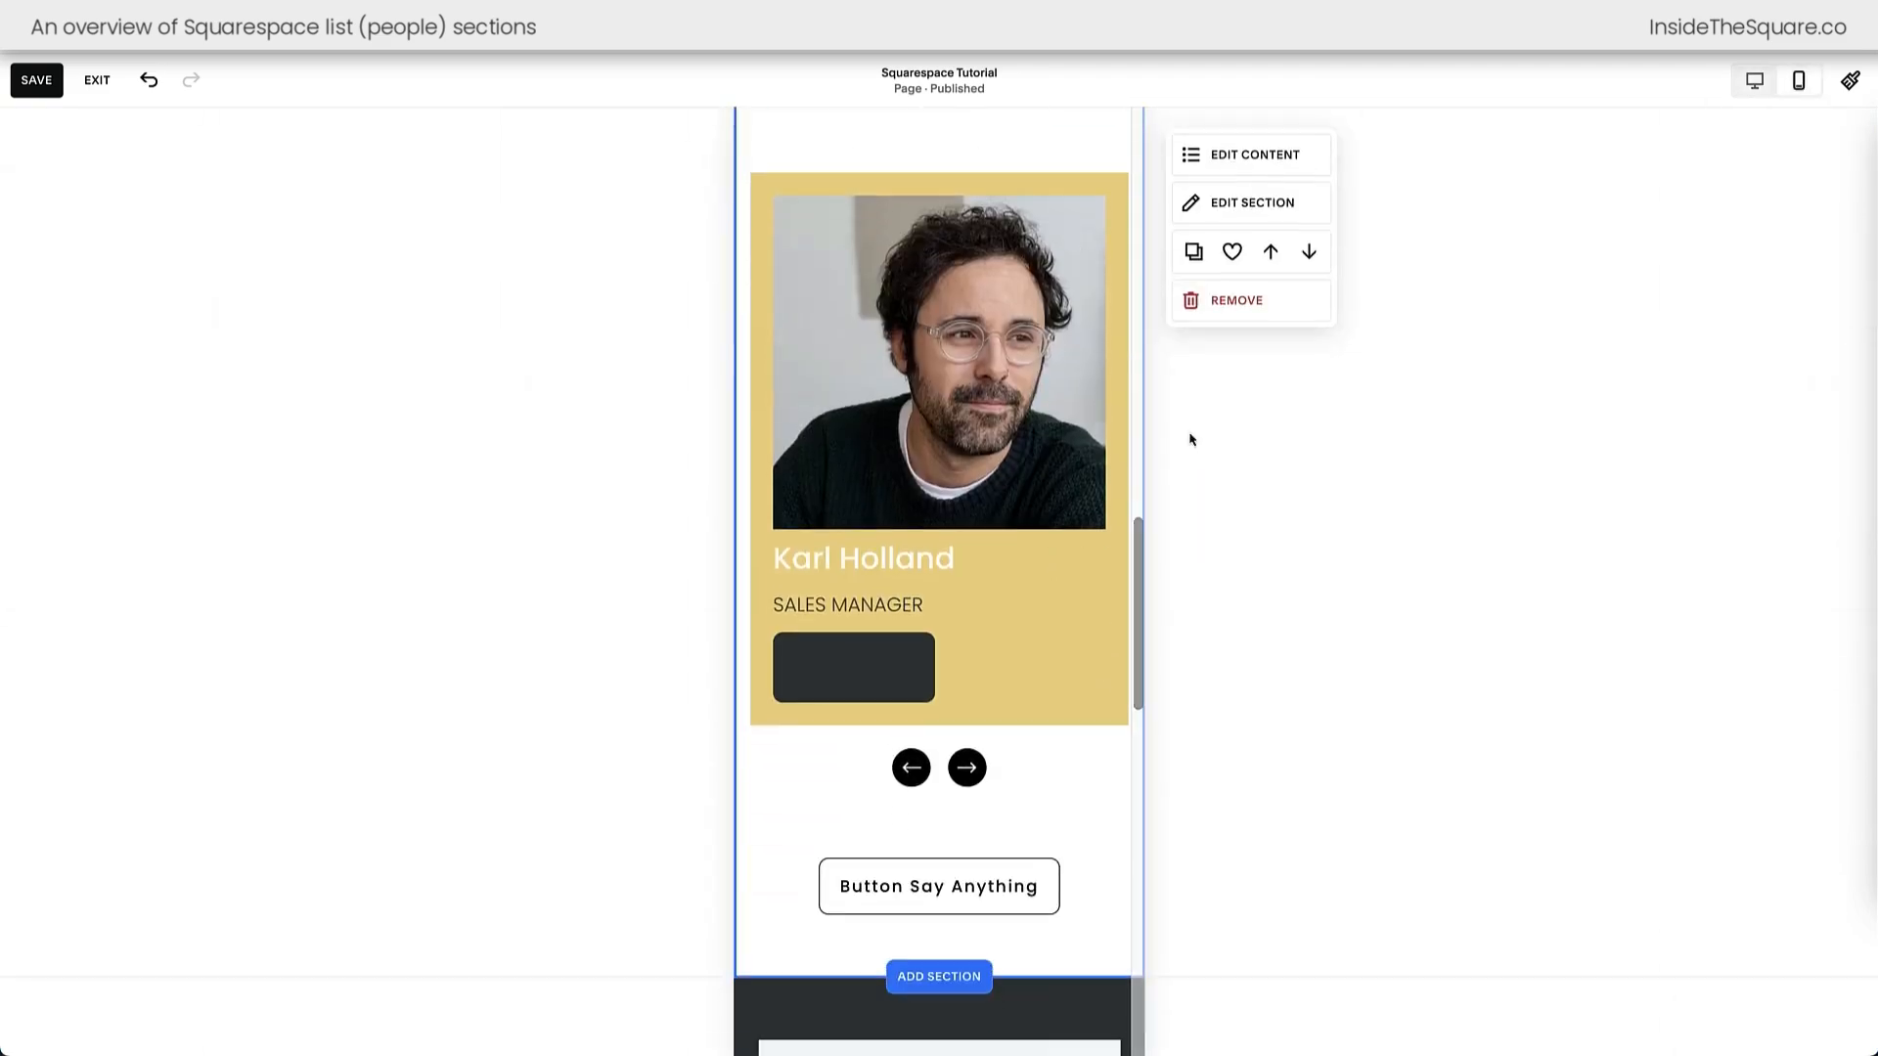
{"action": "left_click", "coordinate": [970, 769]}
{"action": "left_click", "coordinate": [971, 768]}
{"action": "left_click", "coordinate": [975, 770]}
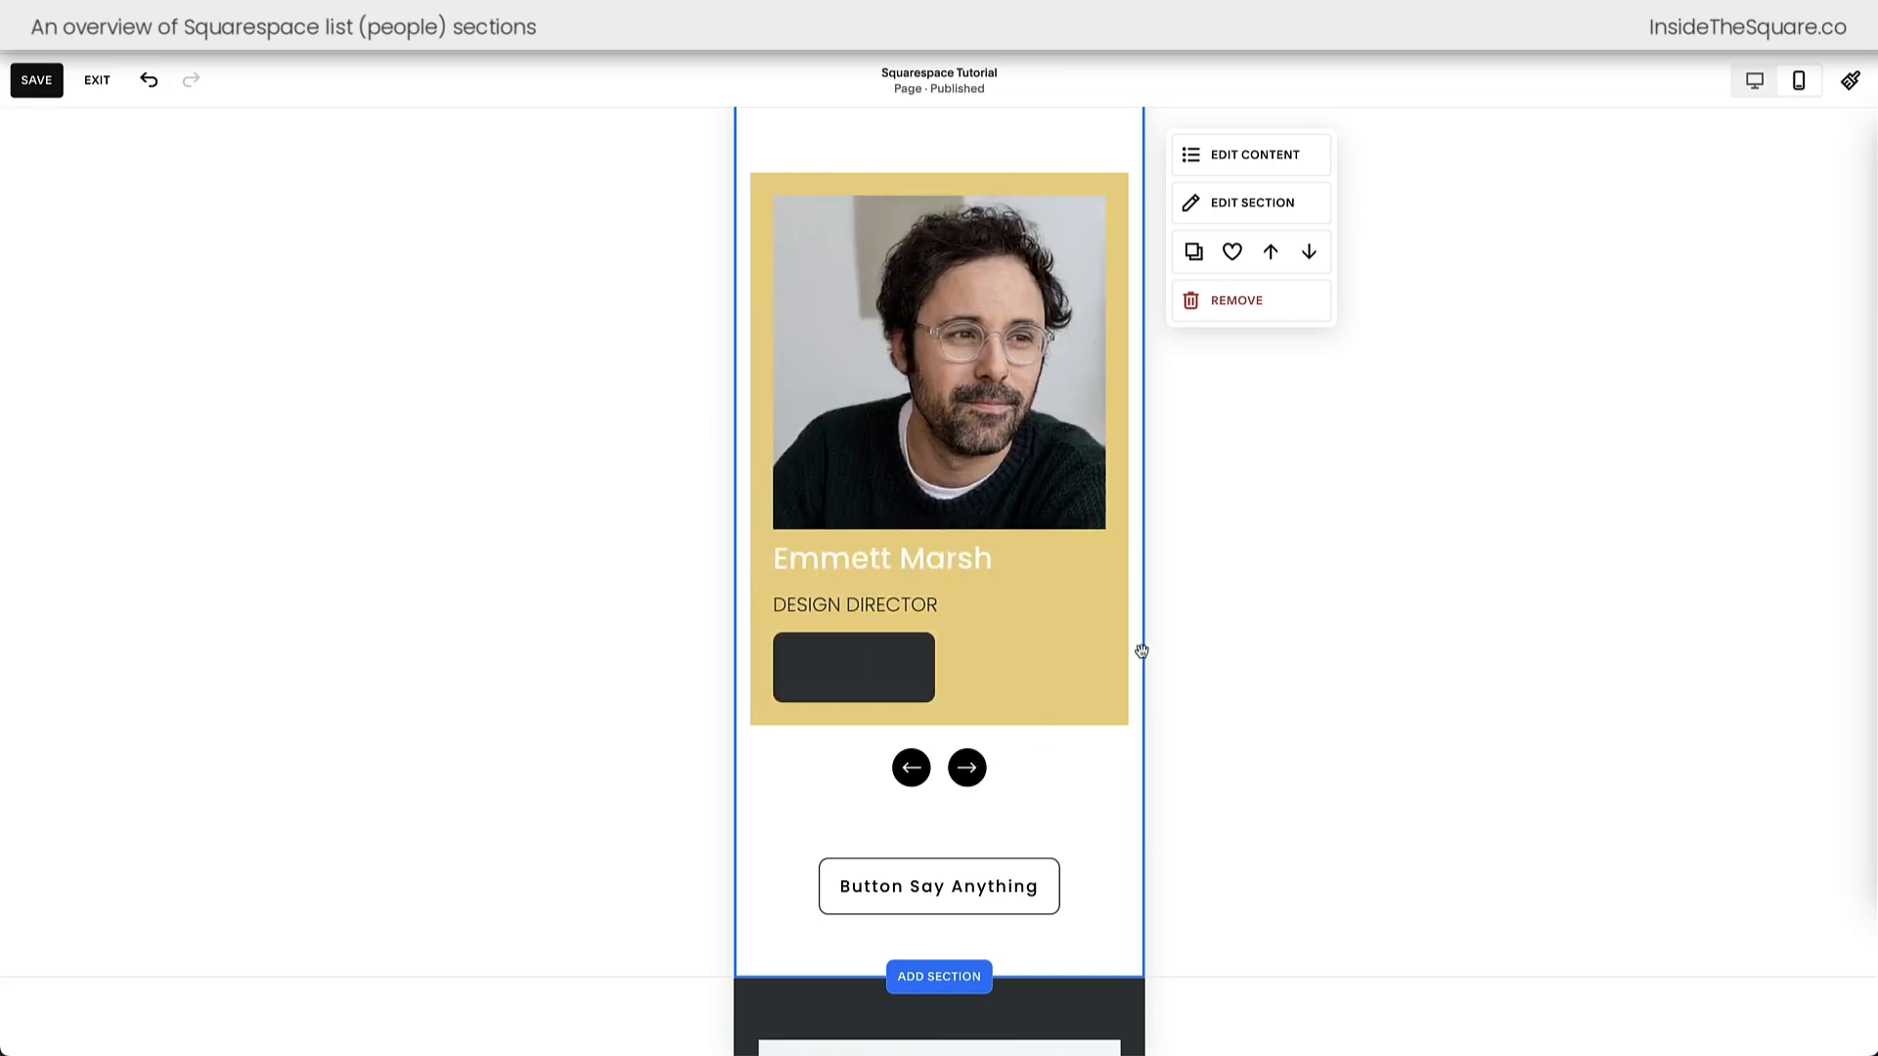
{"action": "left_click", "coordinate": [1754, 80]}
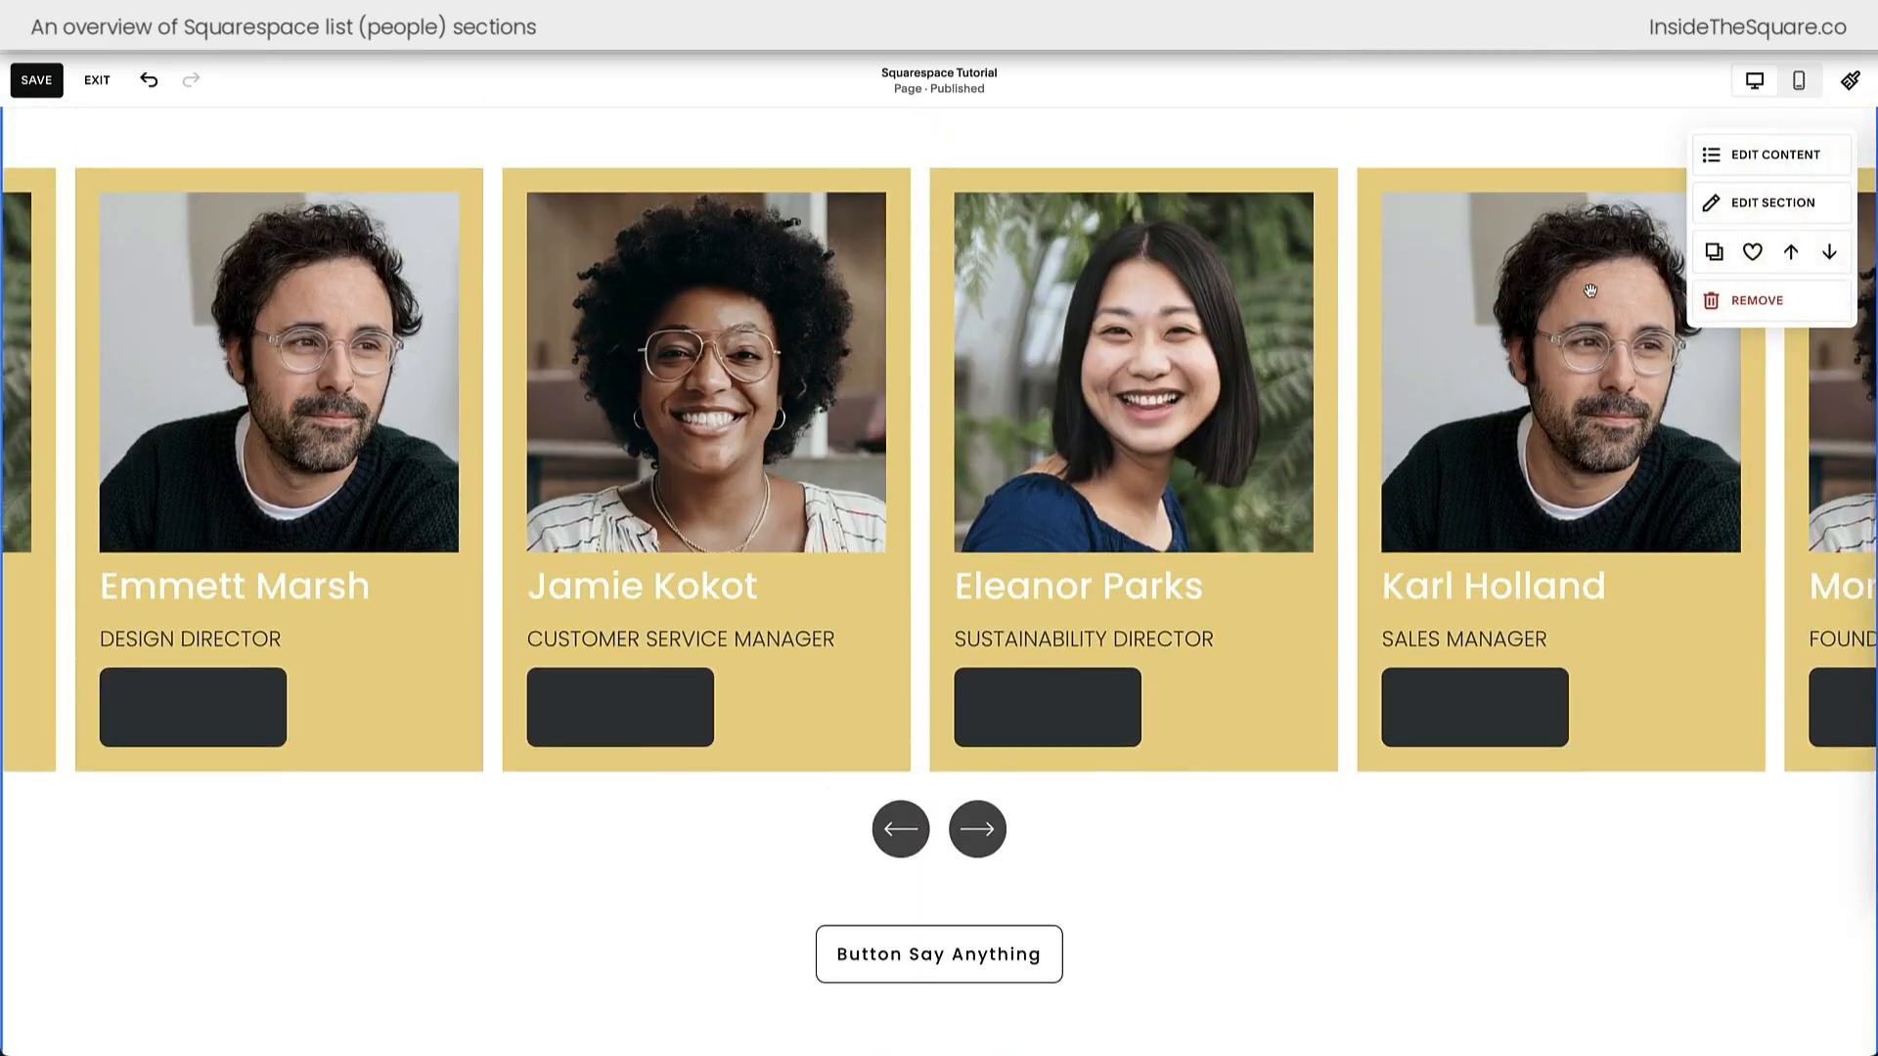
- Review the people section's design settings, including the Simple List, Banner Slideshow and Carousel layouts and the style and size options
{"action": "left_click", "coordinate": [1788, 154]}
{"action": "left_click", "coordinate": [1739, 221]}
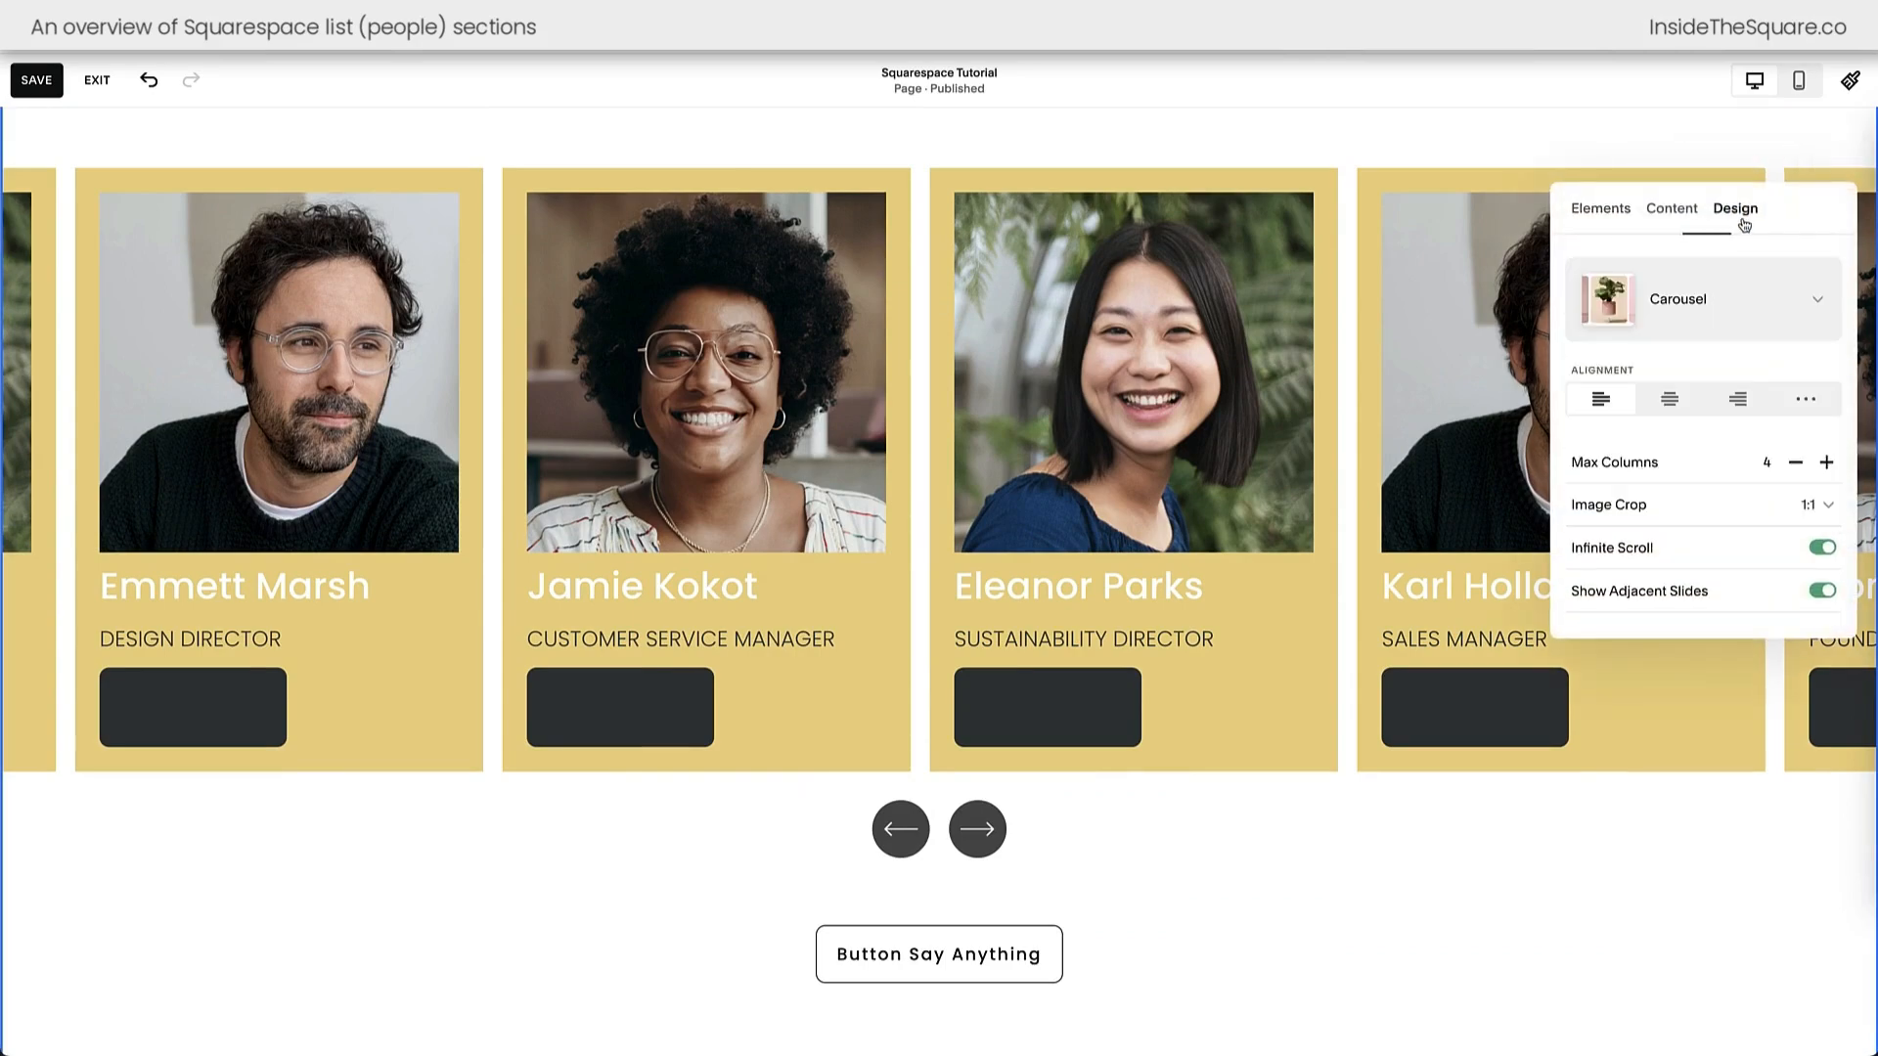
{"action": "left_click", "coordinate": [1728, 309]}
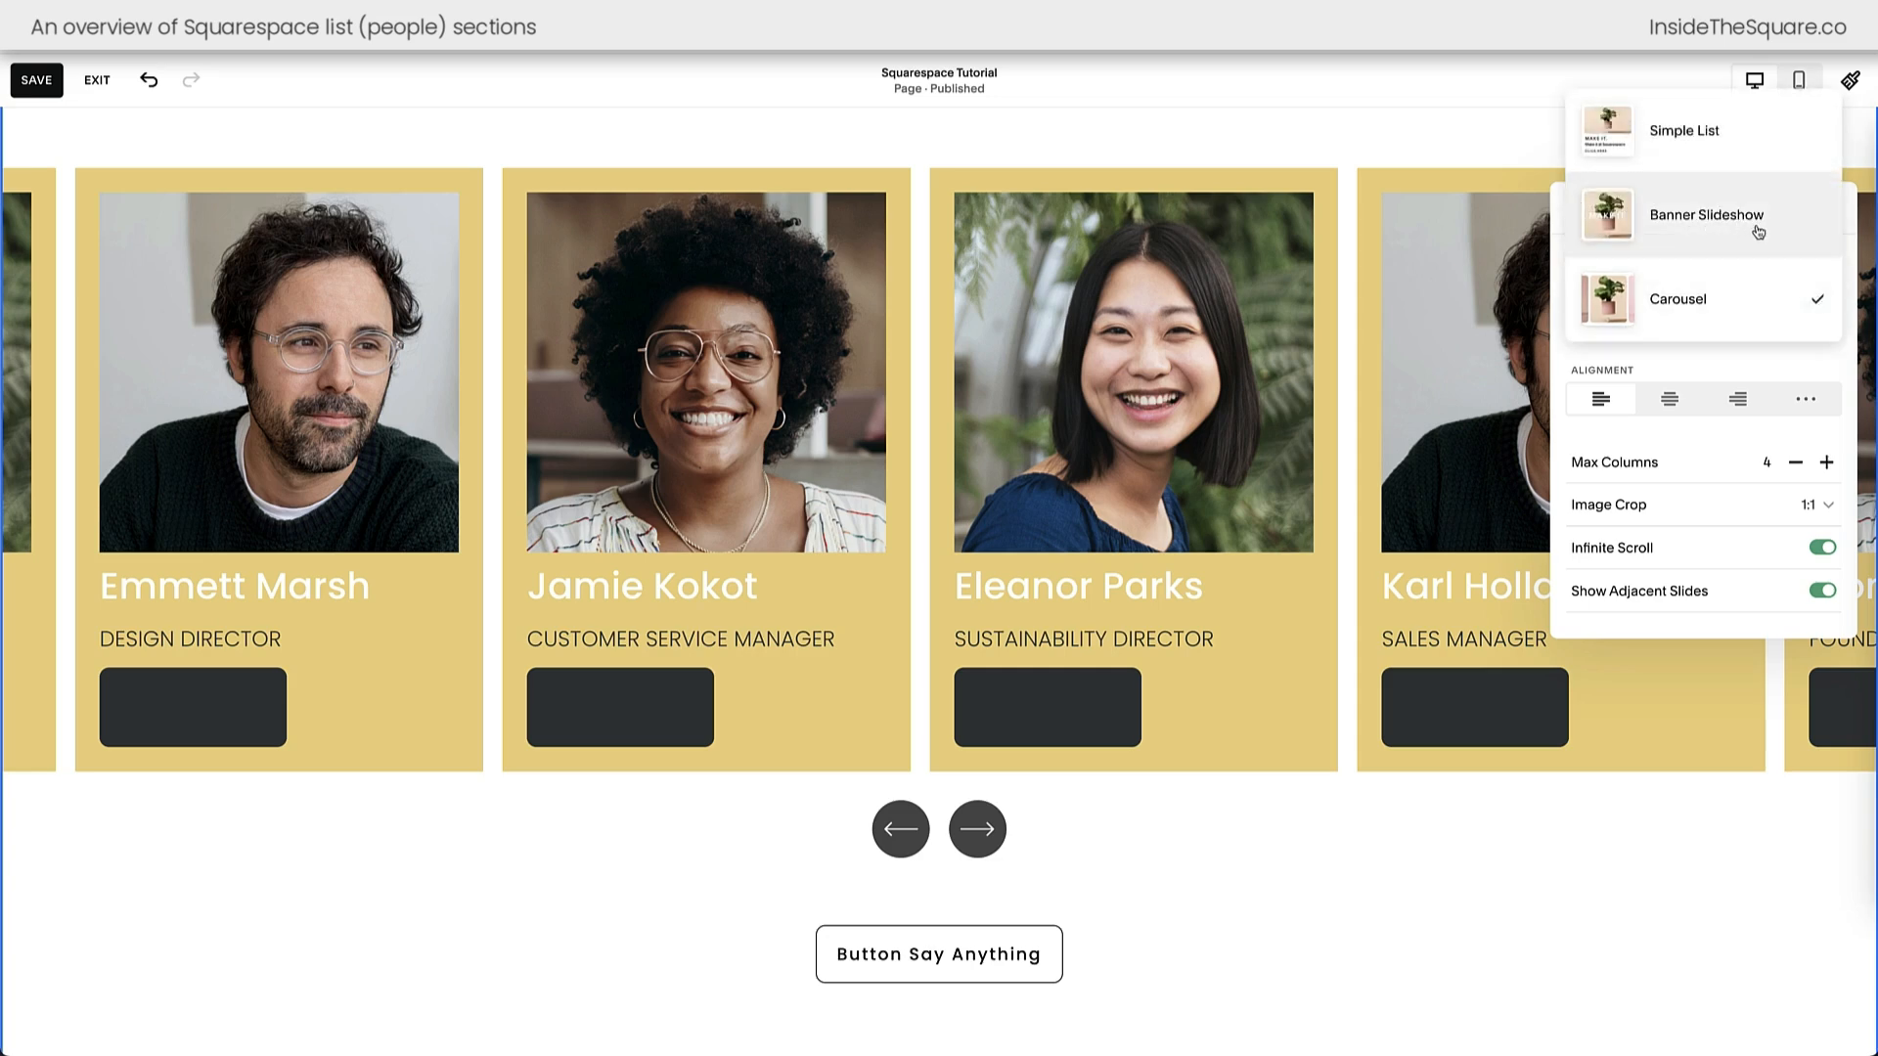
{"action": "left_click", "coordinate": [1734, 363]}
{"action": "scroll", "coordinate": [1740, 460], "scroll_direction": "down", "scroll_amount": 2}
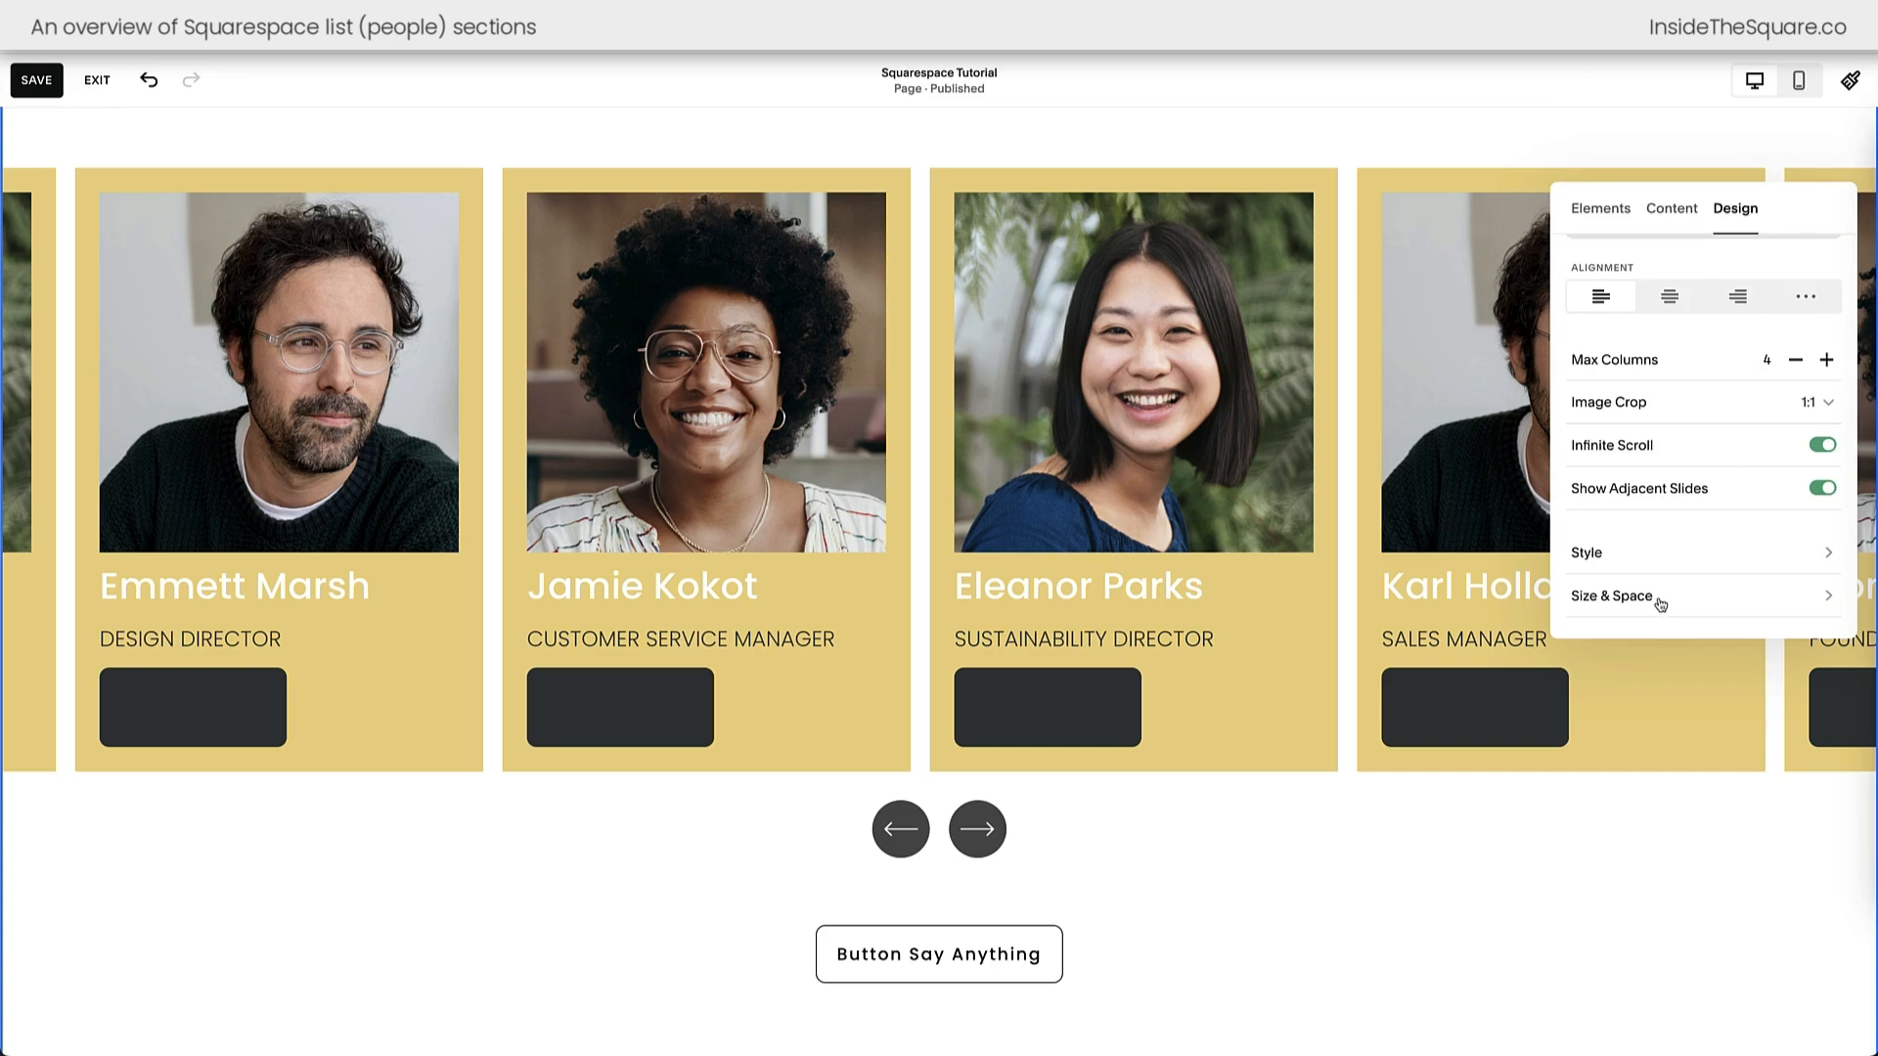
{"action": "left_click", "coordinate": [1579, 786]}
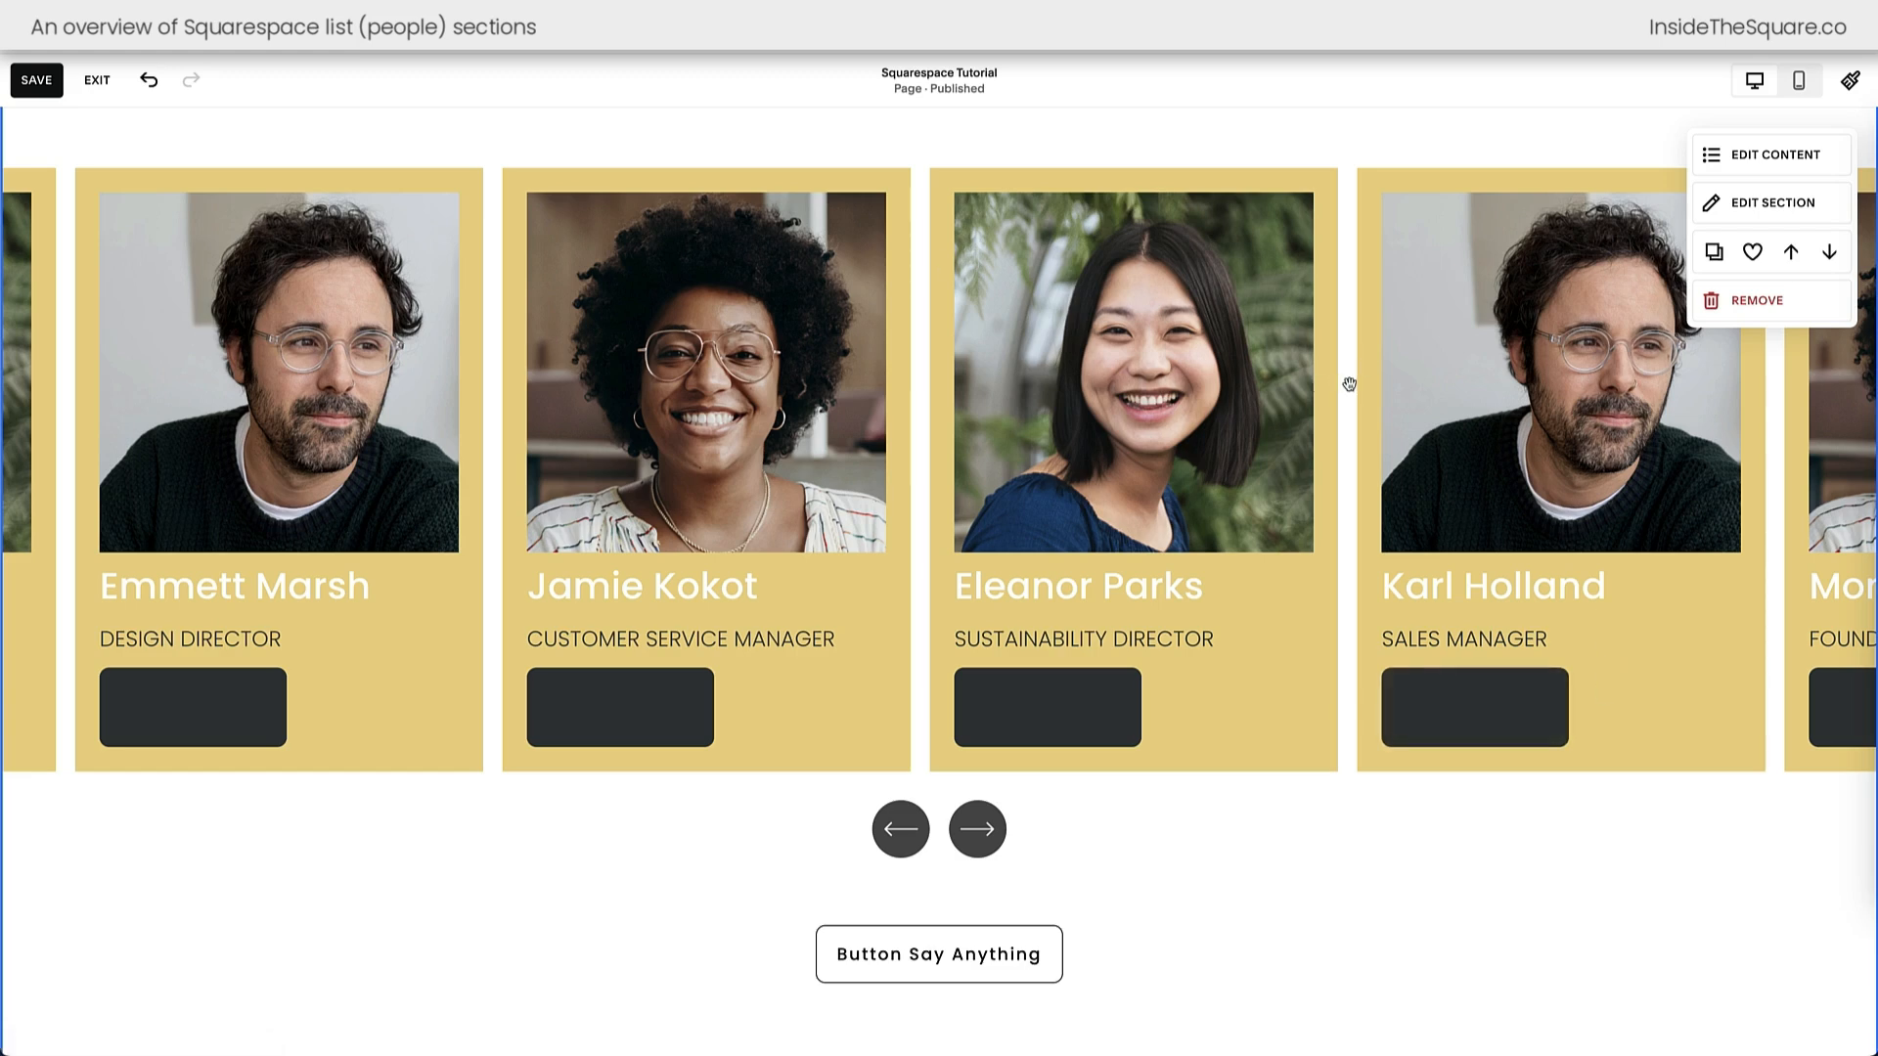
- Check which color theme the people section uses in the site's color styles and open the Lightest 1 theme for editing
{"action": "left_click", "coordinate": [1852, 83]}
{"action": "left_click", "coordinate": [1825, 536]}
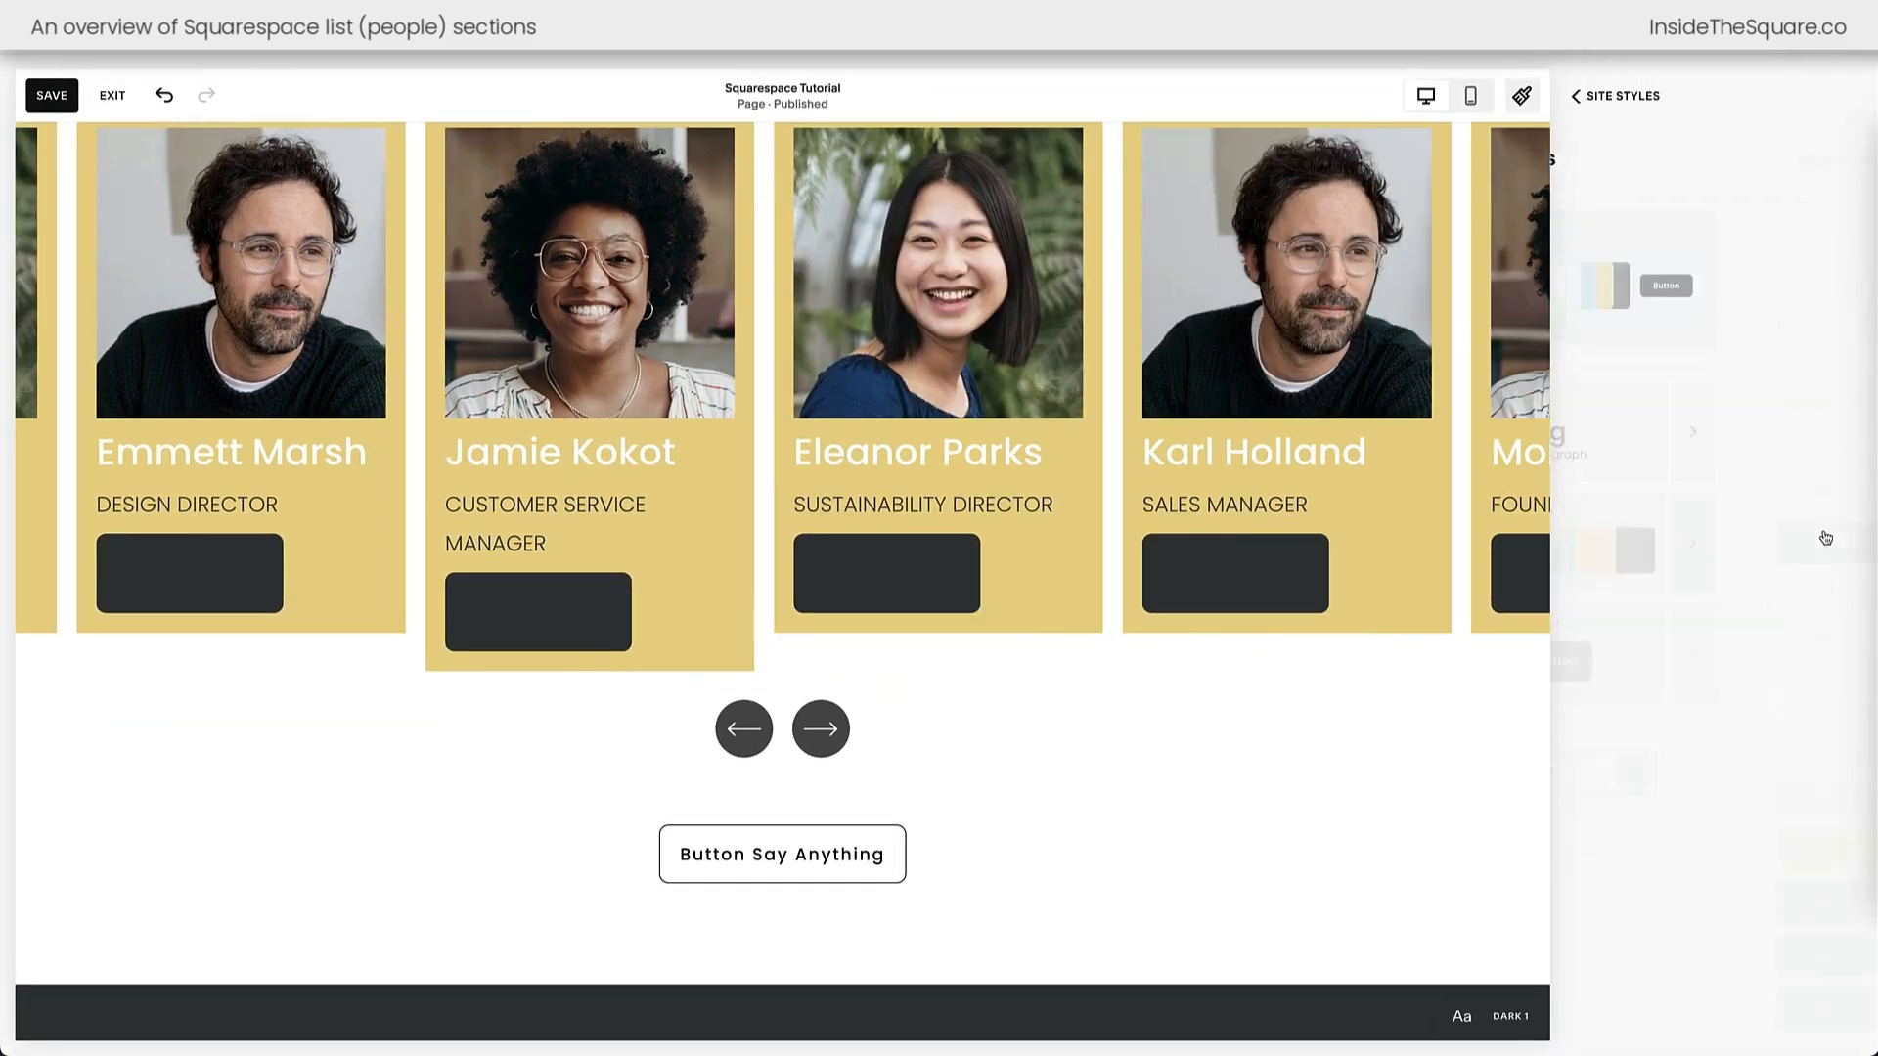
{"action": "scroll", "coordinate": [1394, 451], "scroll_direction": "up", "scroll_amount": 3}
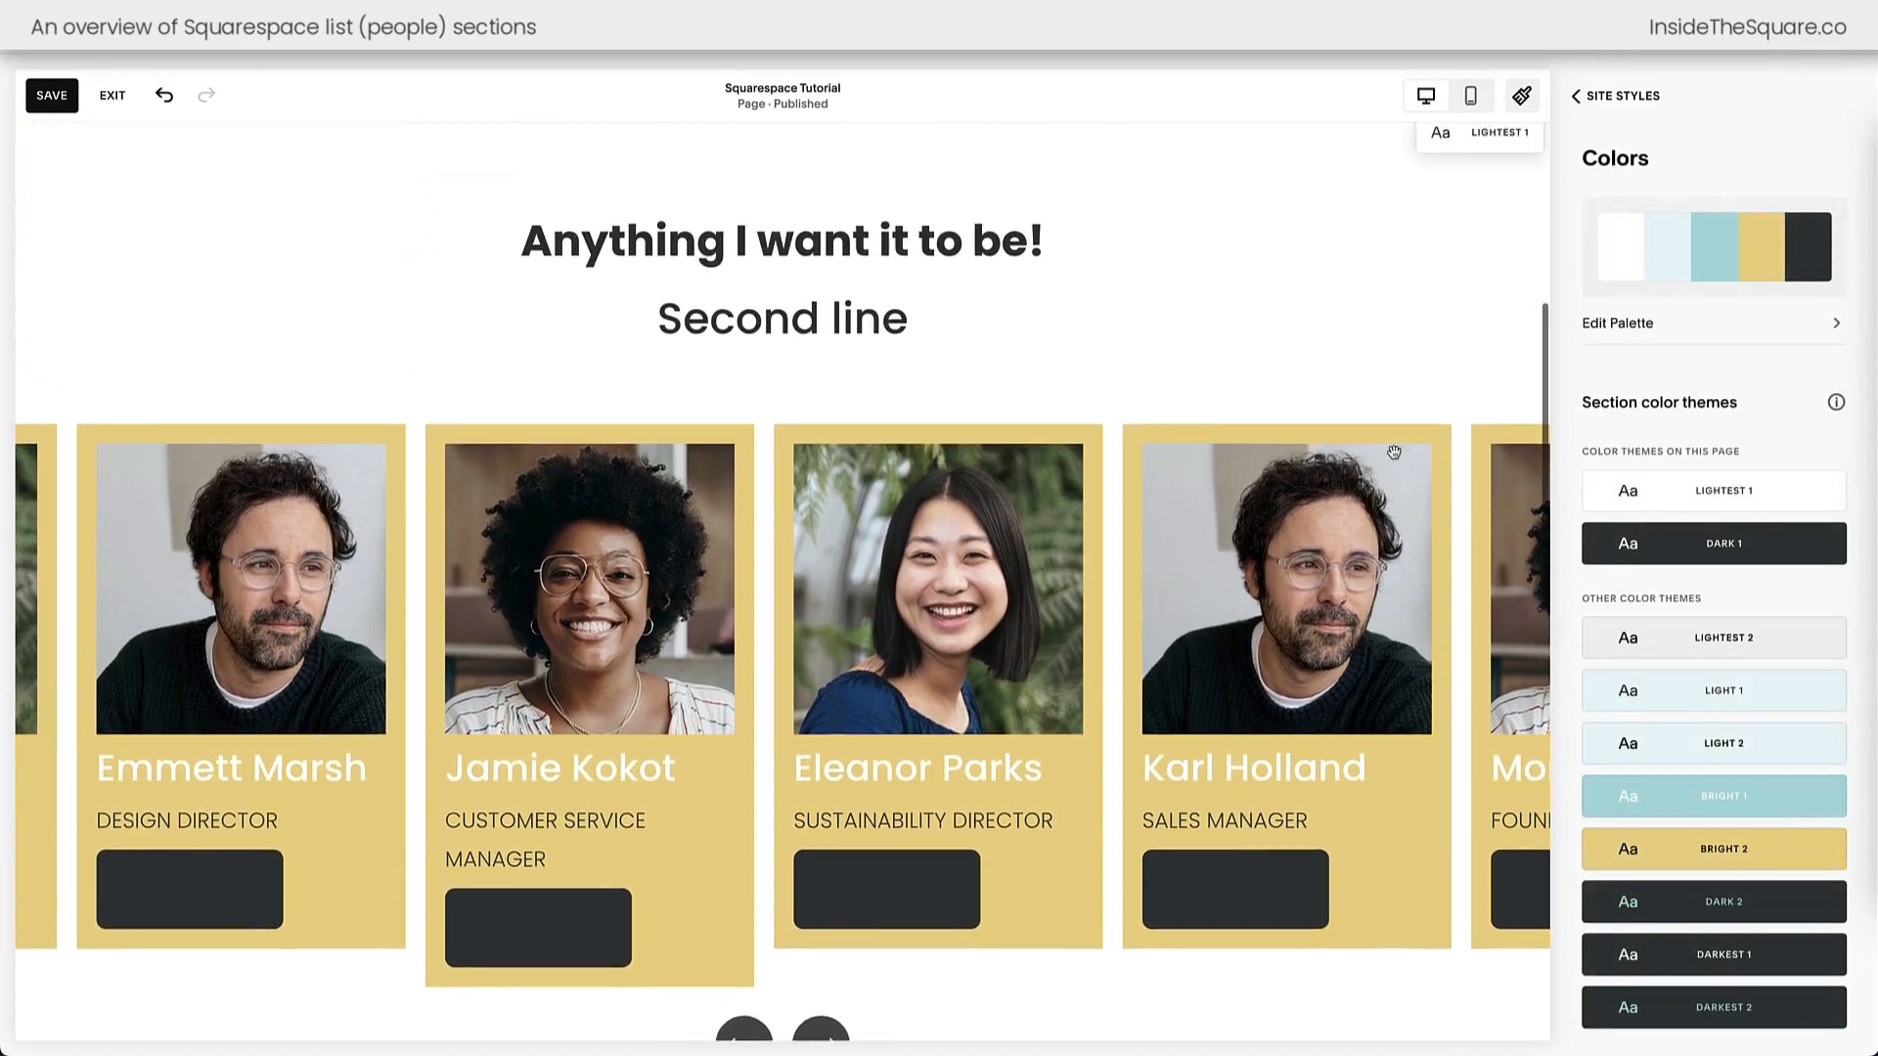
{"action": "scroll", "coordinate": [1394, 452], "scroll_direction": "up", "scroll_amount": 1}
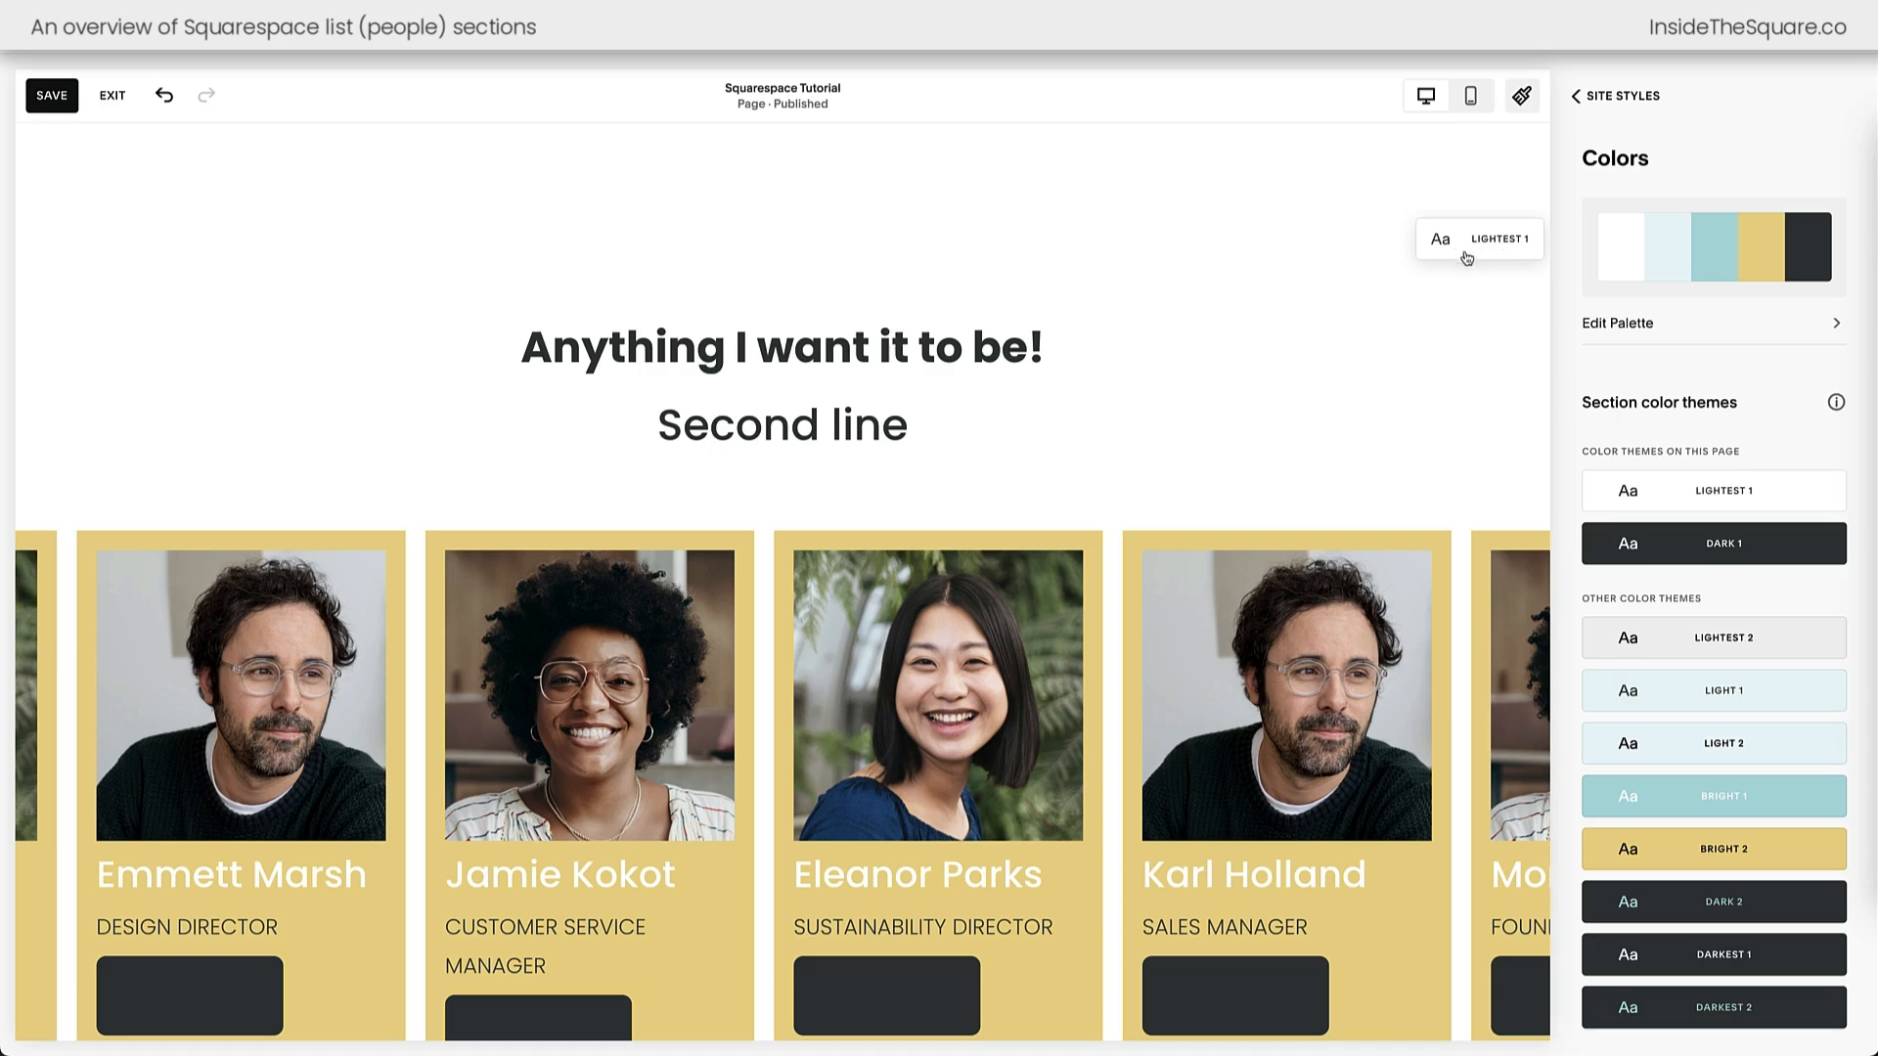
{"action": "scroll", "coordinate": [1406, 366], "scroll_direction": "down", "scroll_amount": 2}
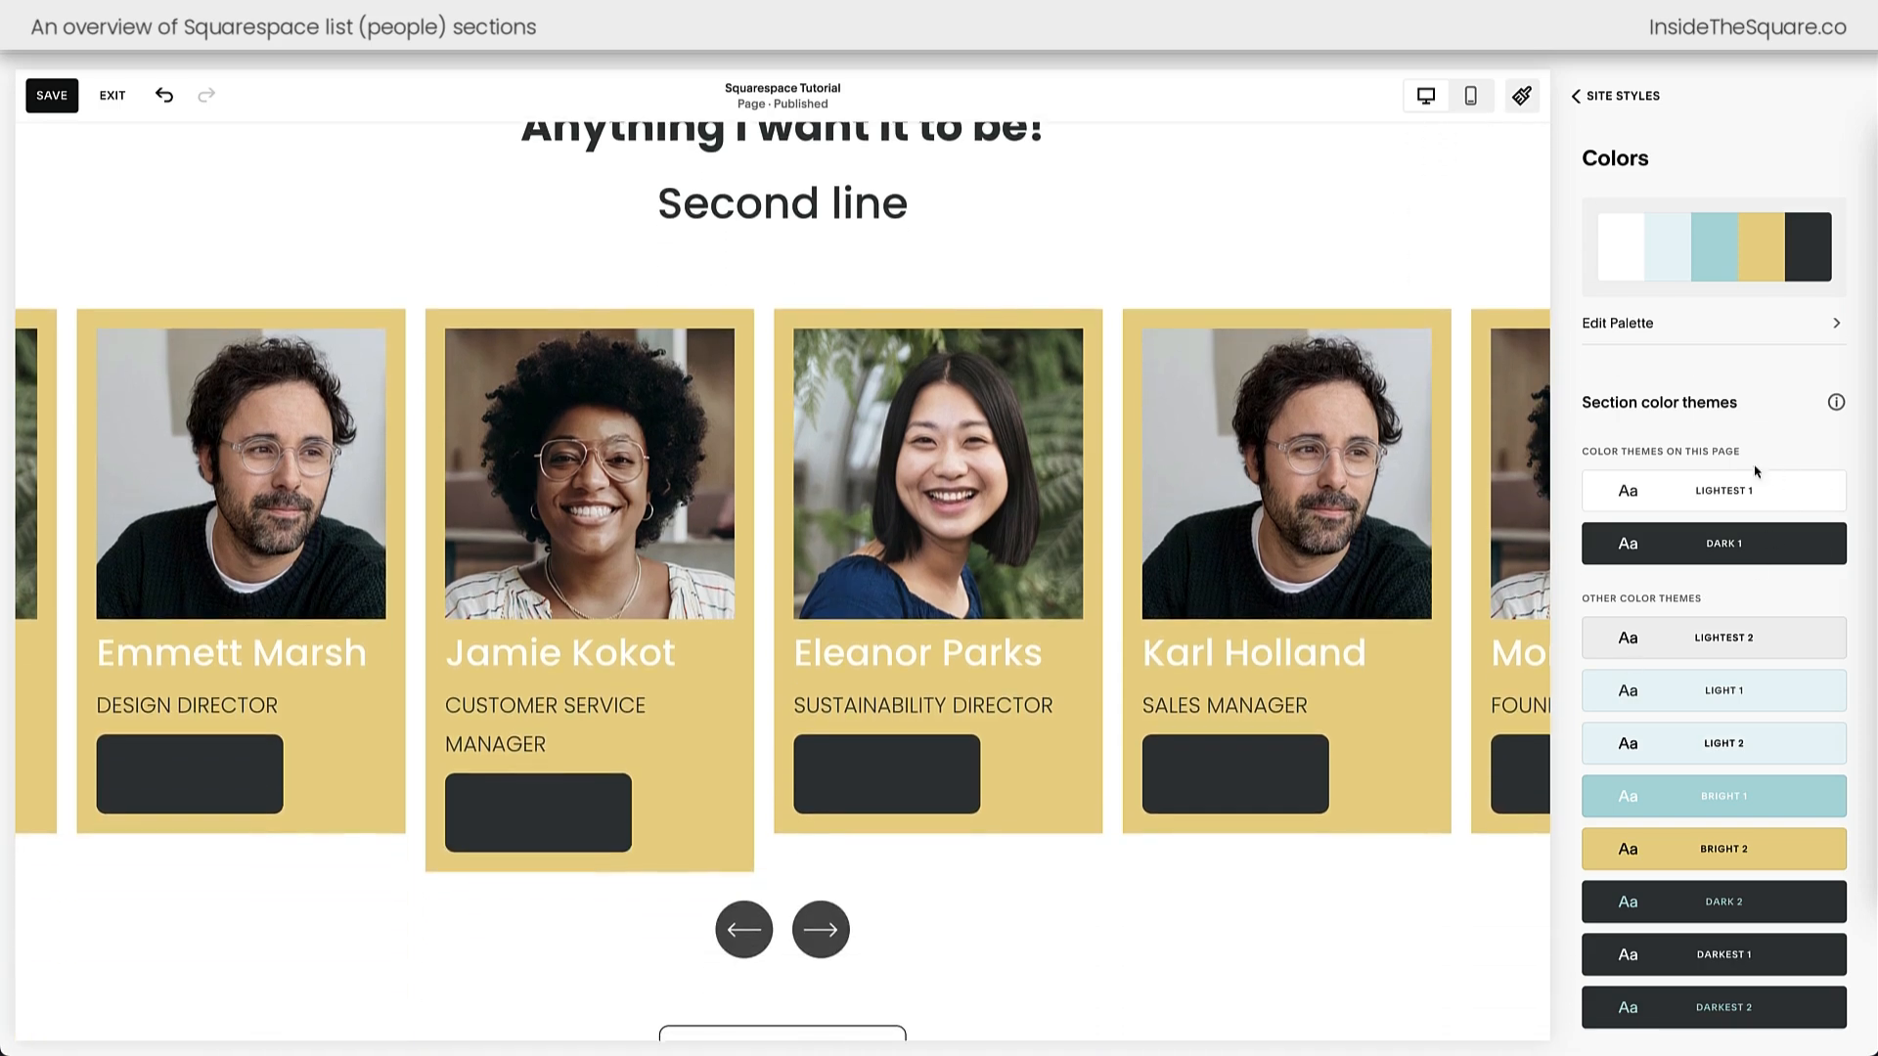
{"action": "mouse_move", "coordinate": [1714, 499]}
{"action": "left_click", "coordinate": [1821, 495]}
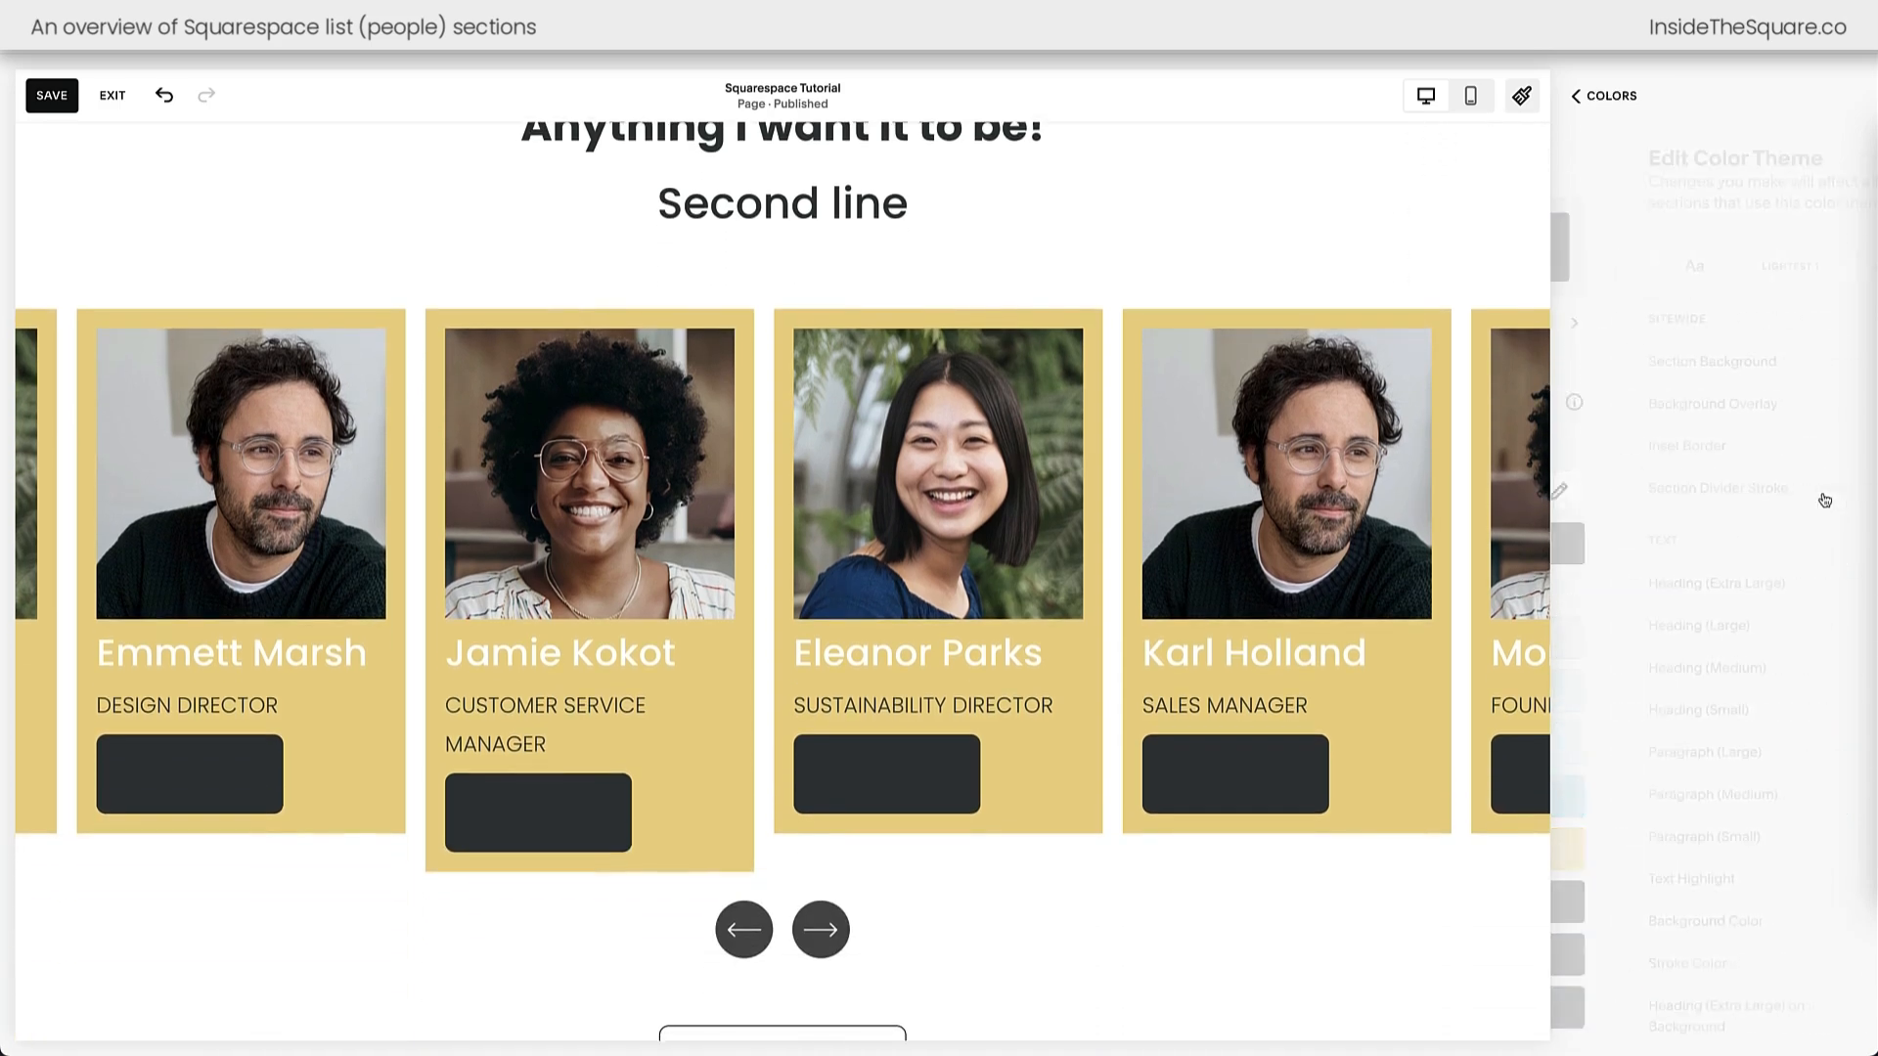
- Set the card button text color to white for carousel list sections in the Lightest 1 theme
{"action": "scroll", "coordinate": [1750, 402], "scroll_direction": "down", "scroll_amount": 5}
{"action": "scroll", "coordinate": [1751, 402], "scroll_direction": "down", "scroll_amount": 4}
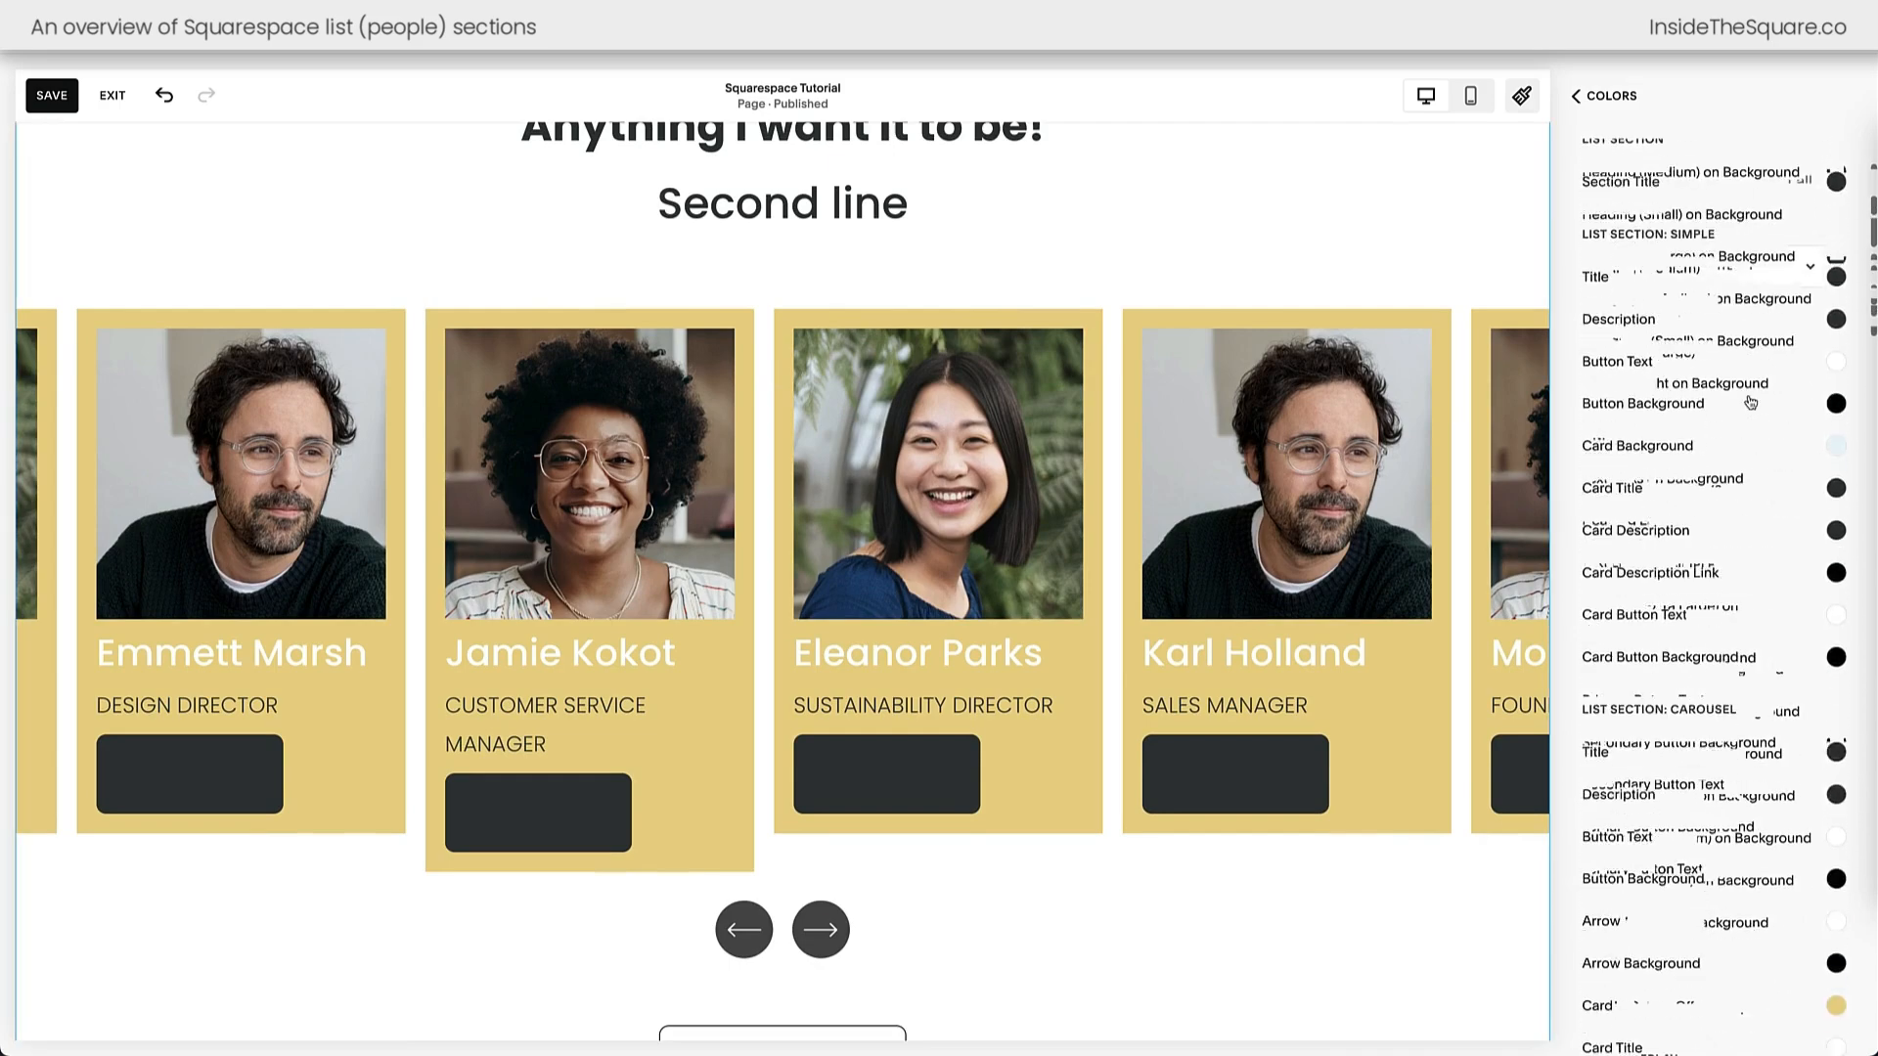
{"action": "scroll", "coordinate": [1751, 402], "scroll_direction": "up", "scroll_amount": 11}
{"action": "scroll", "coordinate": [1751, 402], "scroll_direction": "down", "scroll_amount": 7}
{"action": "scroll", "coordinate": [1751, 402], "scroll_direction": "down", "scroll_amount": 8}
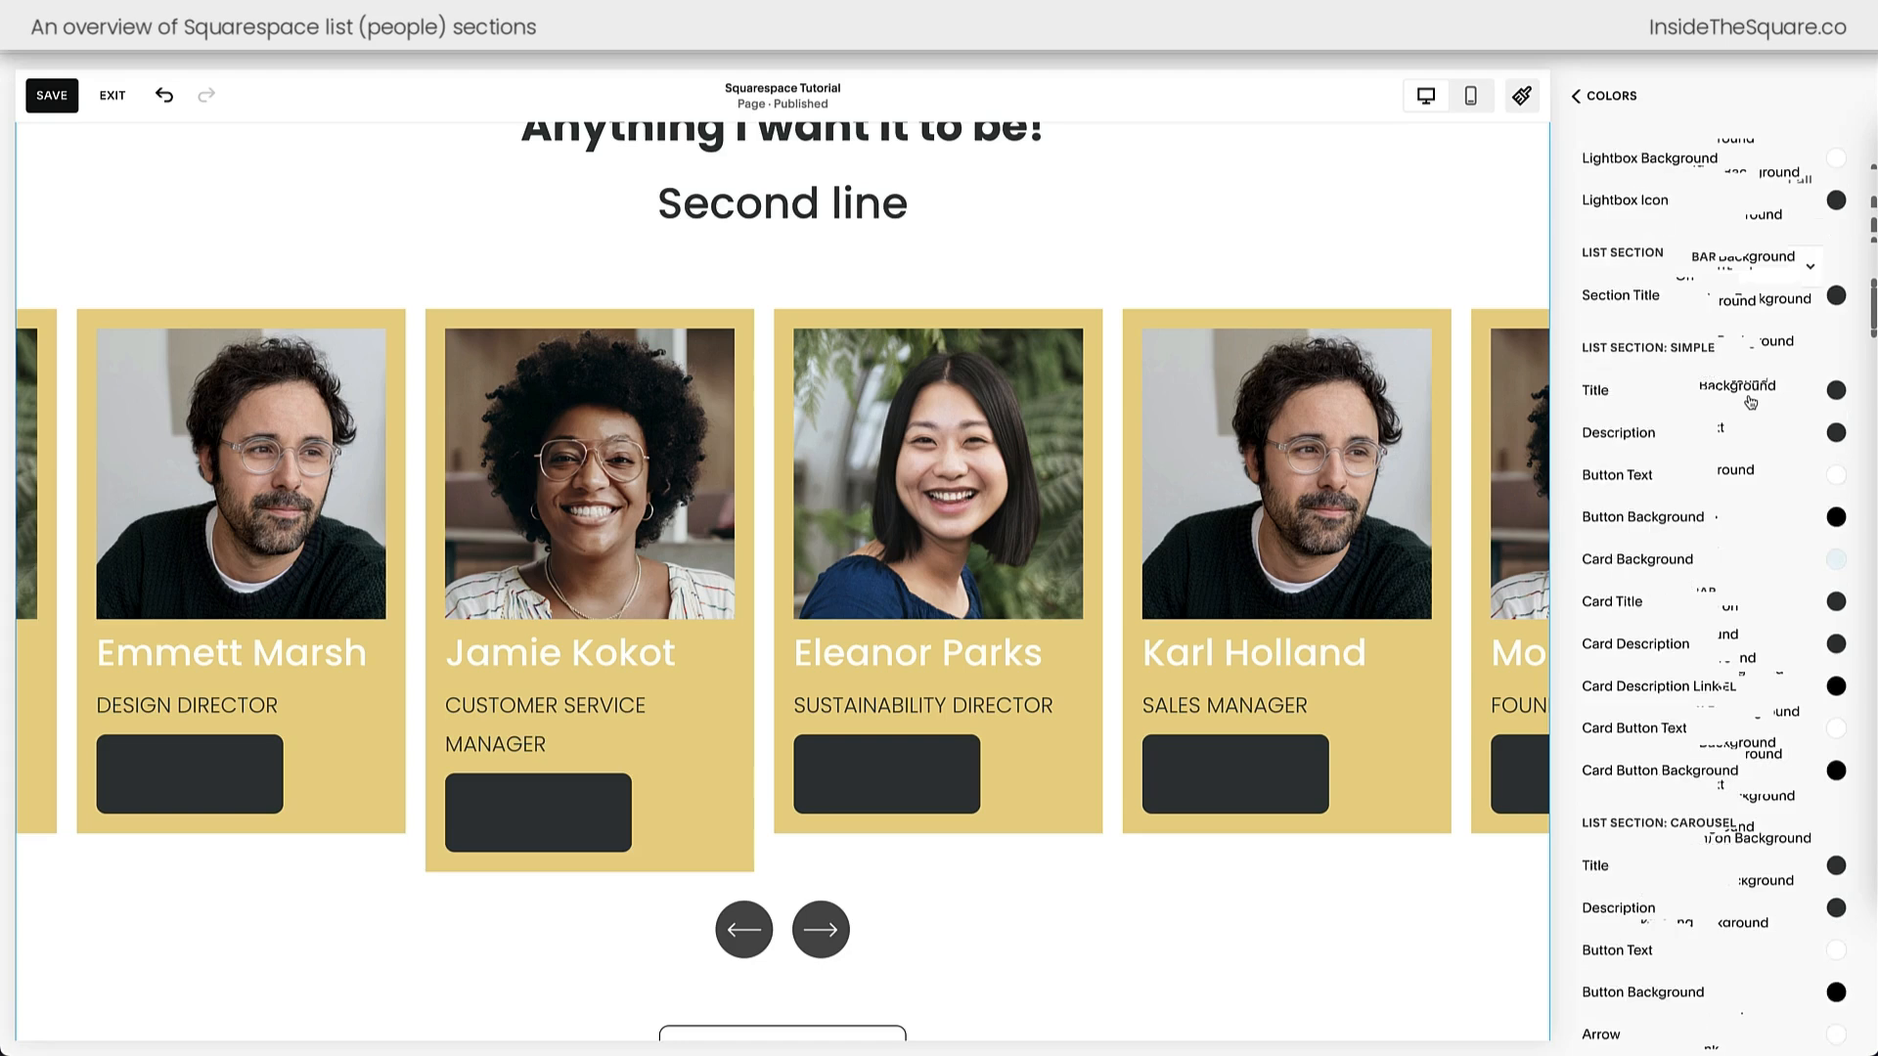
{"action": "scroll", "coordinate": [1751, 402], "scroll_direction": "up", "scroll_amount": 1}
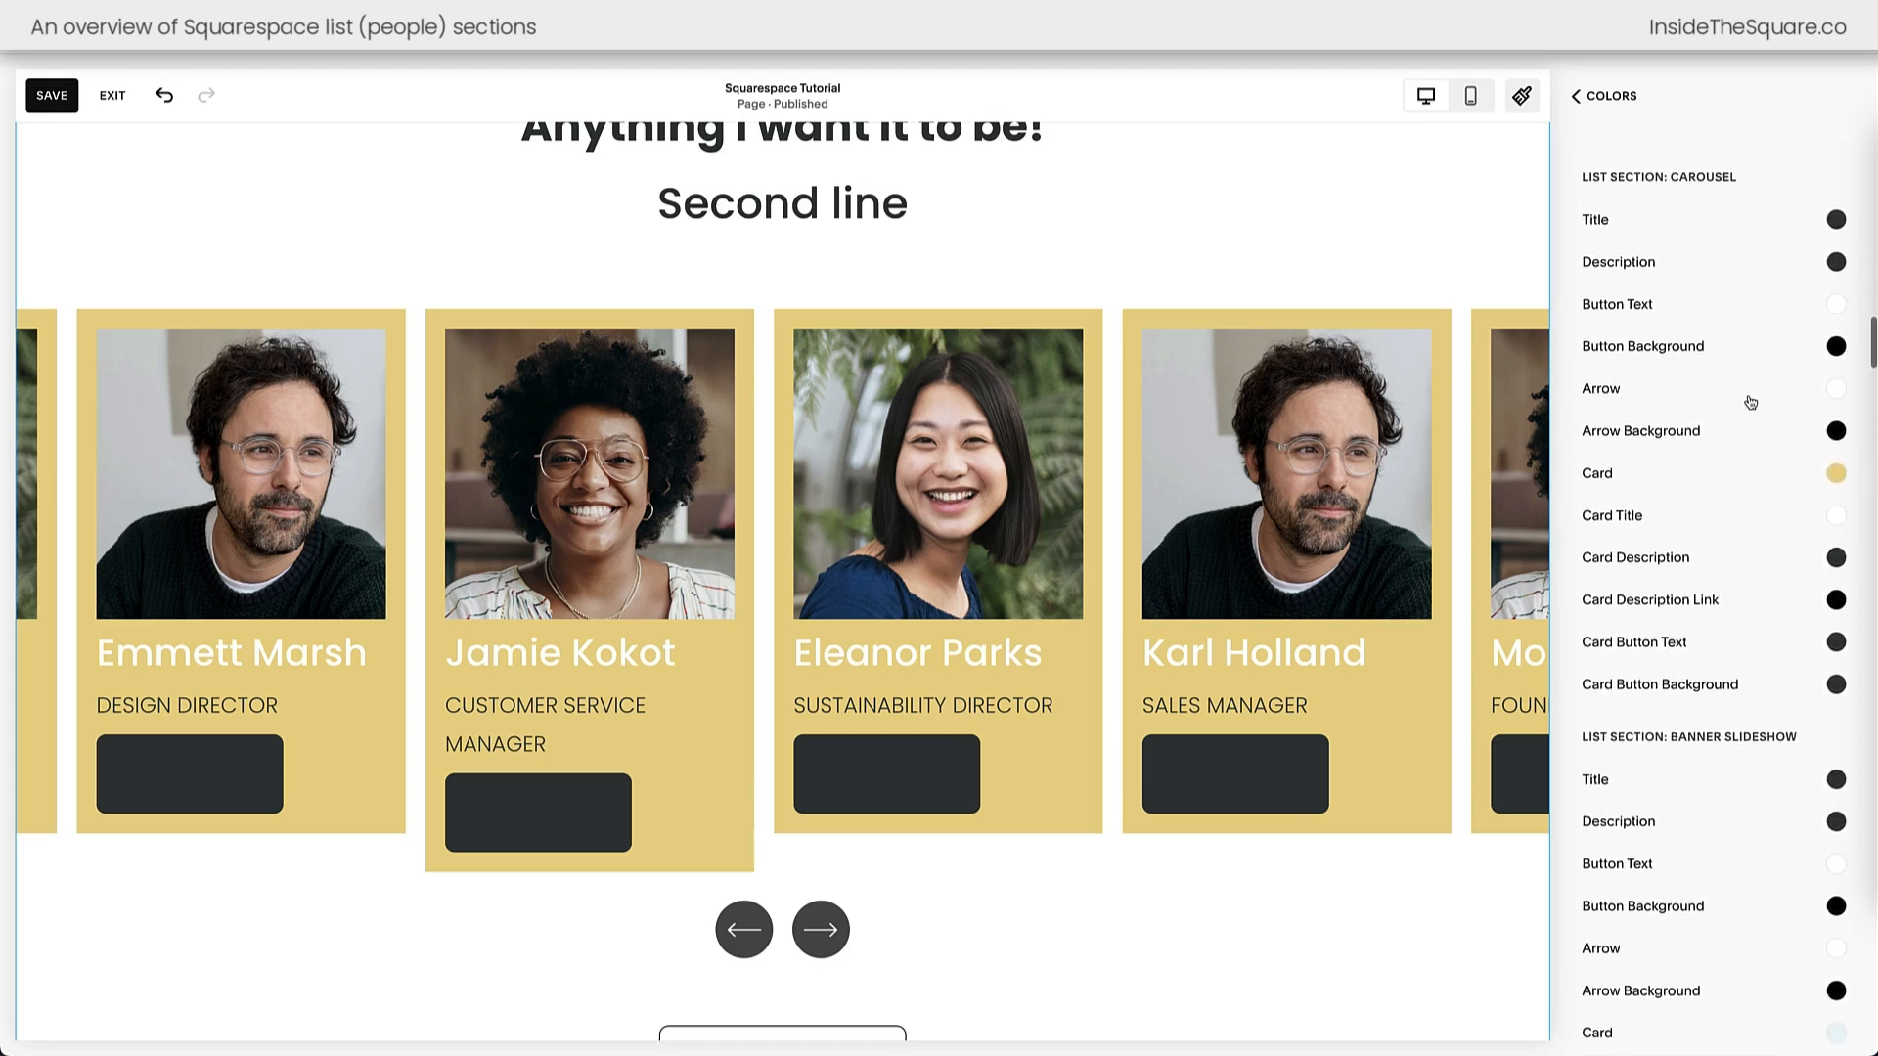
{"action": "left_click_drag", "start_coordinate": [1739, 180], "coordinate": [1582, 183]}
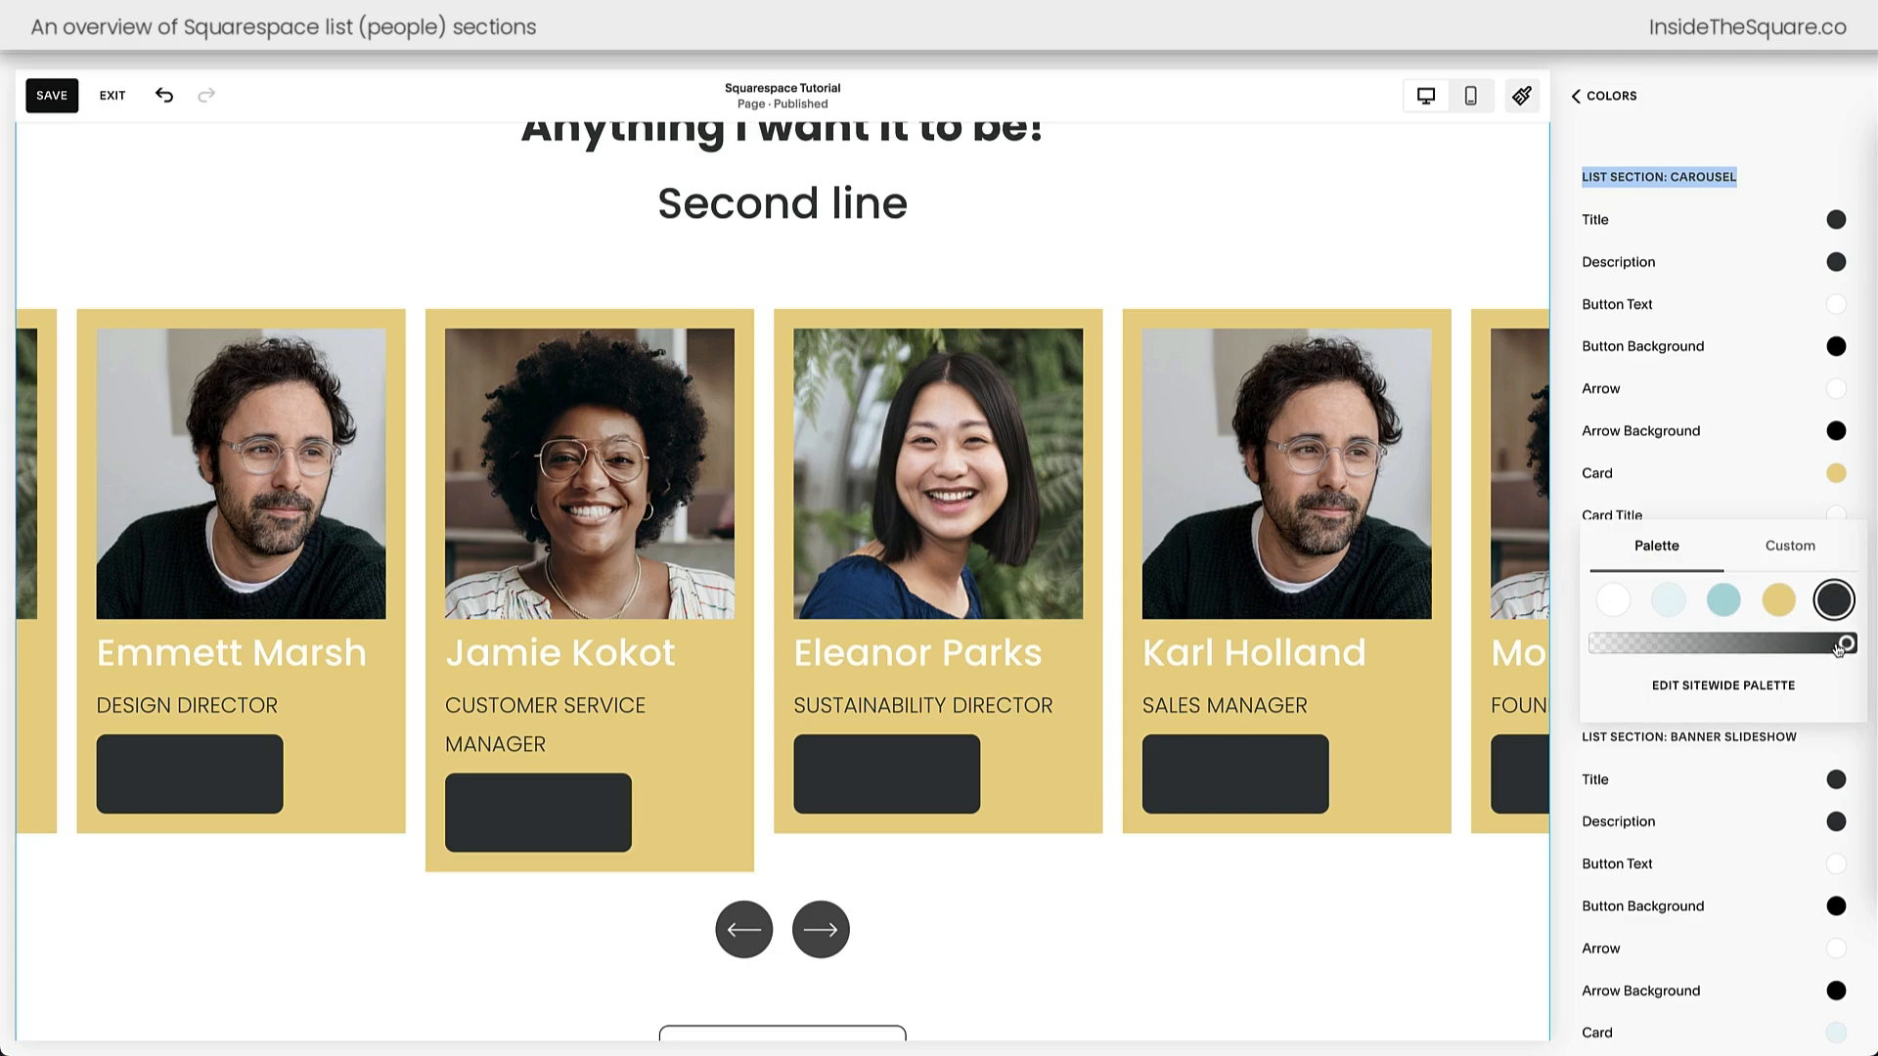
{"action": "left_click", "coordinate": [1612, 604]}
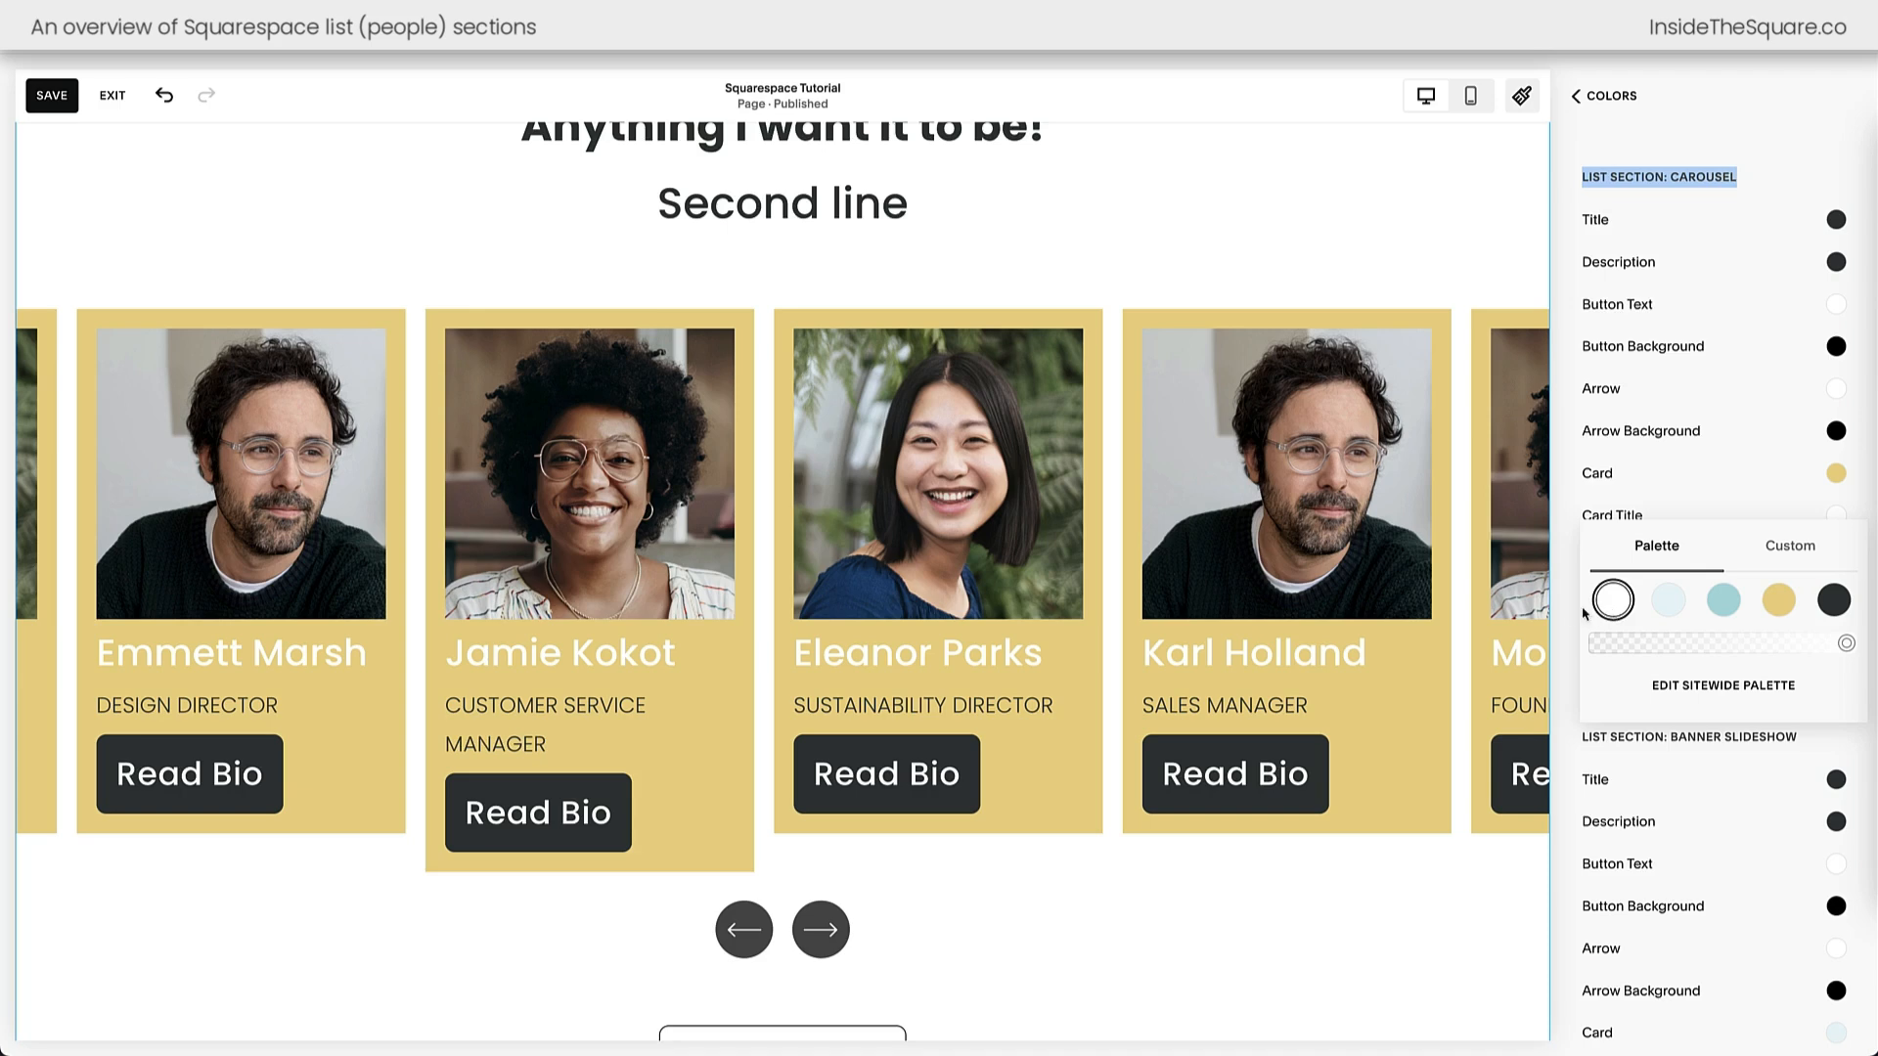
{"action": "left_click", "coordinate": [1568, 620]}
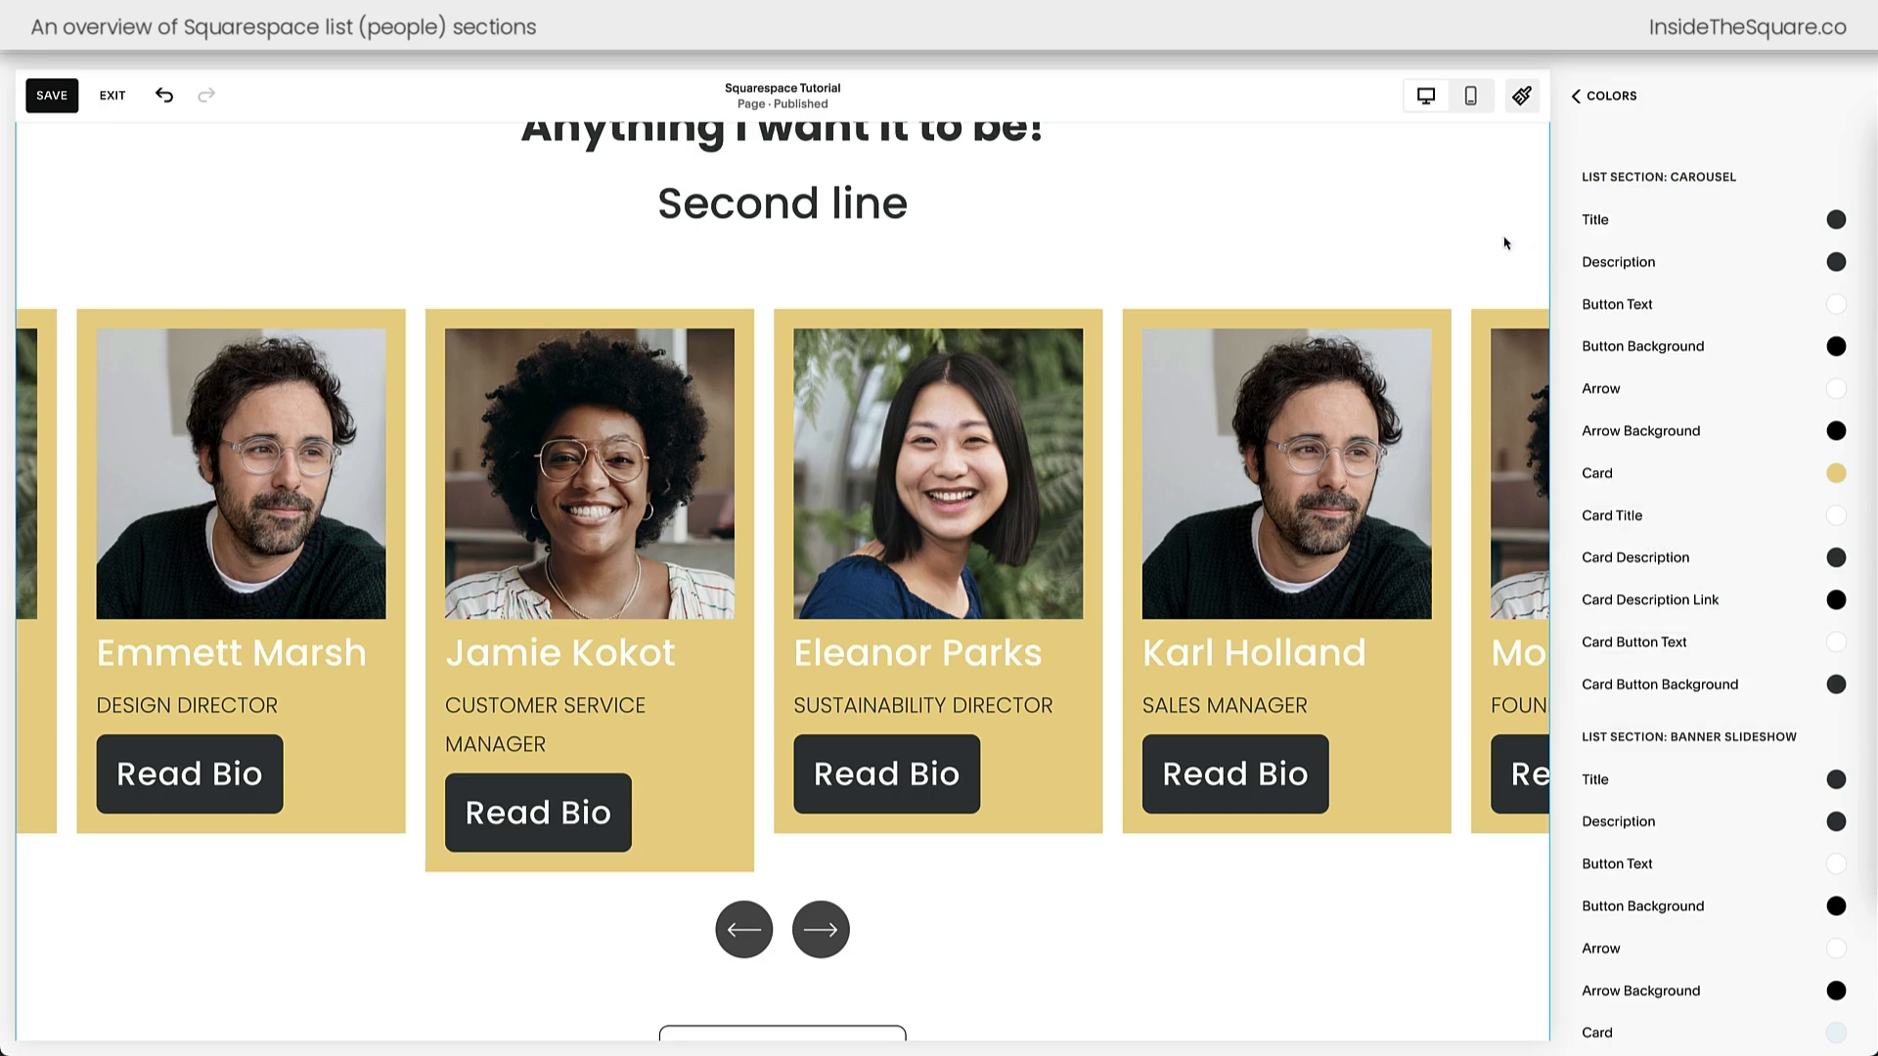
- Check the people section's color theme label, return to the main site styles, and reopen the Lightest 1 color theme
{"action": "scroll", "coordinate": [1506, 244], "scroll_direction": "up", "scroll_amount": 1}
{"action": "scroll", "coordinate": [1507, 243], "scroll_direction": "up", "scroll_amount": 1}
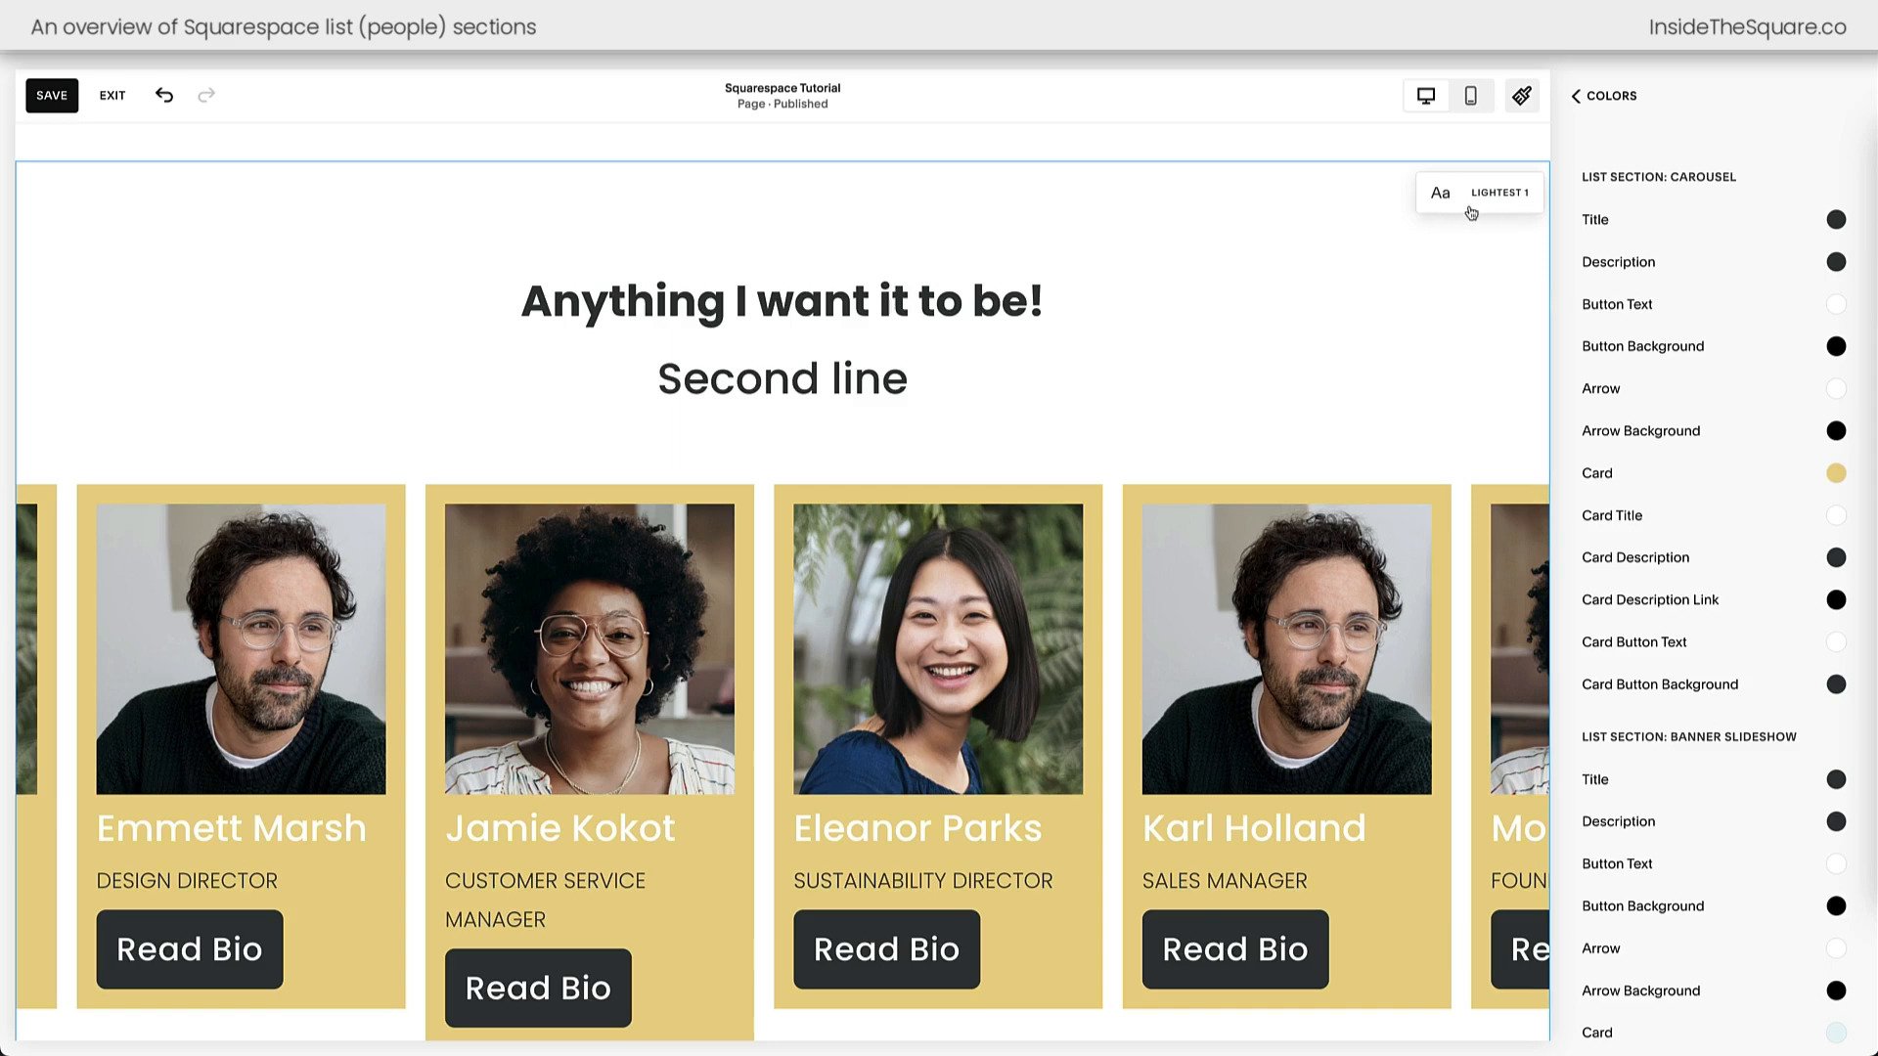
{"action": "left_click", "coordinate": [1586, 95]}
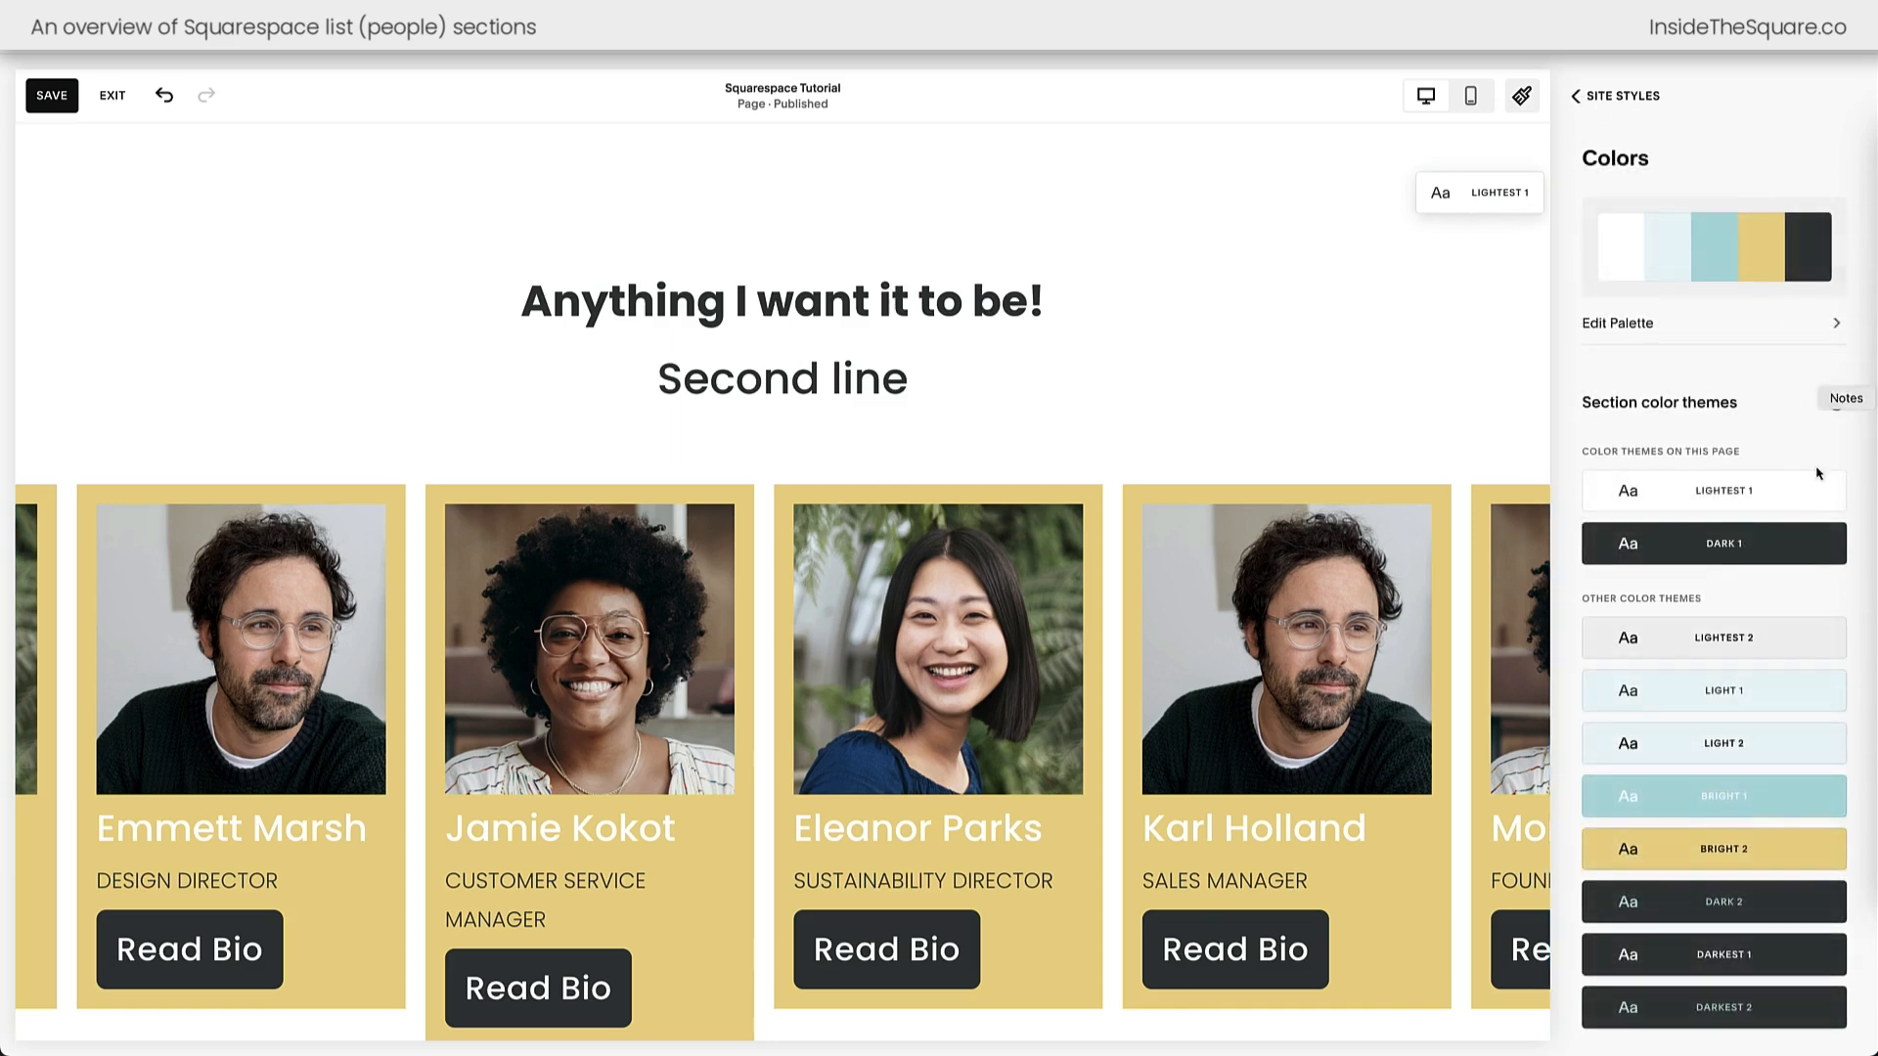
{"action": "left_click", "coordinate": [1624, 97]}
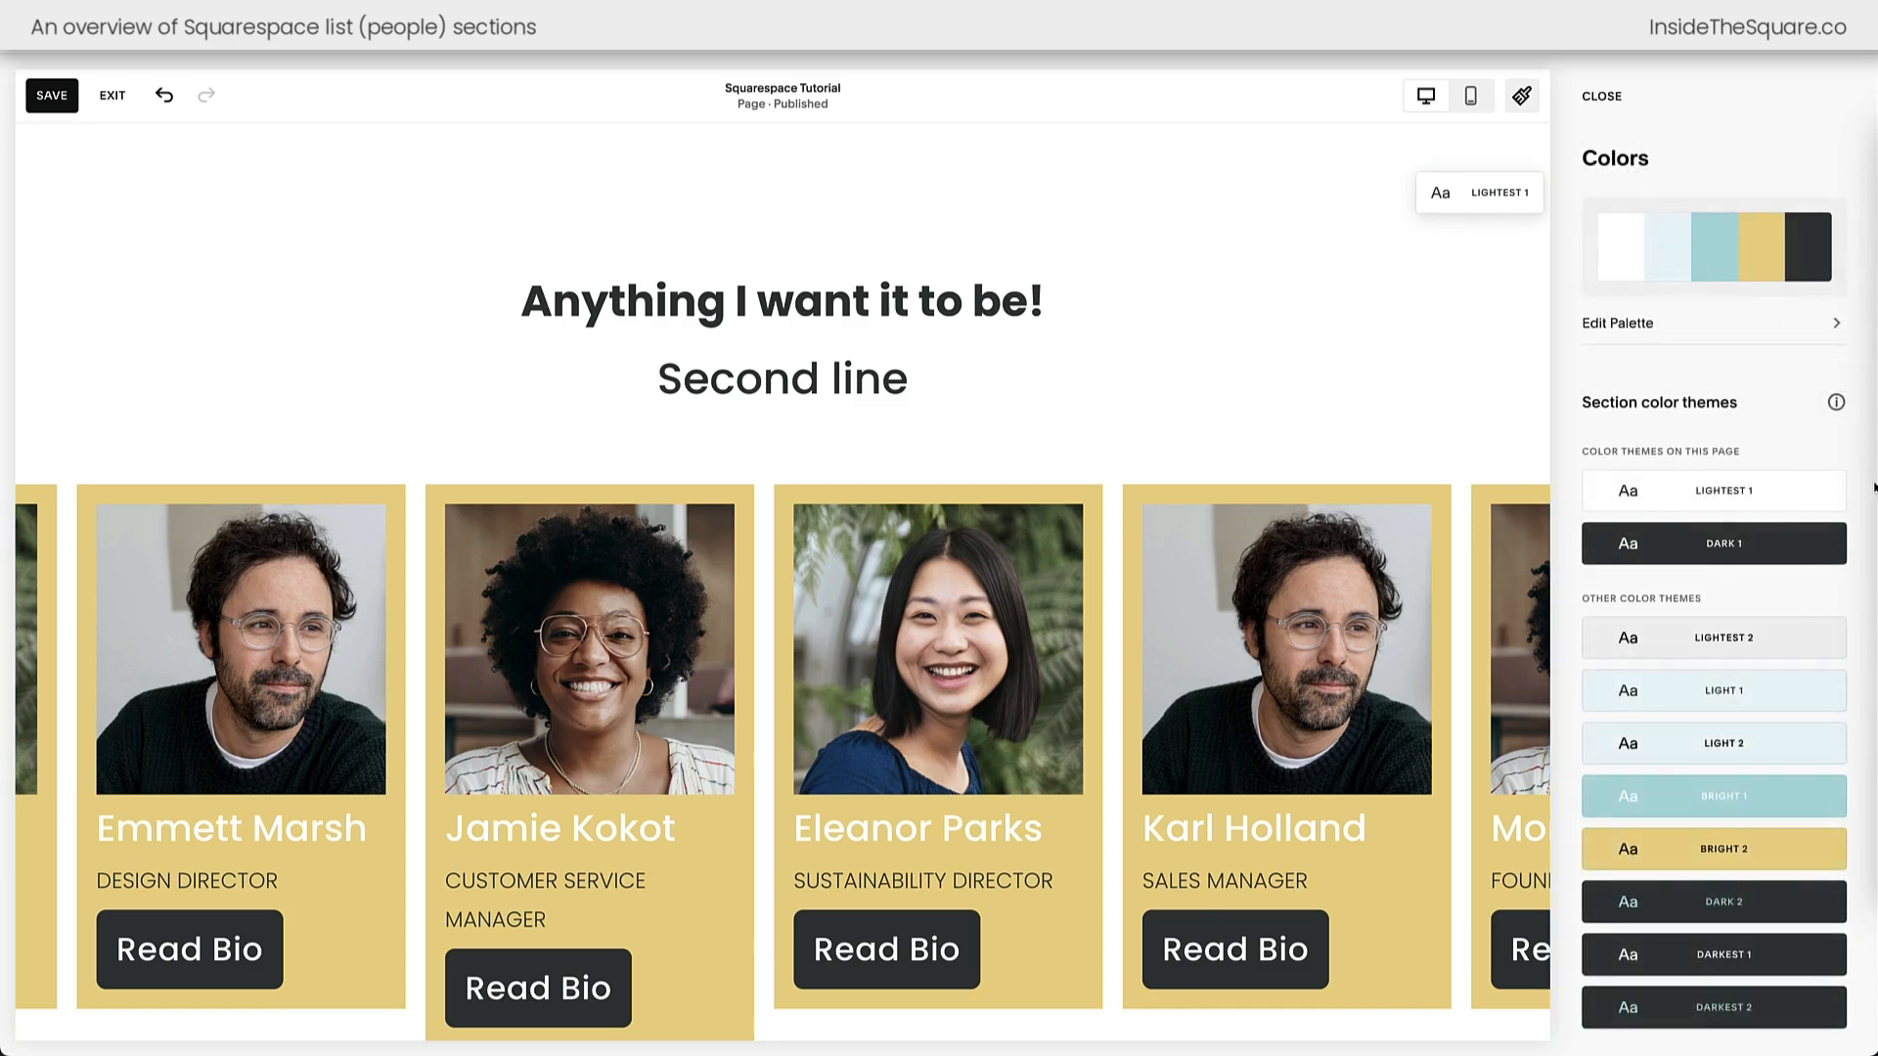
{"action": "left_click", "coordinate": [1825, 534]}
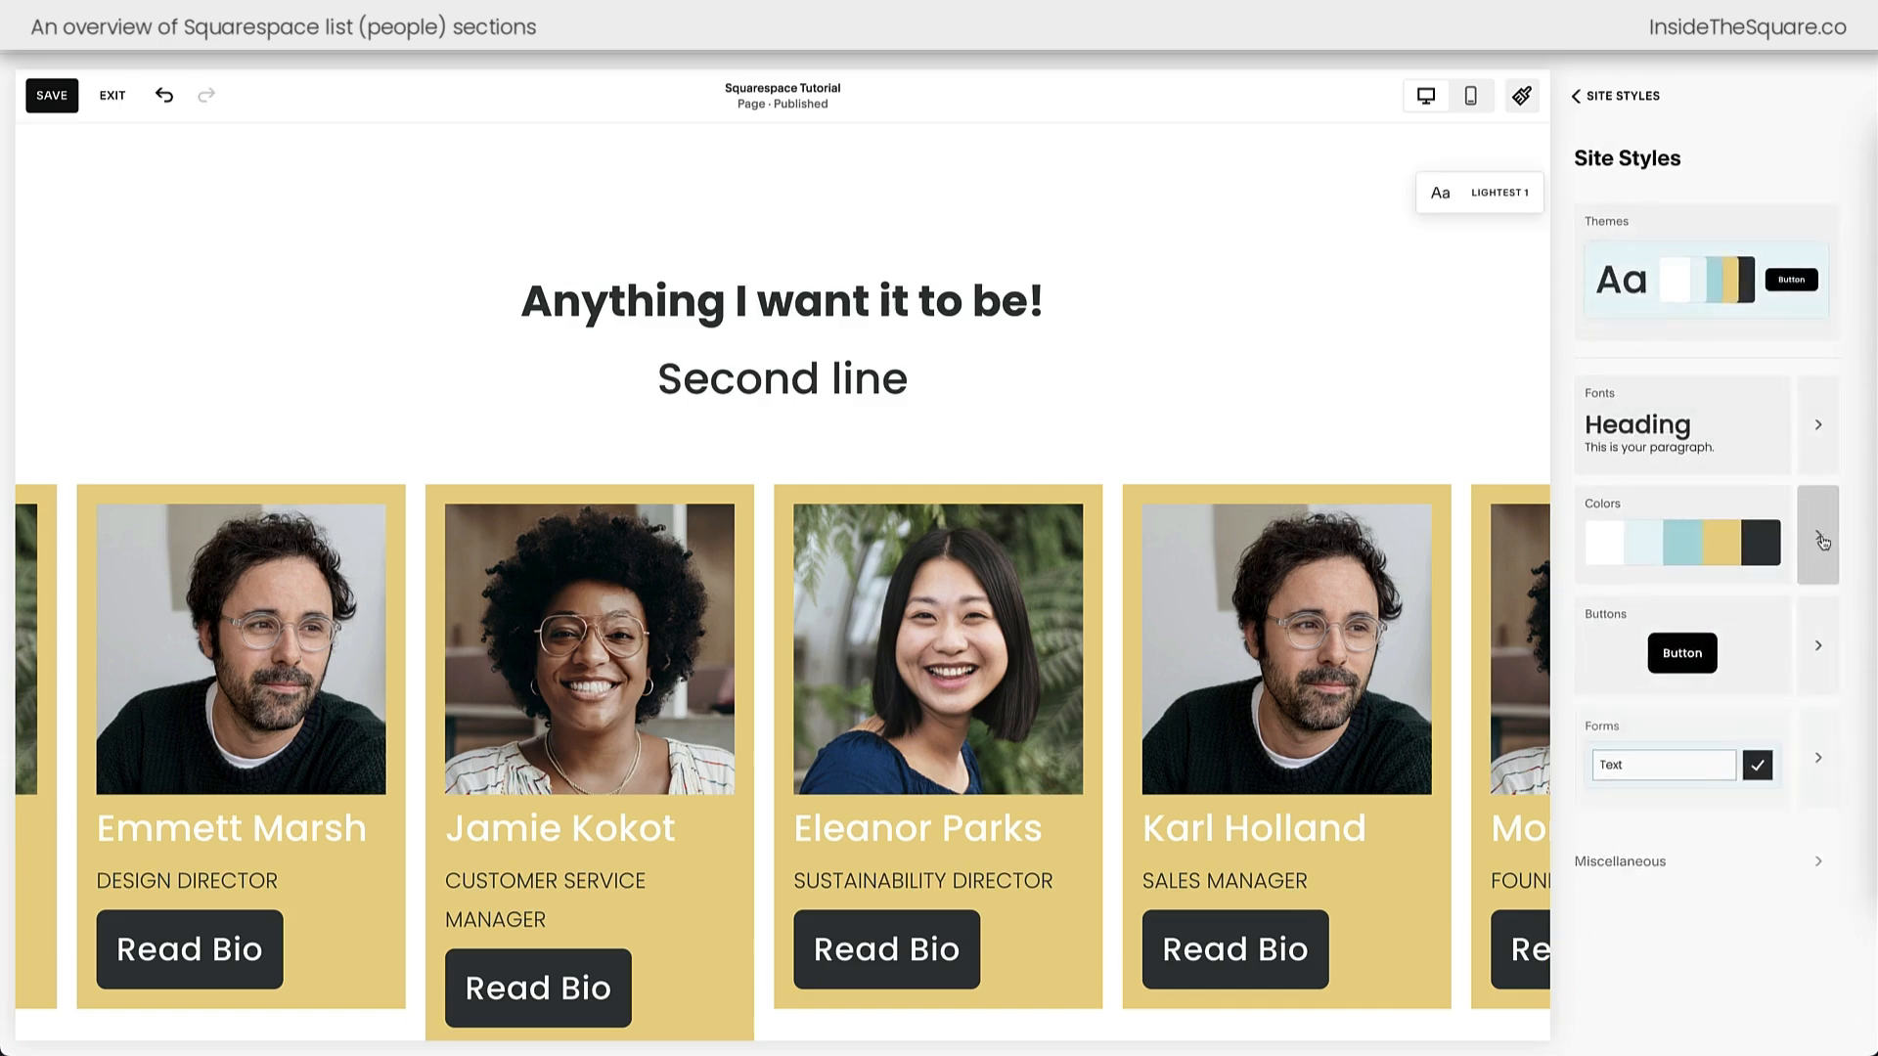
{"action": "left_click", "coordinate": [1820, 493]}
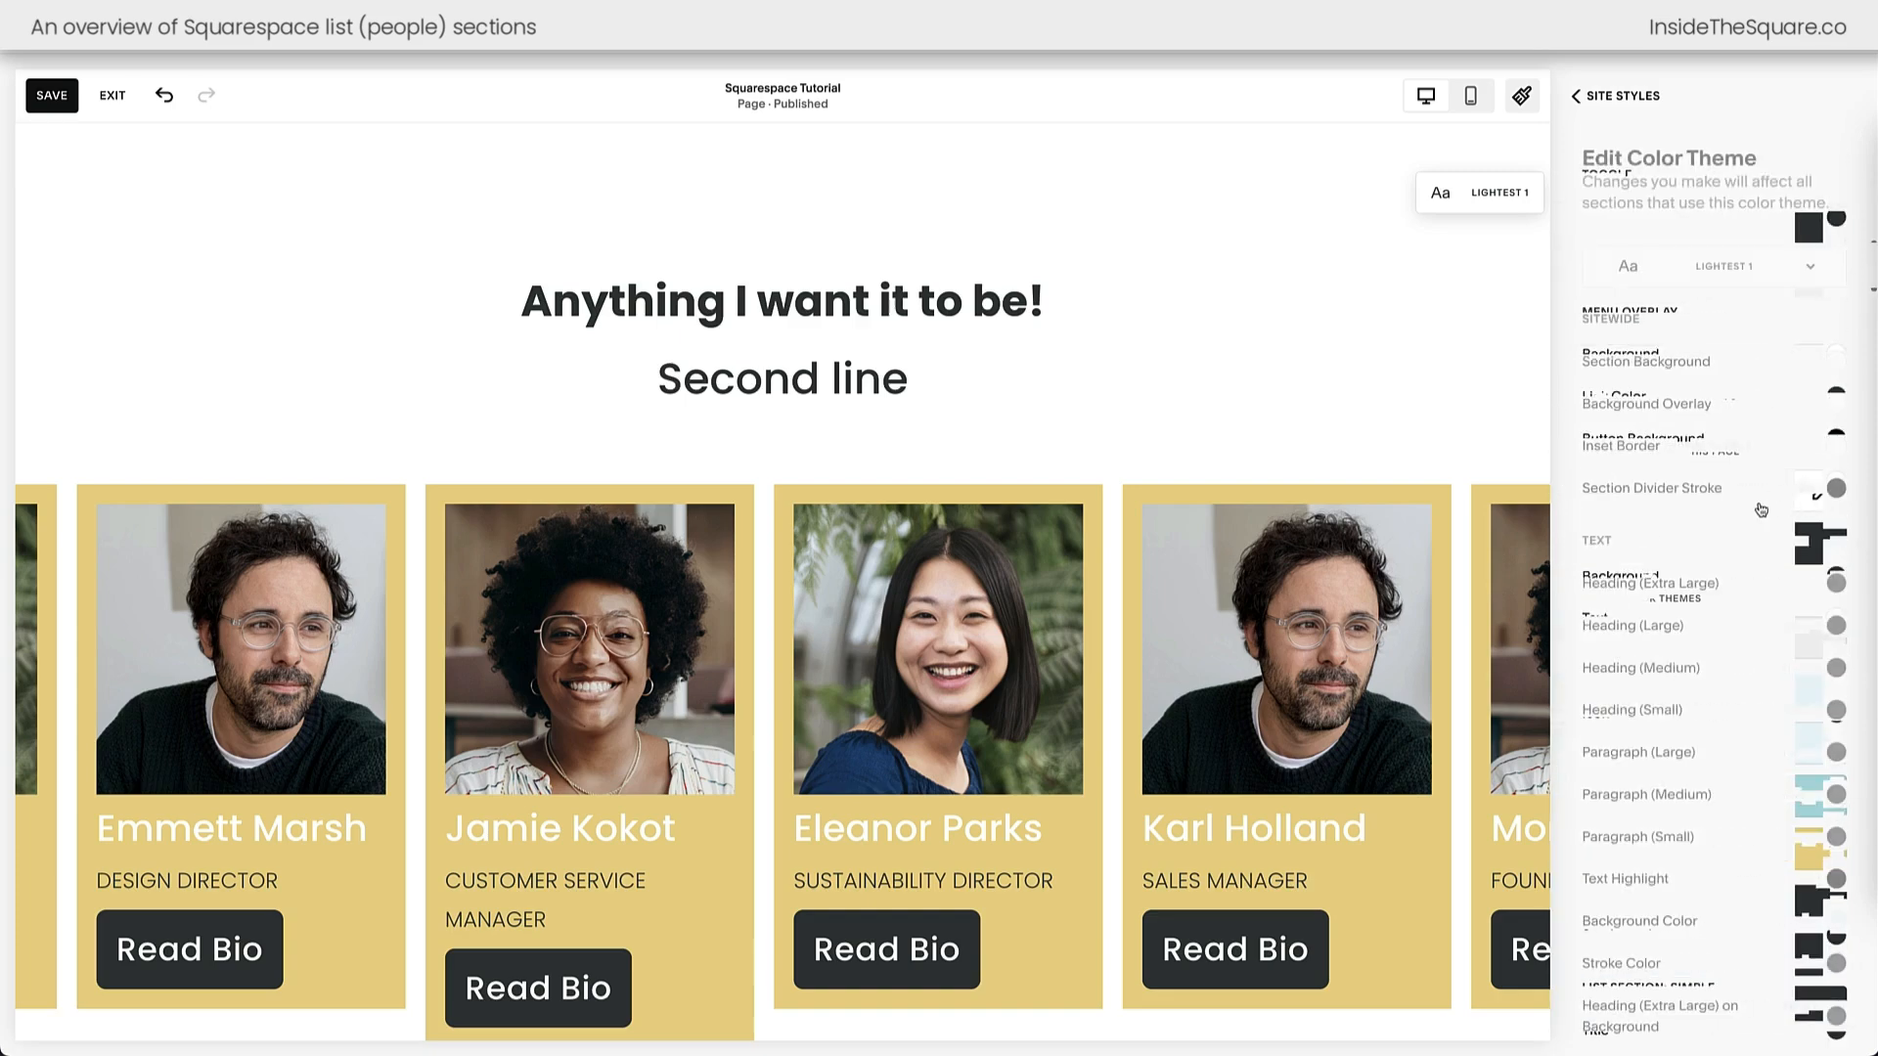
- Examine the color options for the Carousel and Simple list section layouts in the Lightest 1 theme
{"action": "scroll", "coordinate": [1761, 504], "scroll_direction": "down", "scroll_amount": 15}
{"action": "scroll", "coordinate": [1761, 510], "scroll_direction": "down", "scroll_amount": 15}
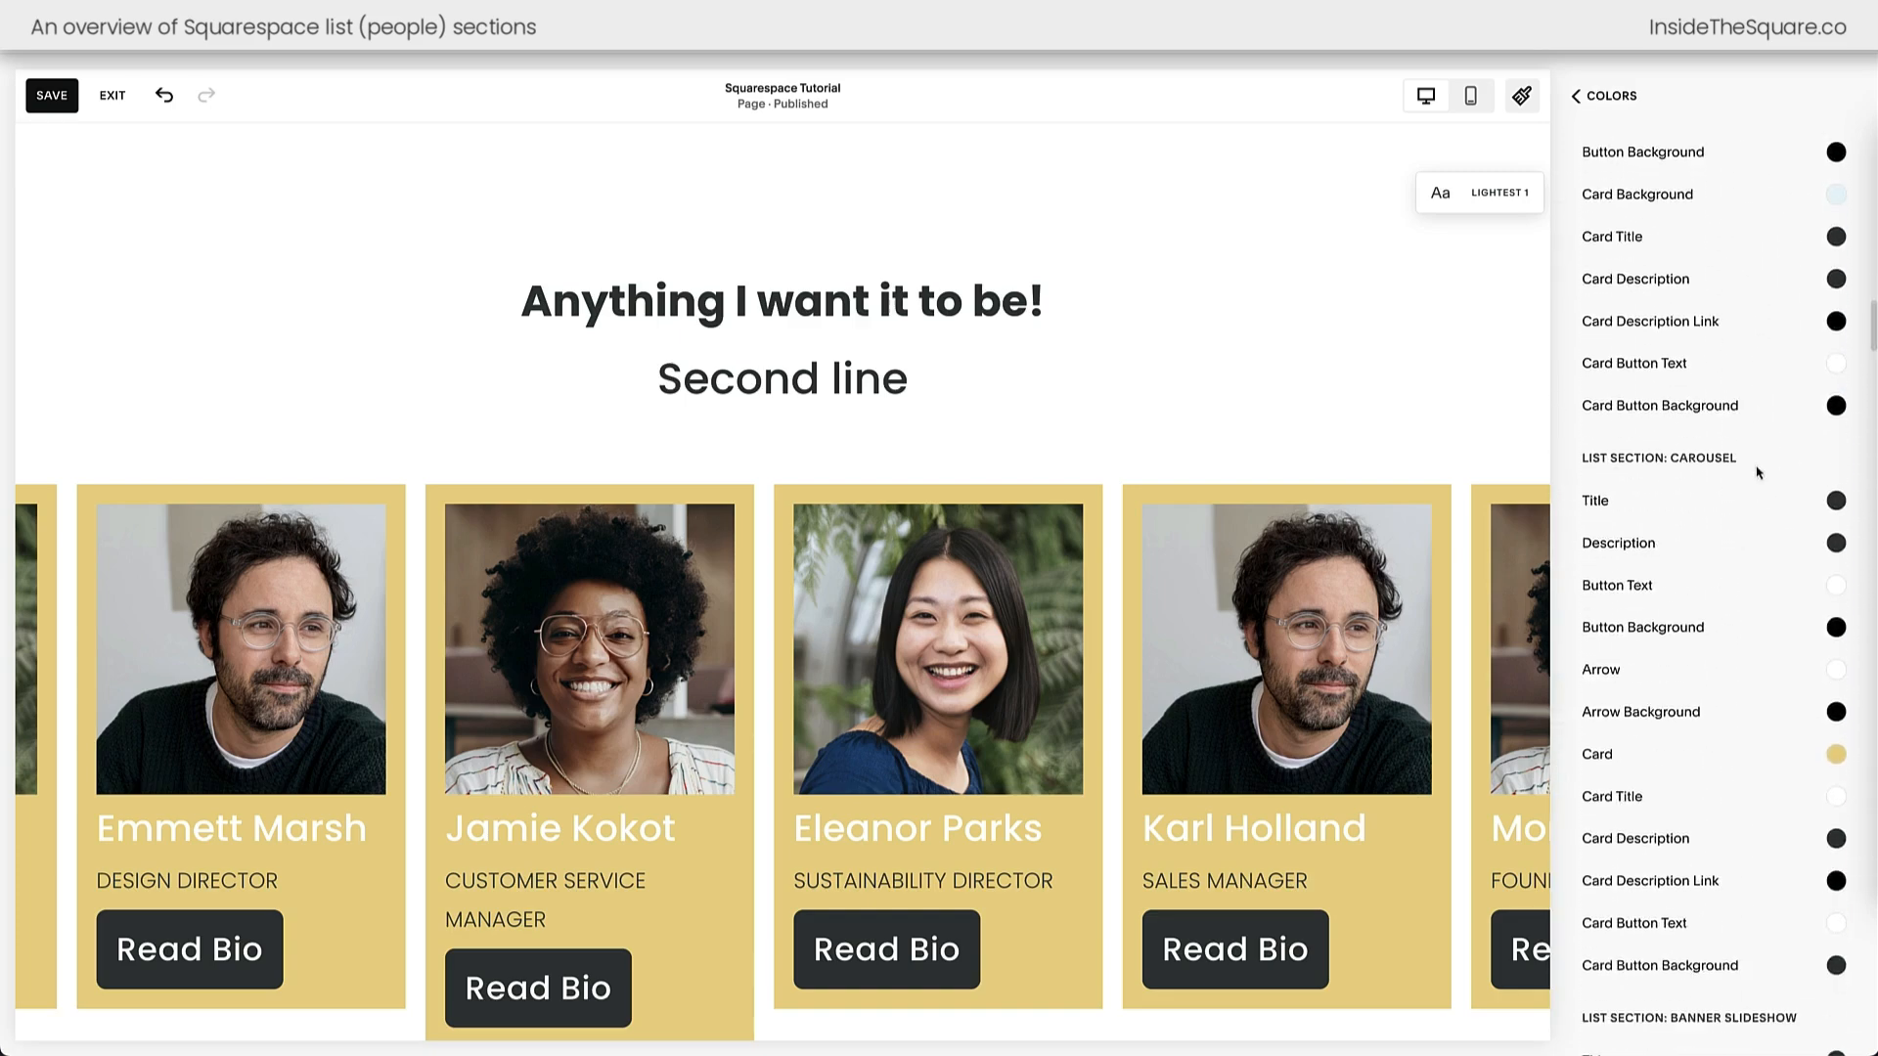
{"action": "left_click_drag", "start_coordinate": [1749, 458], "coordinate": [1592, 461]}
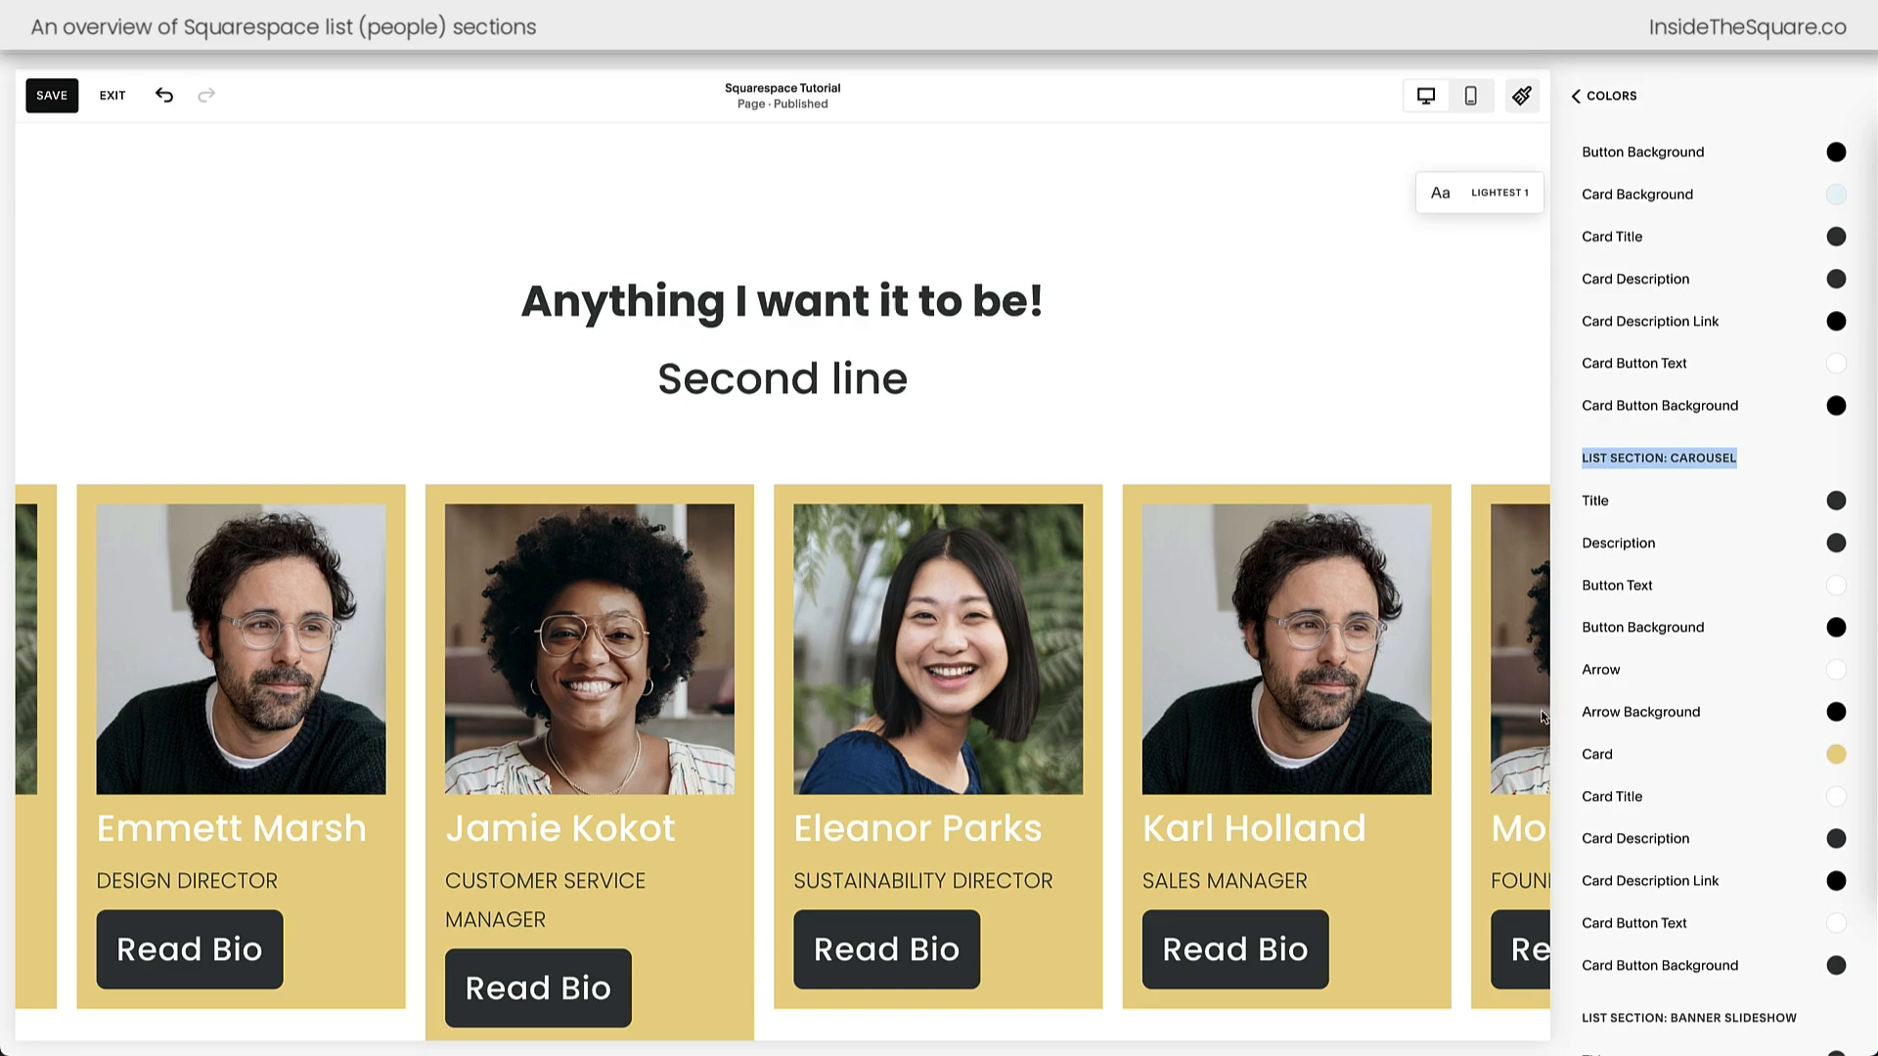
{"action": "scroll", "coordinate": [1752, 365], "scroll_direction": "up", "scroll_amount": 3}
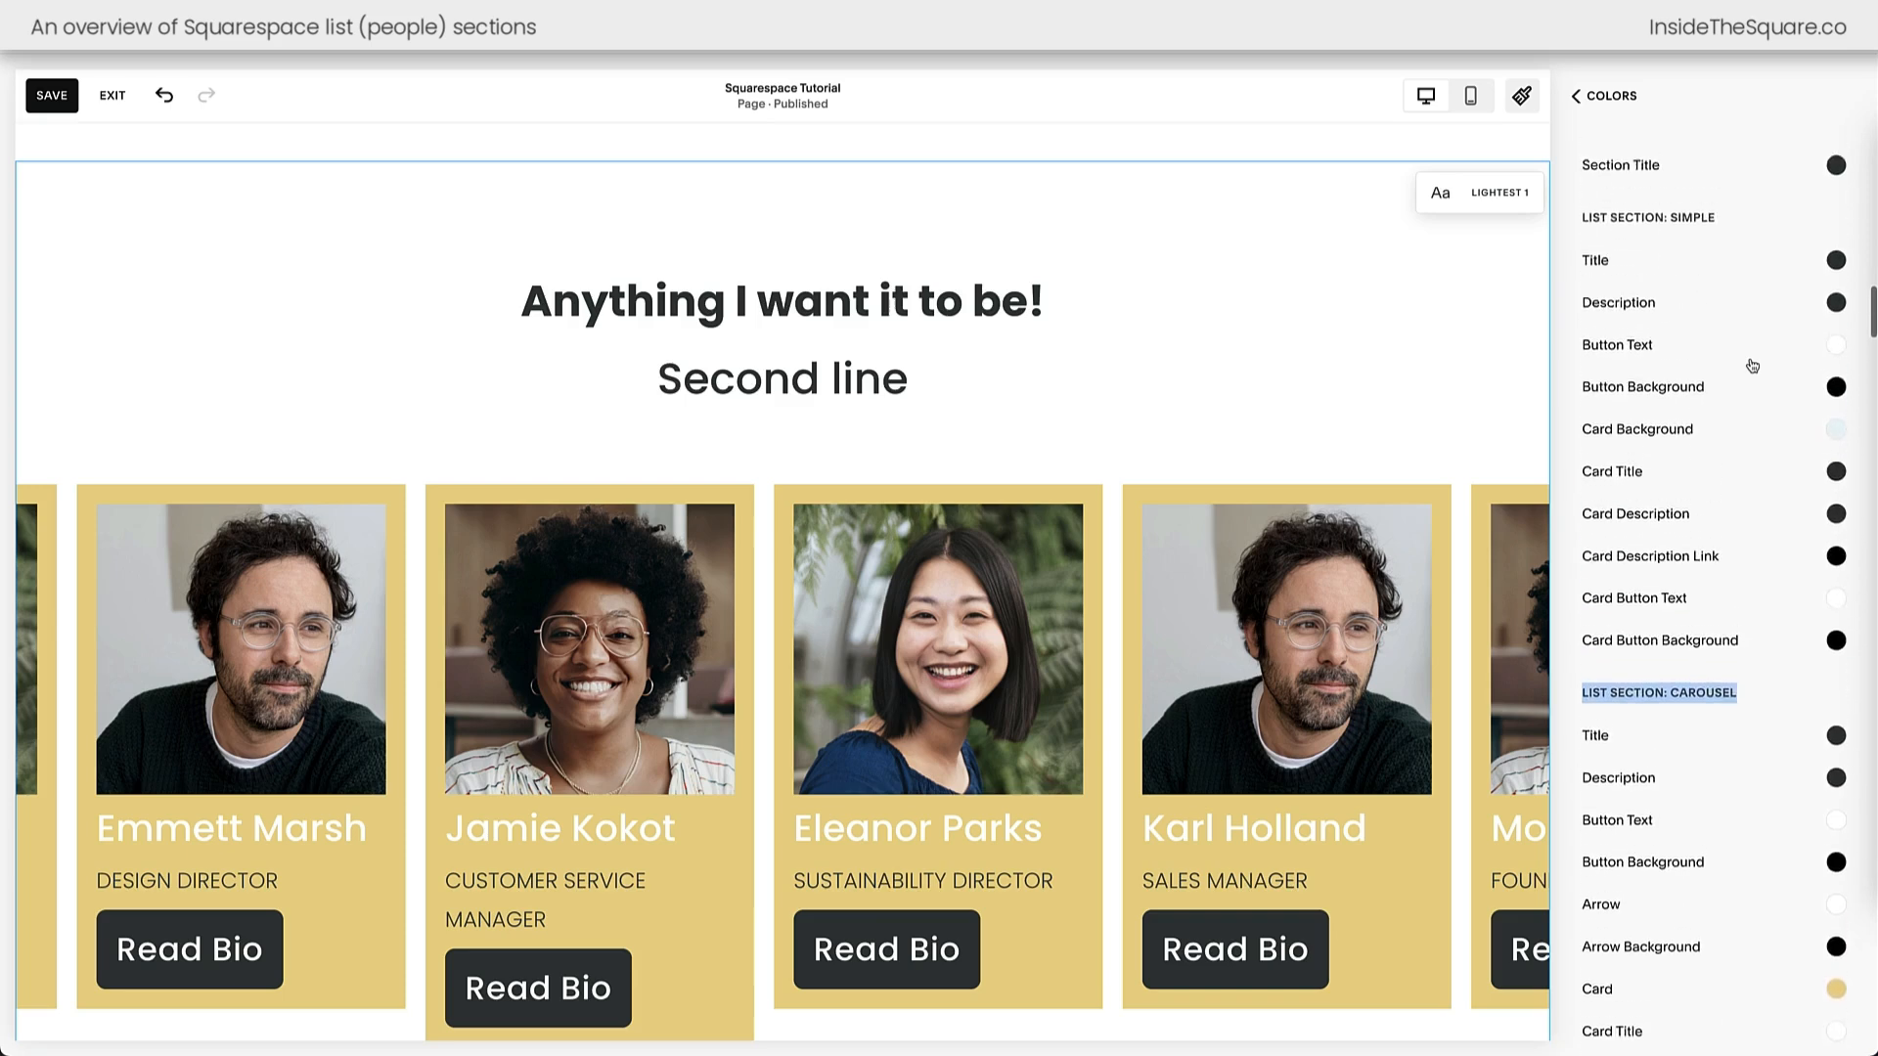
{"action": "left_click_drag", "start_coordinate": [1742, 293], "coordinate": [1572, 313]}
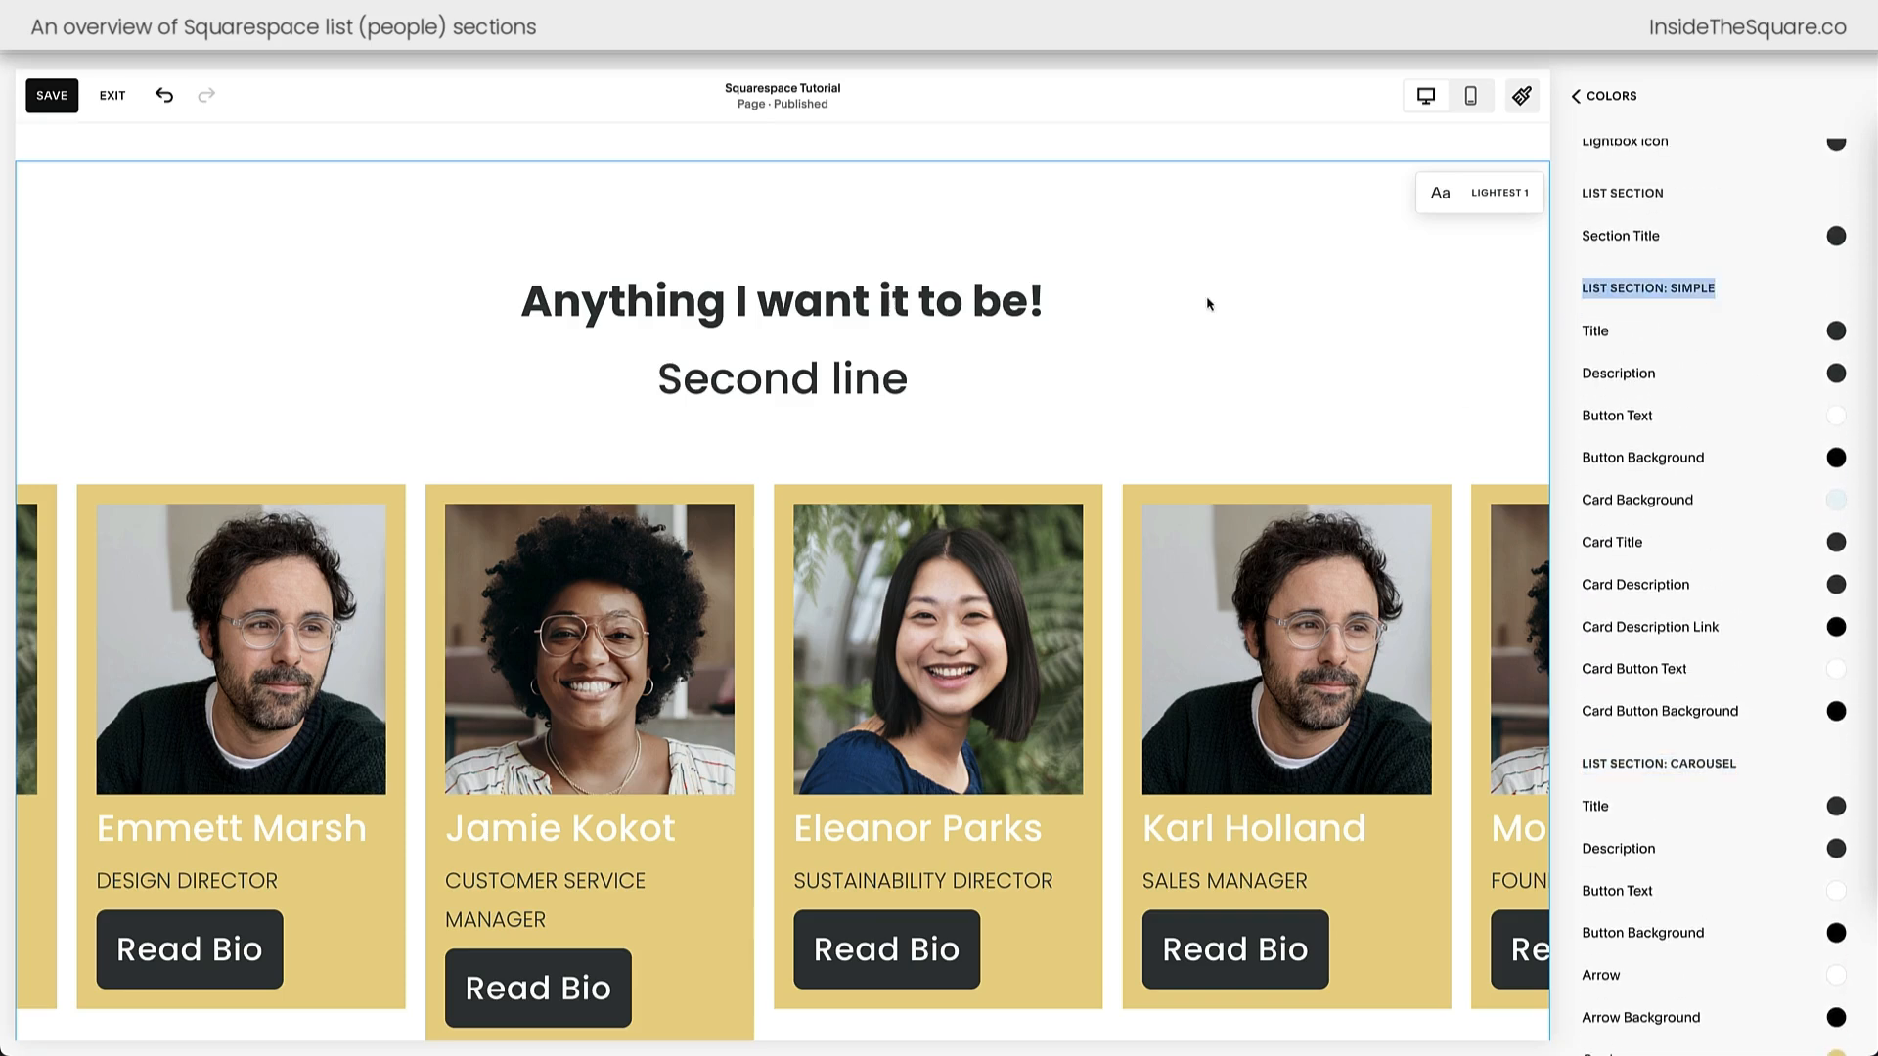
- Set the card background color for simple list sections to the palette's teal in the Lightest 1 theme
{"action": "scroll", "coordinate": [1209, 304], "scroll_direction": "up", "scroll_amount": 5}
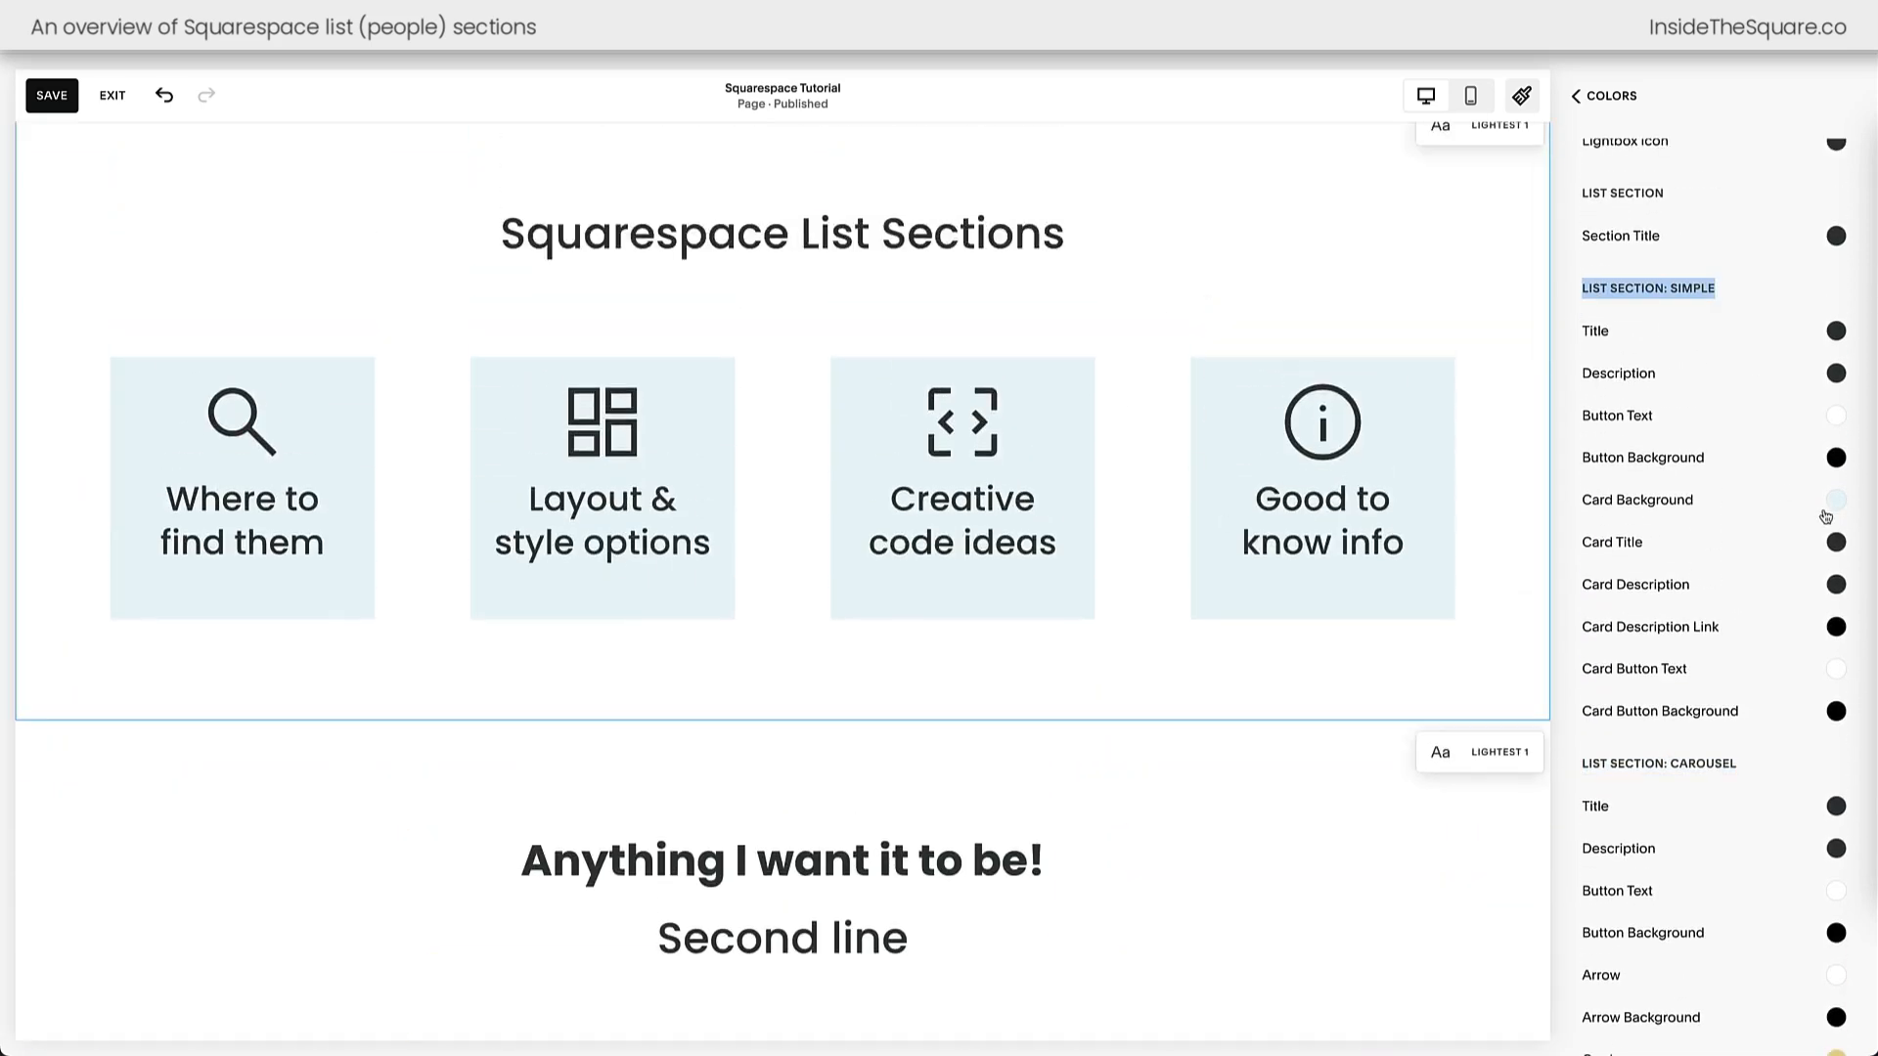
{"action": "left_click", "coordinate": [1836, 503]}
{"action": "left_click", "coordinate": [1782, 468]}
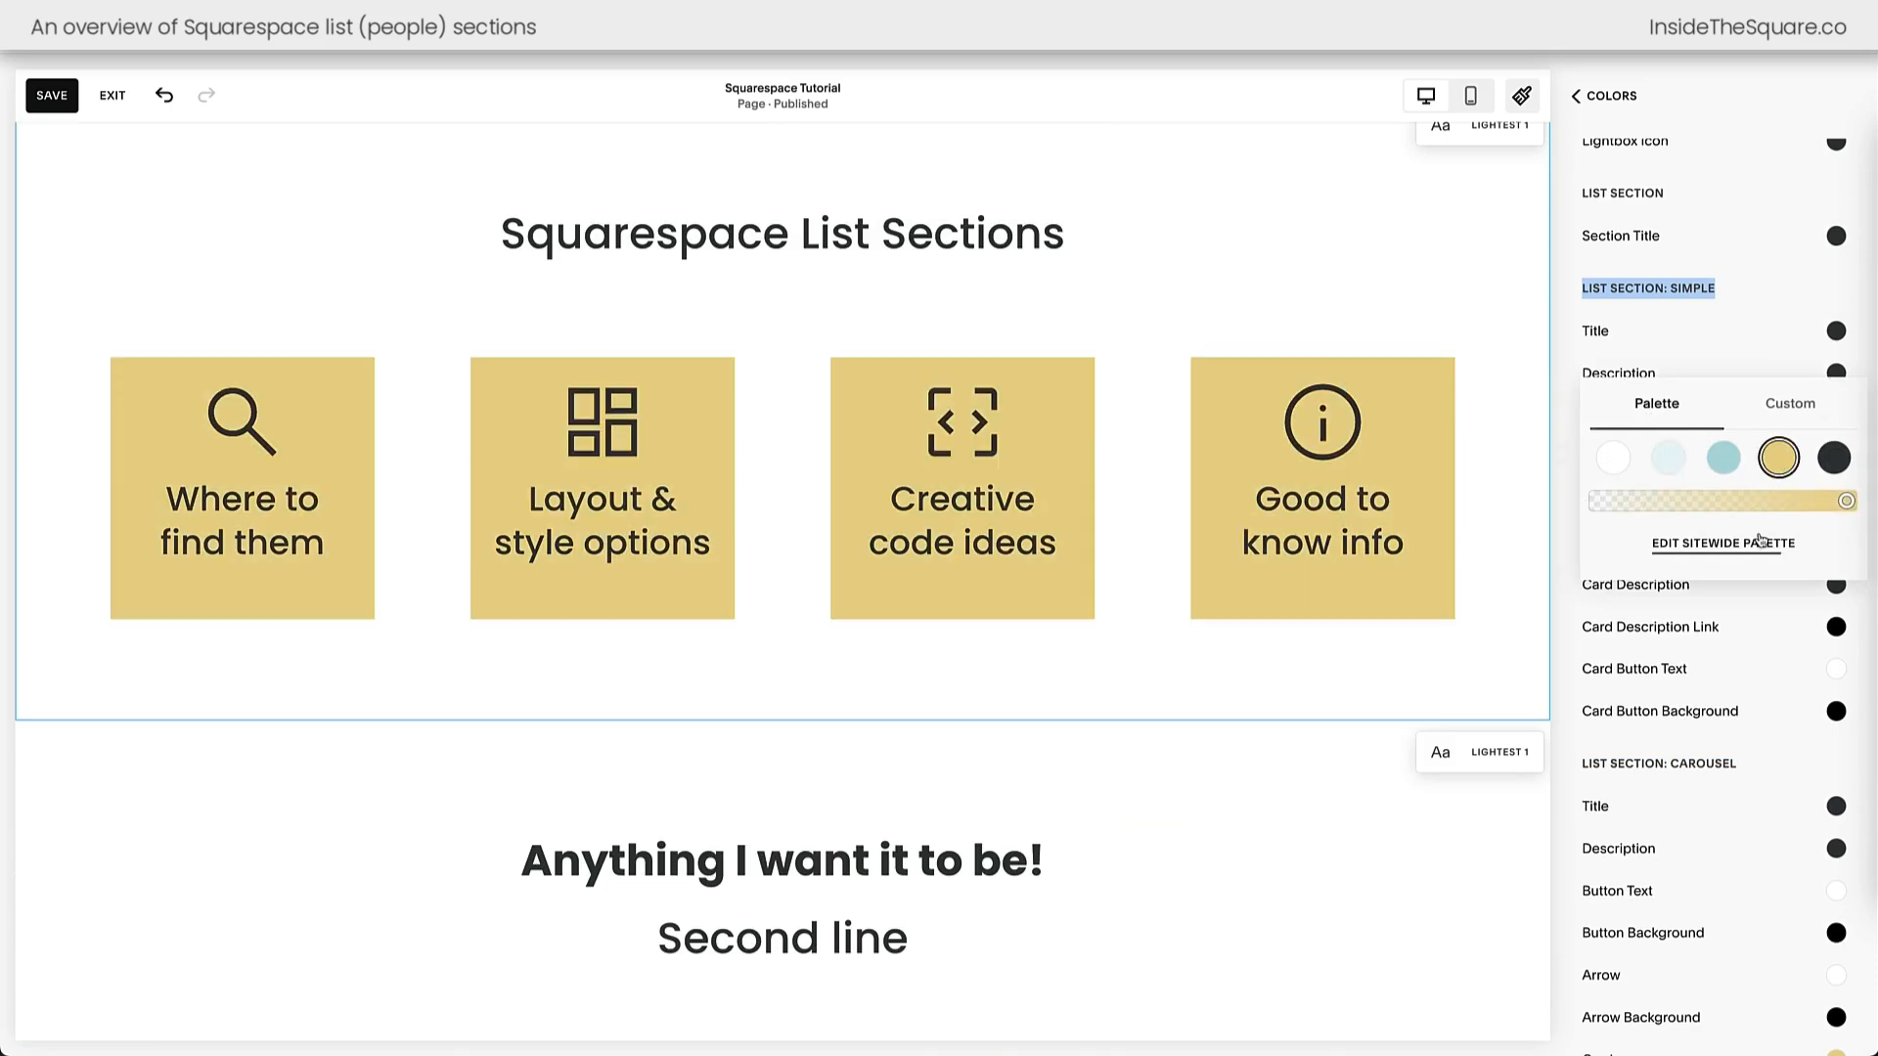
{"action": "left_click", "coordinate": [1722, 470]}
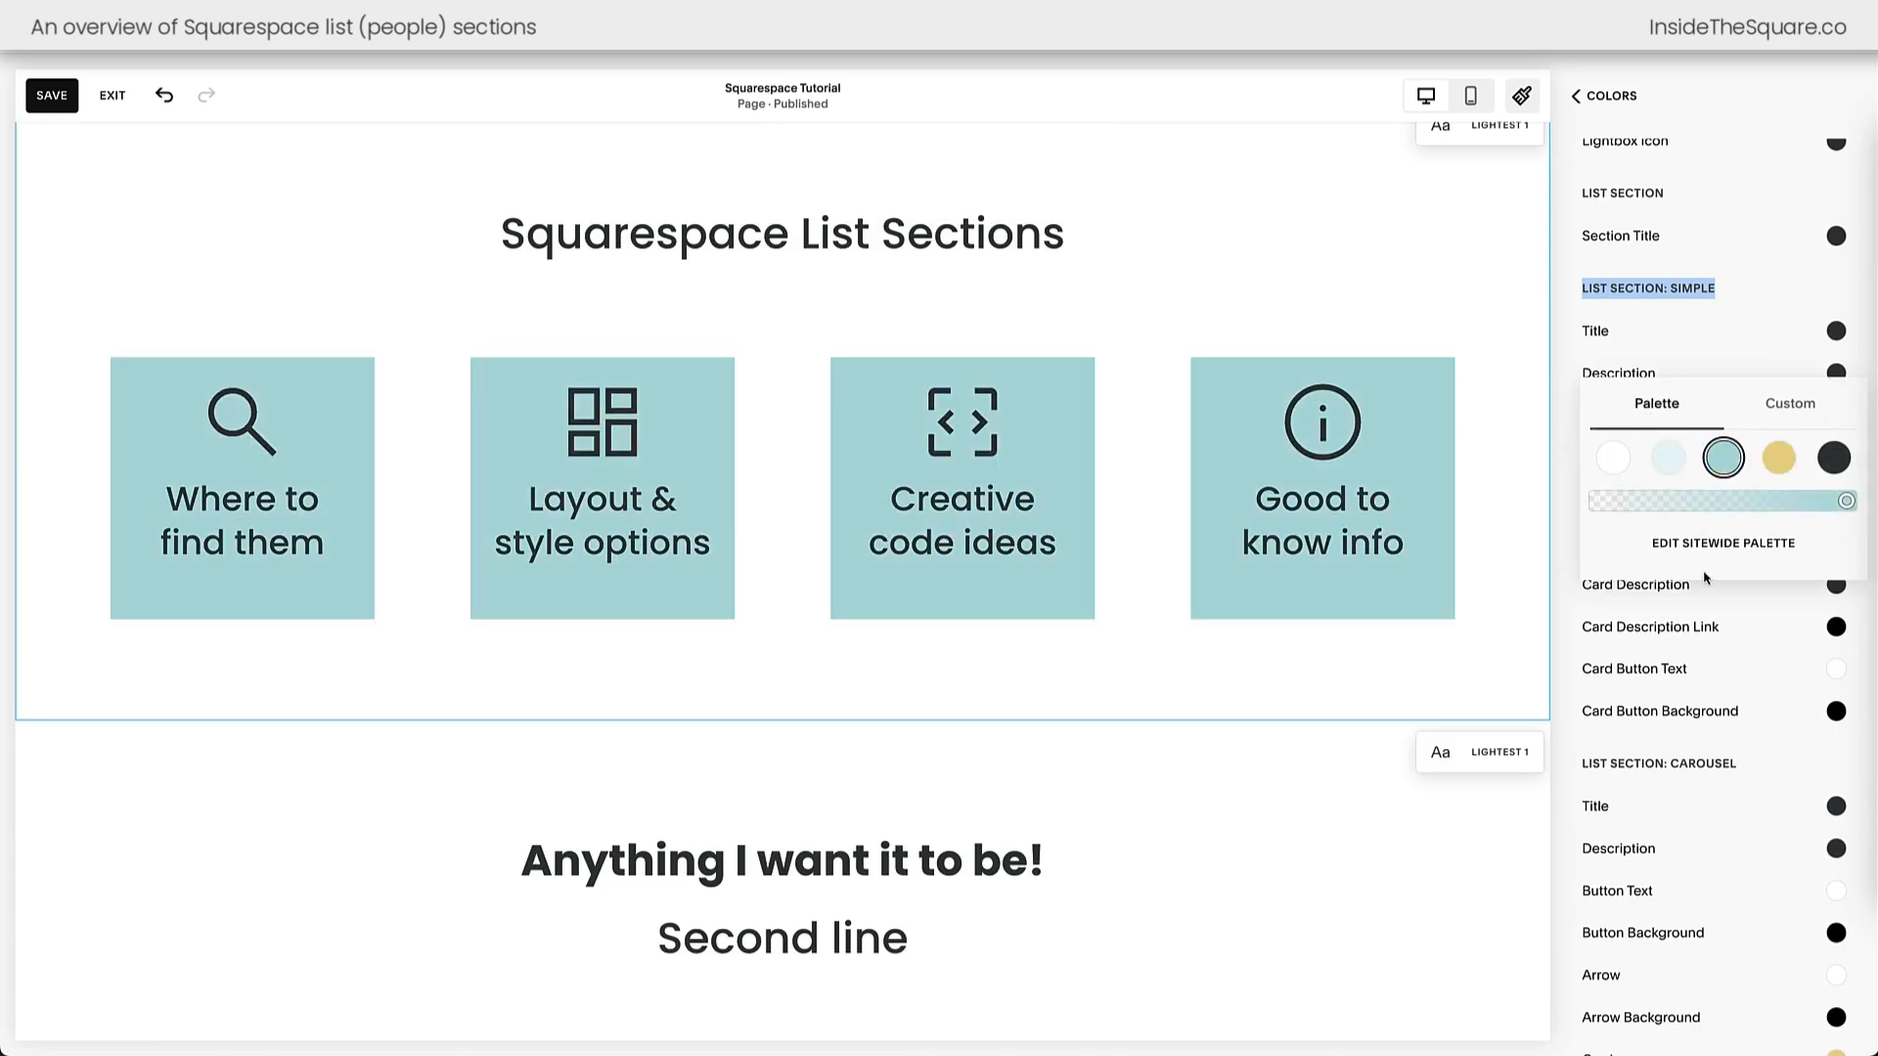
{"action": "left_click", "coordinate": [1870, 368]}
- Review the carousel list section colors, leave the Lightest 1 theme and close the site styles
{"action": "scroll", "coordinate": [1791, 554], "scroll_direction": "down", "scroll_amount": 4}
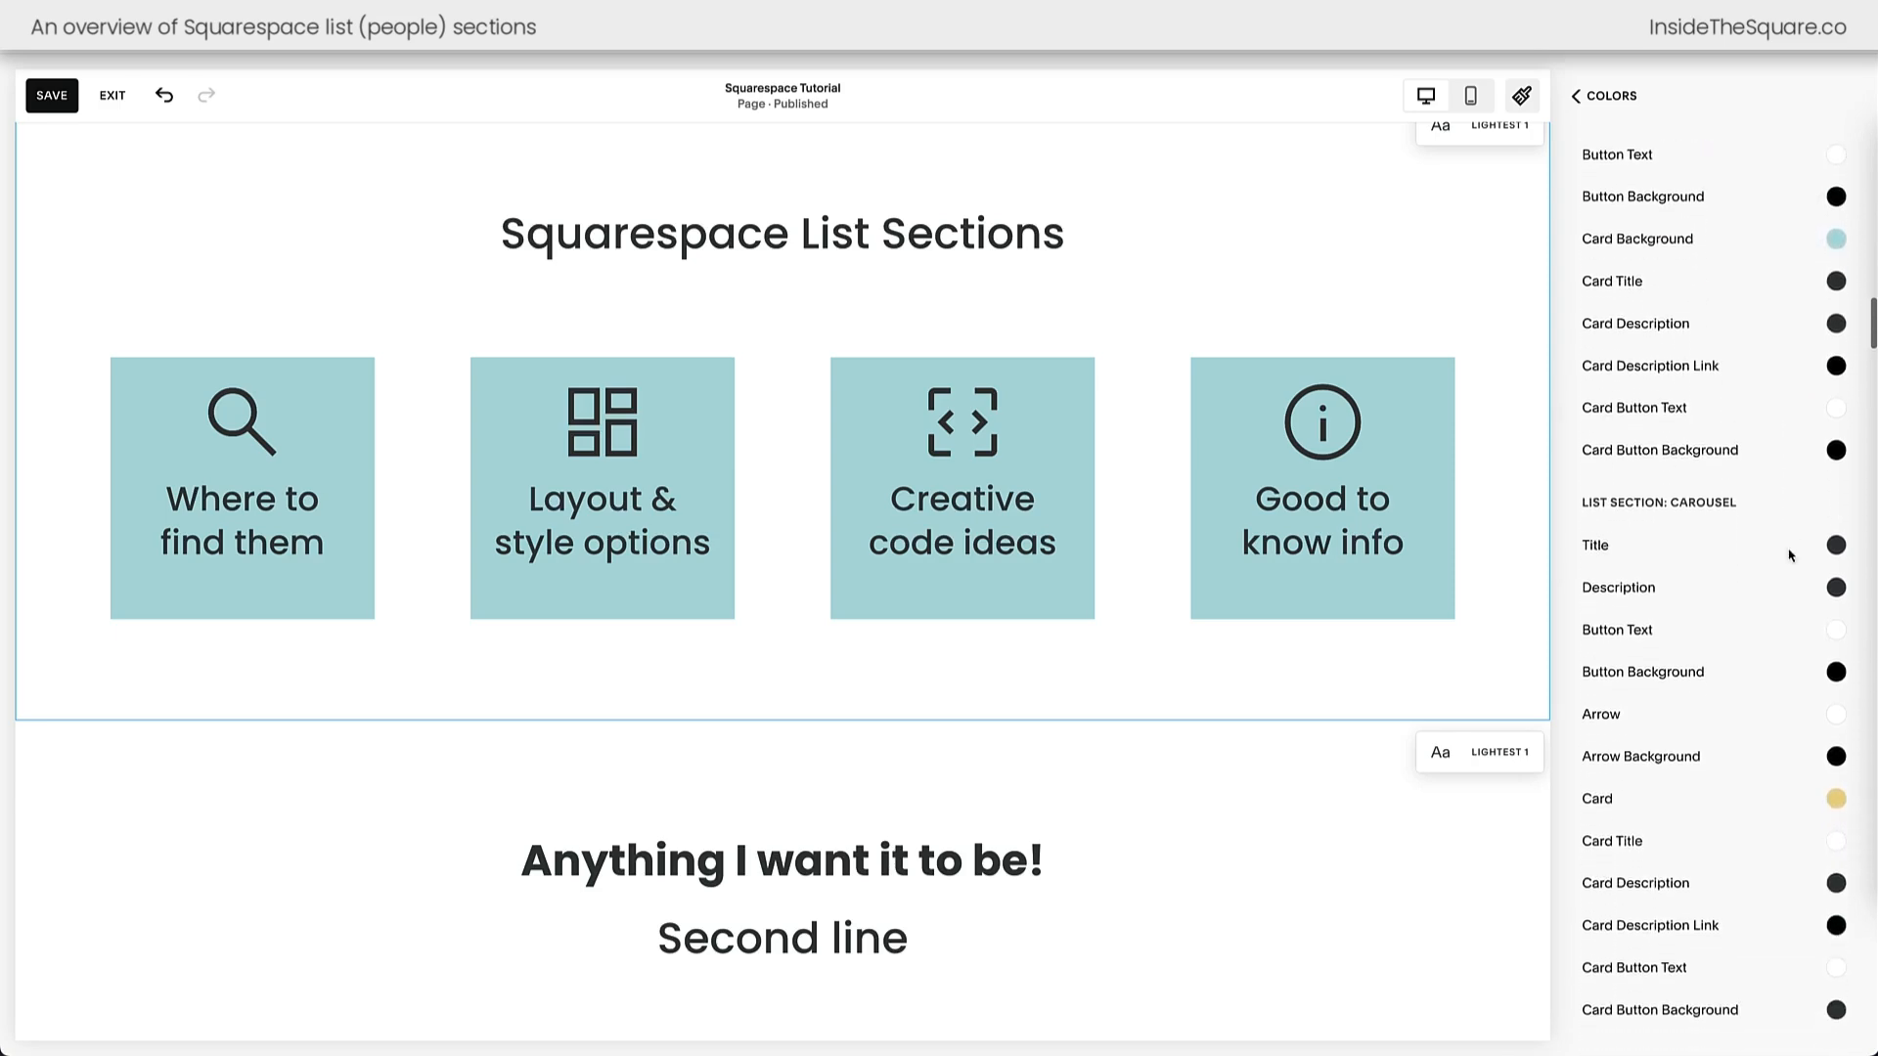
{"action": "scroll", "coordinate": [1155, 850], "scroll_direction": "down", "scroll_amount": 1}
{"action": "scroll", "coordinate": [1155, 850], "scroll_direction": "down", "scroll_amount": 5}
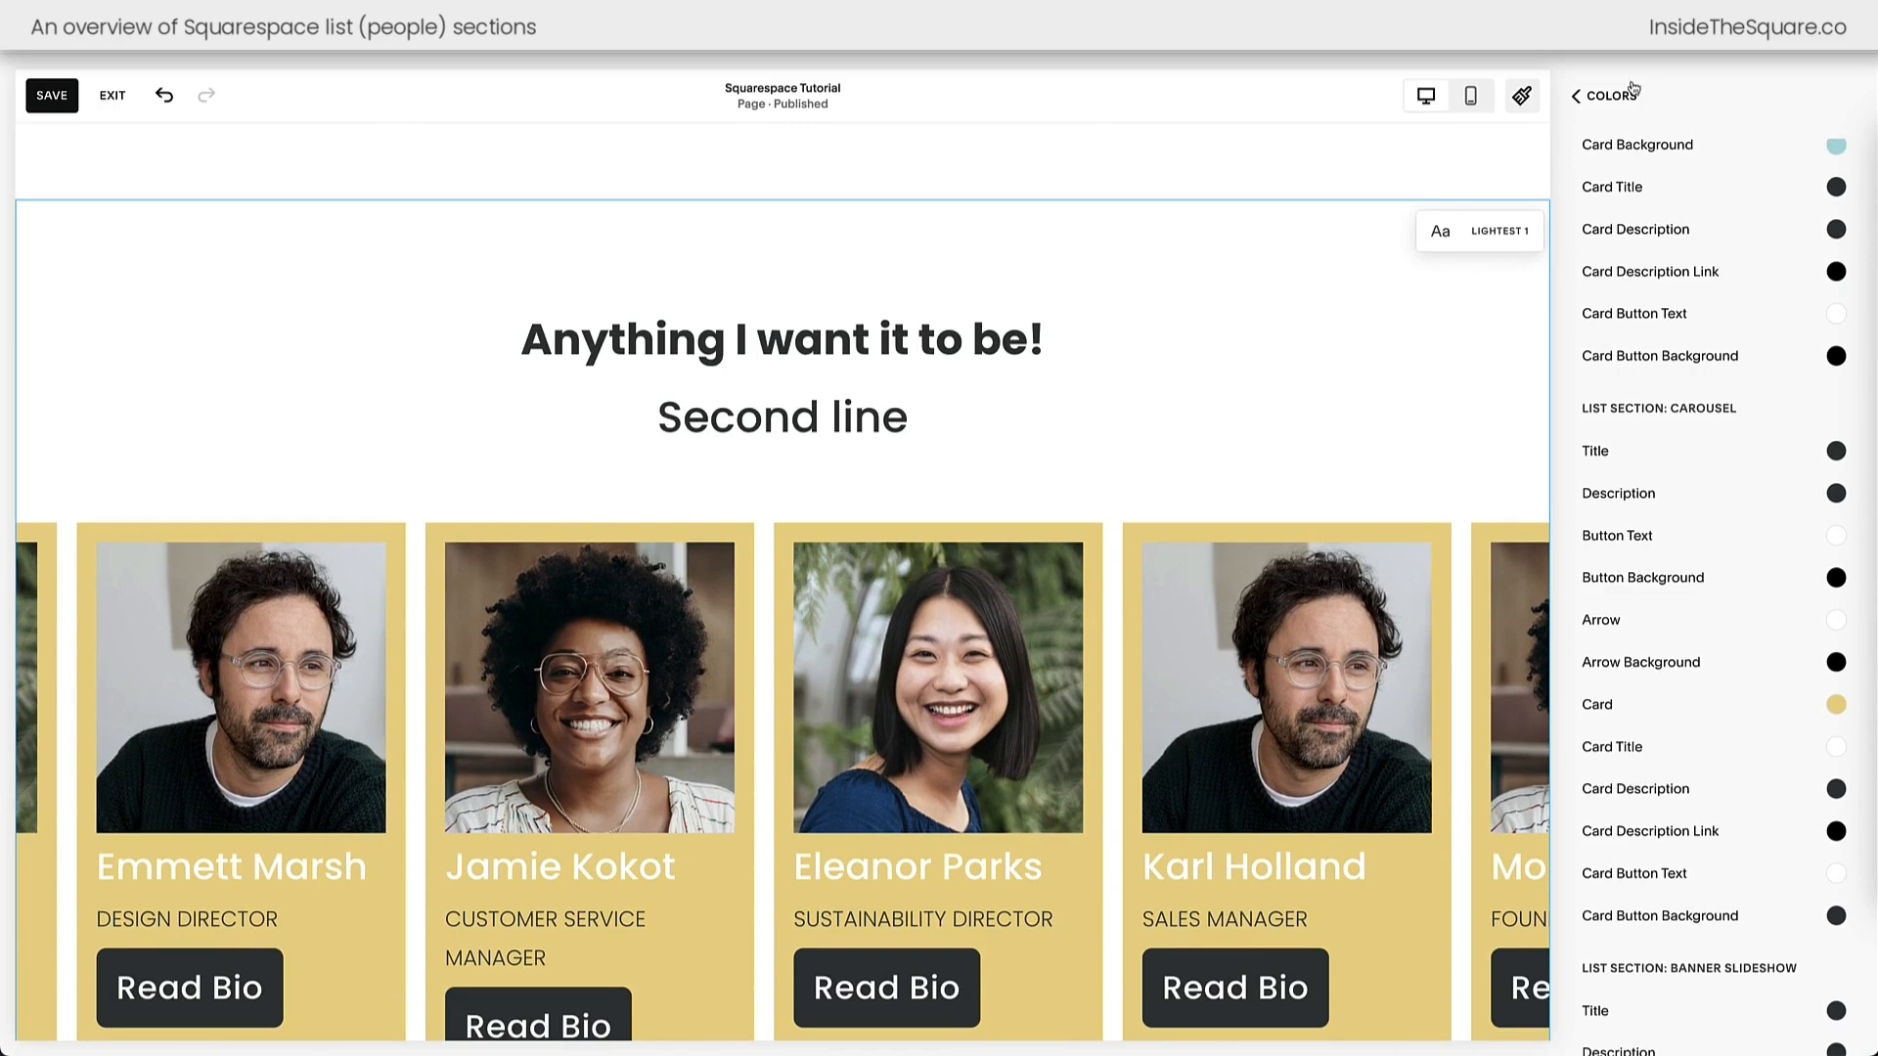
{"action": "left_click", "coordinate": [1594, 97]}
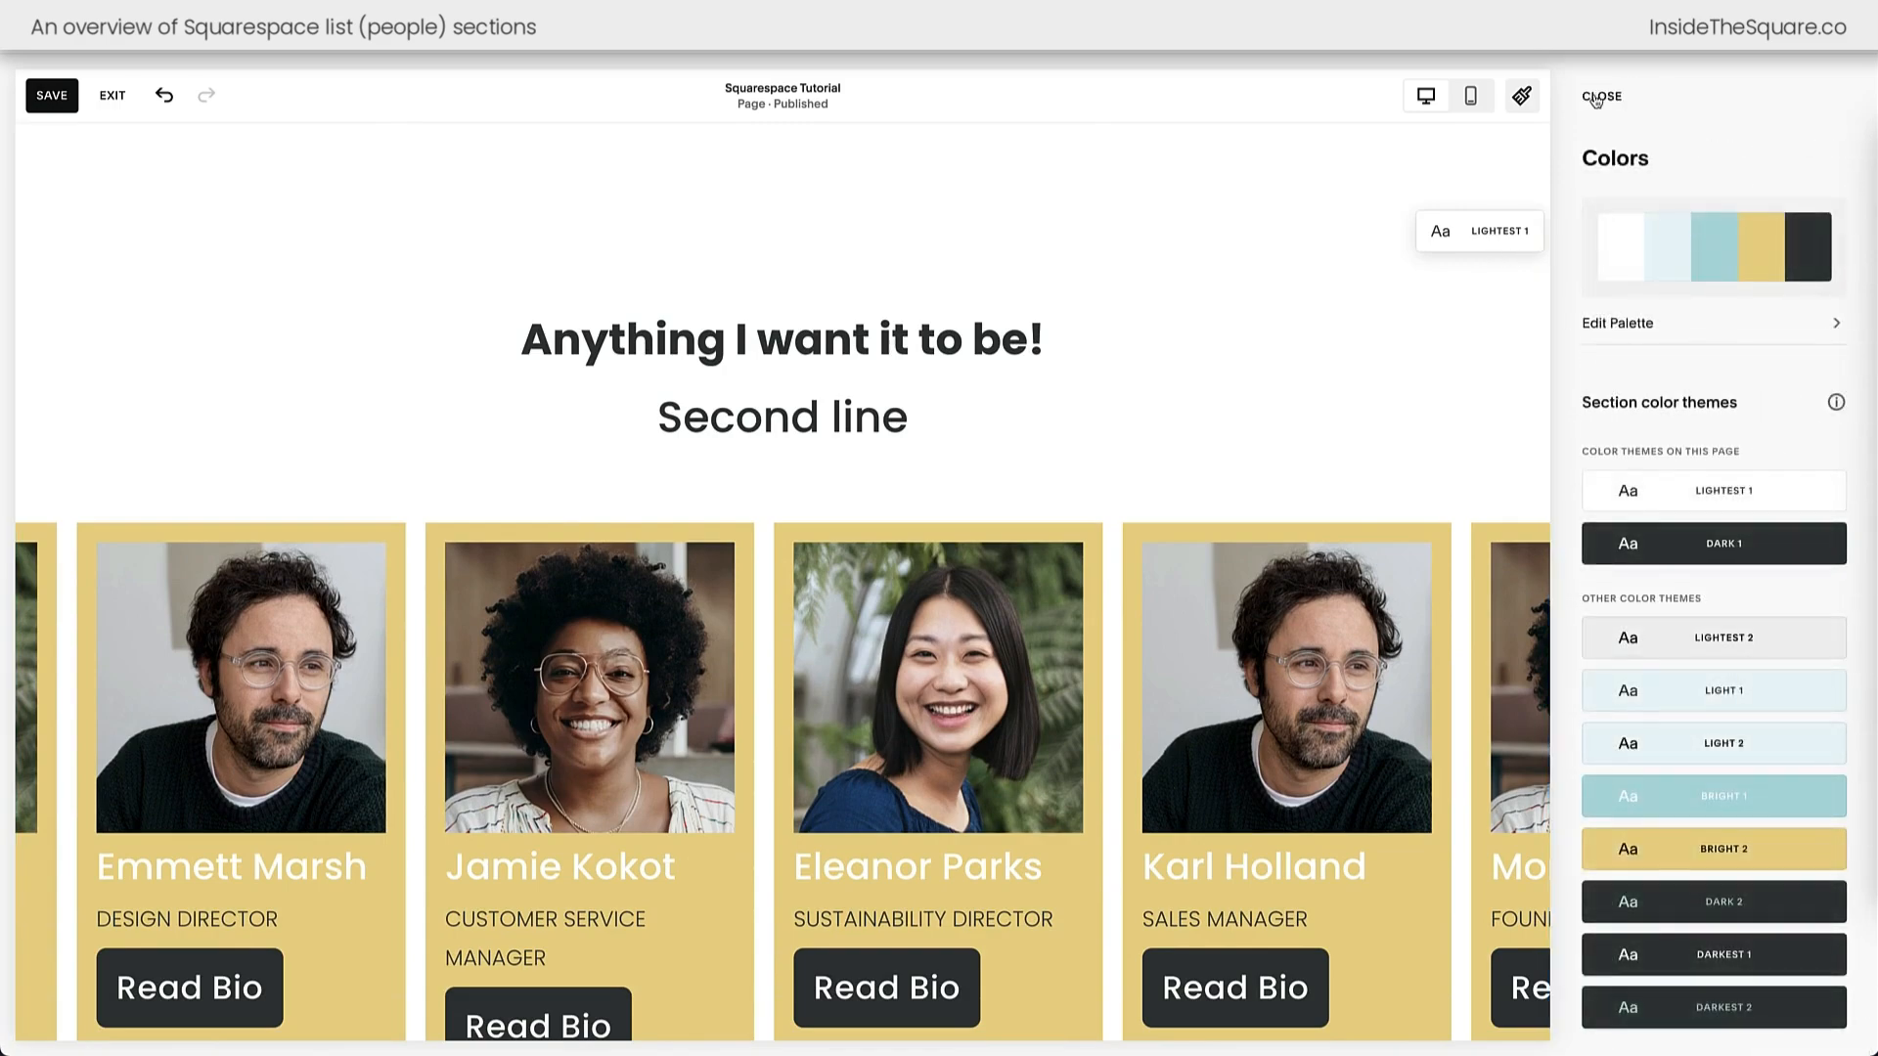
{"action": "left_click", "coordinate": [1597, 98]}
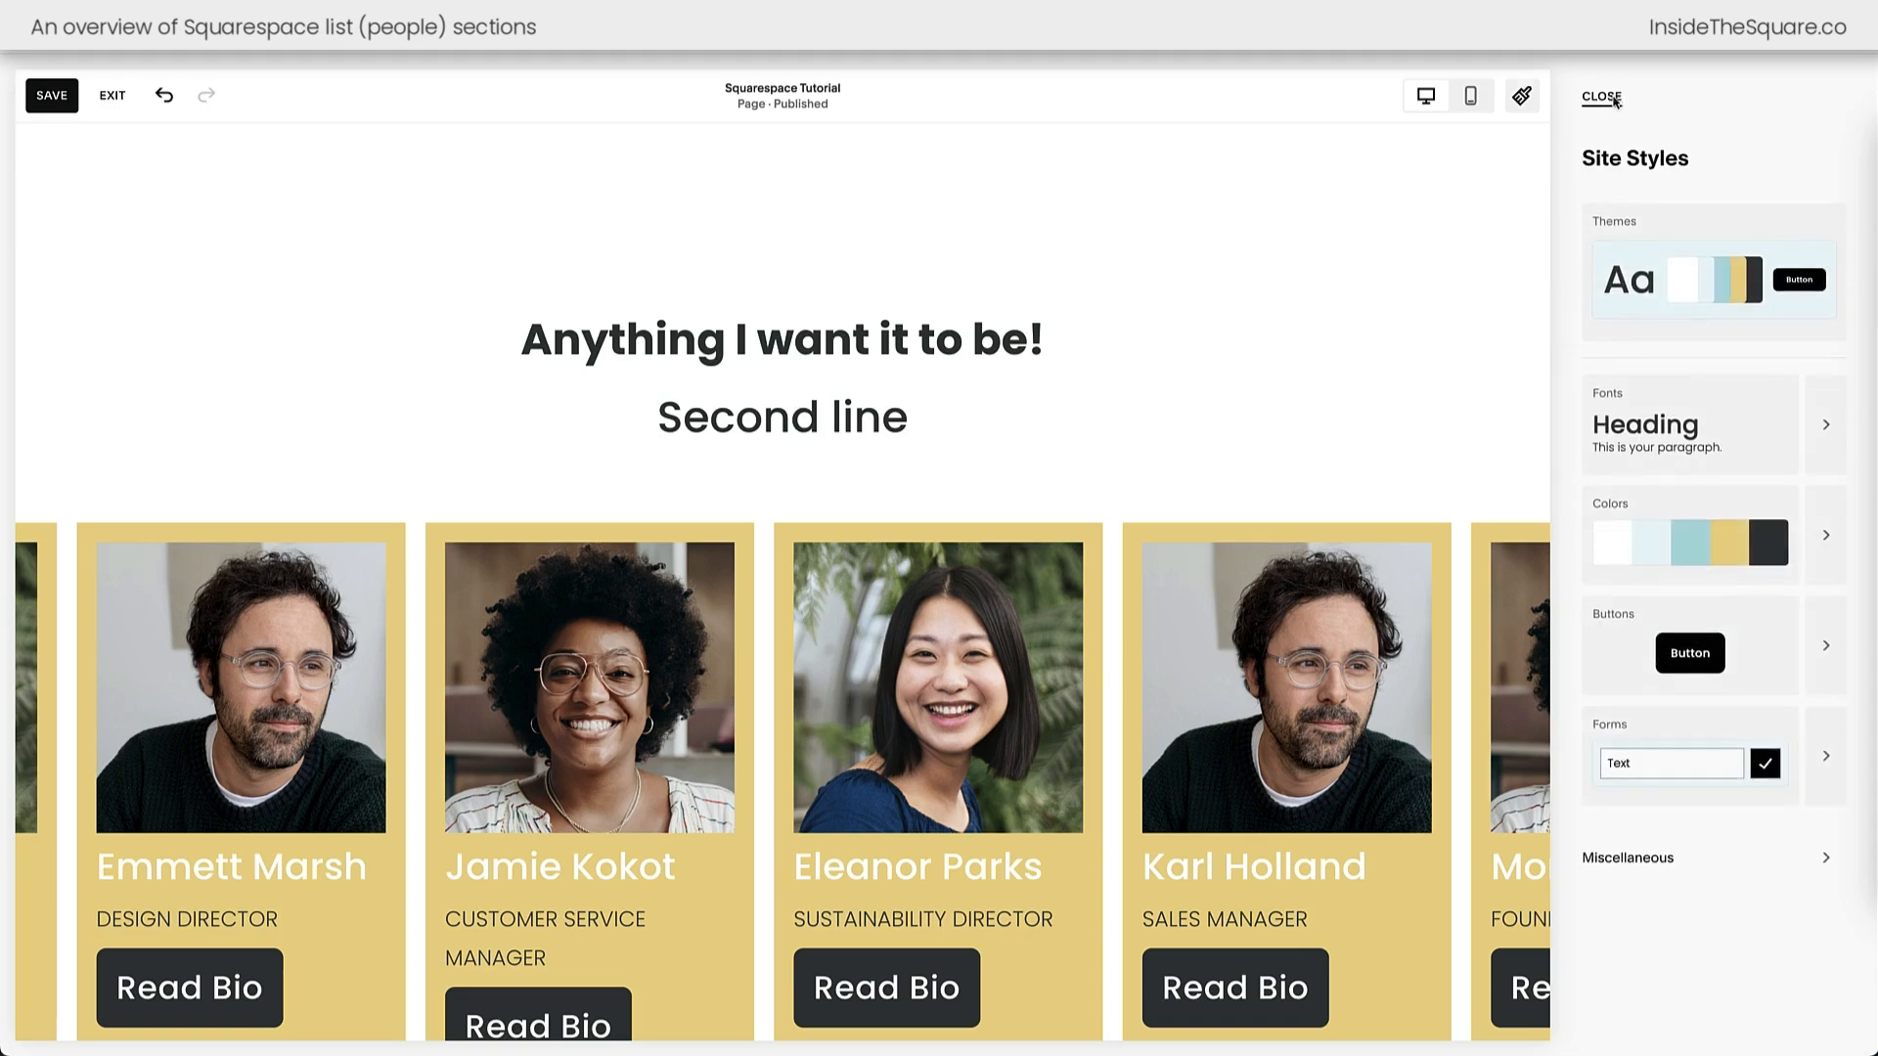
{"action": "left_click", "coordinate": [1613, 101]}
- Set the people carousel's layout width to Inset in the section's Size & Space design settings
{"action": "mouse_move", "coordinate": [1493, 398]}
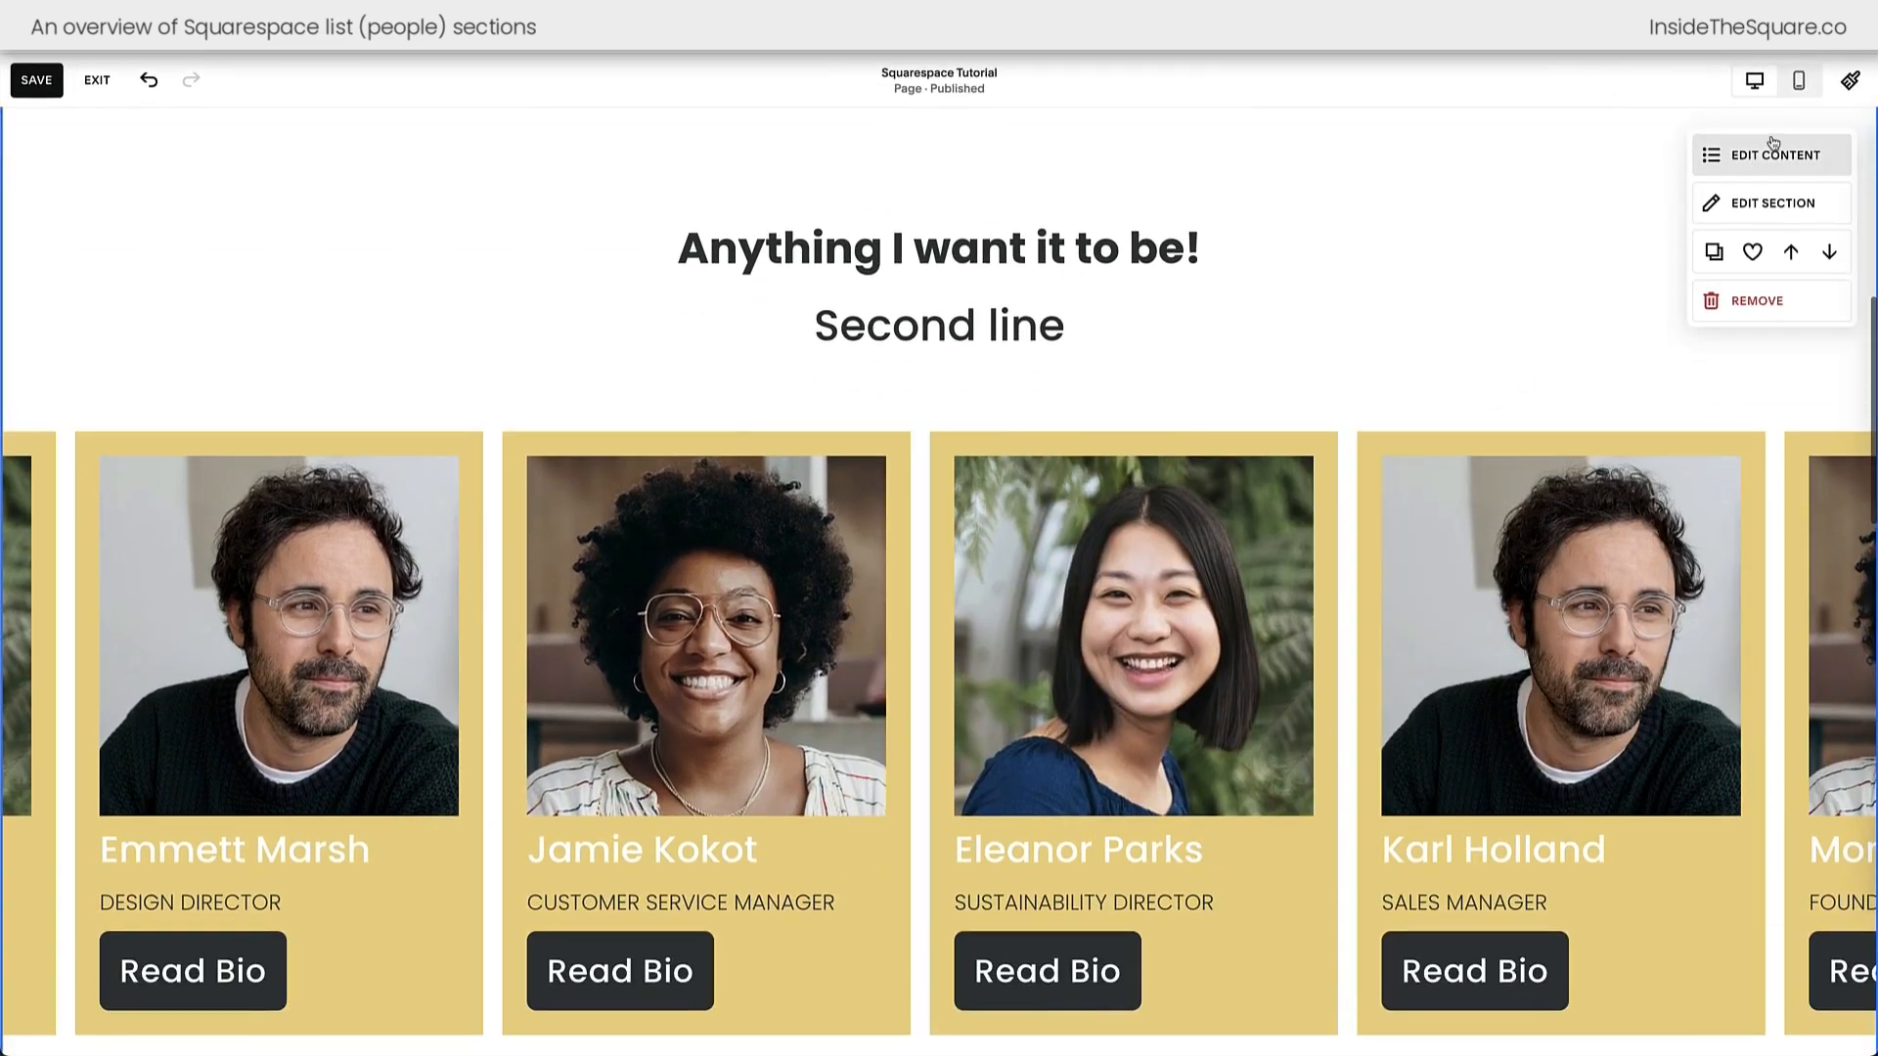
{"action": "left_click", "coordinate": [1773, 149]}
{"action": "left_click", "coordinate": [1737, 208]}
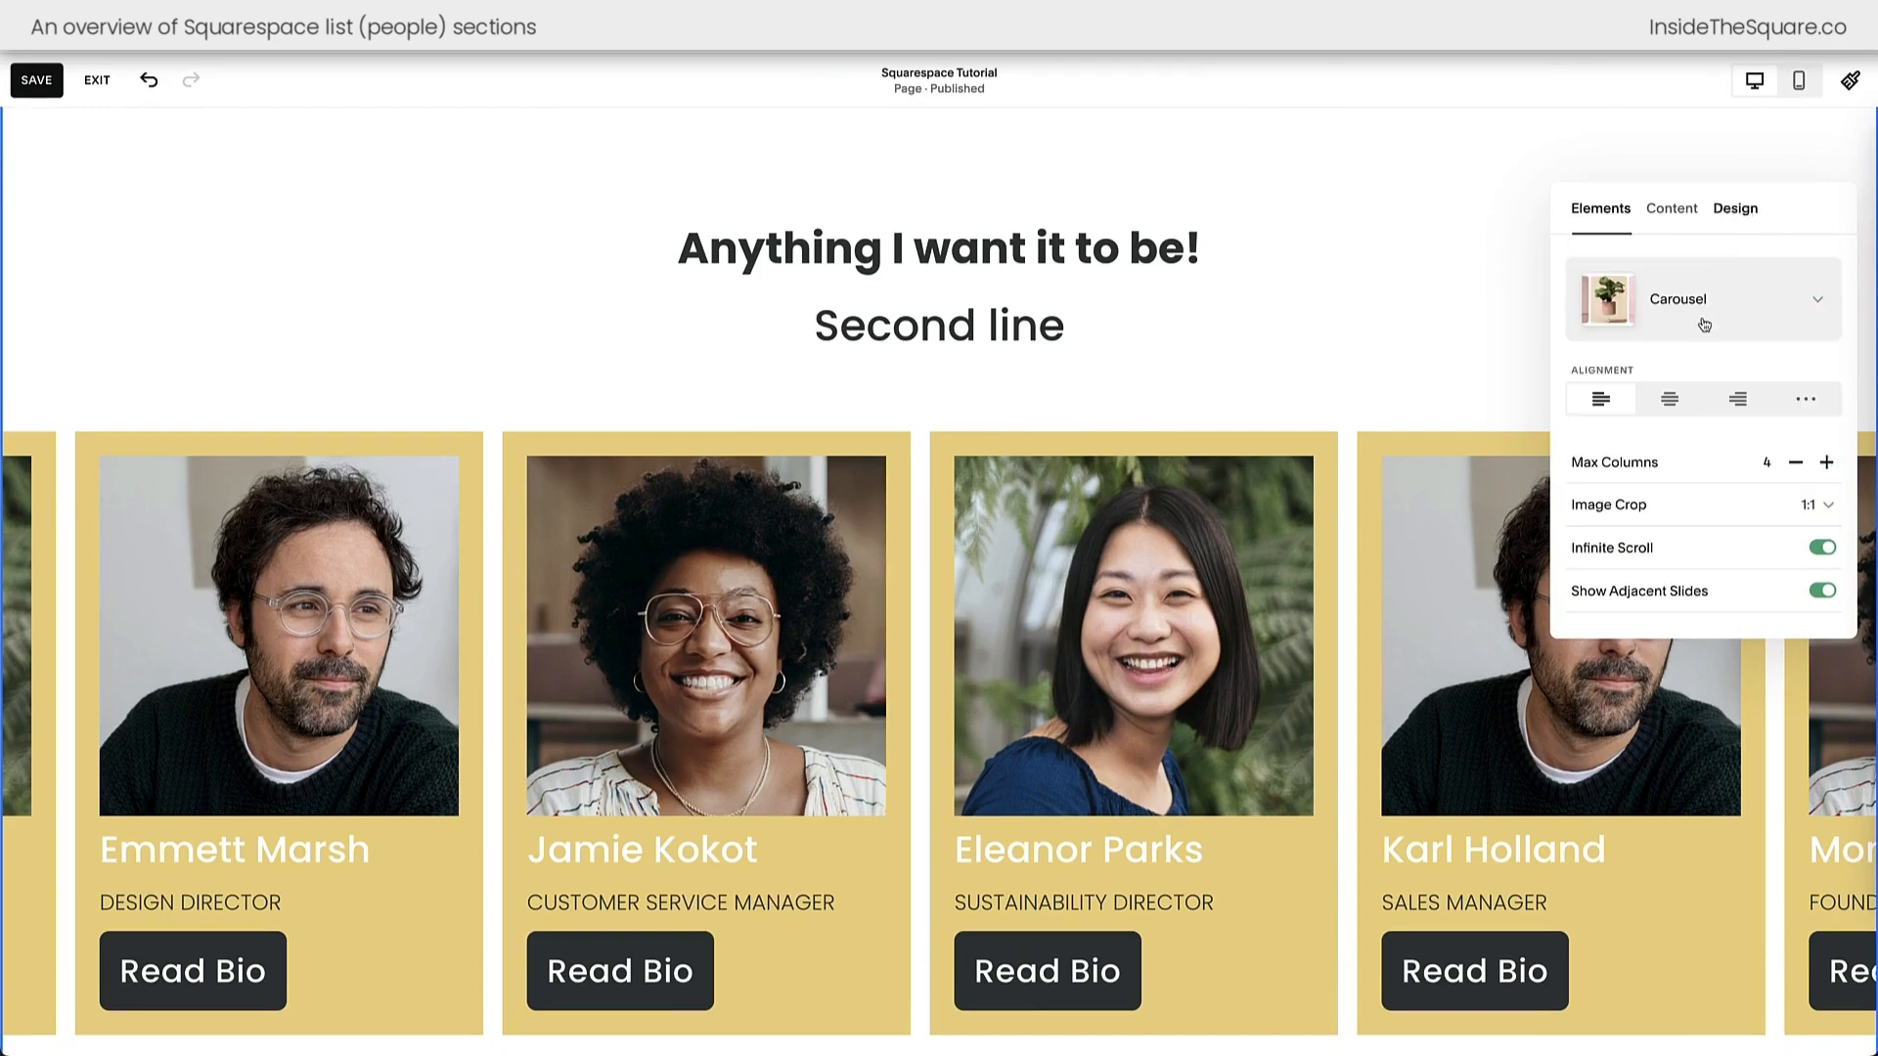
{"action": "scroll", "coordinate": [1740, 473], "scroll_direction": "down", "scroll_amount": 1}
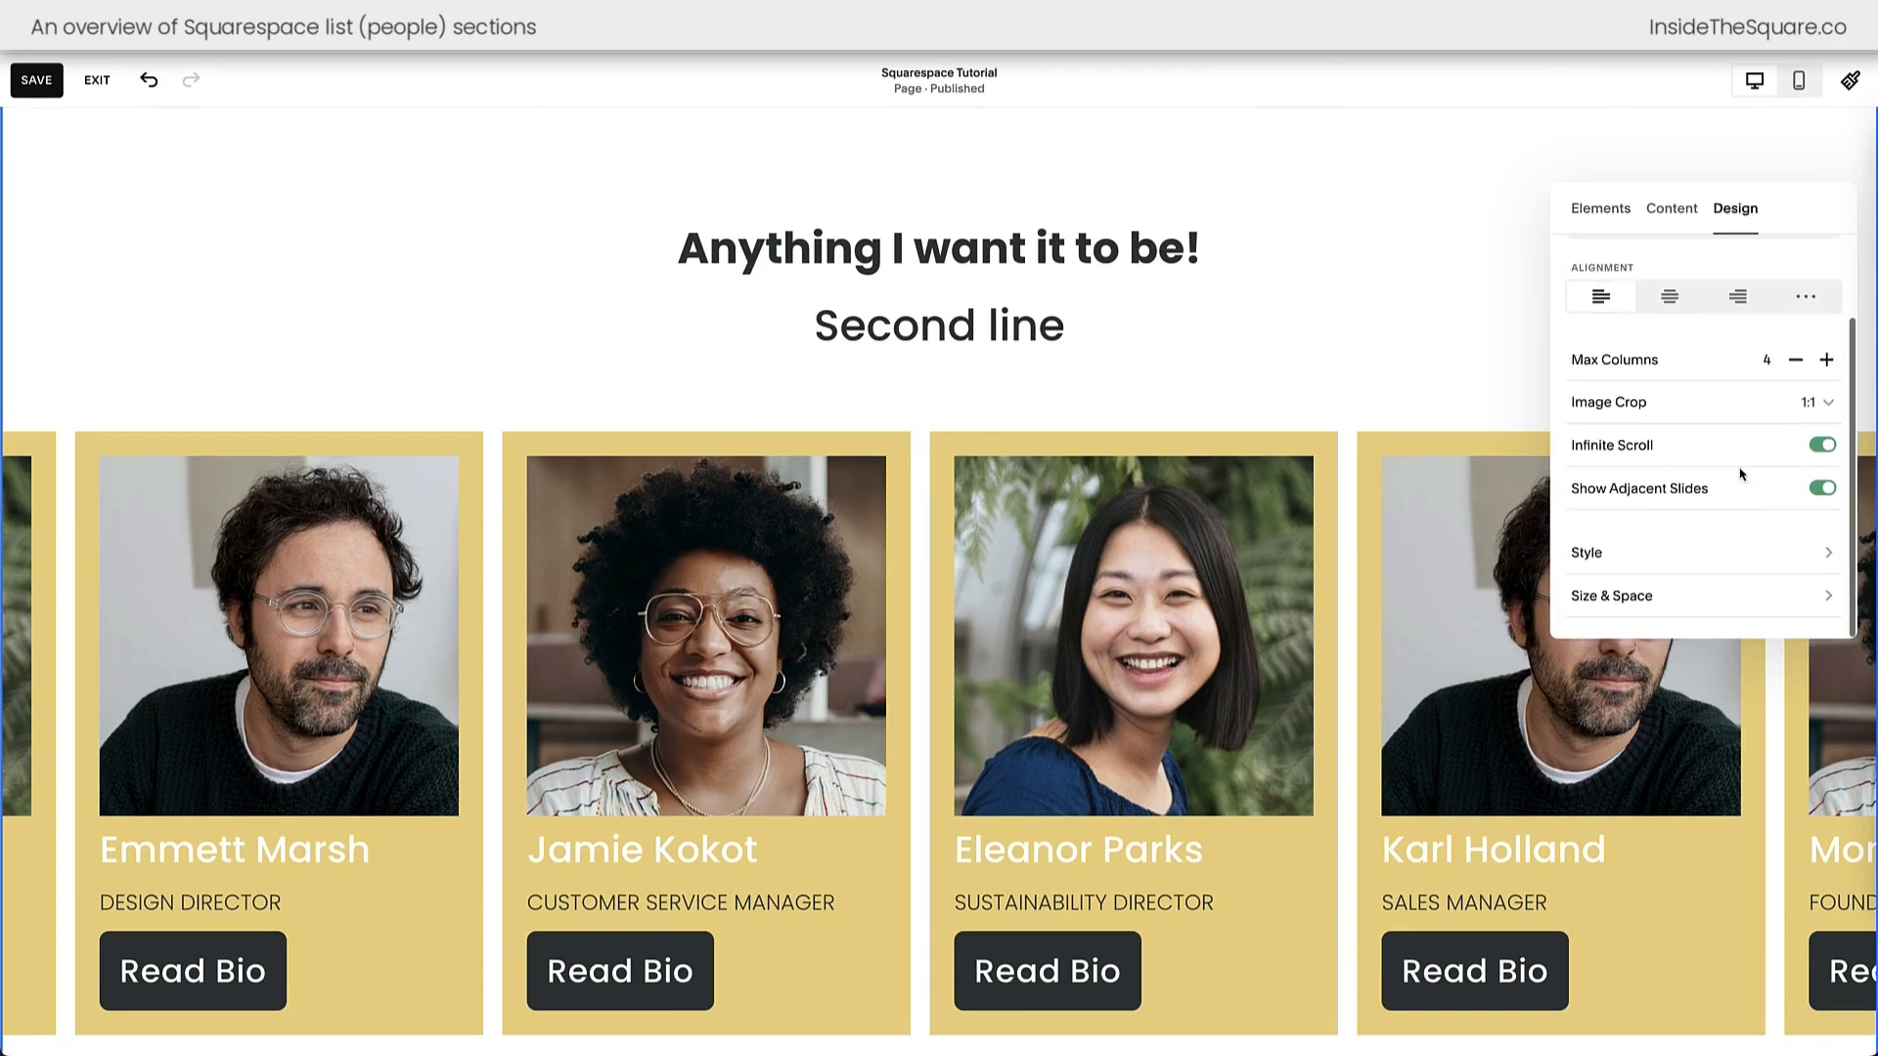
{"action": "left_click", "coordinate": [1658, 595]}
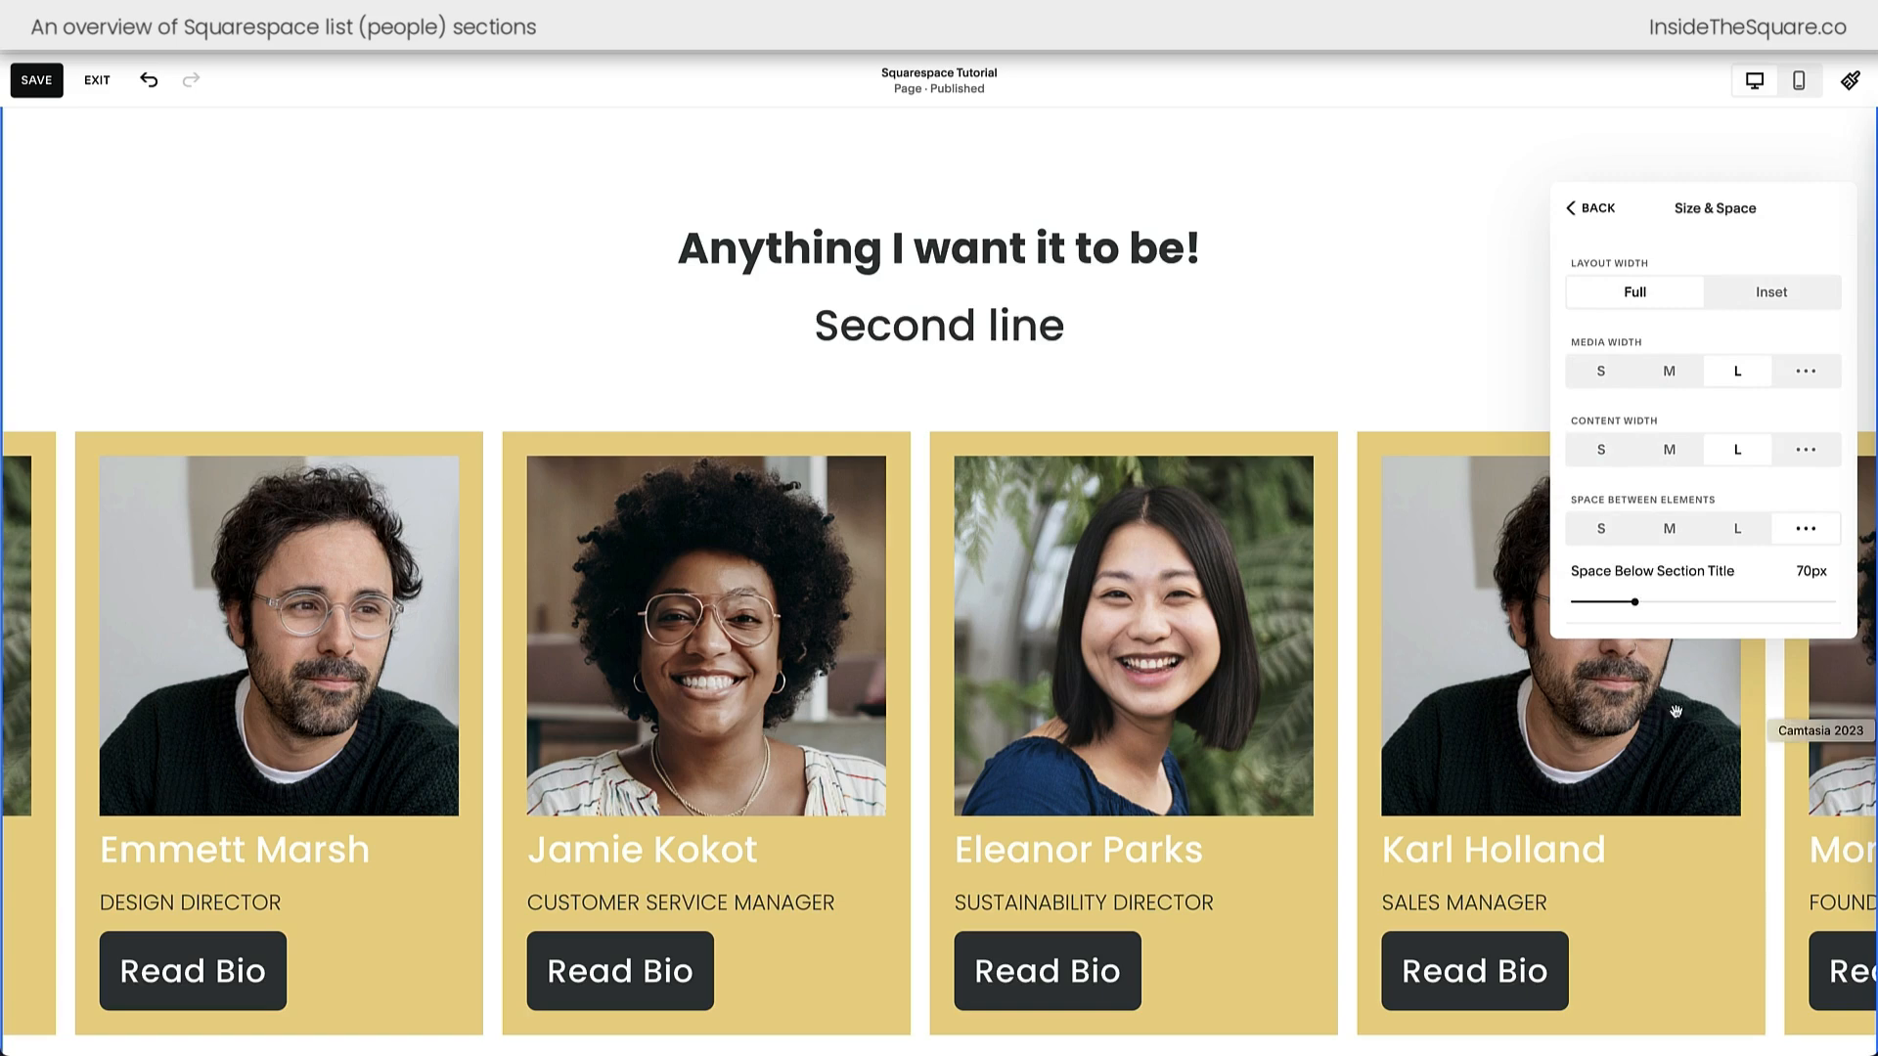
{"action": "scroll", "coordinate": [1088, 675], "scroll_direction": "down", "scroll_amount": 2}
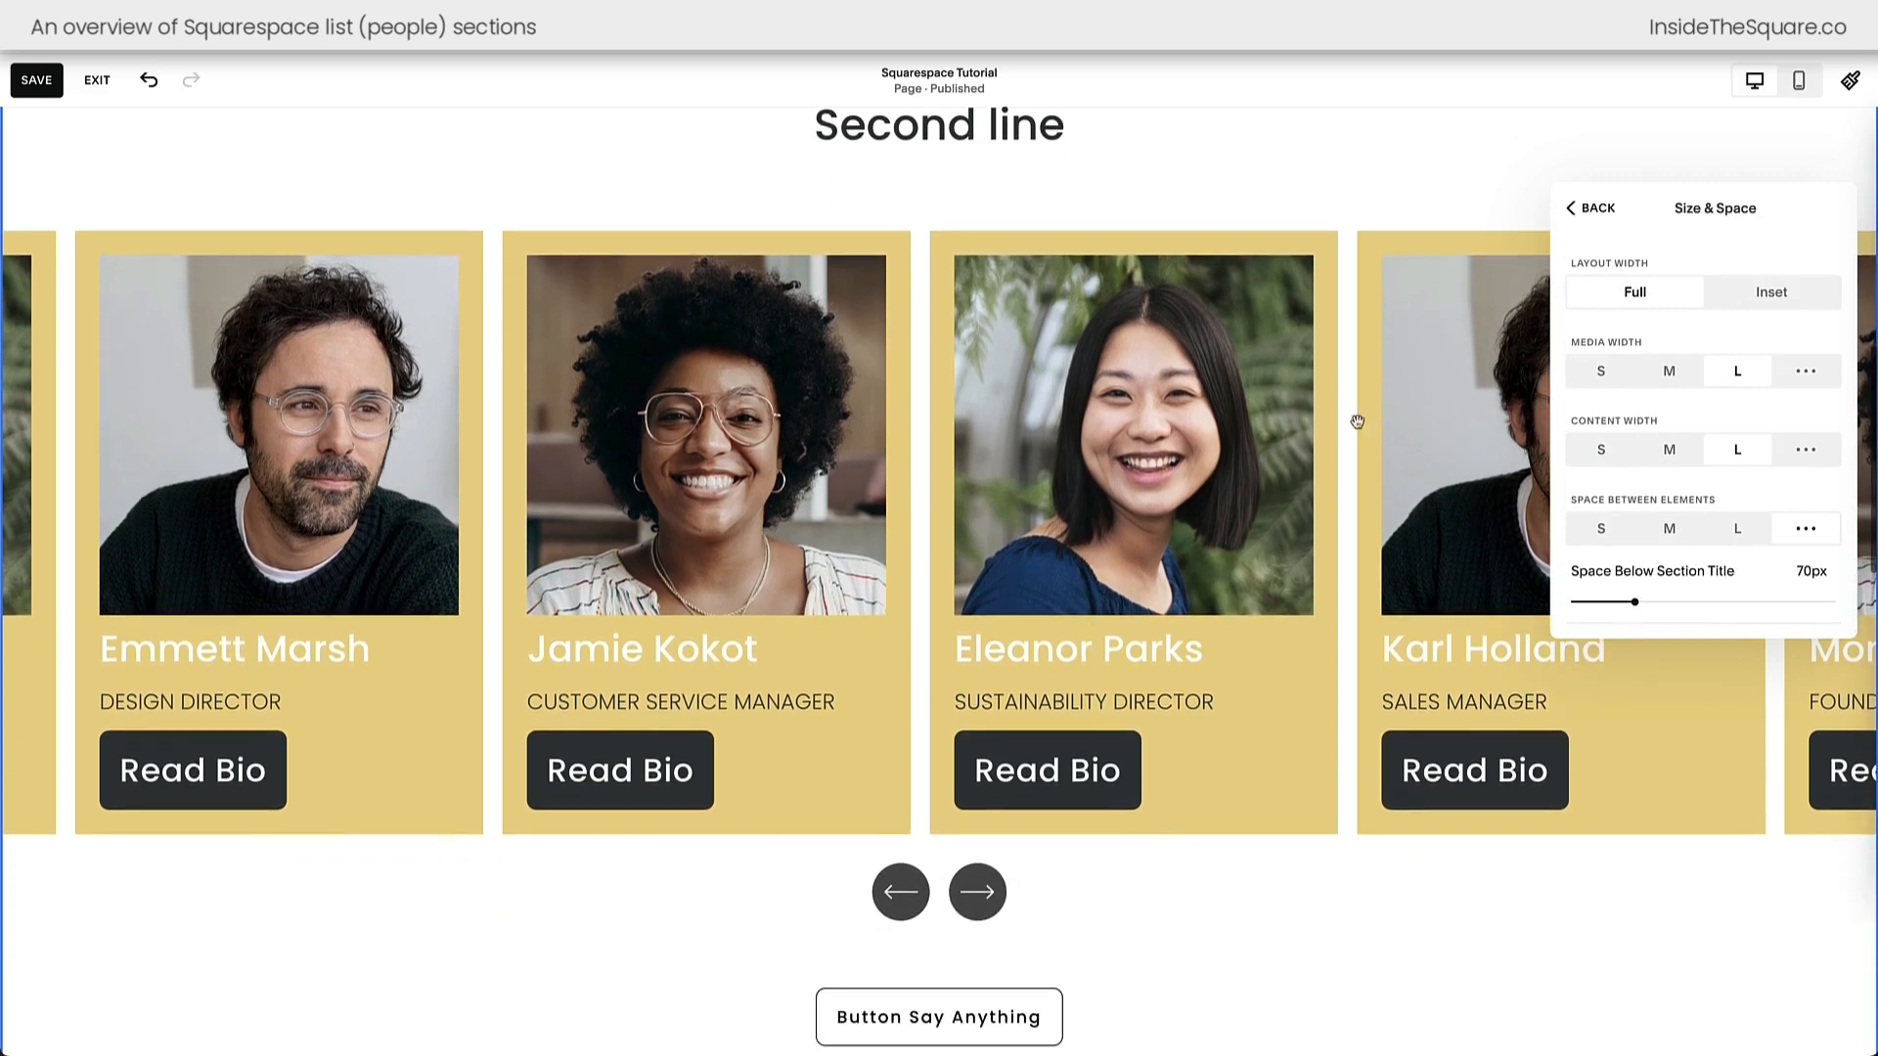
{"action": "left_click", "coordinate": [1782, 296]}
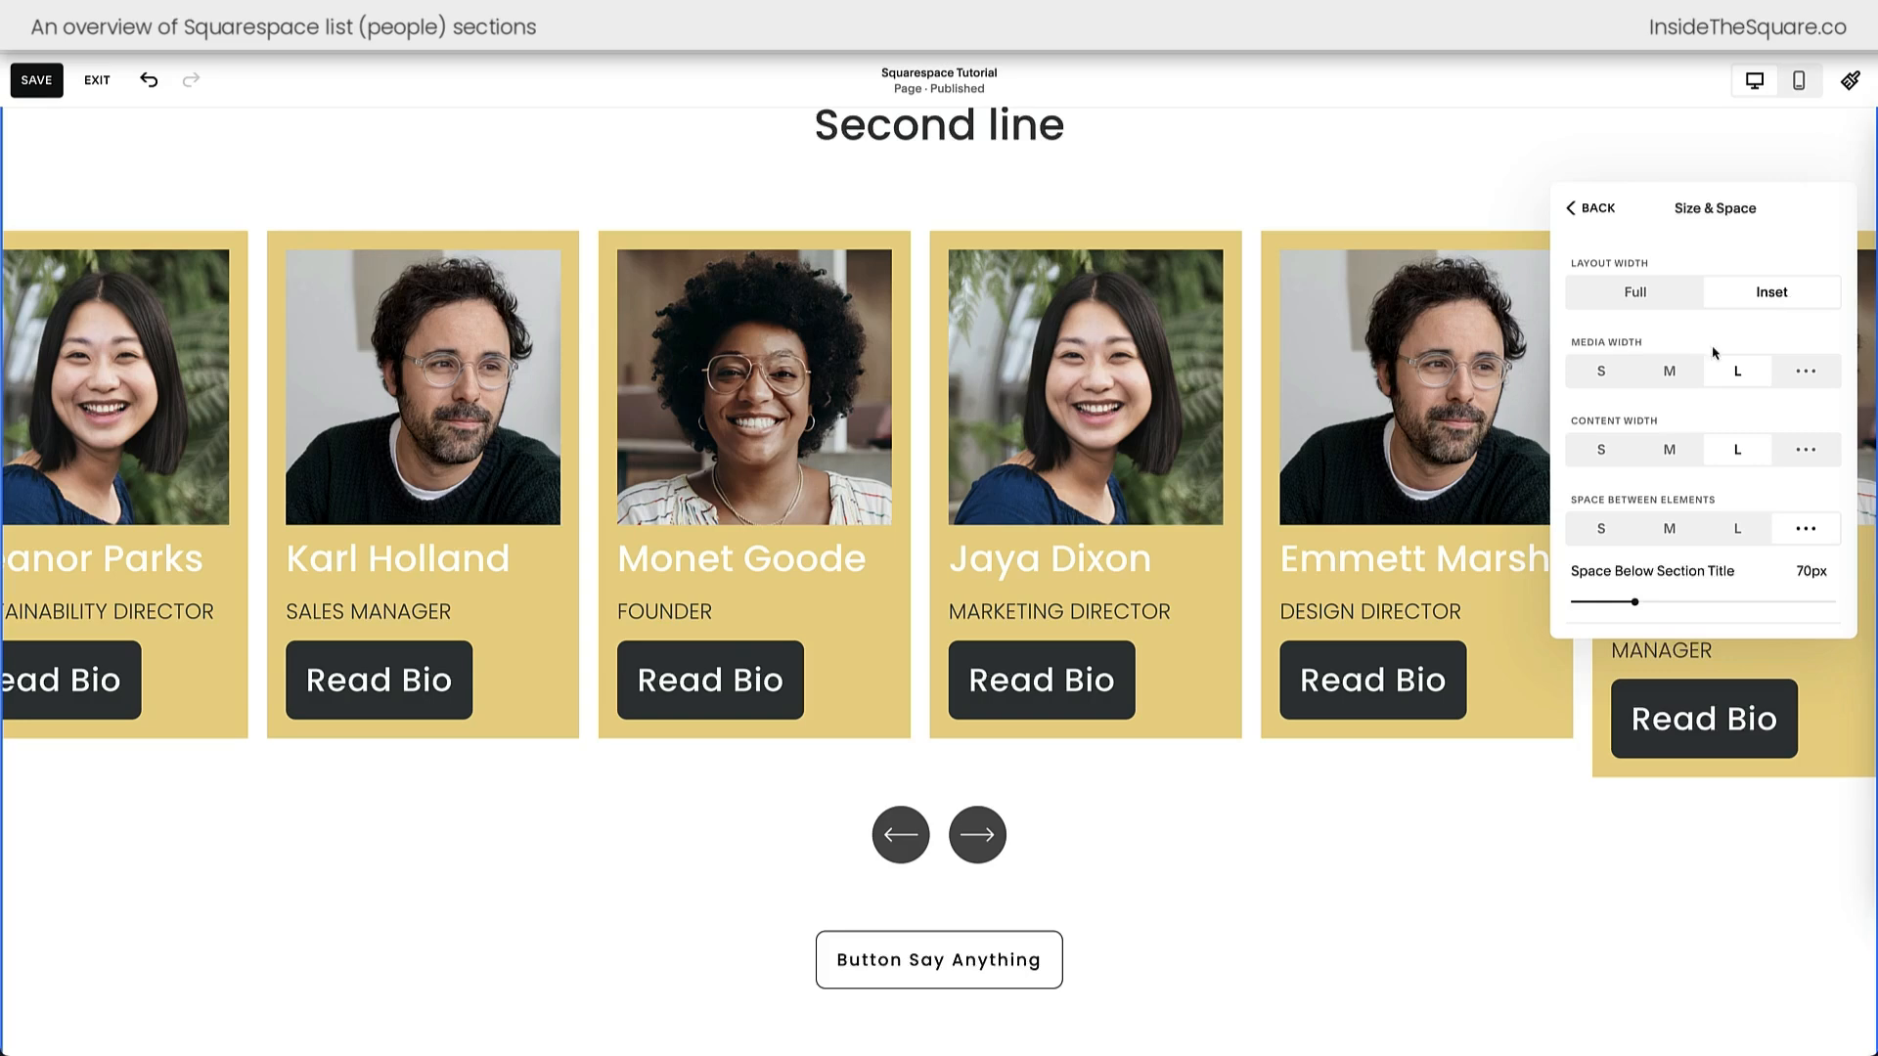
- Compare the small and large media widths for the carousel cards, and set a custom media width of 76%
{"action": "left_click_drag", "start_coordinate": [1645, 344], "coordinate": [1576, 348]}
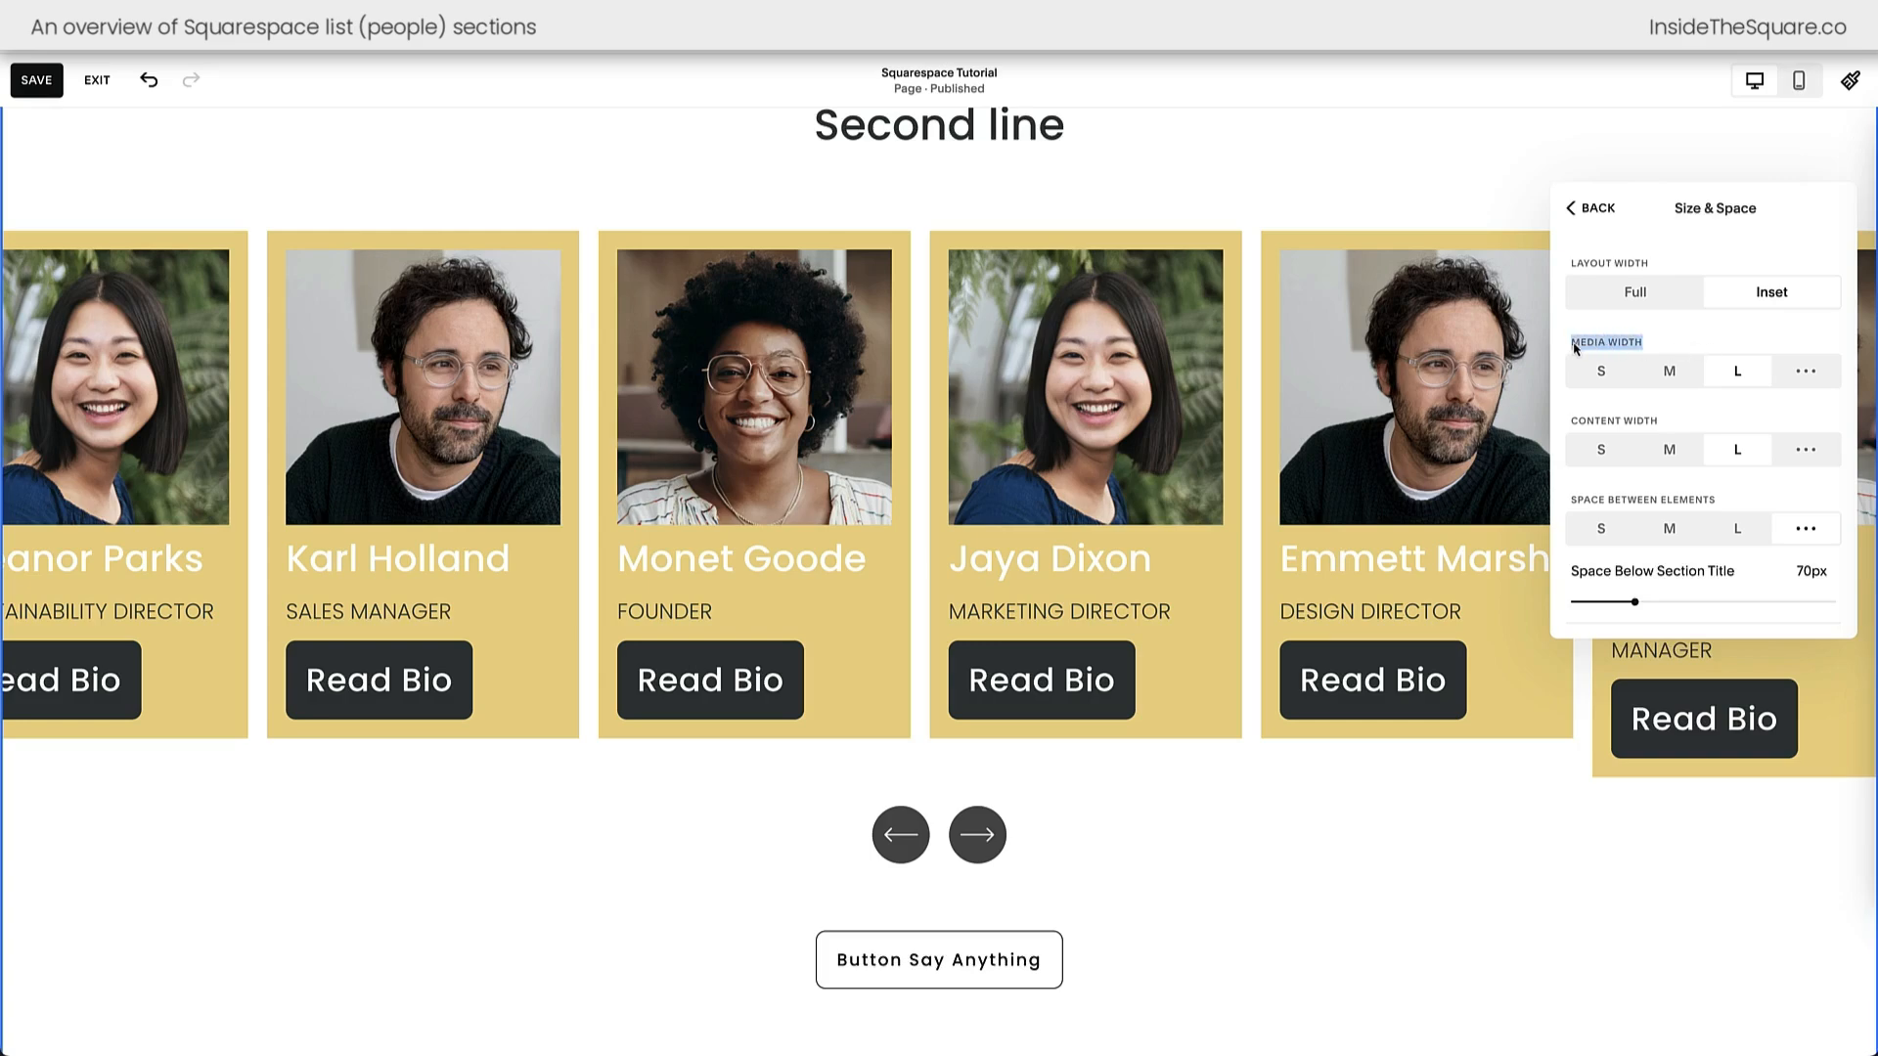
{"action": "left_click", "coordinate": [1613, 401]}
{"action": "scroll", "coordinate": [1612, 396], "scroll_direction": "down", "scroll_amount": 1}
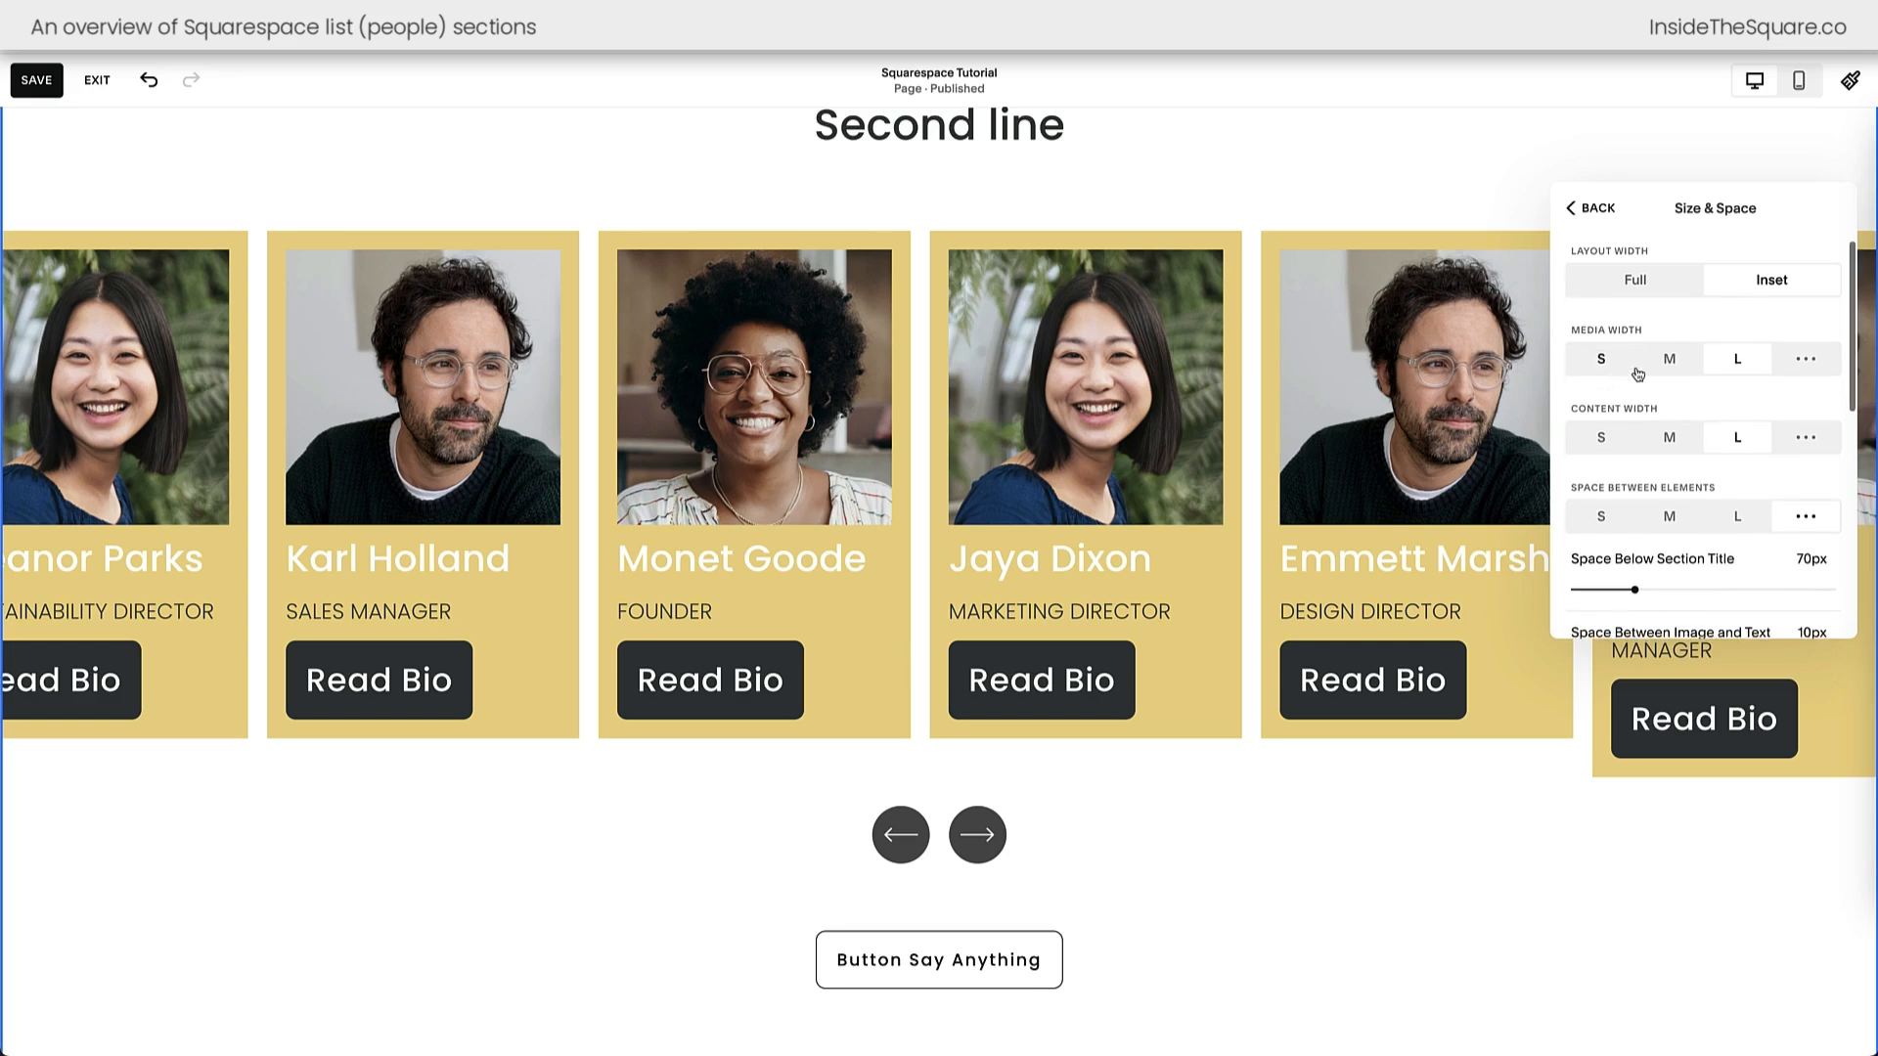
{"action": "left_click", "coordinate": [1603, 354]}
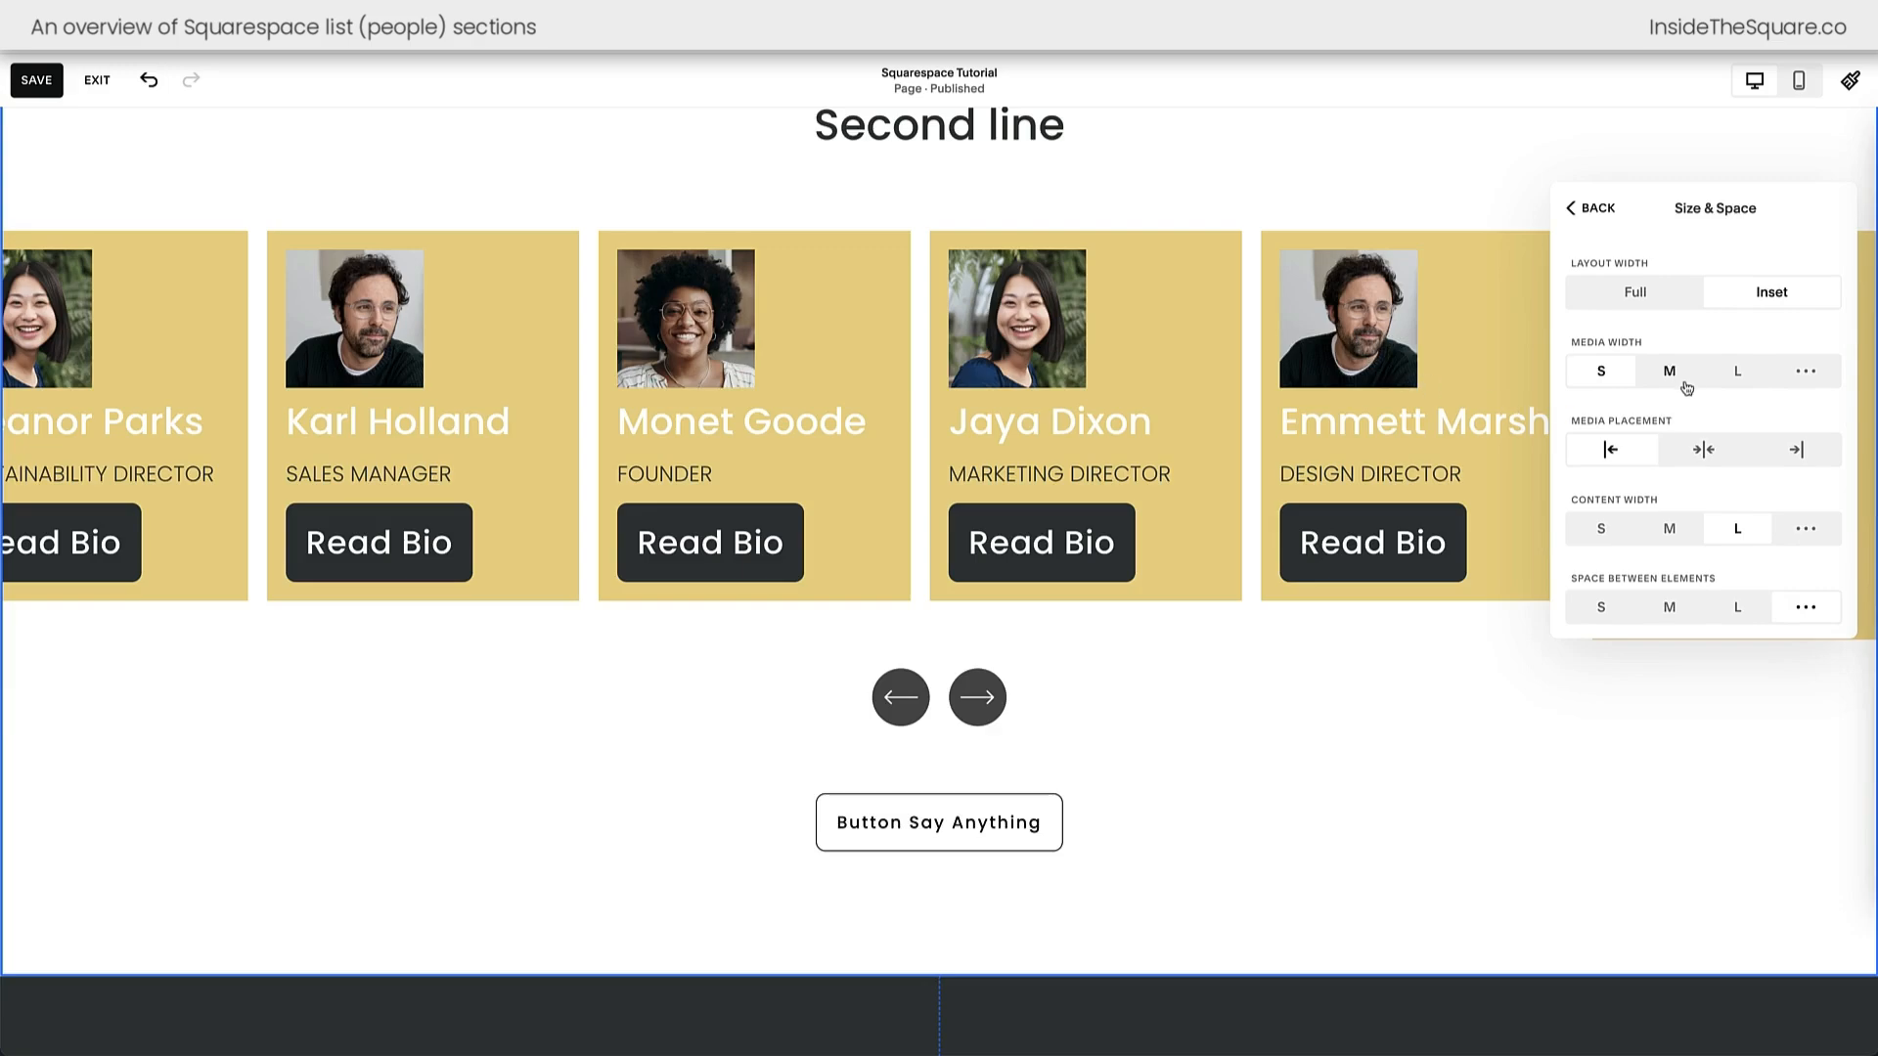
{"action": "left_click", "coordinate": [1738, 375]}
{"action": "left_click", "coordinate": [1738, 375]}
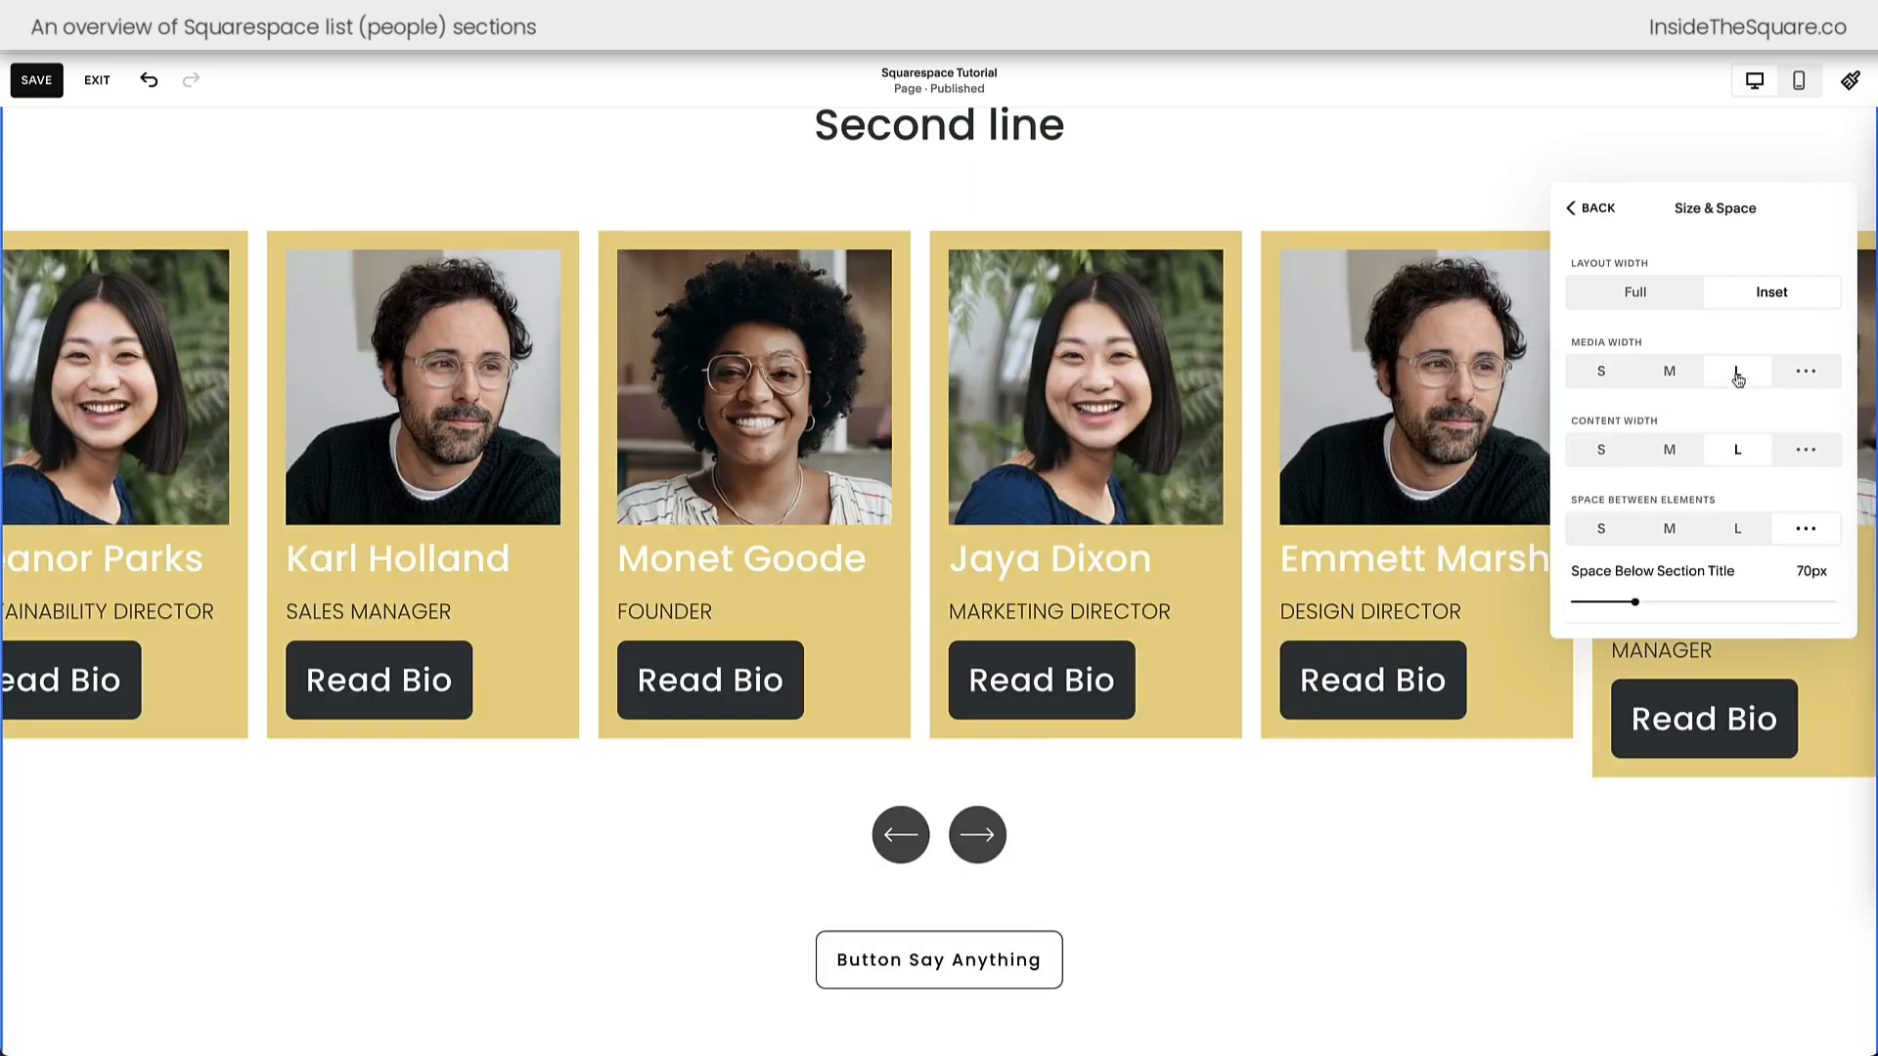
{"action": "left_click", "coordinate": [1806, 372]}
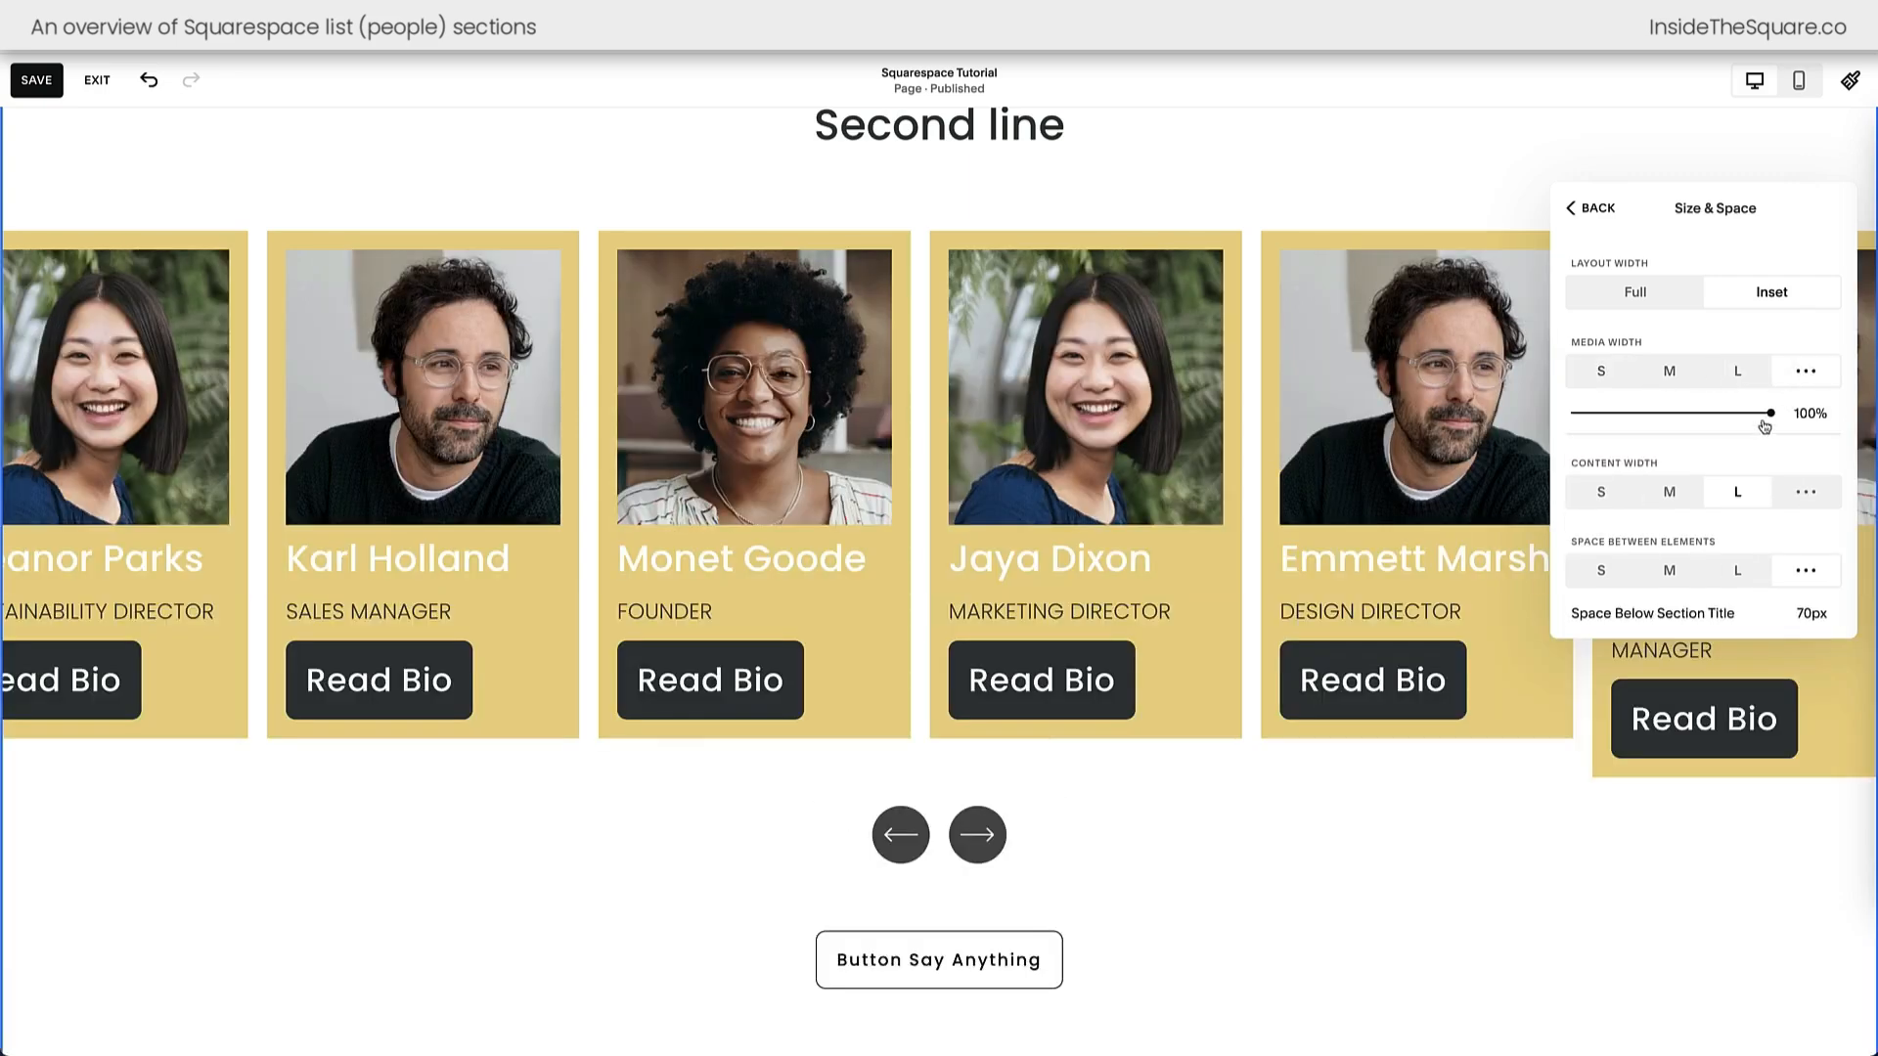
{"action": "left_click_drag", "start_coordinate": [1770, 413], "coordinate": [1719, 415]}
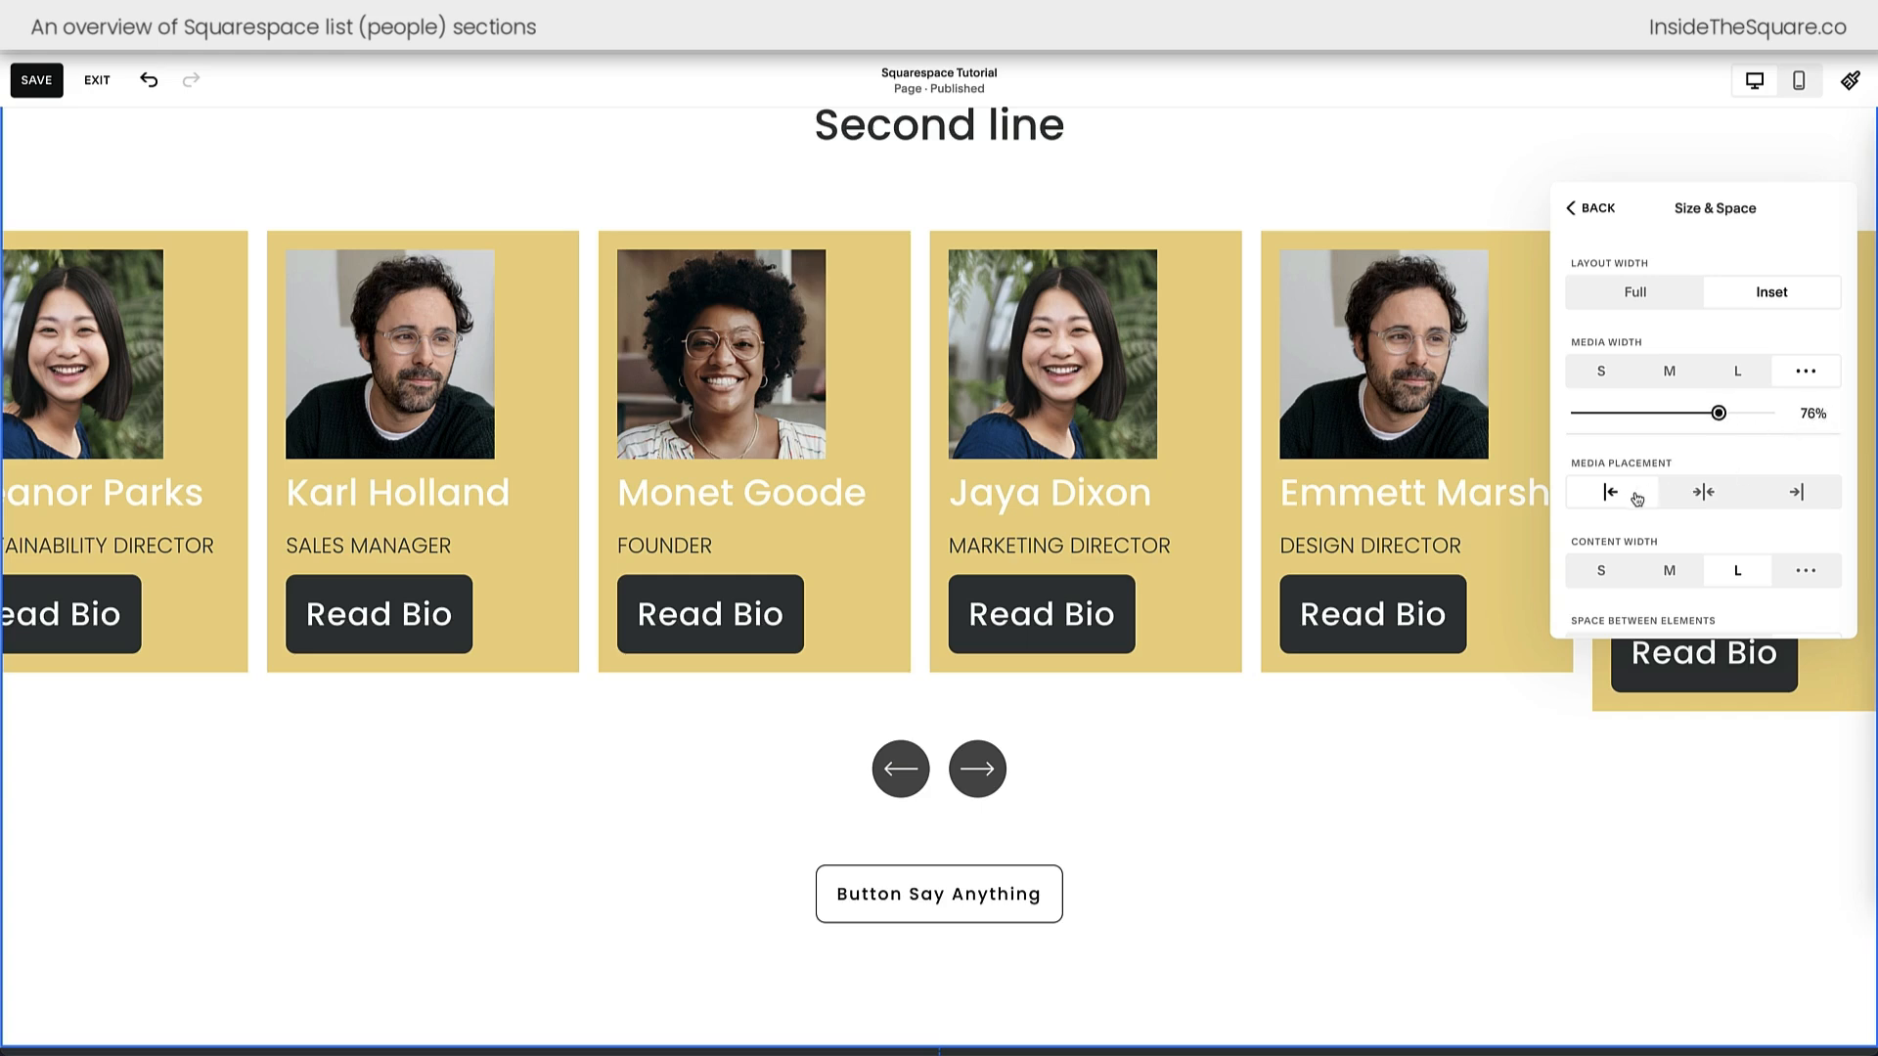
- Try the center and right media placements for the card images, and return the placement to left
{"action": "left_click", "coordinate": [1703, 493]}
{"action": "left_click", "coordinate": [1797, 495]}
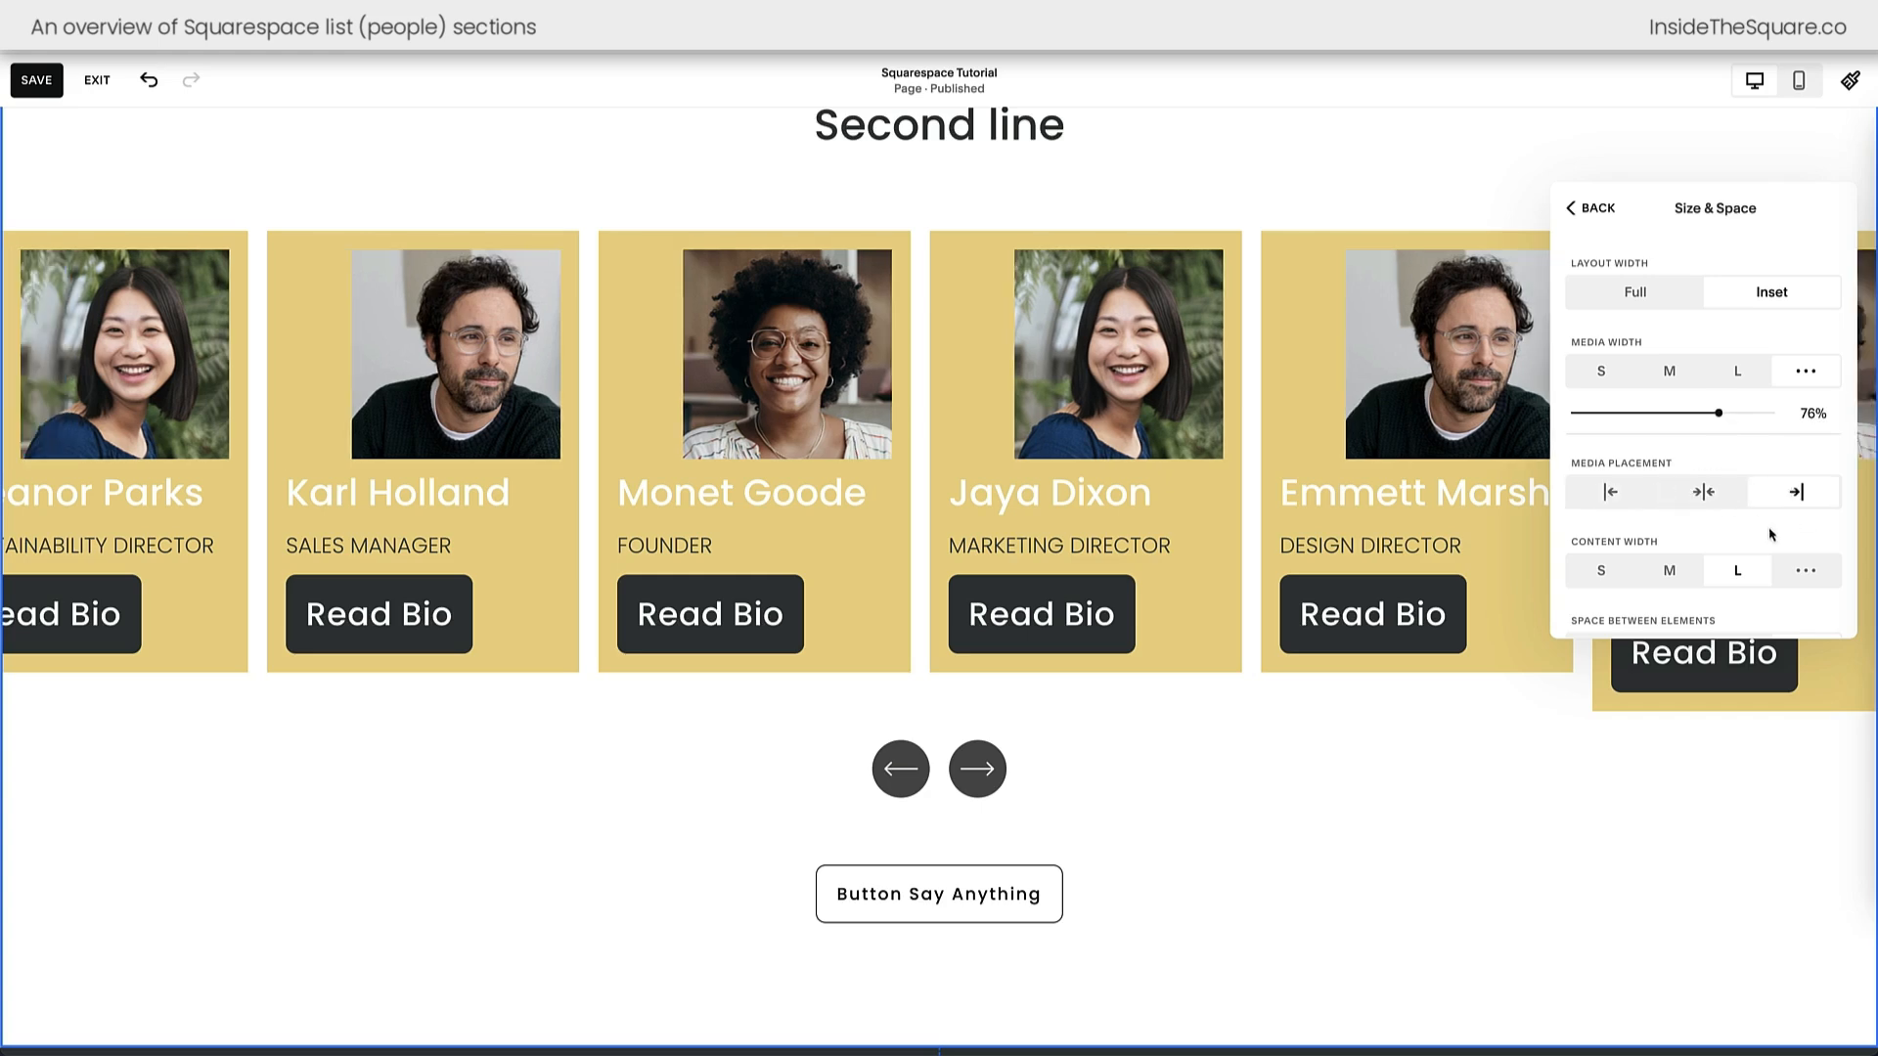
{"action": "left_click", "coordinate": [1610, 492]}
- Set the cards' content width to M and align the content placement to the right
{"action": "scroll", "coordinate": [1609, 469], "scroll_direction": "down", "scroll_amount": 3}
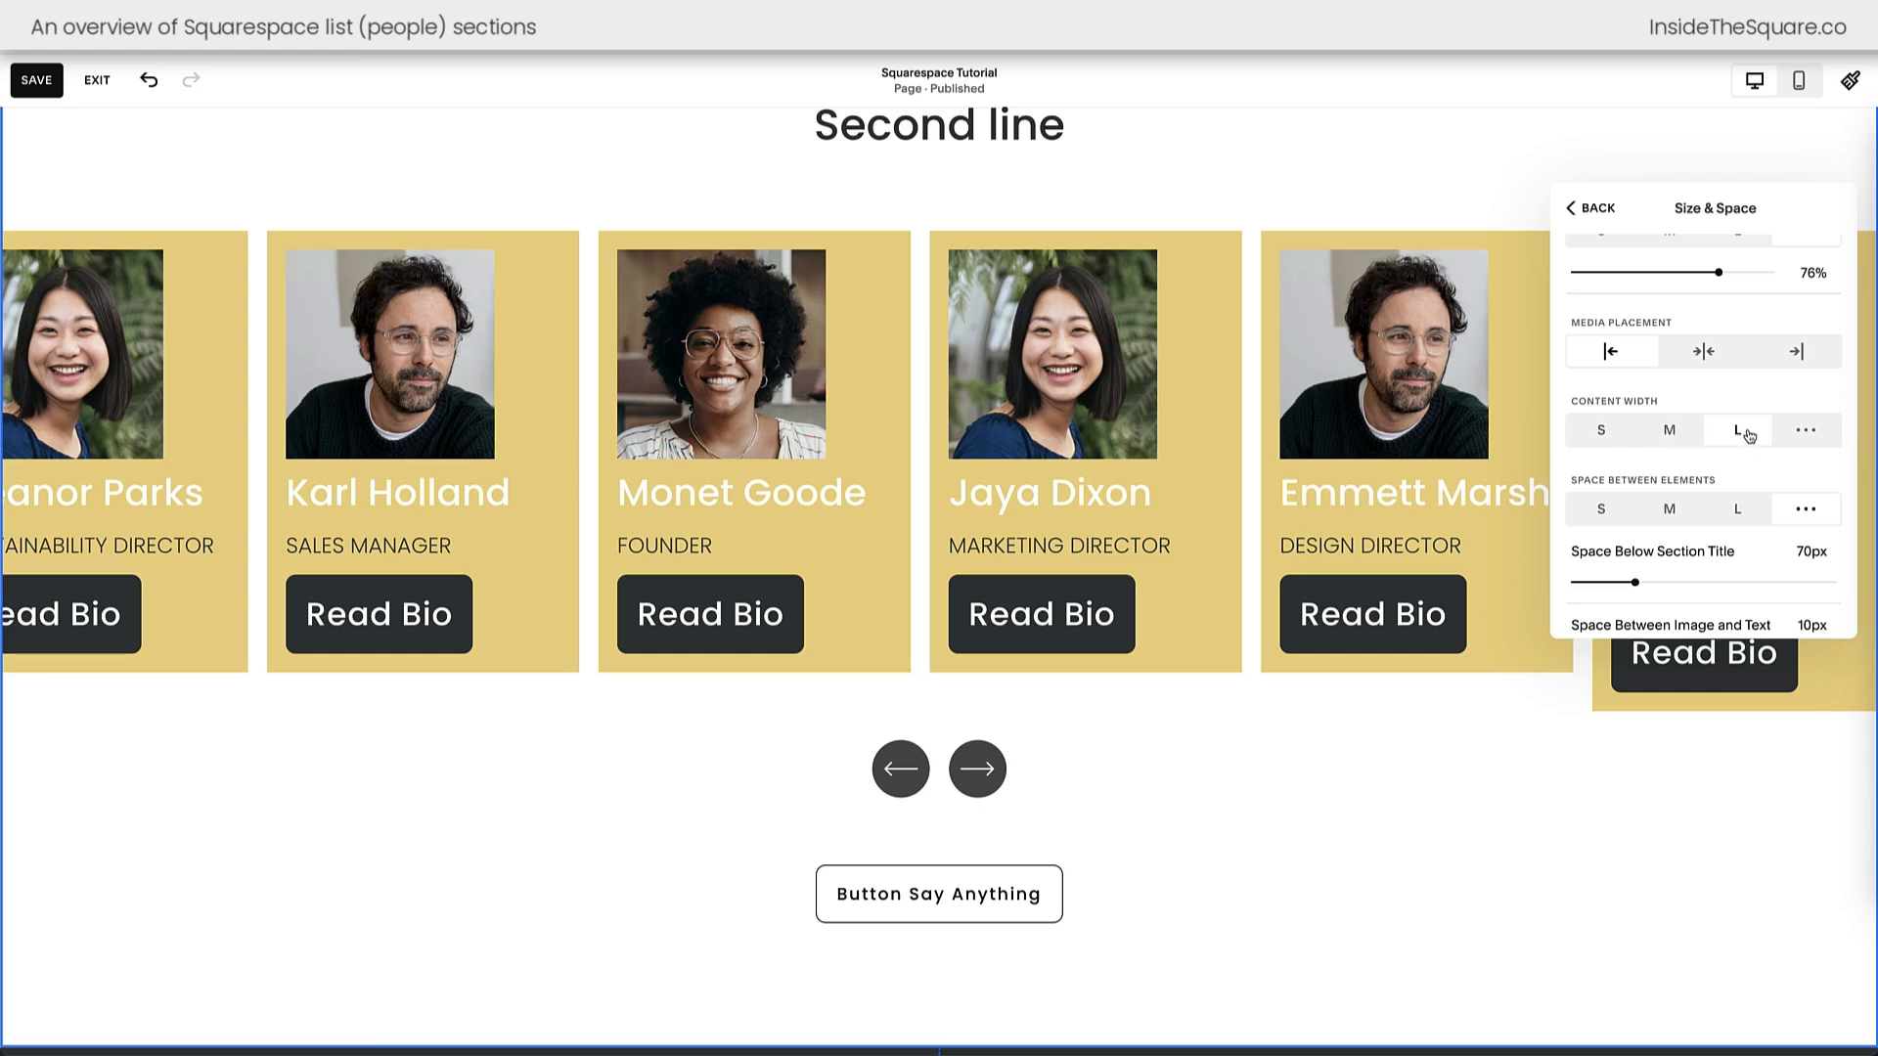
{"action": "left_click", "coordinate": [1668, 429]}
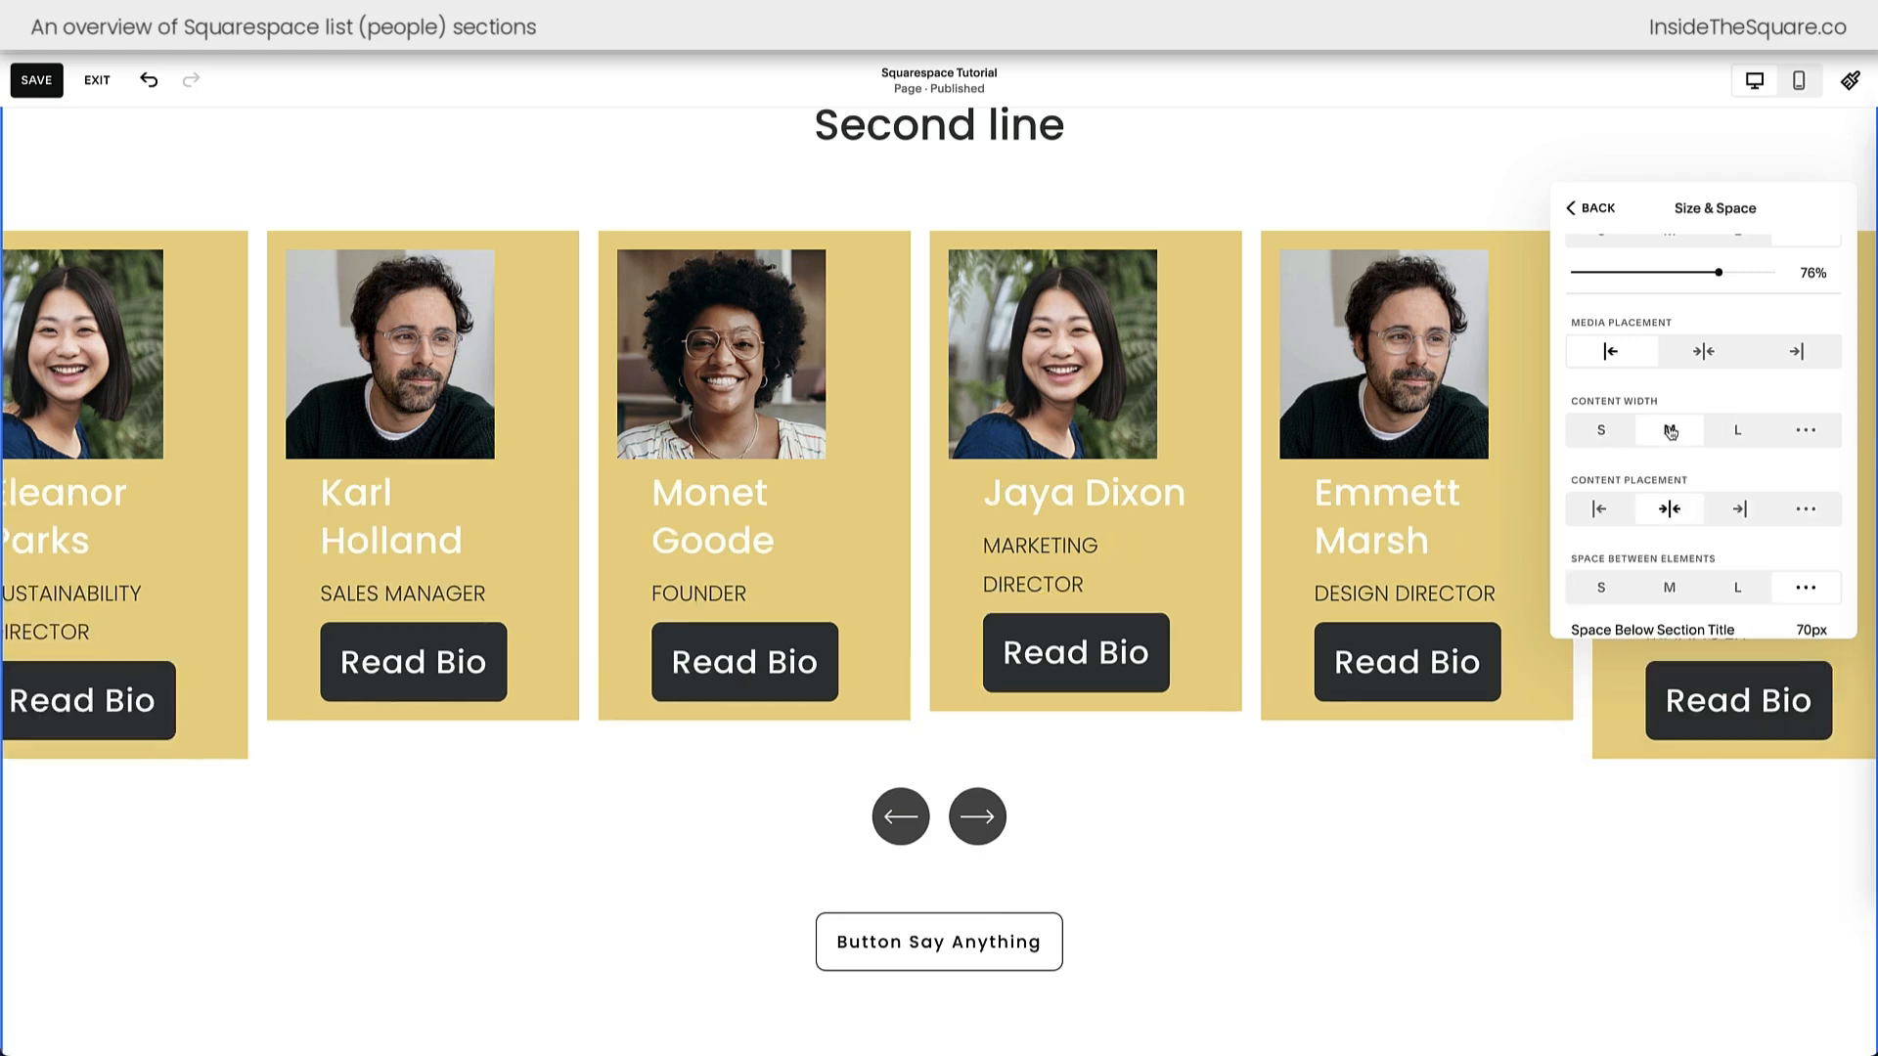
{"action": "left_click", "coordinate": [1670, 508]}
{"action": "left_click", "coordinate": [1739, 509]}
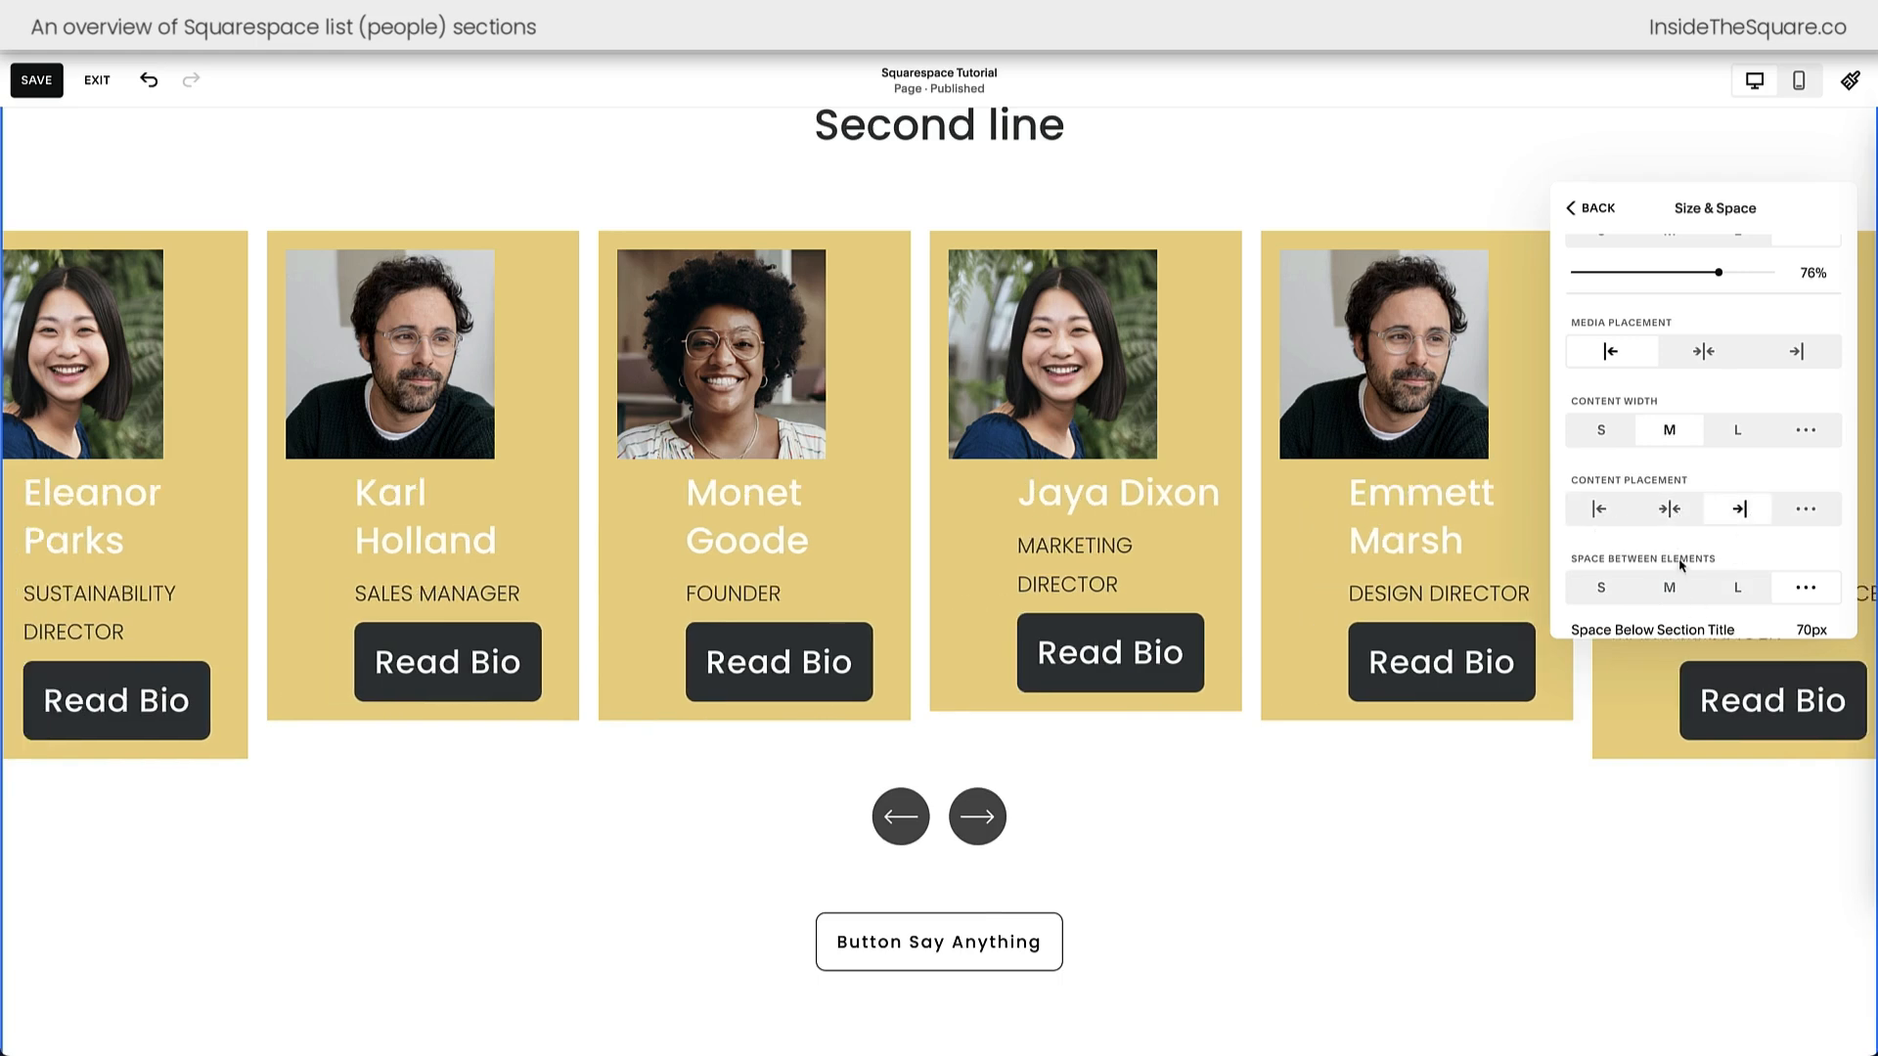
- Set custom spacing of 78px below the section title, 23px between image and text, 29px below item titles and 26px above item buttons
{"action": "scroll", "coordinate": [1681, 566], "scroll_direction": "down", "scroll_amount": 3}
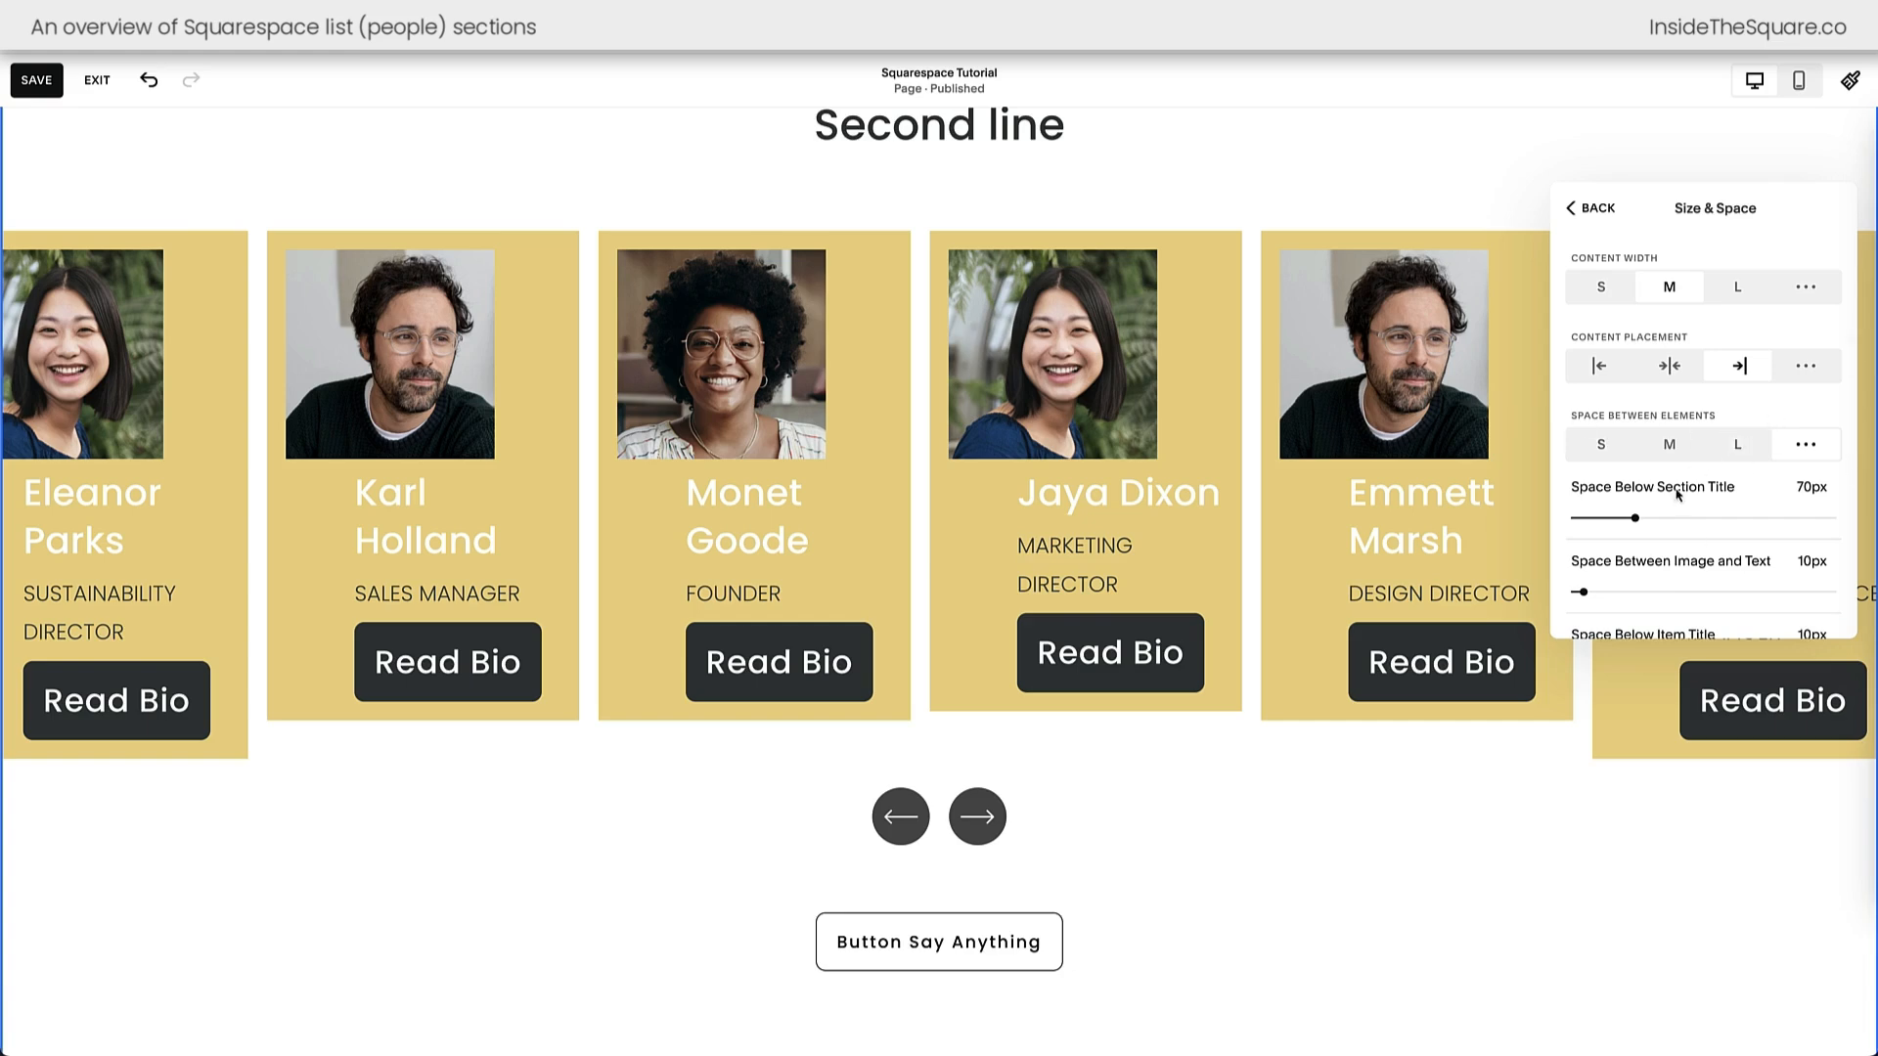
{"action": "scroll", "coordinate": [1676, 493], "scroll_direction": "down", "scroll_amount": 3}
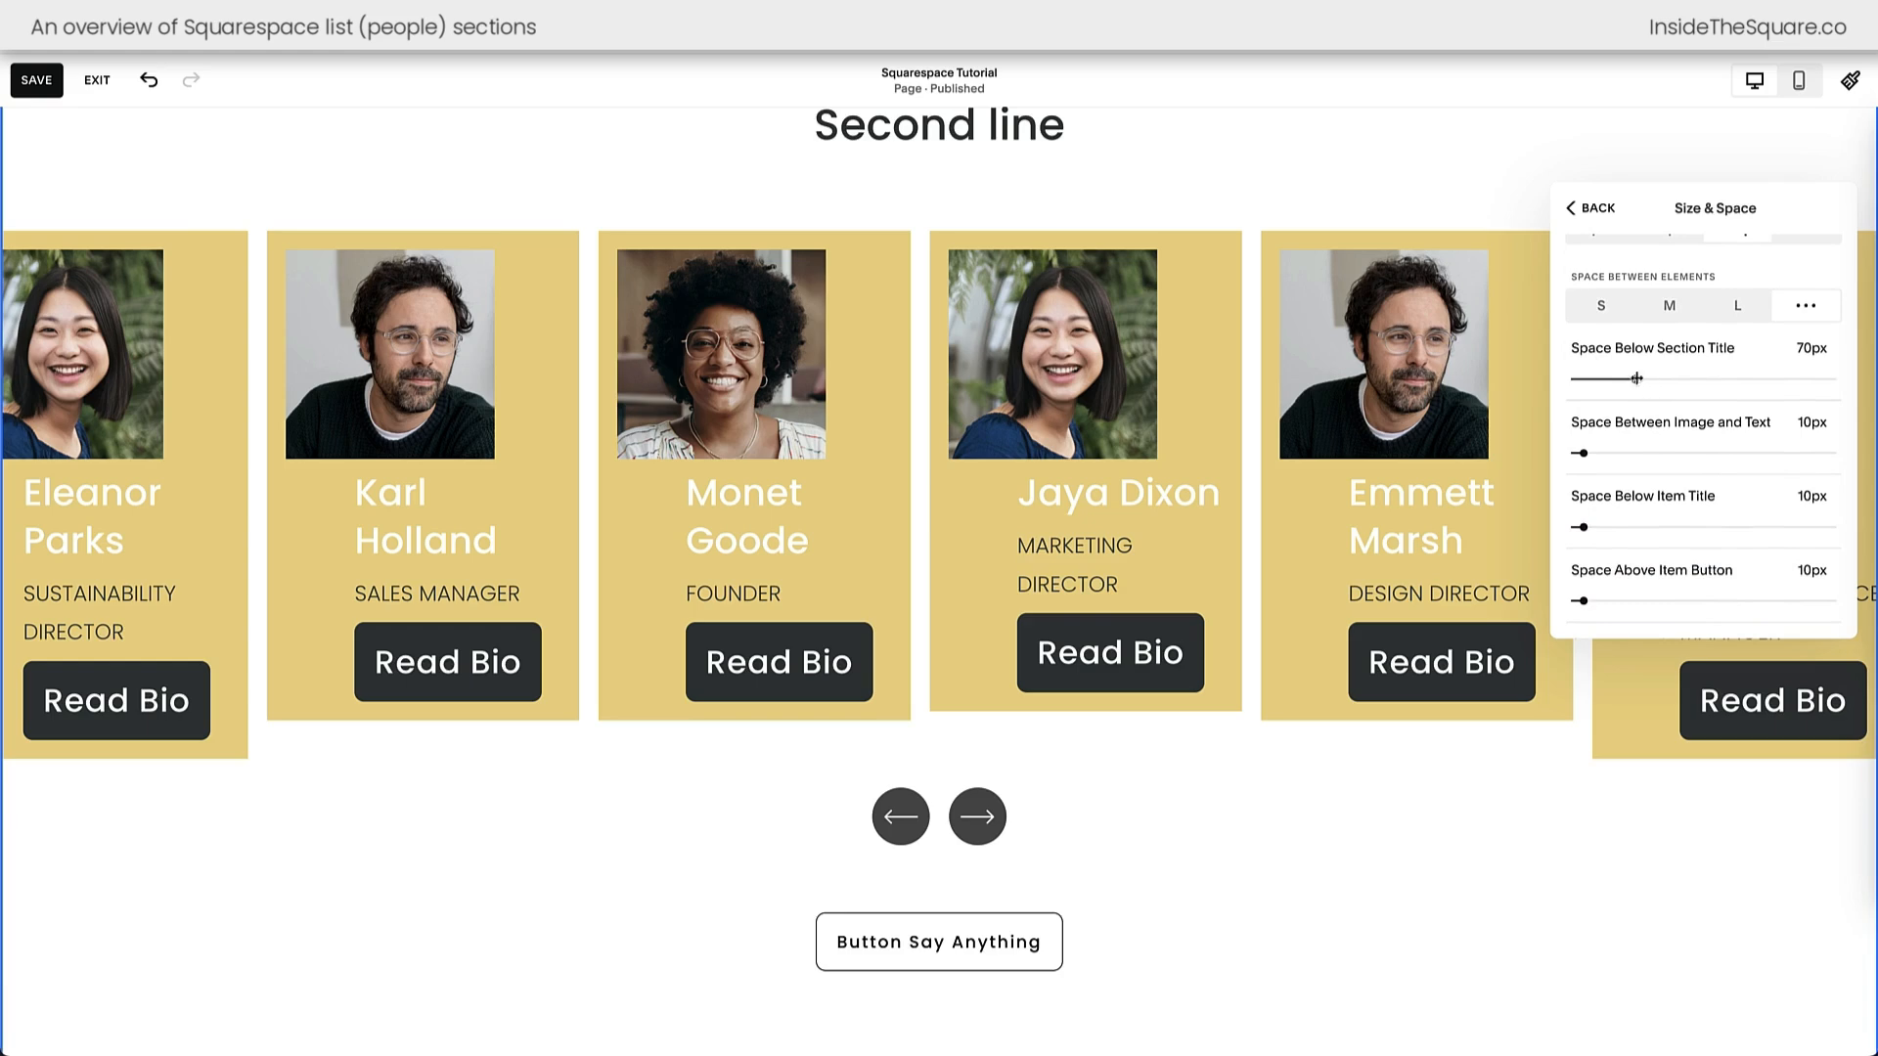
{"action": "mouse_move", "coordinate": [1636, 379]}
{"action": "left_mouse_down"}
{"action": "mouse_move", "coordinate": [1681, 380]}
{"action": "mouse_move", "coordinate": [1642, 379]}
{"action": "left_mouse_up"}
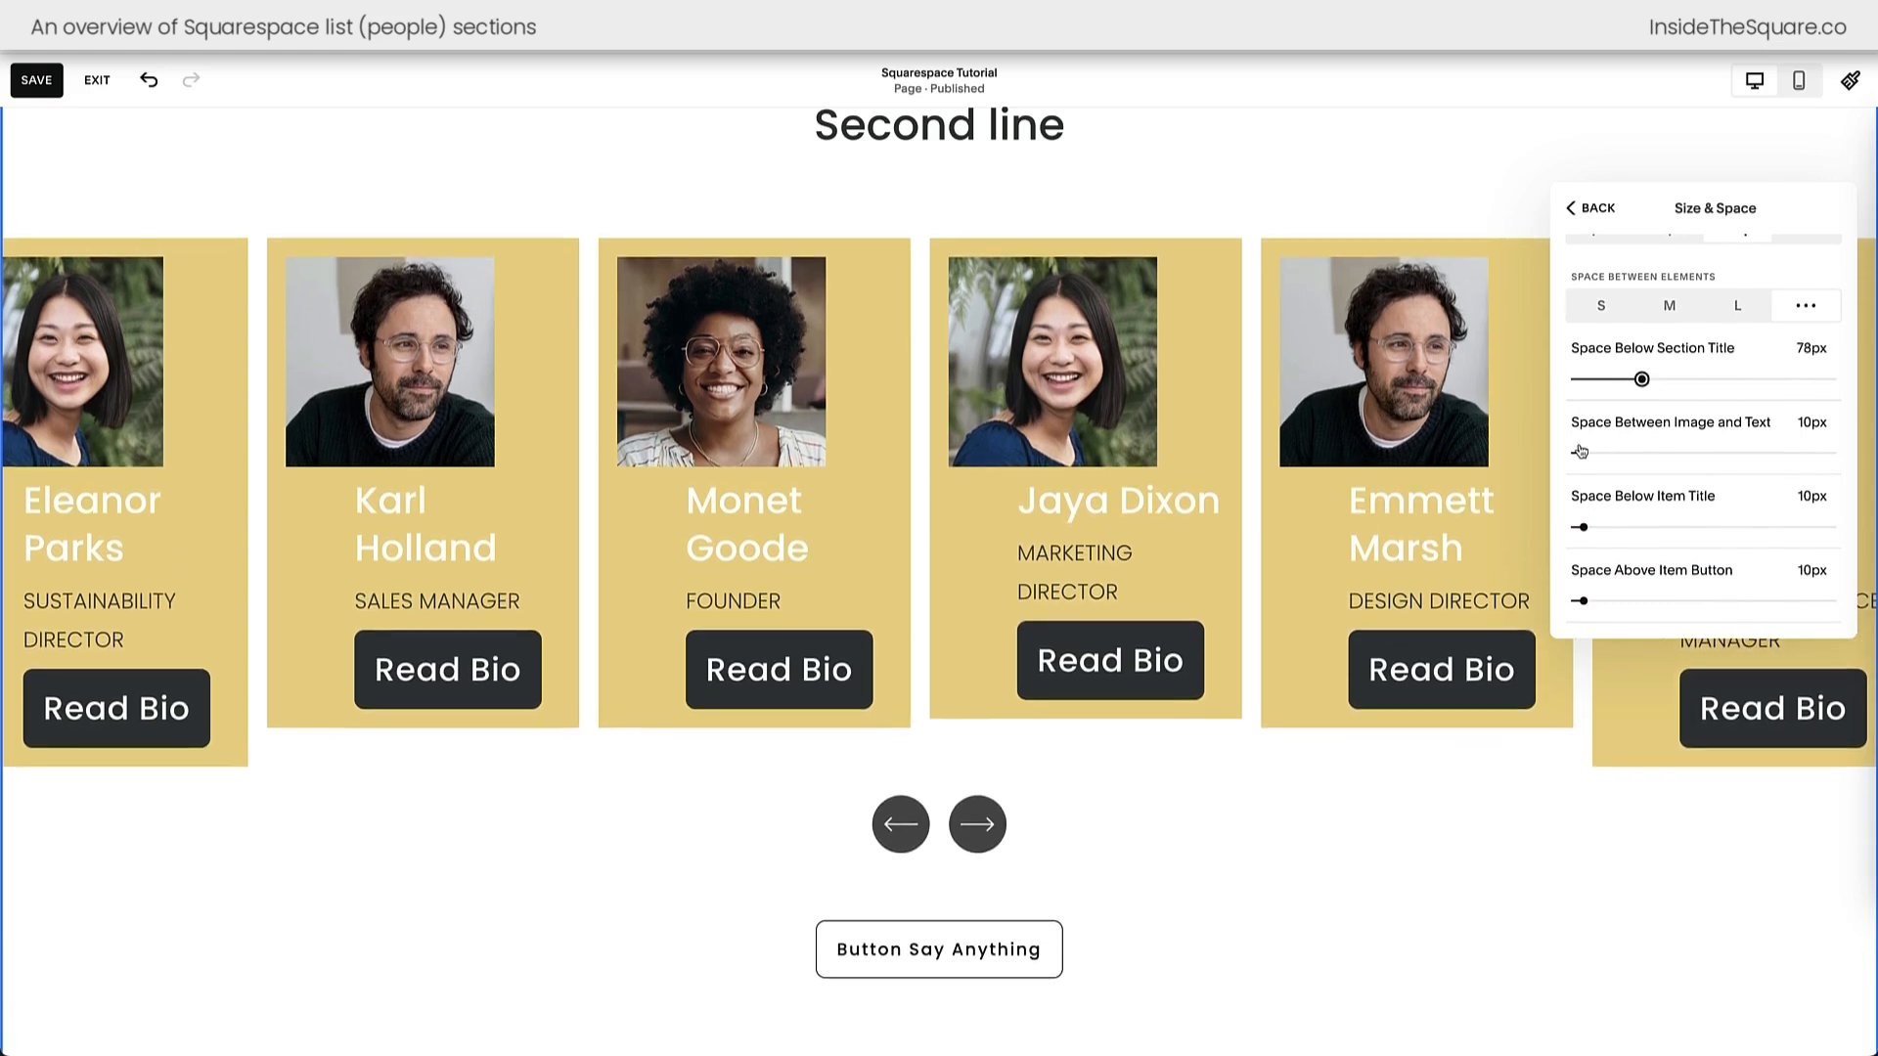
{"action": "mouse_move", "coordinate": [1581, 451]}
{"action": "left_mouse_down"}
{"action": "mouse_move", "coordinate": [1630, 453]}
{"action": "mouse_move", "coordinate": [1594, 453]}
{"action": "left_mouse_up"}
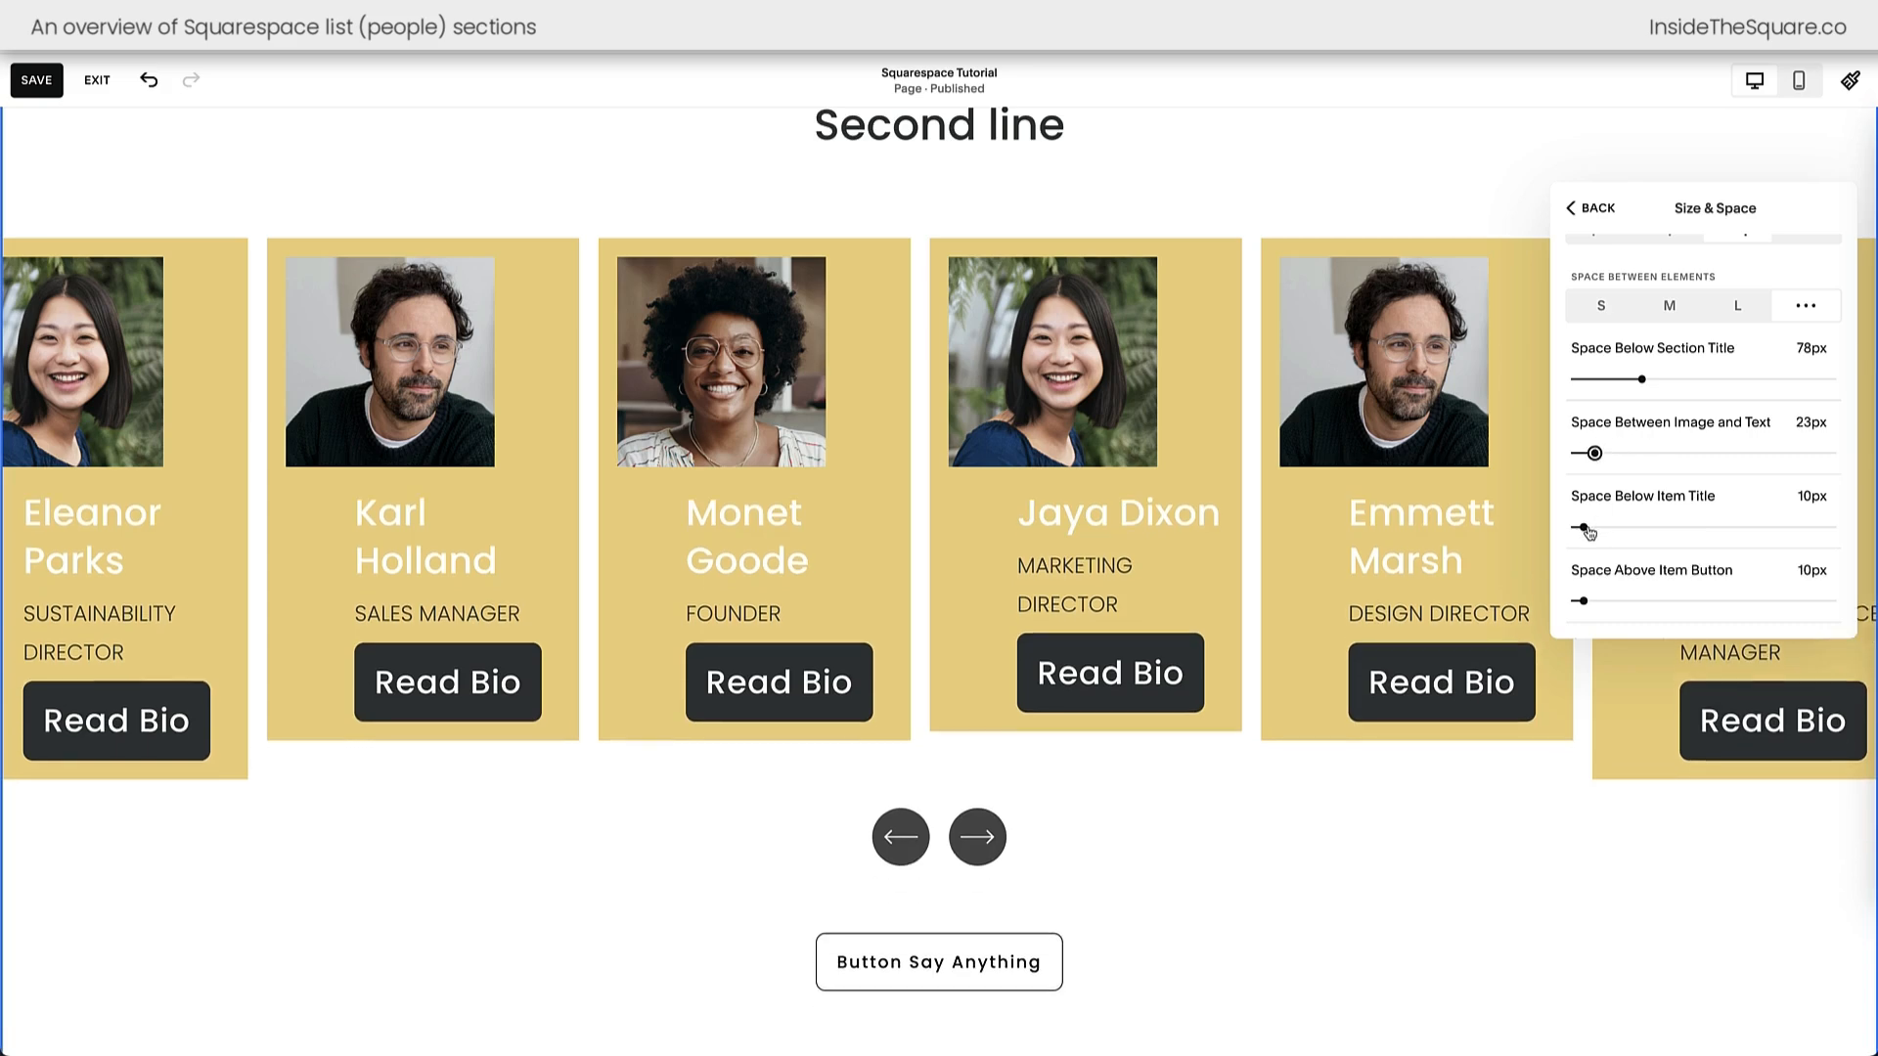
{"action": "mouse_move", "coordinate": [1589, 531]}
{"action": "left_mouse_down"}
{"action": "mouse_move", "coordinate": [1636, 528]}
{"action": "mouse_move", "coordinate": [1600, 529]}
{"action": "left_mouse_up"}
{"action": "mouse_move", "coordinate": [1585, 600]}
{"action": "left_mouse_down"}
{"action": "mouse_move", "coordinate": [1653, 600]}
{"action": "mouse_move", "coordinate": [1596, 600]}
{"action": "left_mouse_up"}
- Set the space between elements to S and the space between slides to M
{"action": "scroll", "coordinate": [1705, 553], "scroll_direction": "down", "scroll_amount": 1}
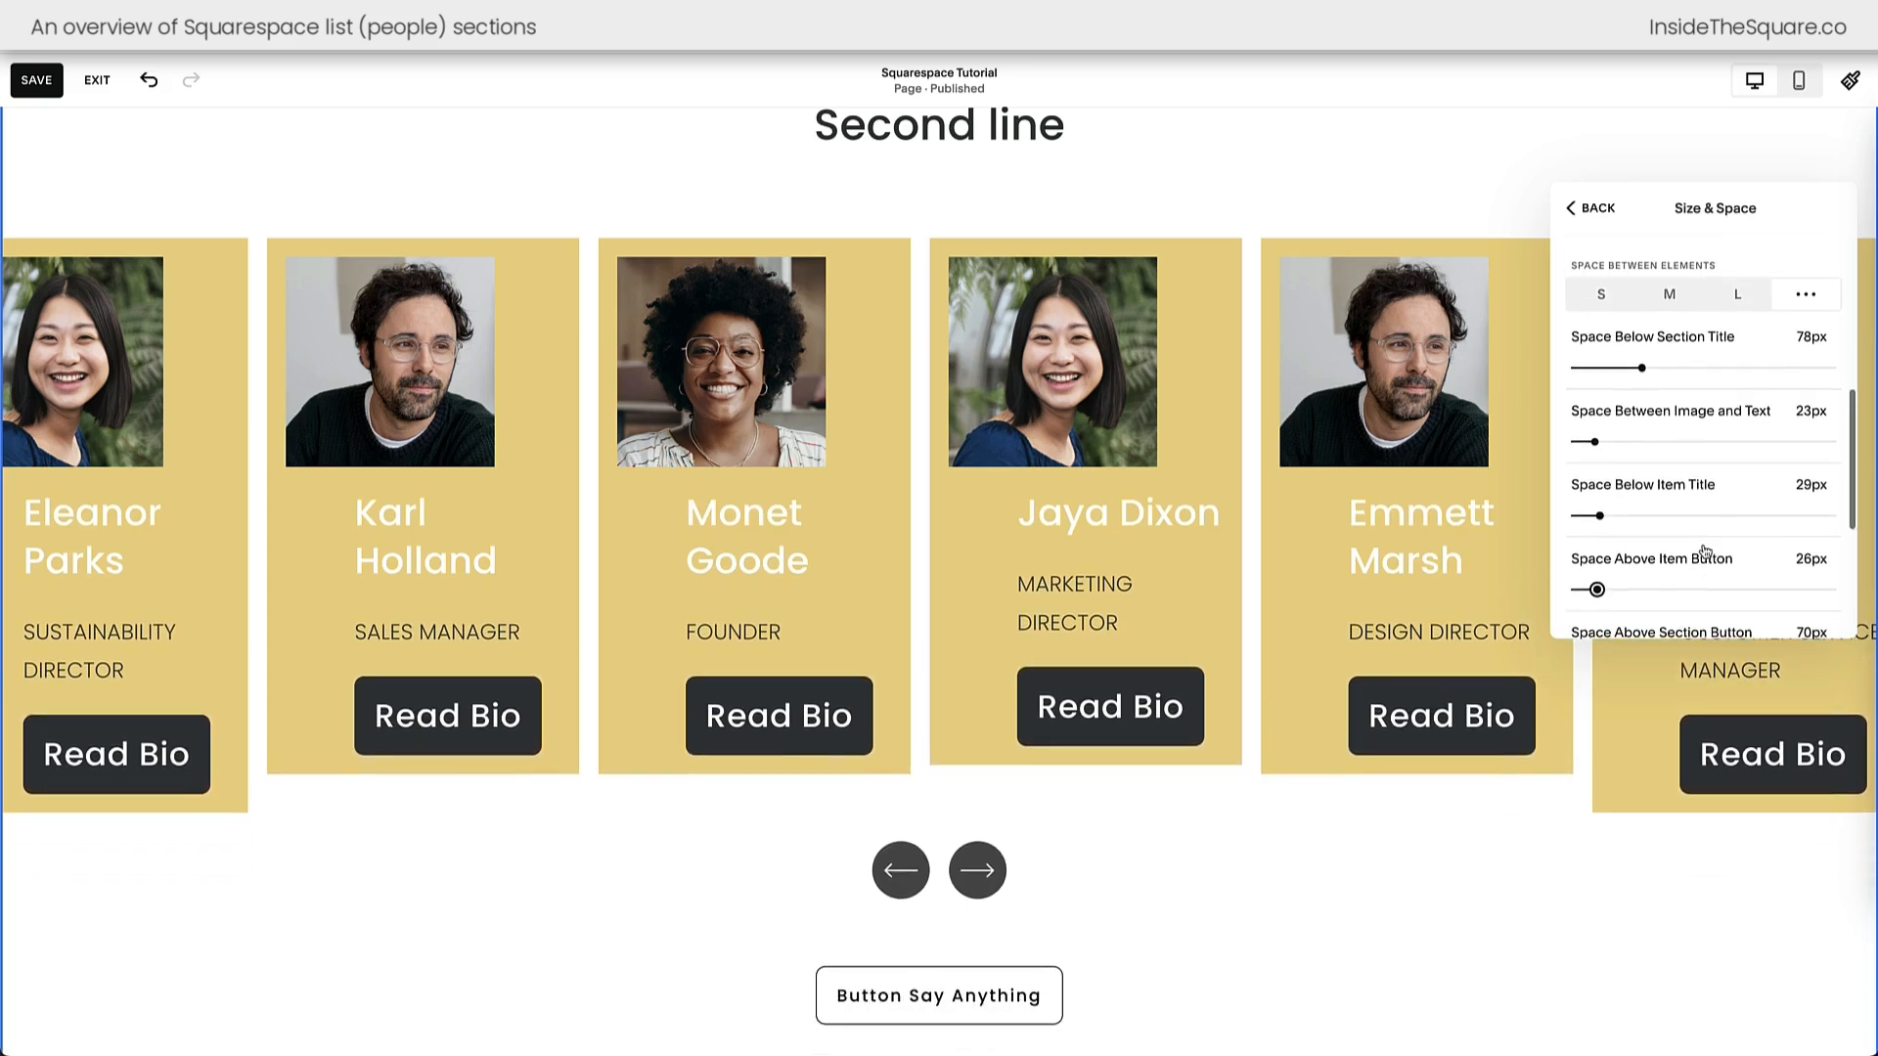
{"action": "left_click", "coordinate": [1605, 301]}
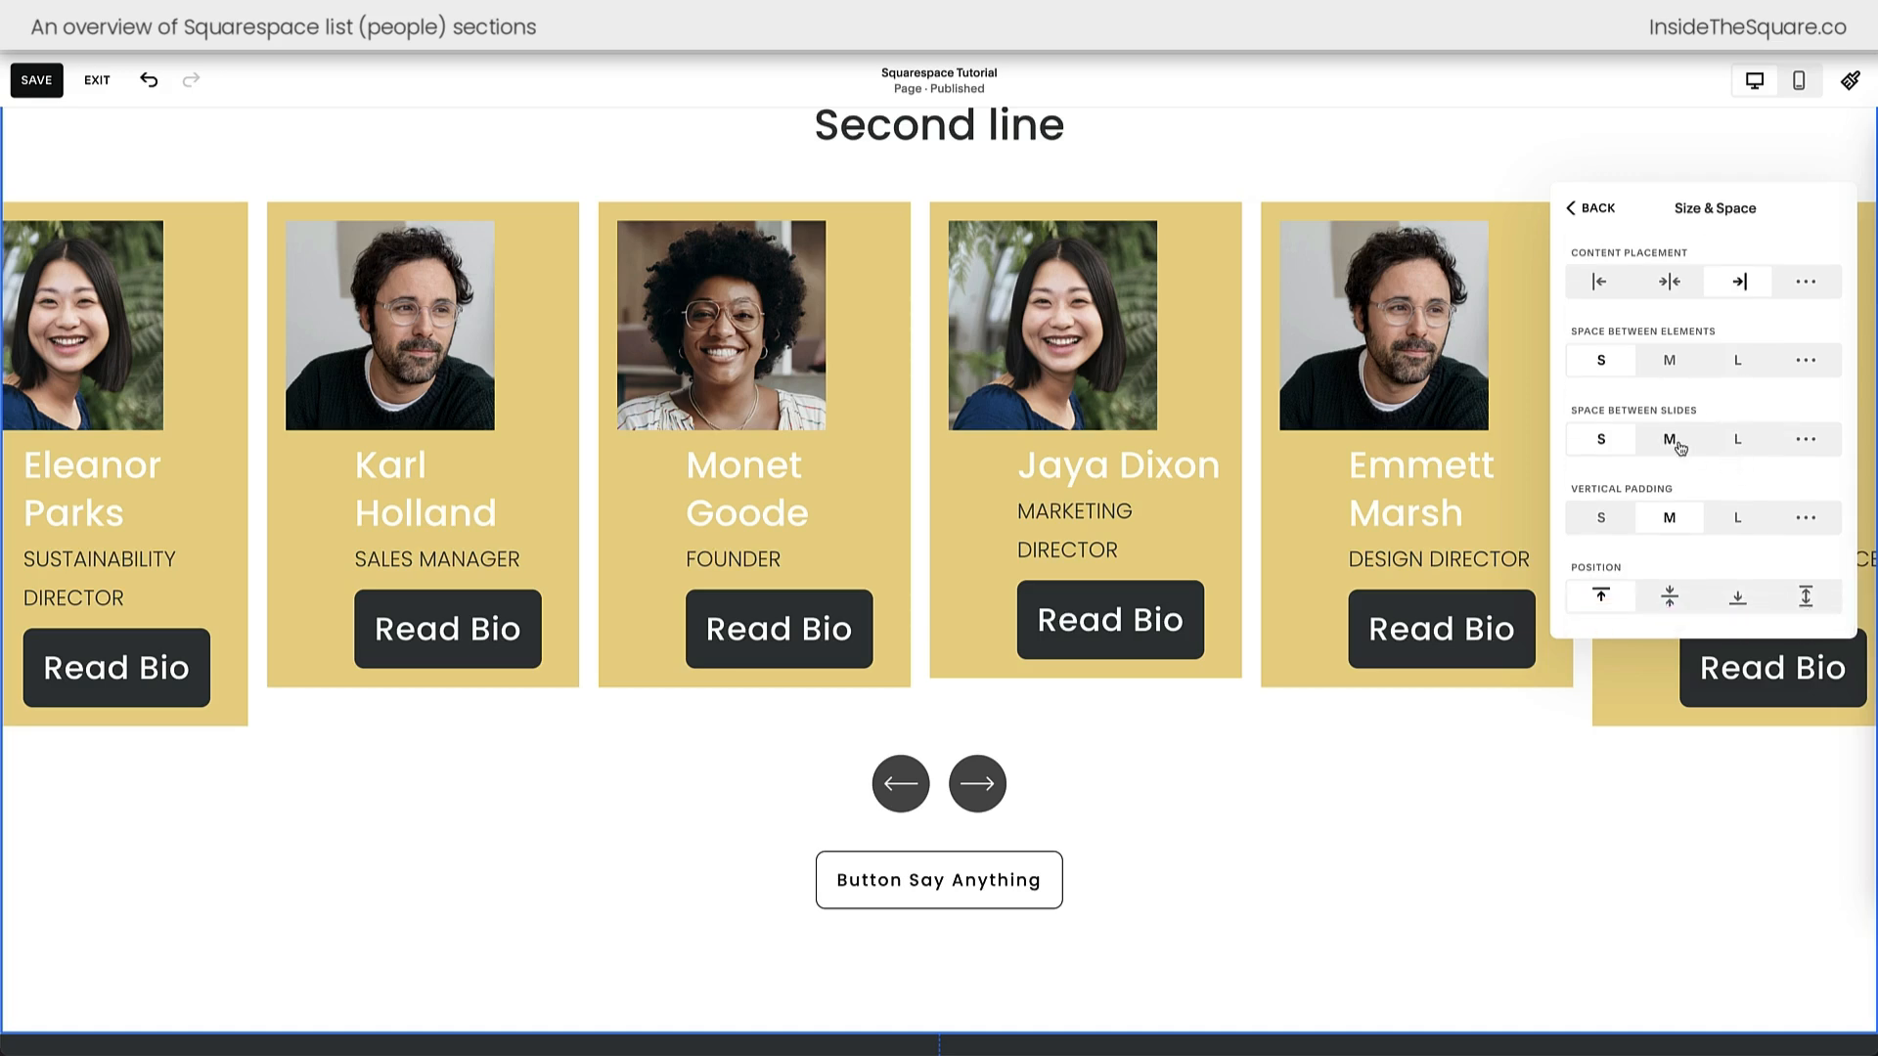
{"action": "left_click", "coordinate": [1679, 447]}
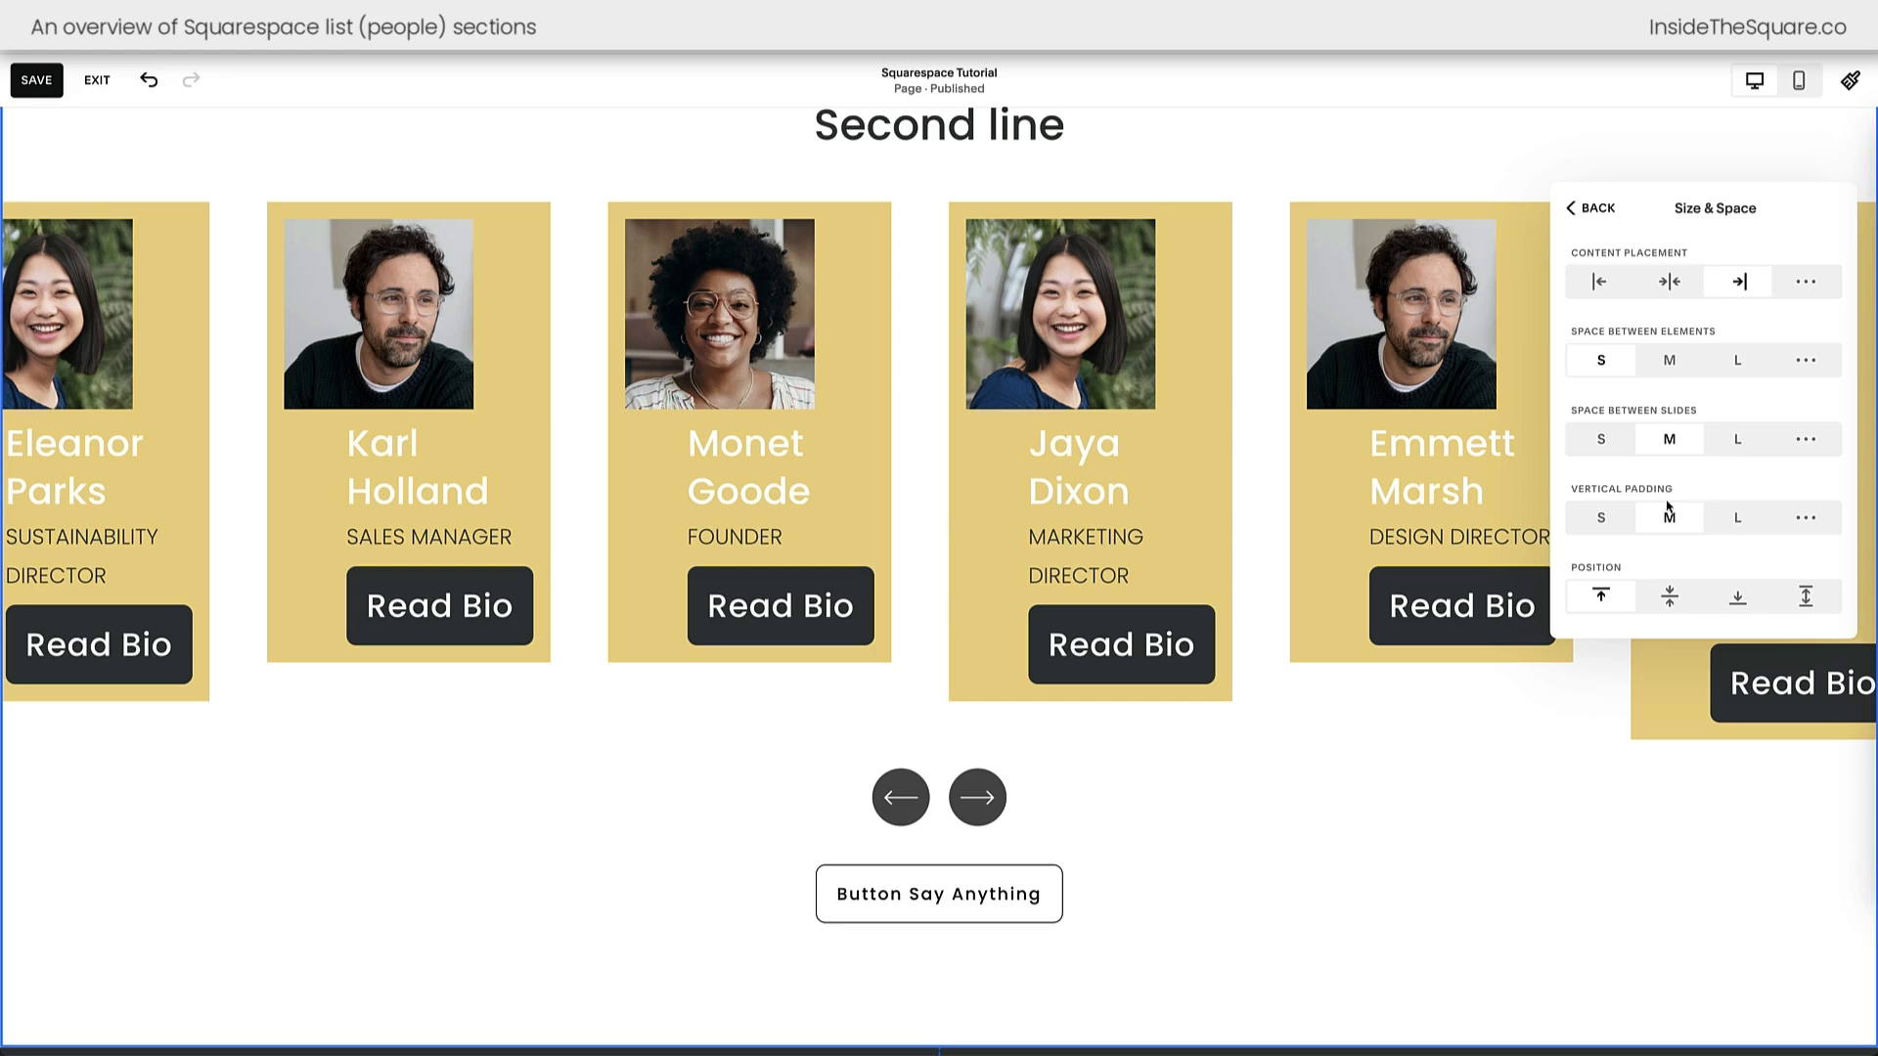
- Compare the S and M vertical padding for the people section, and set it to L
{"action": "scroll", "coordinate": [1387, 695], "scroll_direction": "down", "scroll_amount": 1}
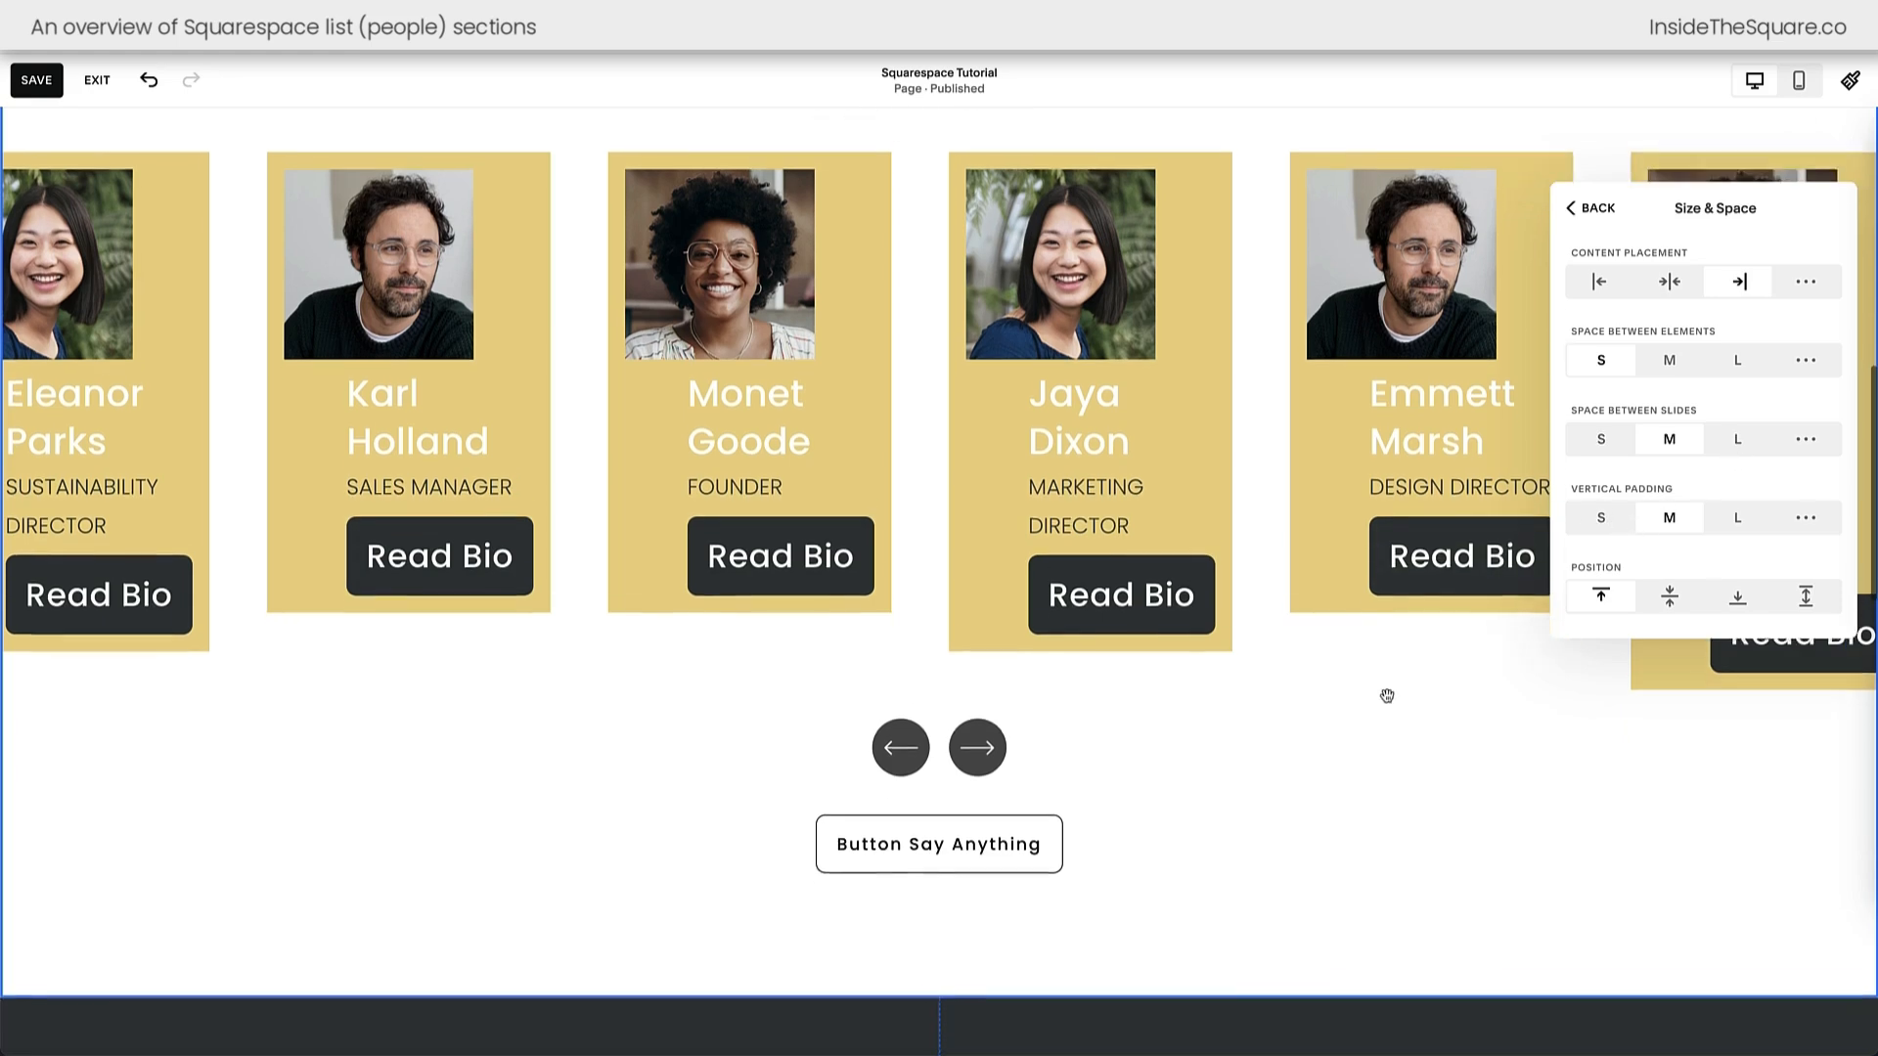
{"action": "scroll", "coordinate": [1387, 696], "scroll_direction": "down", "scroll_amount": 3}
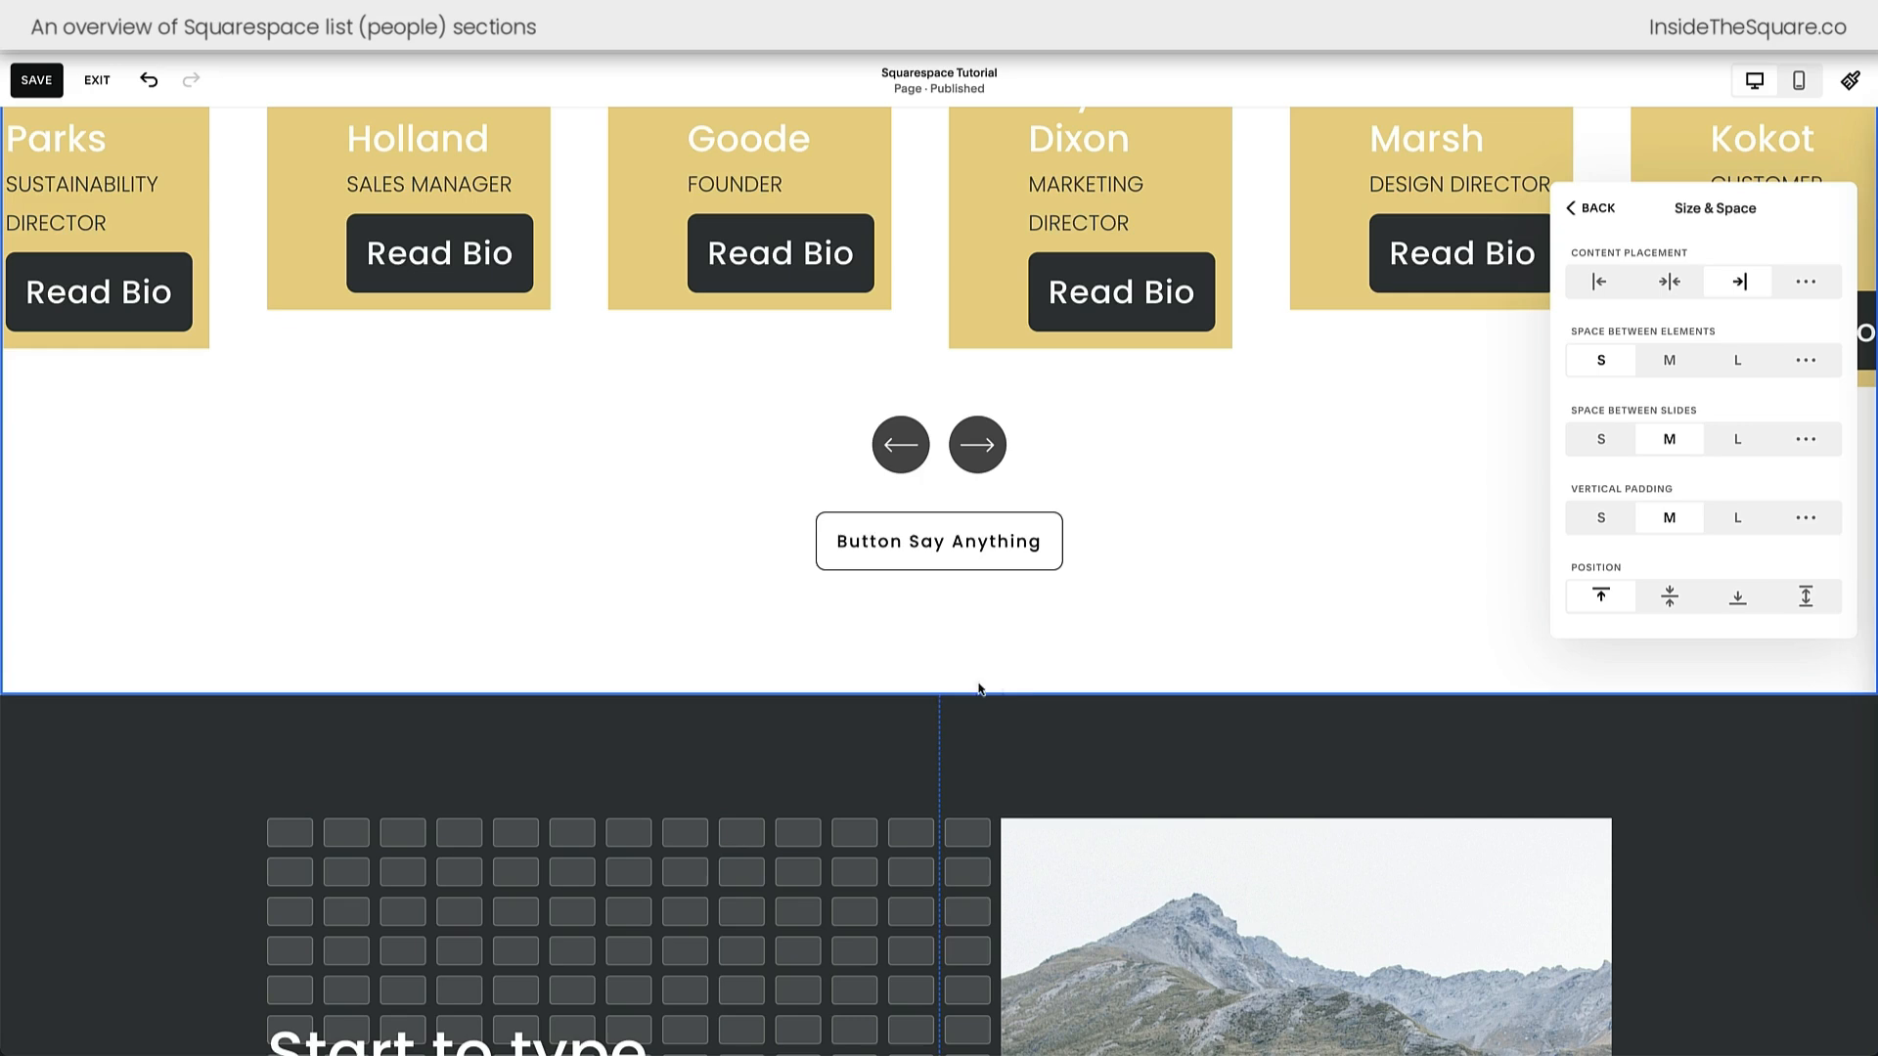
{"action": "left_click", "coordinate": [1601, 518]}
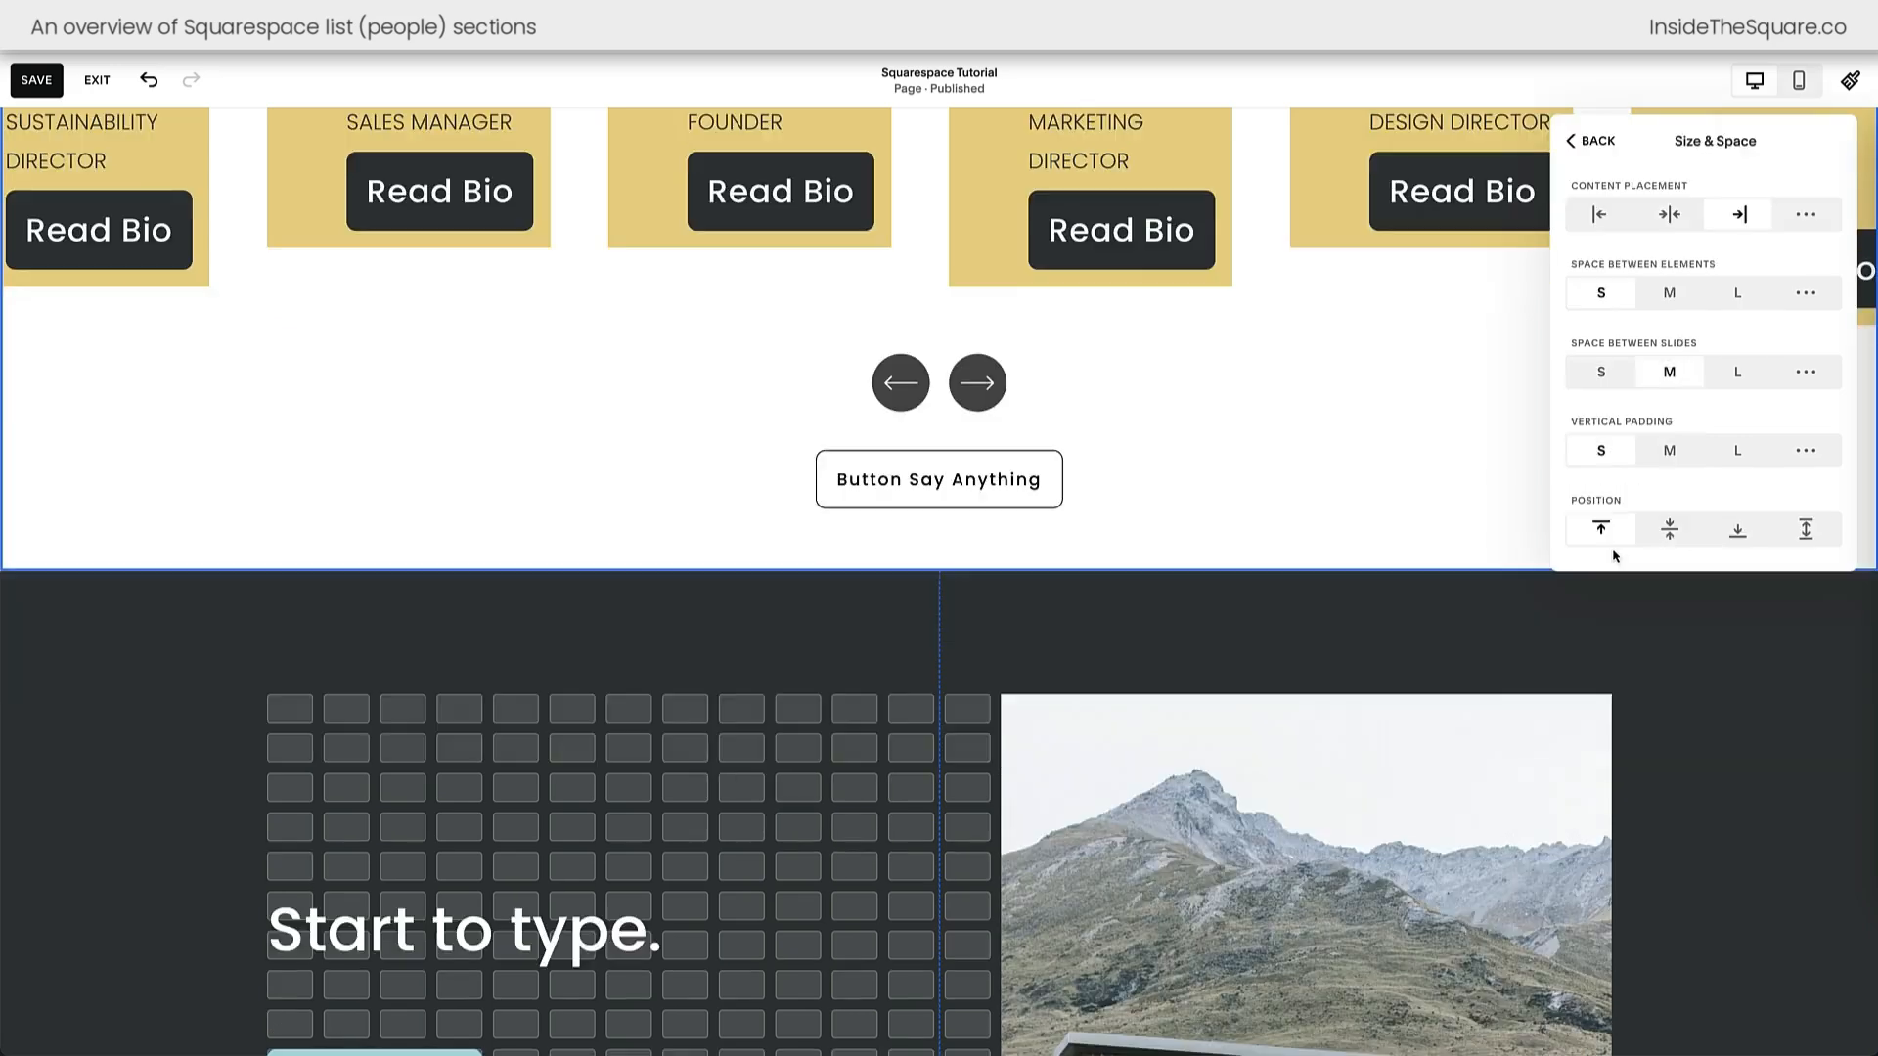
{"action": "left_click", "coordinate": [1678, 457]}
{"action": "left_click", "coordinate": [1721, 458]}
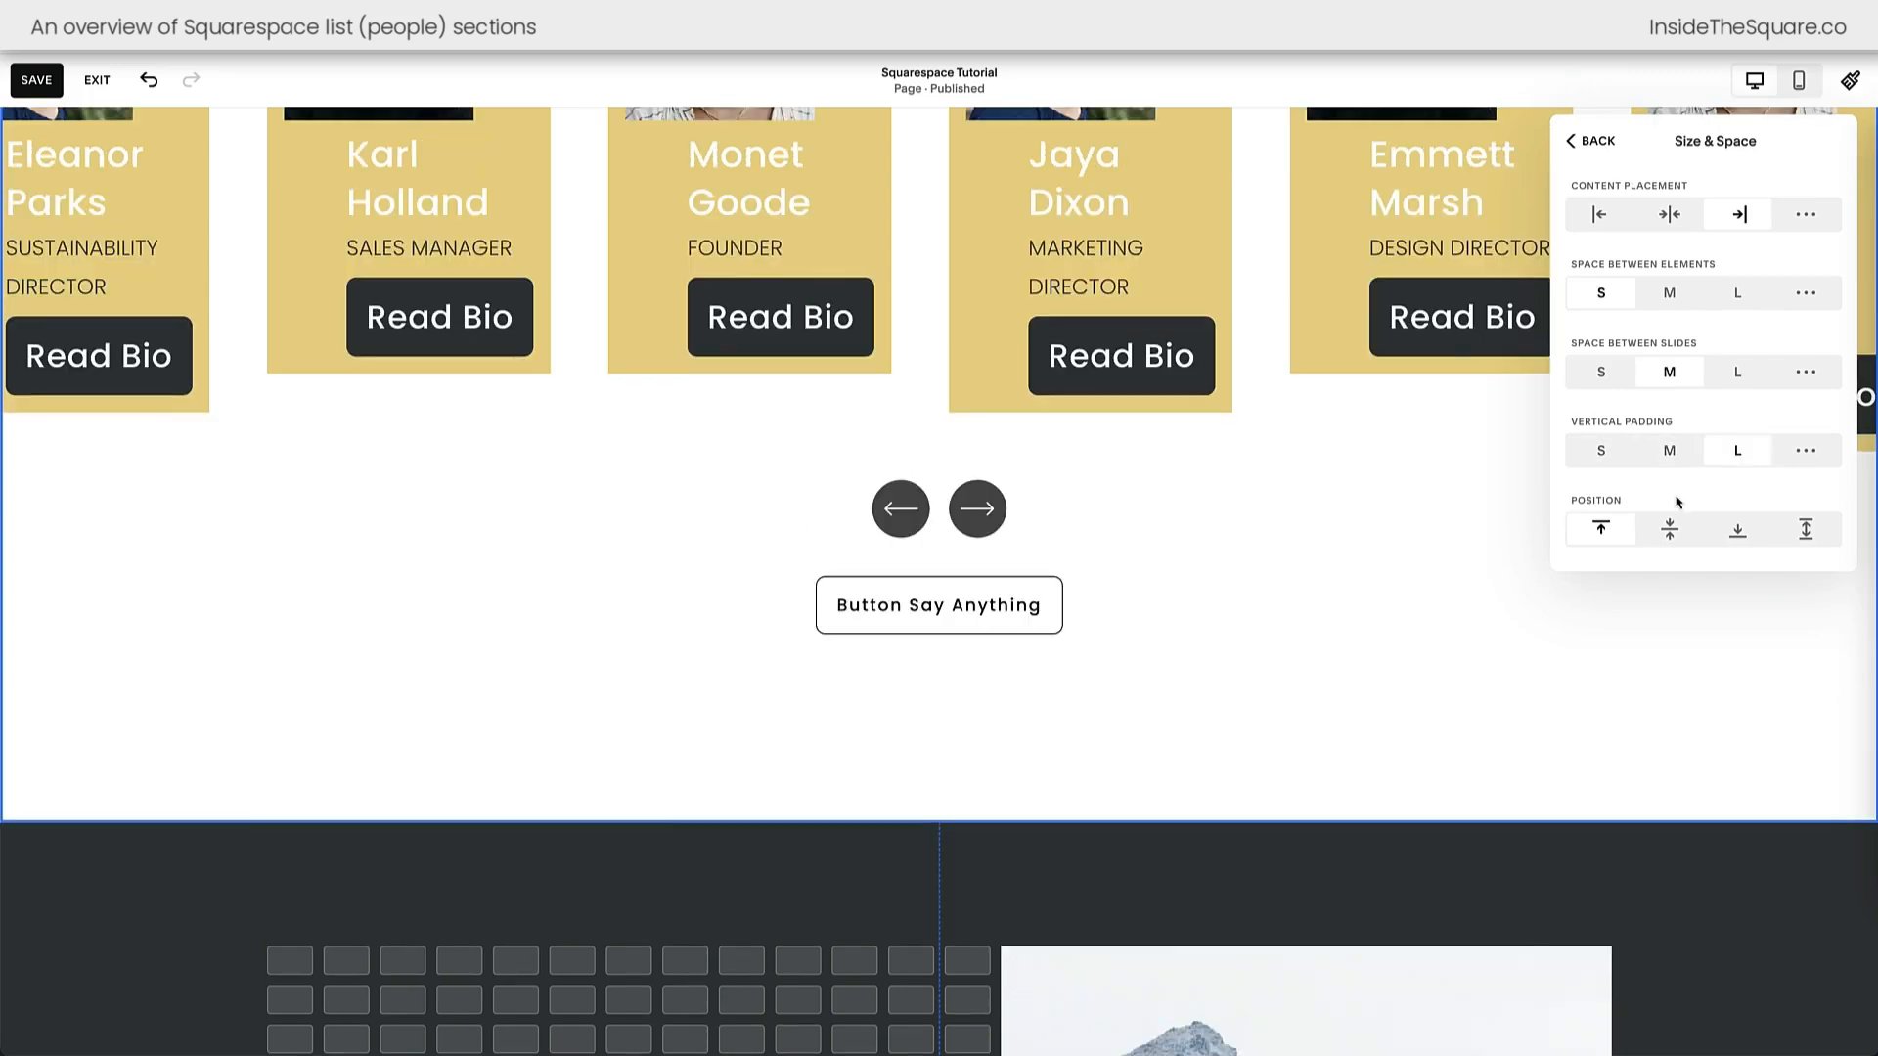
{"action": "scroll", "coordinate": [1367, 515], "scroll_direction": "up", "scroll_amount": 7}
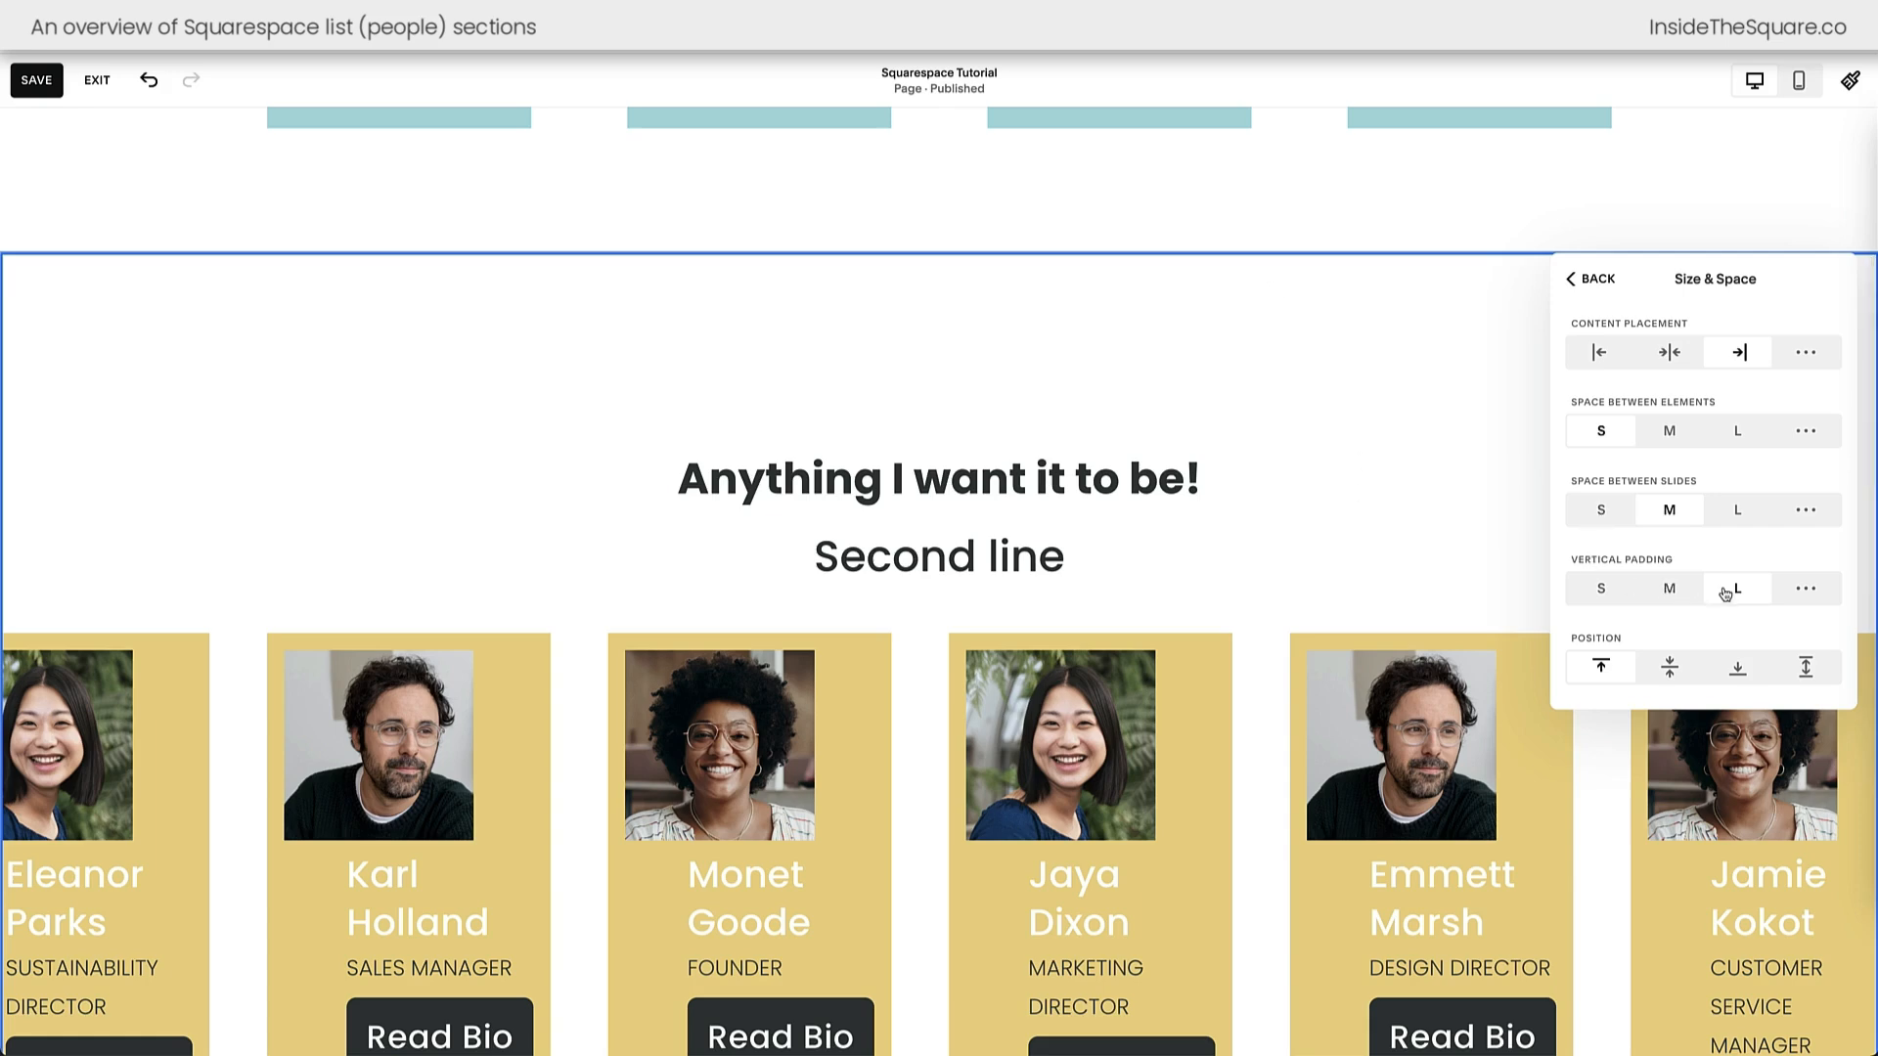
- Compare the M and custom vertical padding with a 5vmax top value, and set the people section's vertical padding to S
{"action": "left_click", "coordinate": [1674, 588]}
{"action": "left_click", "coordinate": [1601, 589]}
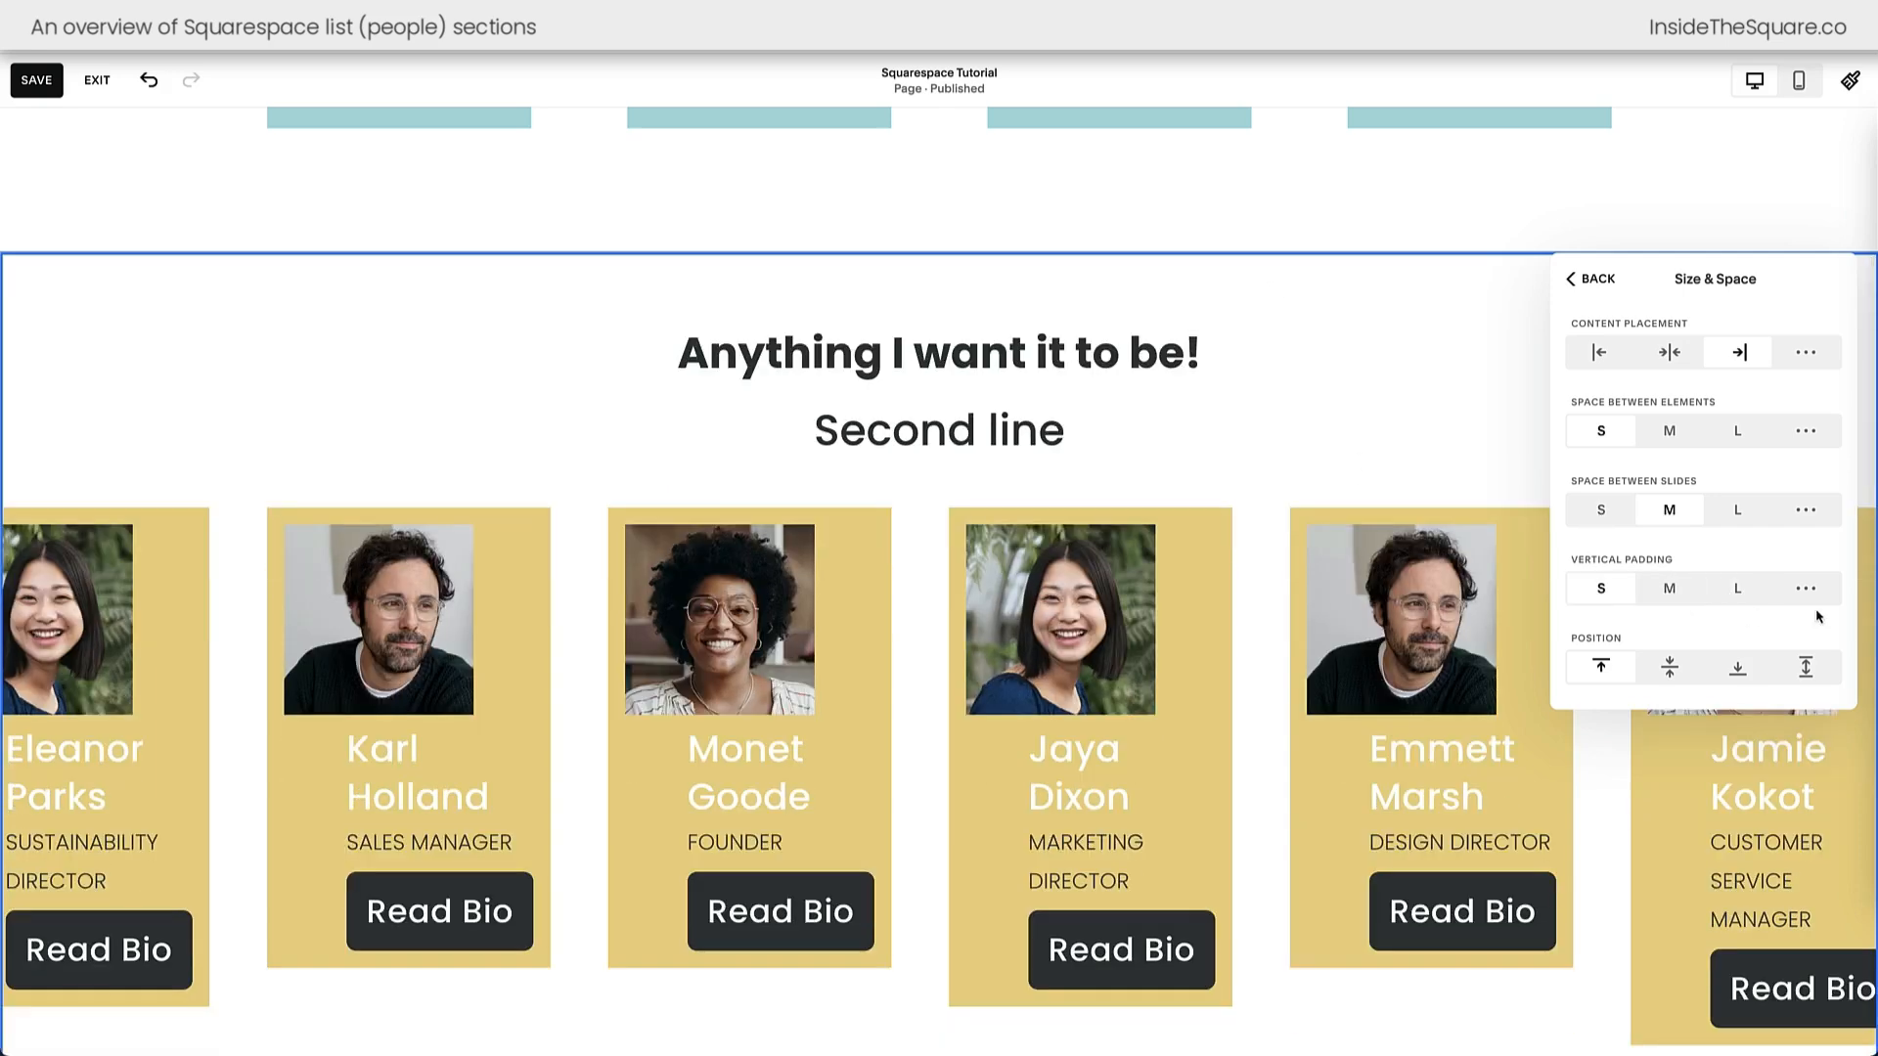
{"action": "left_click", "coordinate": [1809, 591]}
{"action": "mouse_move", "coordinate": [1627, 666]}
{"action": "left_mouse_down"}
{"action": "mouse_move", "coordinate": [1669, 662]}
{"action": "mouse_move", "coordinate": [1639, 662]}
{"action": "left_mouse_up"}
{"action": "scroll", "coordinate": [1653, 656], "scroll_direction": "down", "scroll_amount": 2}
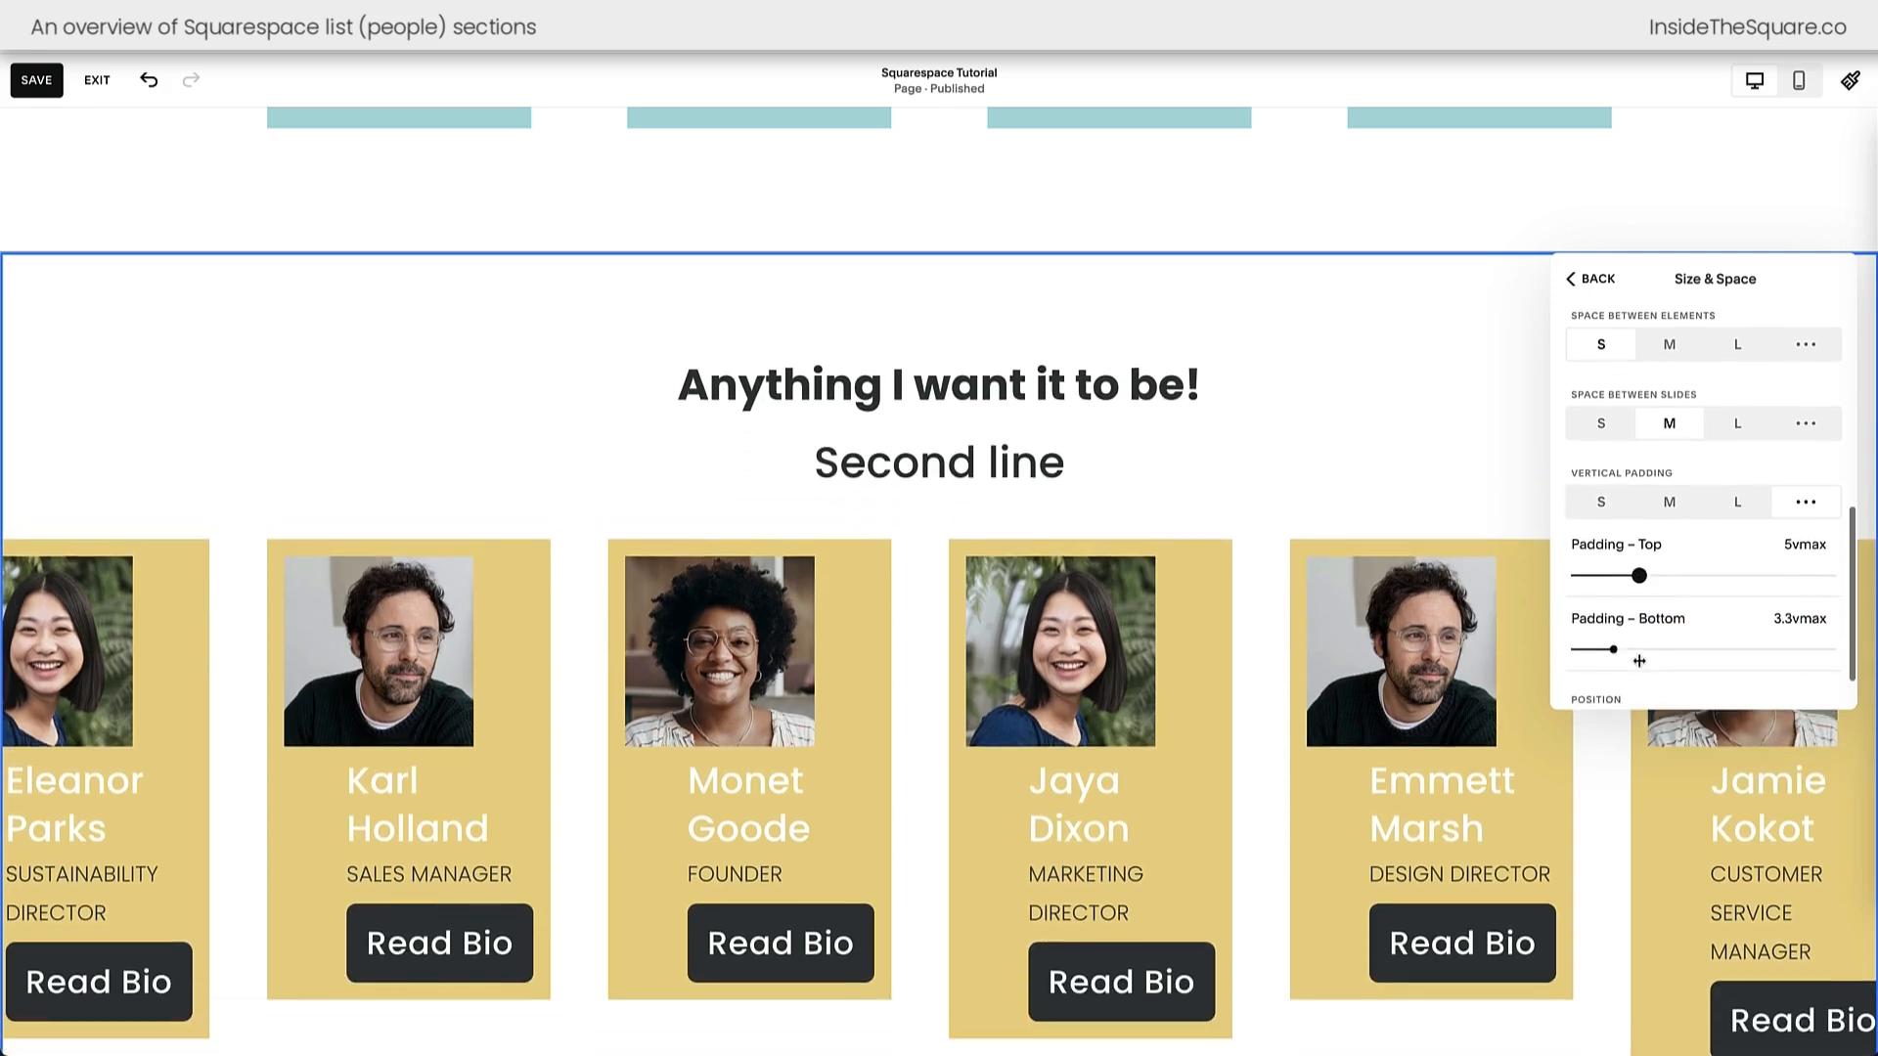
{"action": "left_click", "coordinate": [1601, 499]}
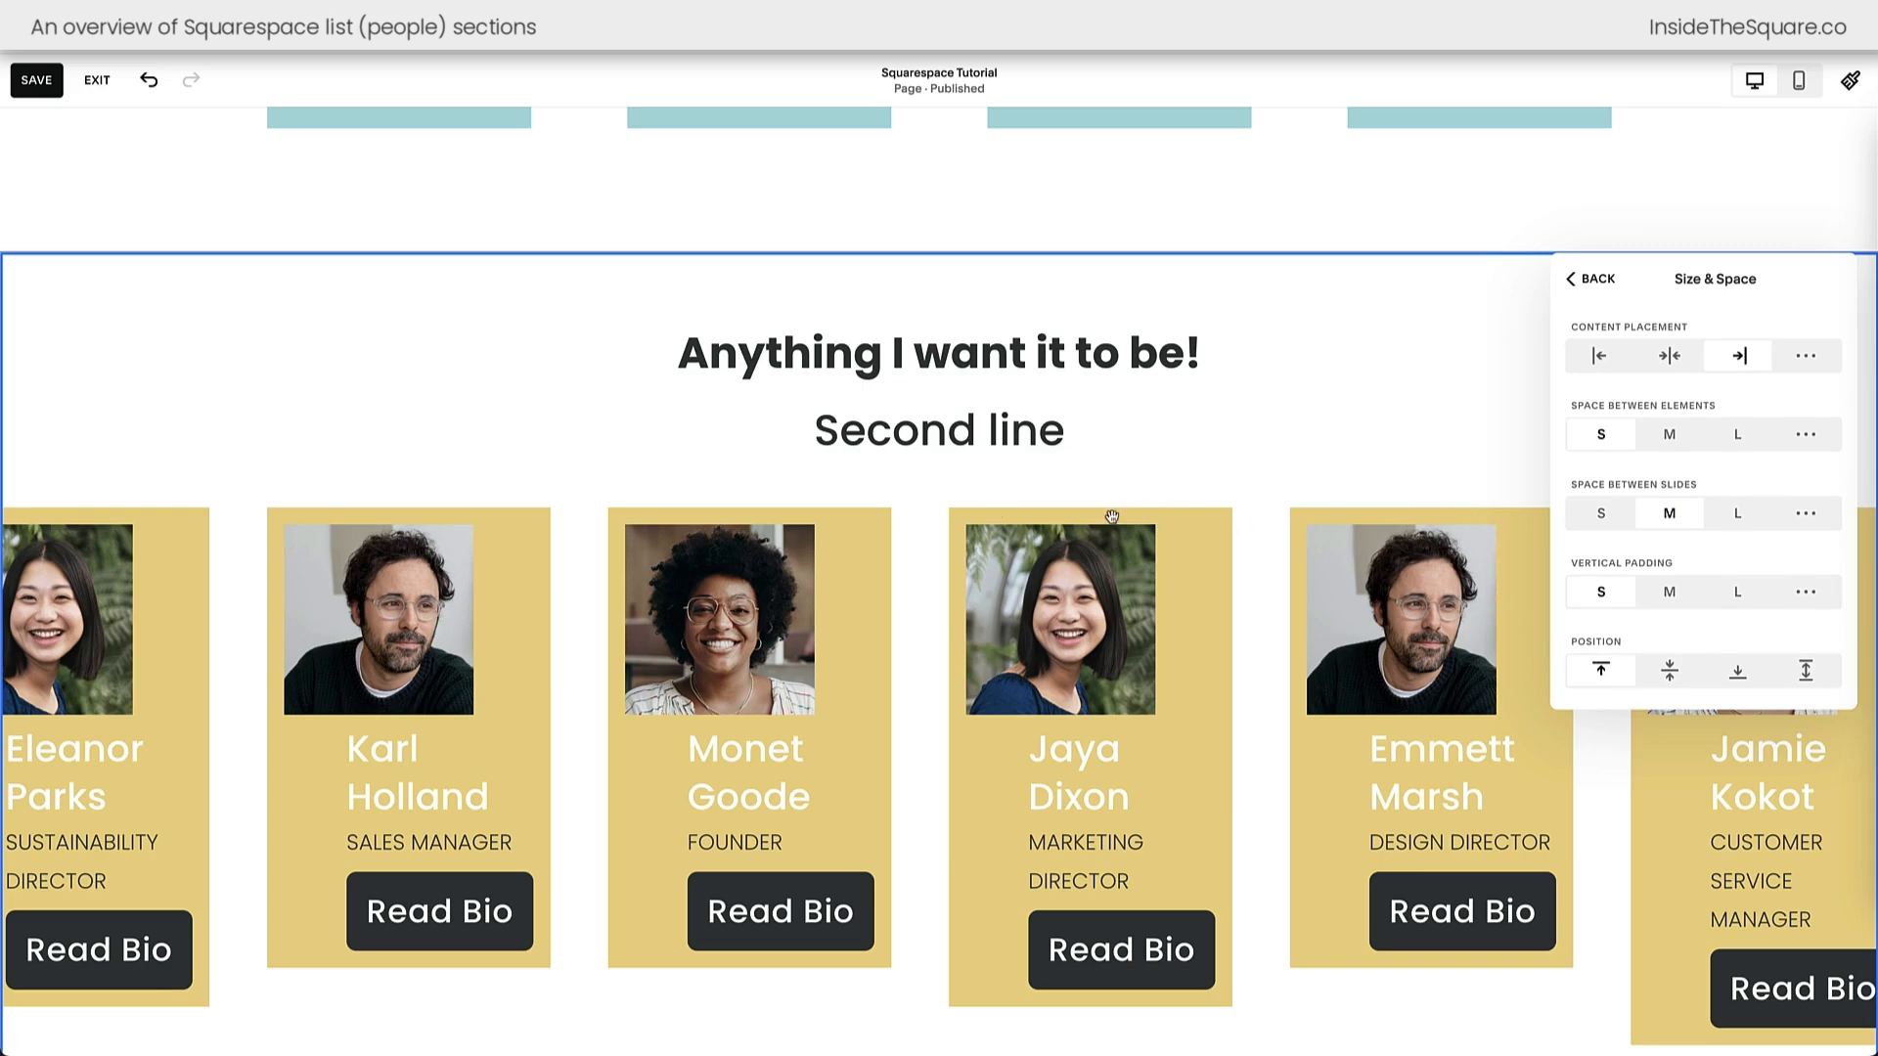
- Compare the middle and bottom positions for the cards, and set the position to stretch them to equal height
{"action": "left_click", "coordinate": [1682, 677]}
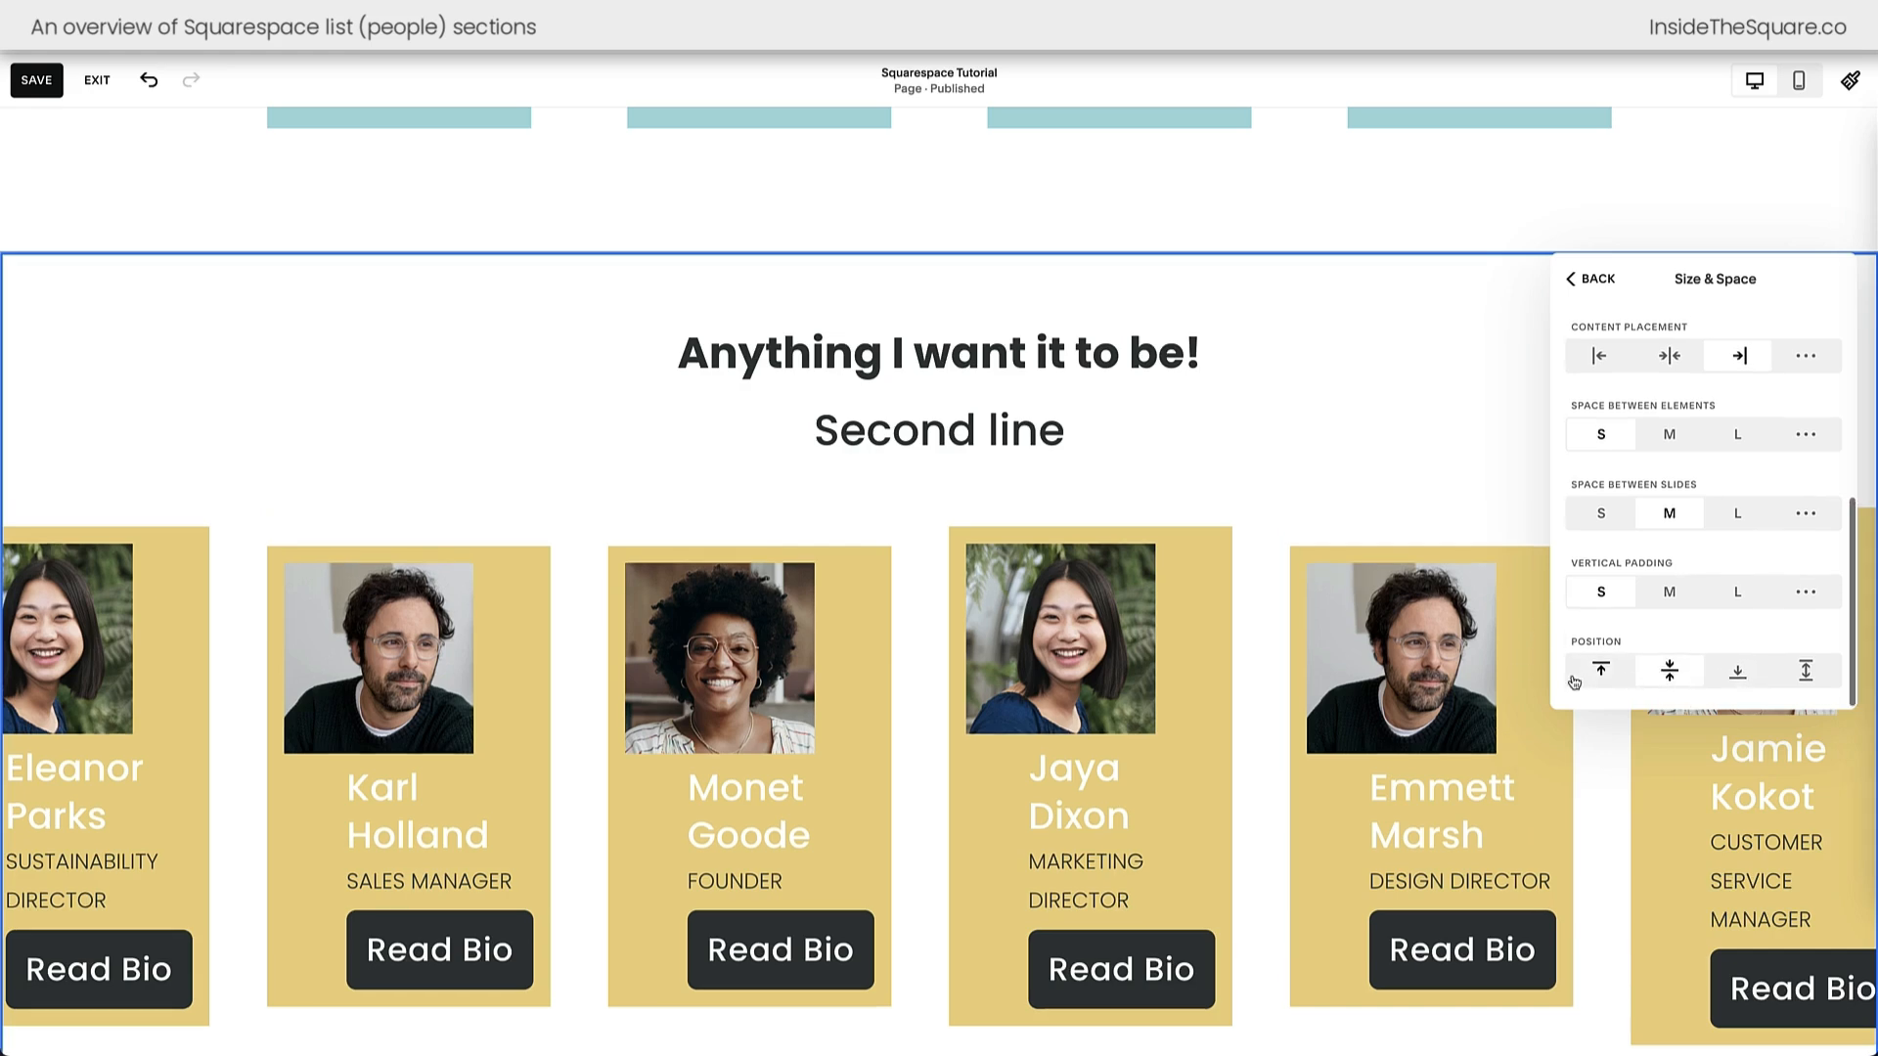
{"action": "left_click", "coordinate": [1737, 671]}
{"action": "scroll", "coordinate": [1751, 881], "scroll_direction": "down", "scroll_amount": 2}
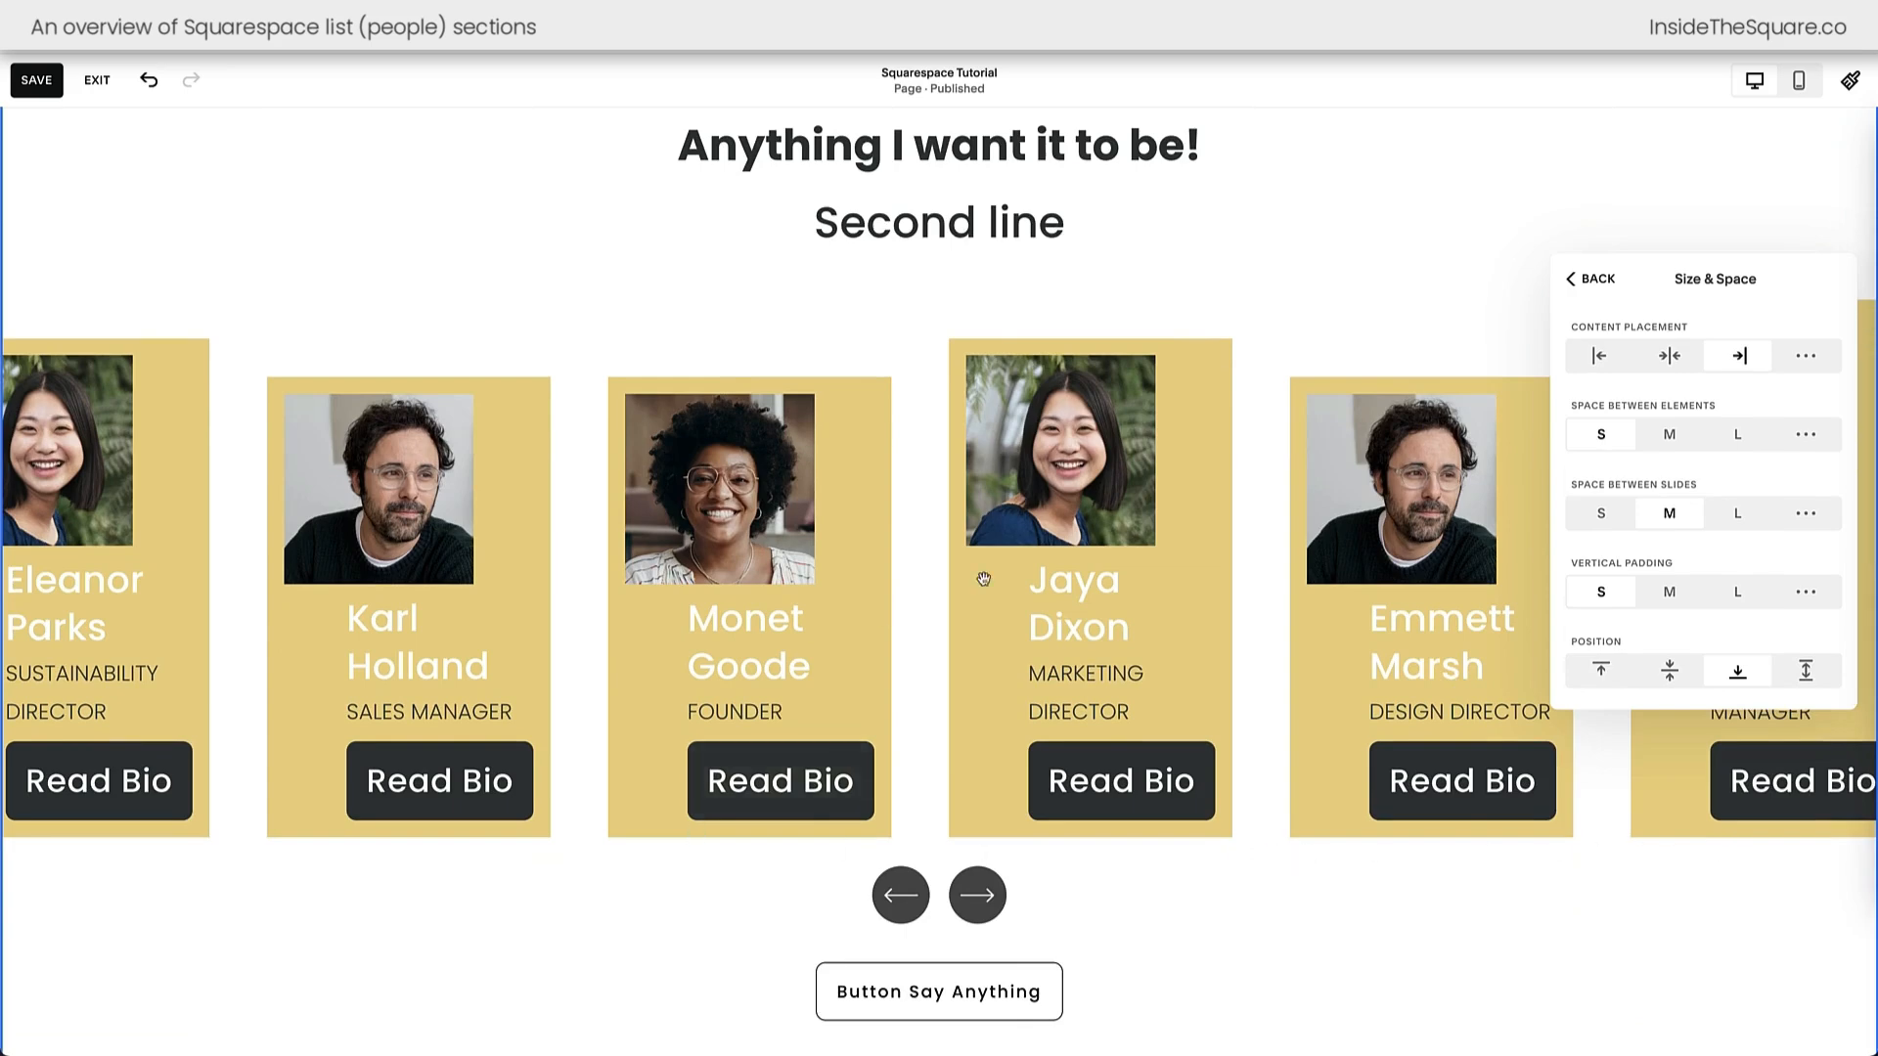
{"action": "left_click", "coordinate": [1807, 673]}
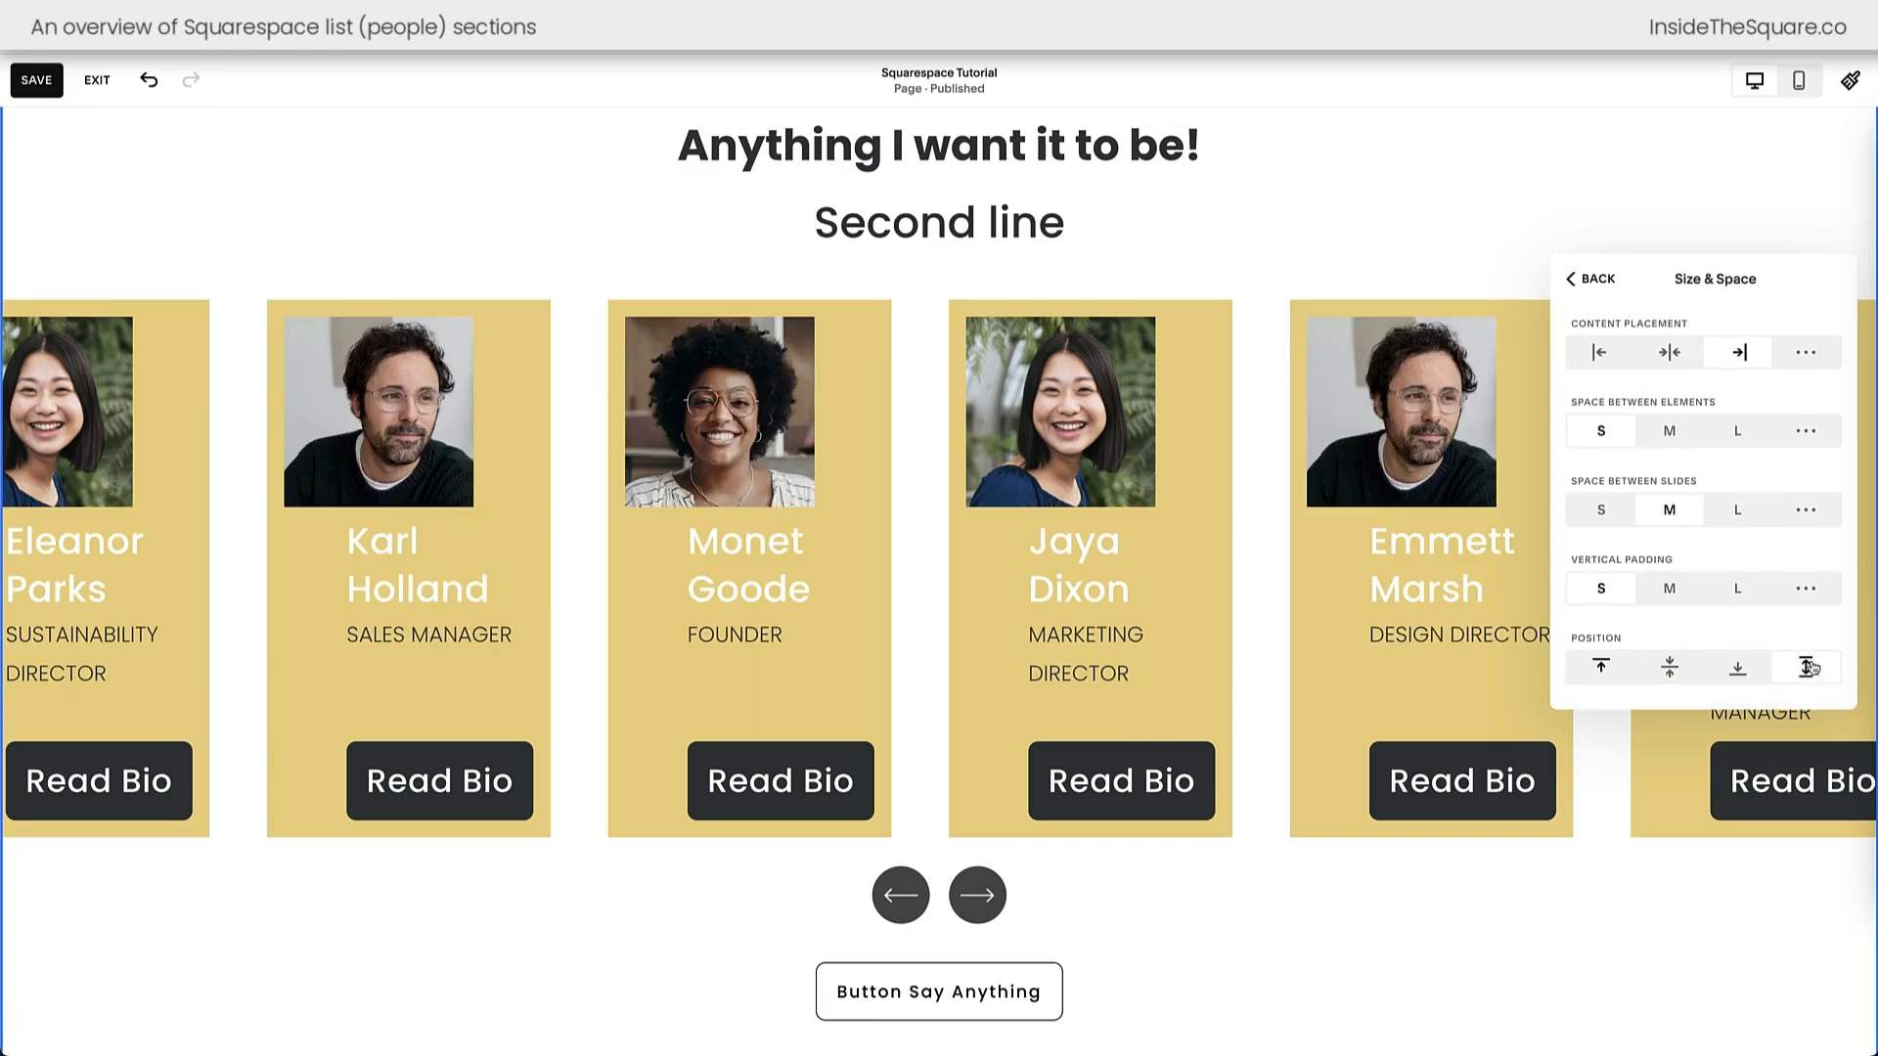
{"action": "left_click_drag", "start_coordinate": [1211, 663], "coordinate": [802, 667]}
{"action": "left_click_drag", "start_coordinate": [1331, 674], "coordinate": [832, 675]}
{"action": "left_click_drag", "start_coordinate": [1643, 658], "coordinate": [1085, 675]}
{"action": "left_click_drag", "start_coordinate": [1438, 672], "coordinate": [1036, 674]}
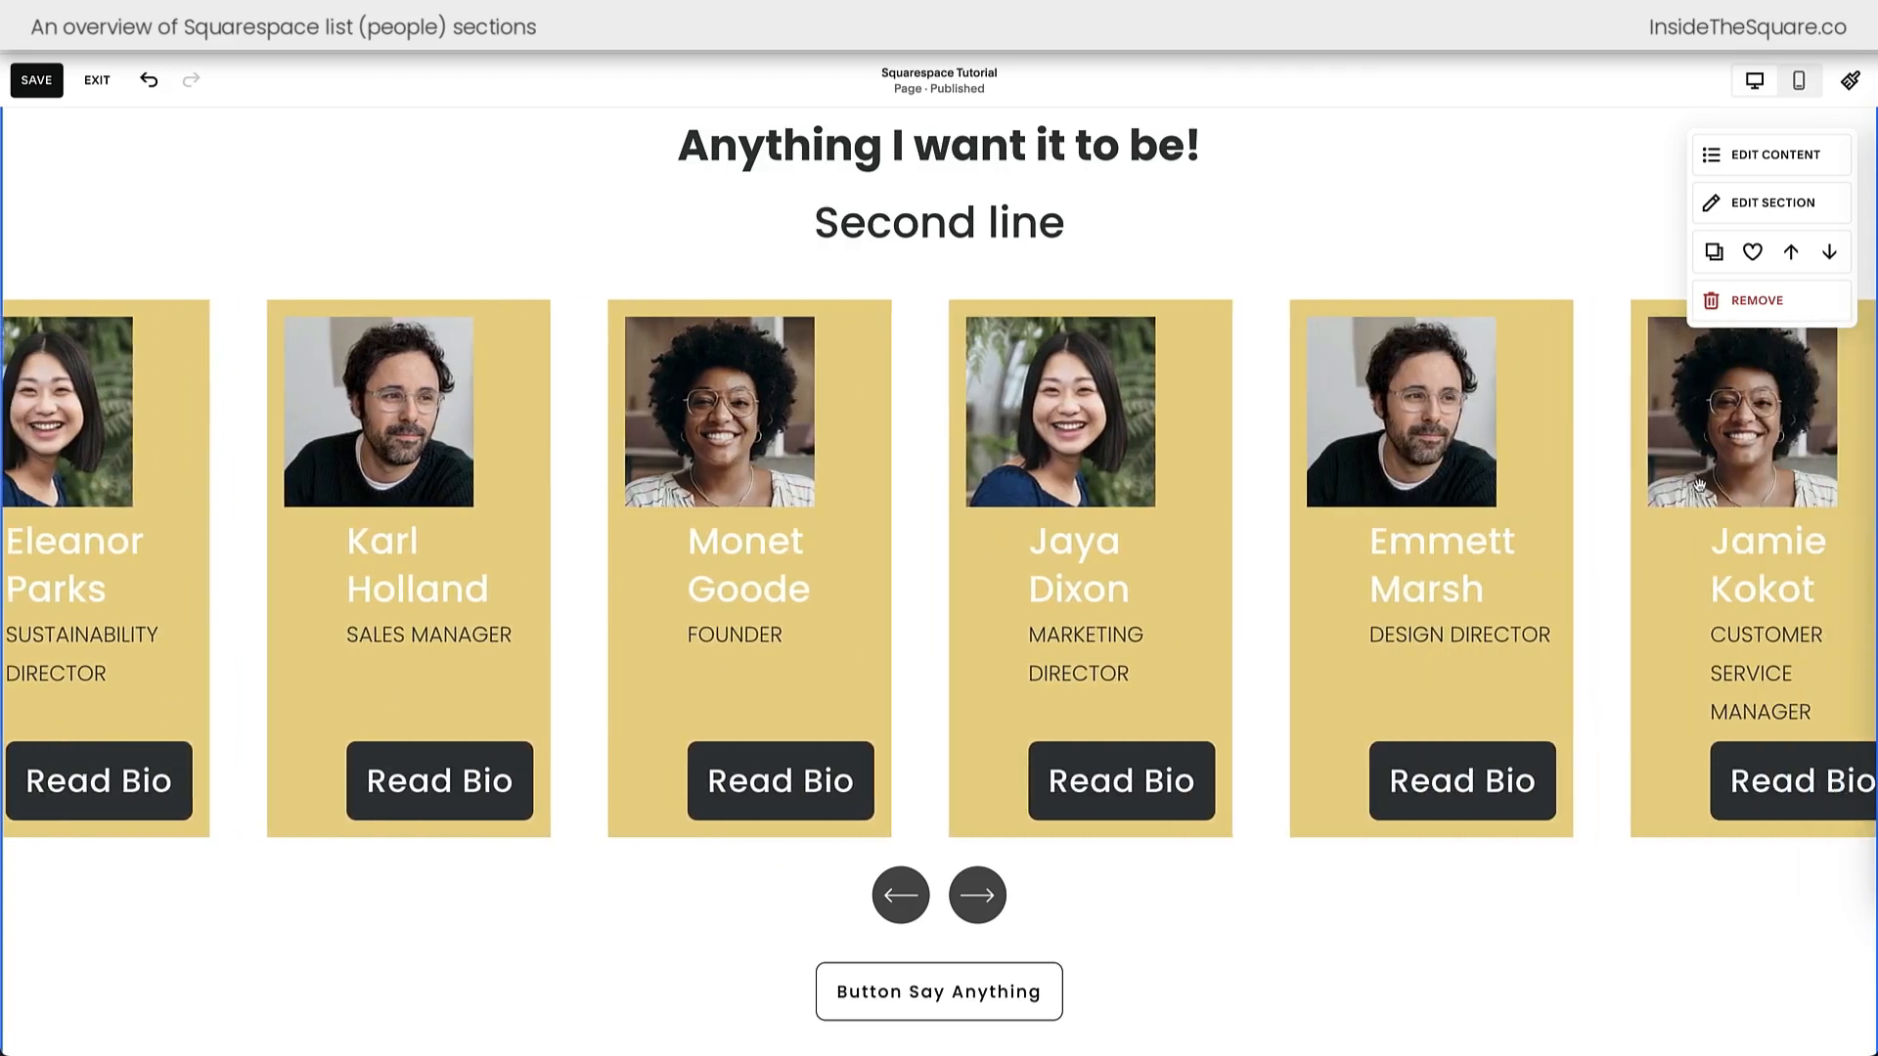
- Reopen the people section's design settings and change its layout to Banner Slideshow
{"action": "left_click", "coordinate": [1775, 152]}
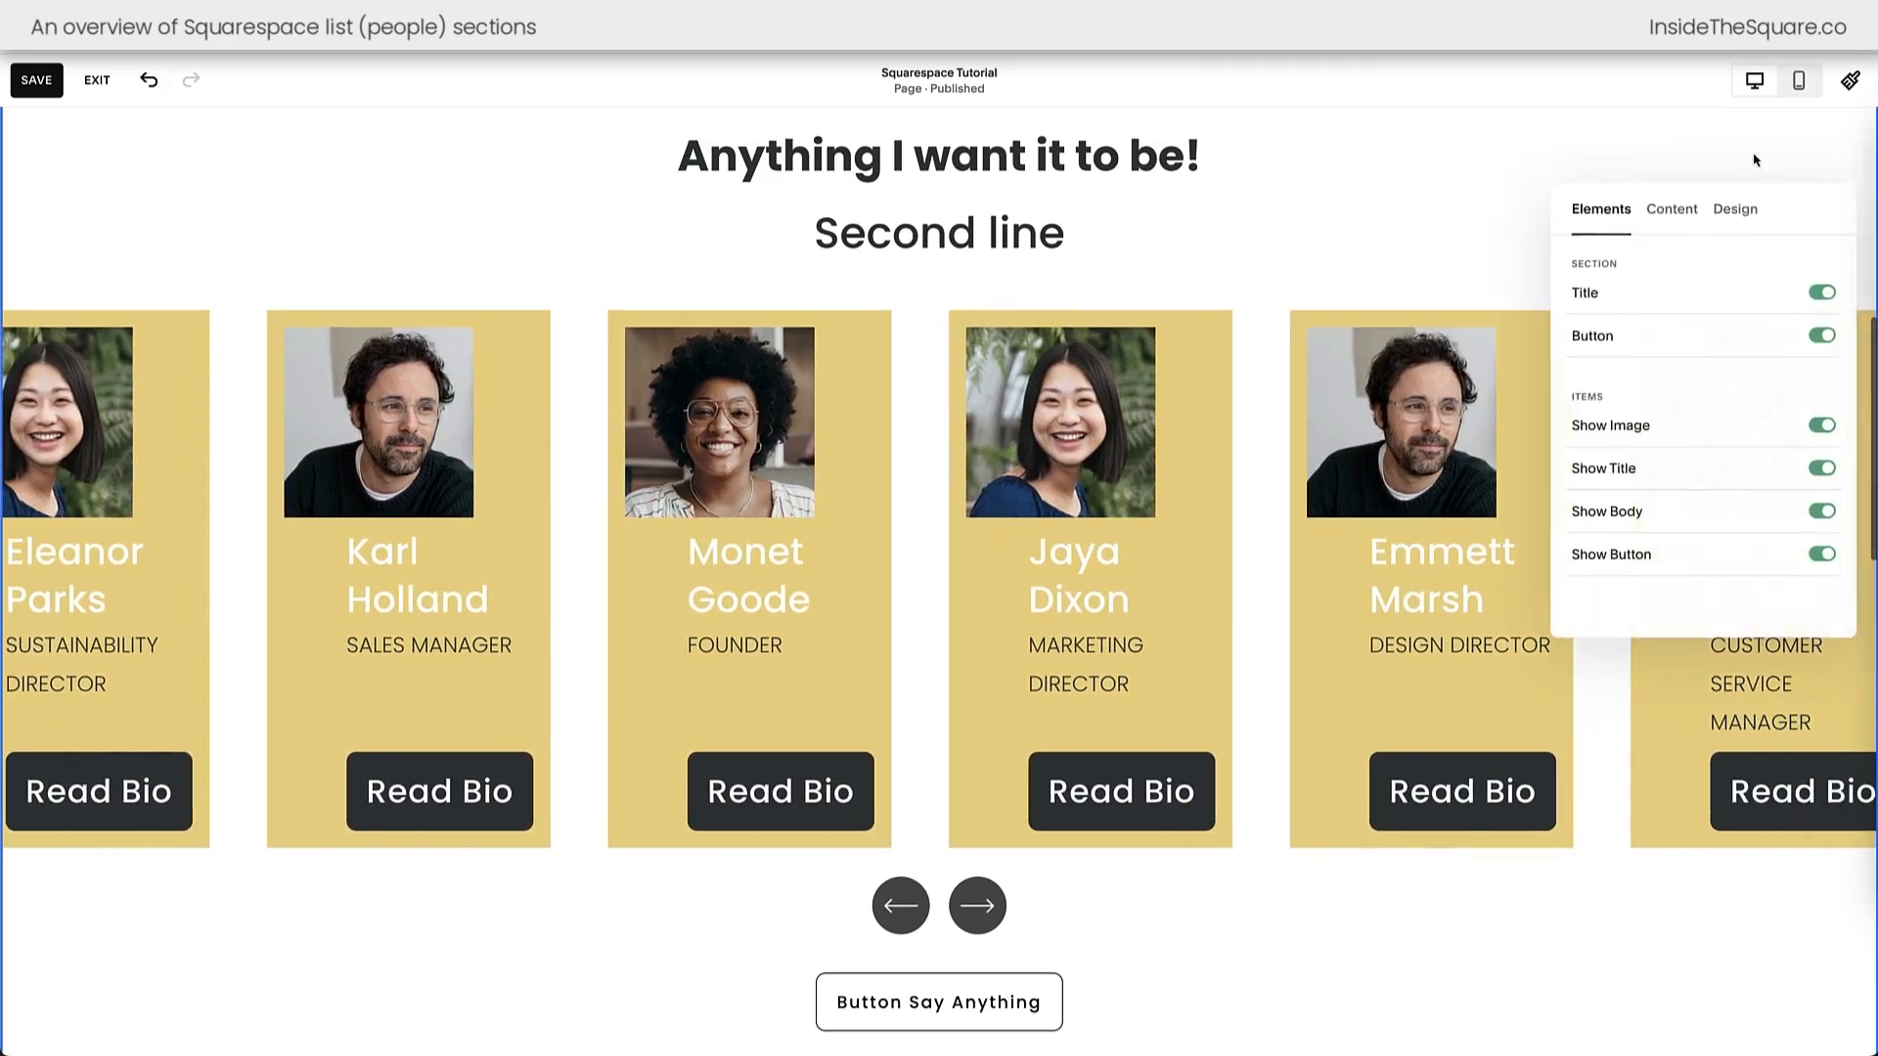
{"action": "left_click", "coordinate": [1735, 208]}
{"action": "left_click", "coordinate": [1632, 611]}
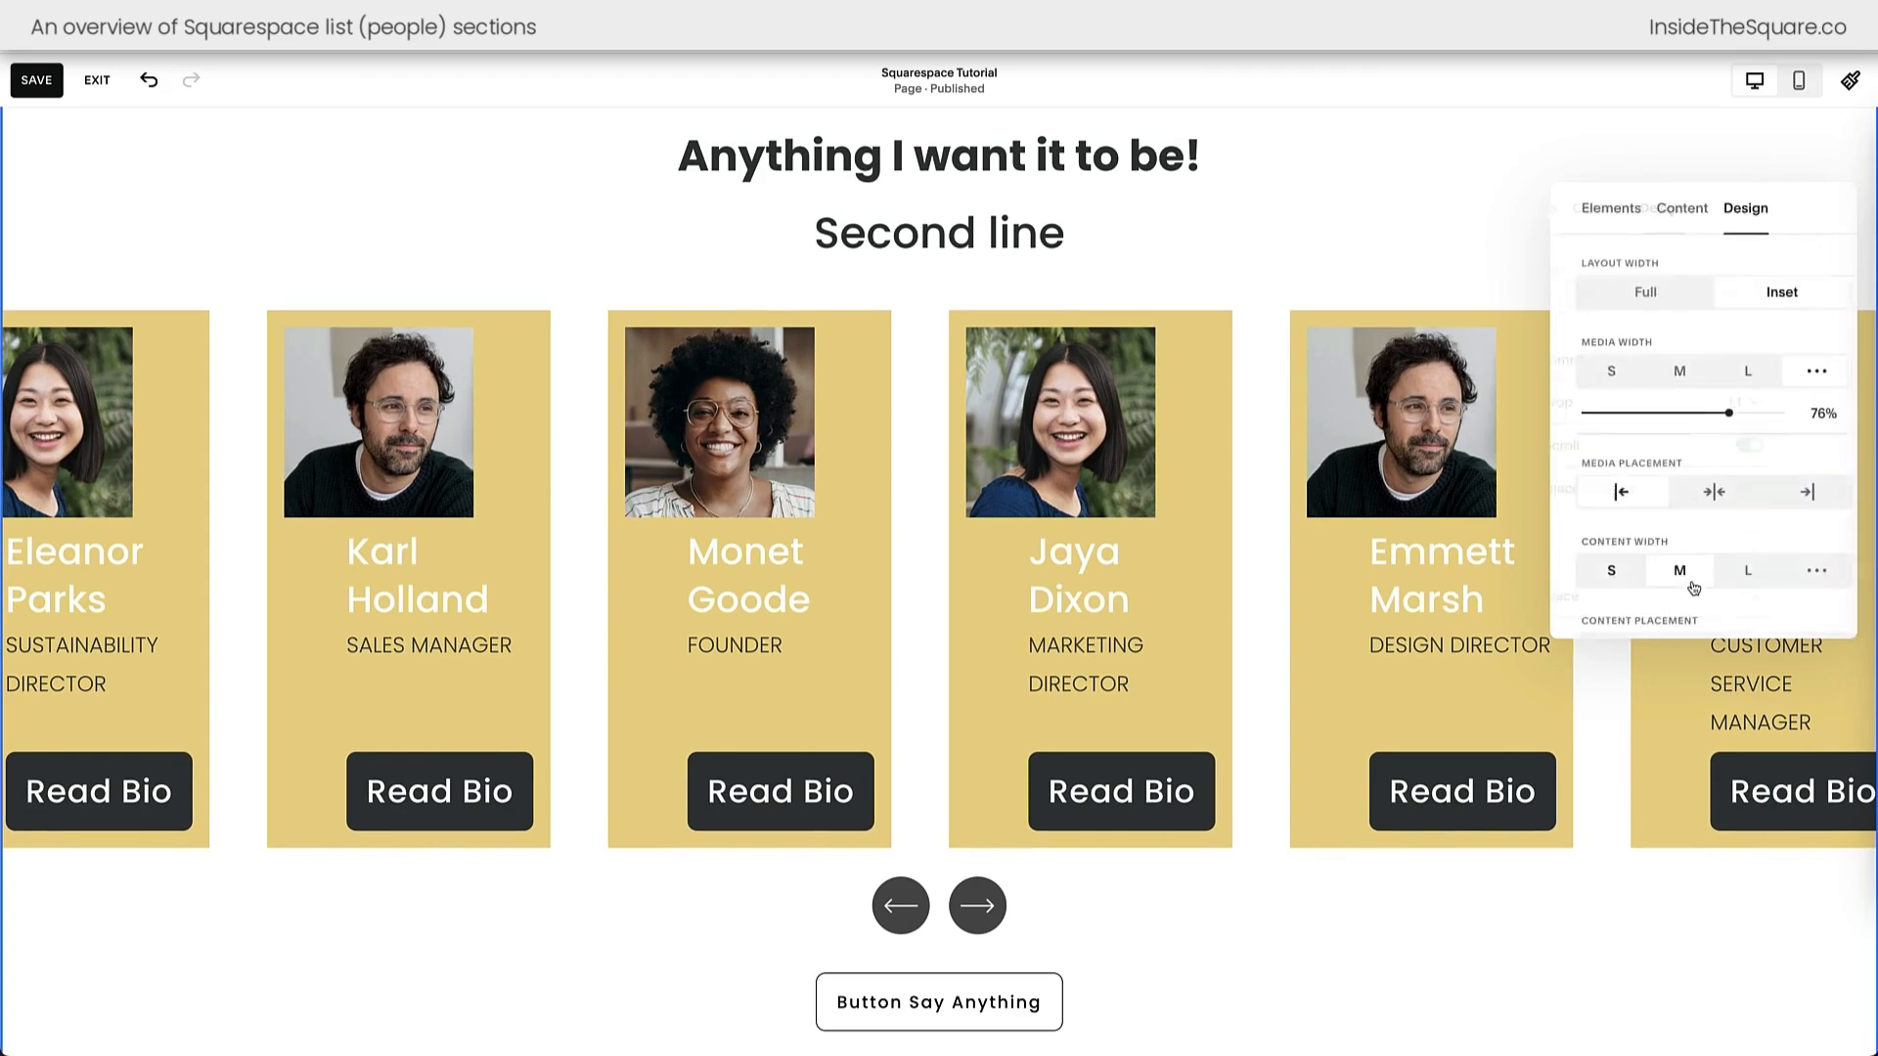
{"action": "scroll", "coordinate": [1693, 588], "scroll_direction": "down", "scroll_amount": 5}
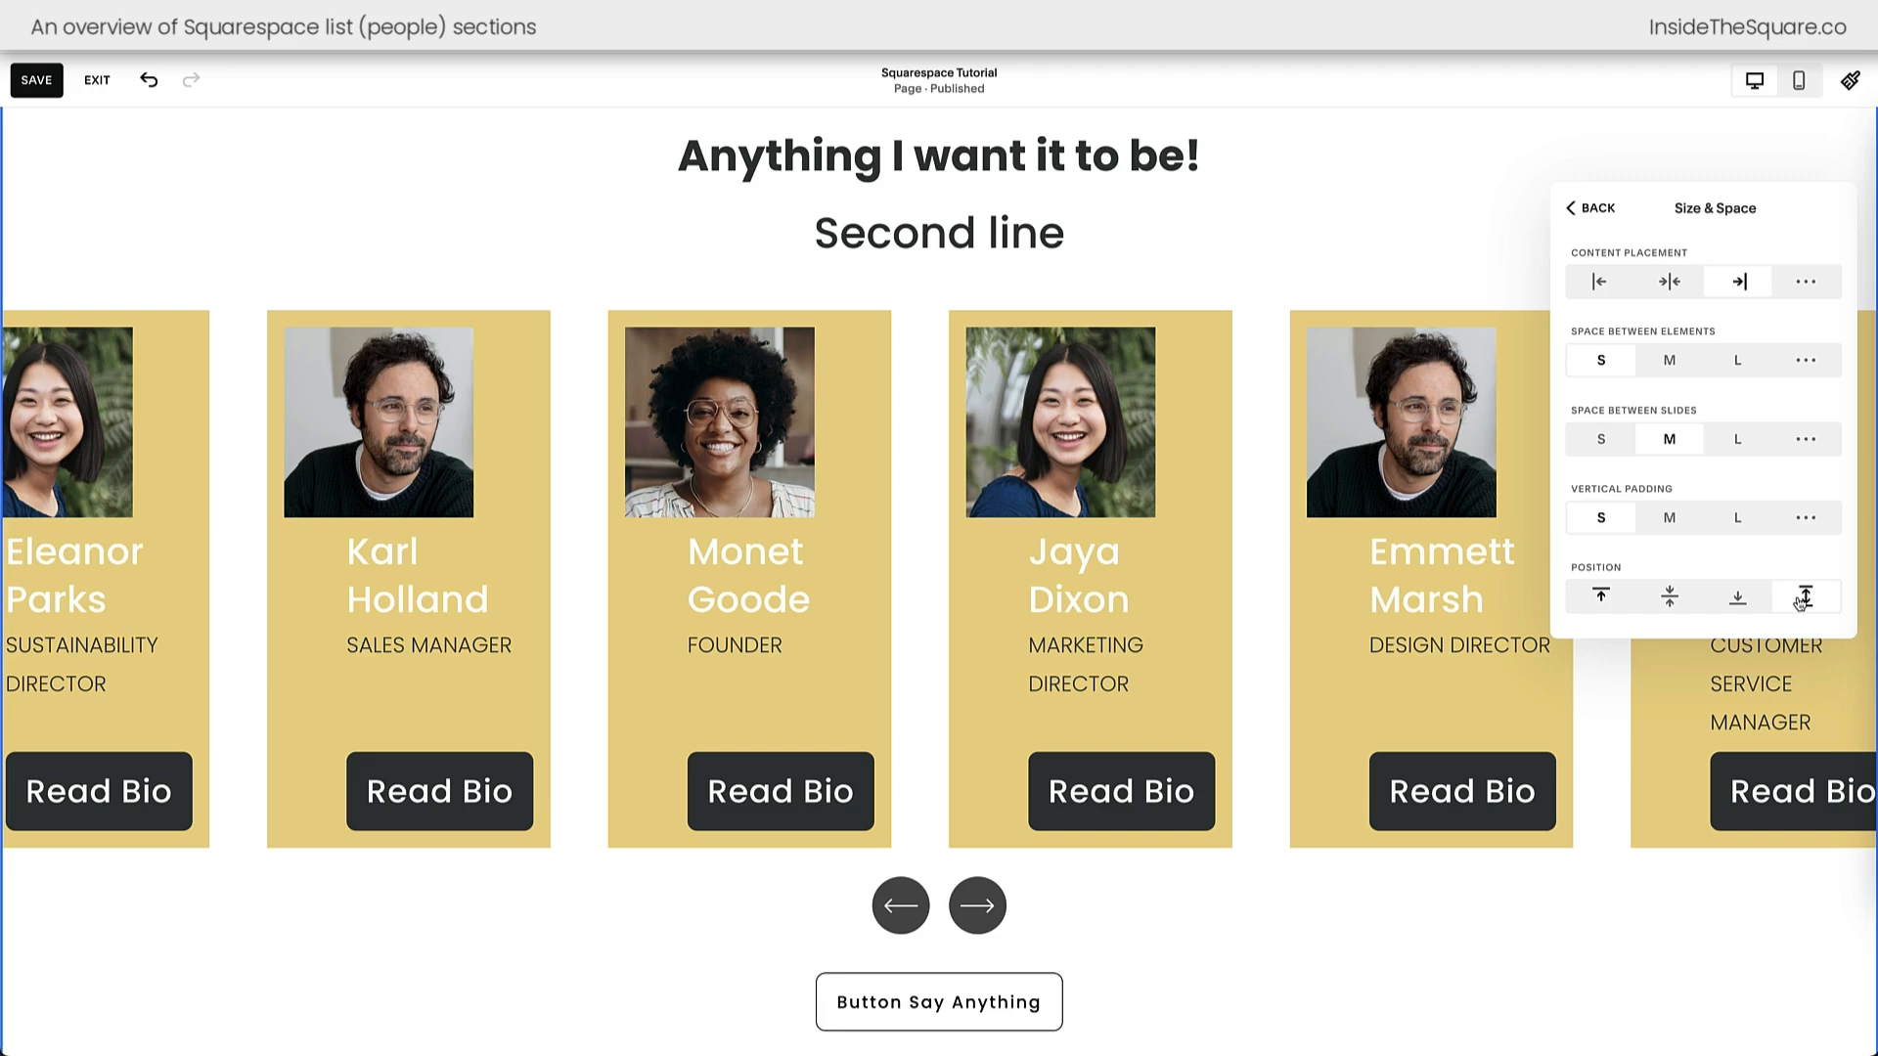
{"action": "left_click", "coordinate": [1584, 207]}
{"action": "left_click", "coordinate": [1751, 309]}
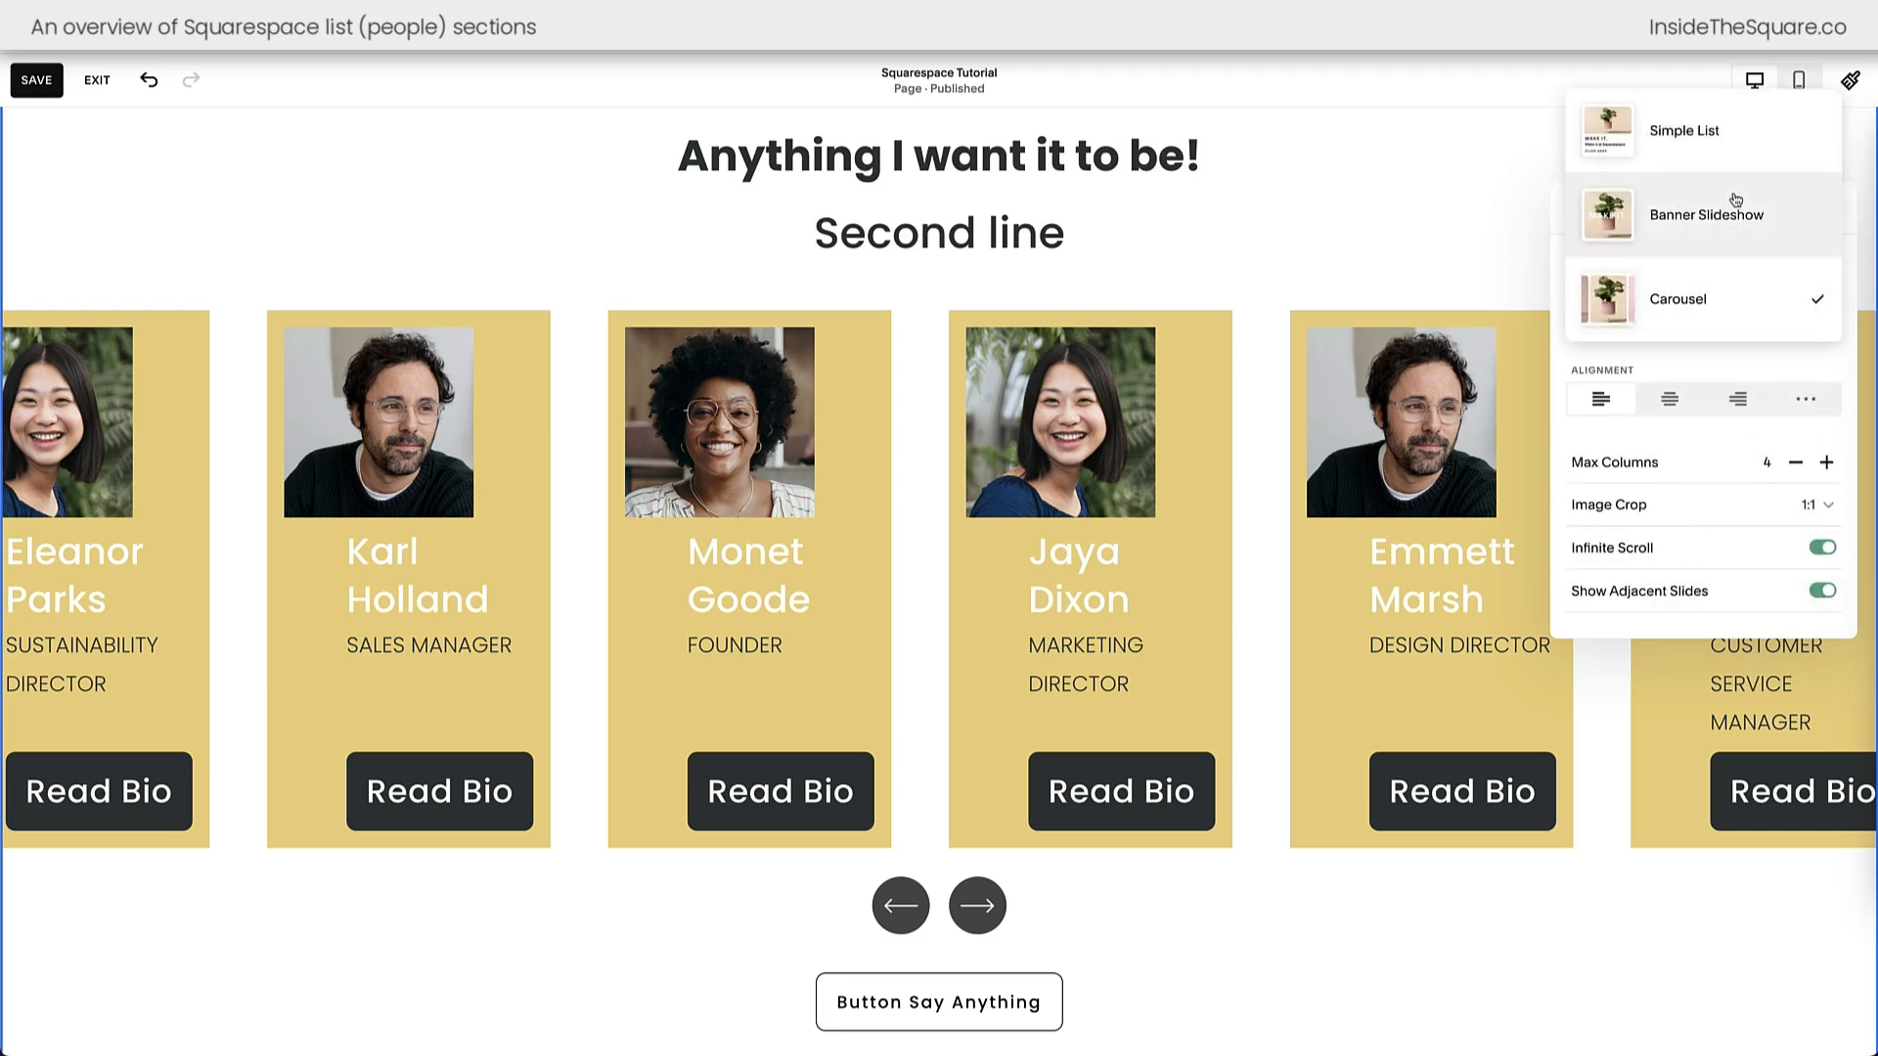
{"action": "left_click", "coordinate": [1726, 225]}
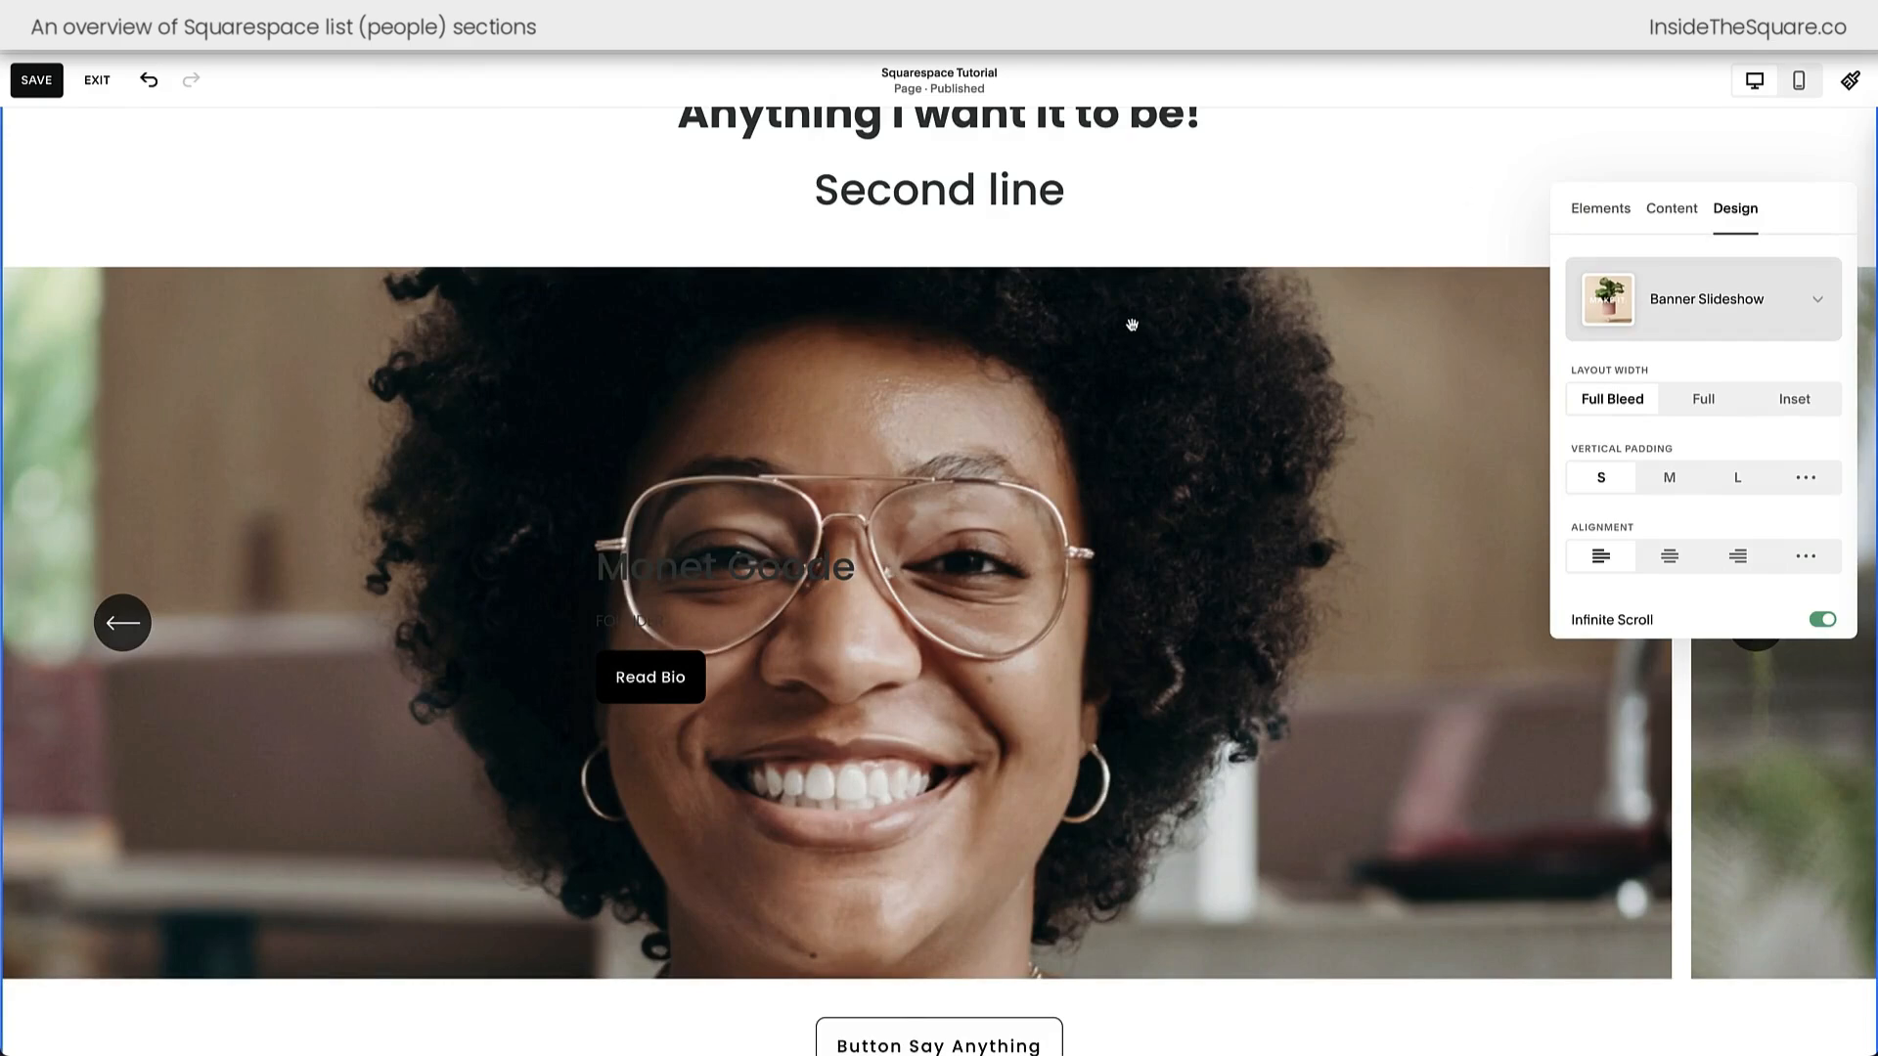
{"action": "scroll", "coordinate": [1364, 571], "scroll_direction": "down", "scroll_amount": 1}
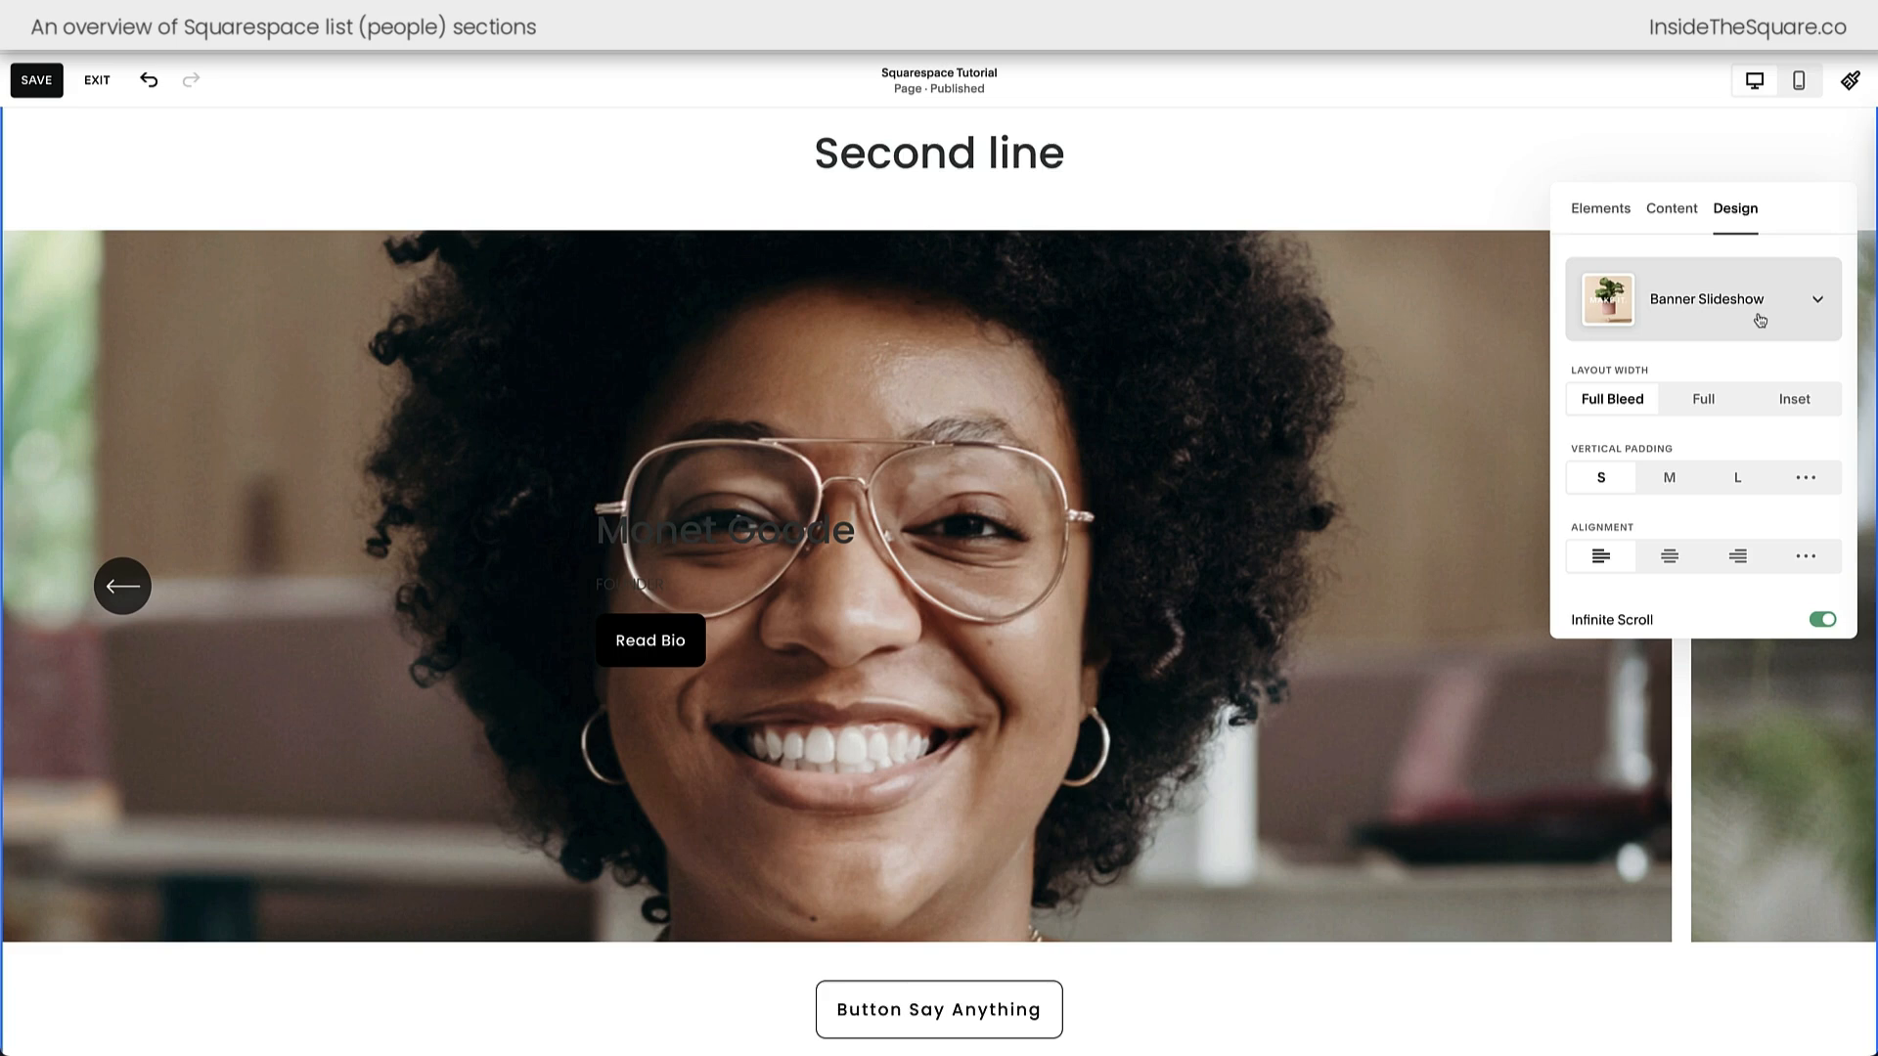
- Try the Full layout width and set it to Inset, and return the vertical padding to S after comparing M and L
{"action": "left_click", "coordinate": [1708, 403]}
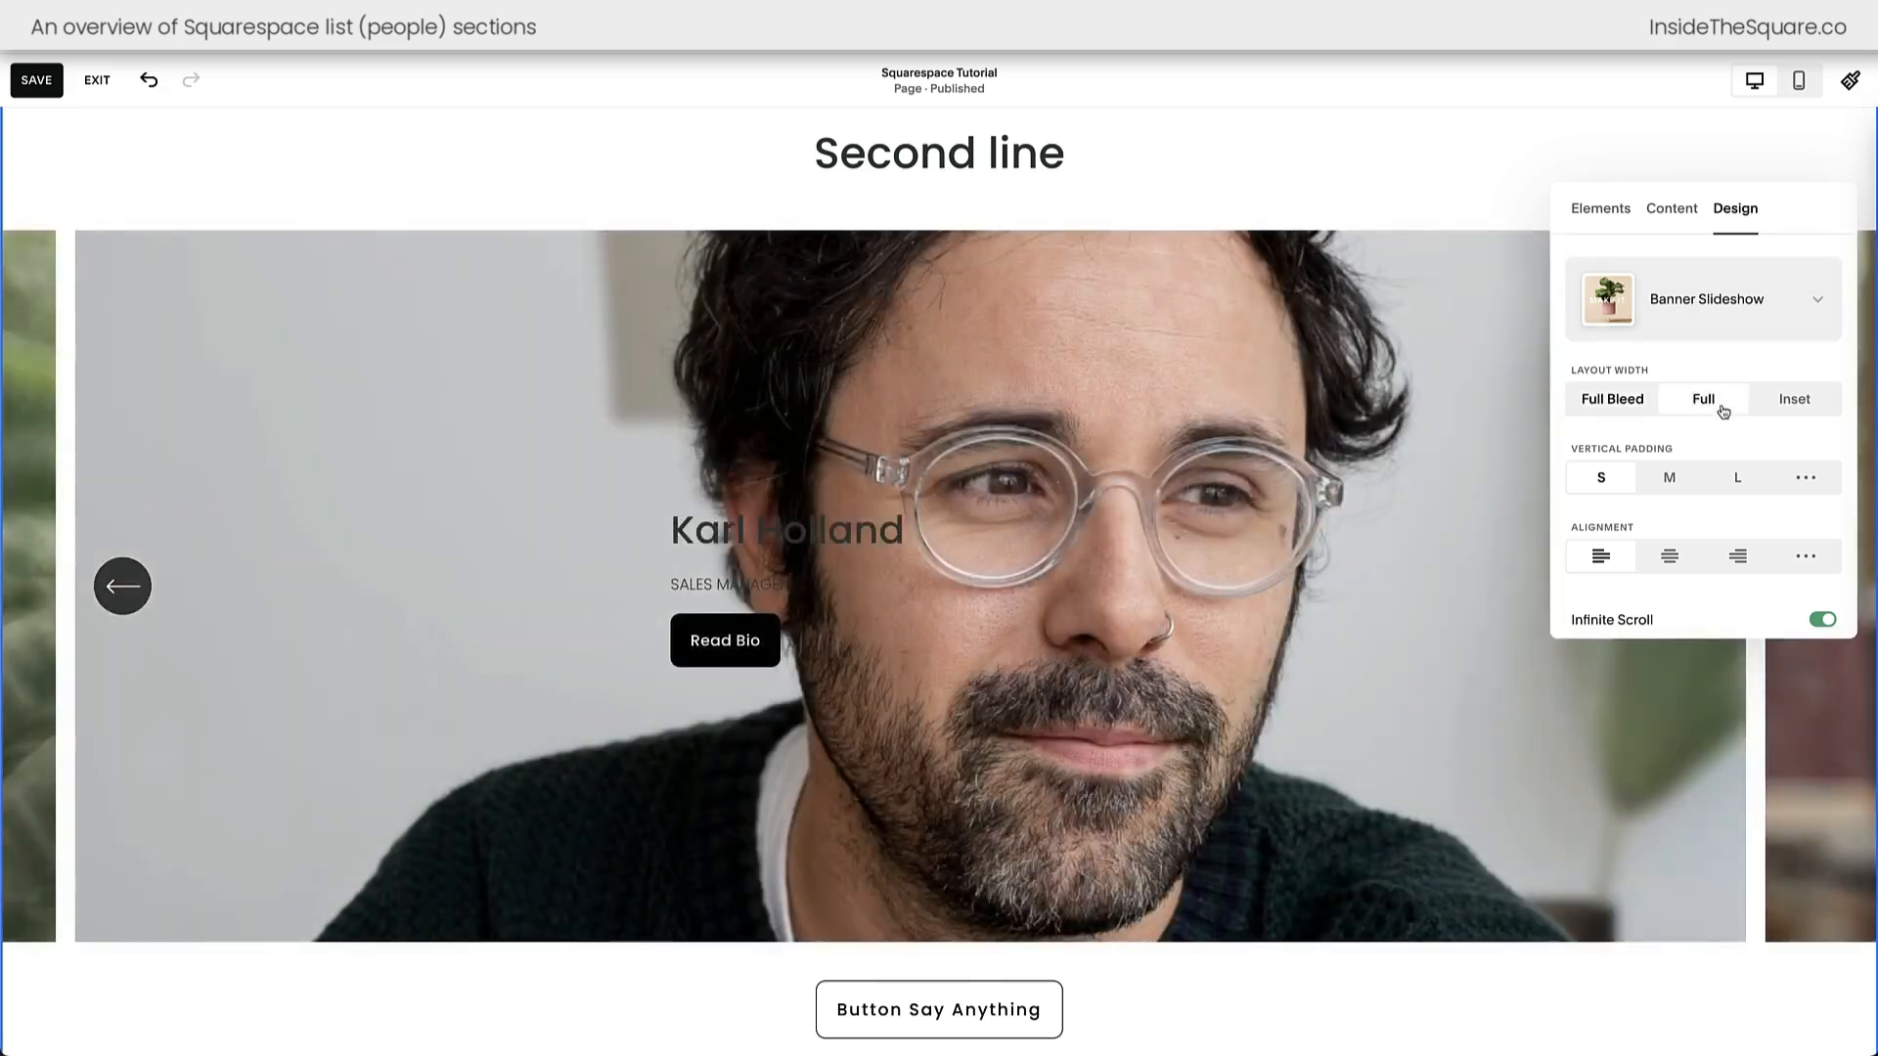
{"action": "left_click", "coordinate": [1779, 407]}
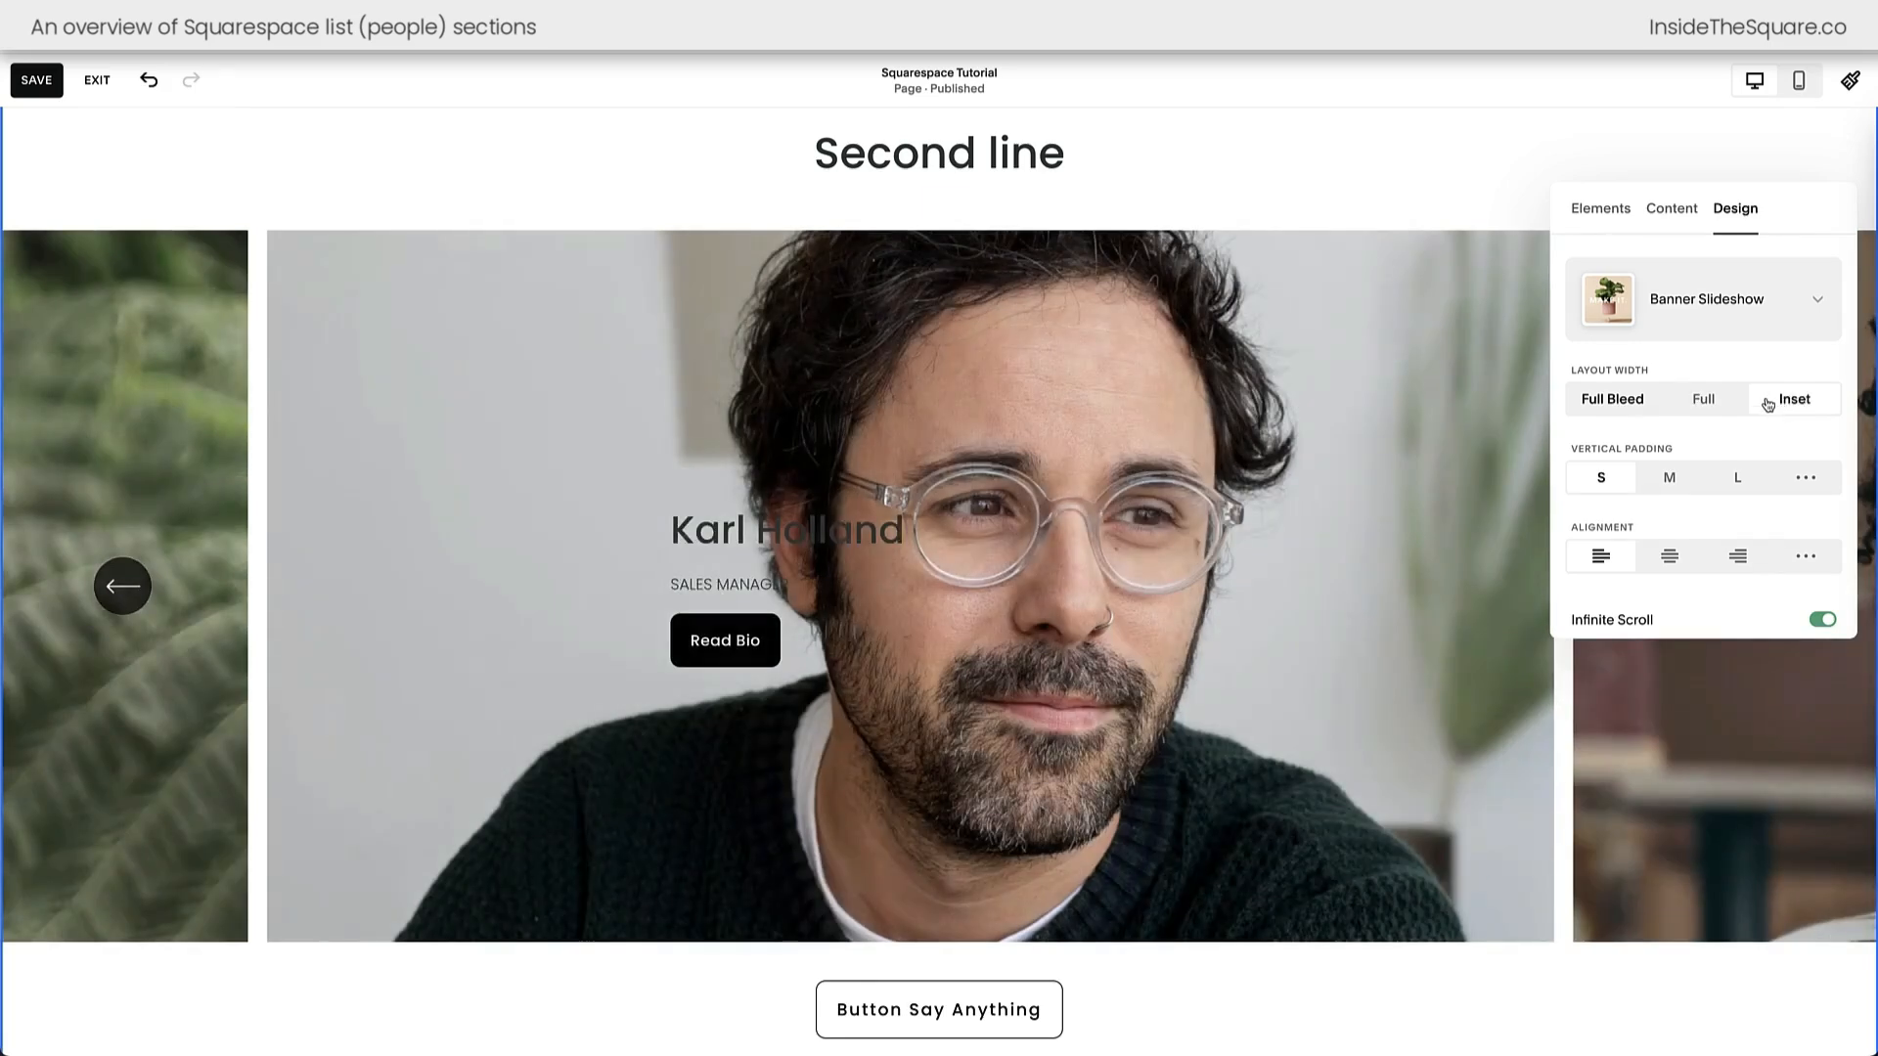
{"action": "left_click", "coordinate": [1669, 478]}
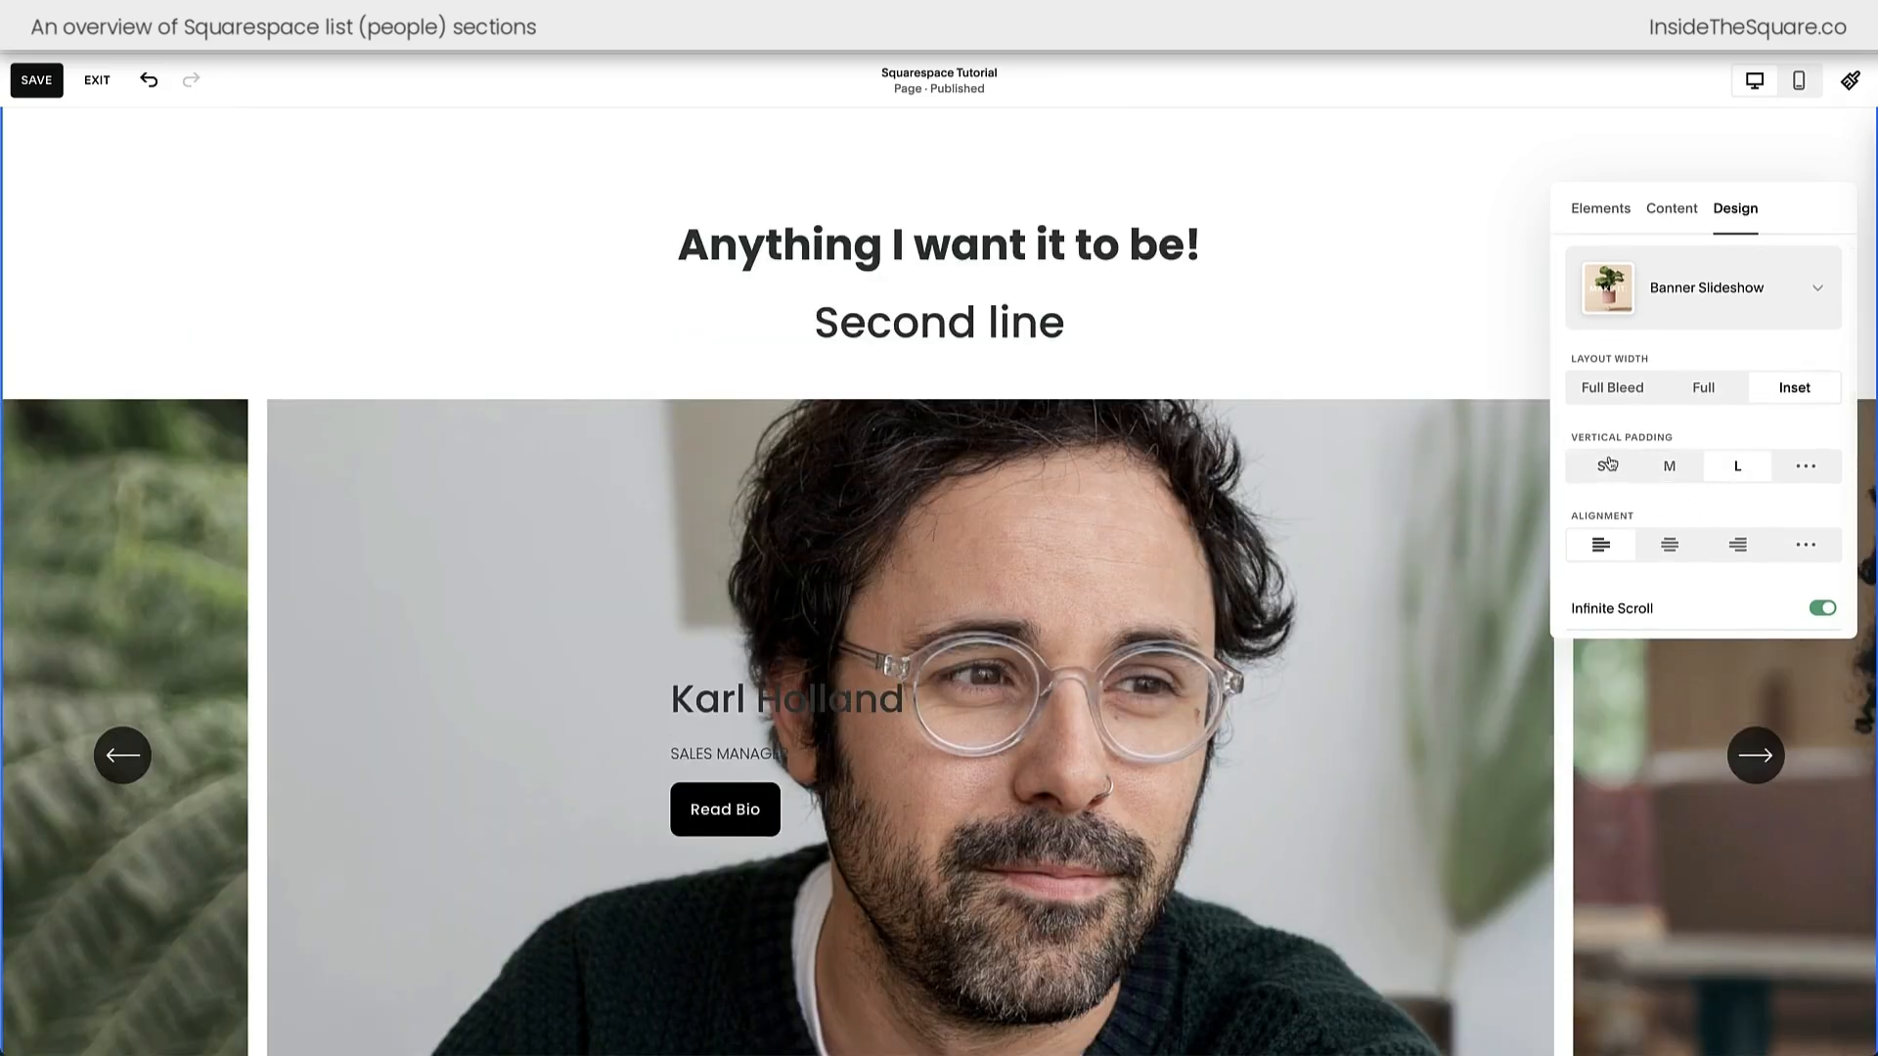
{"action": "left_click", "coordinate": [1745, 468]}
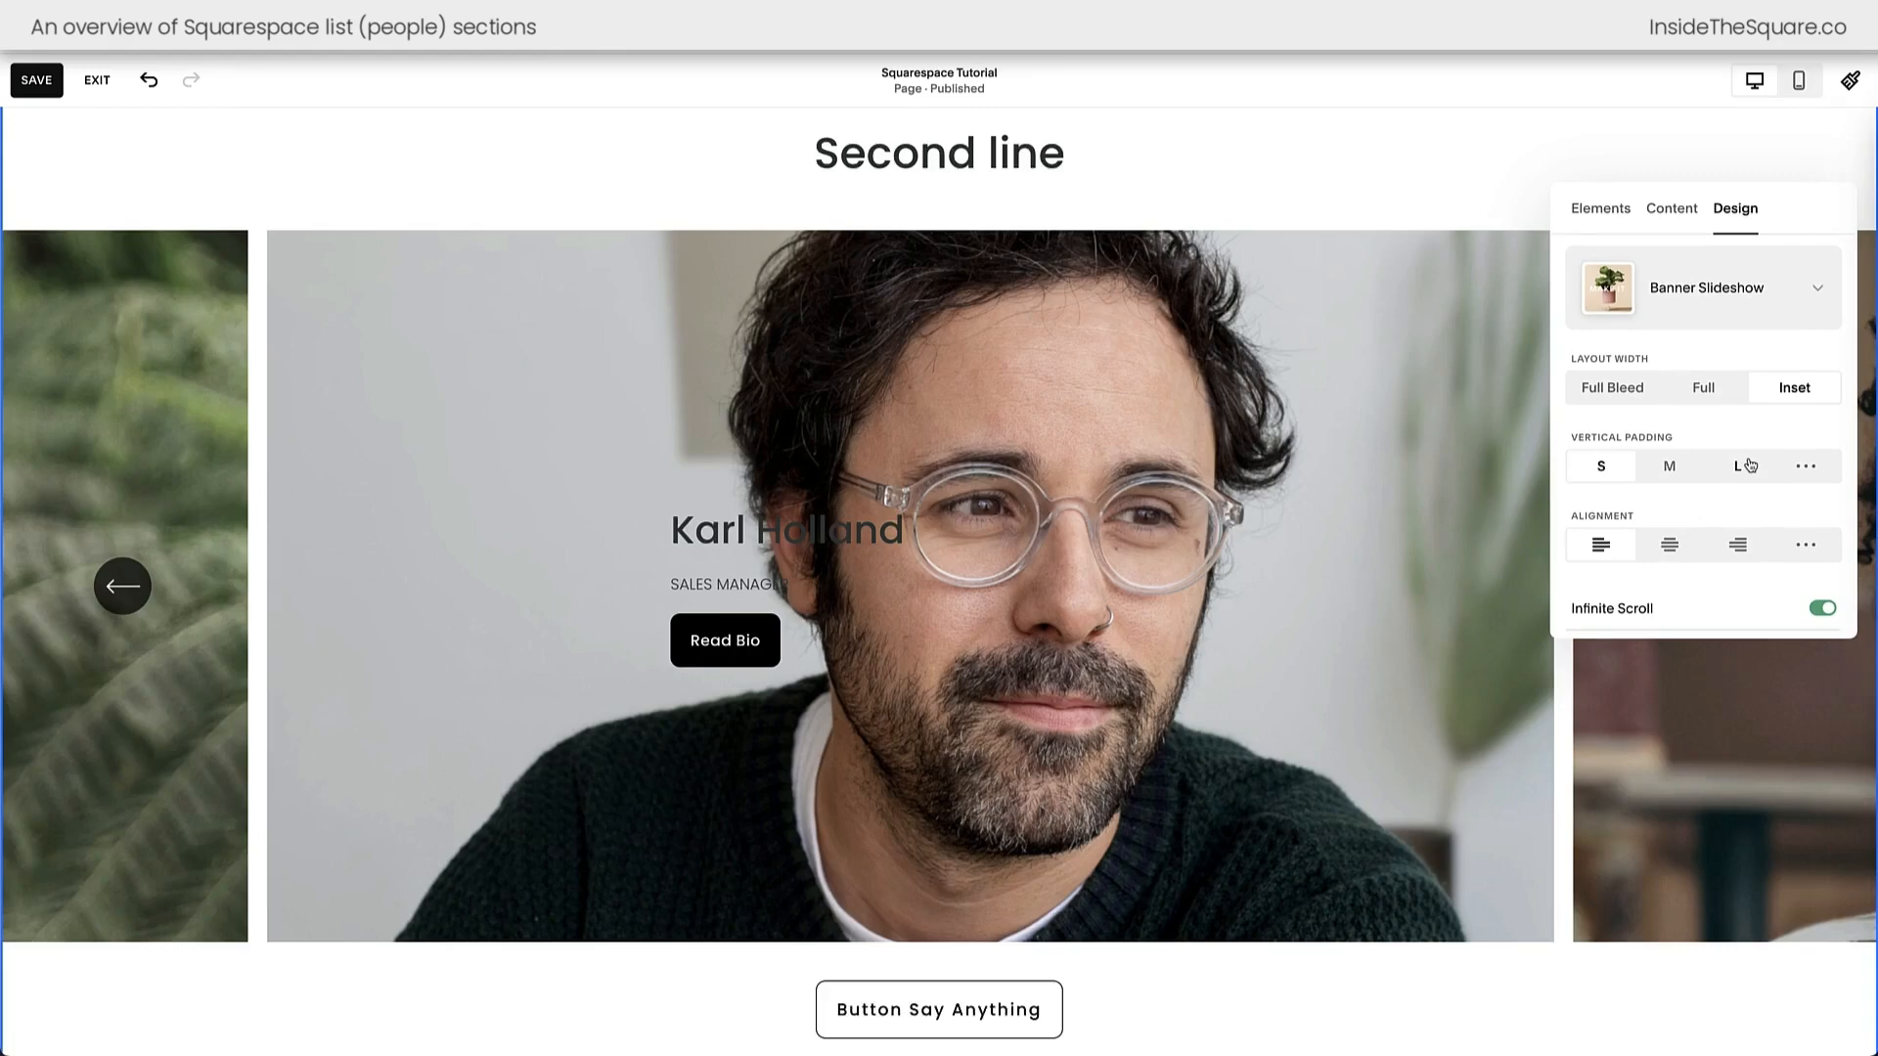
- Compare the center and right alignments for the slide content, and return the alignment to left
{"action": "scroll", "coordinate": [1750, 467], "scroll_direction": "down", "scroll_amount": 2}
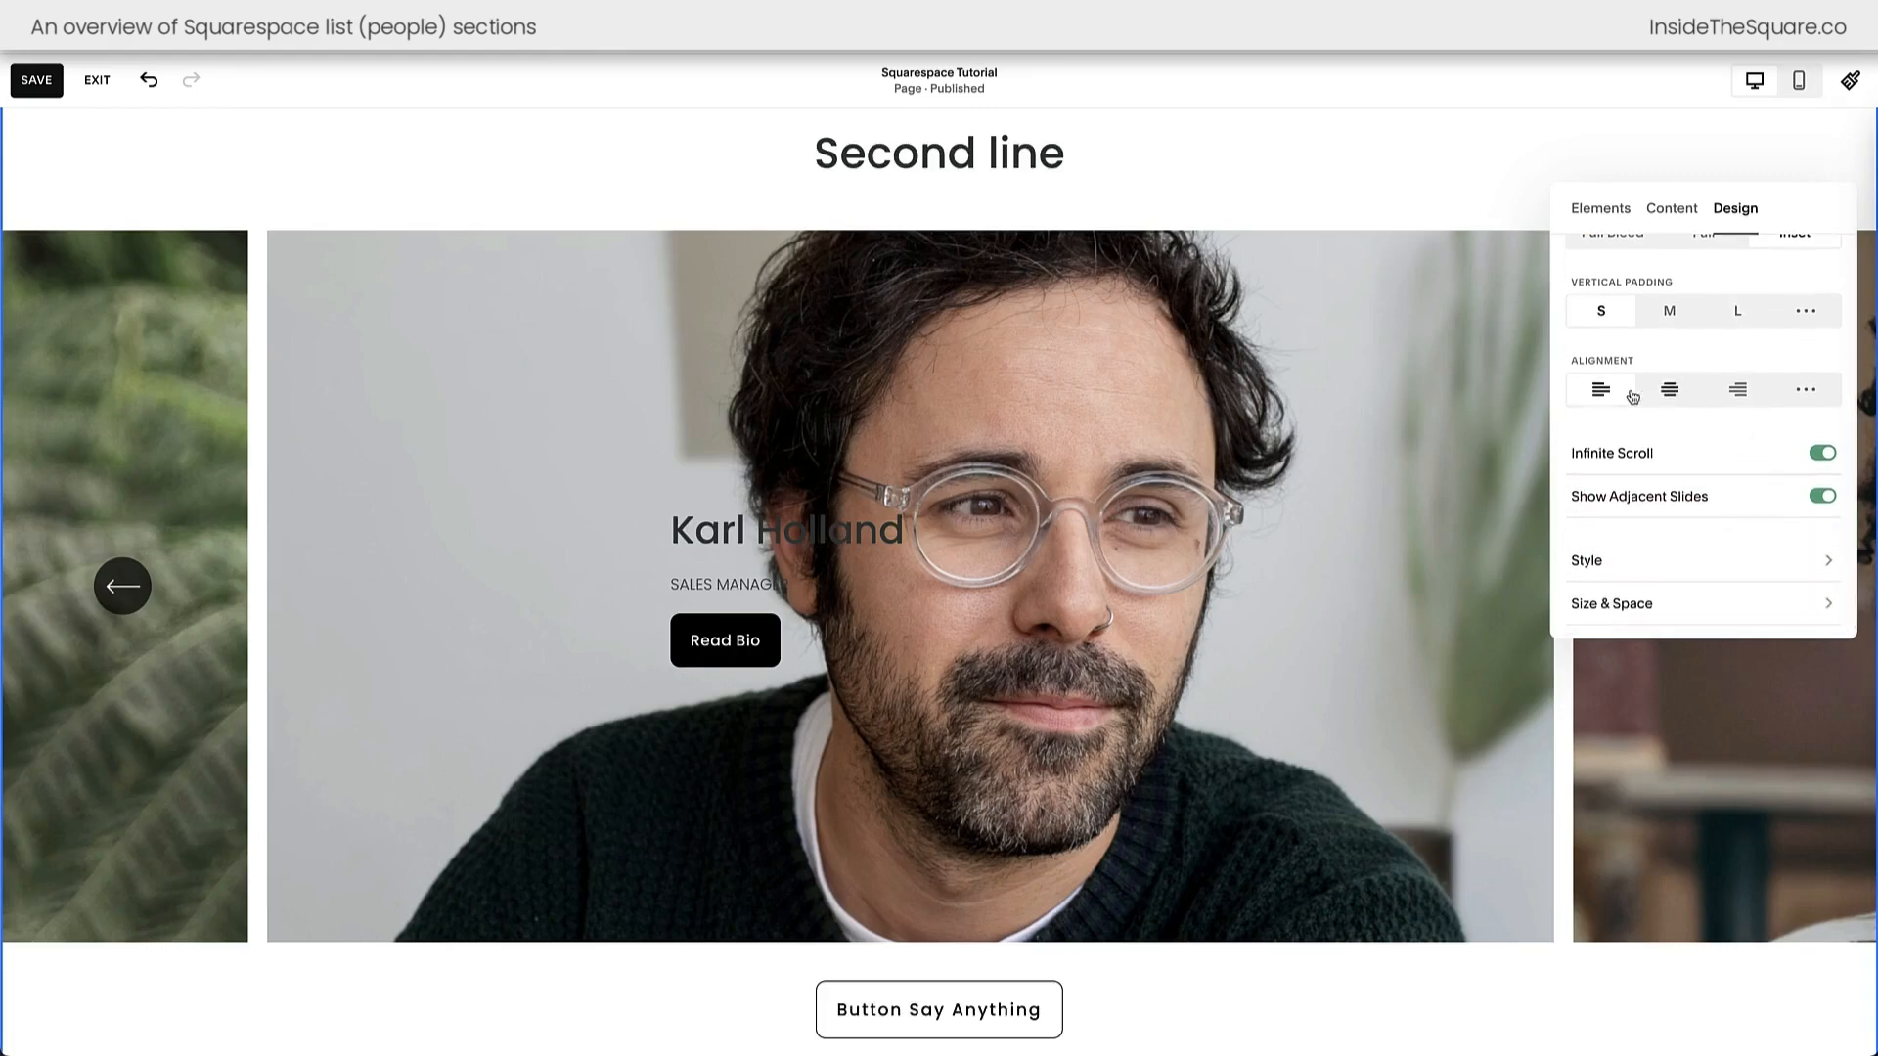
{"action": "left_click", "coordinate": [1669, 391]}
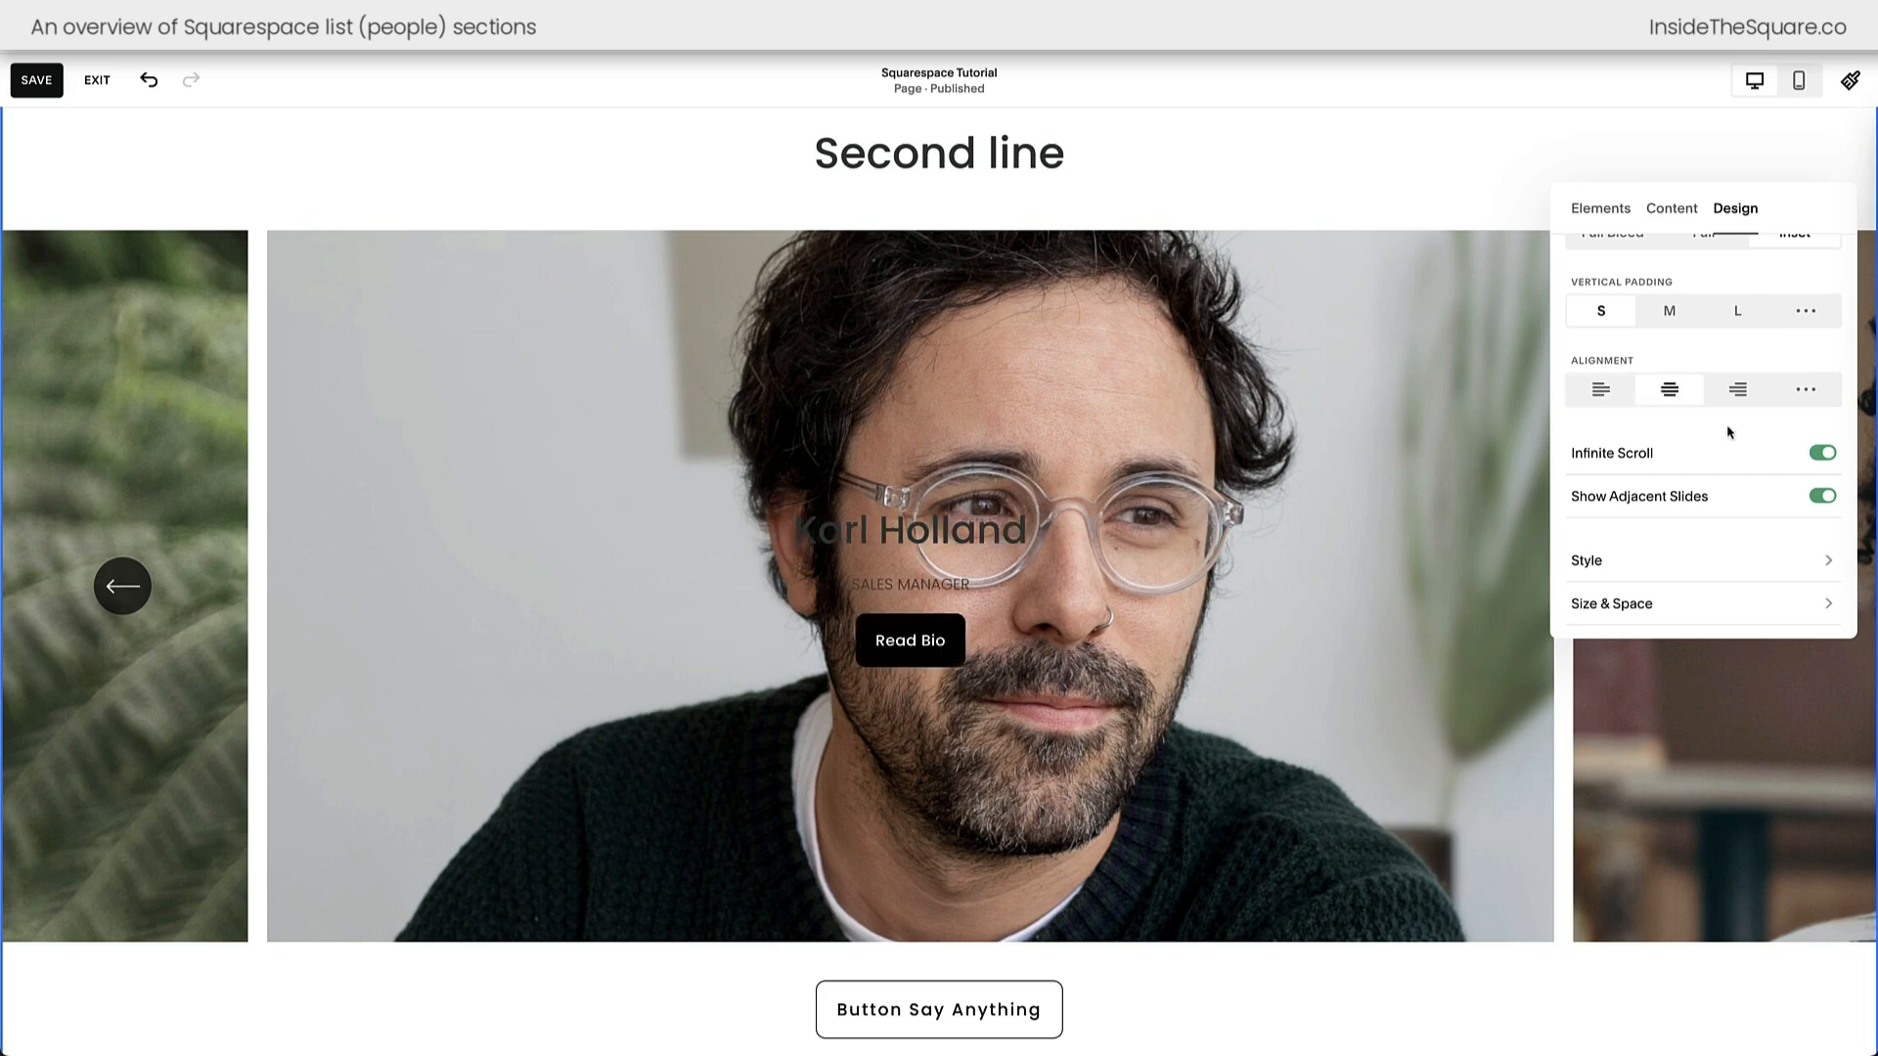
{"action": "left_click", "coordinate": [1736, 396]}
{"action": "left_click", "coordinate": [1600, 391]}
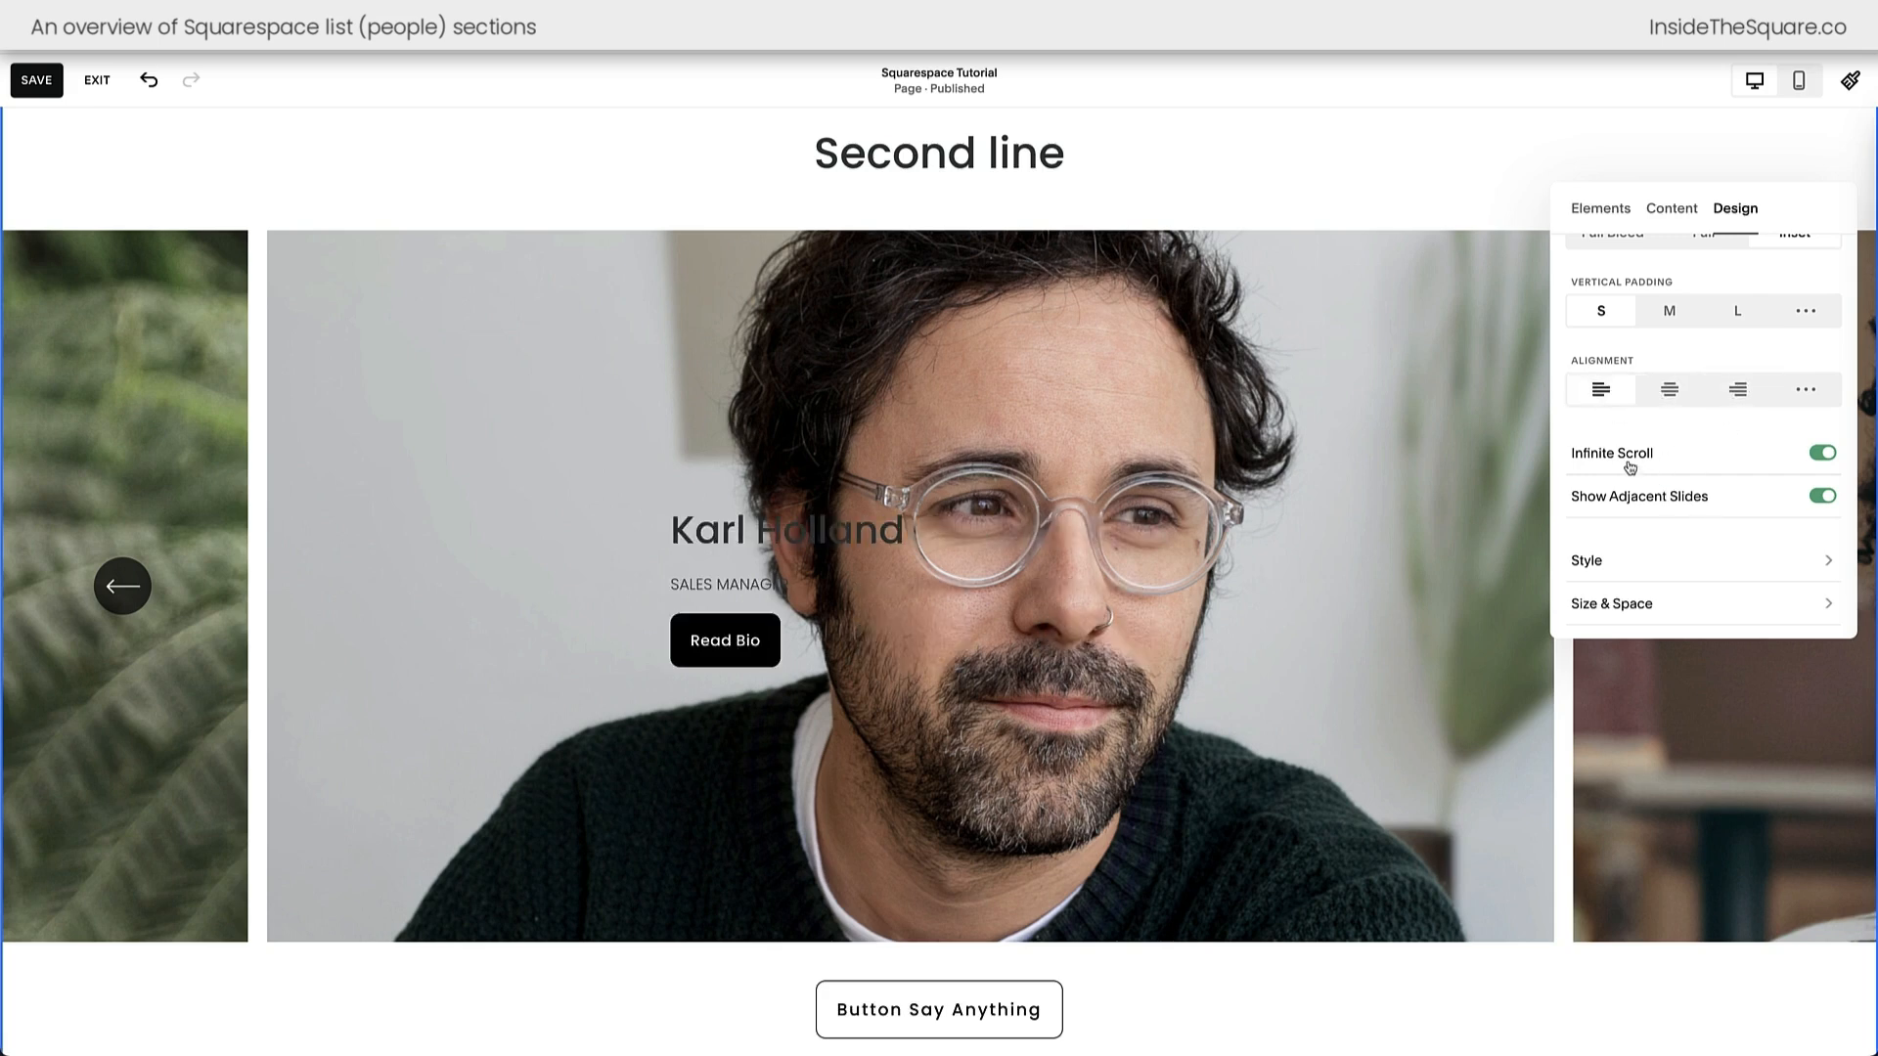
{"action": "scroll", "coordinate": [1768, 461], "scroll_direction": "down", "scroll_amount": 1}
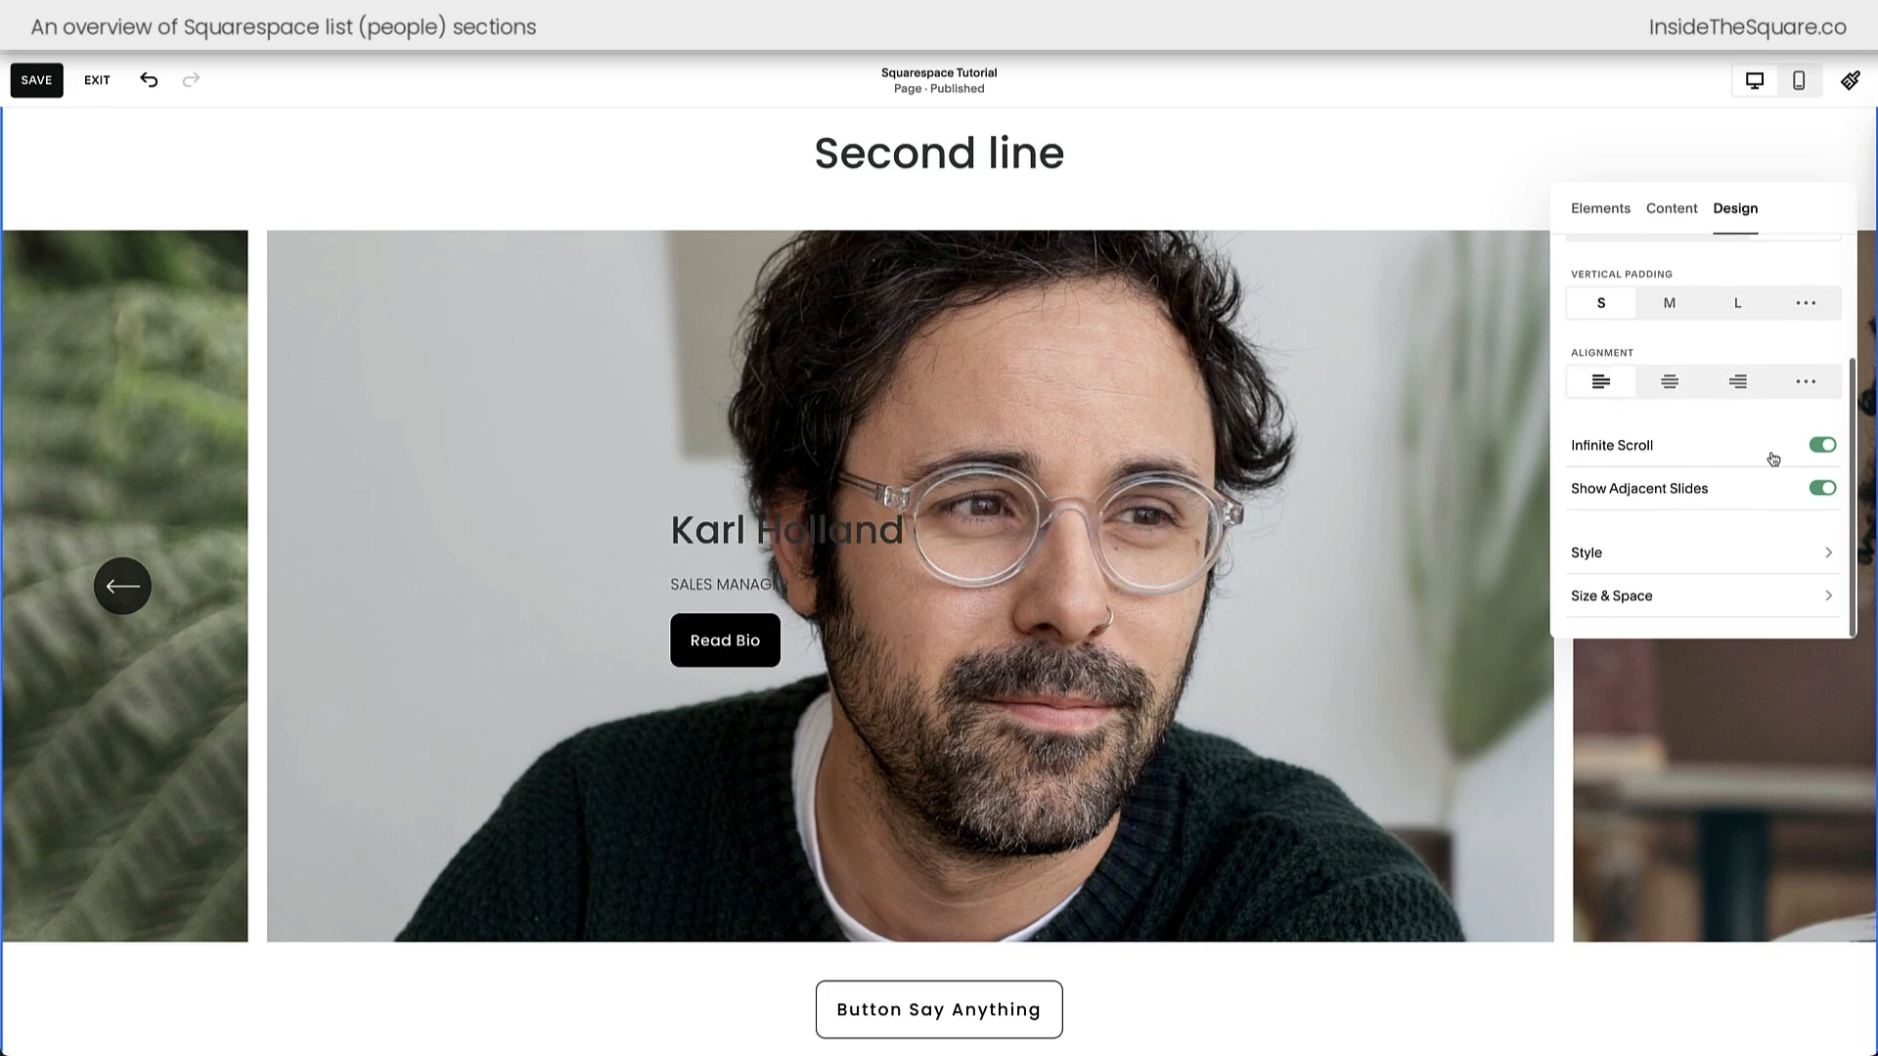
- Enable the card in the slideshow's style settings and review its padding and navigation options
{"action": "left_click", "coordinate": [1658, 572]}
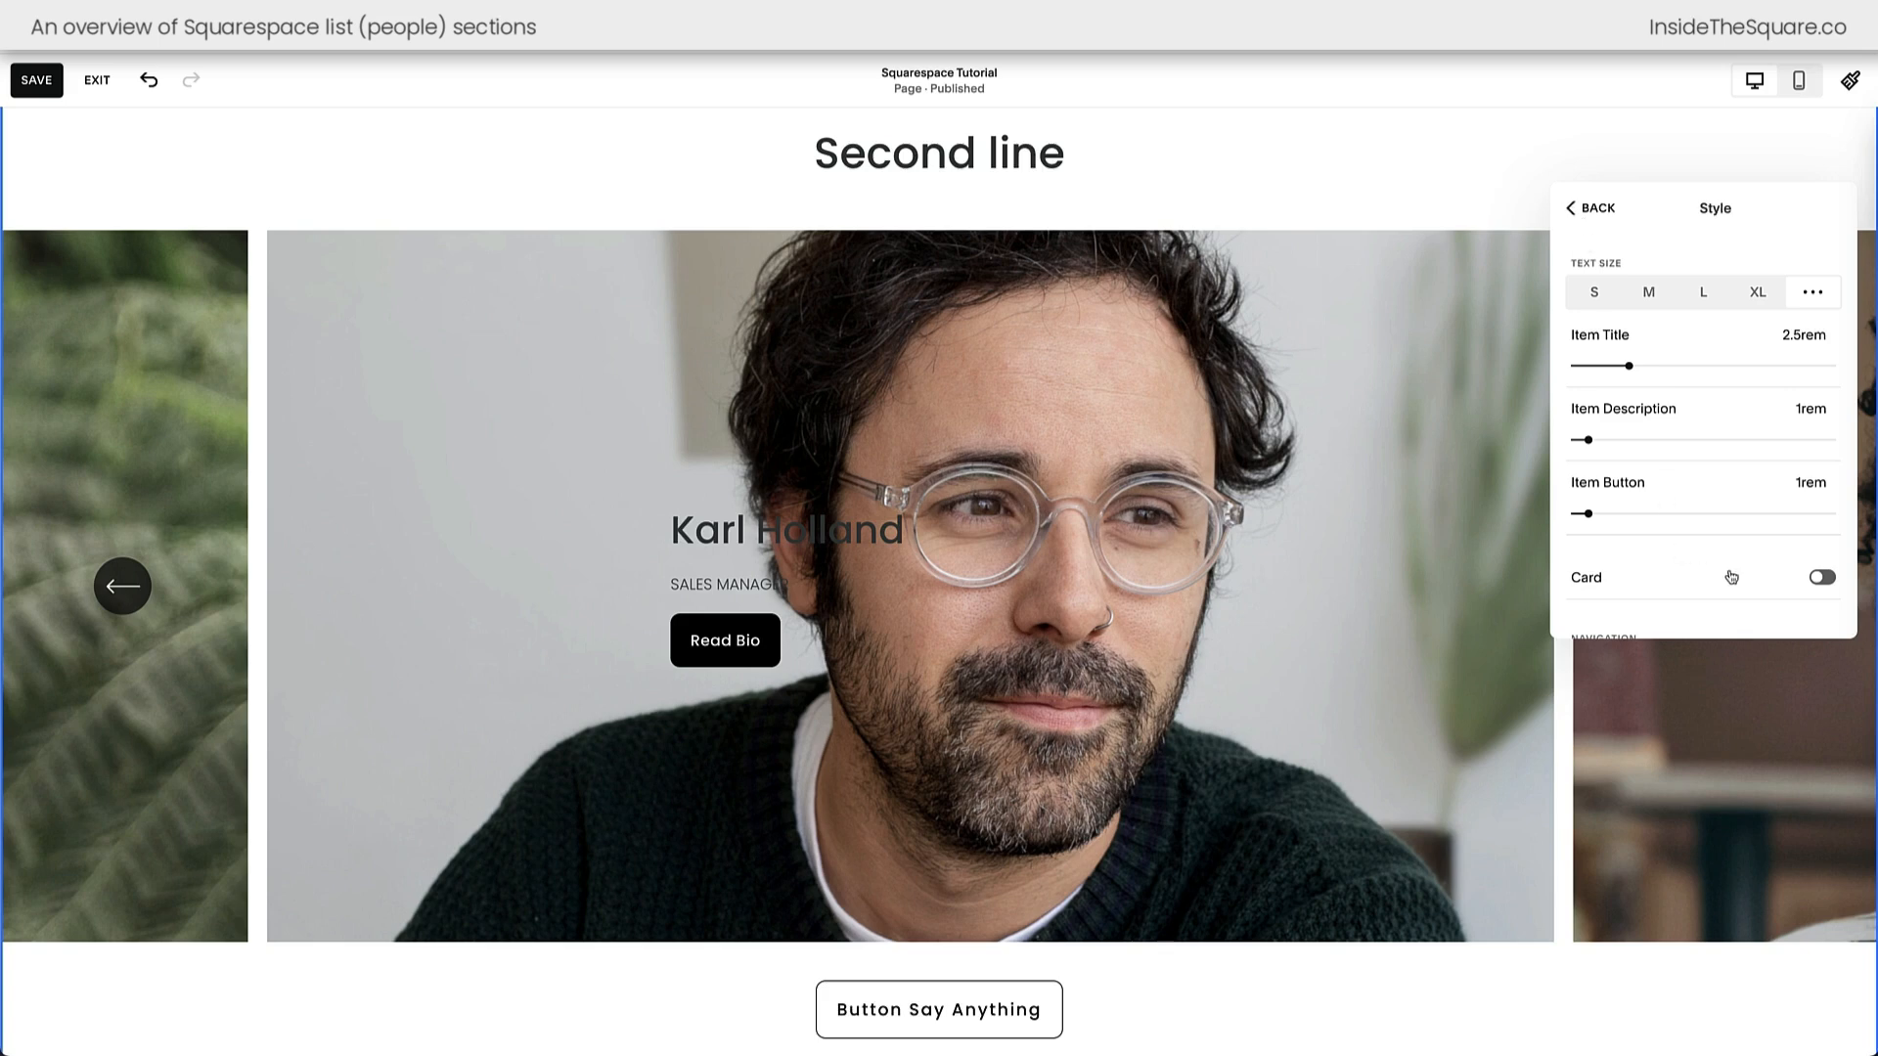
{"action": "scroll", "coordinate": [1664, 575], "scroll_direction": "down", "scroll_amount": 2}
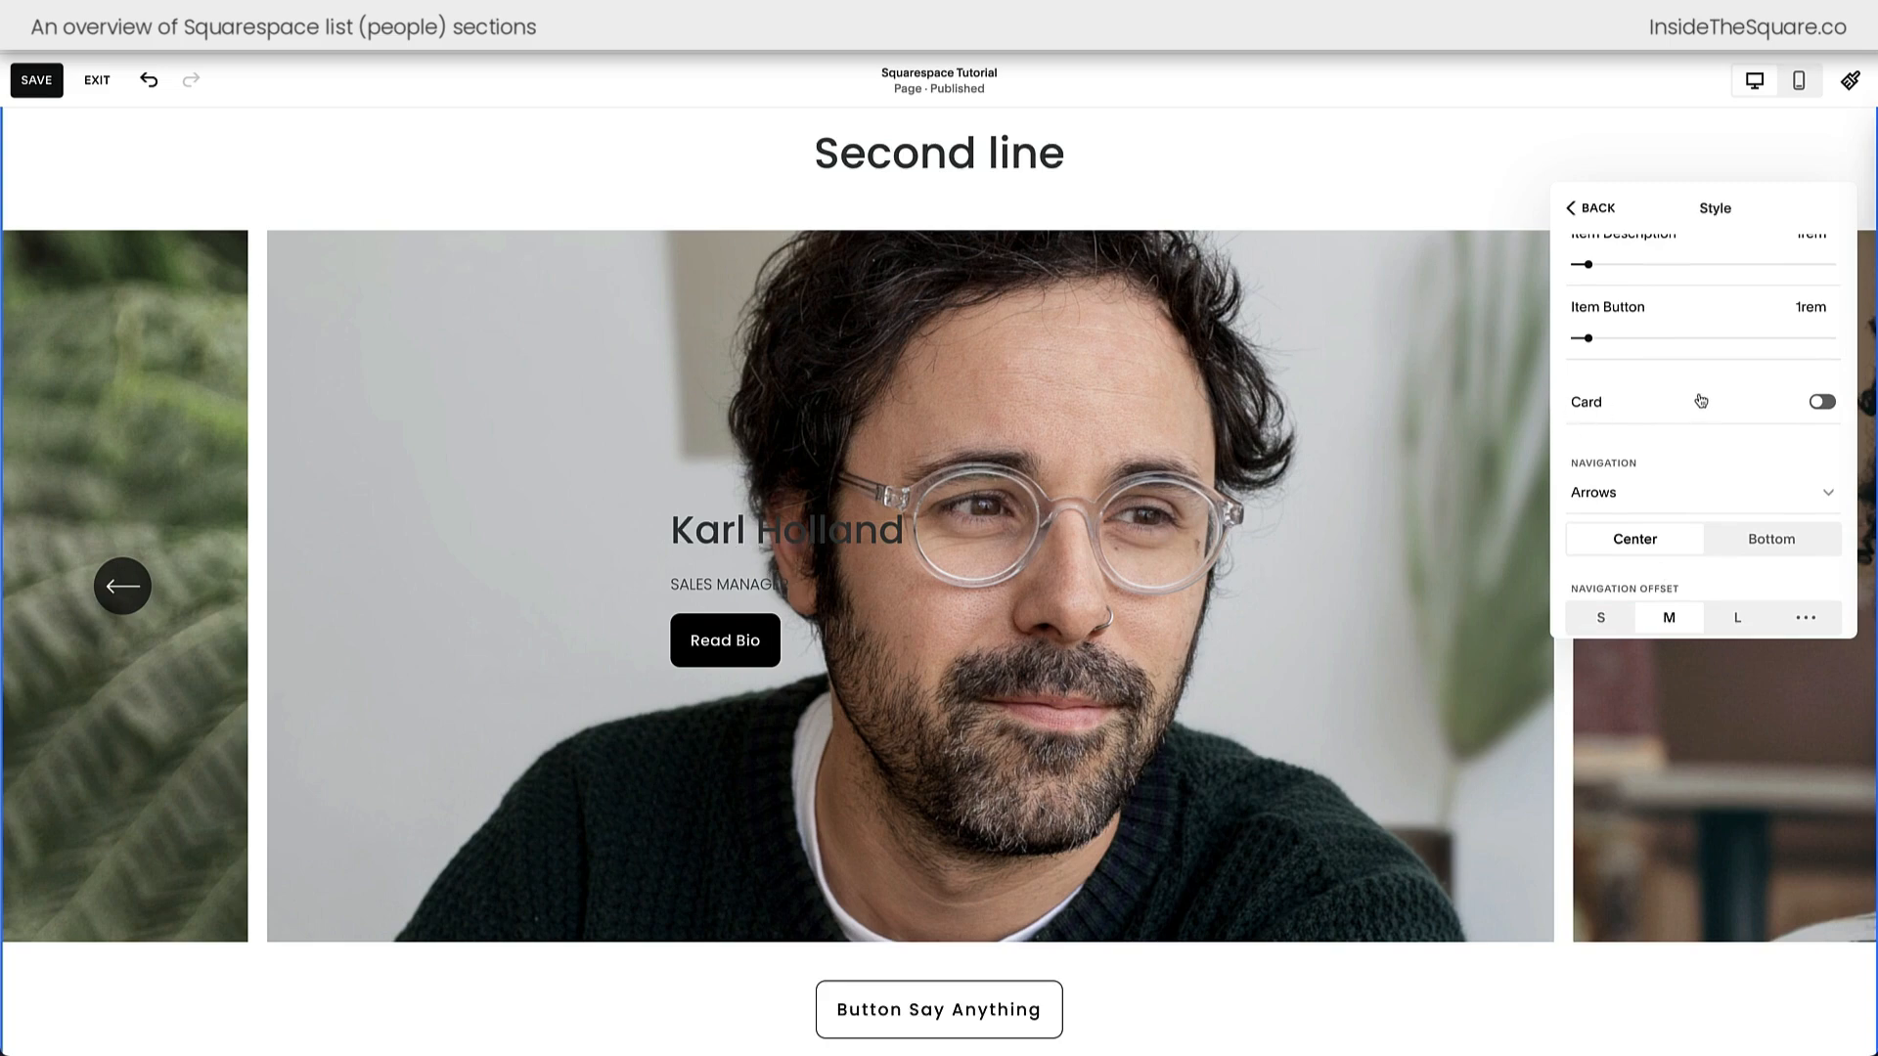
{"action": "left_click", "coordinate": [1781, 410]}
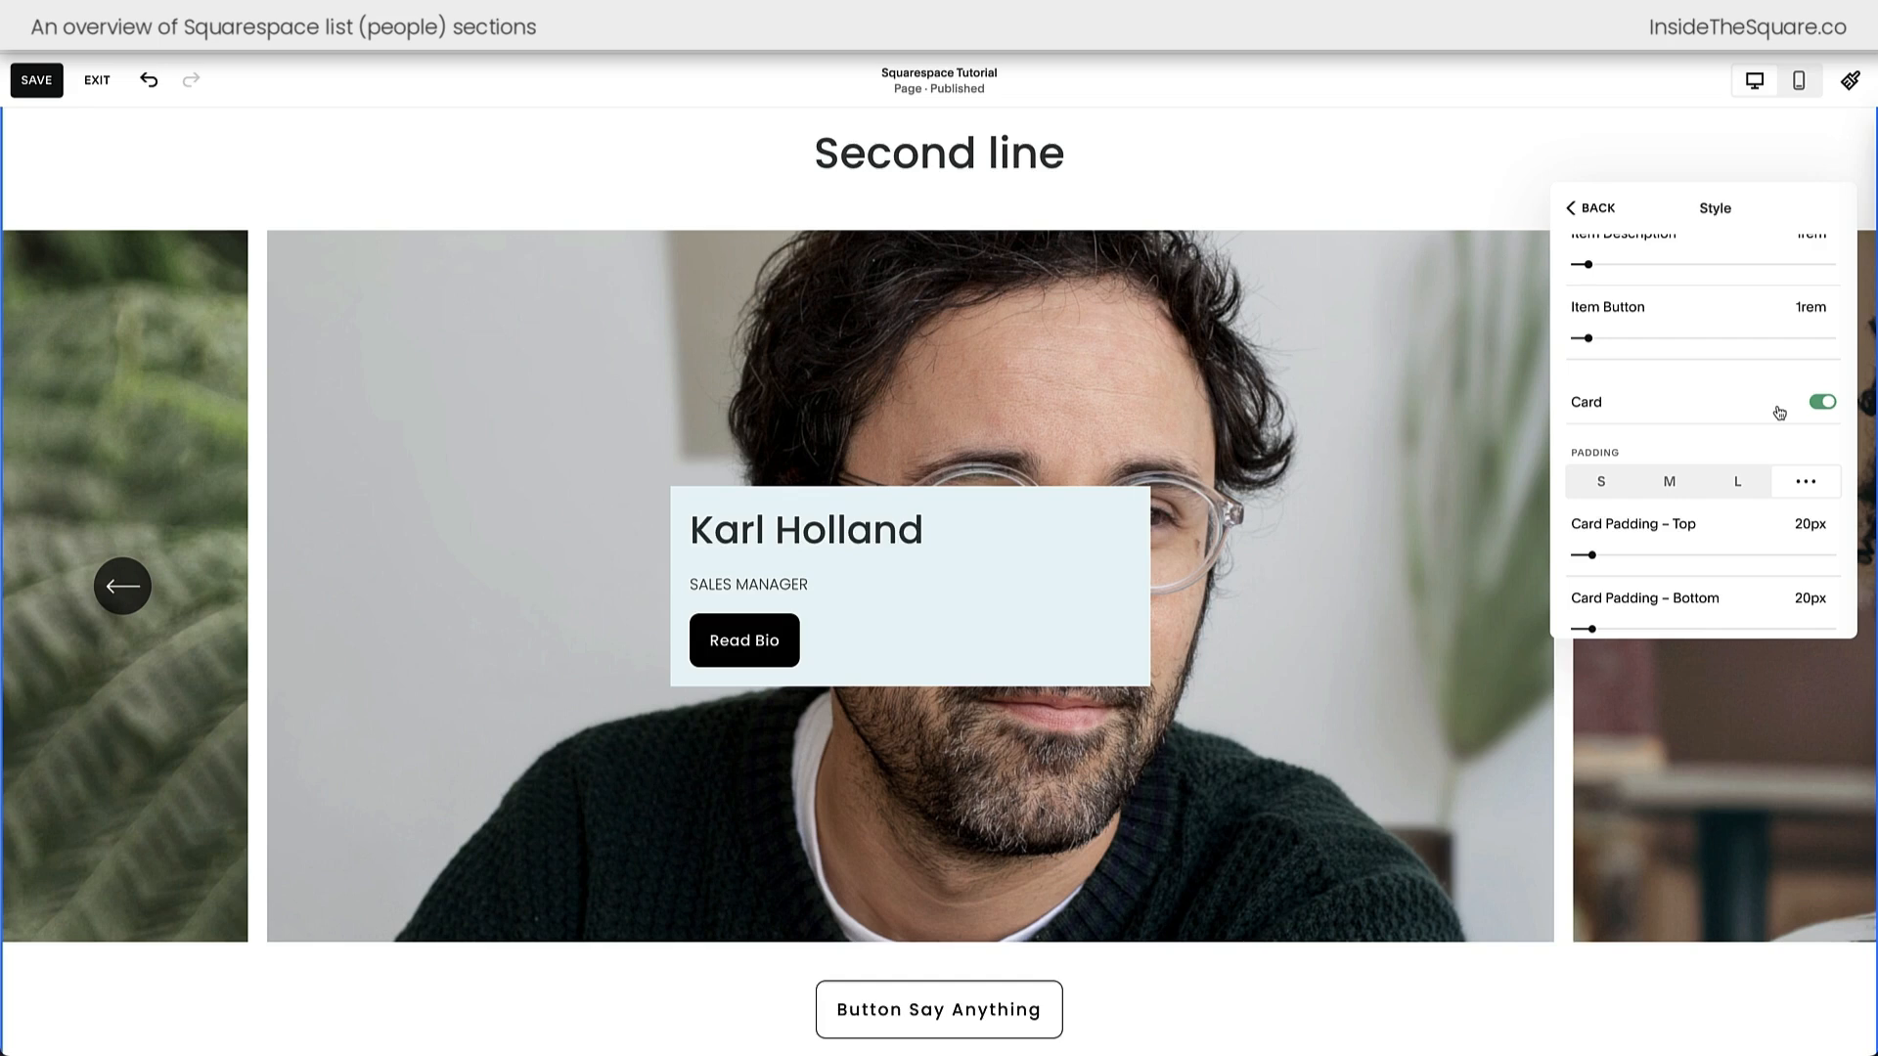
{"action": "scroll", "coordinate": [1714, 424], "scroll_direction": "up", "scroll_amount": 1}
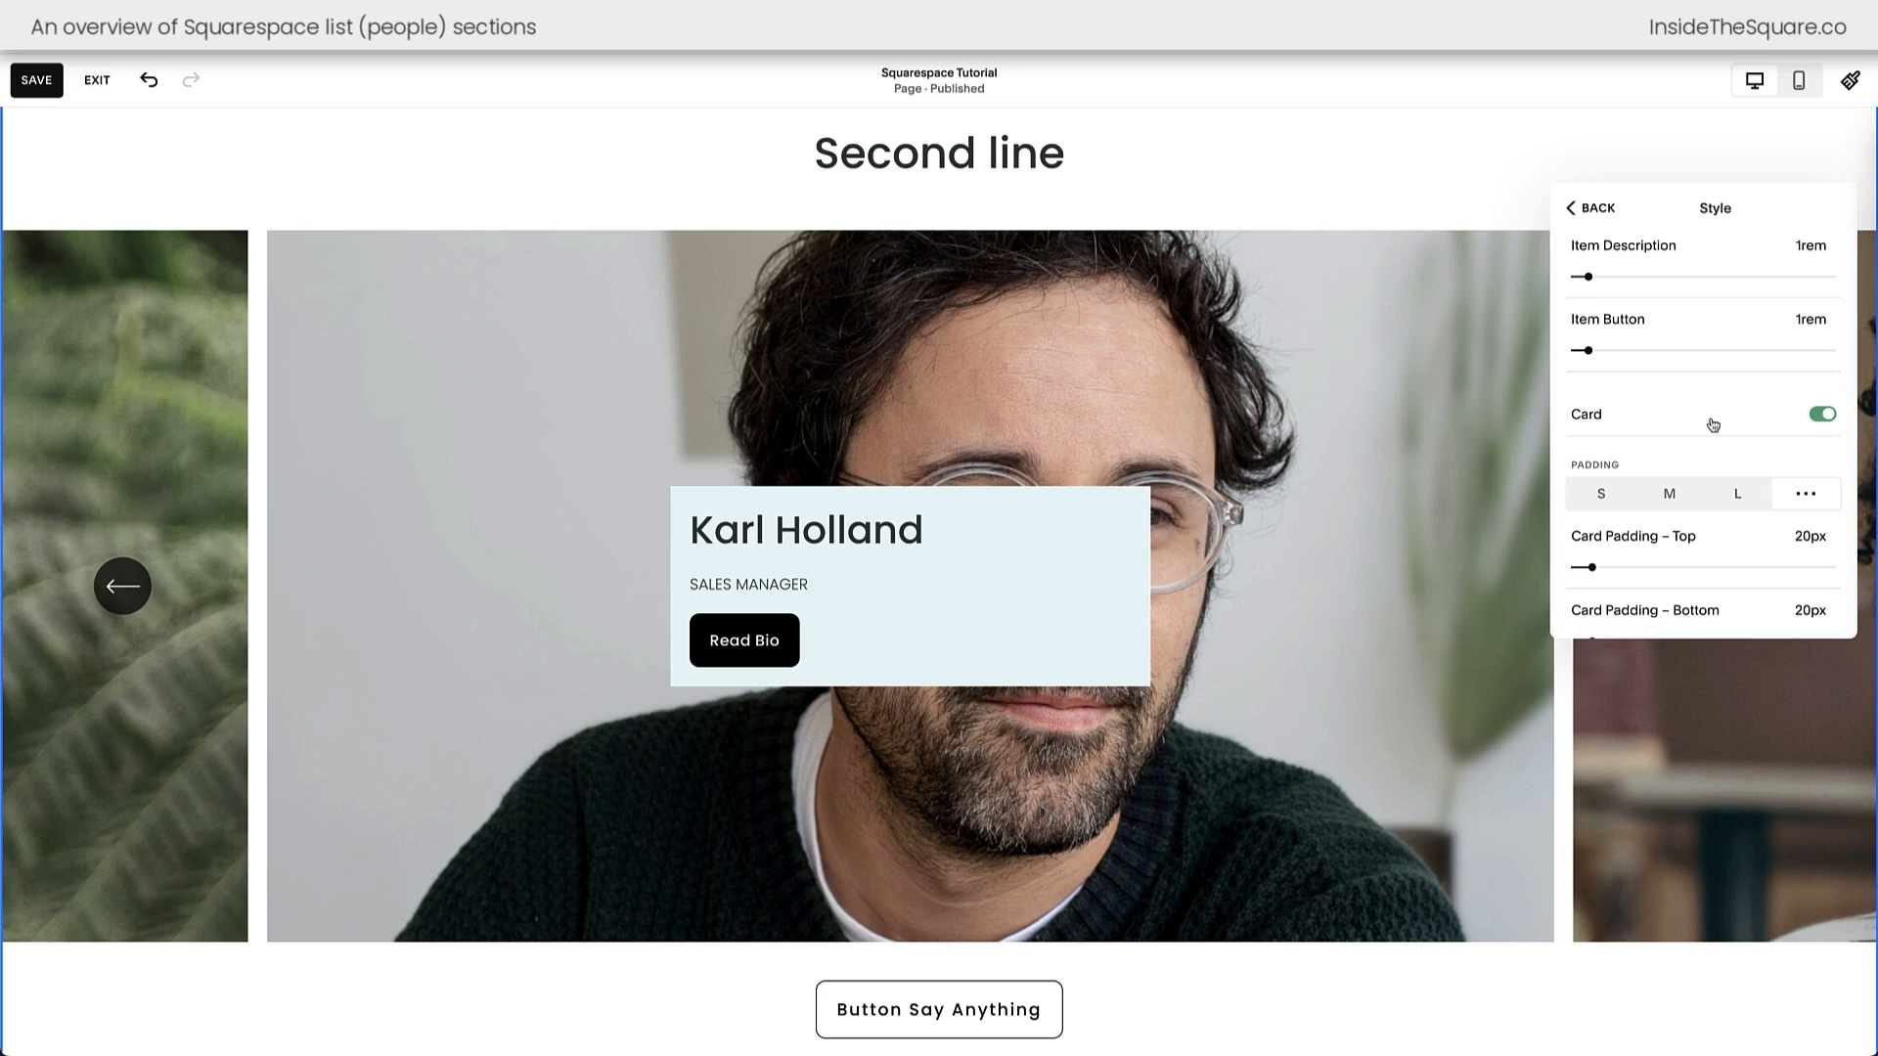
{"action": "scroll", "coordinate": [1714, 421], "scroll_direction": "down", "scroll_amount": 5}
{"action": "scroll", "coordinate": [1707, 406], "scroll_direction": "up", "scroll_amount": 2}
{"action": "scroll", "coordinate": [1705, 401], "scroll_direction": "down", "scroll_amount": 3}
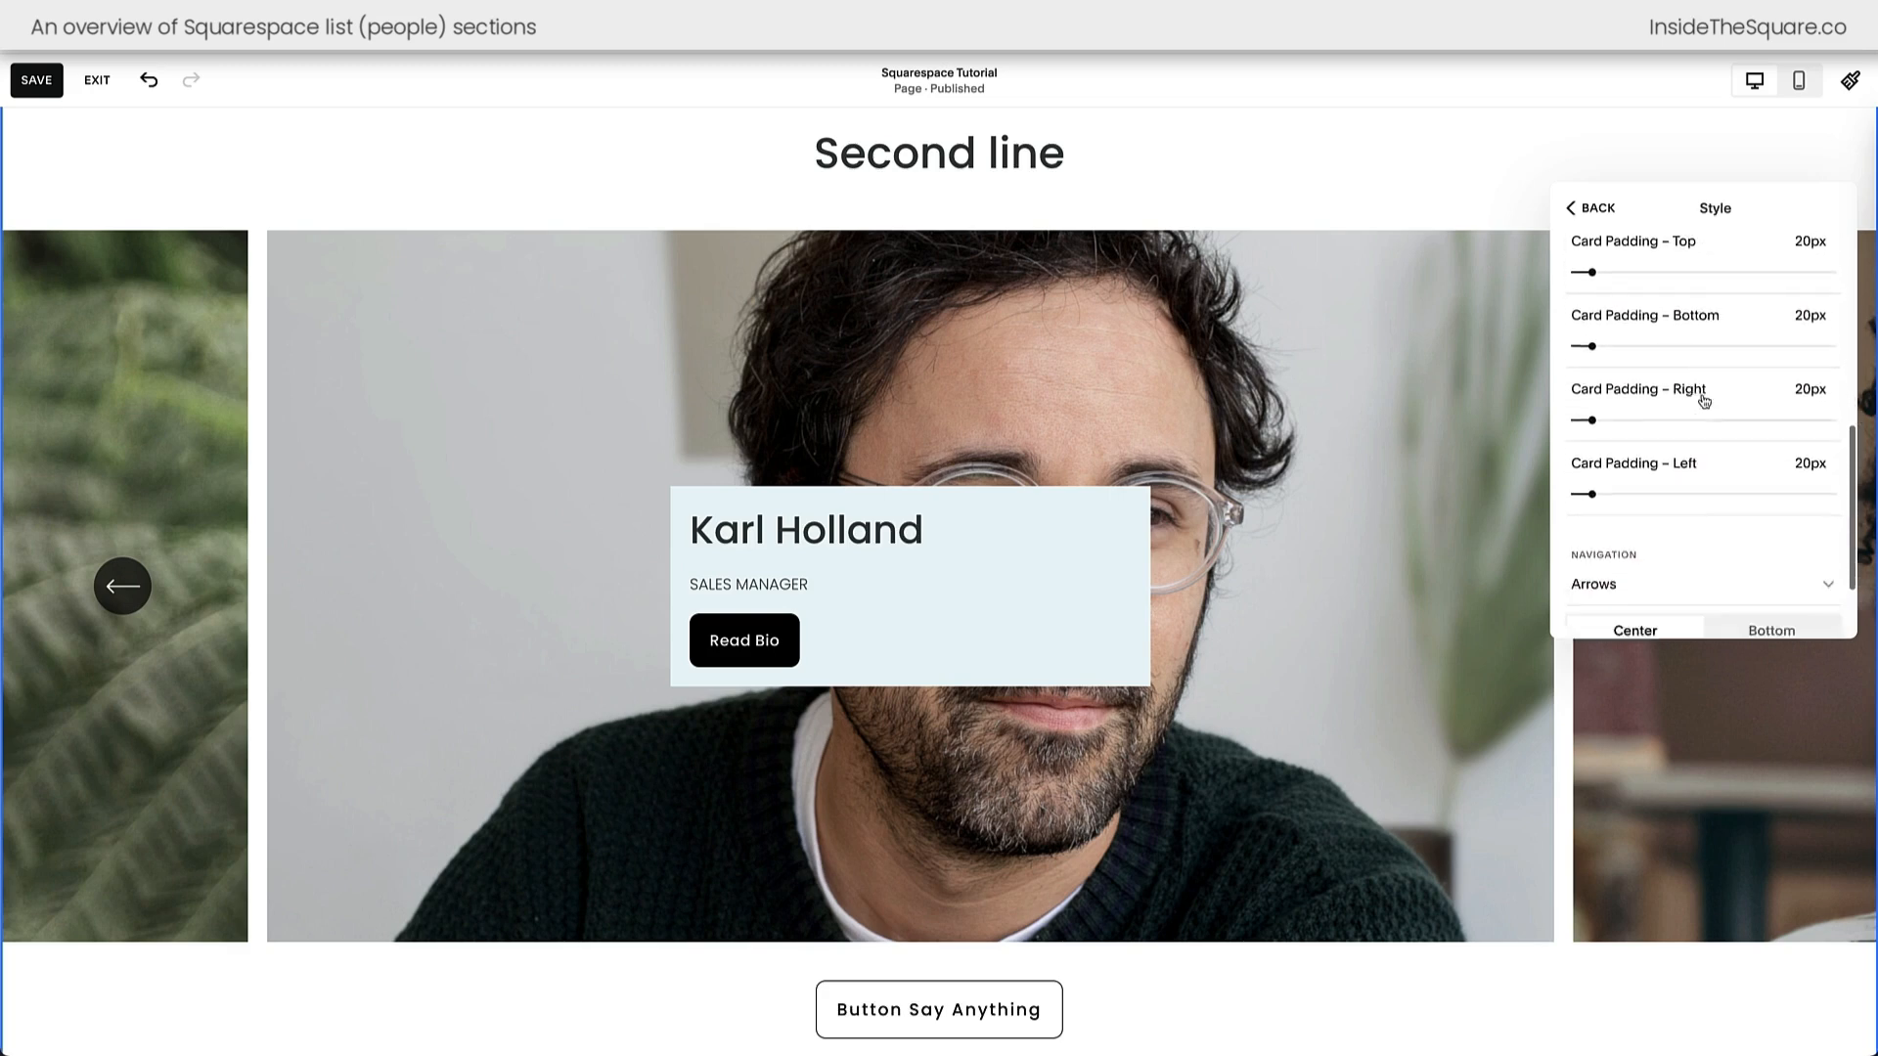
{"action": "scroll", "coordinate": [1704, 401], "scroll_direction": "down", "scroll_amount": 2}
{"action": "left_click", "coordinate": [1593, 208]}
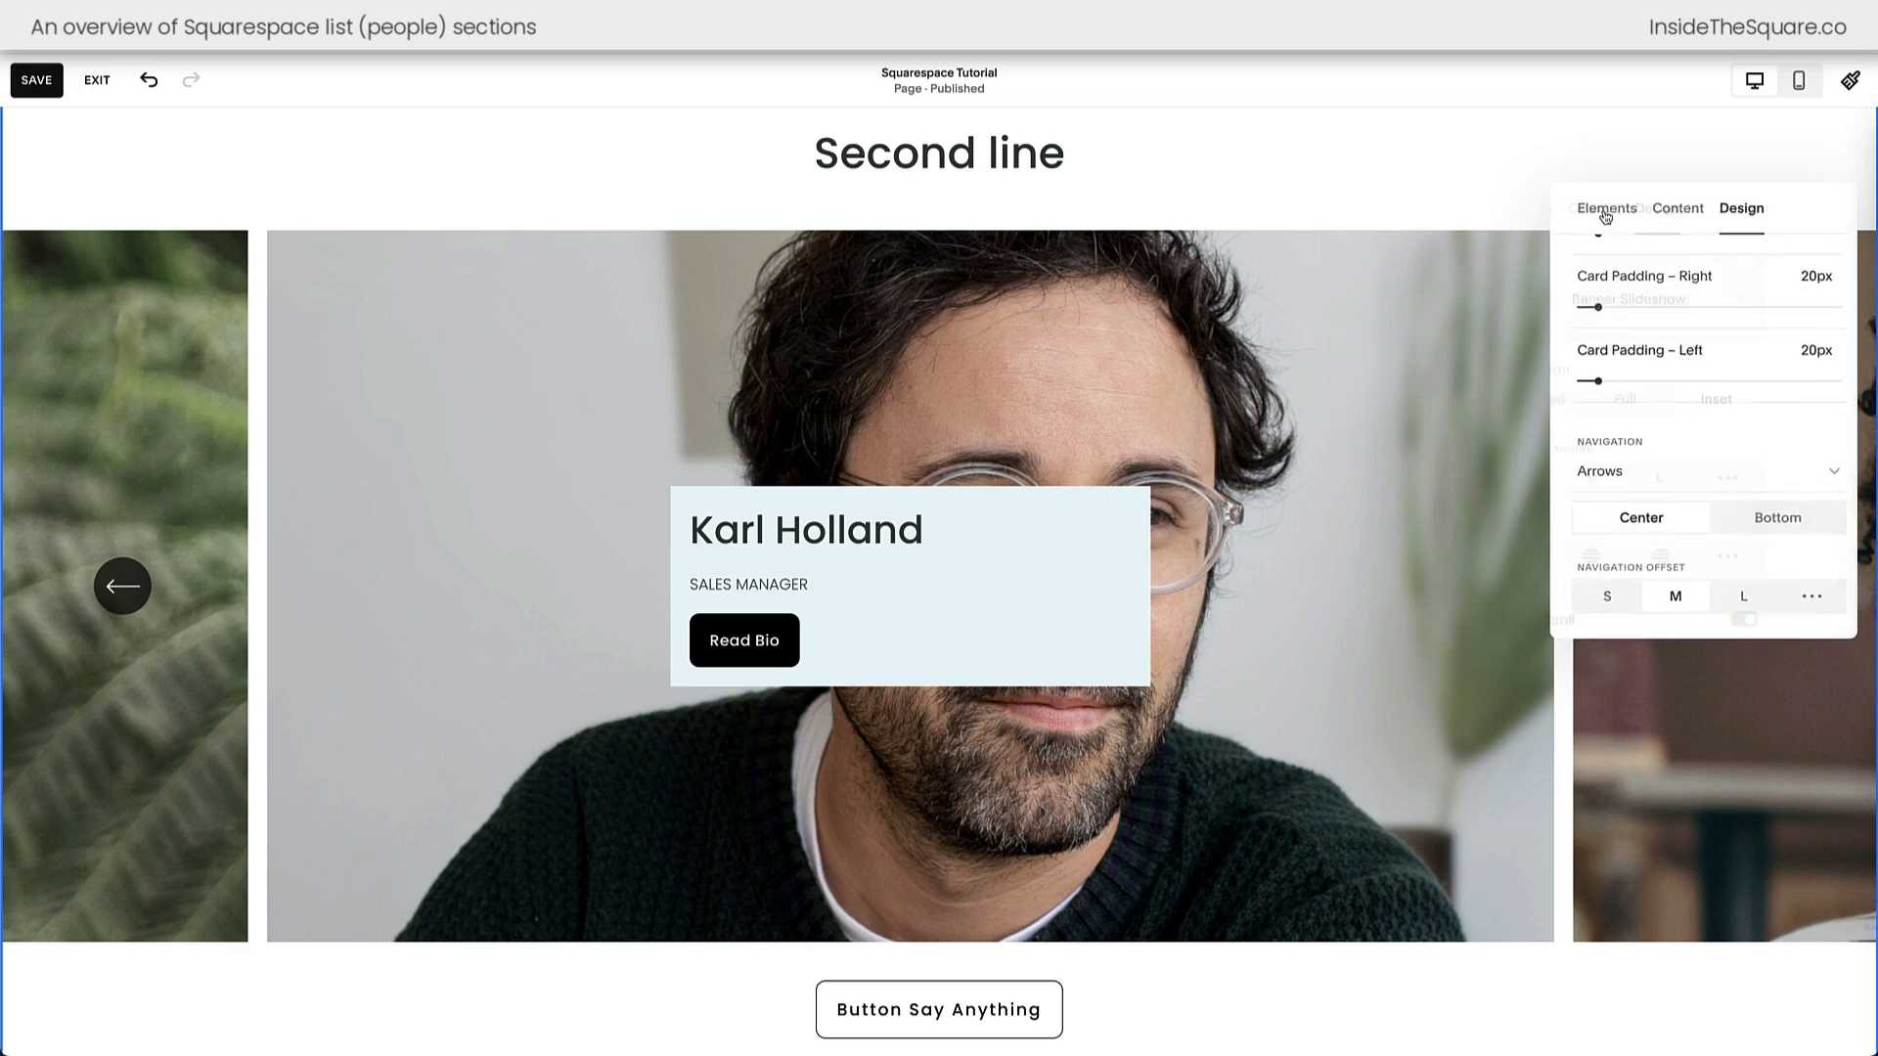
- Set the slide padding to S, and set the minimum slide height to S after comparing M and L
{"action": "scroll", "coordinate": [1765, 479], "scroll_direction": "down", "scroll_amount": 4}
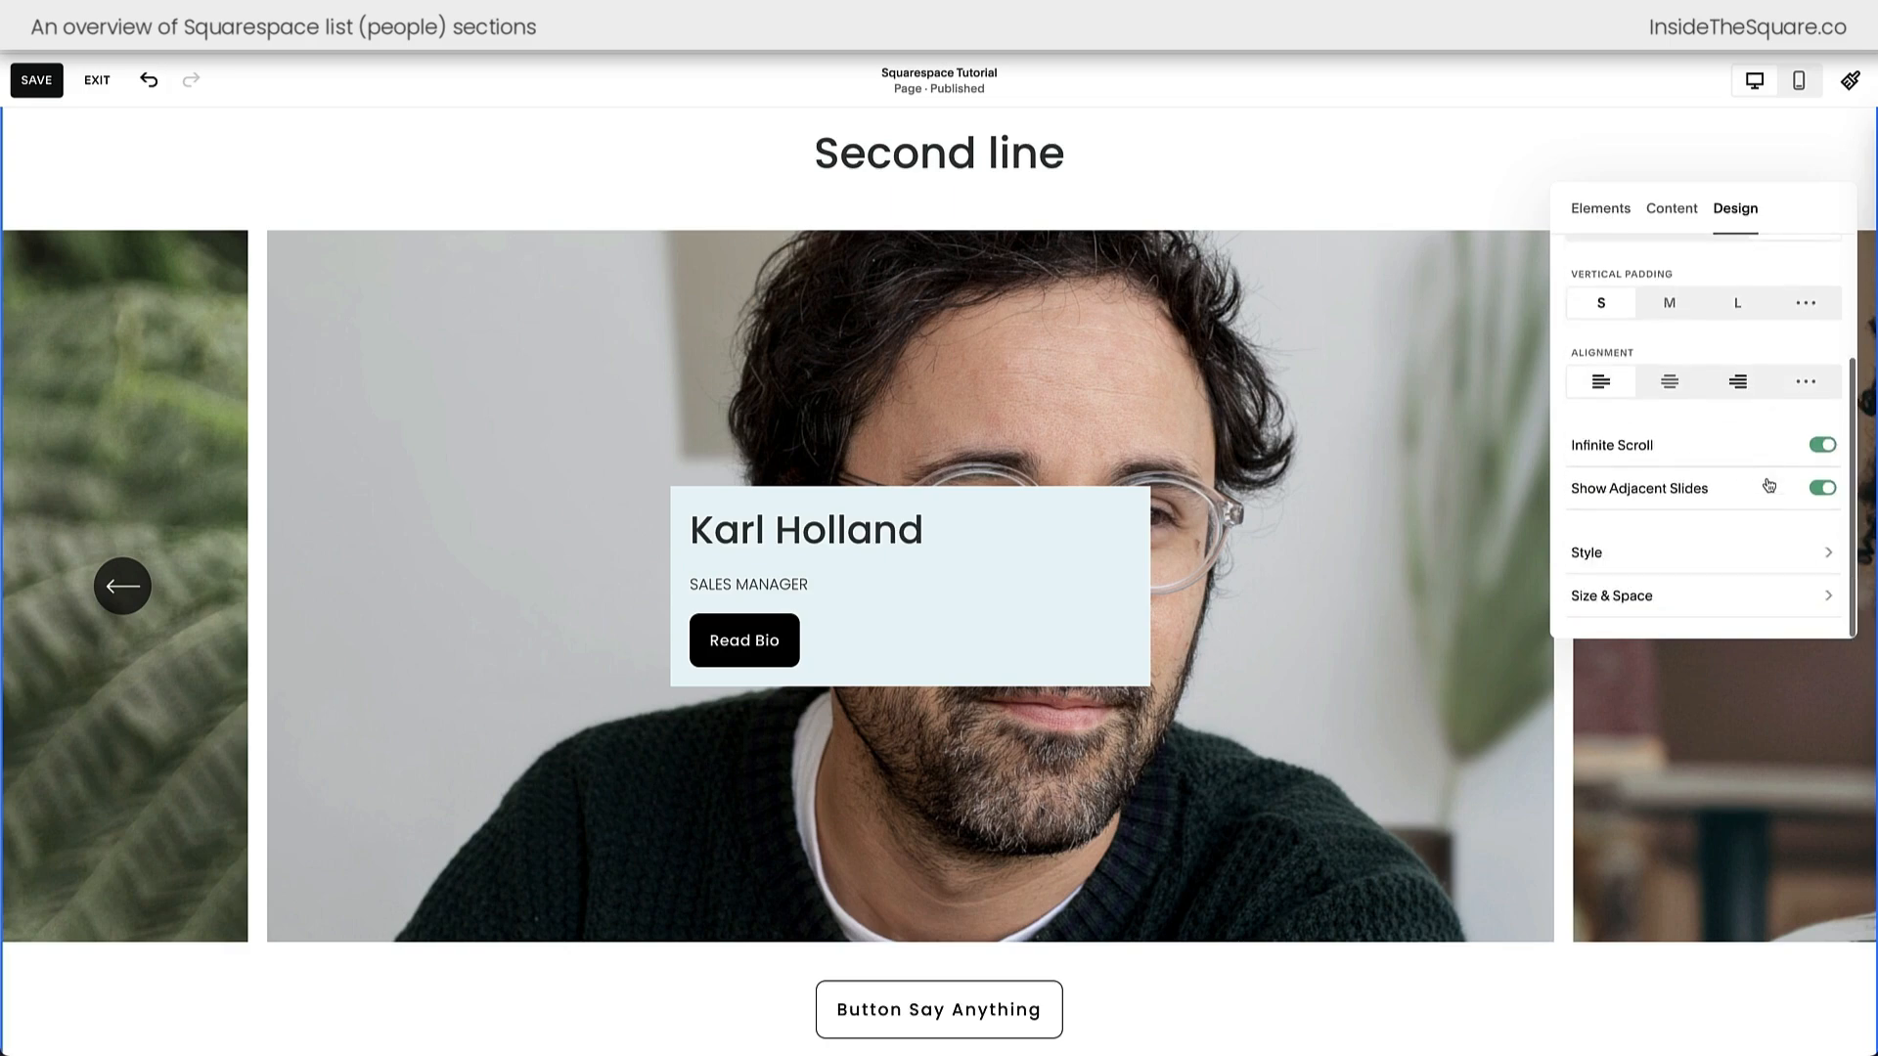
{"action": "left_click", "coordinate": [1724, 596]}
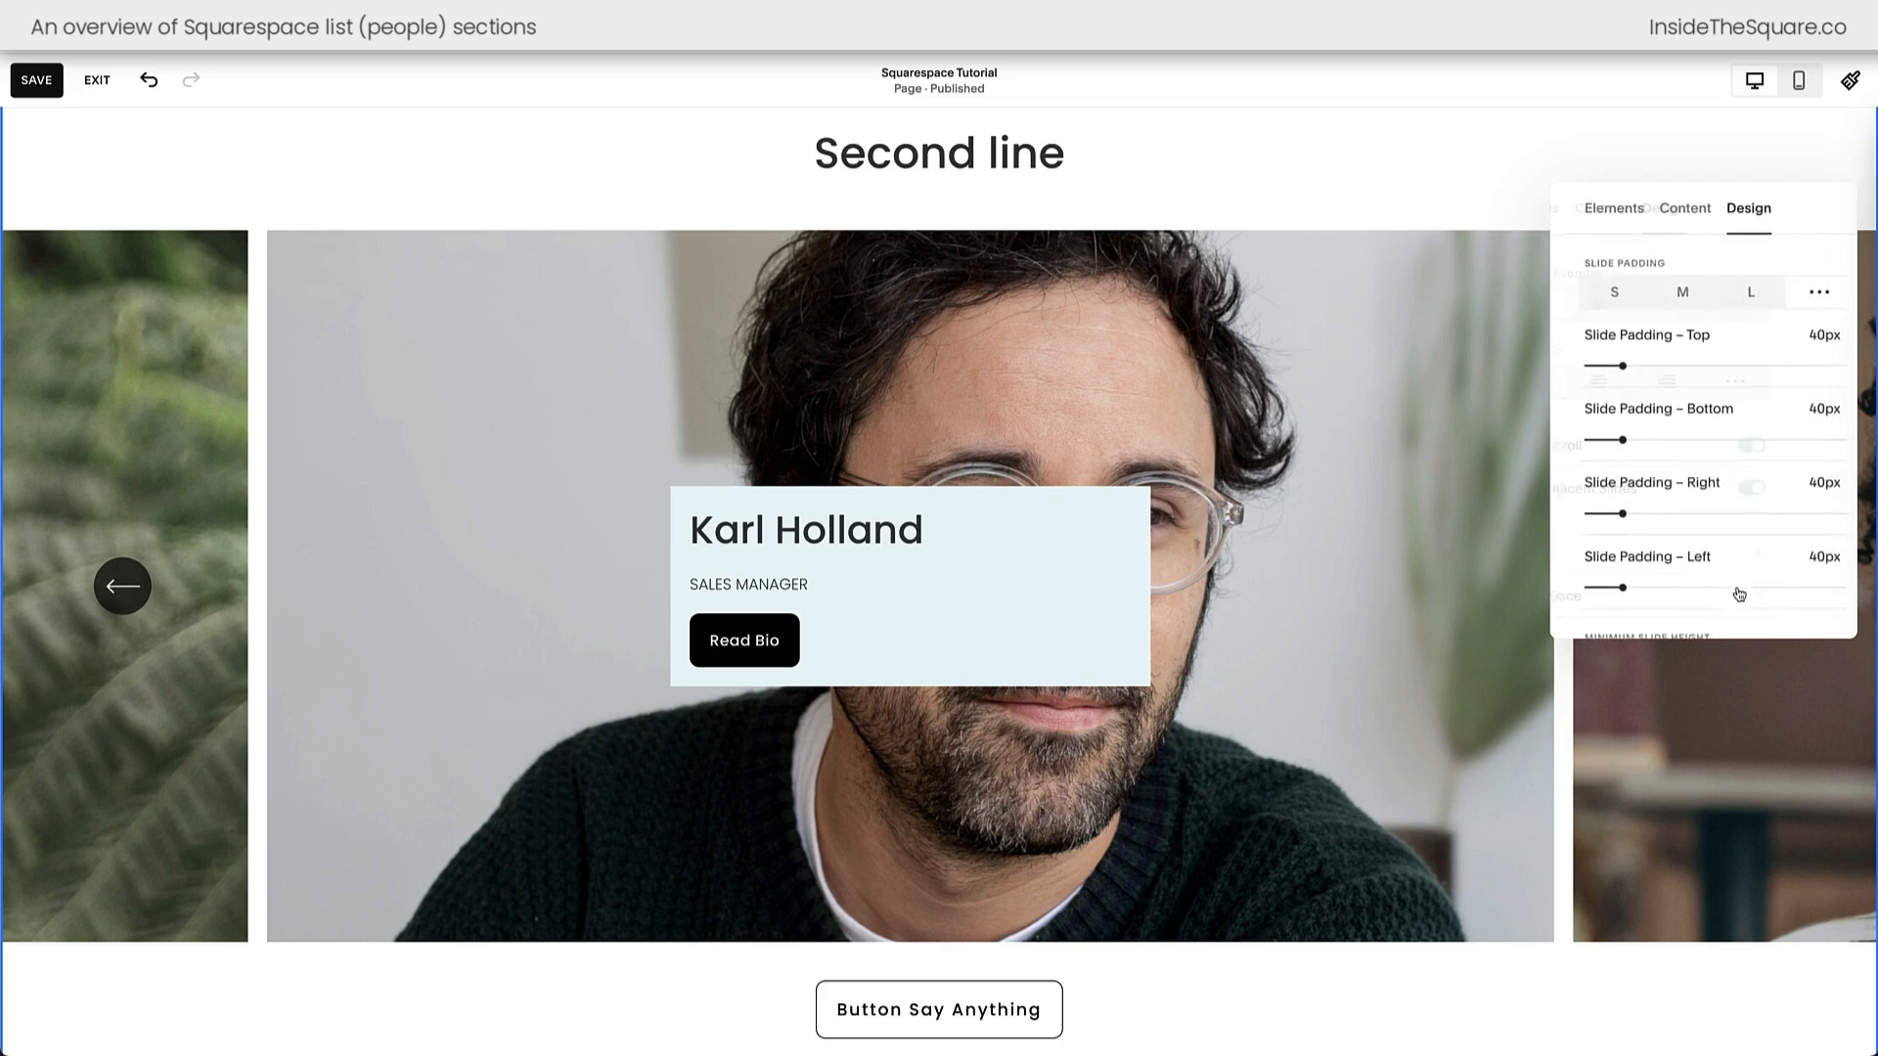
{"action": "left_click", "coordinate": [1602, 296]}
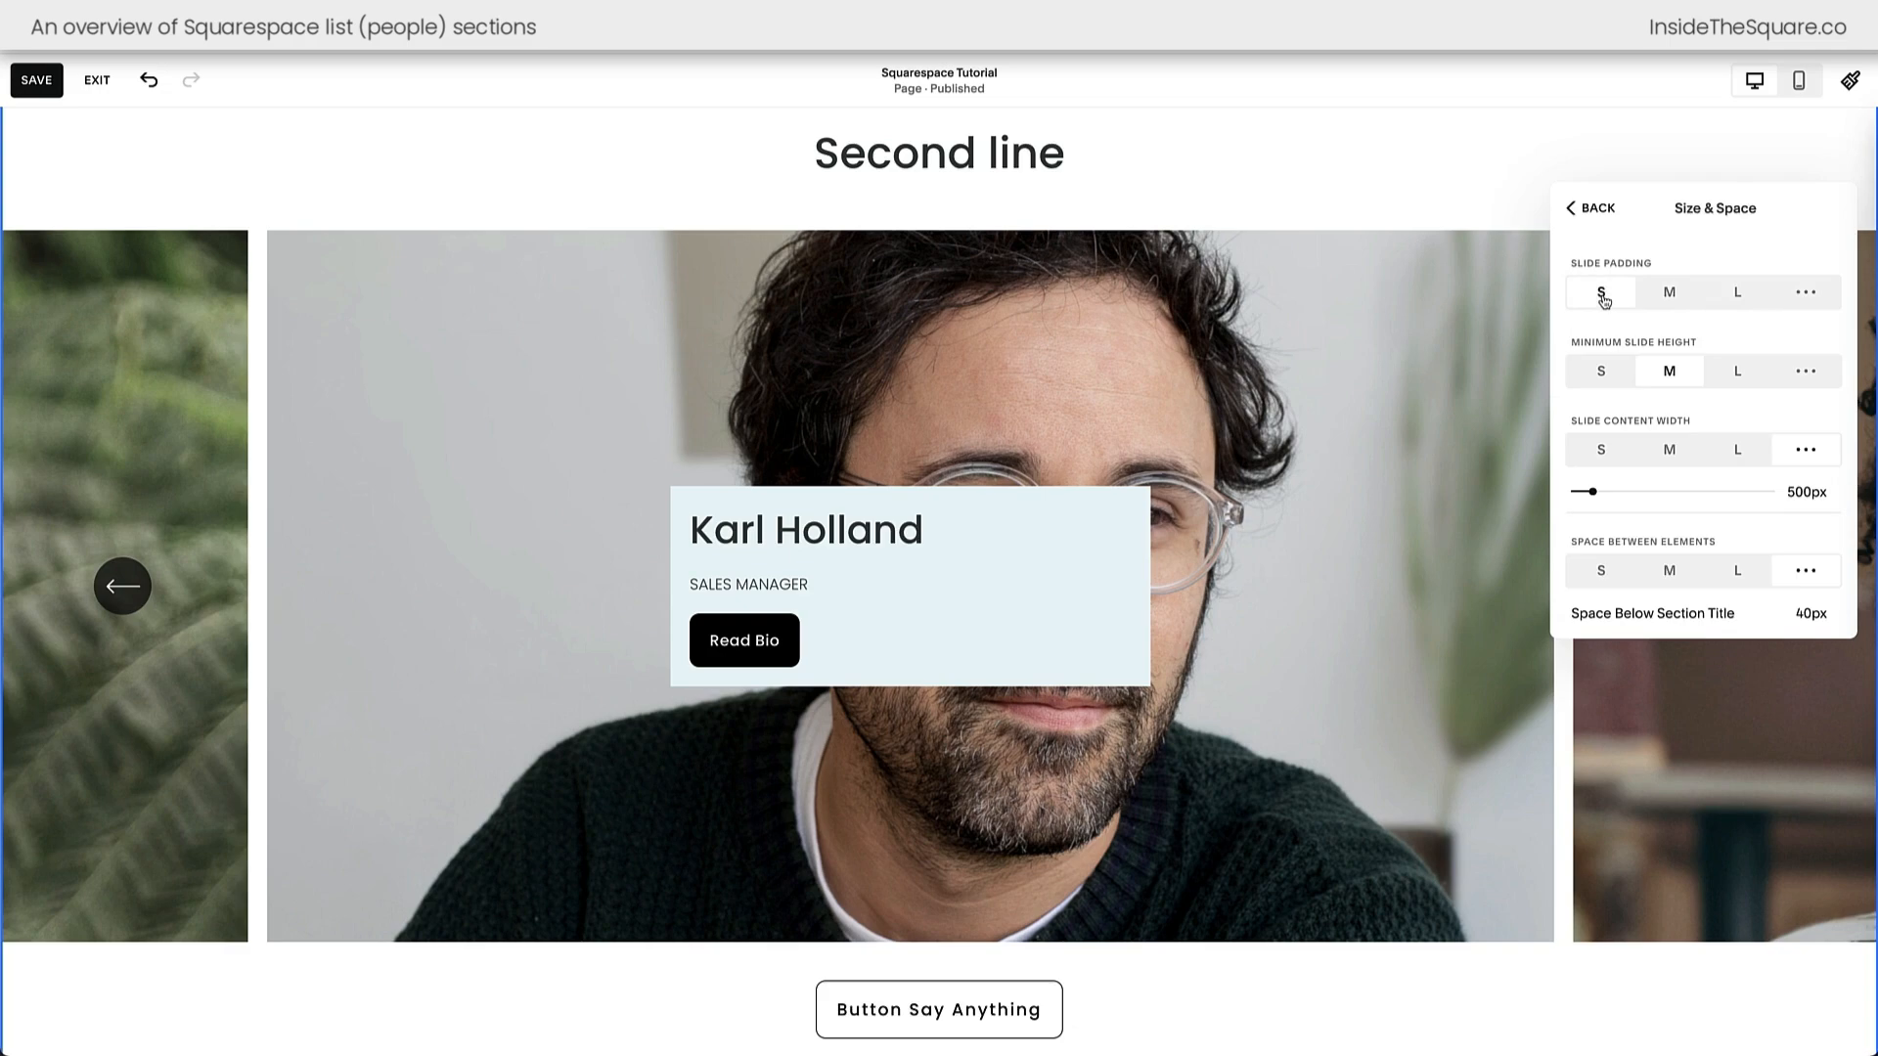
{"action": "left_click", "coordinate": [1621, 373]}
{"action": "left_click", "coordinate": [1675, 373]}
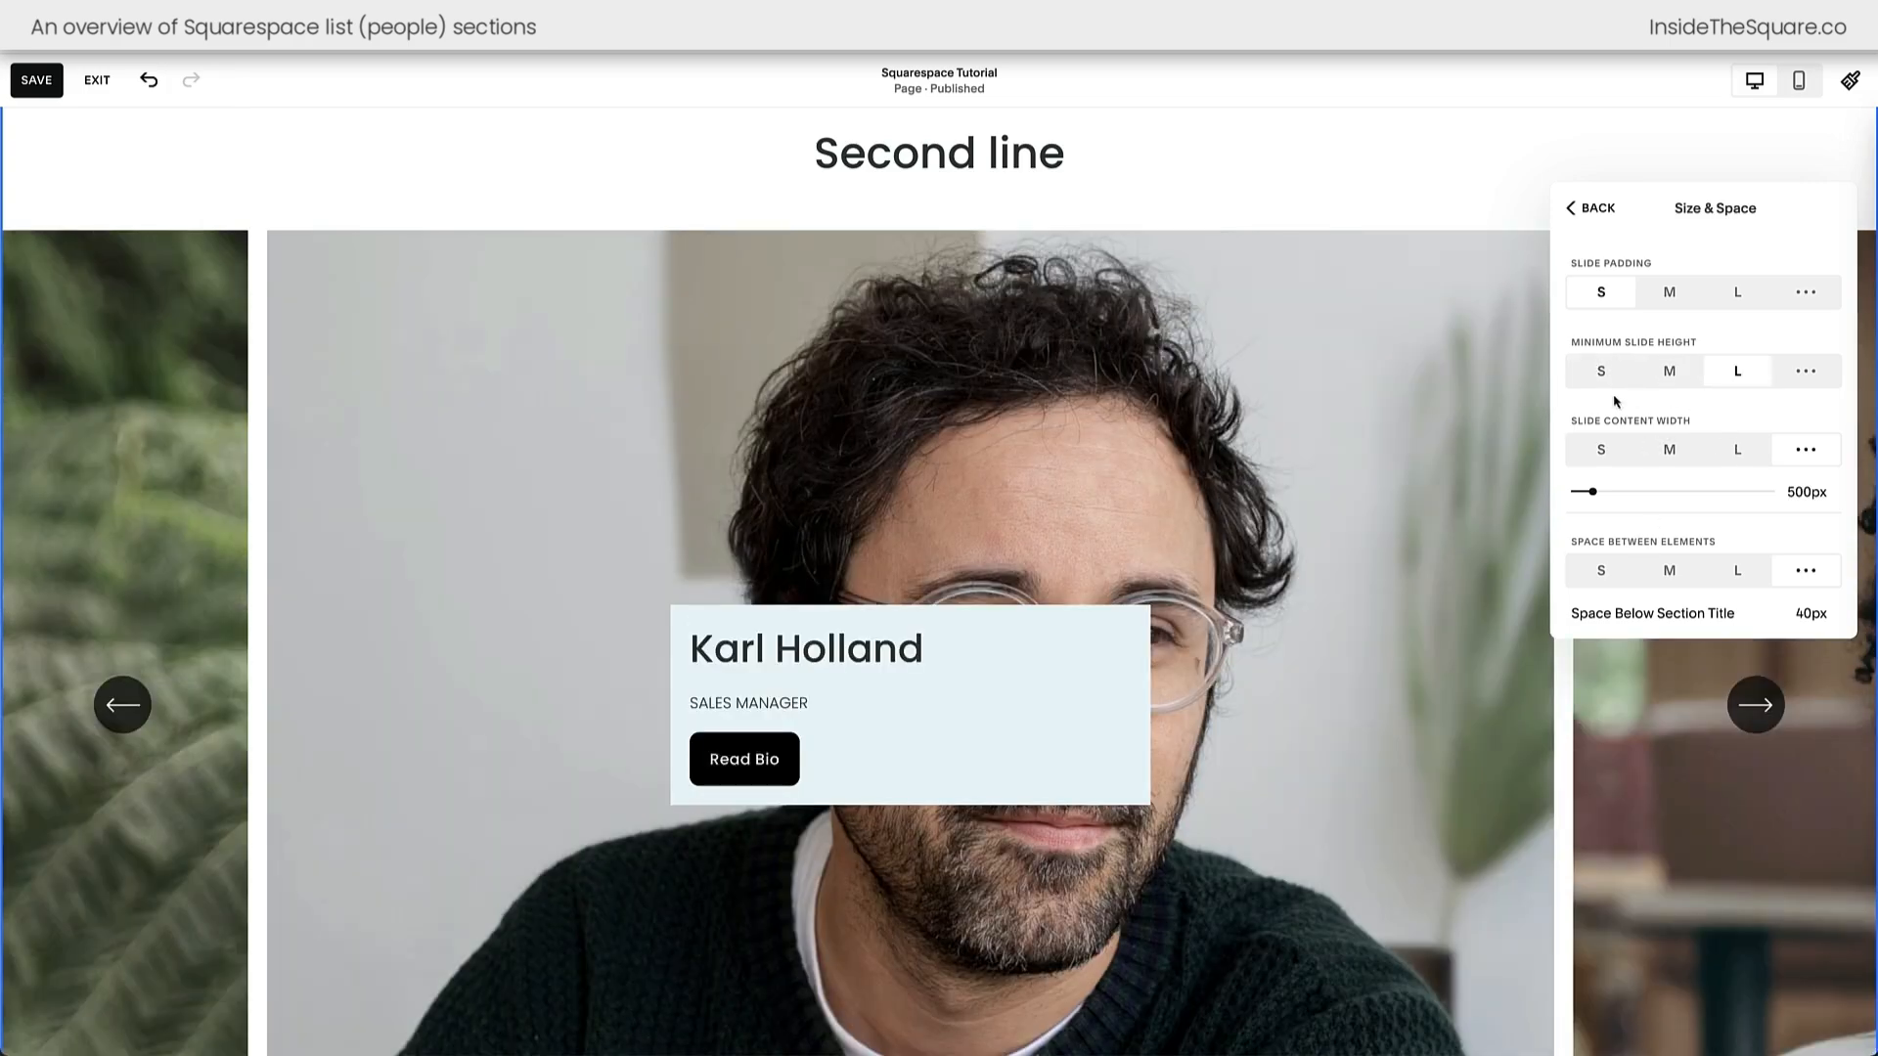
{"action": "left_click", "coordinate": [1607, 376]}
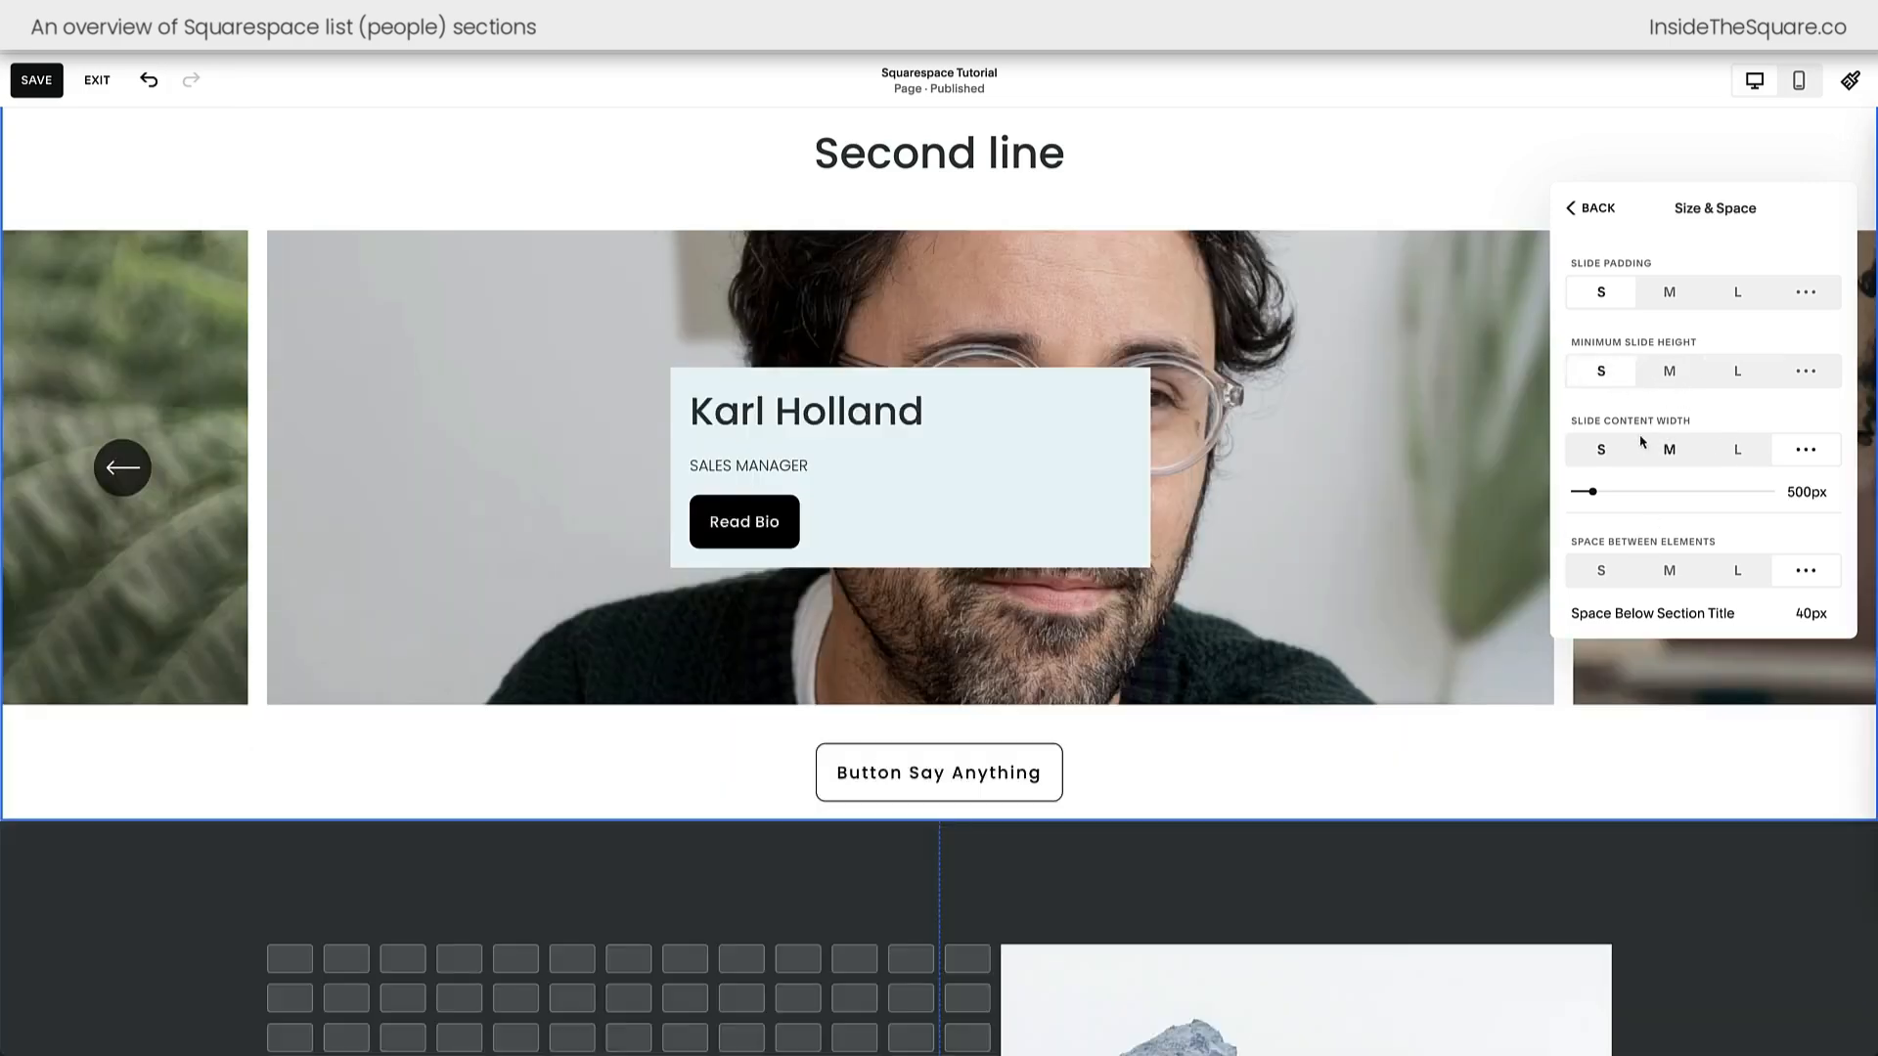
- Compare the M and L slide content widths, and set the slide content width to S
{"action": "left_click", "coordinate": [1669, 449]}
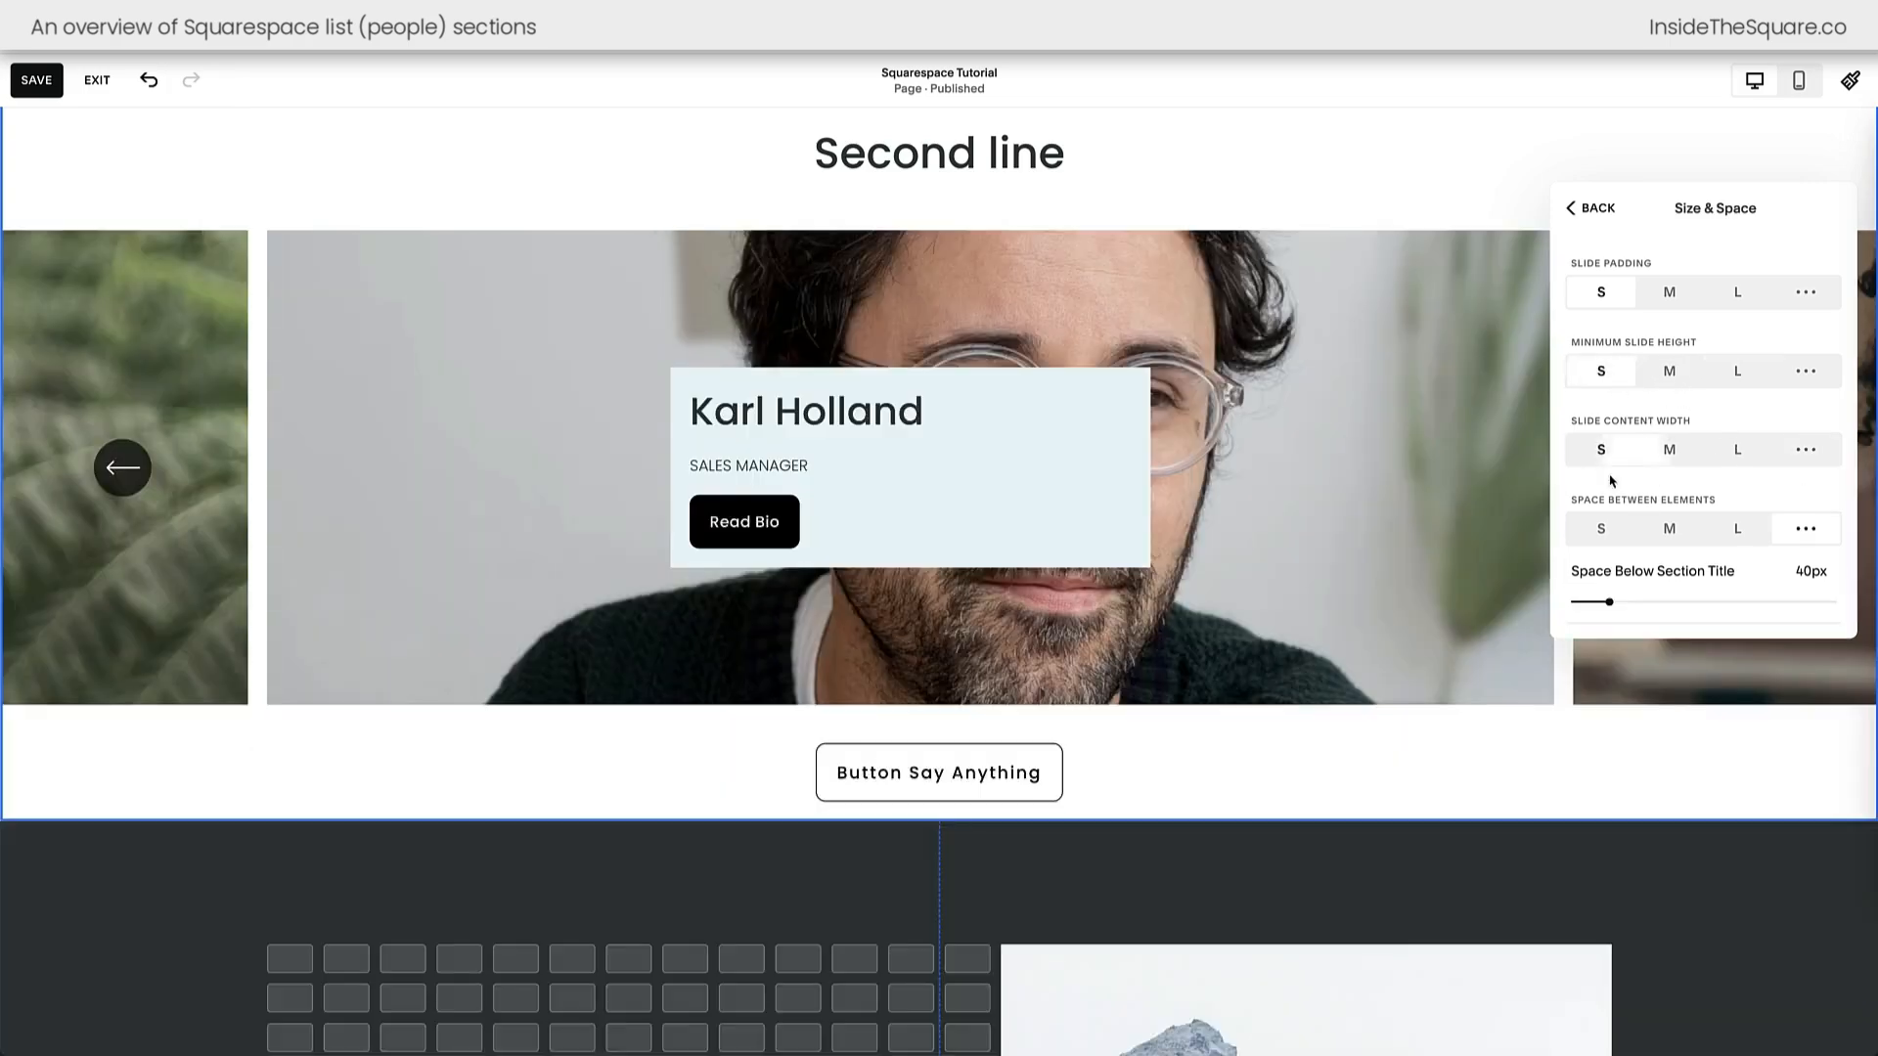
{"action": "left_click", "coordinate": [1738, 452]}
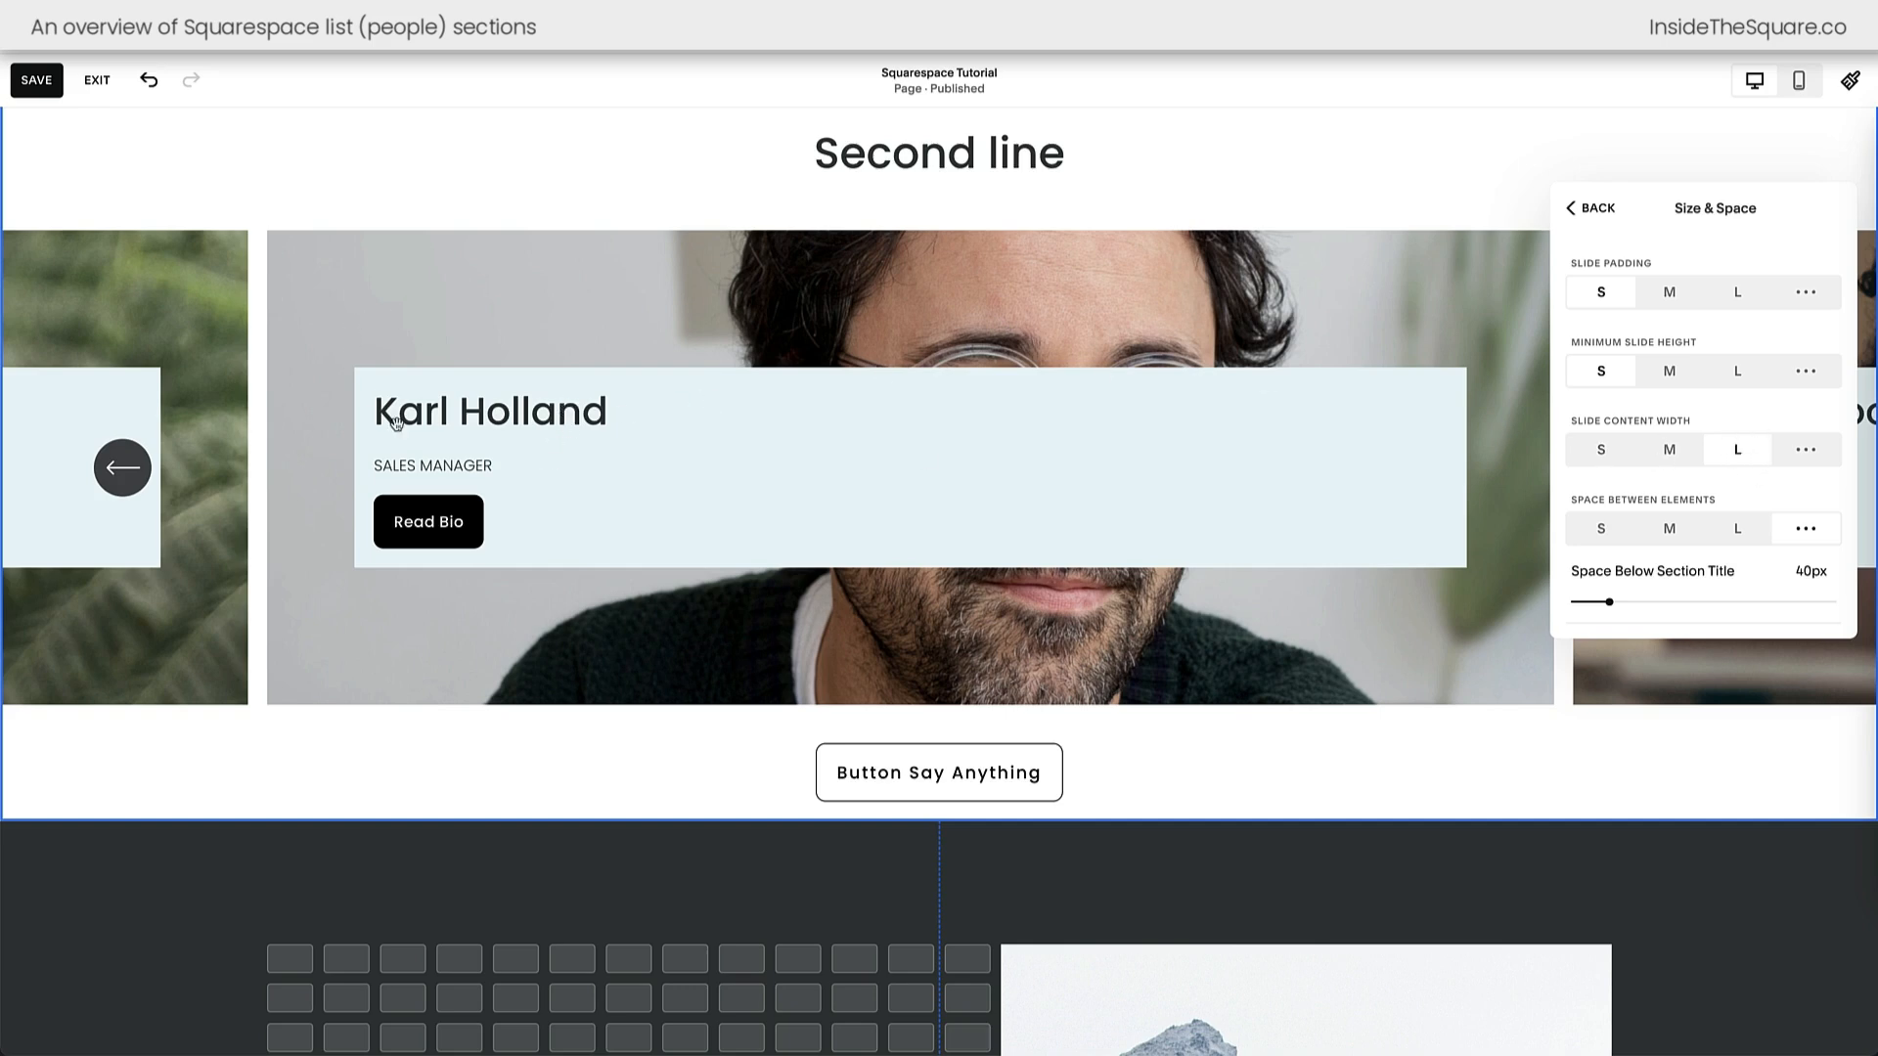
{"action": "left_click", "coordinate": [1670, 450]}
{"action": "left_click", "coordinate": [1601, 450]}
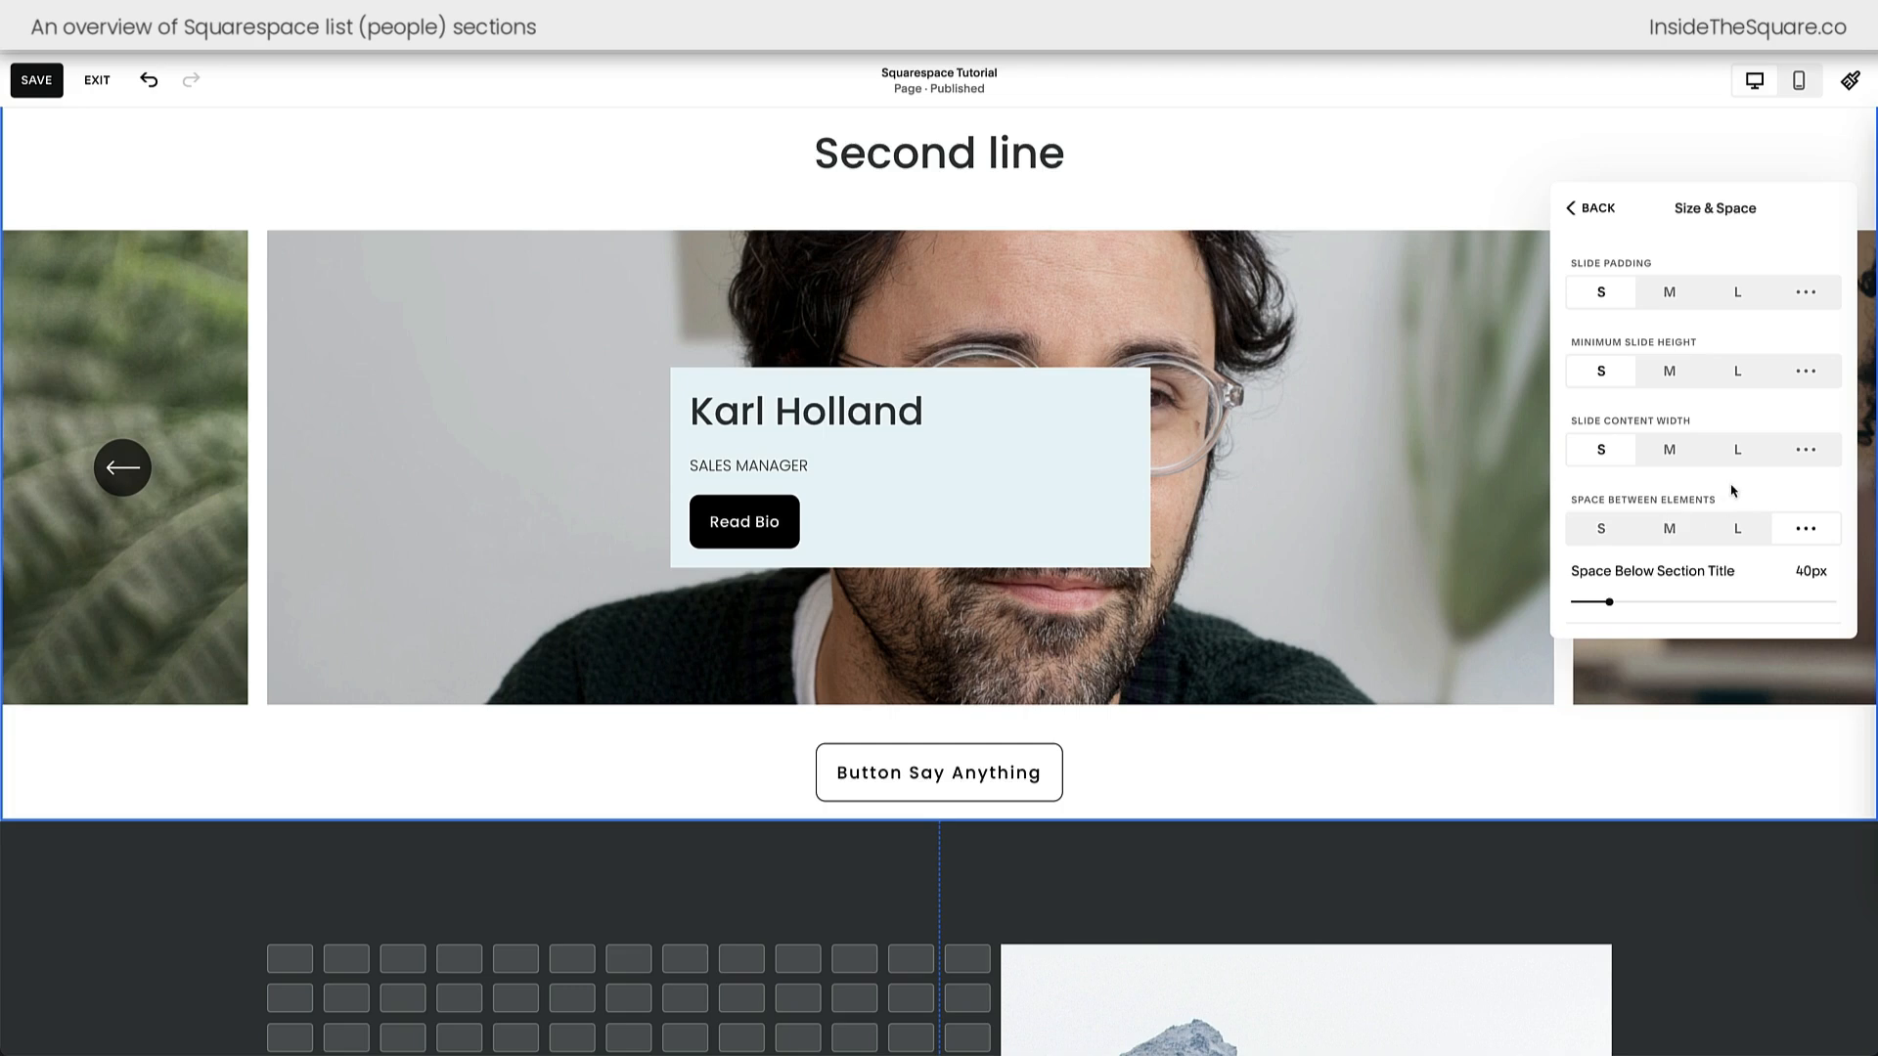
- Try a 23 px space above the item button, and set the space between elements to S
{"action": "scroll", "coordinate": [1733, 491], "scroll_direction": "down", "scroll_amount": 3}
{"action": "scroll", "coordinate": [1734, 491], "scroll_direction": "down", "scroll_amount": 2}
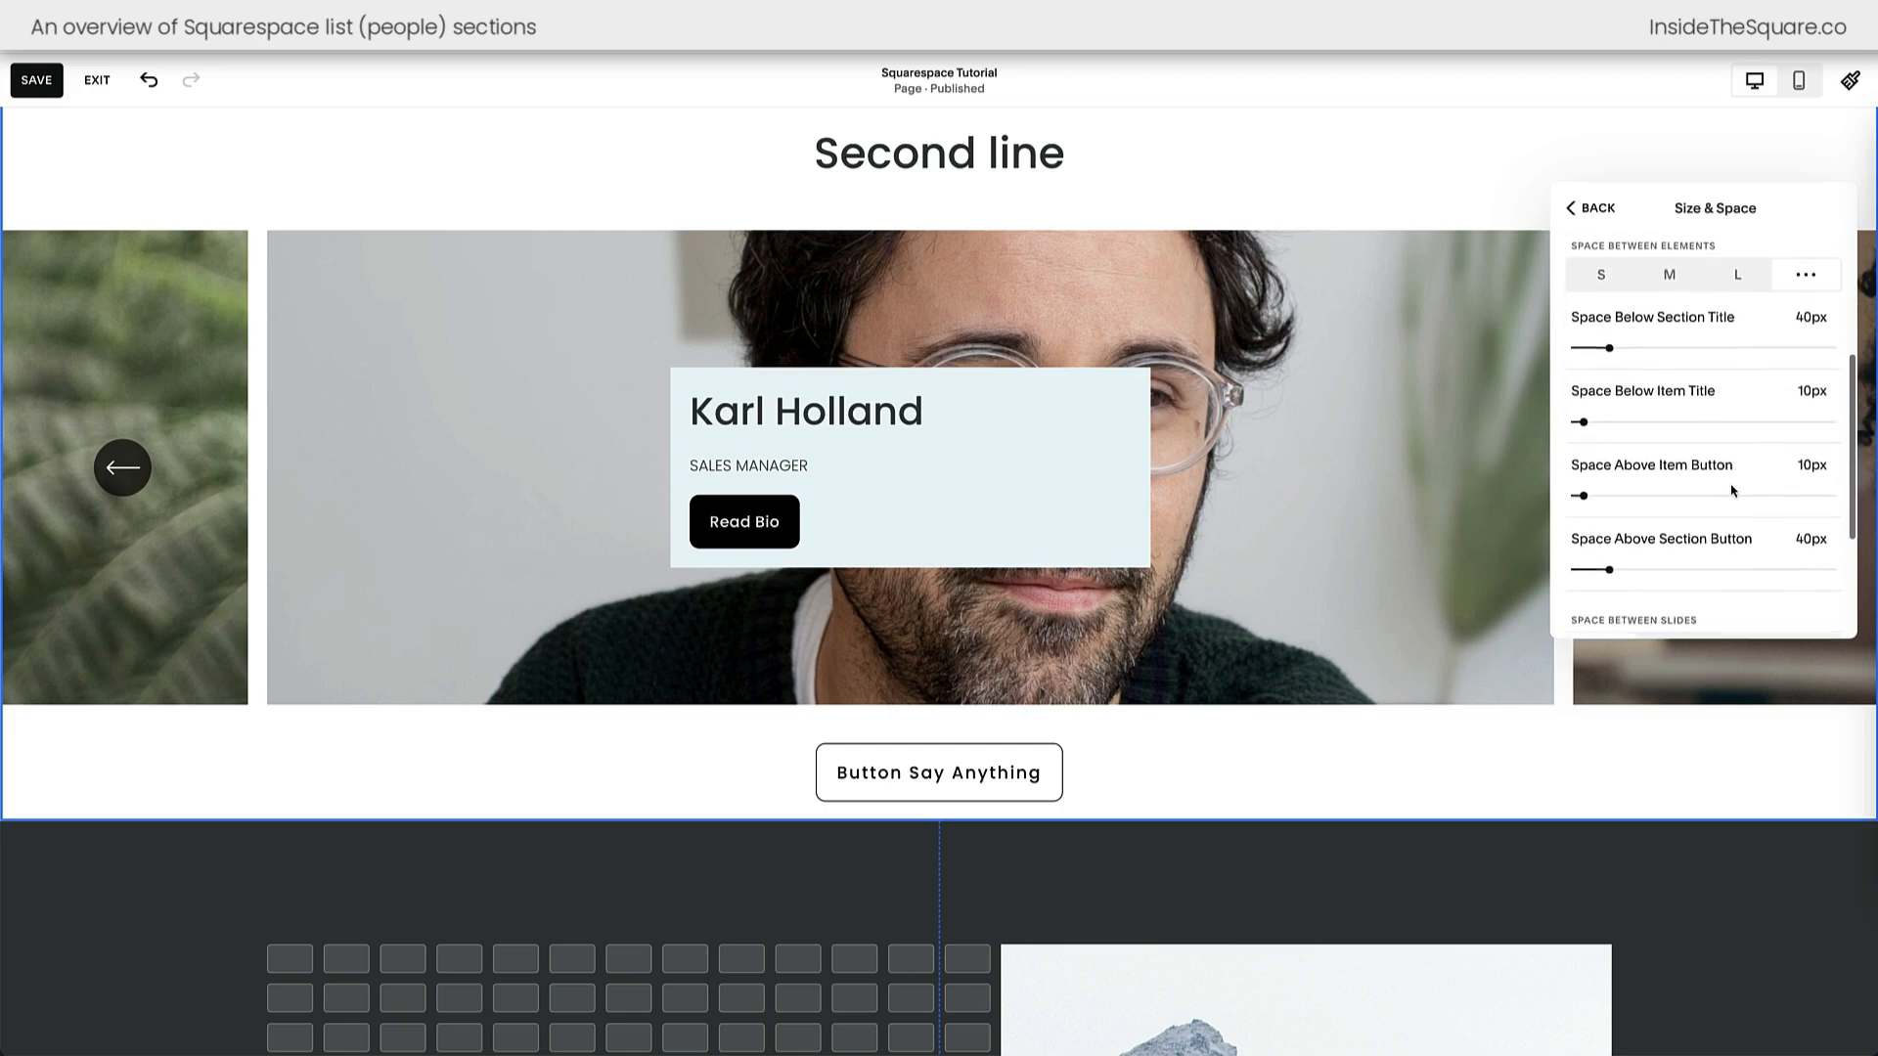
{"action": "scroll", "coordinate": [1733, 491], "scroll_direction": "up", "scroll_amount": 1}
{"action": "scroll", "coordinate": [1733, 491], "scroll_direction": "down", "scroll_amount": 1}
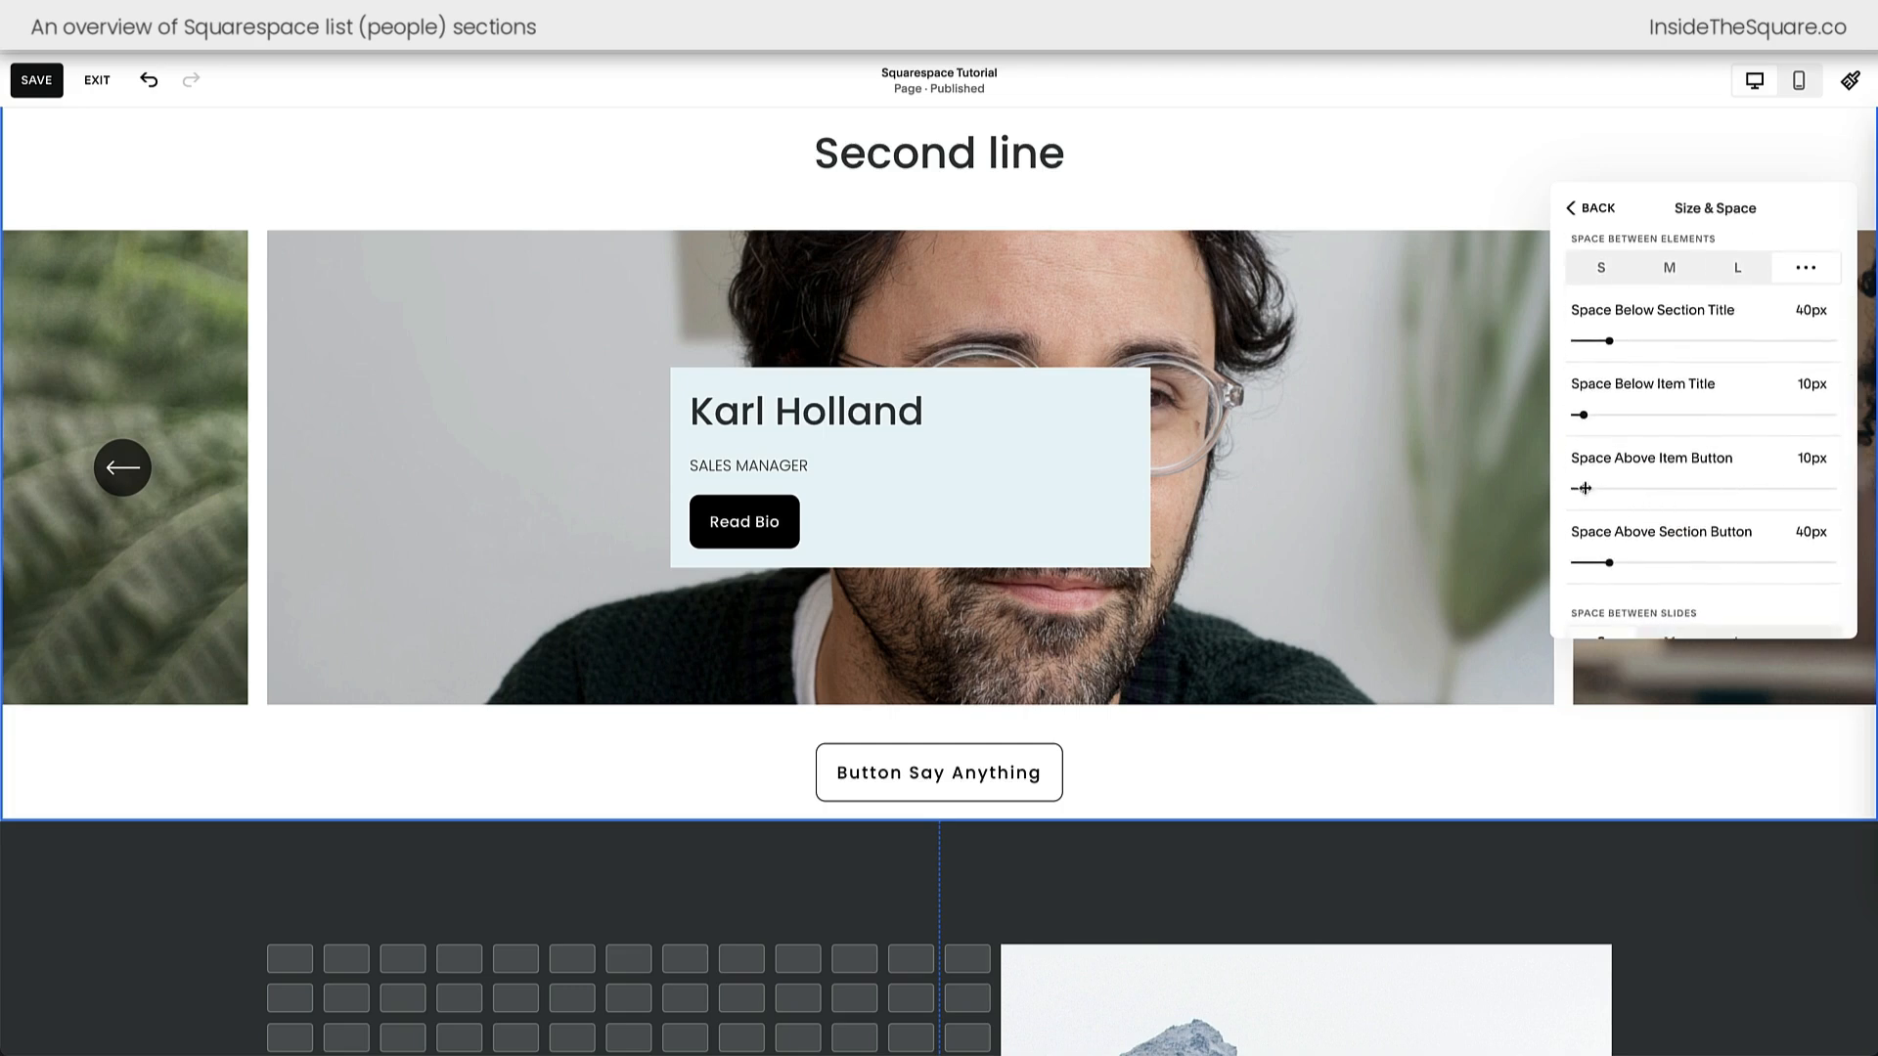
{"action": "mouse_move", "coordinate": [1585, 488]}
{"action": "left_mouse_down"}
{"action": "mouse_move", "coordinate": [1673, 488]}
{"action": "mouse_move", "coordinate": [1594, 488]}
{"action": "left_mouse_up"}
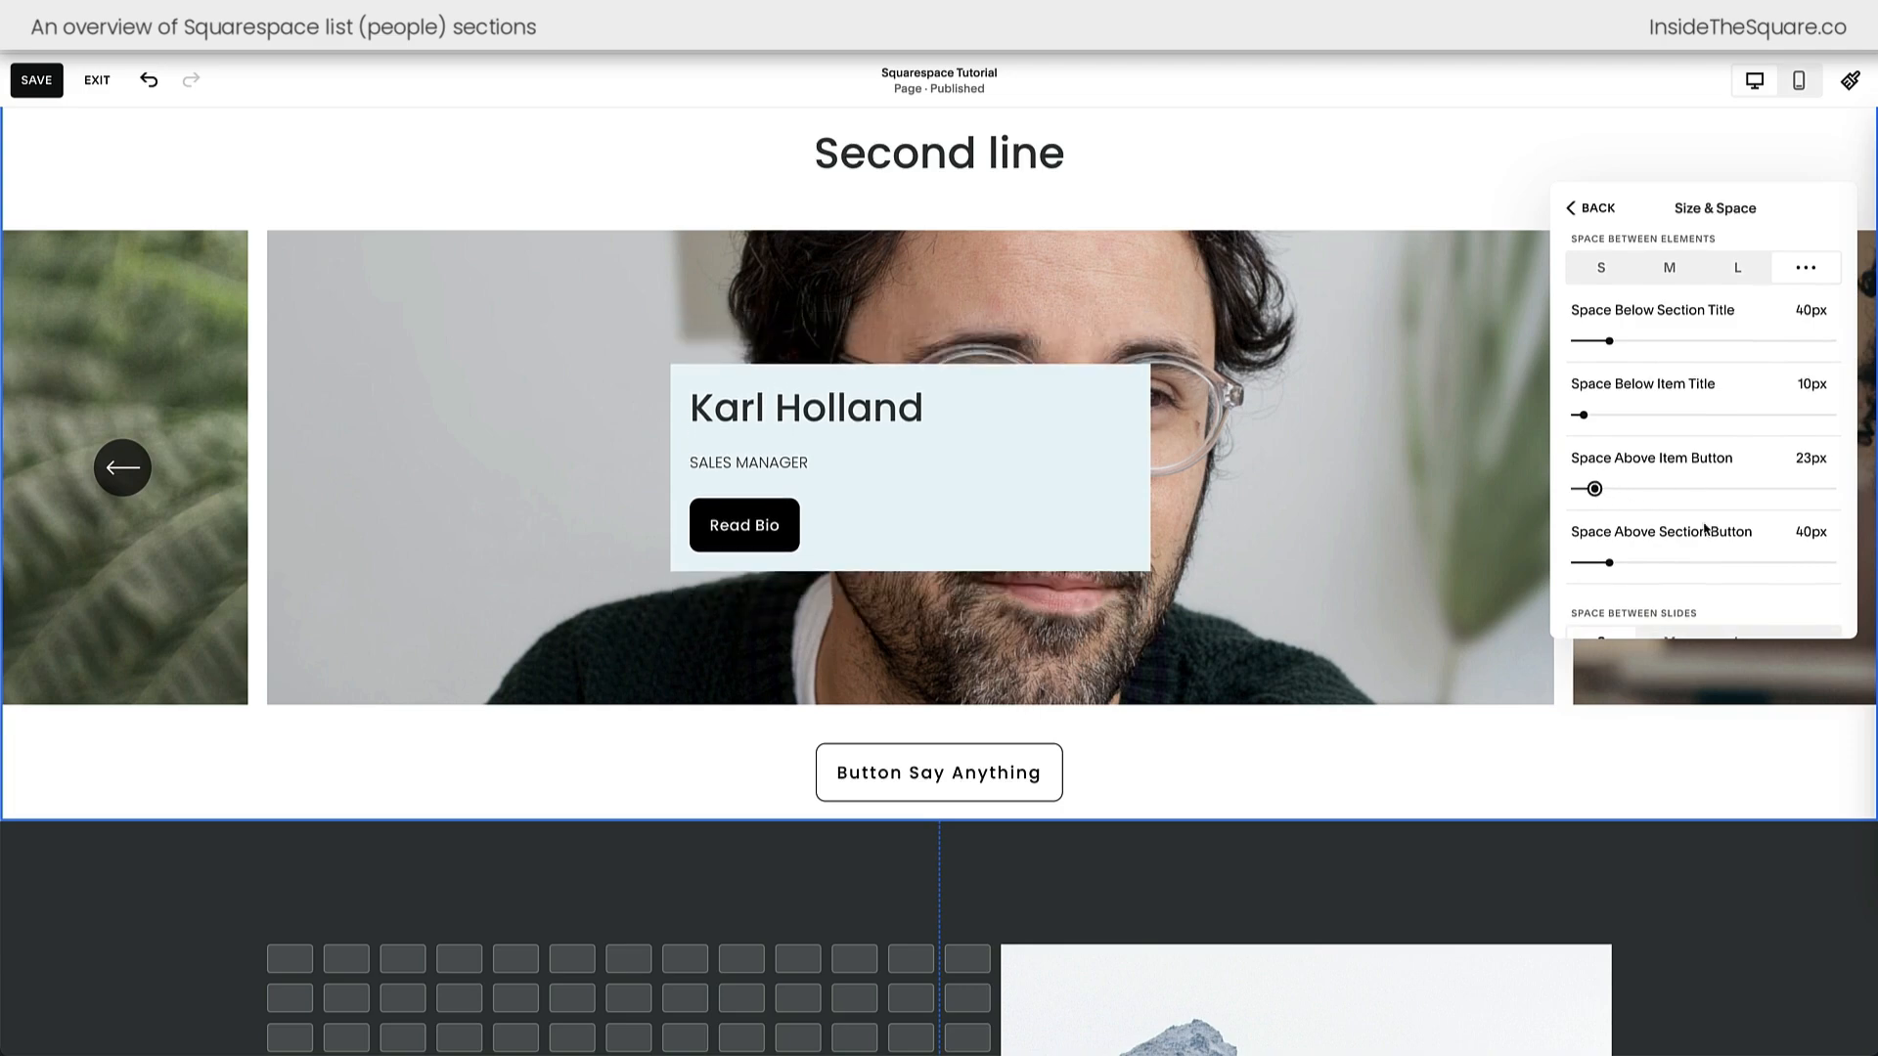
{"action": "left_click", "coordinate": [1612, 270]}
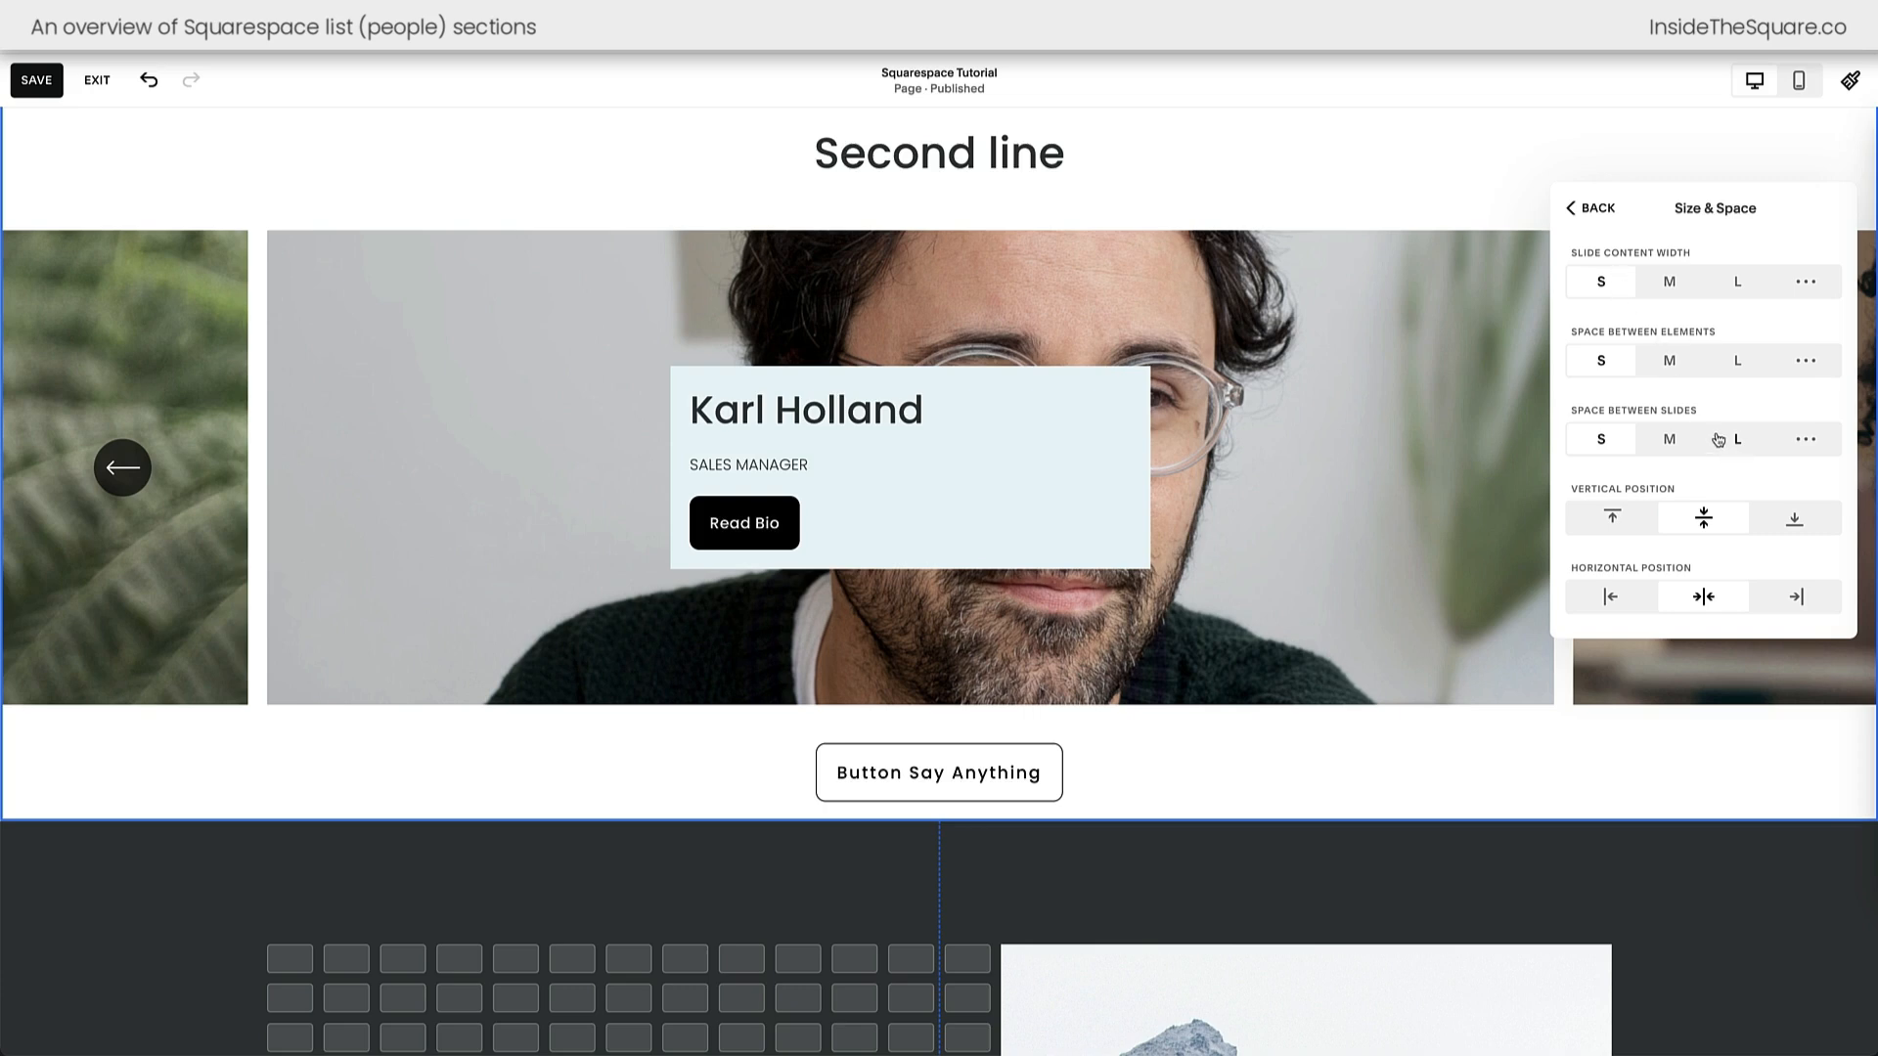
- Compare the top and middle vertical positions for the slide card, and set its vertical position to bottom
{"action": "left_click", "coordinate": [1623, 525]}
{"action": "left_click", "coordinate": [1710, 528]}
{"action": "left_click", "coordinate": [1795, 537]}
- Compare the center and right horizontal positions for the slide card, and set its horizontal position to left
{"action": "left_click", "coordinate": [1624, 601]}
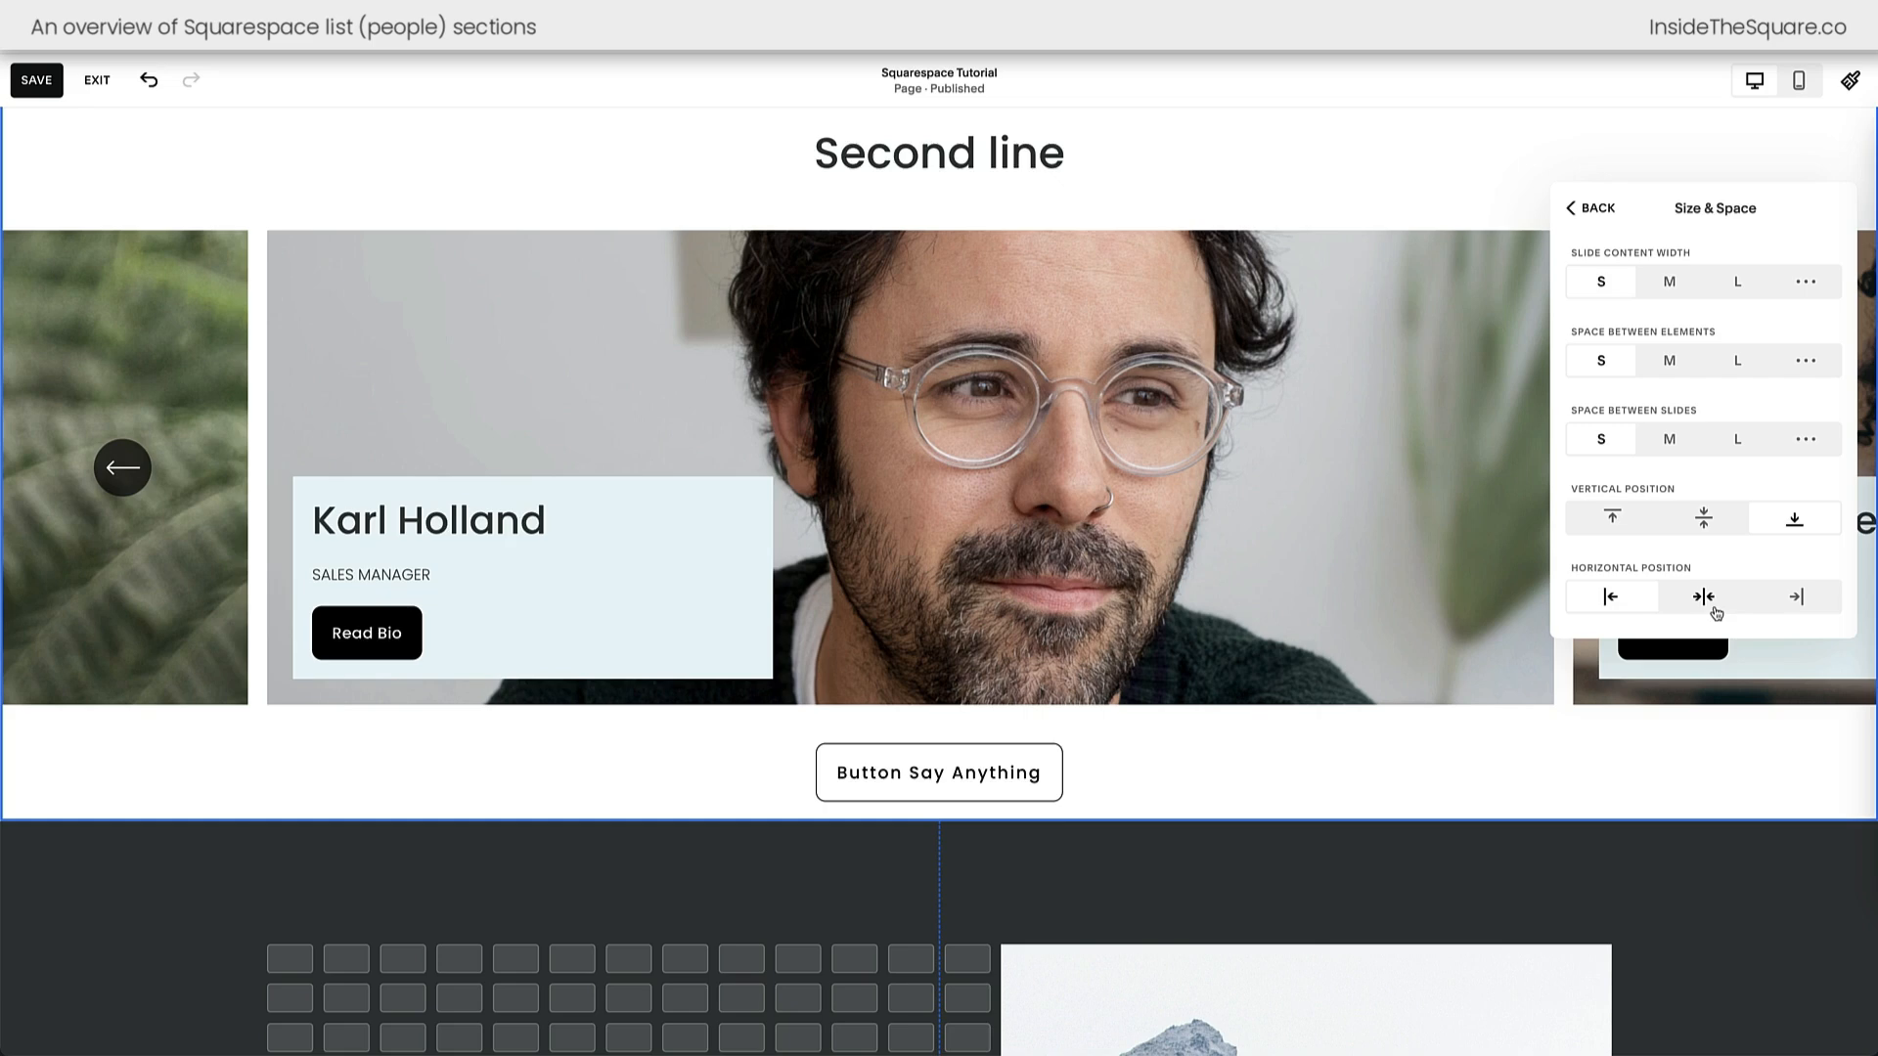
{"action": "left_click", "coordinate": [1711, 601]}
{"action": "left_click", "coordinate": [1805, 598]}
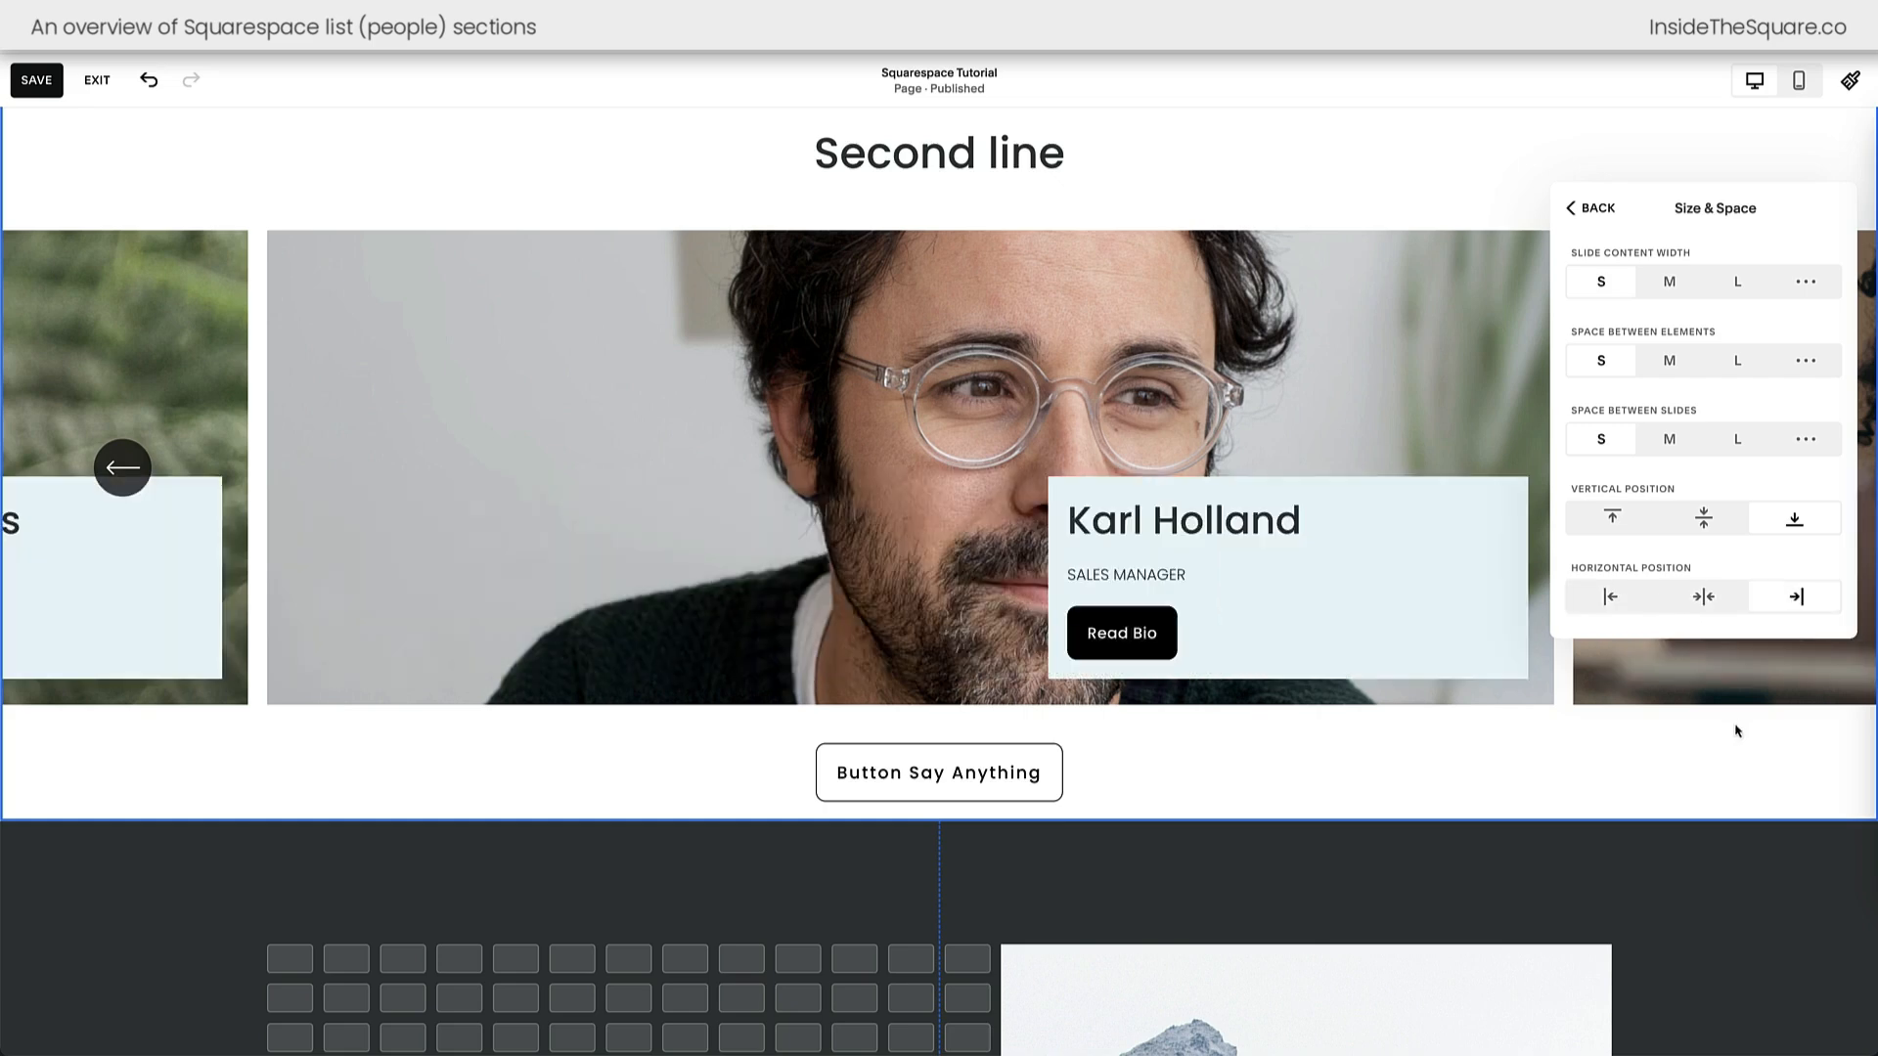
{"action": "left_click", "coordinate": [1702, 599]}
{"action": "left_click", "coordinate": [1624, 599]}
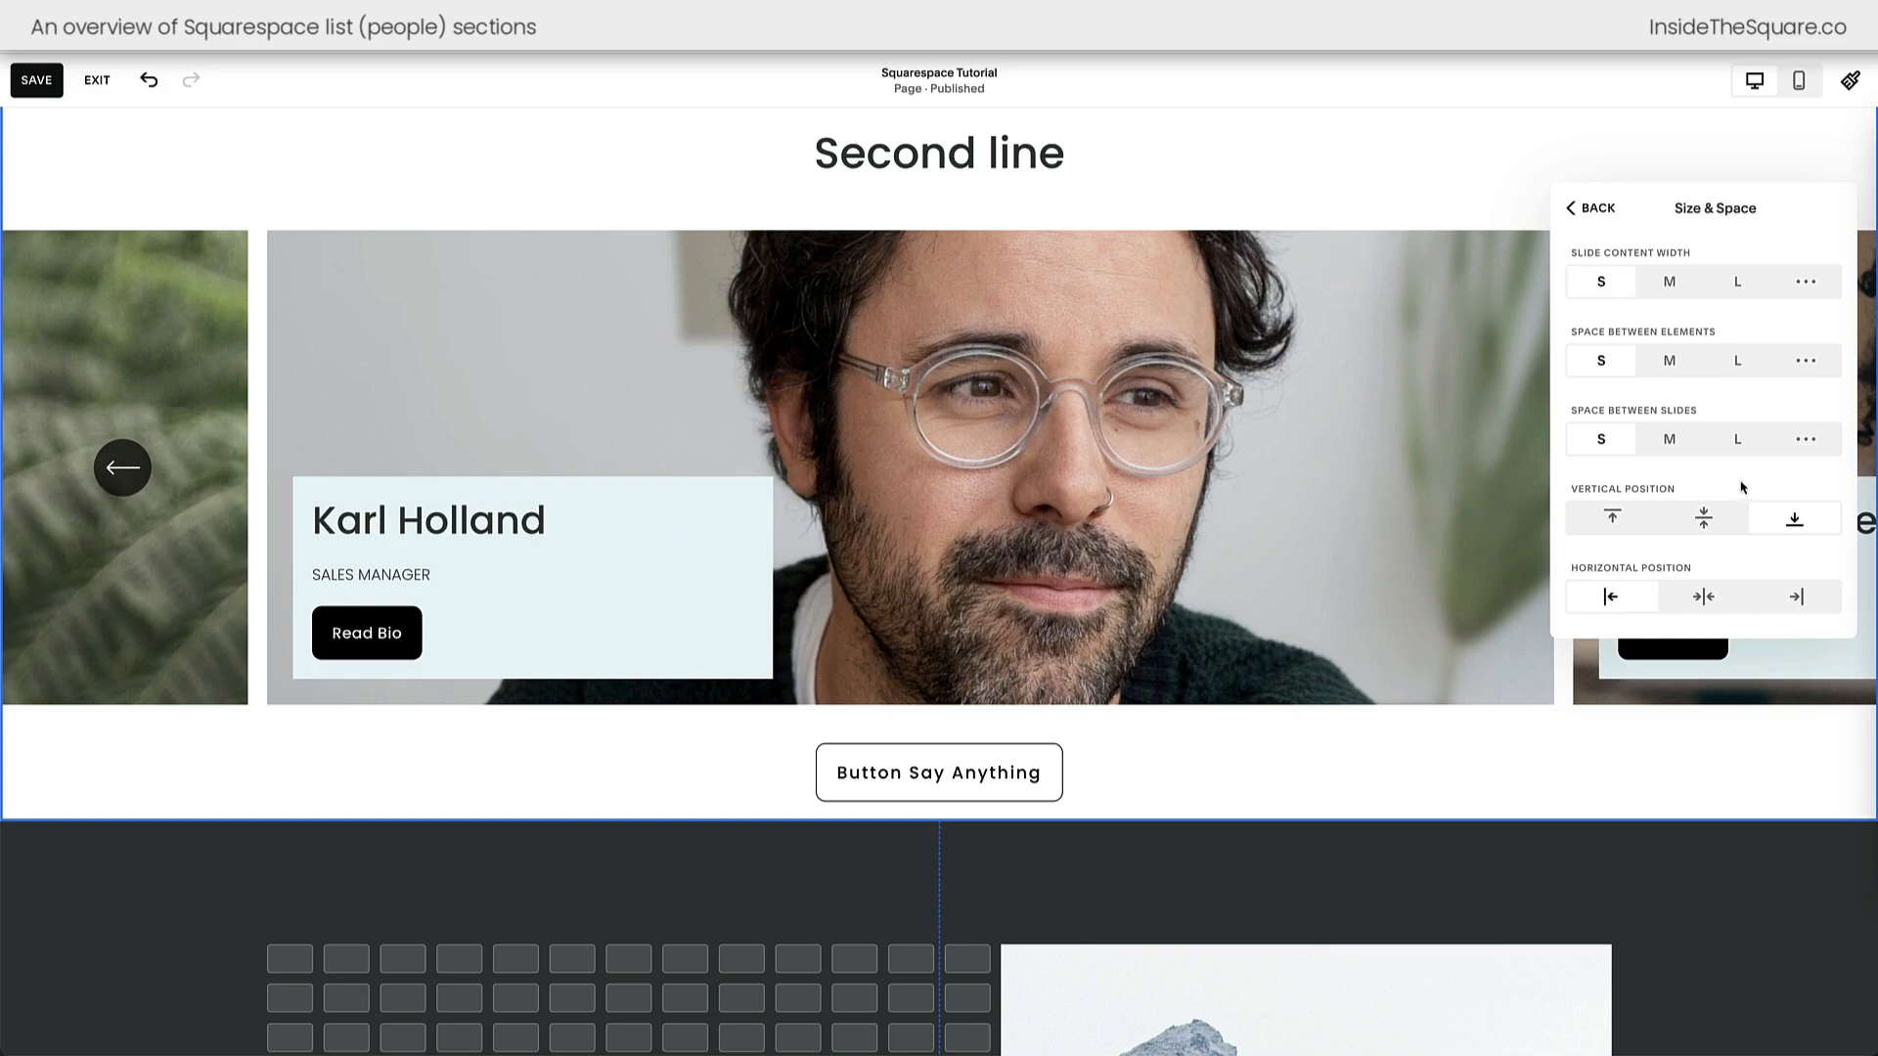
{"action": "scroll", "coordinate": [1742, 486], "scroll_direction": "up", "scroll_amount": 4}
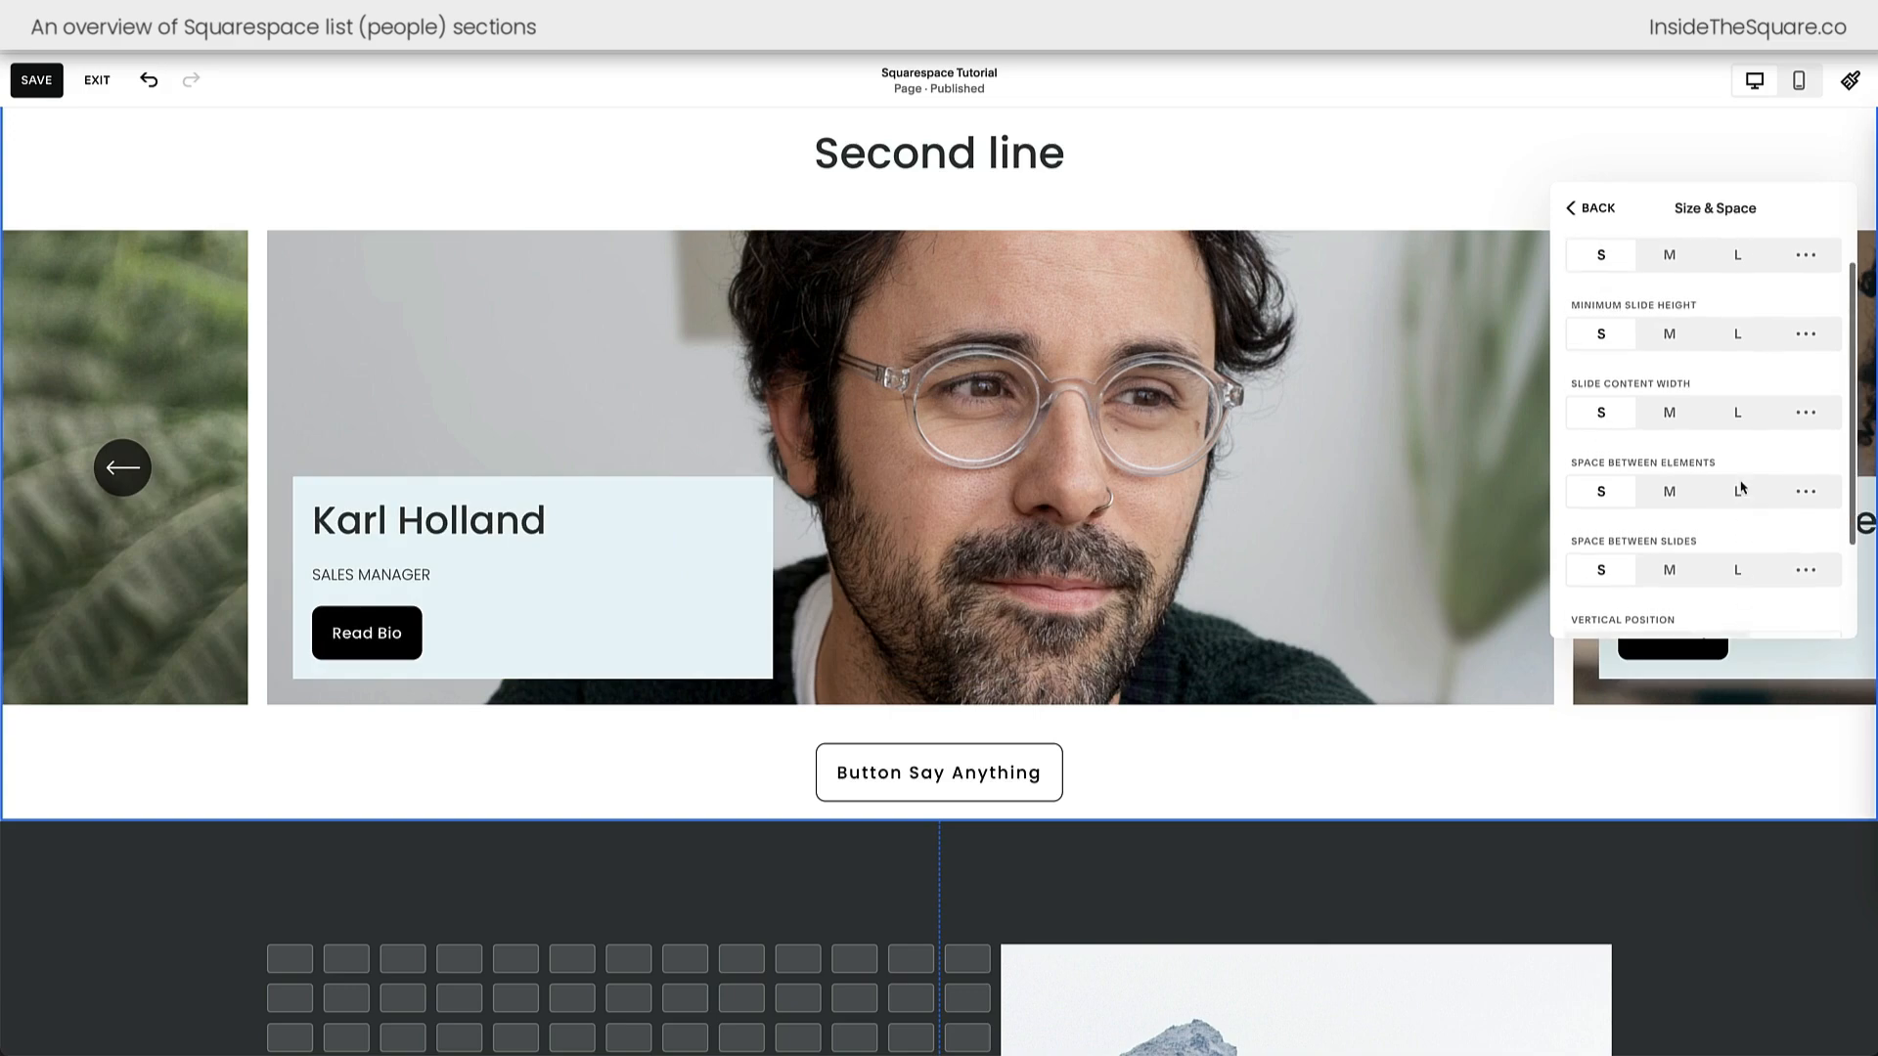
- Compare the Simple List, Banner Slideshow and Carousel layouts for the people section, and set the layout to Simple List
{"action": "left_click", "coordinate": [1598, 207]}
{"action": "left_click", "coordinate": [1707, 302]}
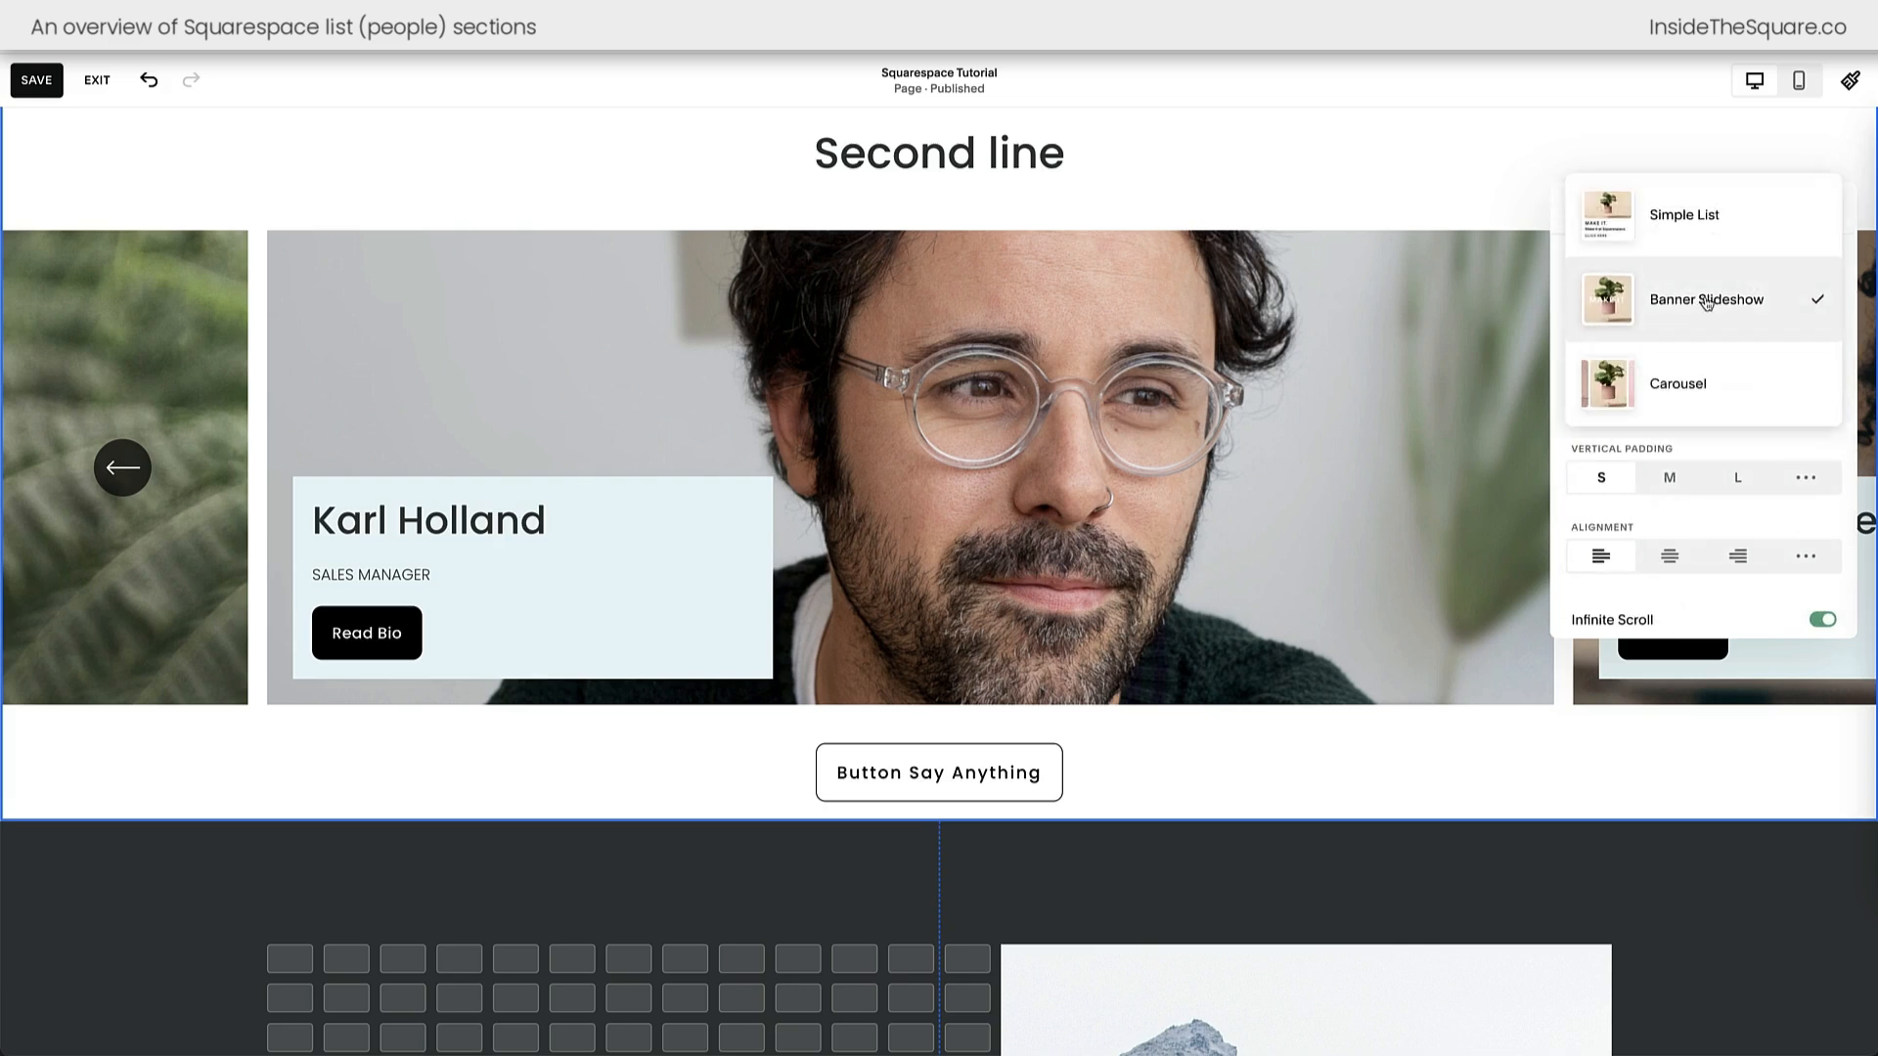
{"action": "left_click", "coordinate": [1781, 216]}
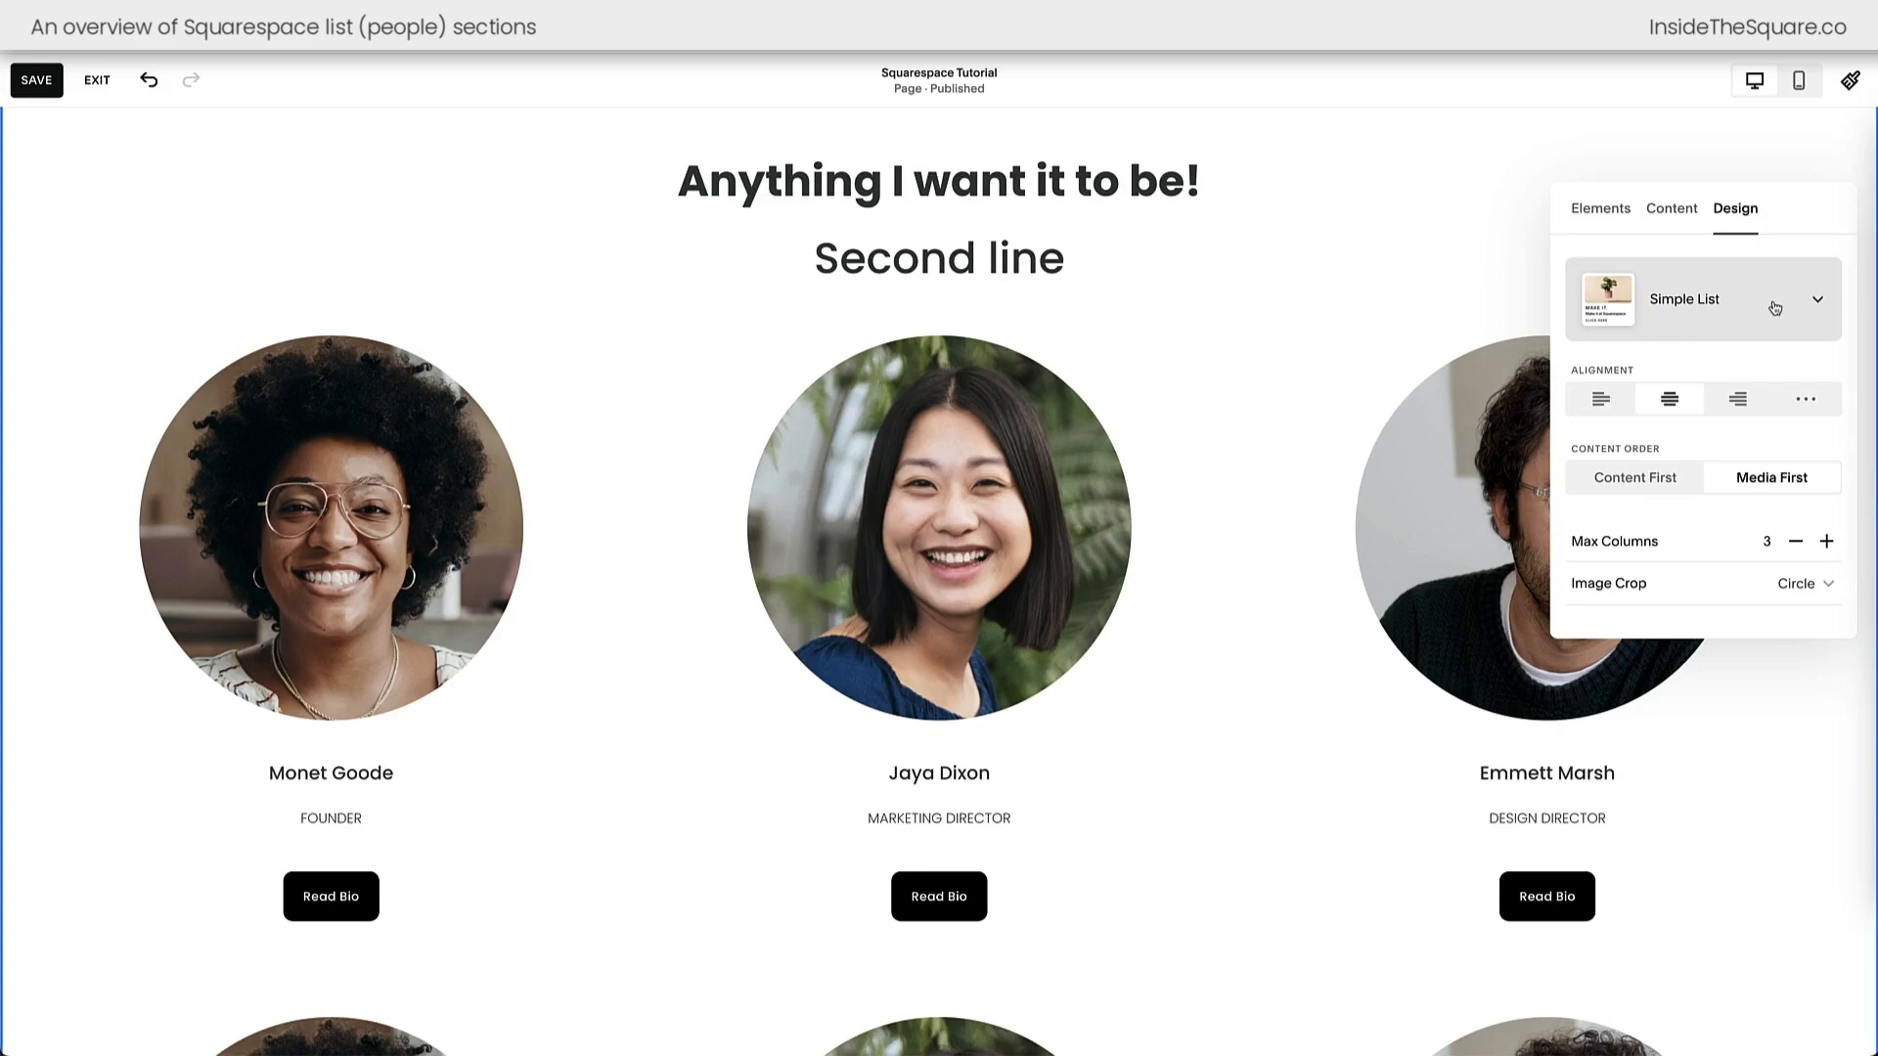
{"action": "left_click", "coordinate": [1775, 308]}
{"action": "left_click", "coordinate": [1761, 391]}
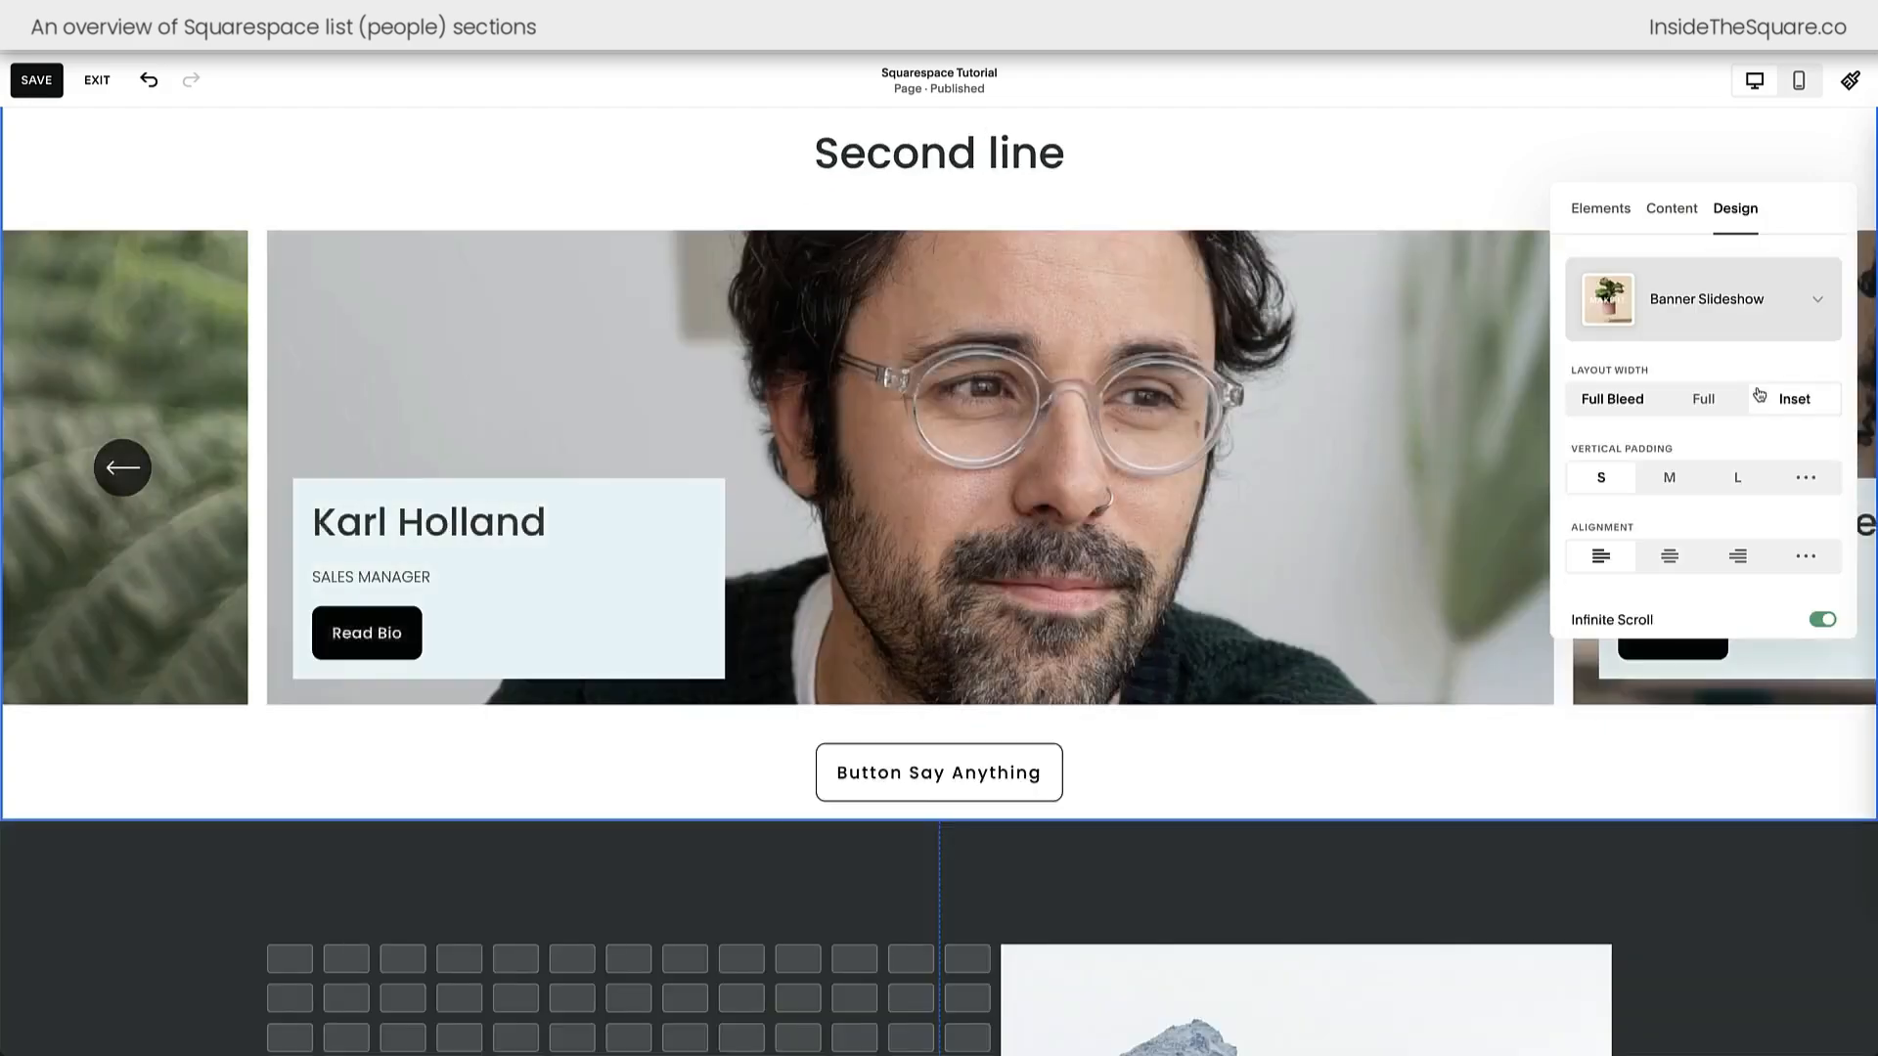
{"action": "left_click", "coordinate": [1762, 302]}
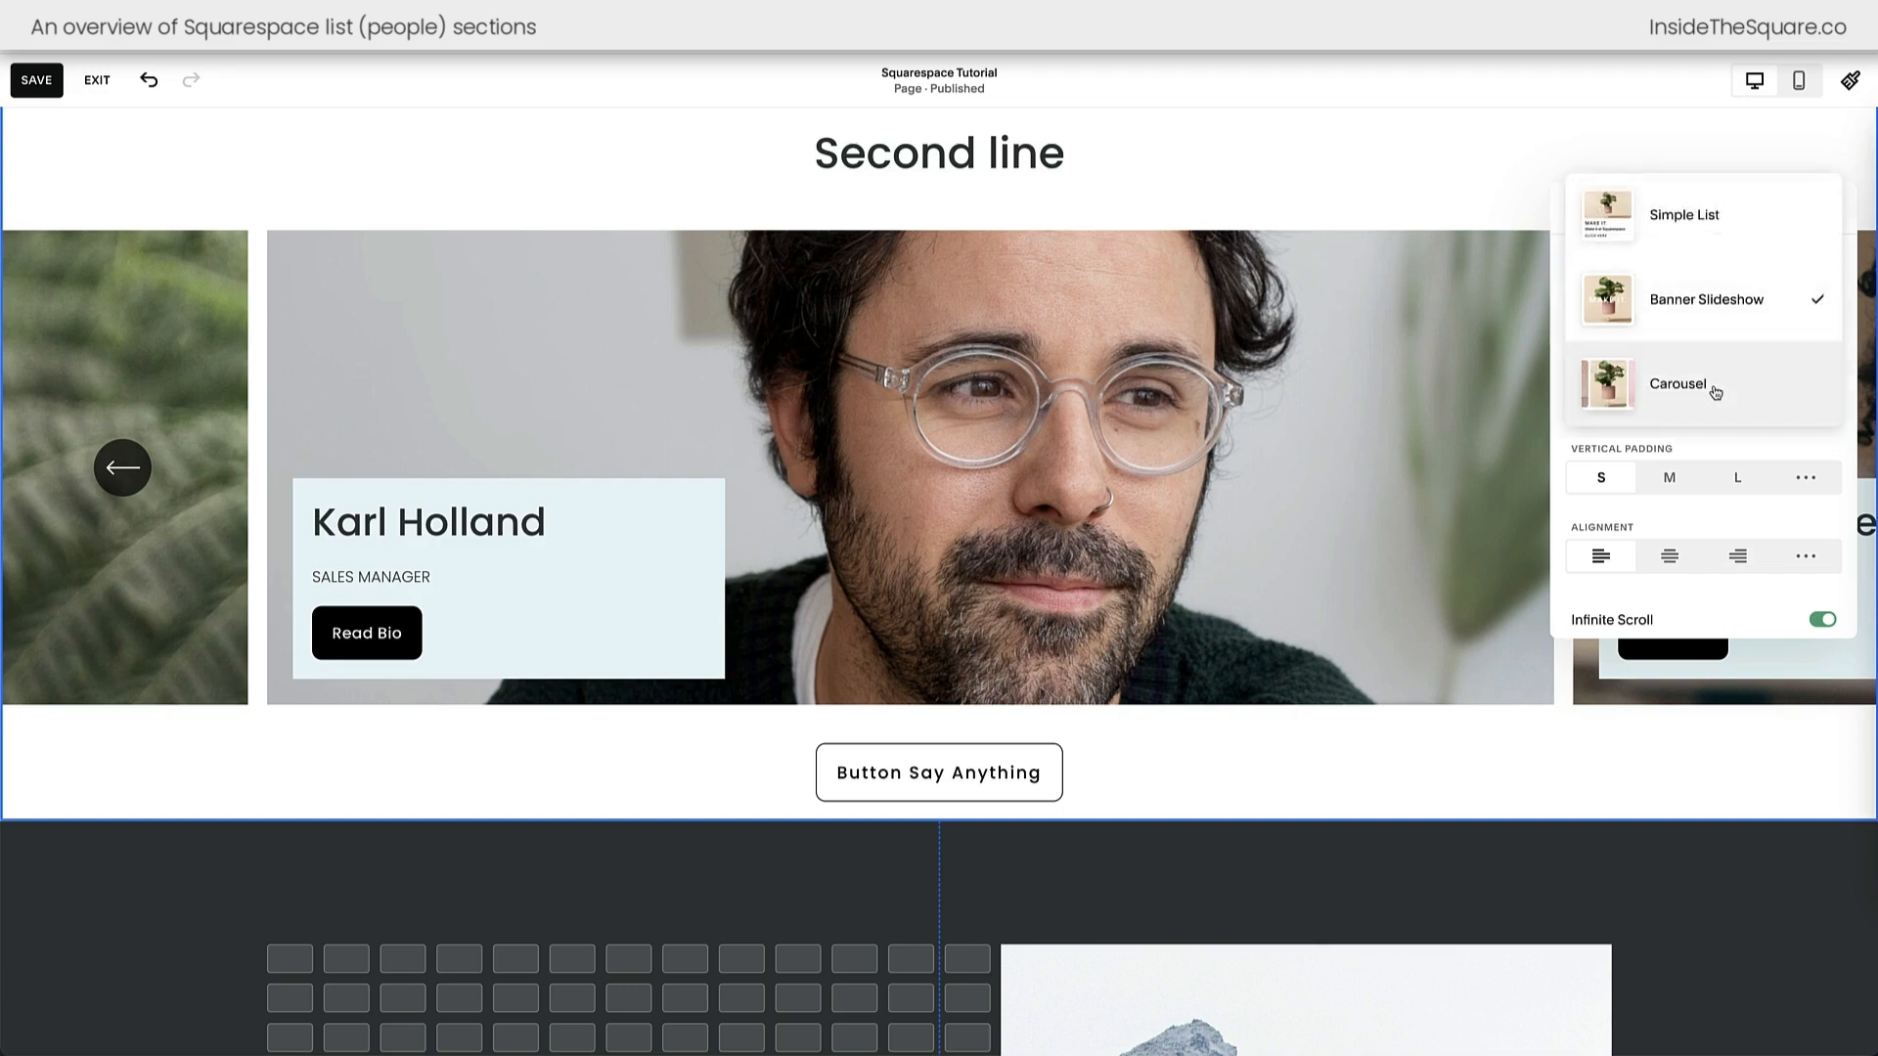
{"action": "left_click", "coordinate": [1717, 394]}
{"action": "left_click", "coordinate": [1728, 314]}
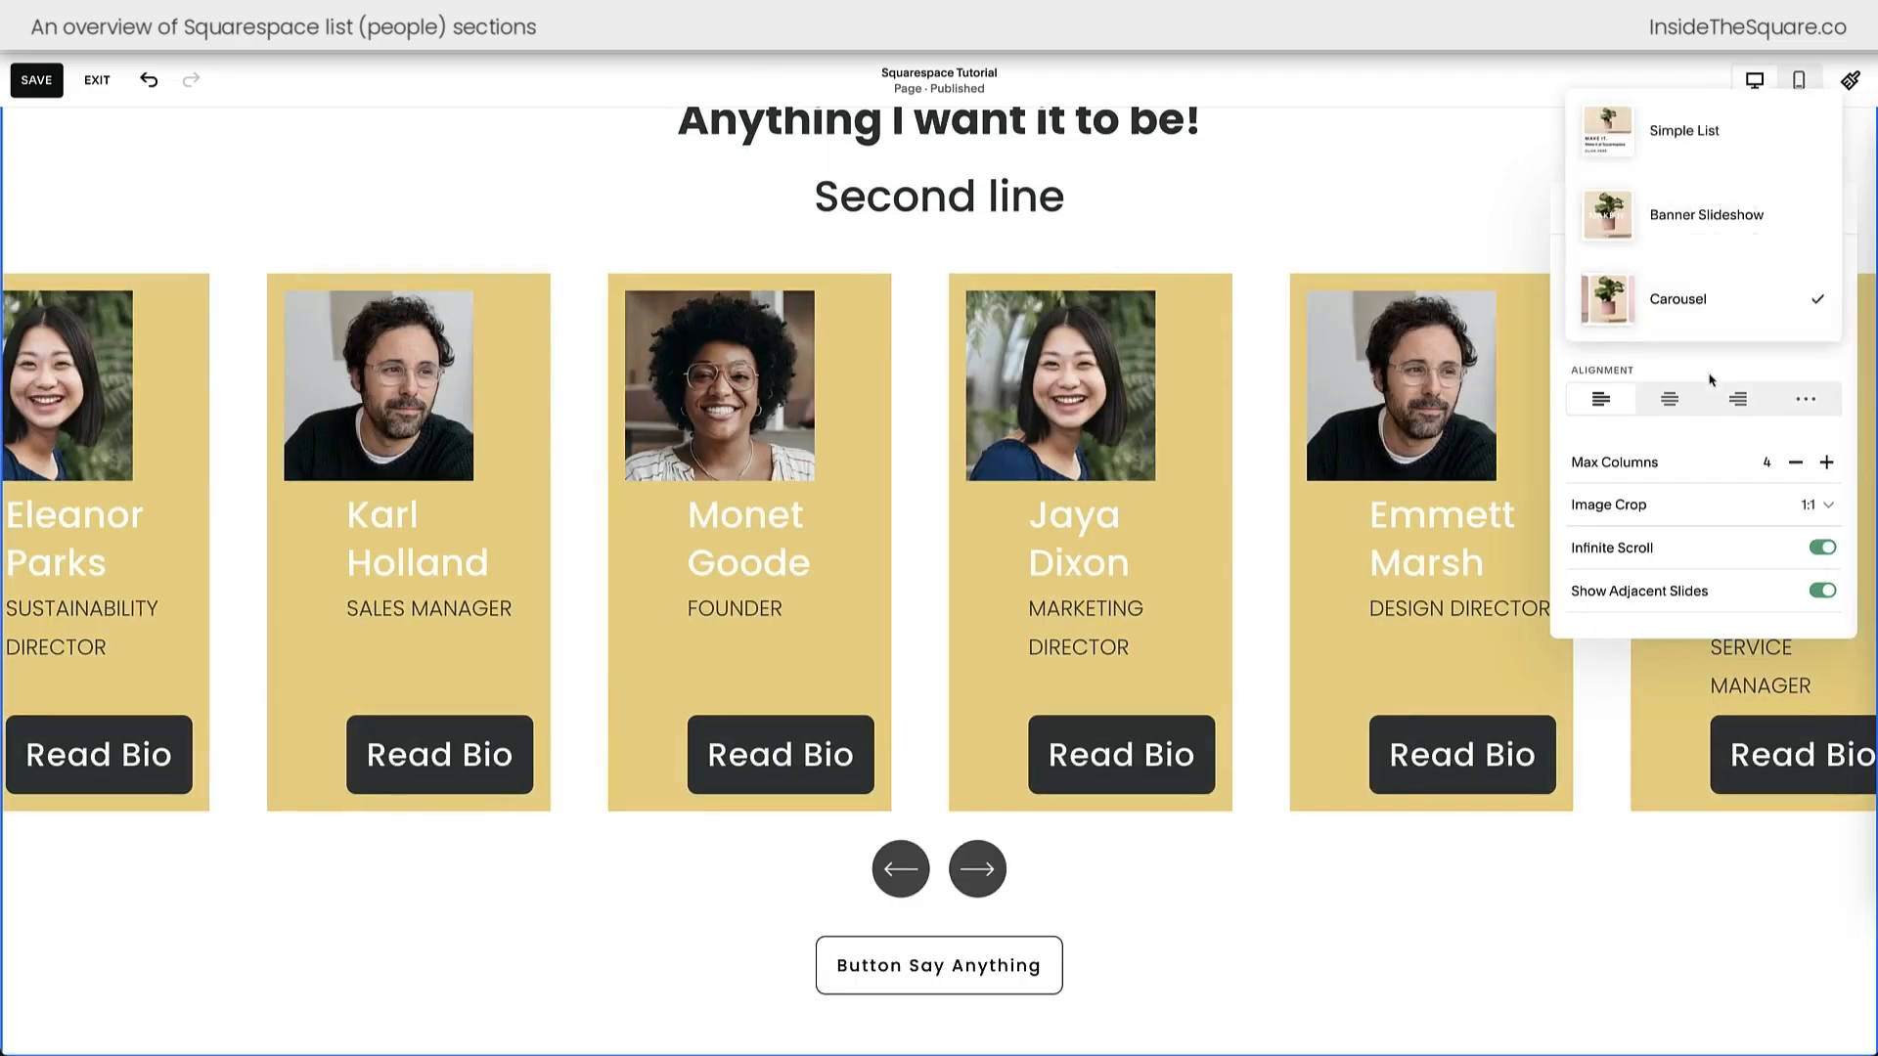
{"action": "left_click", "coordinate": [1713, 212]}
{"action": "left_click", "coordinate": [1742, 333]}
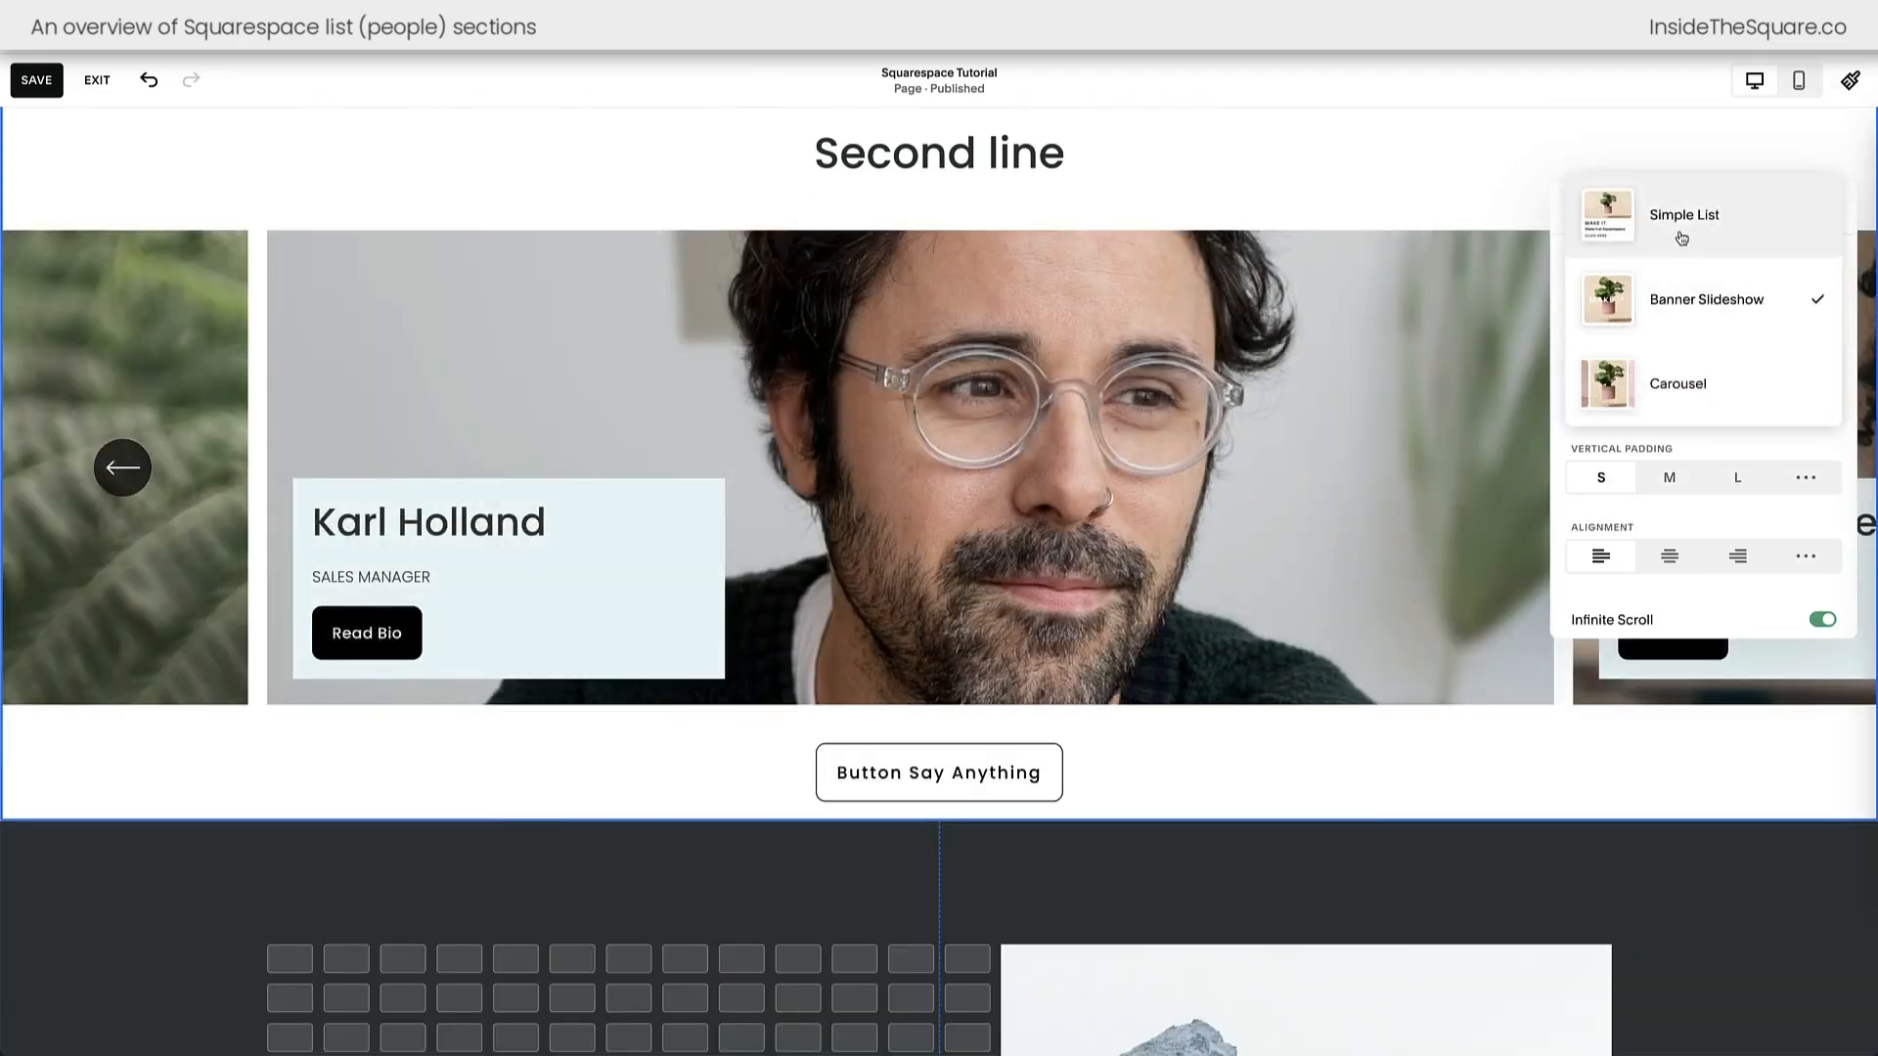
{"action": "left_click", "coordinate": [1684, 213]}
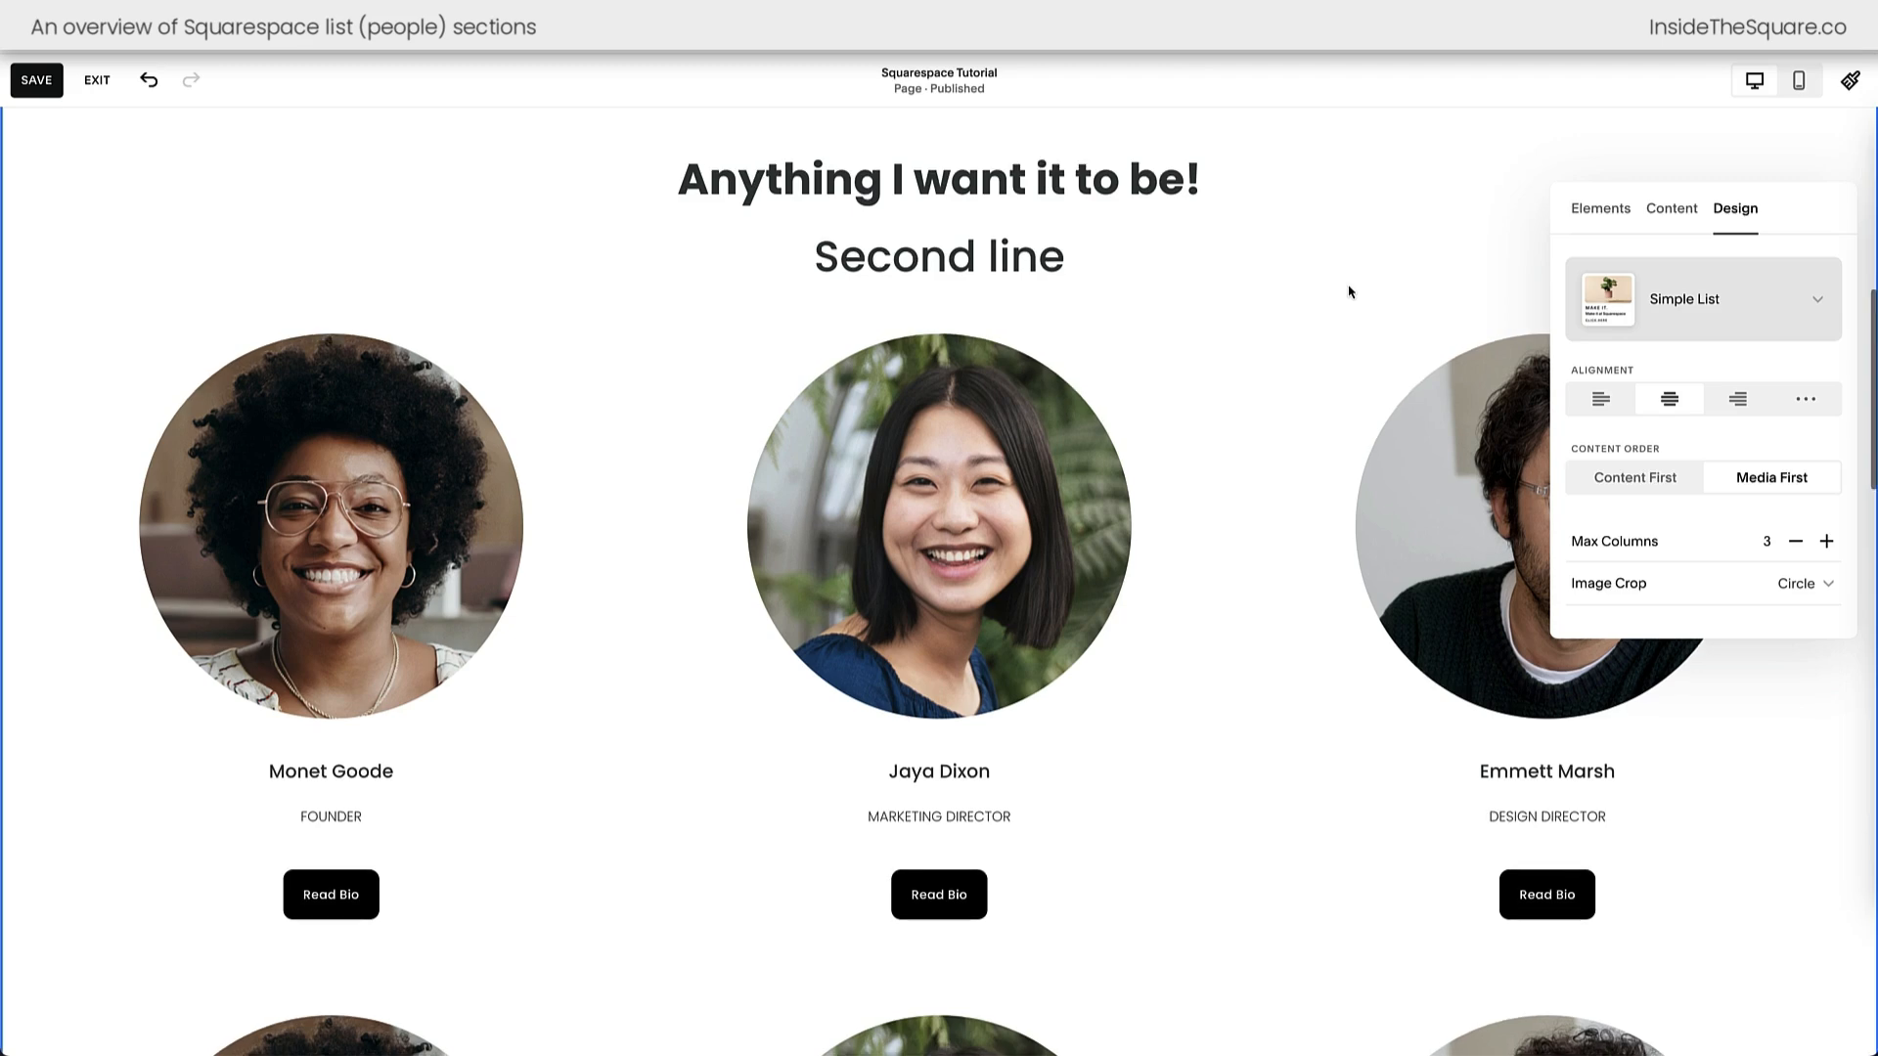
- Finish editing the people section, save the page, and exit the page editor
{"action": "scroll", "coordinate": [1349, 291], "scroll_direction": "up", "scroll_amount": 8}
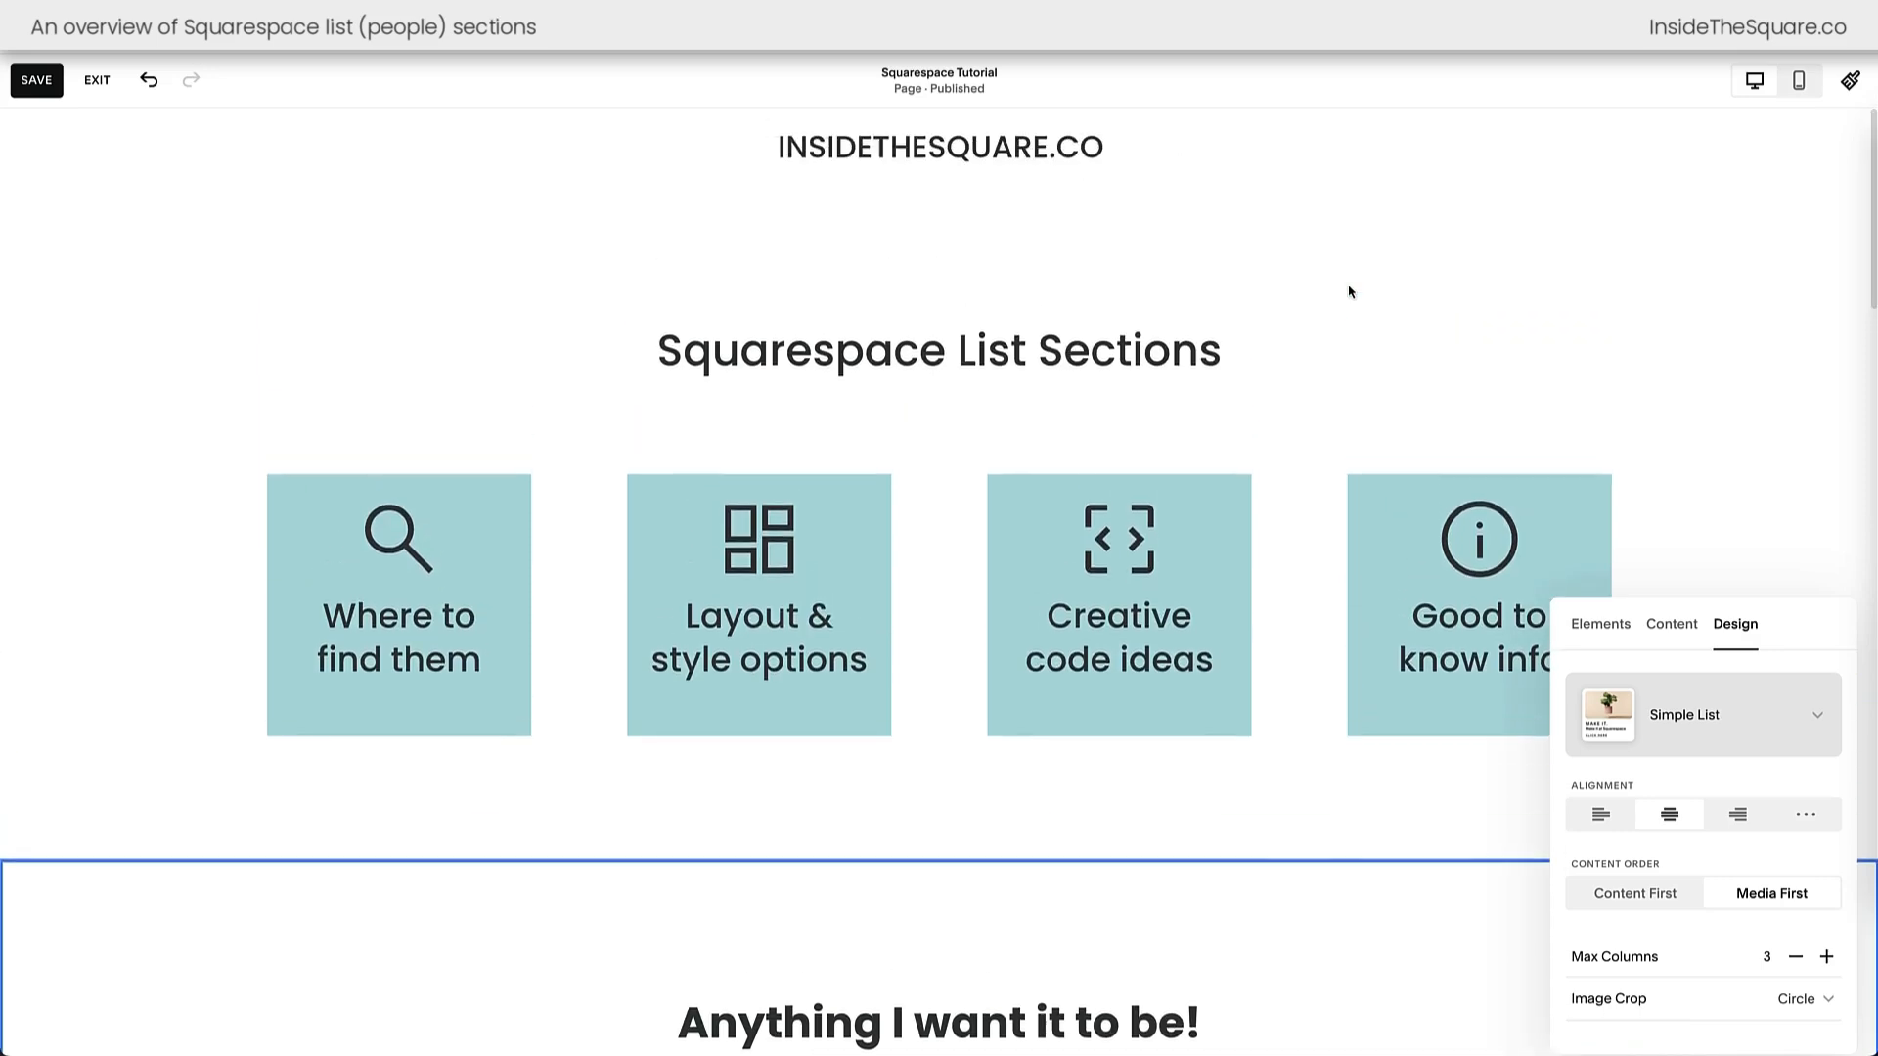
{"action": "left_click", "coordinate": [1287, 578]}
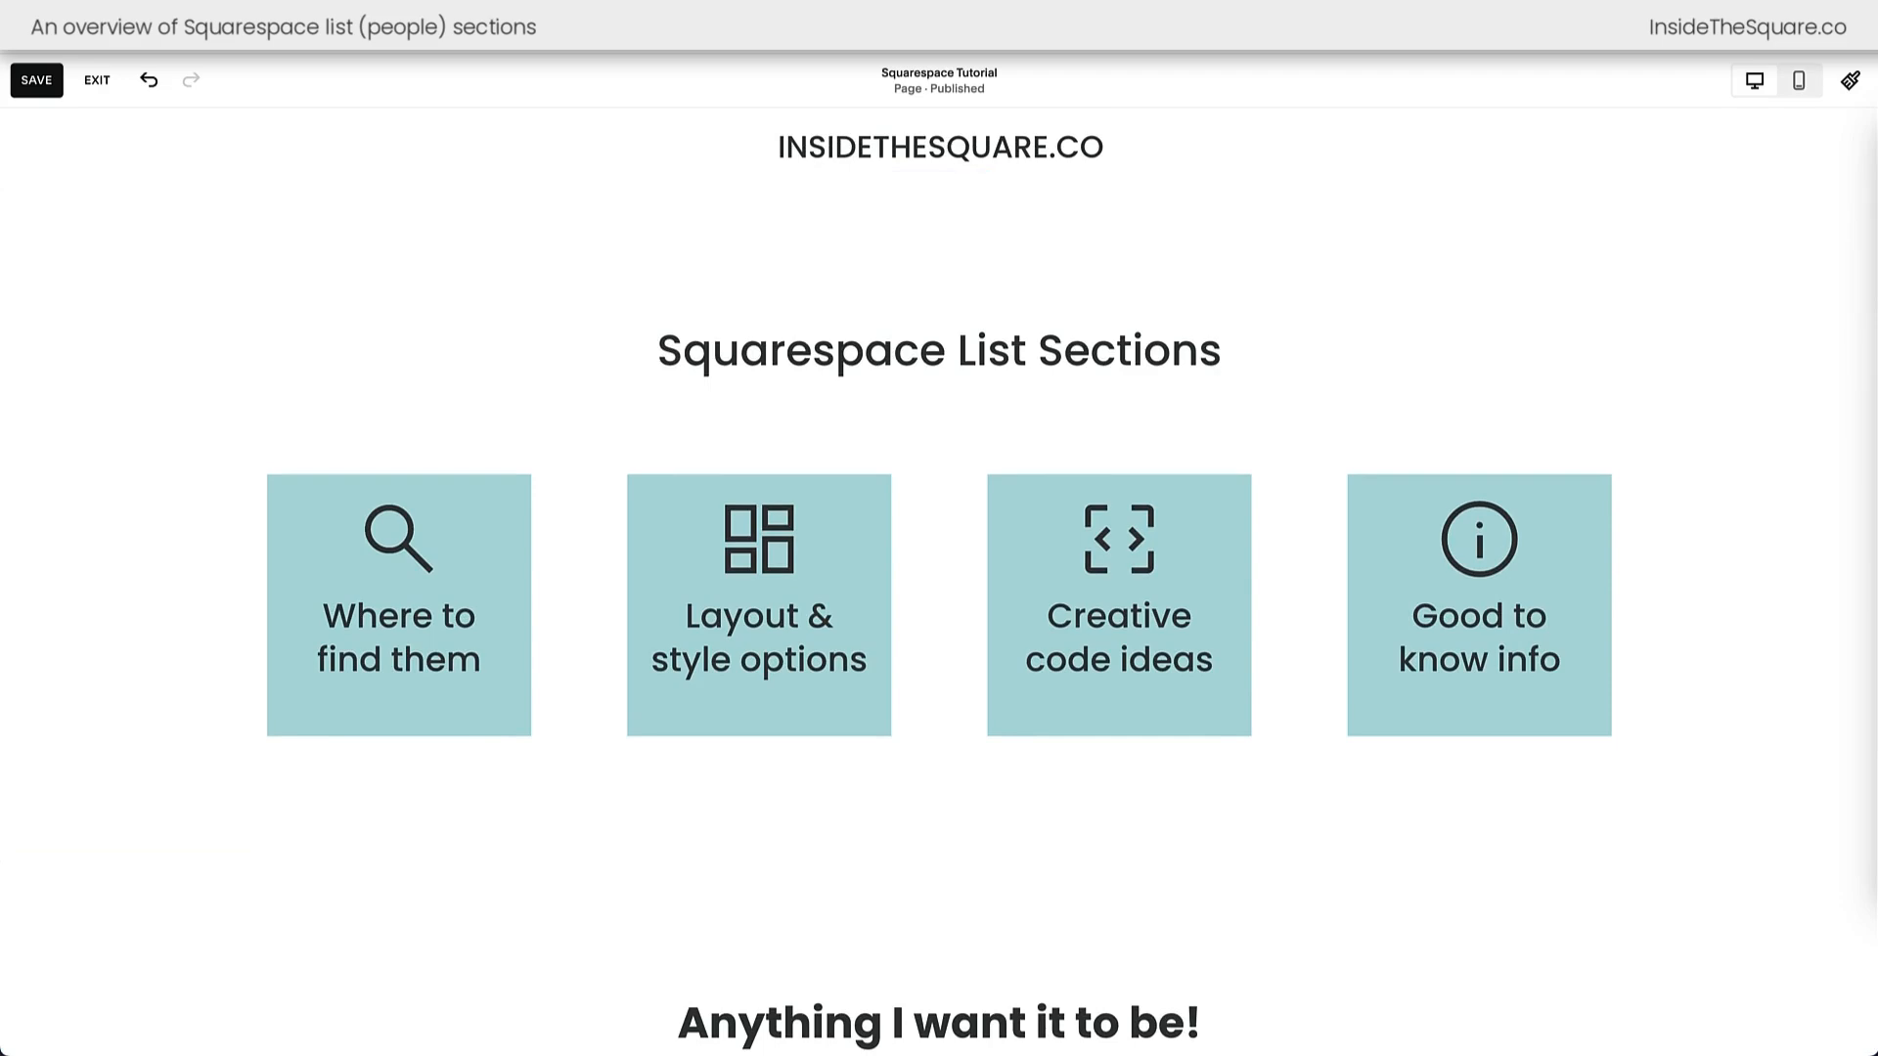
{"action": "left_click", "coordinate": [32, 81]}
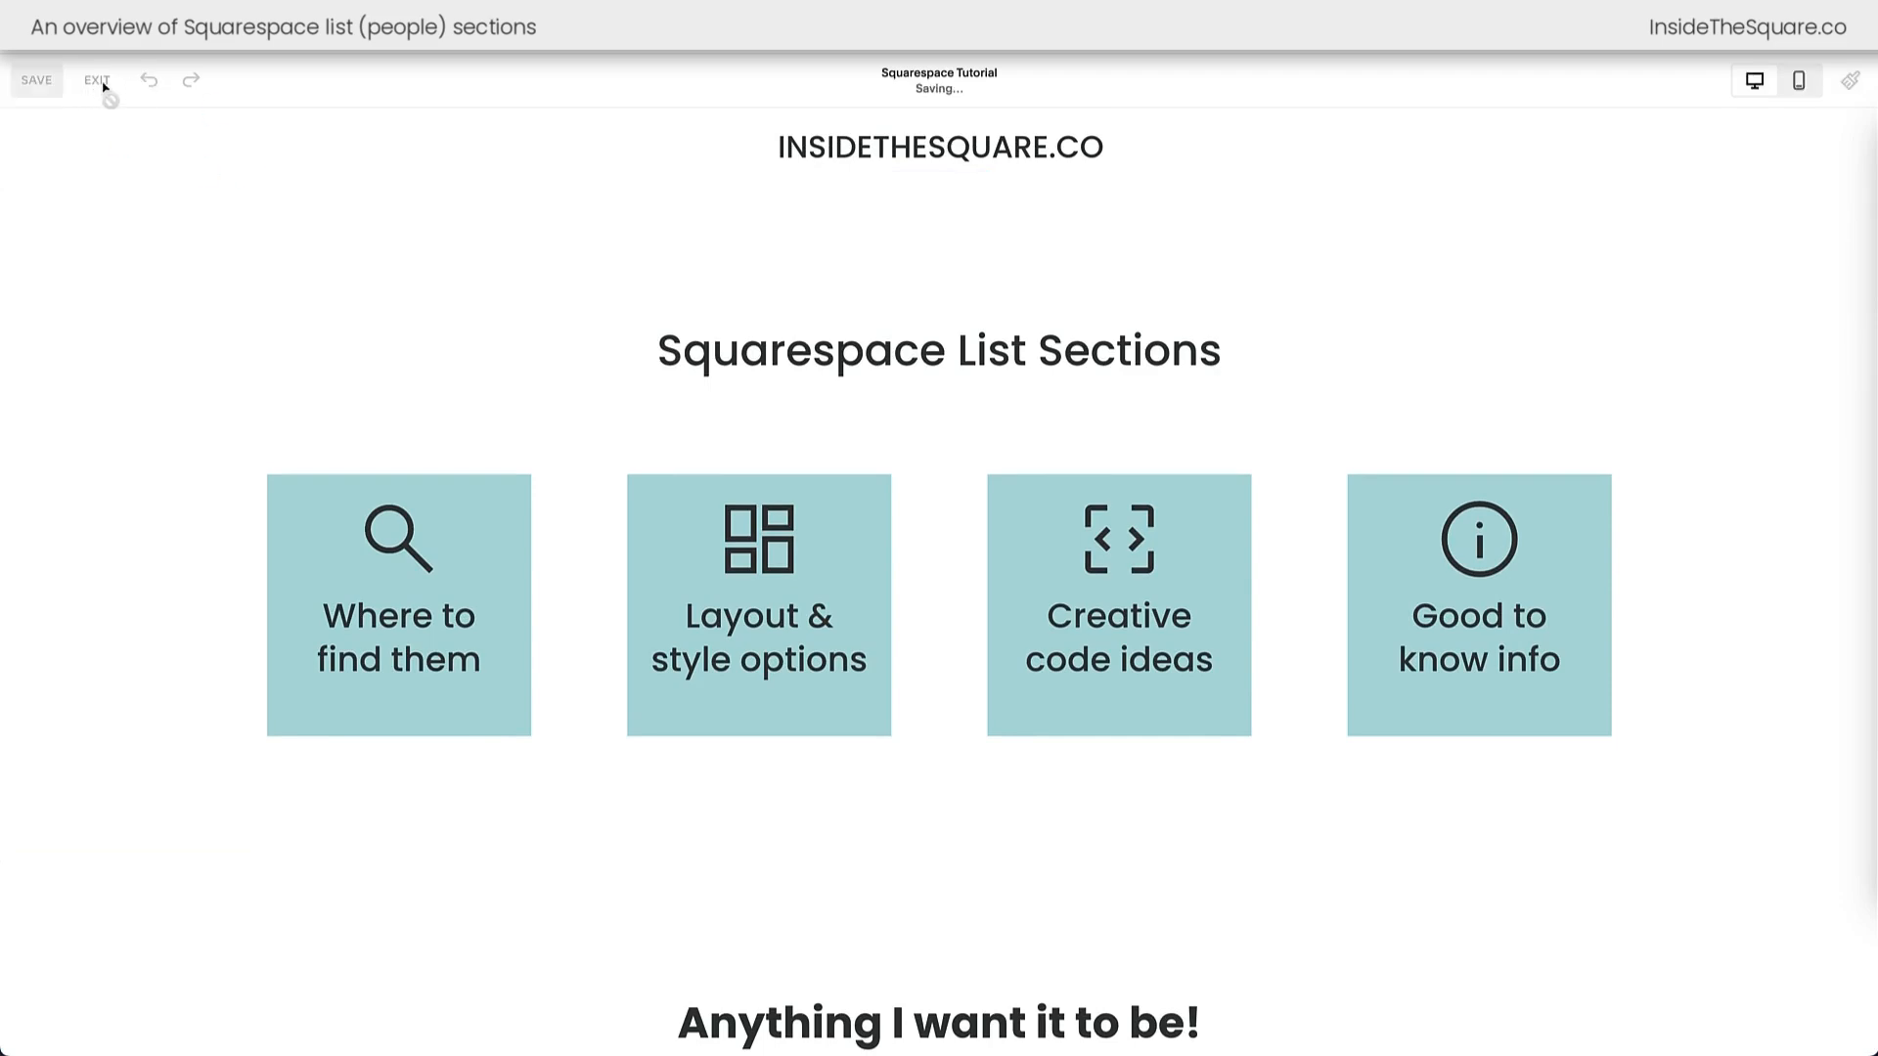
{"action": "left_click", "coordinate": [98, 81]}
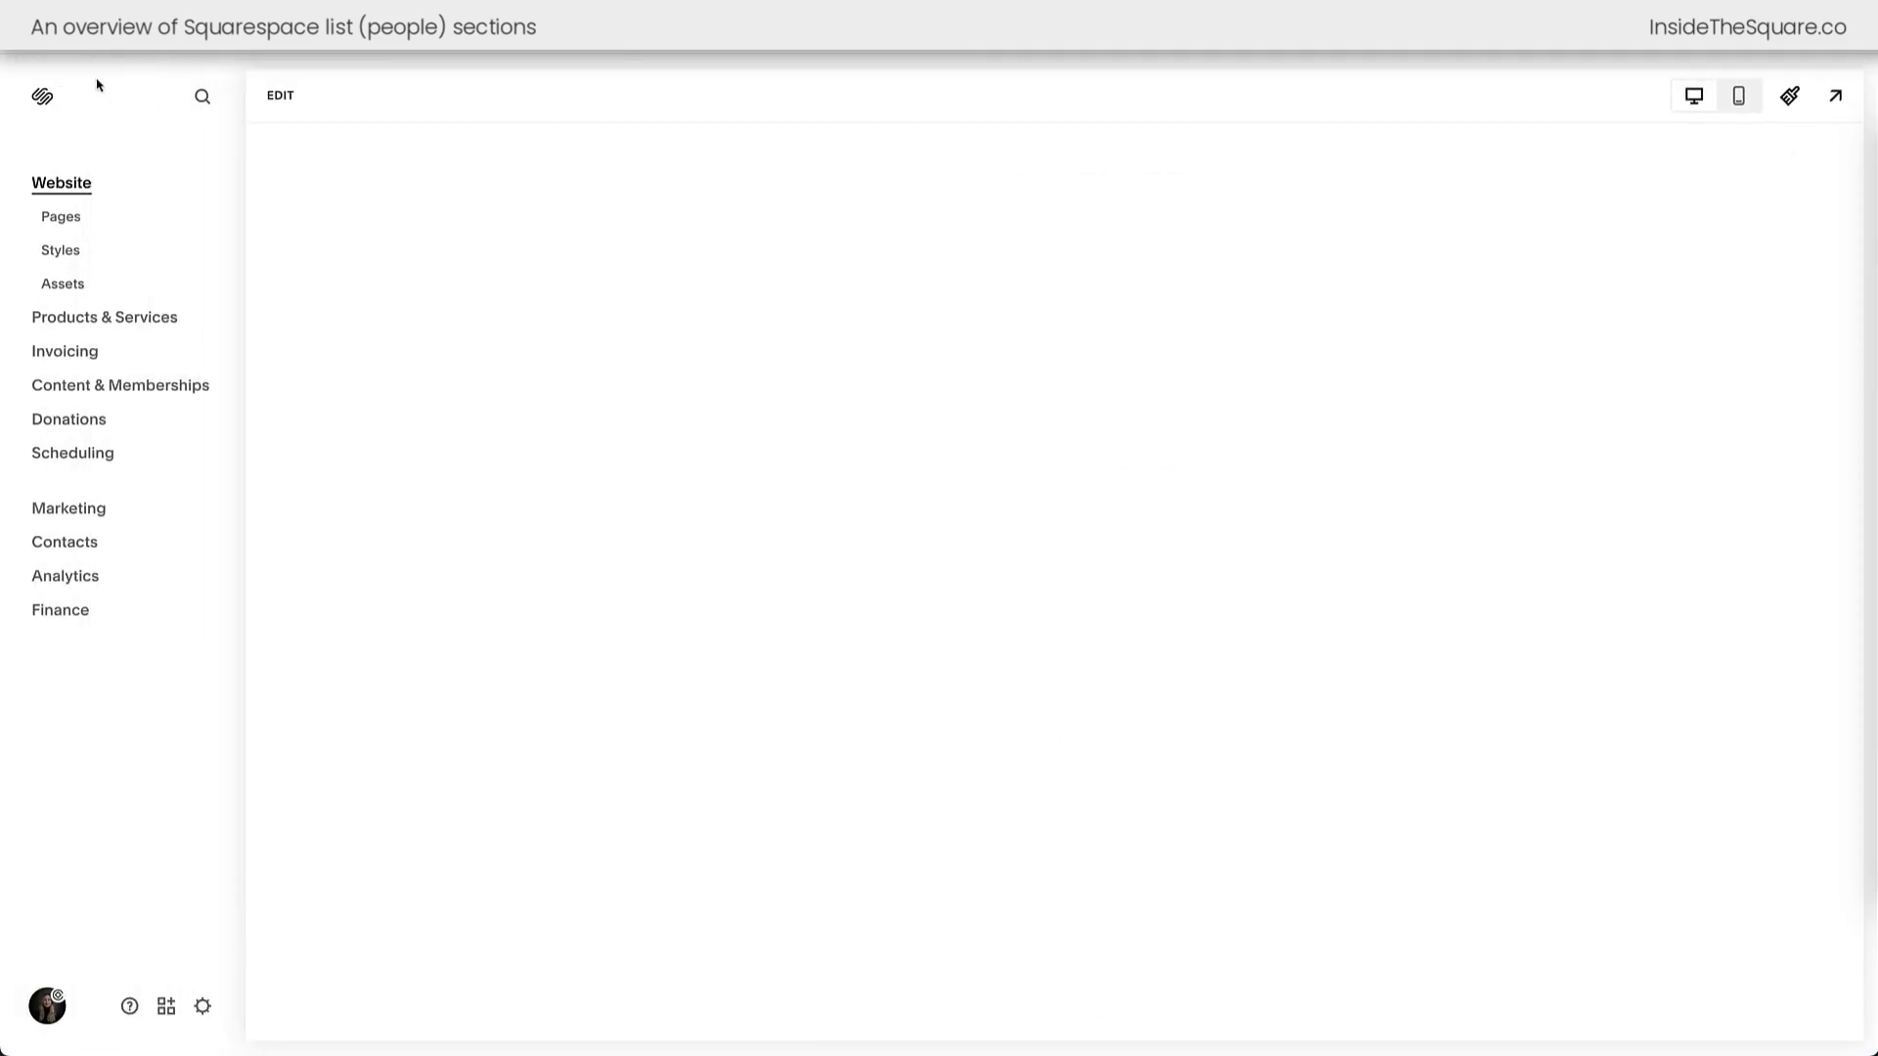
- Open the Custom CSS editor in the site's Website Tools, ready for entering code
{"action": "left_click", "coordinate": [61, 219]}
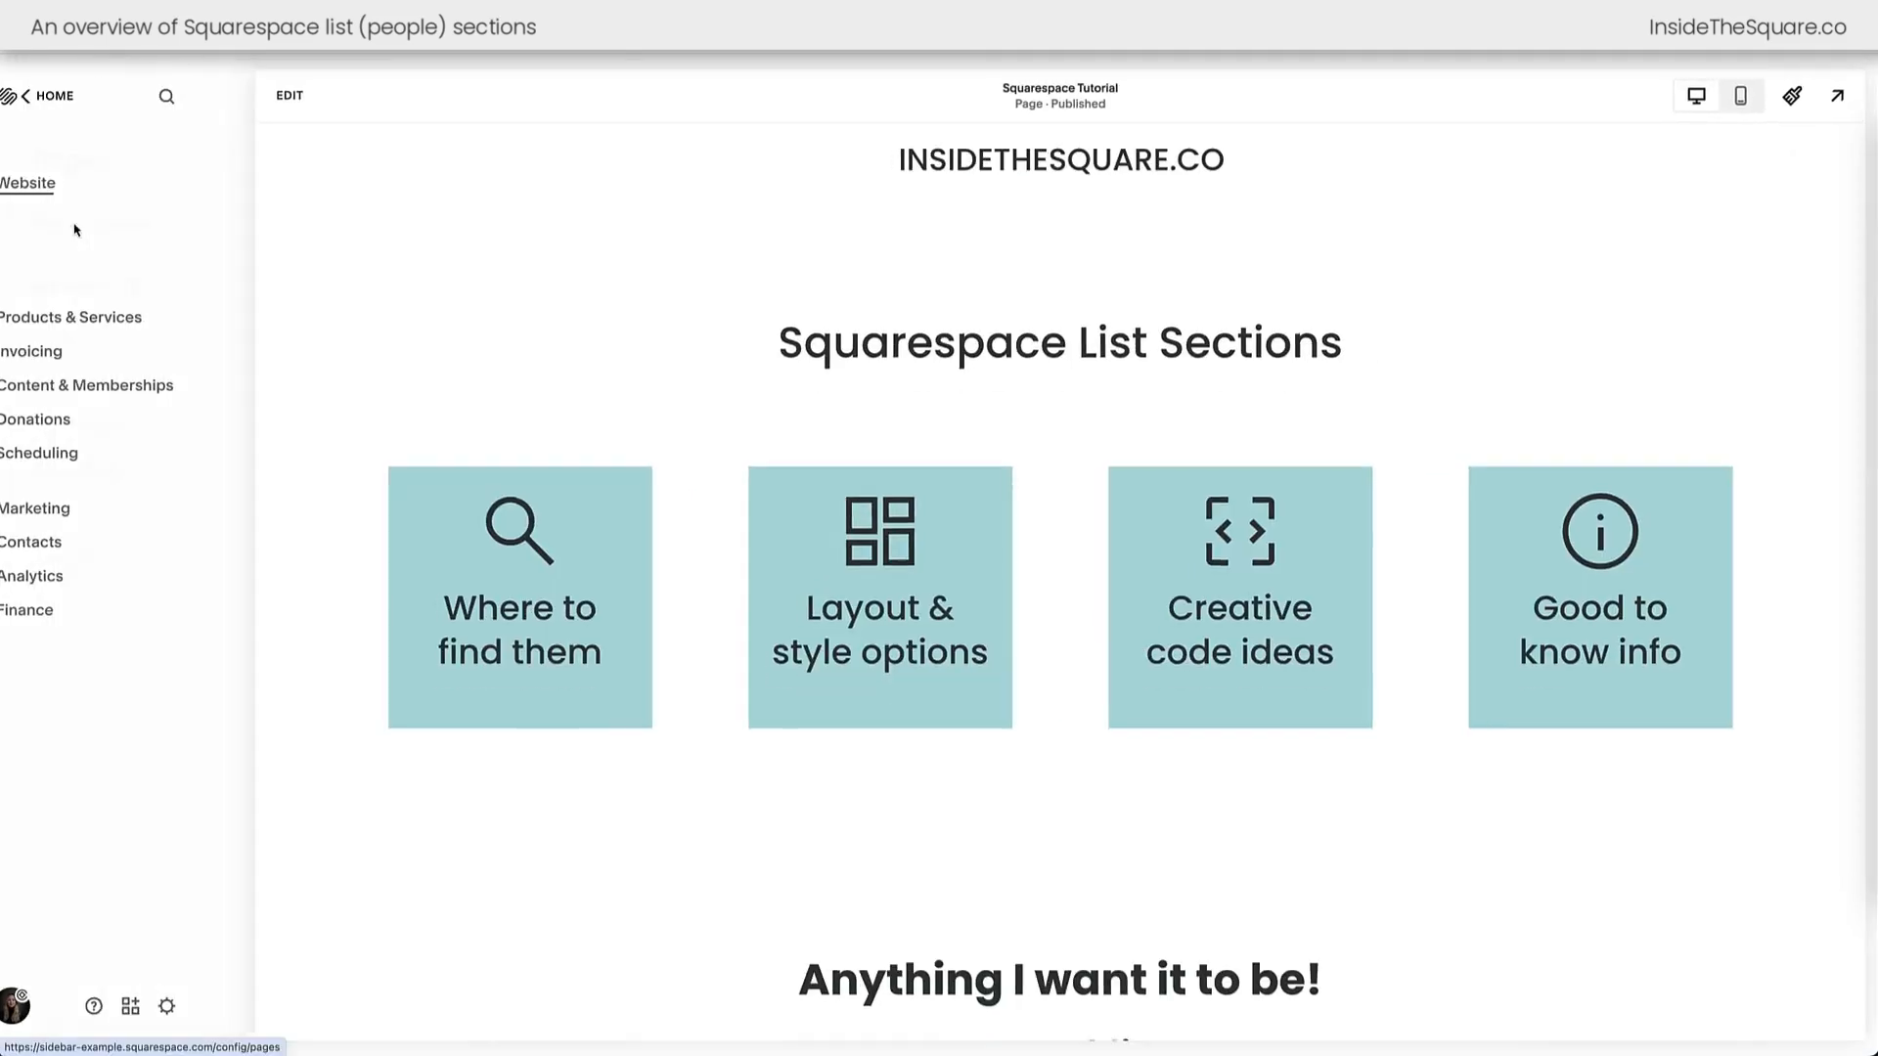
{"action": "left_click", "coordinate": [201, 470]}
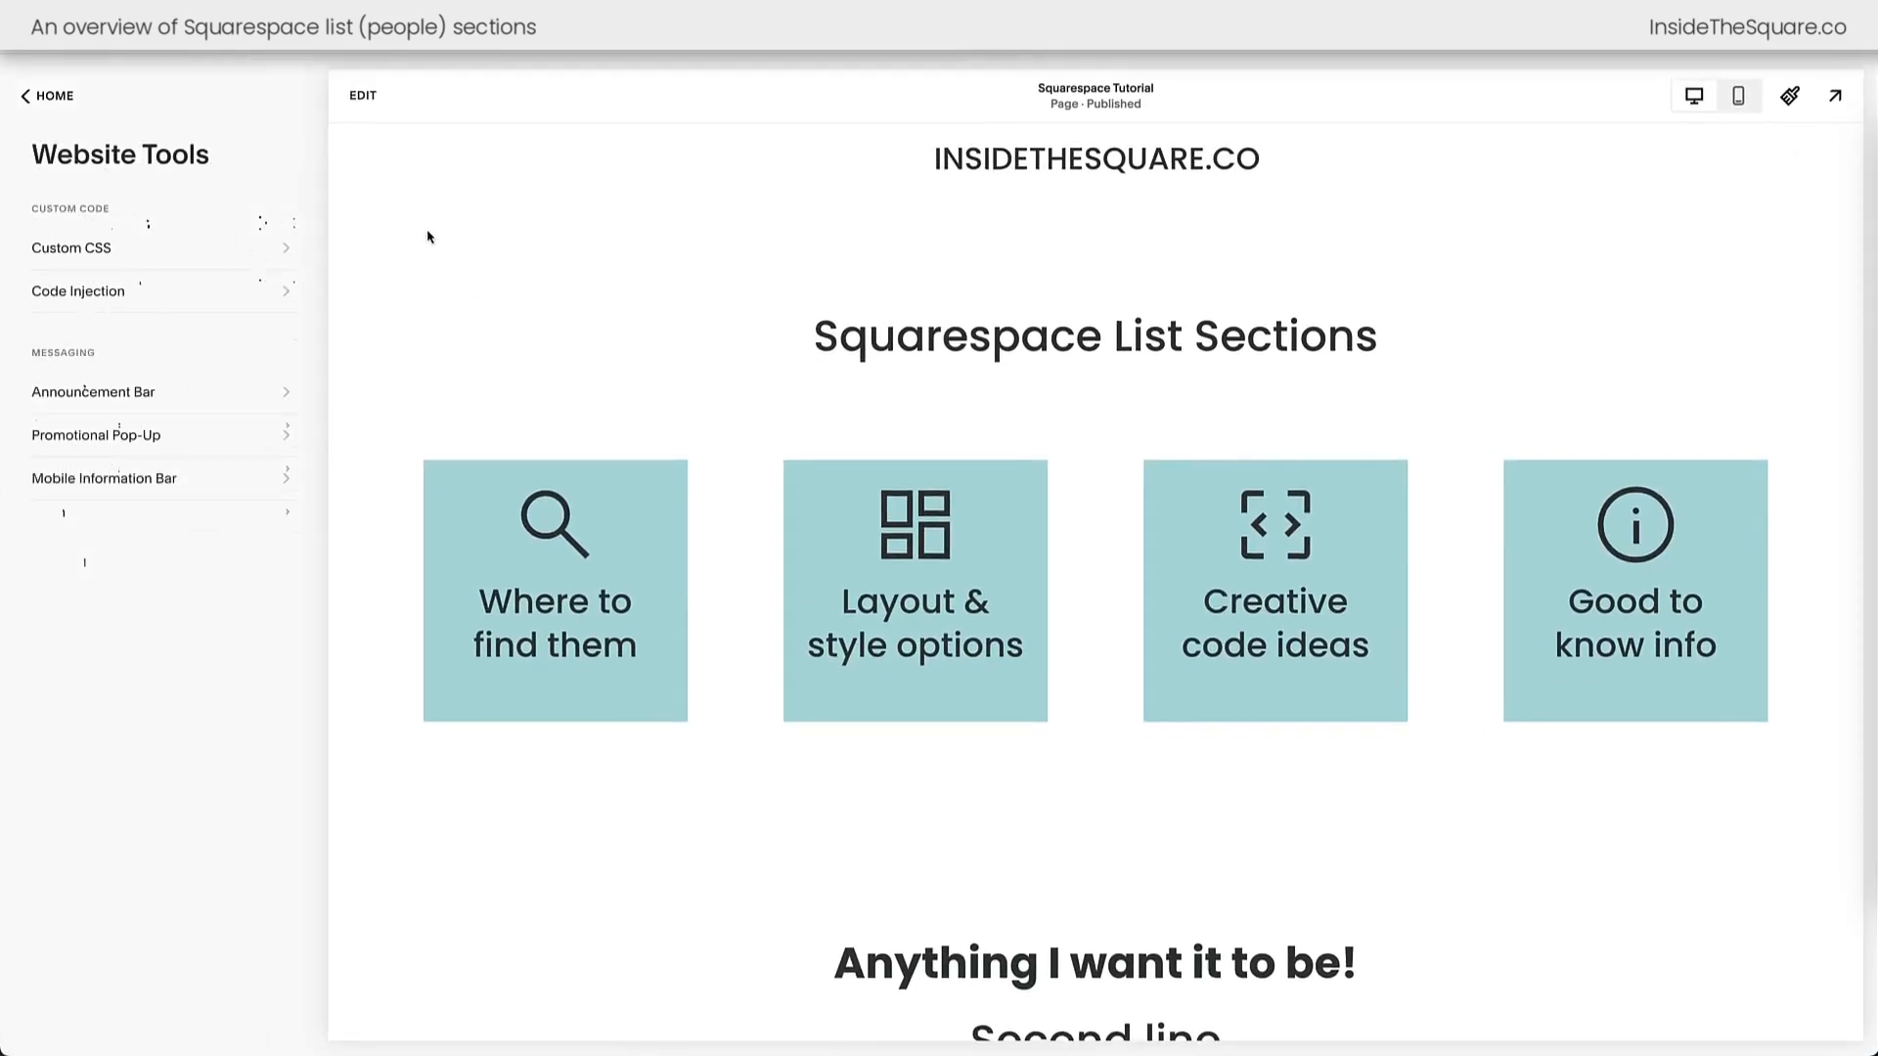
{"action": "left_click", "coordinate": [153, 264]}
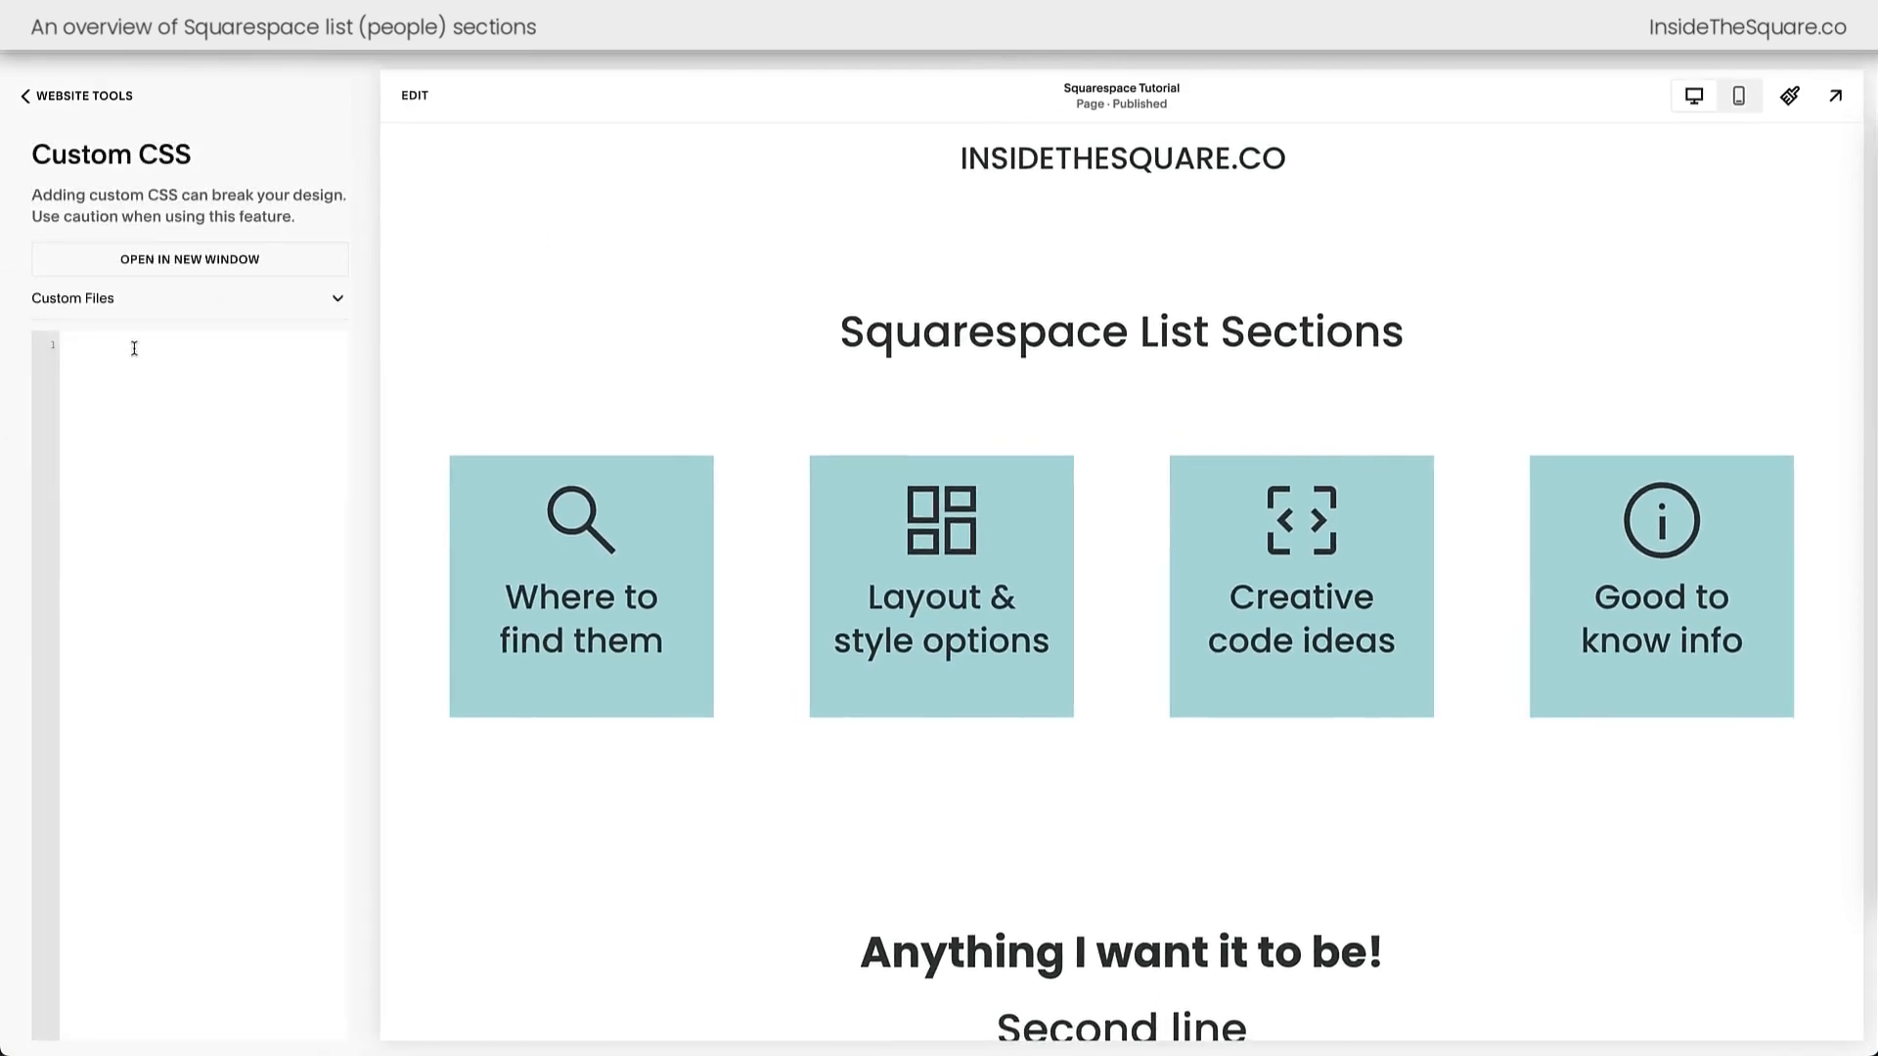
{"action": "left_click", "coordinate": [134, 349]}
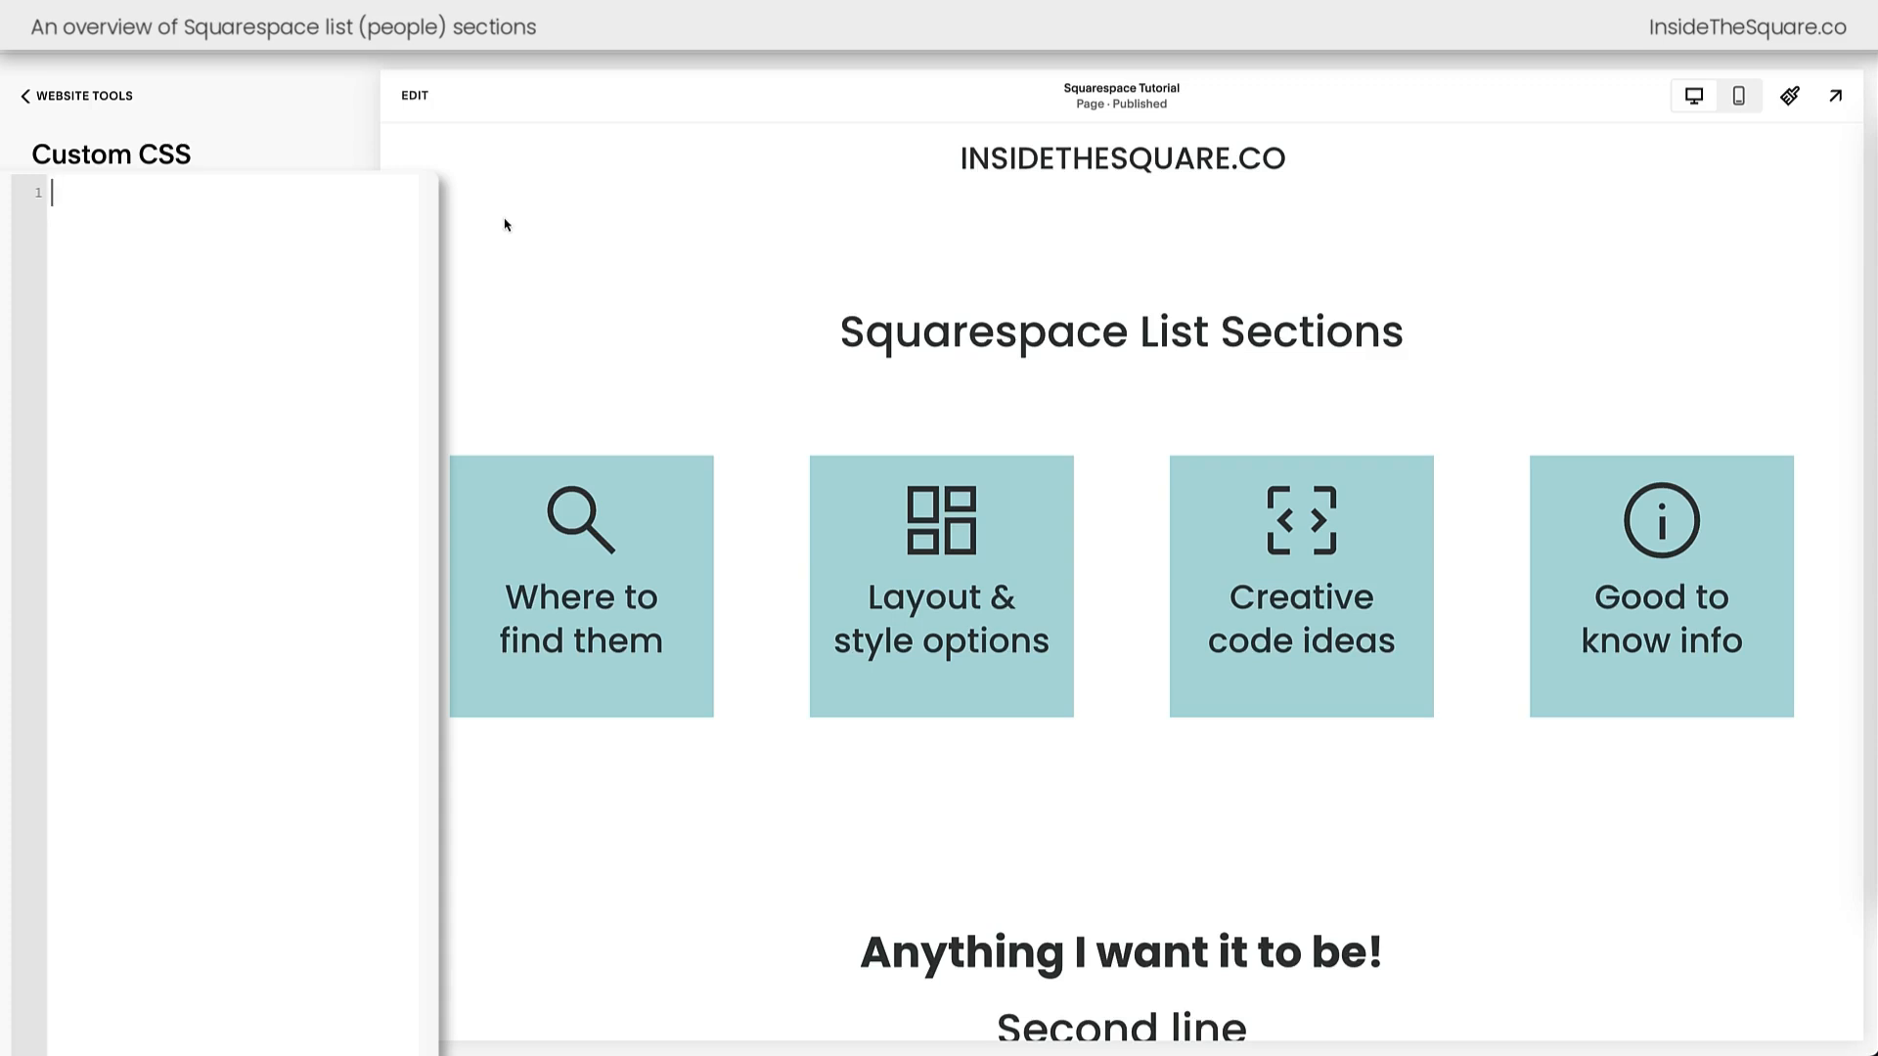
- Write a .list-item:hover CSS rule that sets the background to yellow with !important
{"action": "type", "text": ".list-item"}
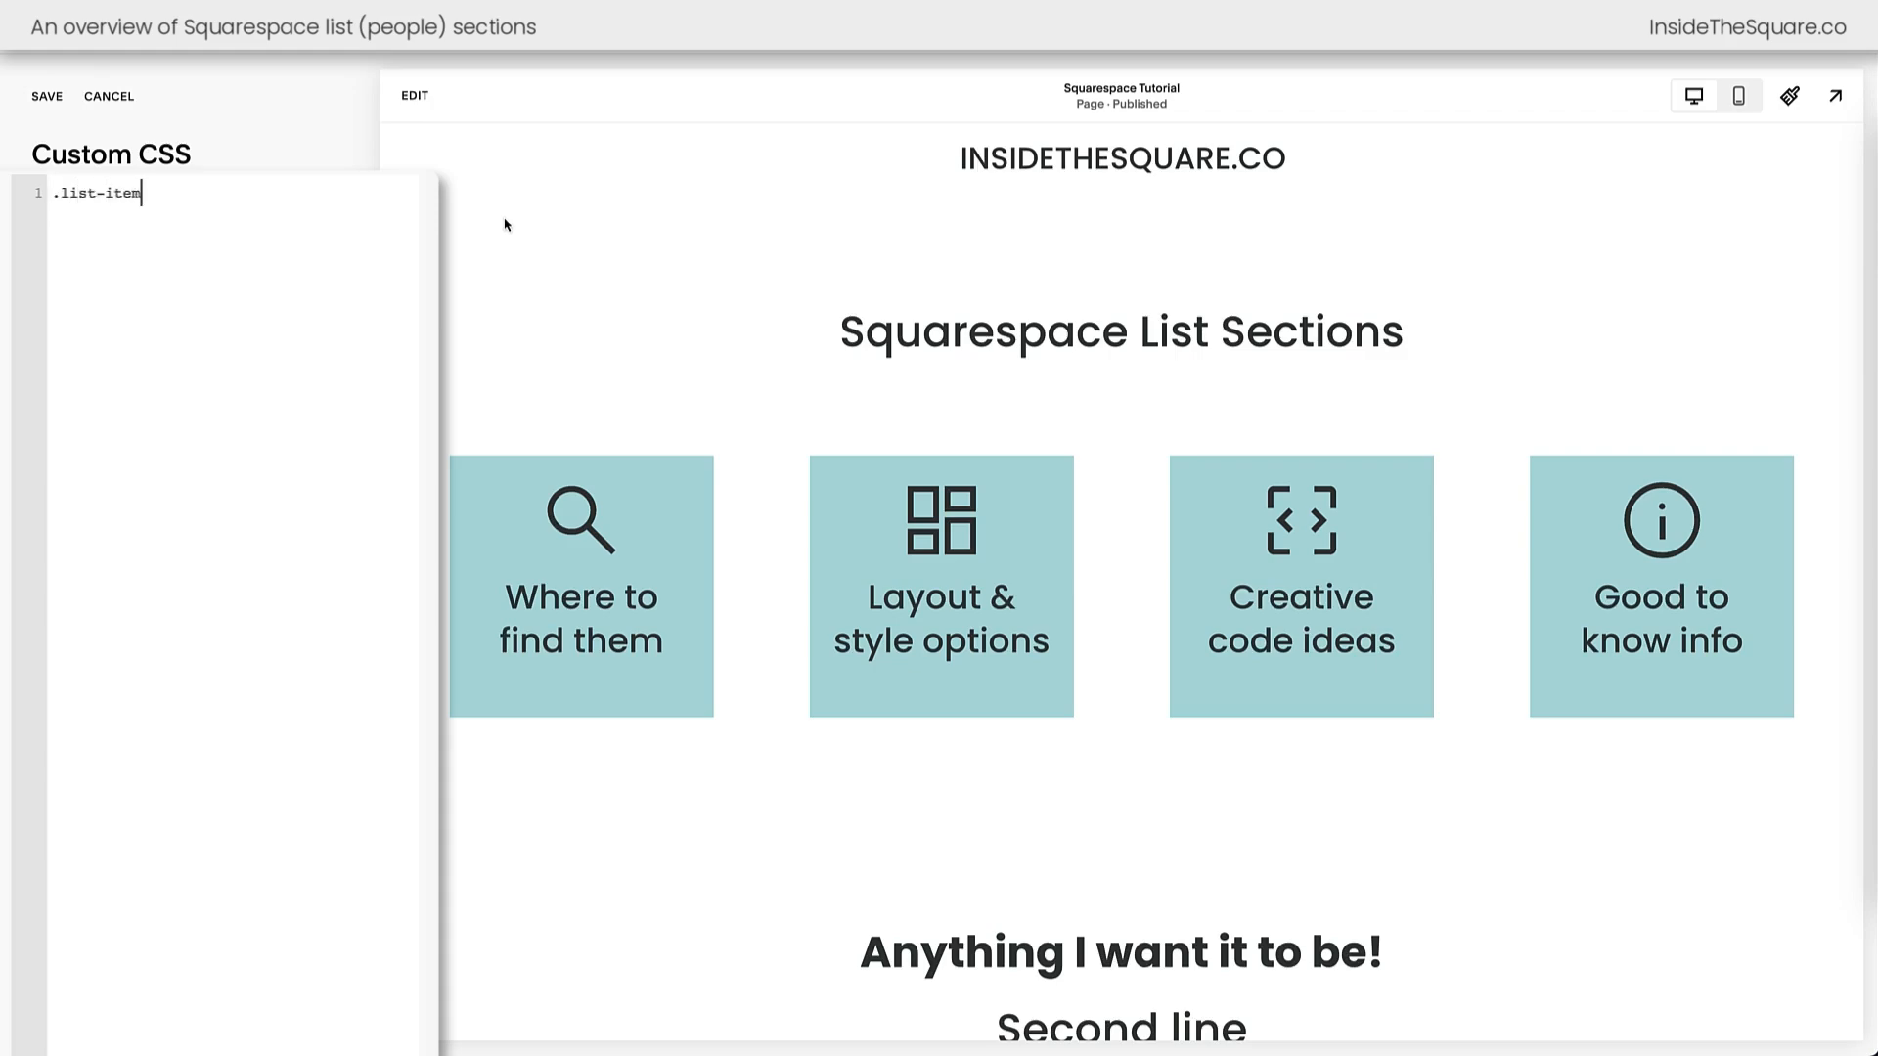
{"action": "type", "text": ":hover{"}
{"action": "key", "text": "Return"}
{"action": "type", "text": "background:yellow!importan"}
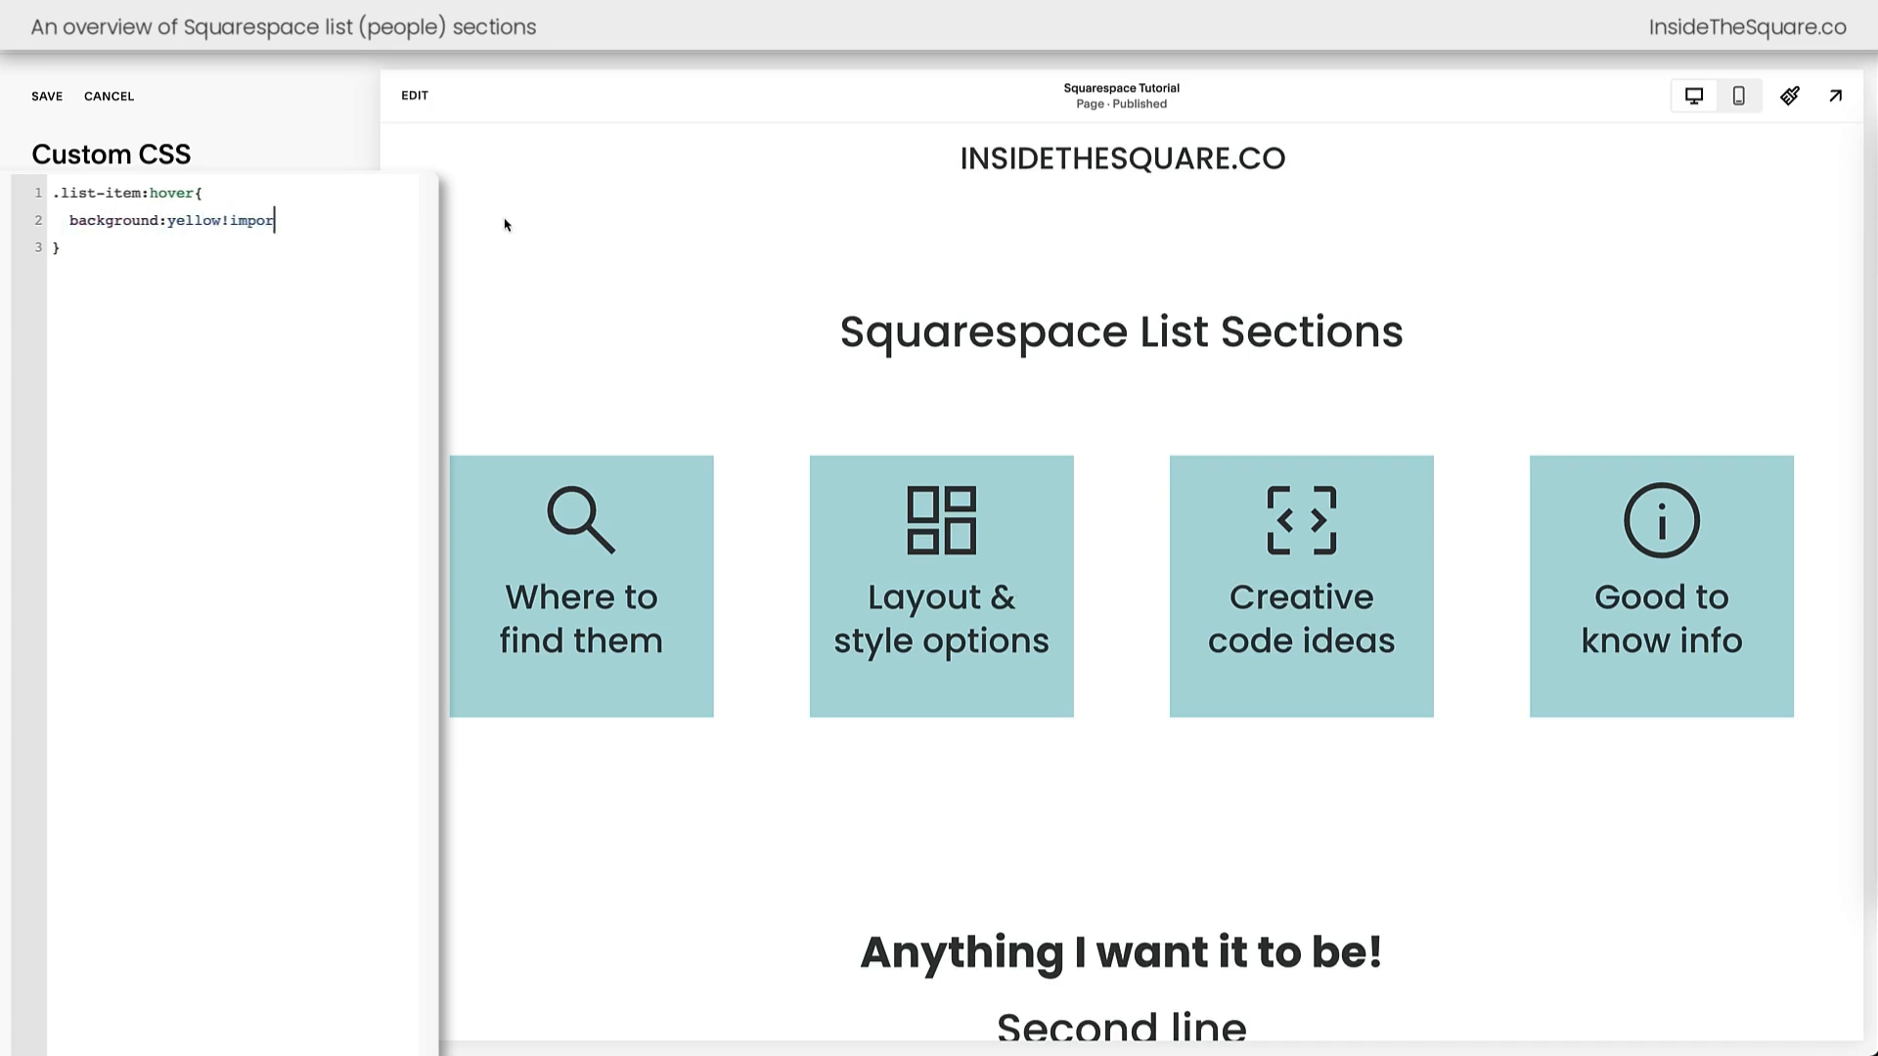
{"action": "key", "text": "BackSpace"}
{"action": "key", "text": "BackSpace"}
{"action": "key", "text": "BackSpace"}
{"action": "key", "text": "BackSpace"}
{"action": "key", "text": "BackSpace"}
{"action": "key", "text": "BackSpace"}
{"action": "key", "text": "BackSpace"}
{"action": "key", "text": "BackSpace"}
{"action": "key", "text": "BackSpace"}
{"action": "type", "text": "!important"}
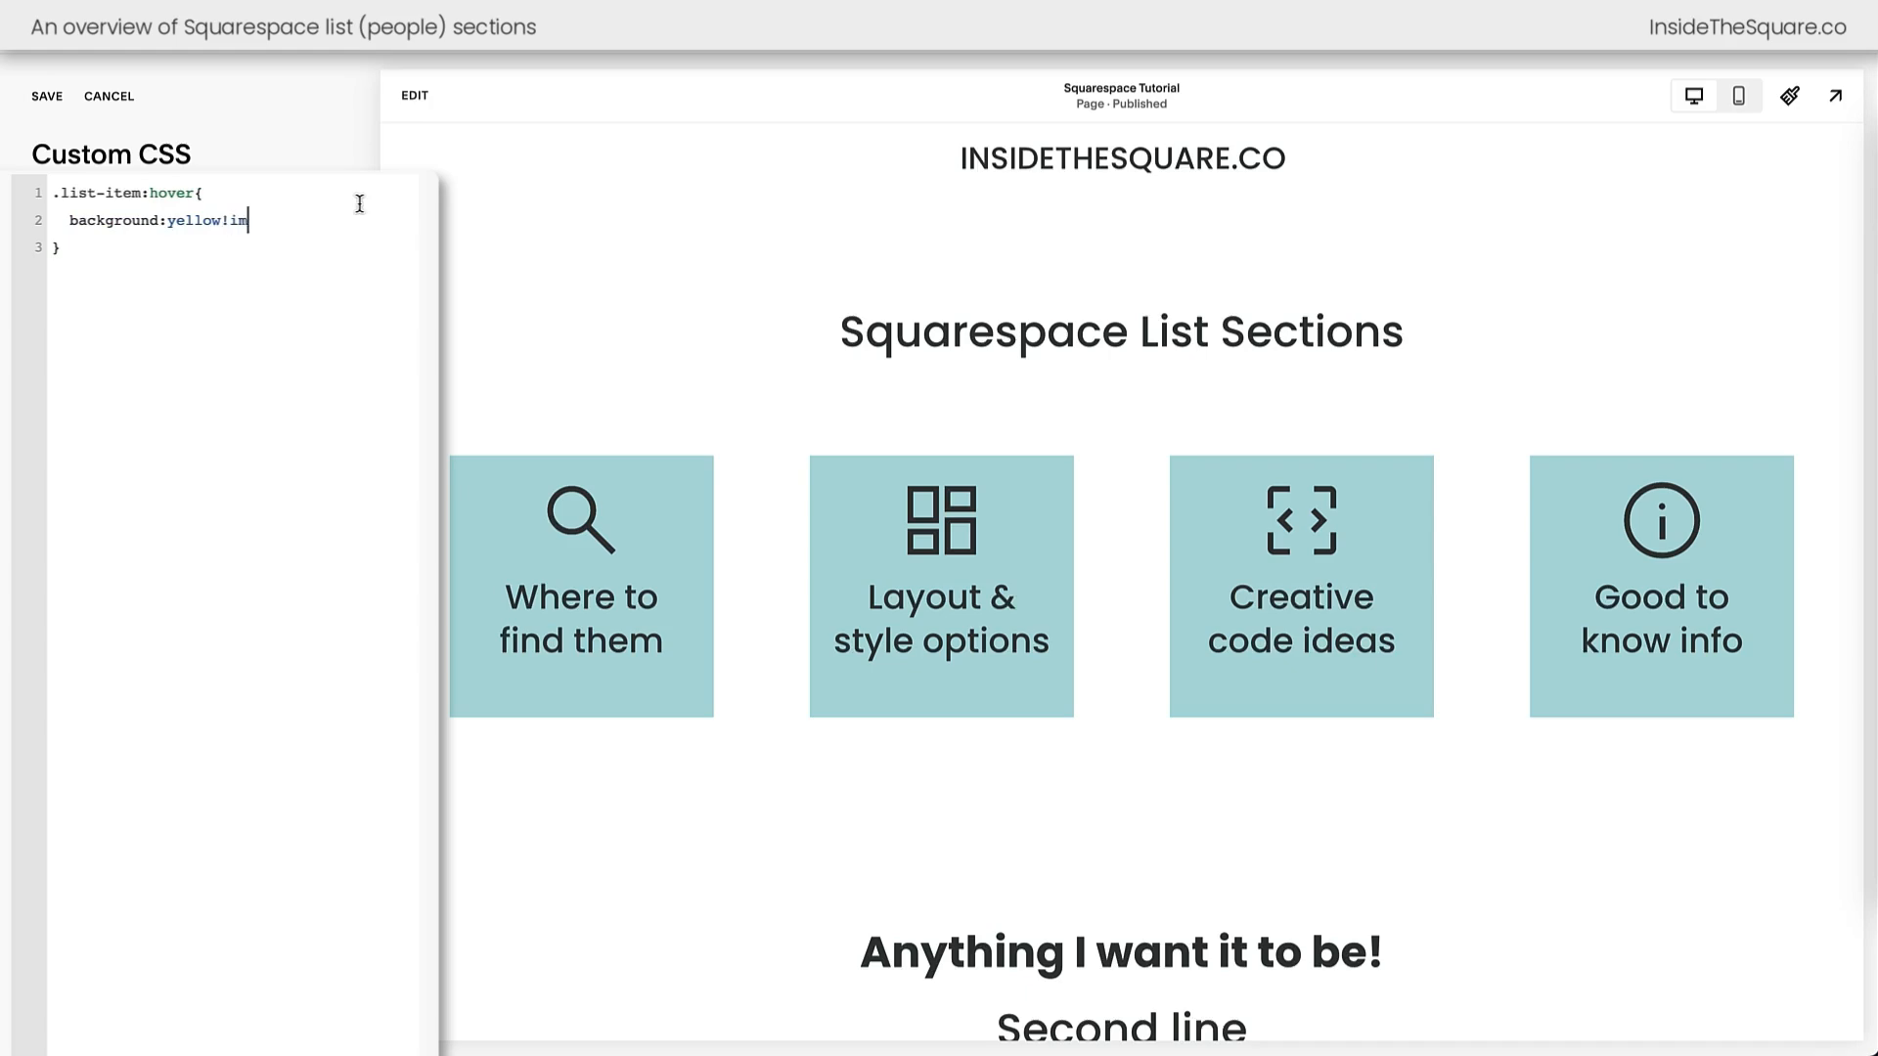
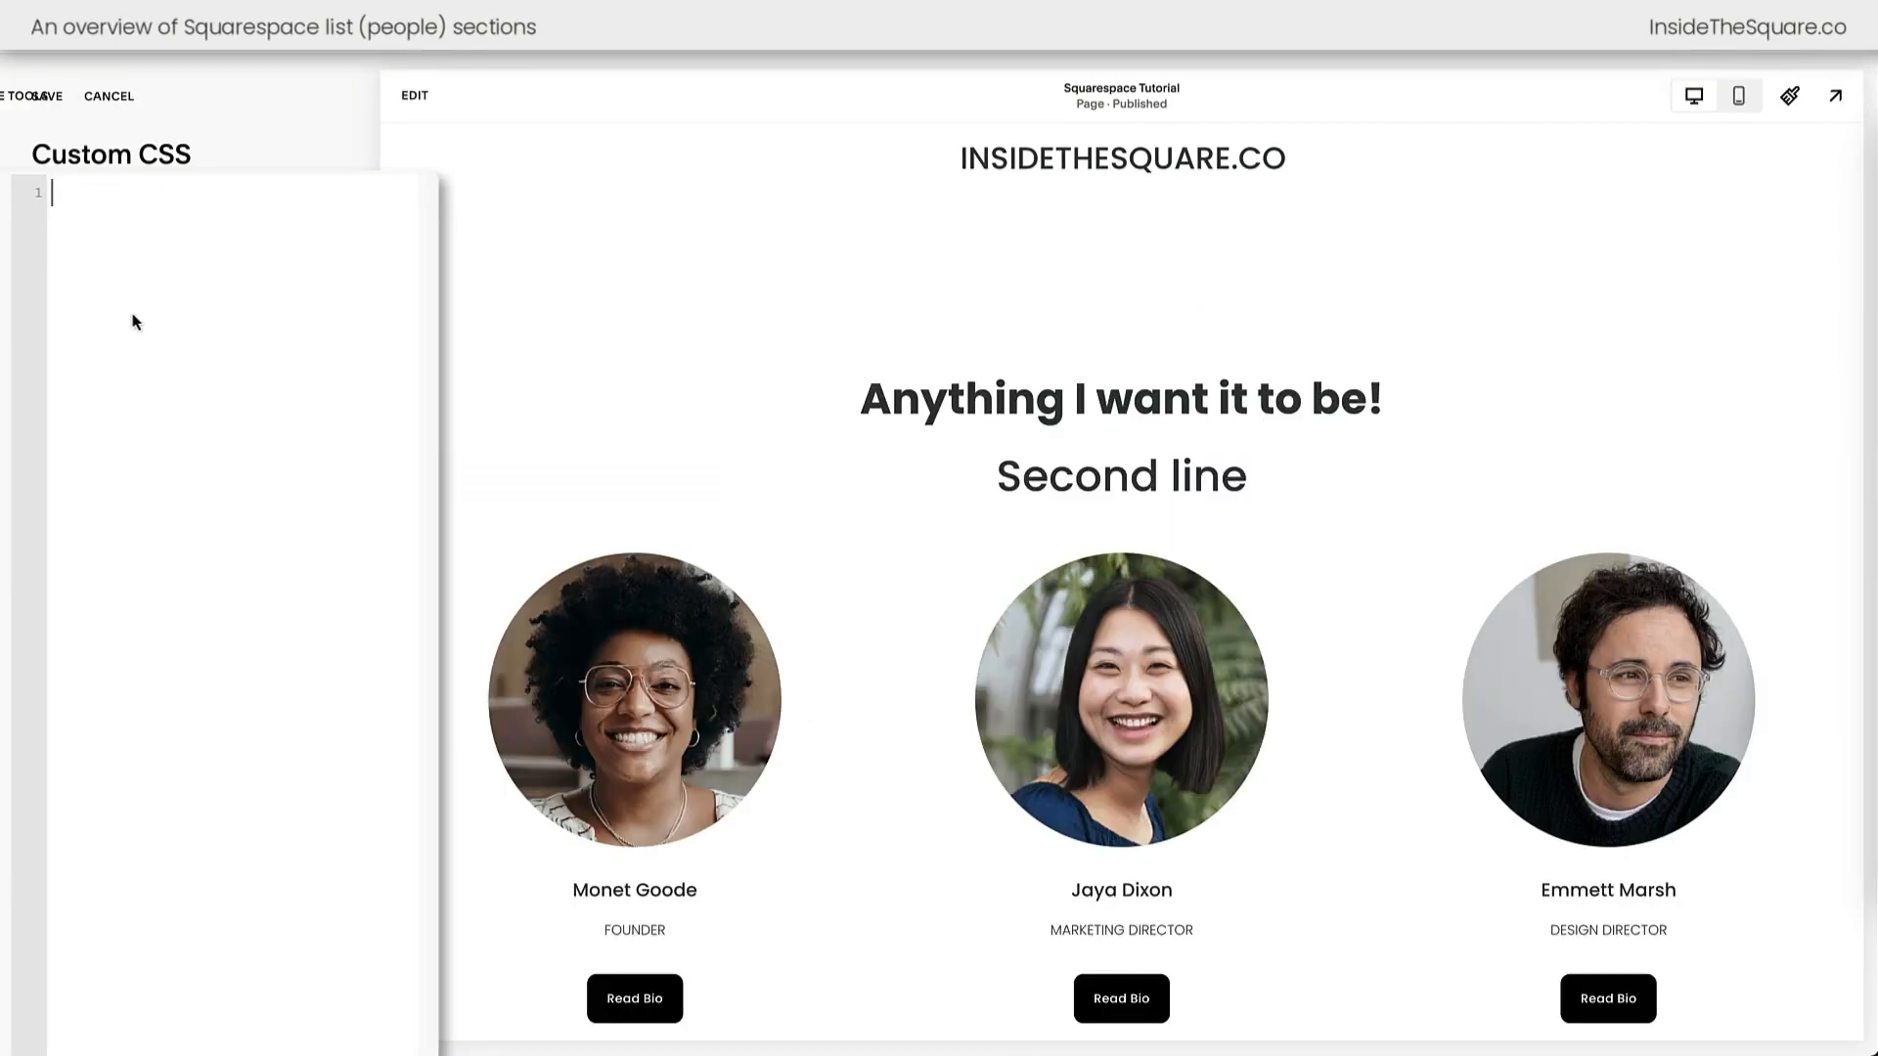
- Write a CSS rule for .list-section-title strong with font-family:serif and color:red!important
{"action": "type", "text": ".list-section-title"}
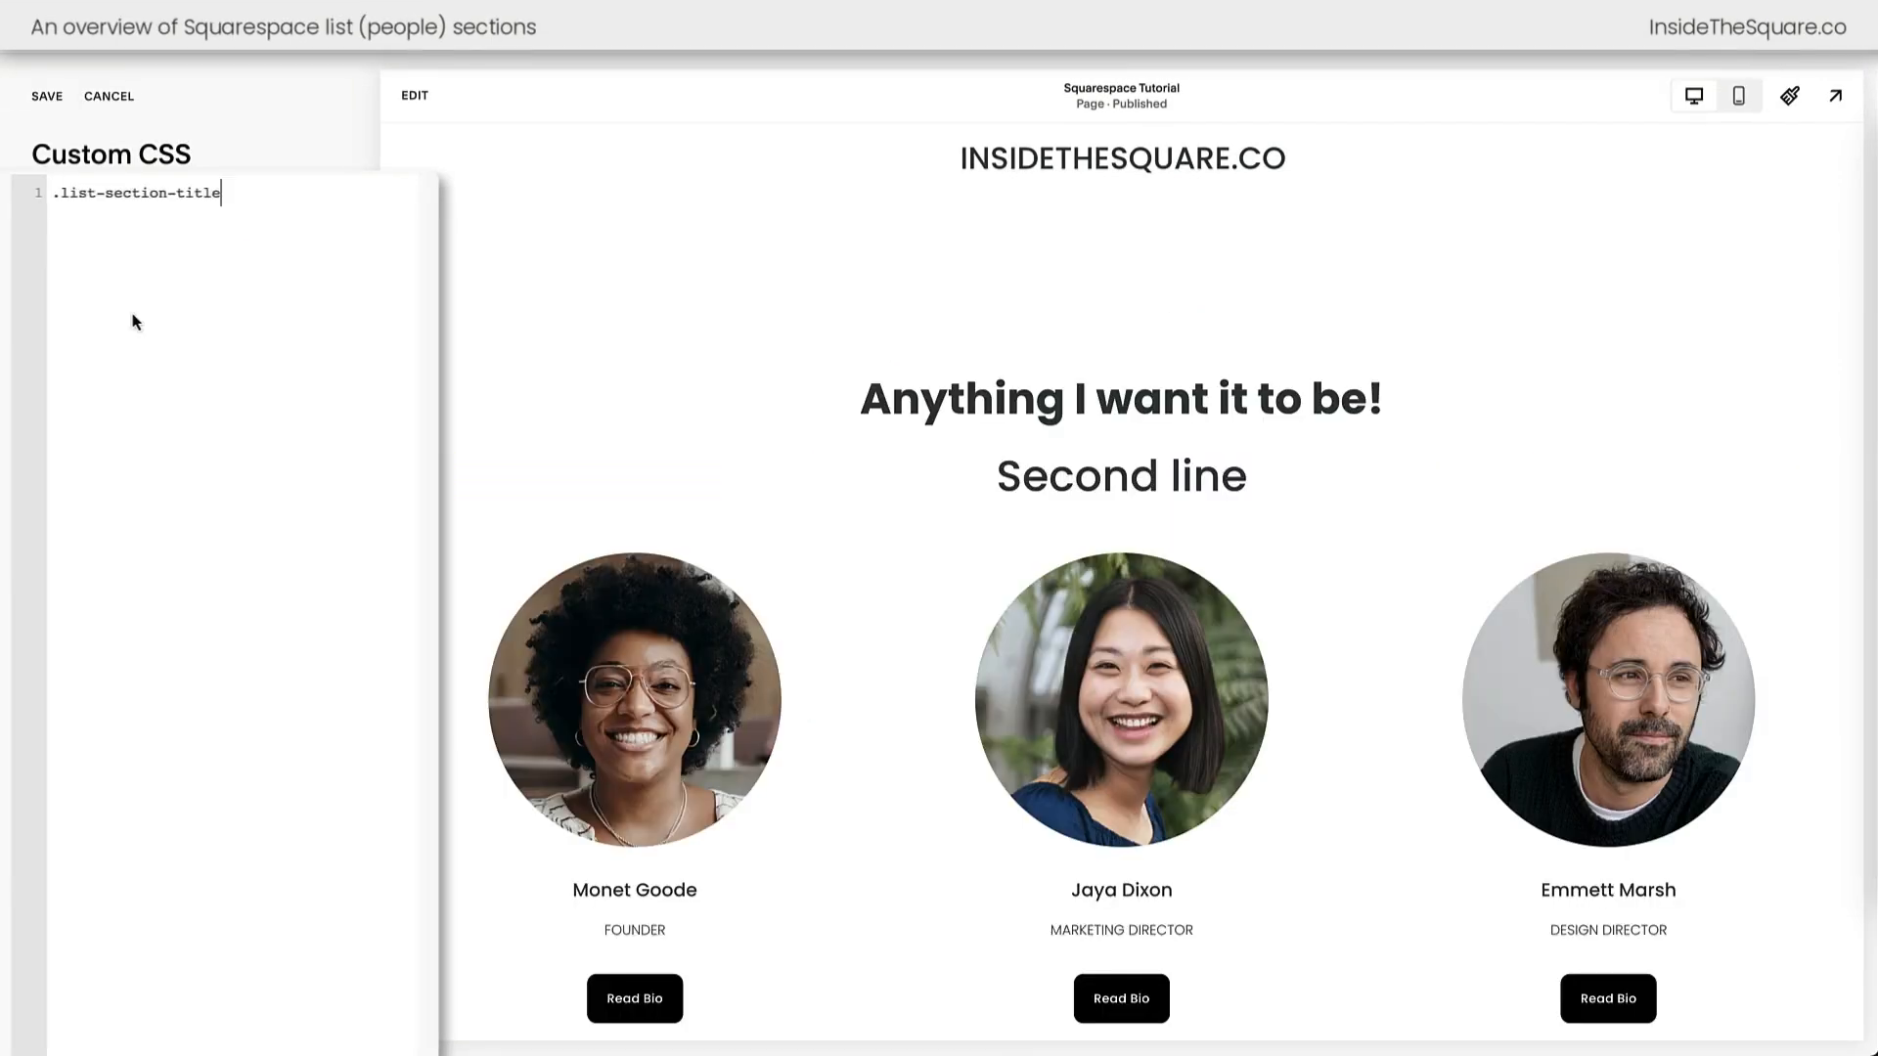
{"action": "type", "text": "strong{"}
{"action": "key", "text": "Return"}
{"action": "type", "text": "font-family:serif;"}
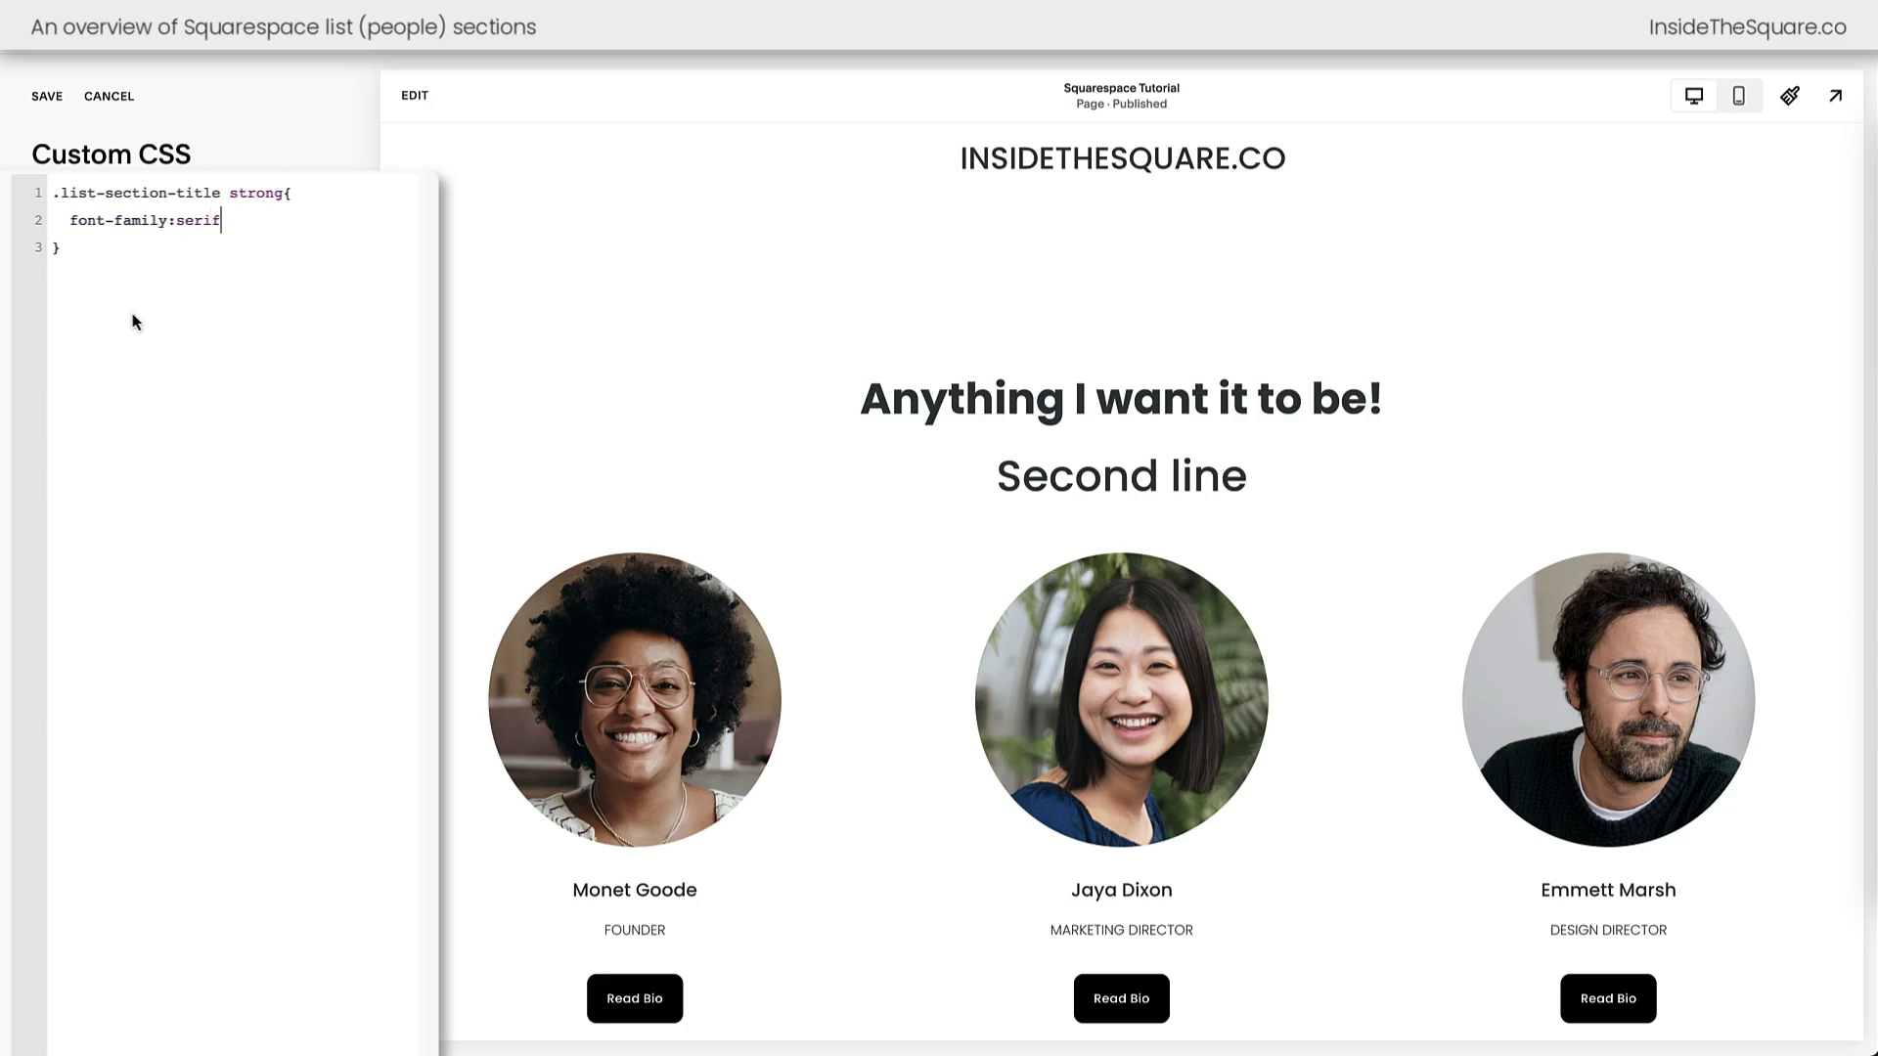
{"action": "key", "text": "Return"}
{"action": "type", "text": "color:red!important"}
- Add !important to the serif font-family declaration in the section title rule
{"action": "key", "text": "Up"}
{"action": "key", "text": "Left"}
{"action": "type", "text": "!improtan"}
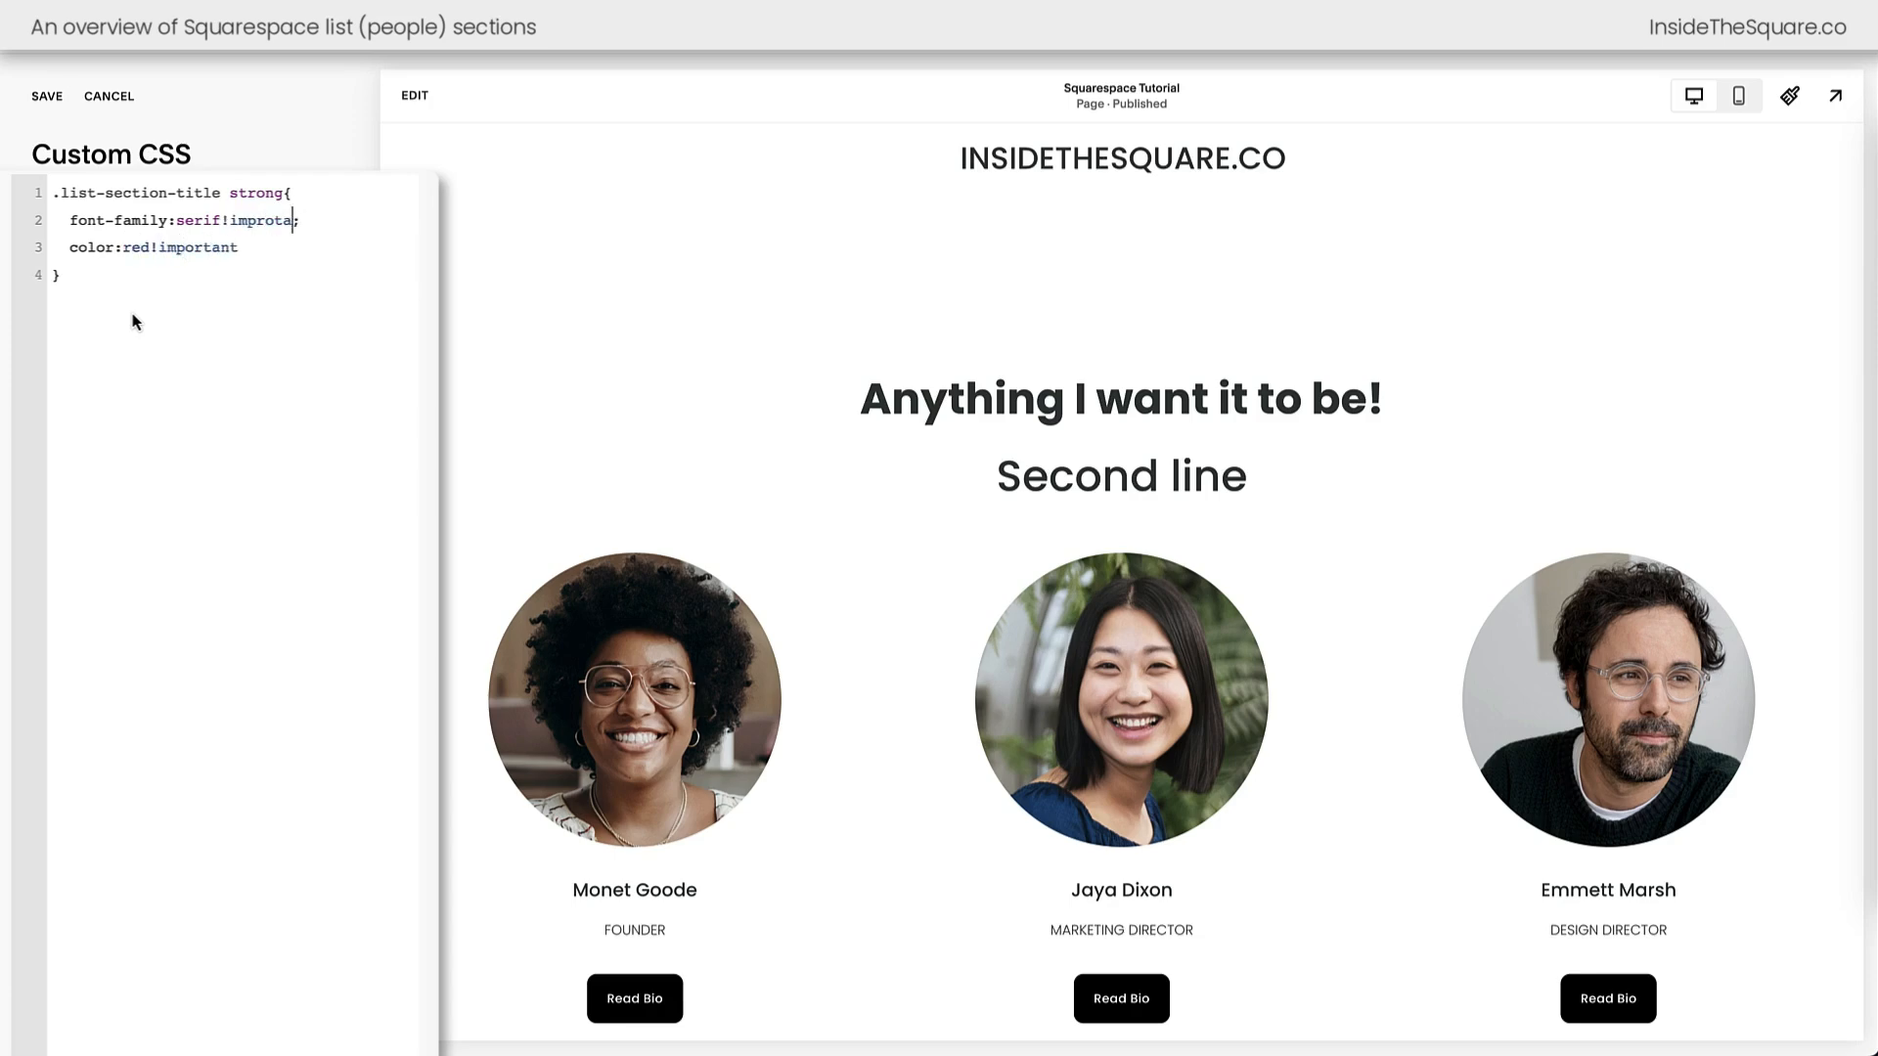
{"action": "key", "text": "BackSpace"}
{"action": "key", "text": "BackSpace"}
{"action": "key", "text": "BackSpace"}
{"action": "key", "text": "BackSpace"}
{"action": "key", "text": "BackSpace"}
{"action": "type", "text": "ortant"}
{"action": "key", "text": "Down"}
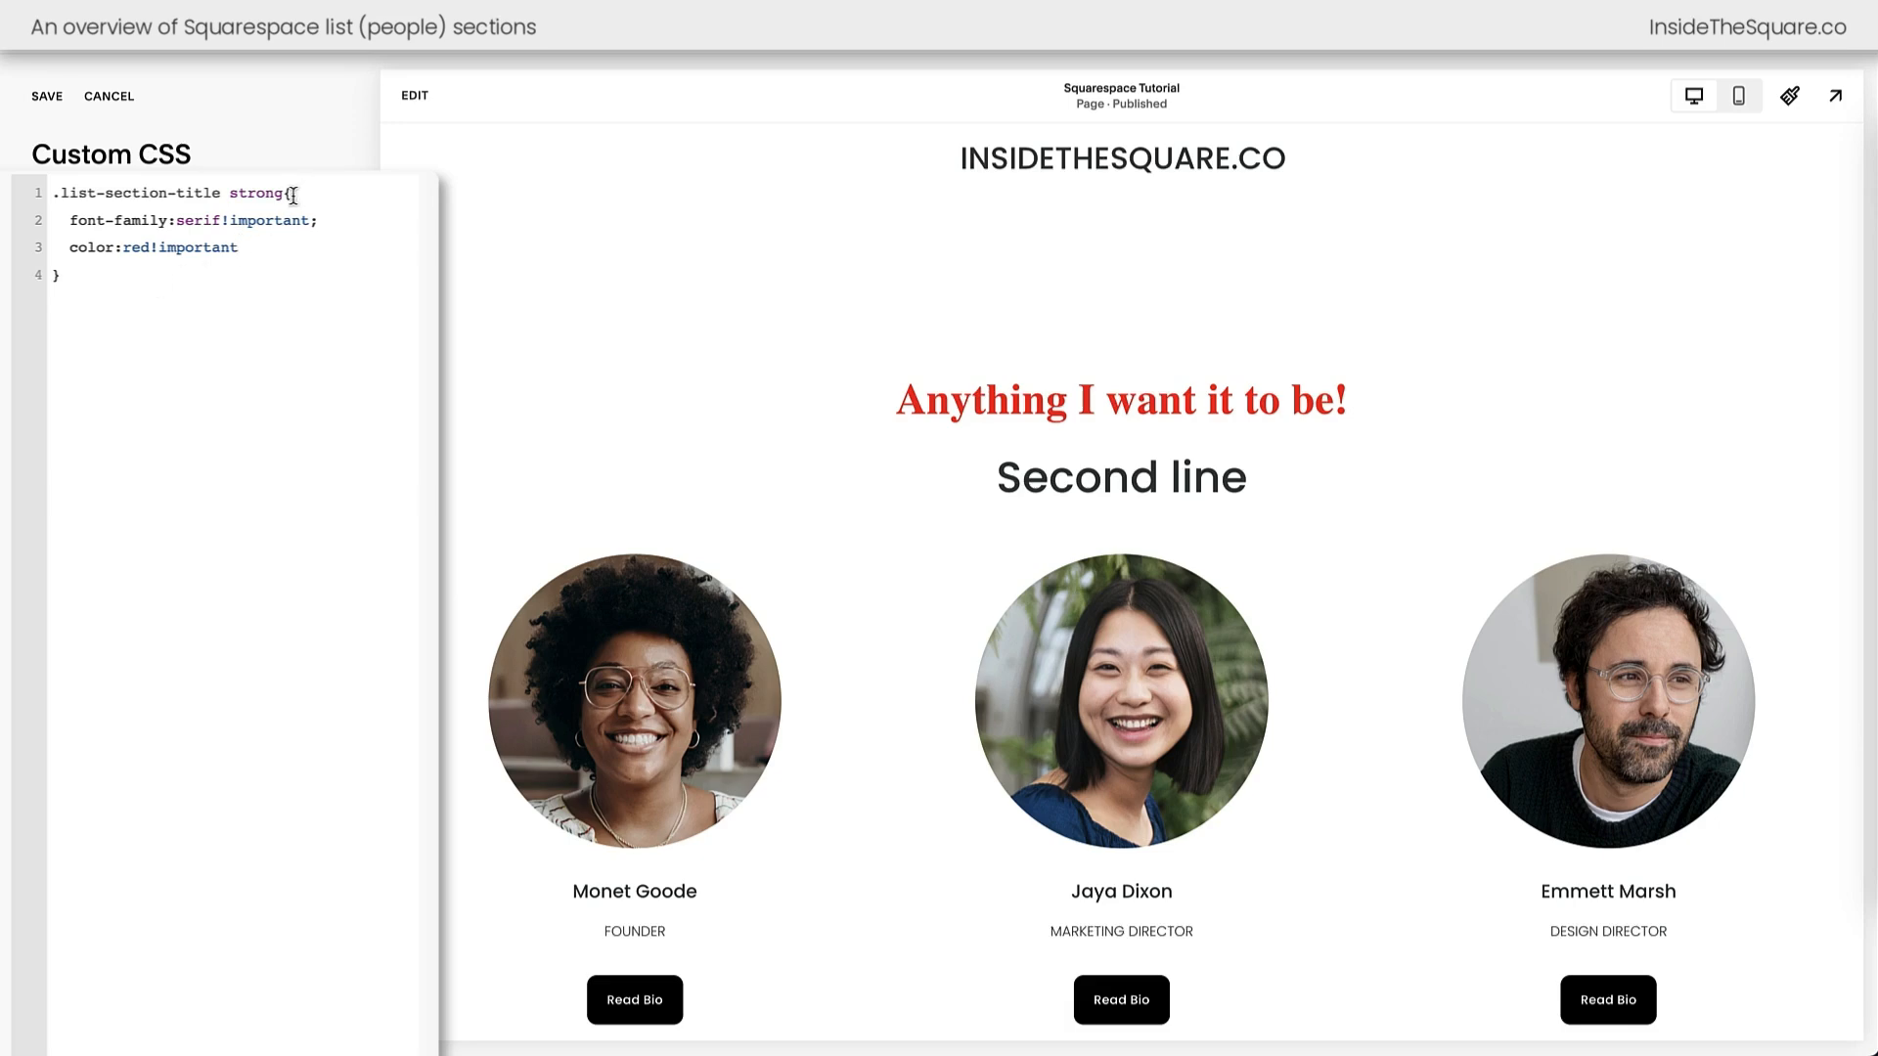
- Highlight the selector and the word strong in the section title rule, and clear all the custom CSS
{"action": "left_click_drag", "start_coordinate": [283, 195], "coordinate": [53, 195]}
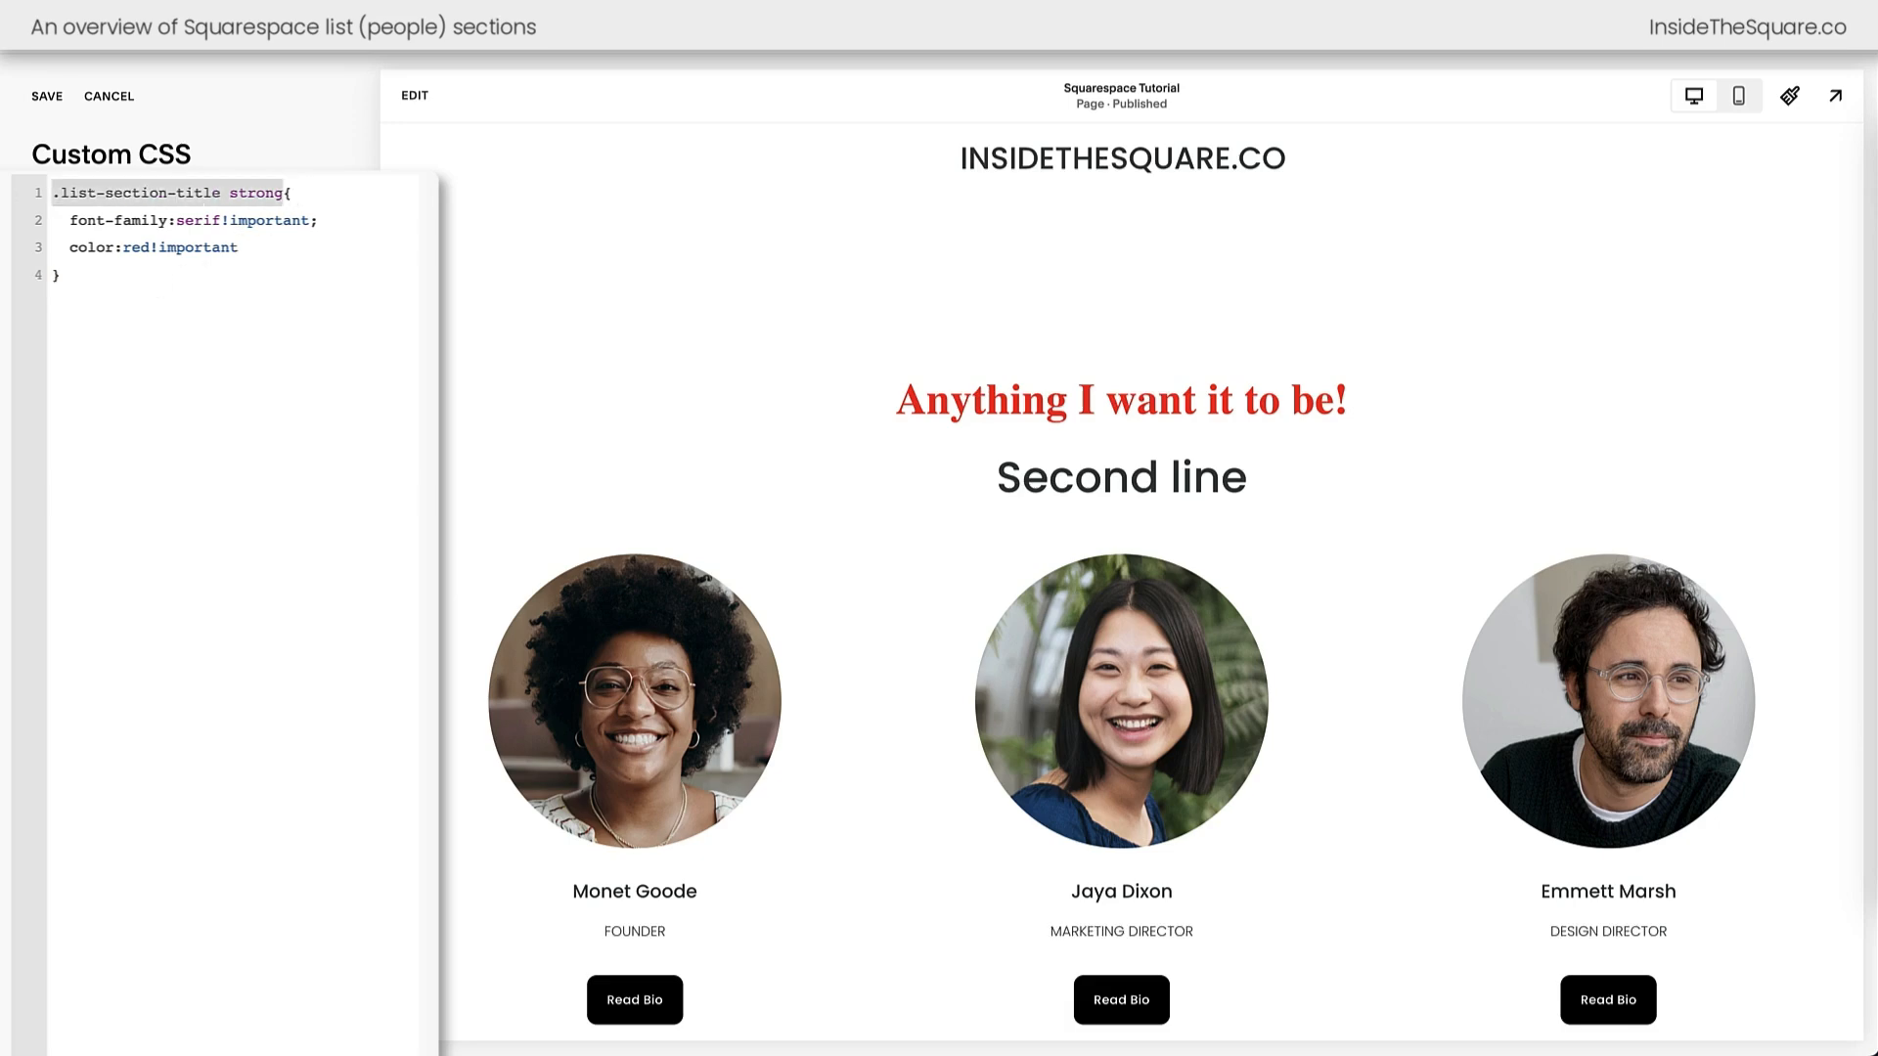
{"action": "left_click", "coordinate": [307, 275]}
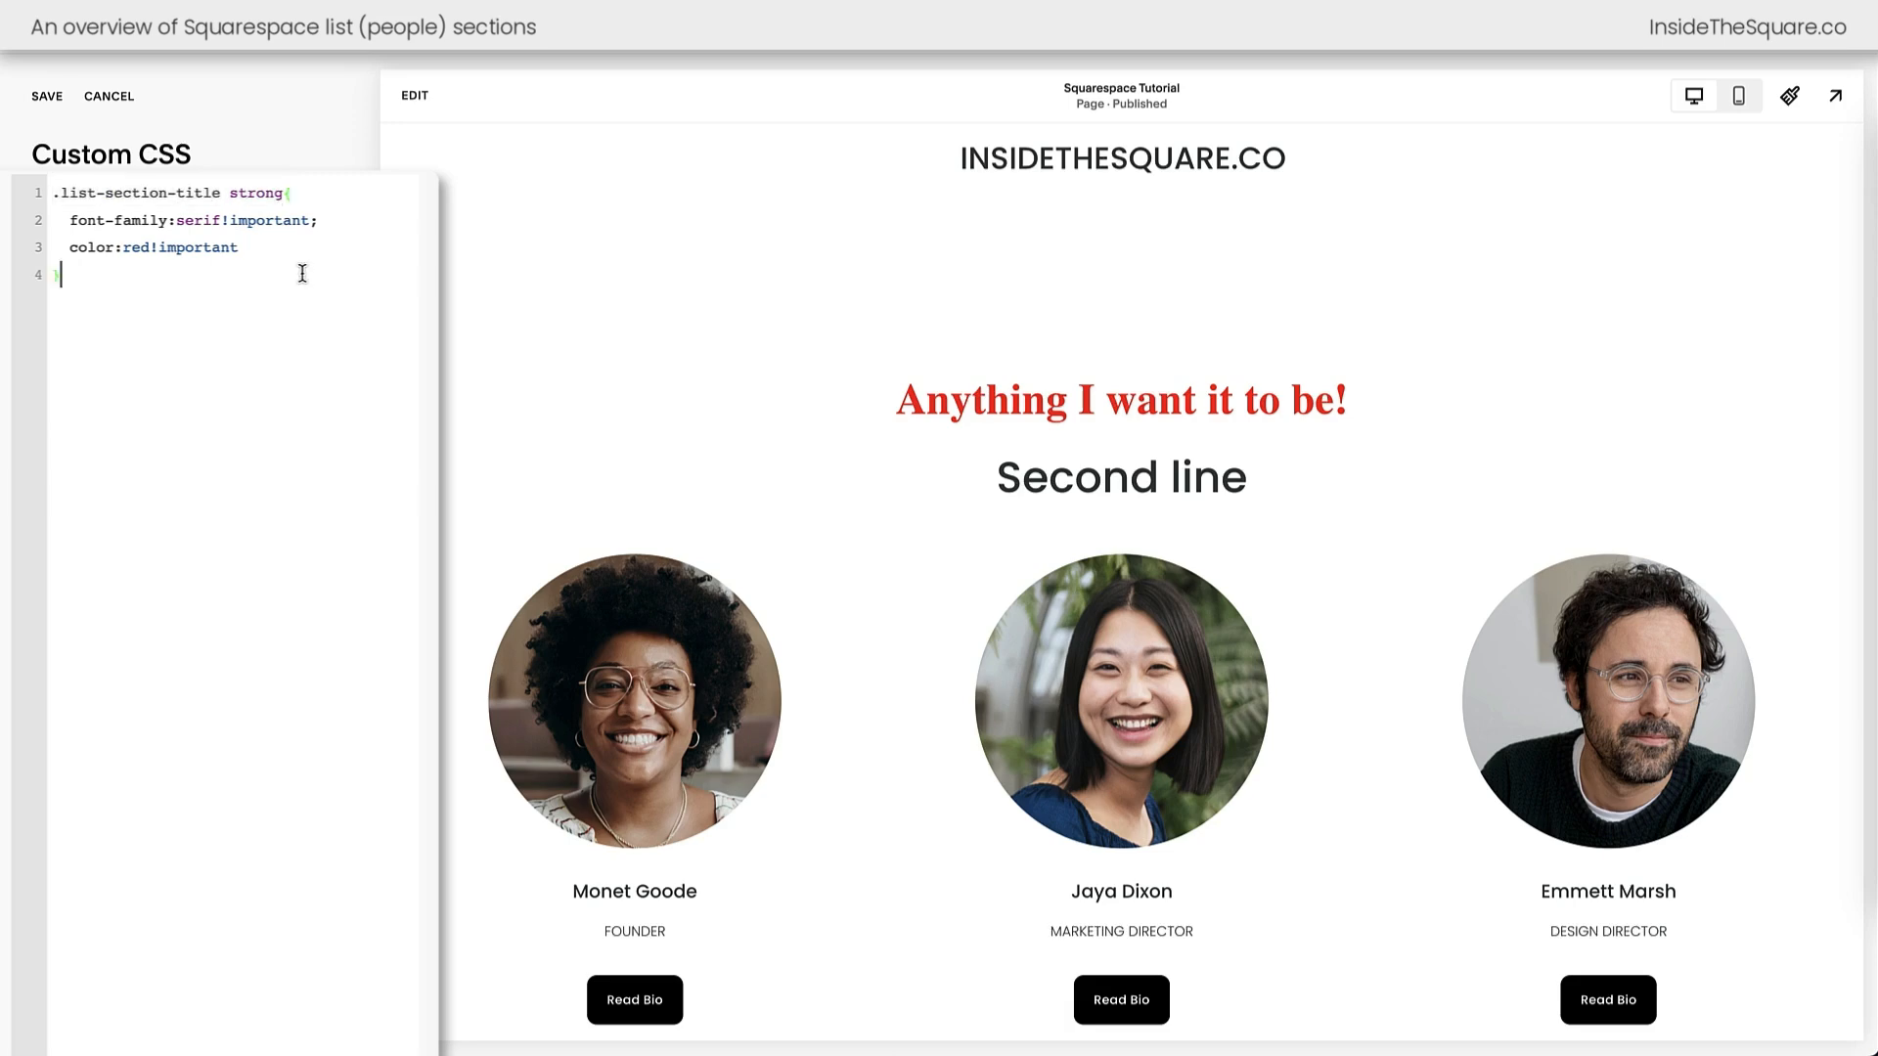
{"action": "double_click", "coordinate": [254, 193]}
{"action": "left_click", "coordinate": [280, 268]}
{"action": "key", "text": "ctrl+a"}
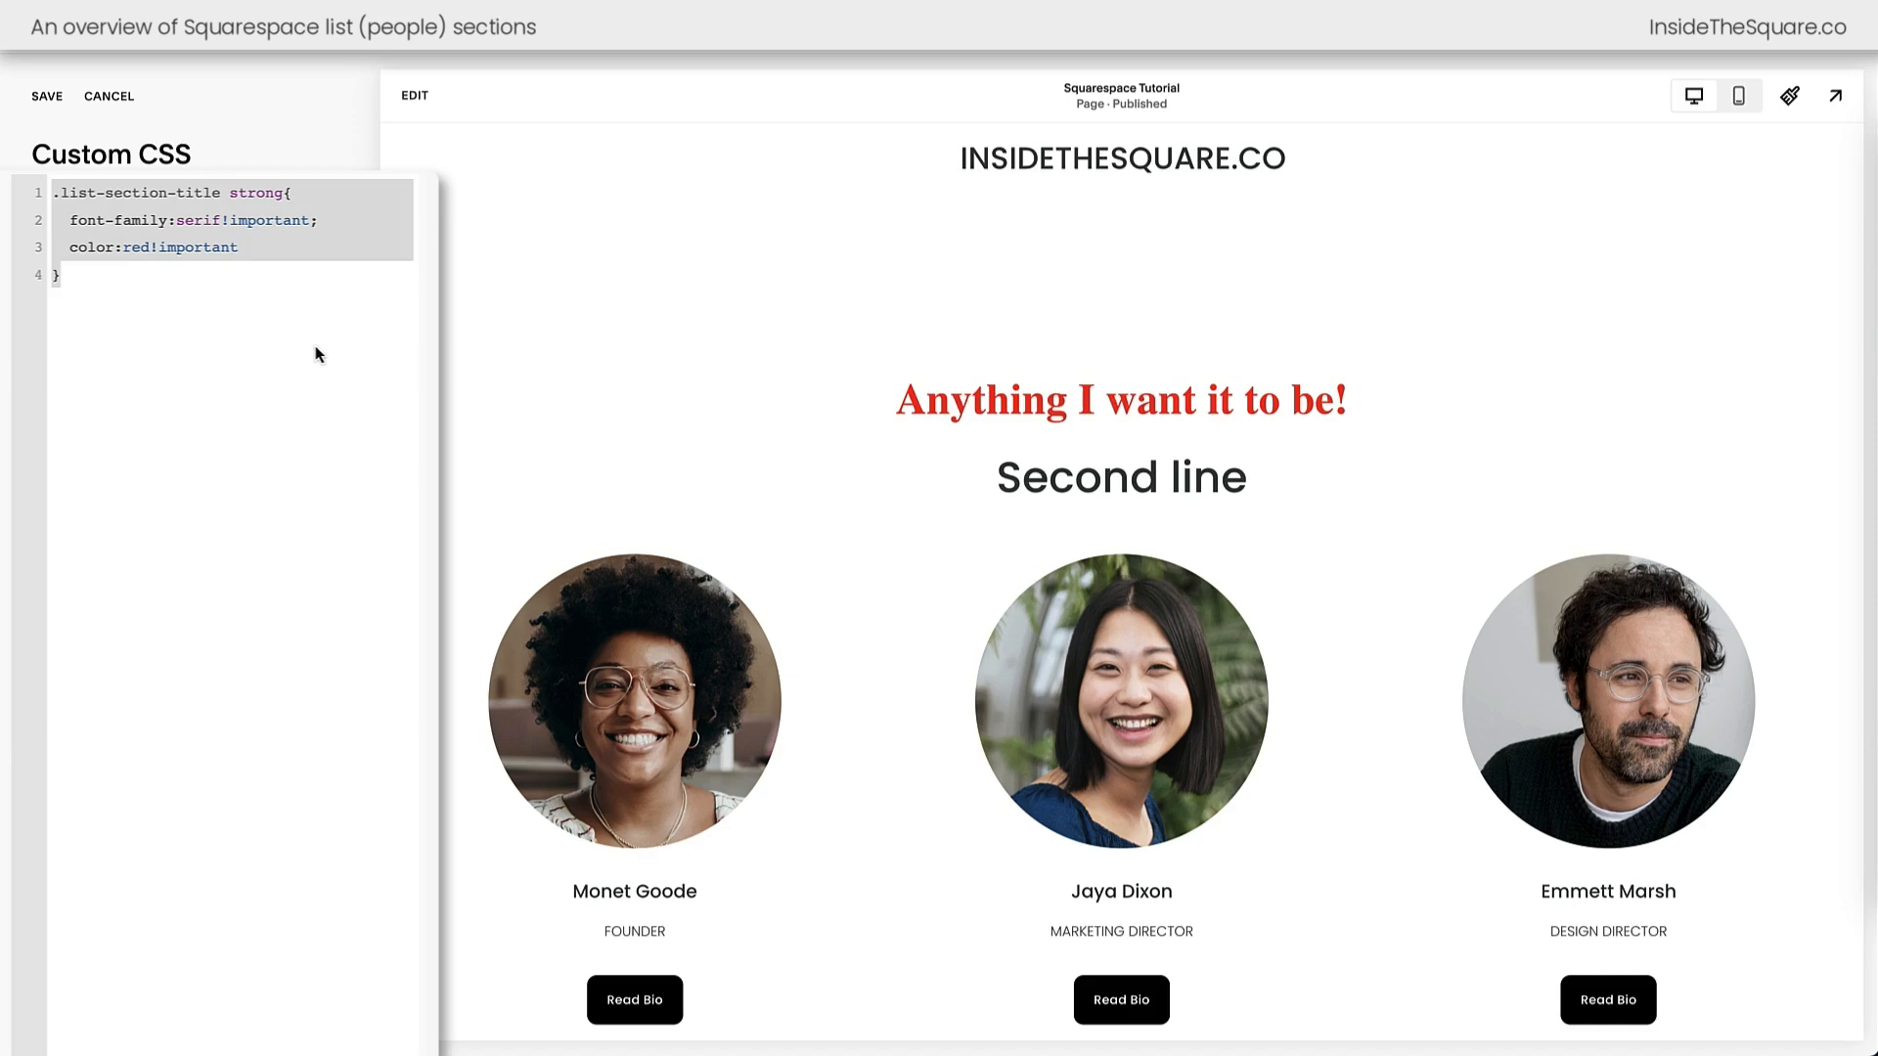
{"action": "key", "text": "BackSpace"}
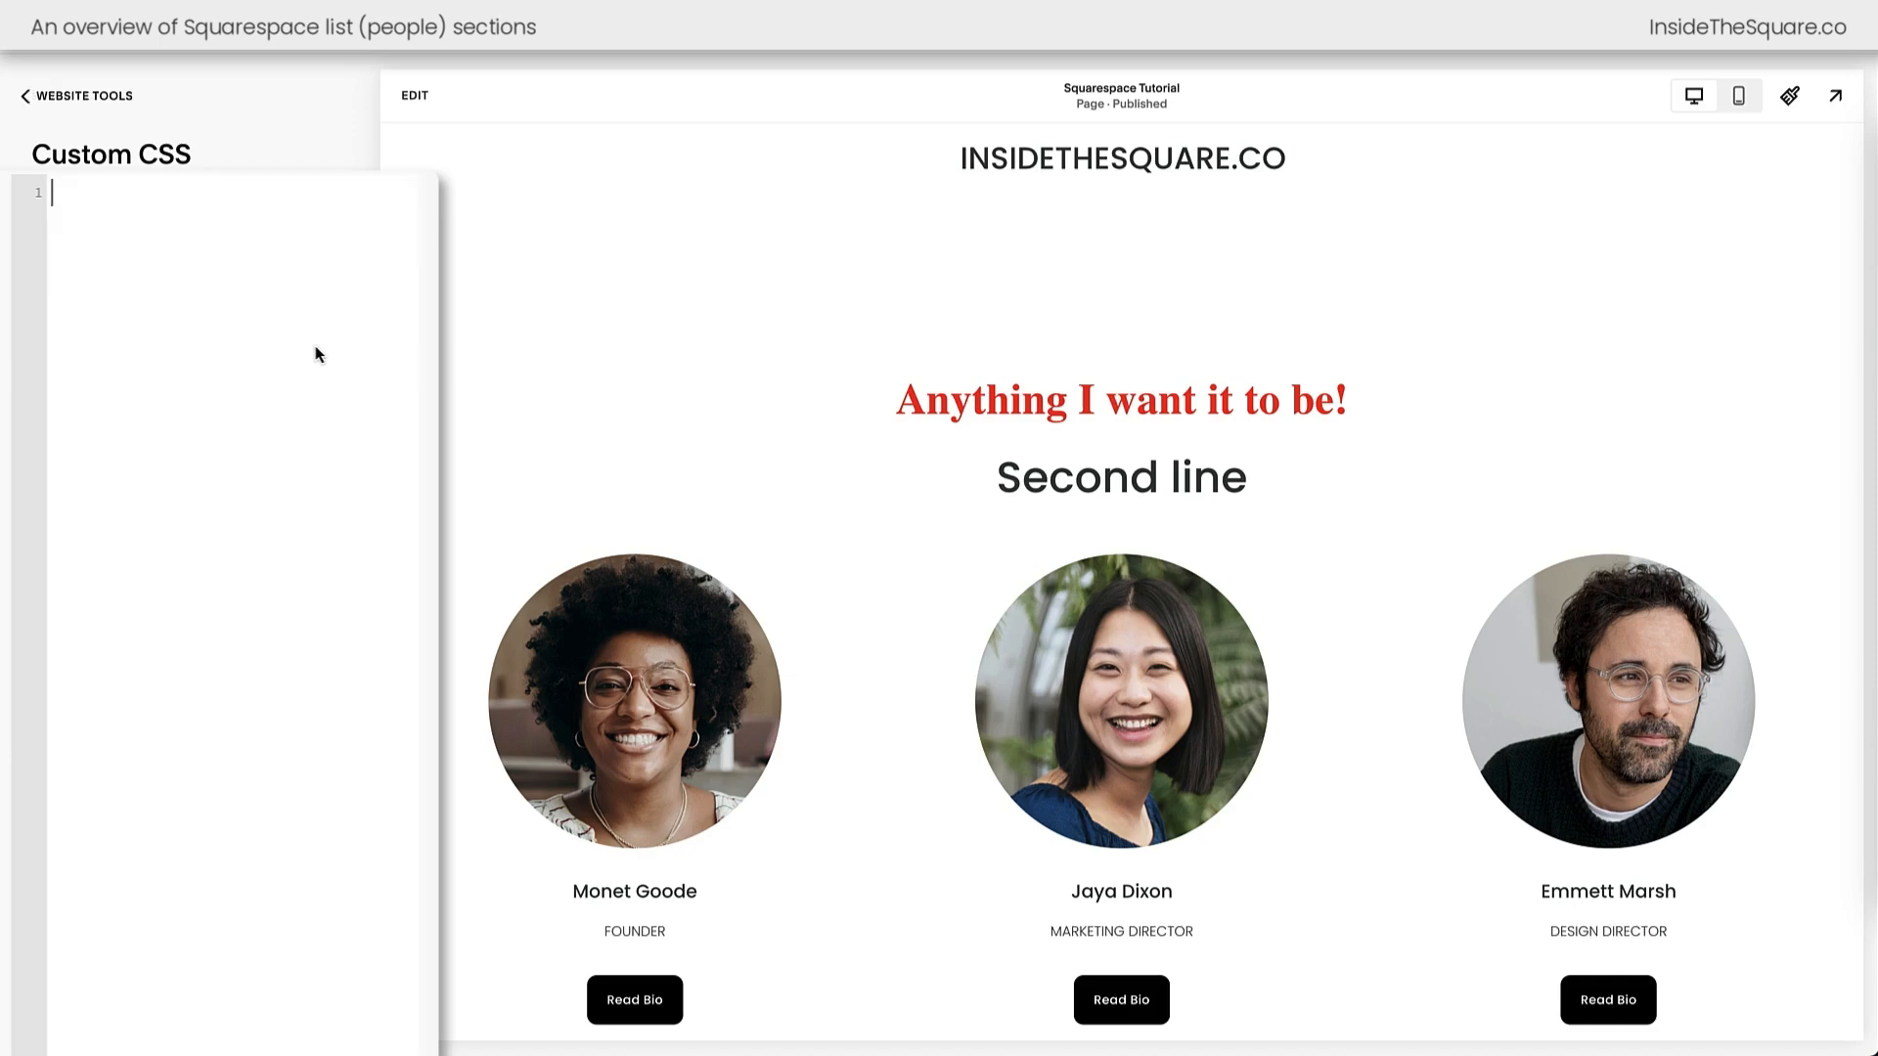
- Write a .list-item a:hover CSS rule with background:purple!important, and check it on the Read Bio buttons
{"action": "scroll", "coordinate": [801, 426], "scroll_direction": "down", "scroll_amount": 3}
{"action": "scroll", "coordinate": [800, 427], "scroll_direction": "down", "scroll_amount": 1}
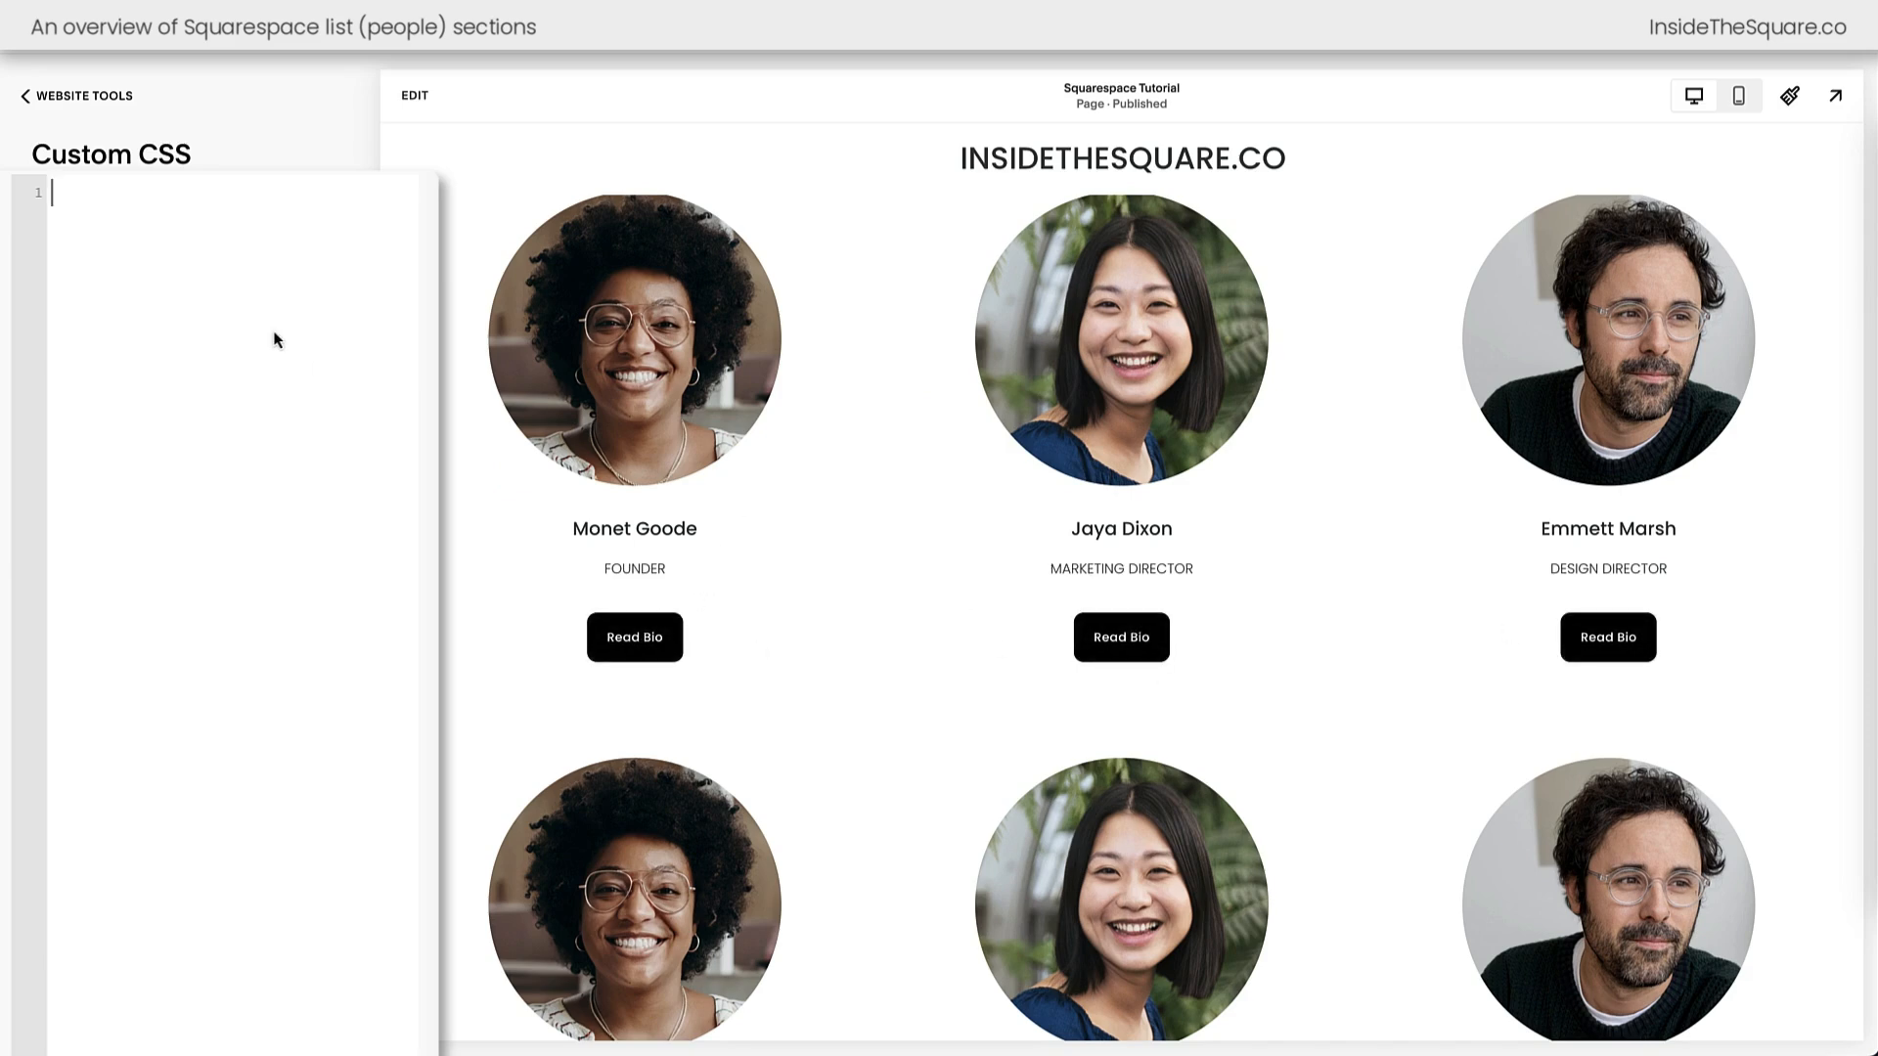
{"action": "type", "text": ".list-item"}
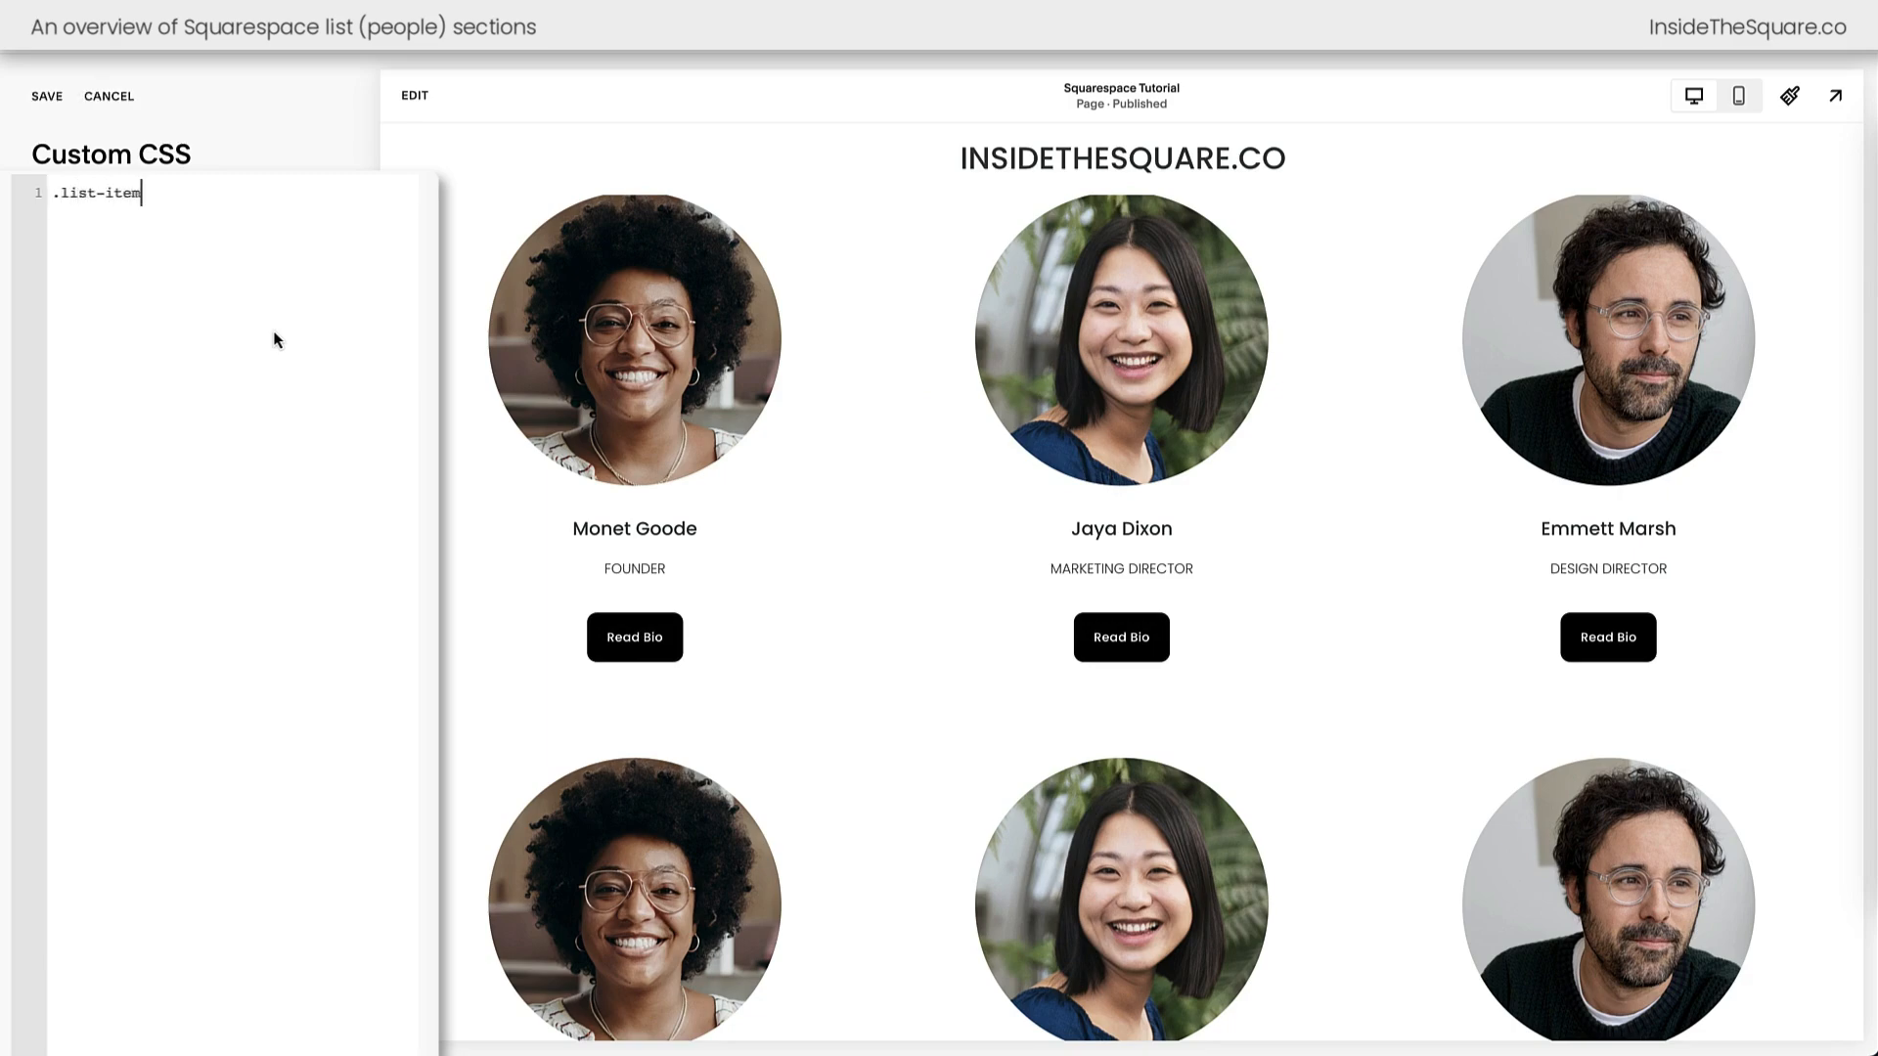
{"action": "type", "text": " a:h"}
{"action": "key", "text": "BackSpace"}
{"action": "key", "text": "BackSpace"}
{"action": "type", "text": ":hover{"}
{"action": "key", "text": "Return"}
{"action": "type", "text": "background:purple!important"}
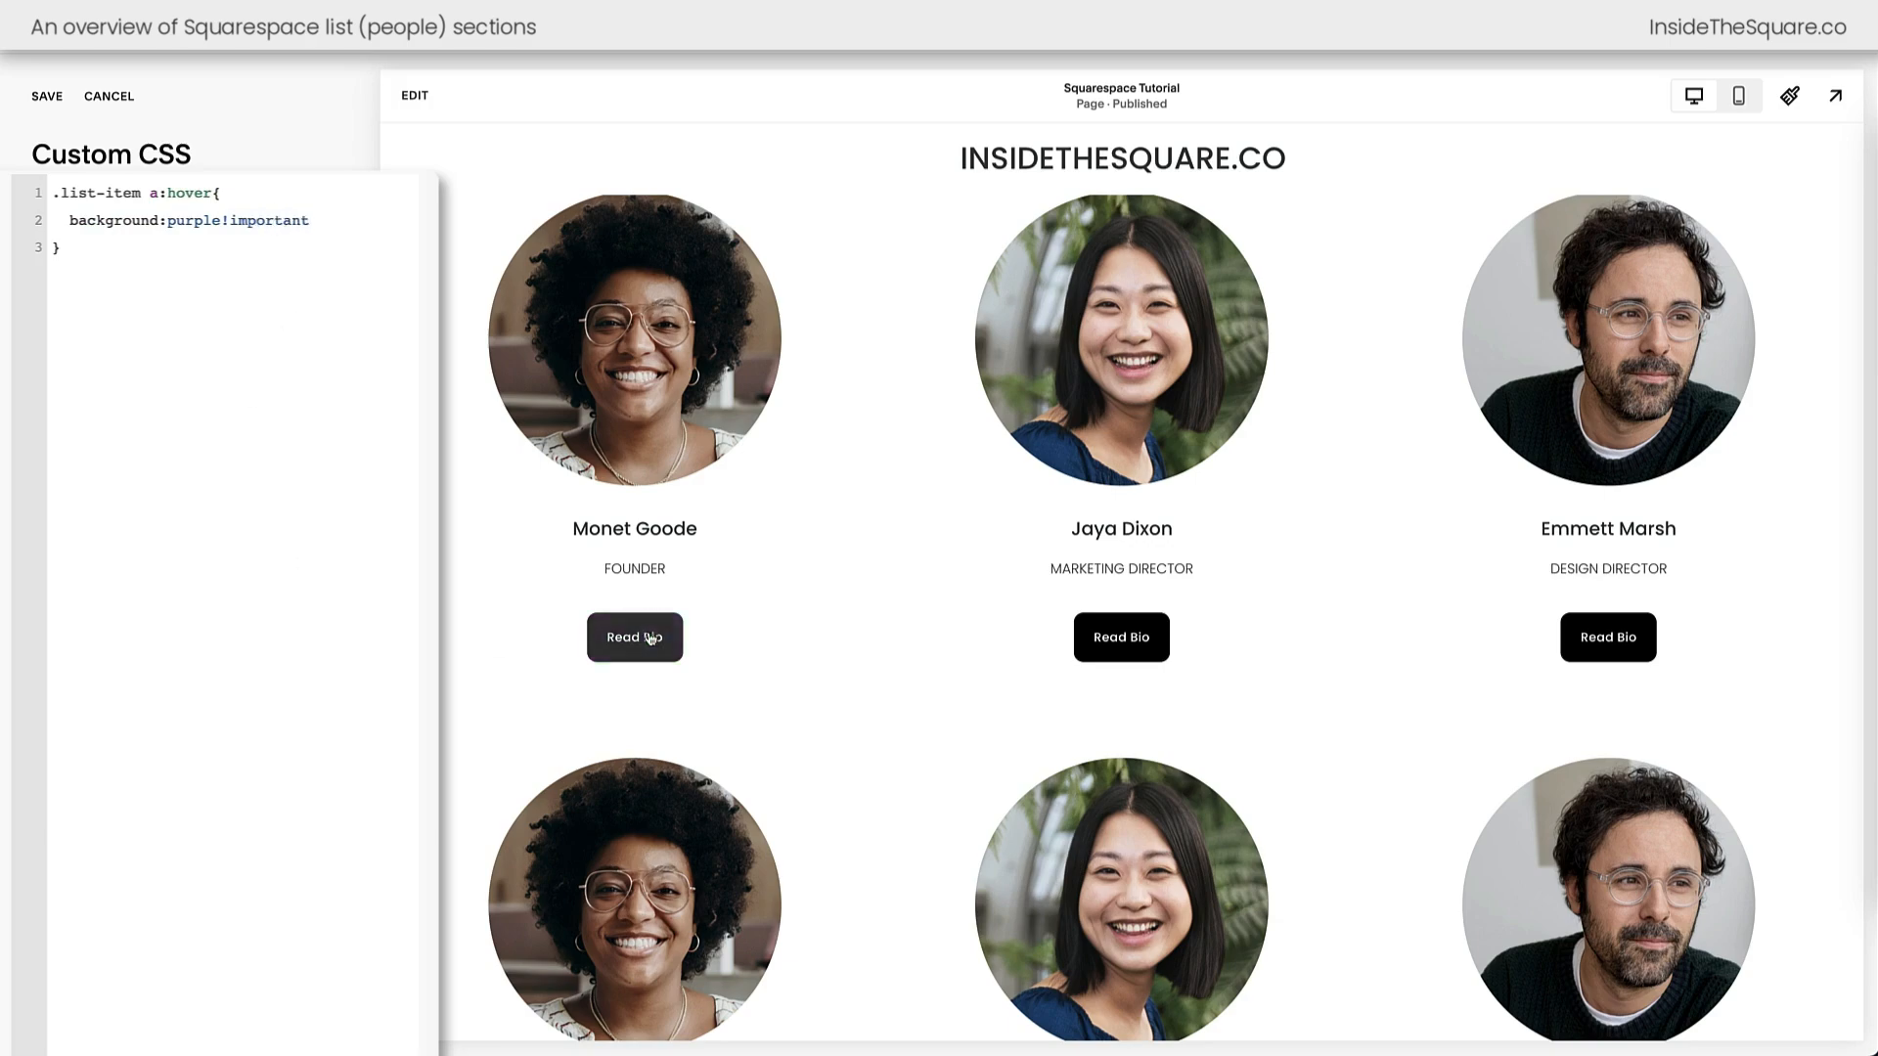
{"action": "scroll", "coordinate": [1121, 653], "scroll_direction": "down", "scroll_amount": 1}
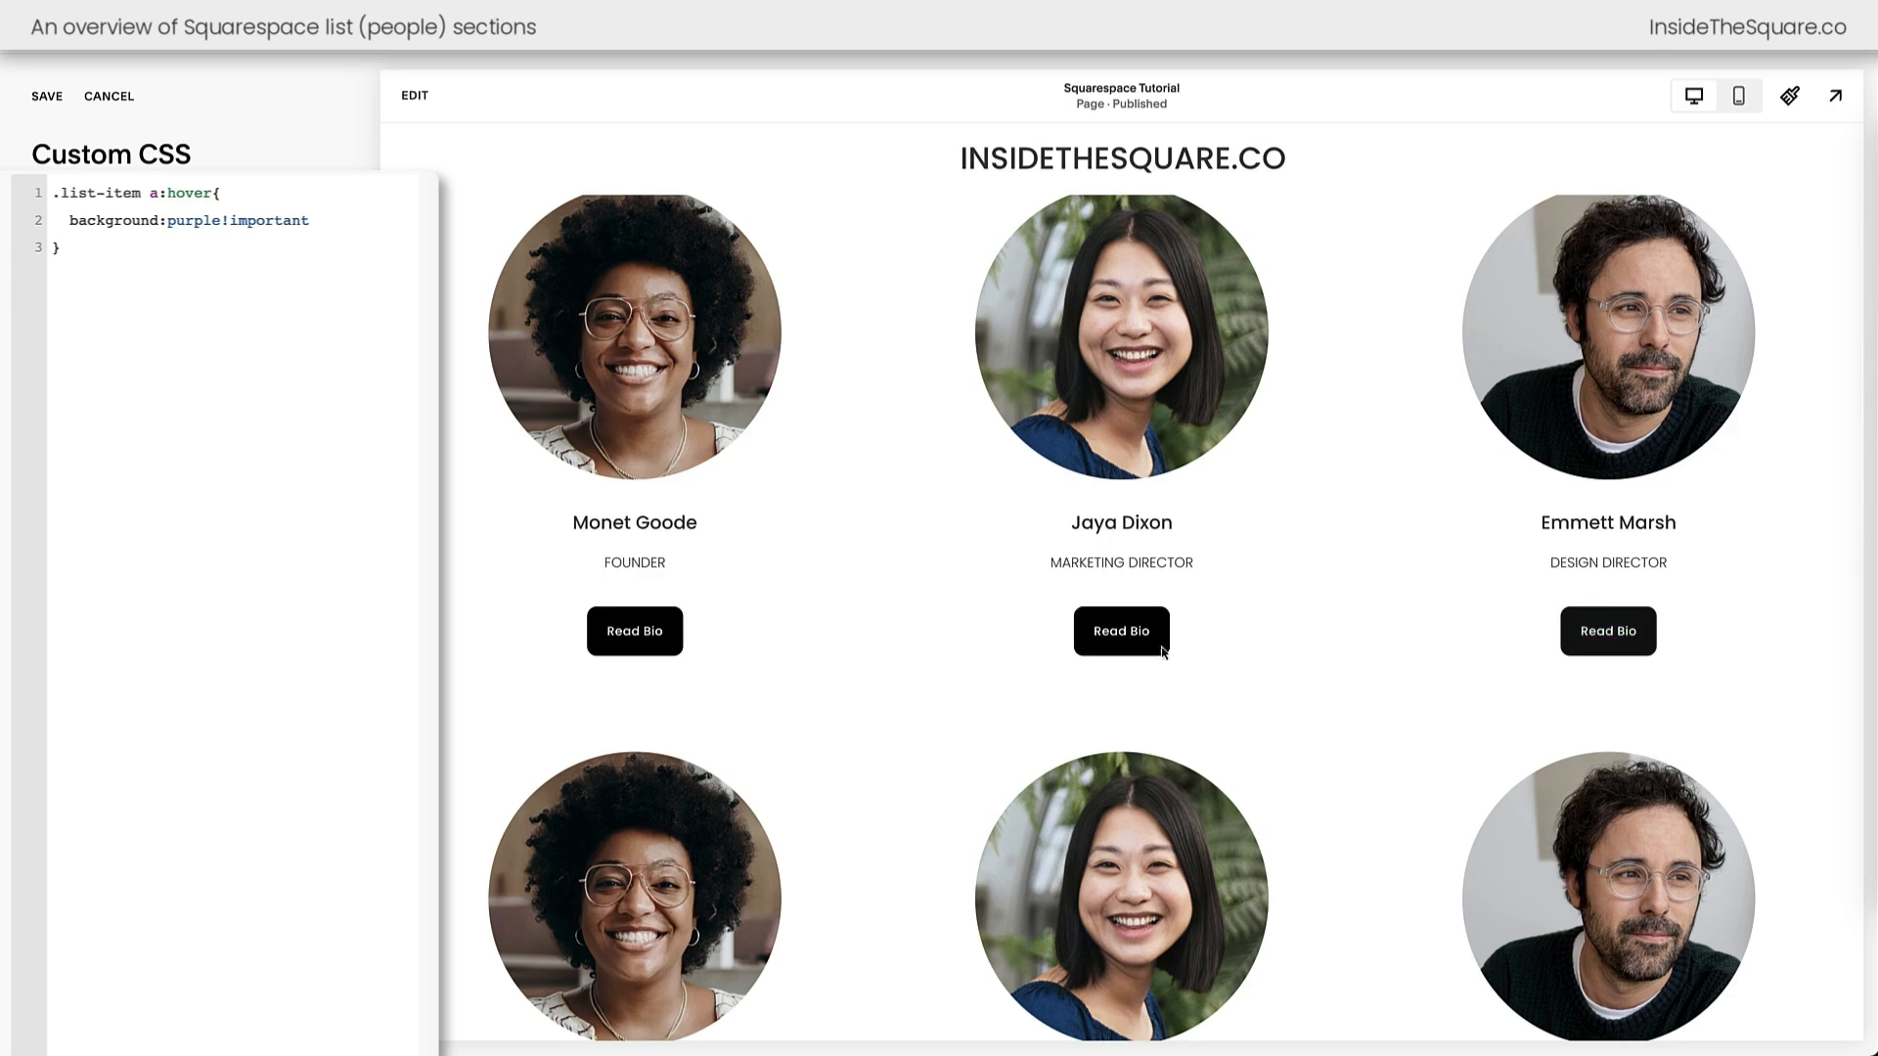
{"action": "scroll", "coordinate": [628, 642], "scroll_direction": "down", "scroll_amount": 1}
- Add a border-radius:0!important declaration to the .list-item a:hover rule
{"action": "type", "text": ";"}
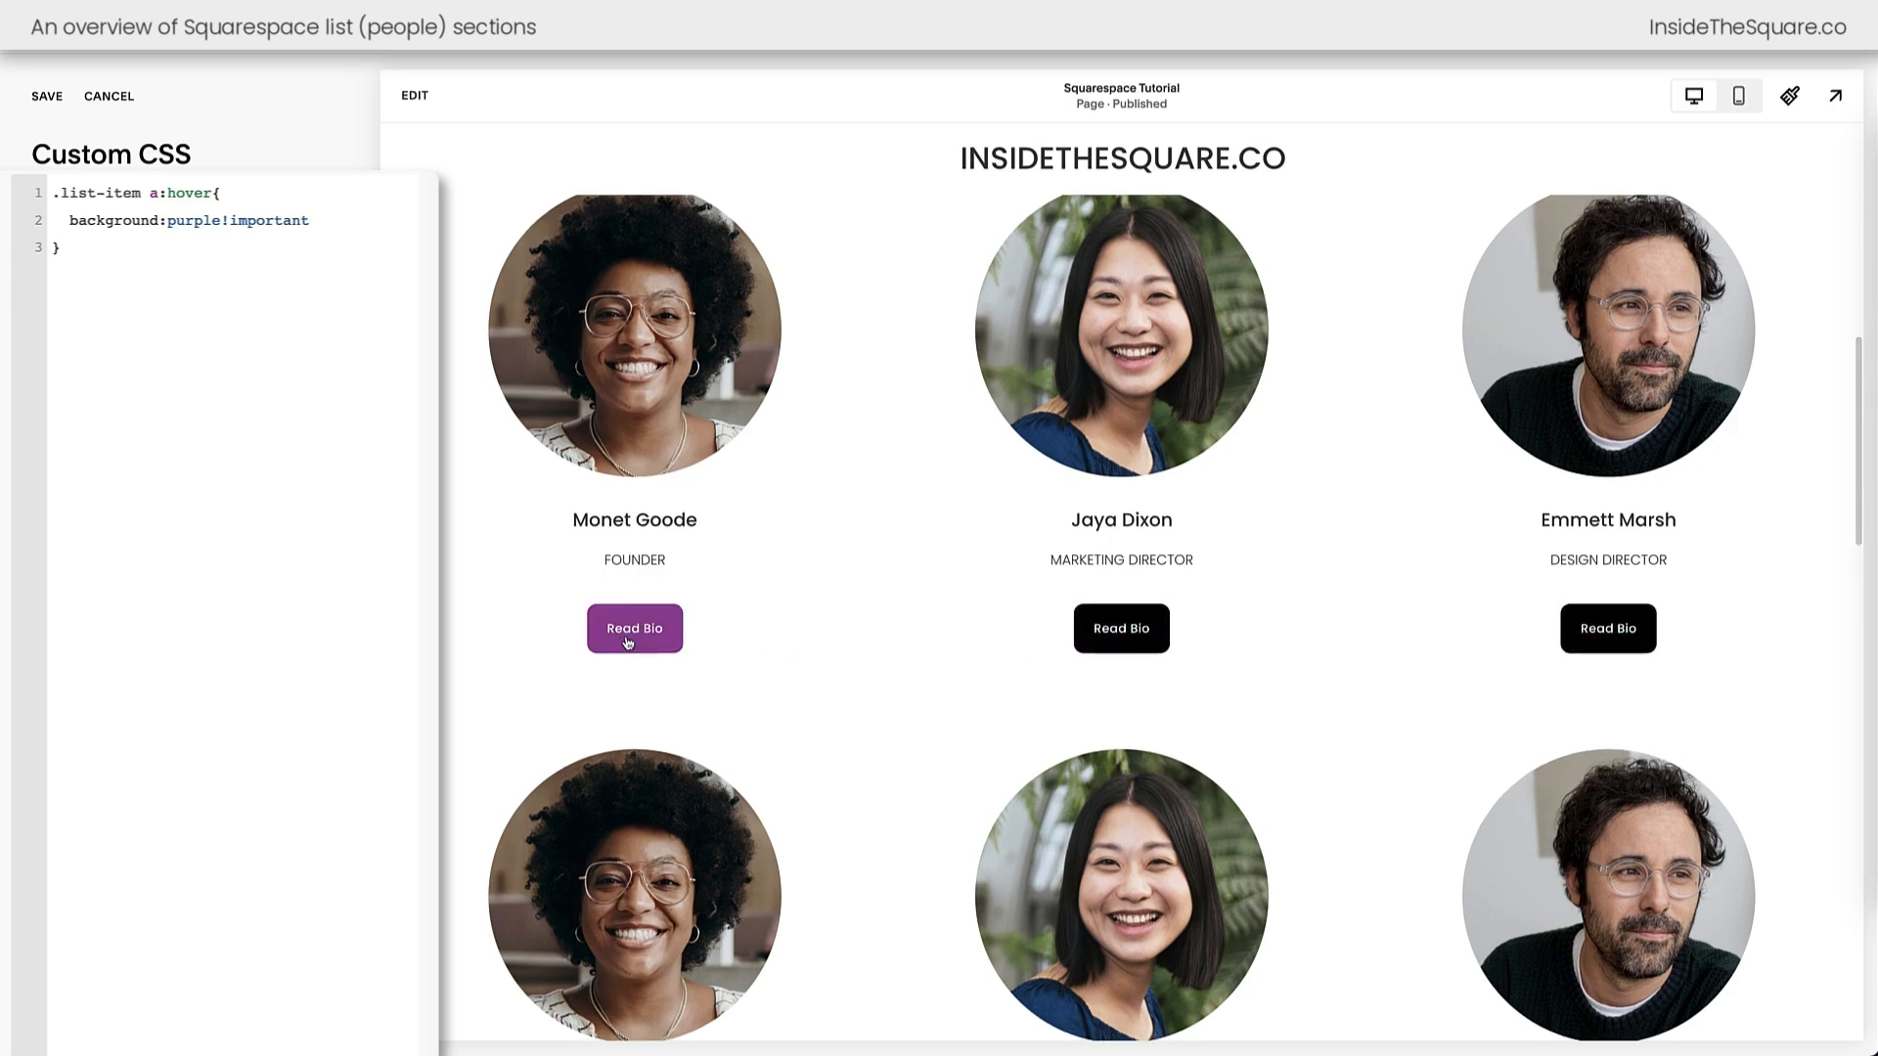
{"action": "key", "text": "Return"}
{"action": "type", "text": "border-radi"}
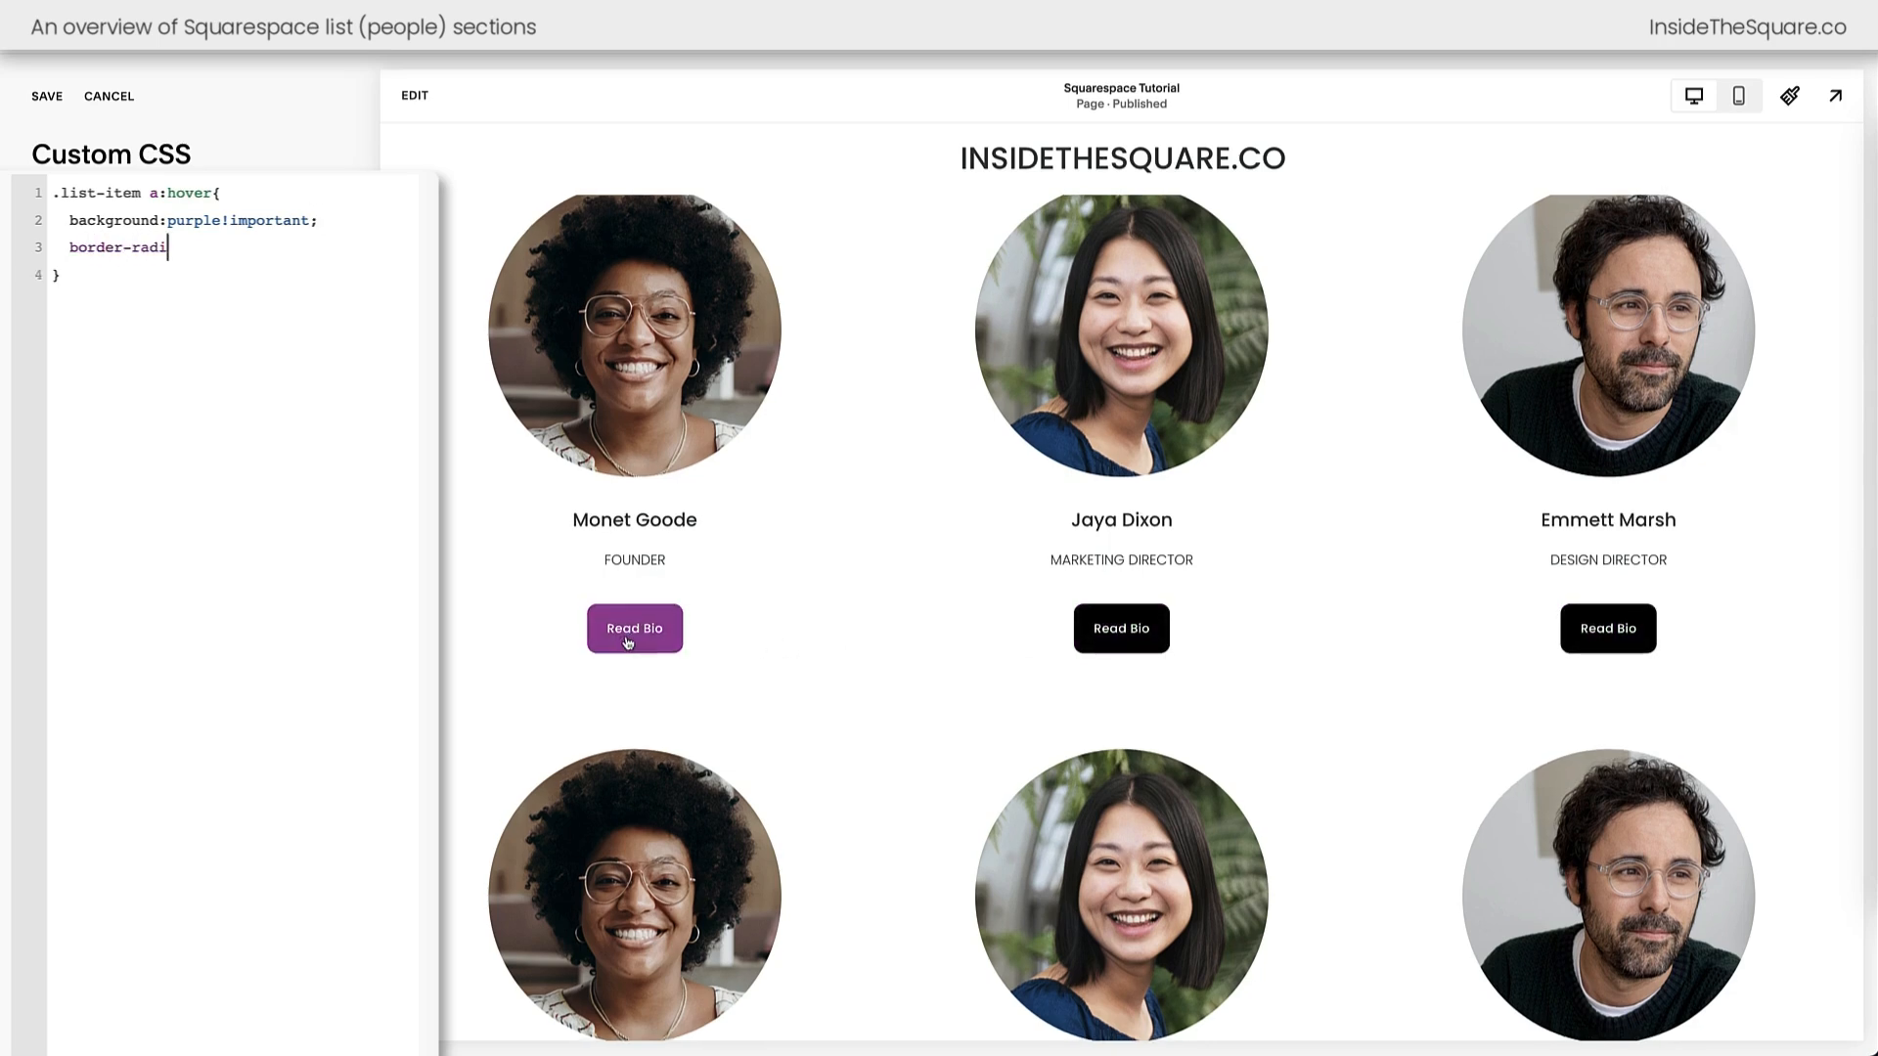
{"action": "type", "text": "us:0!important"}
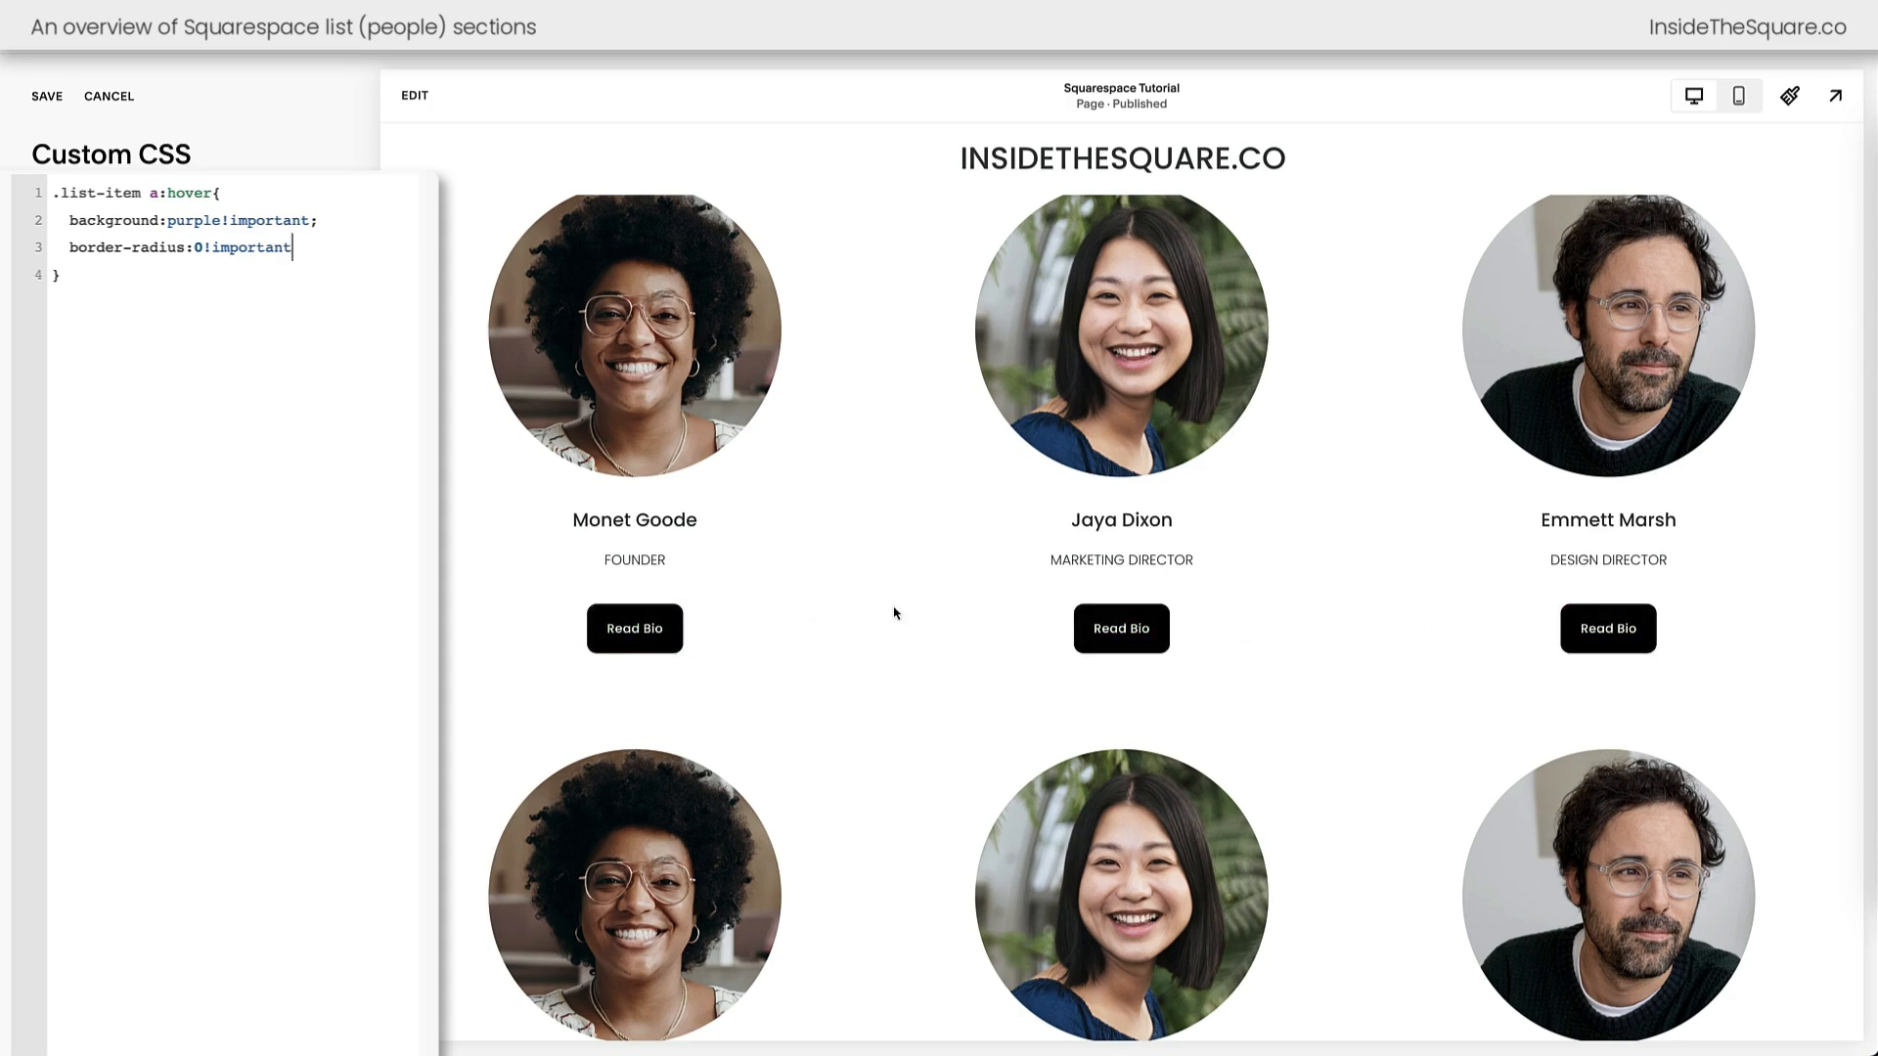
- Add a box-shadow of 5px 5px 15px rgba(0,0,0,0.5) to the .list-item a:hover rule
{"action": "type", "text": "box-shadow:4"}
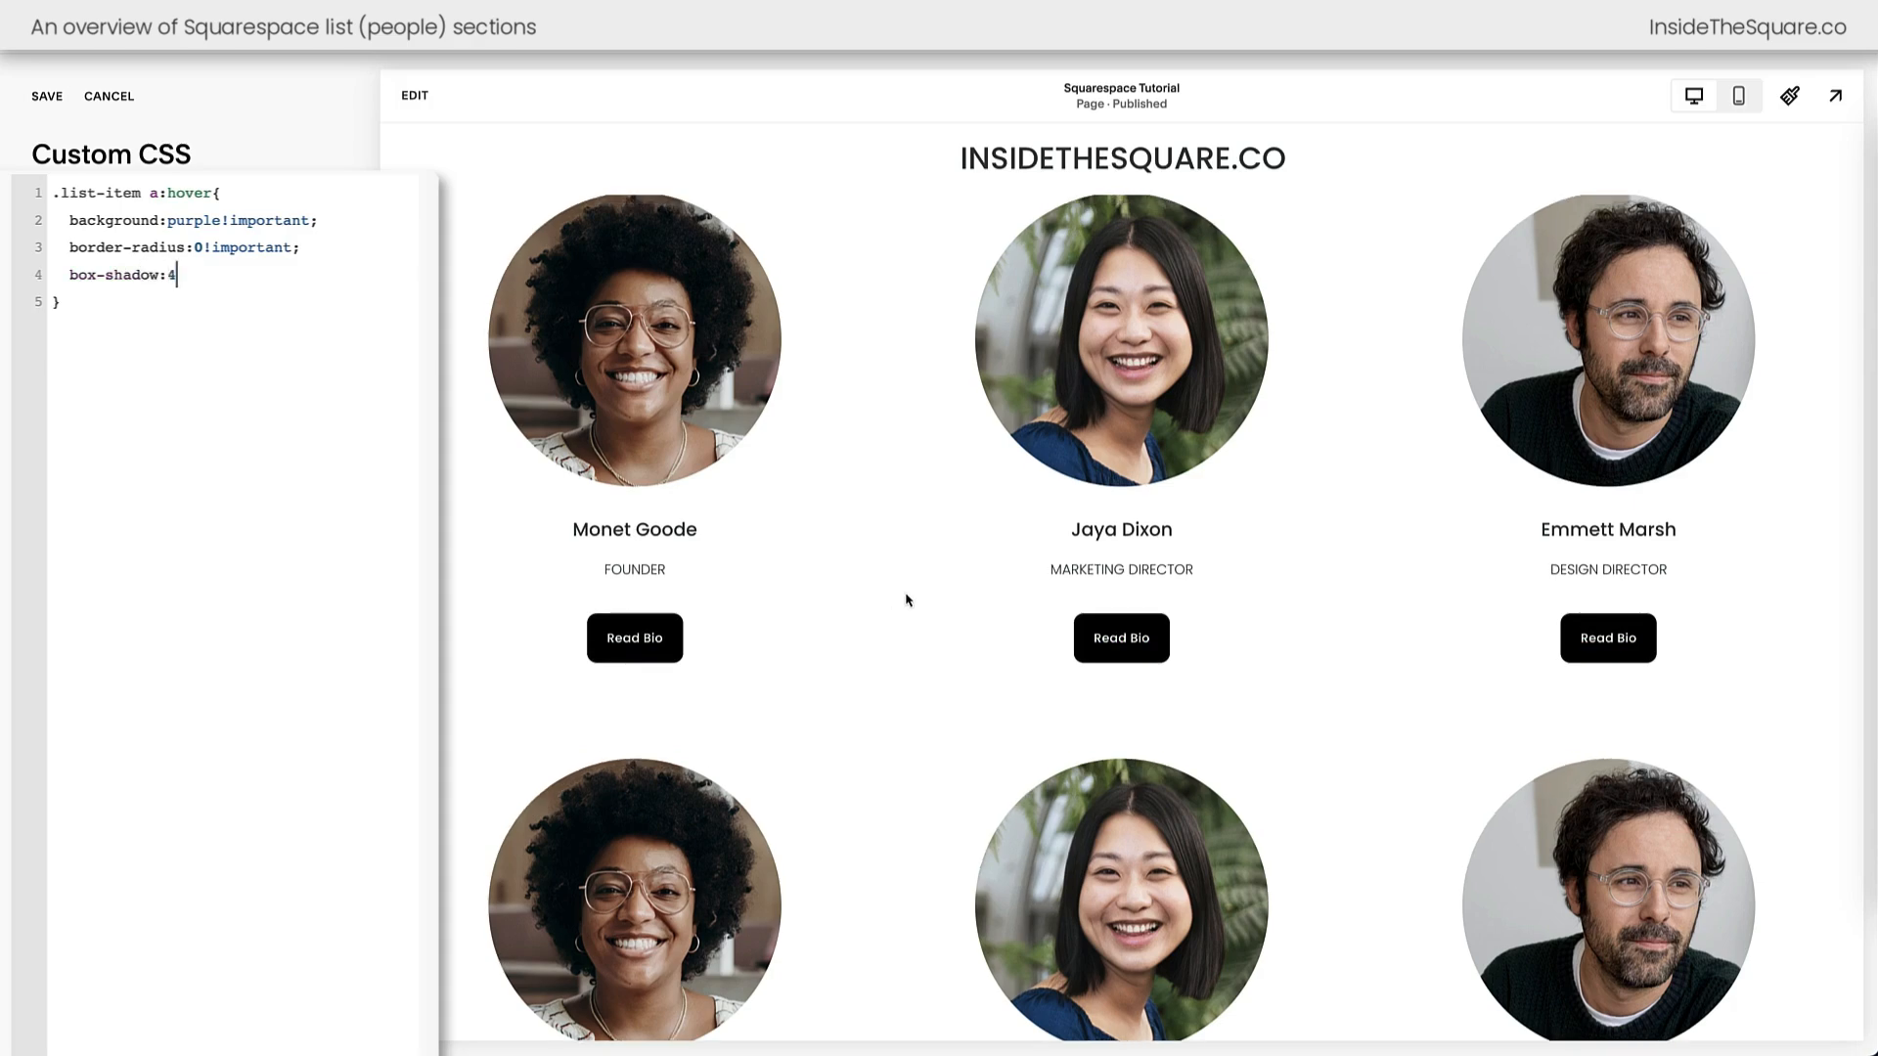
{"action": "key", "text": "BackSpace"}
{"action": "type", "text": "5p"}
{"action": "type", "text": "x 5px 15px rgba(0,0,0,0."}
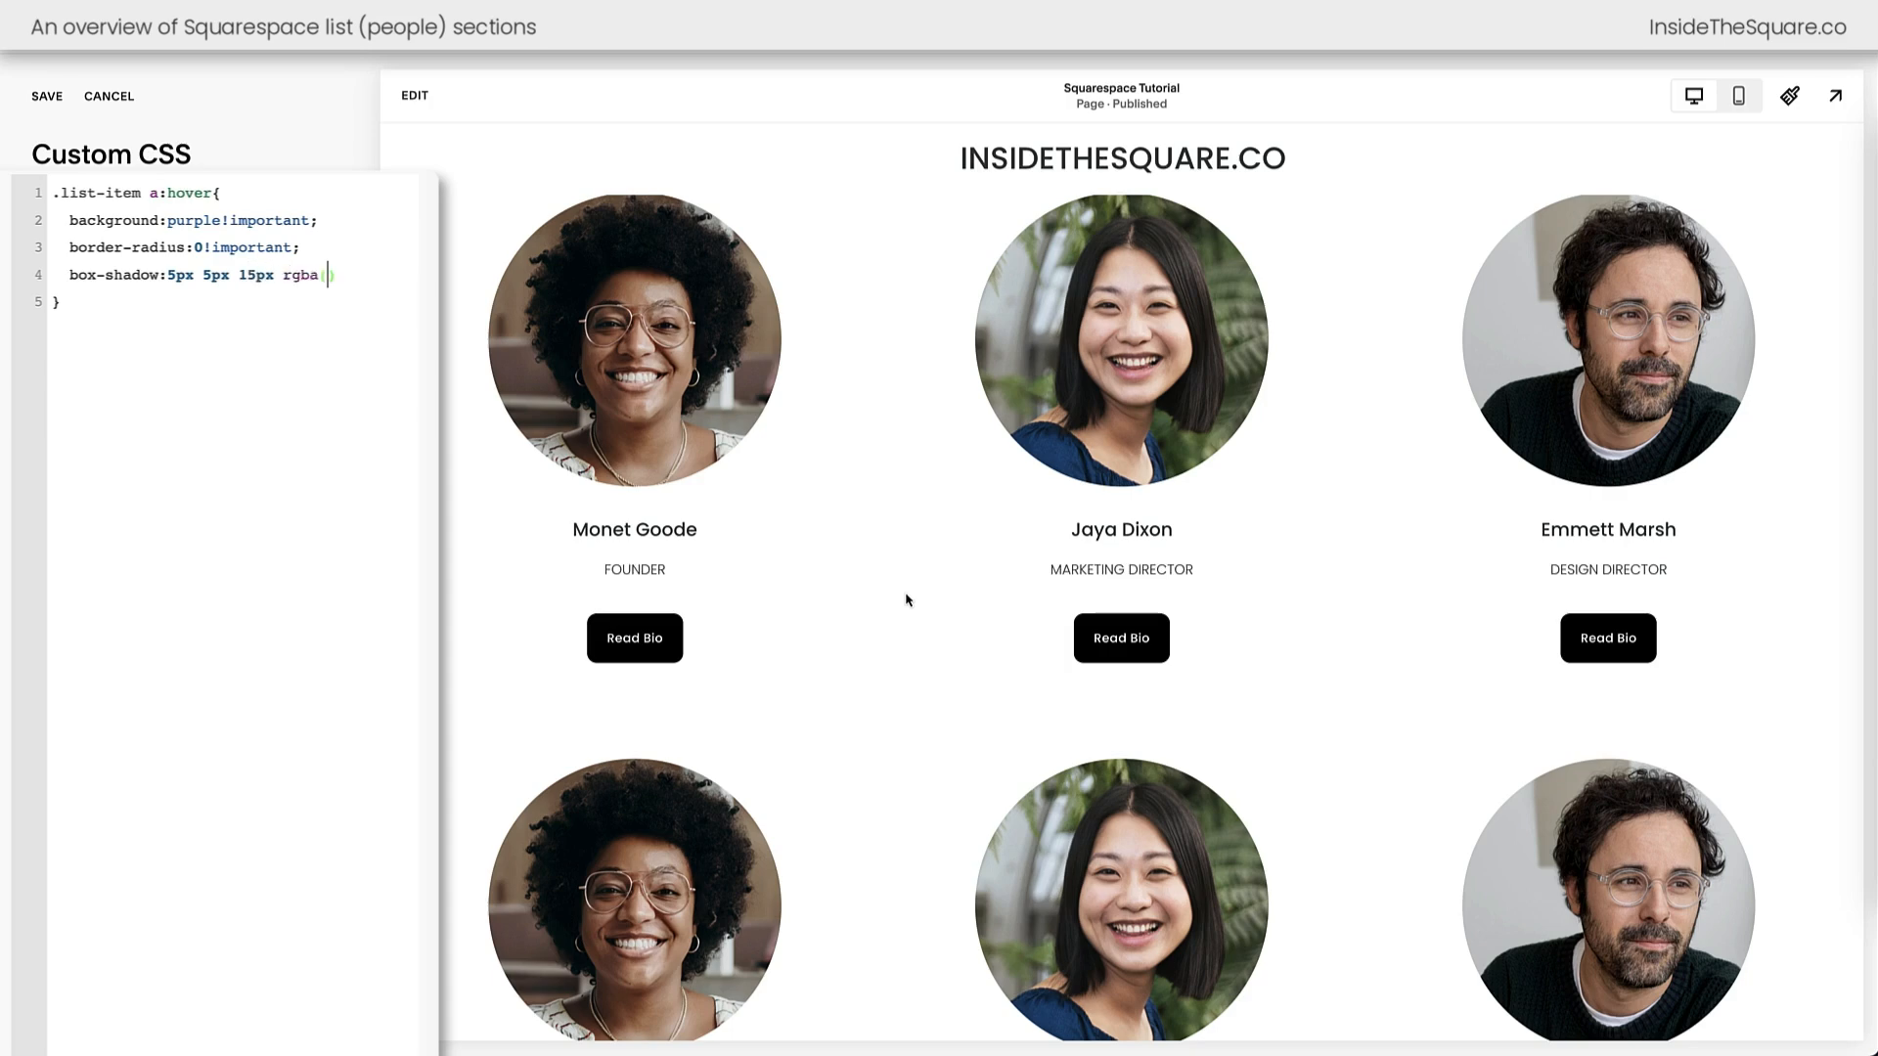
{"action": "type", "text": "2"}
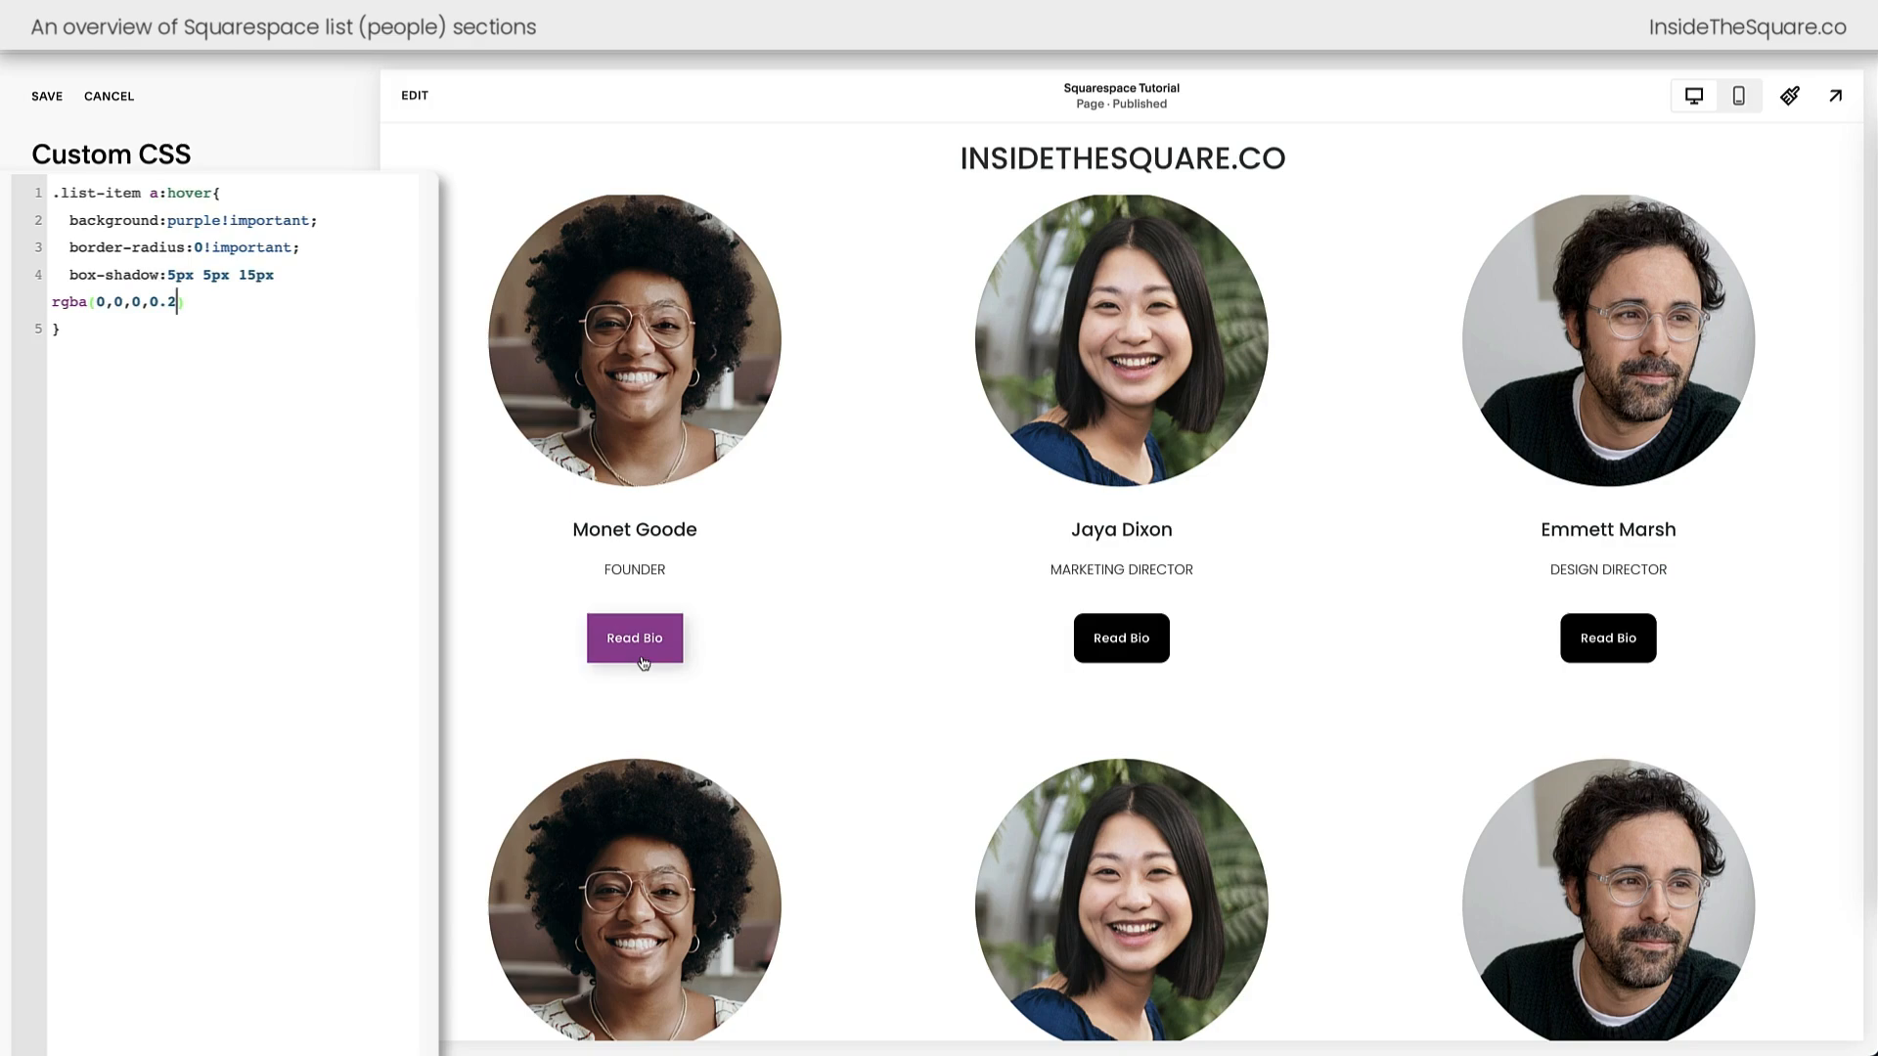
{"action": "key", "text": "BackSpace"}
{"action": "type", "text": "5"}
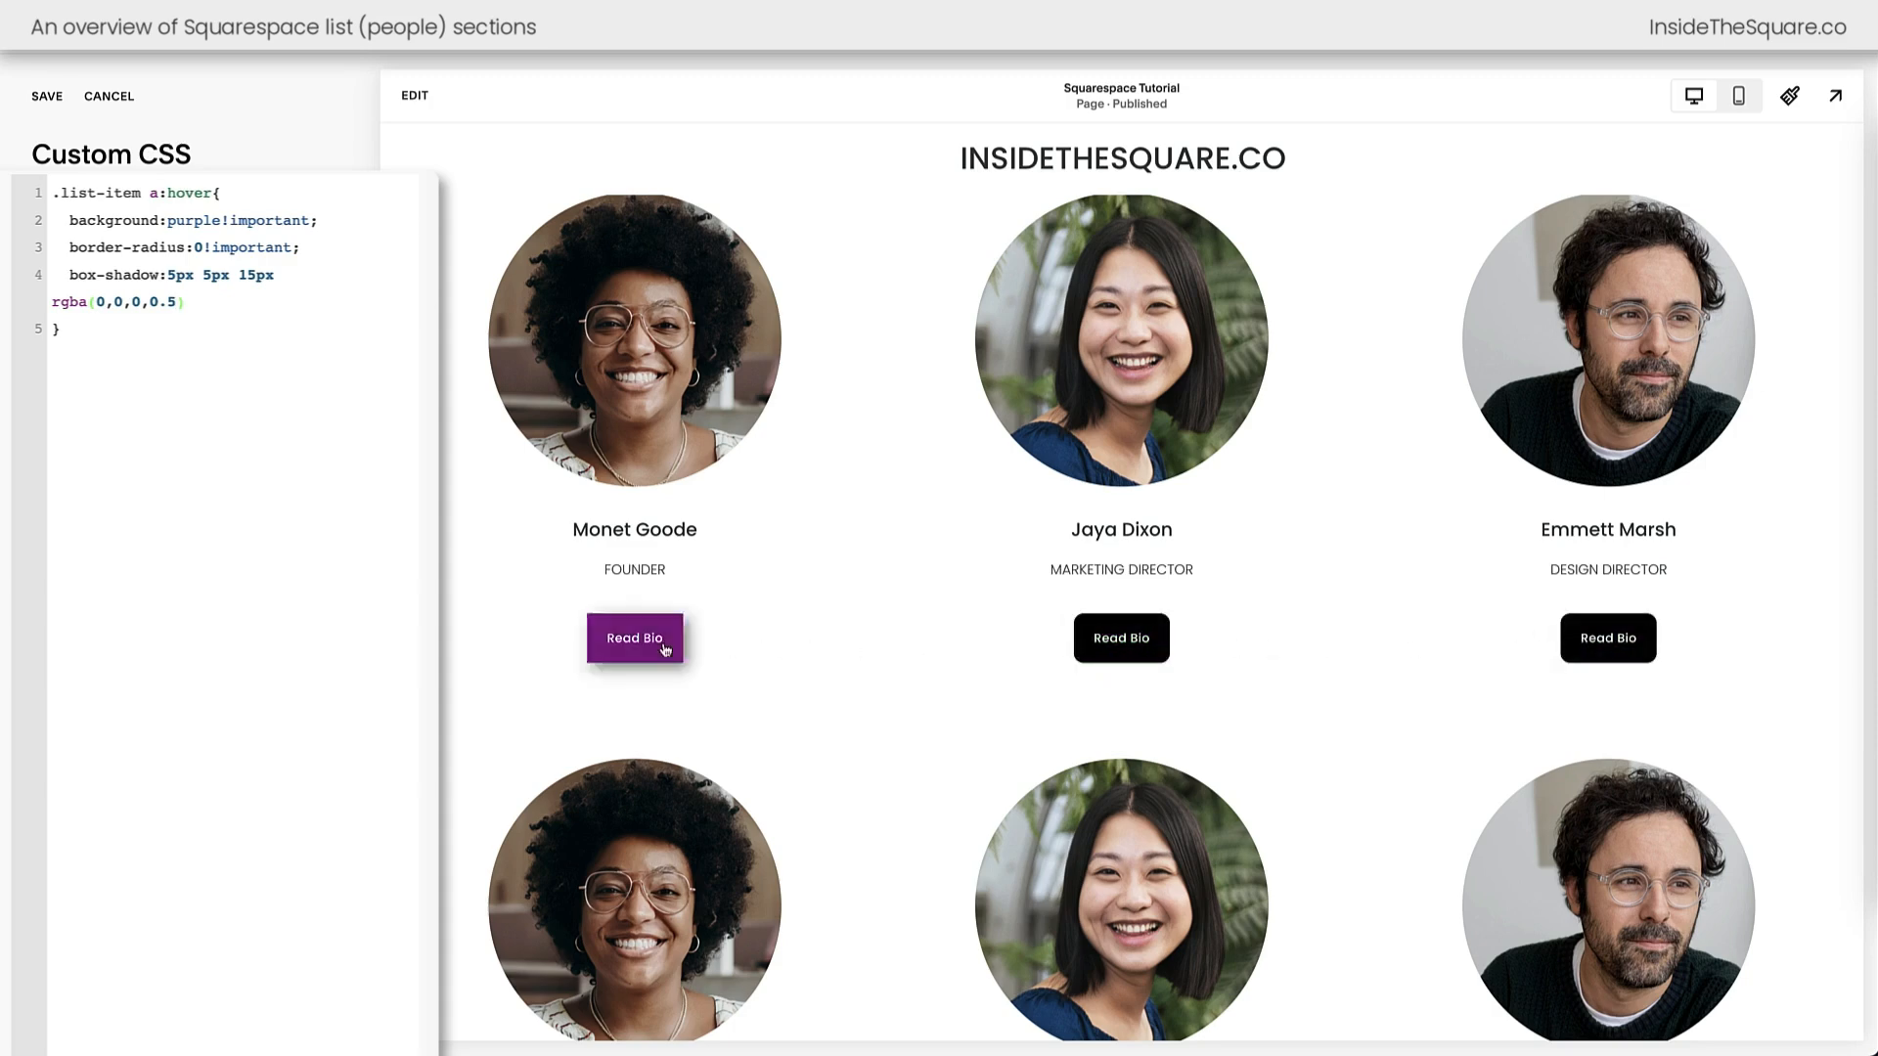
{"action": "key", "text": "Down"}
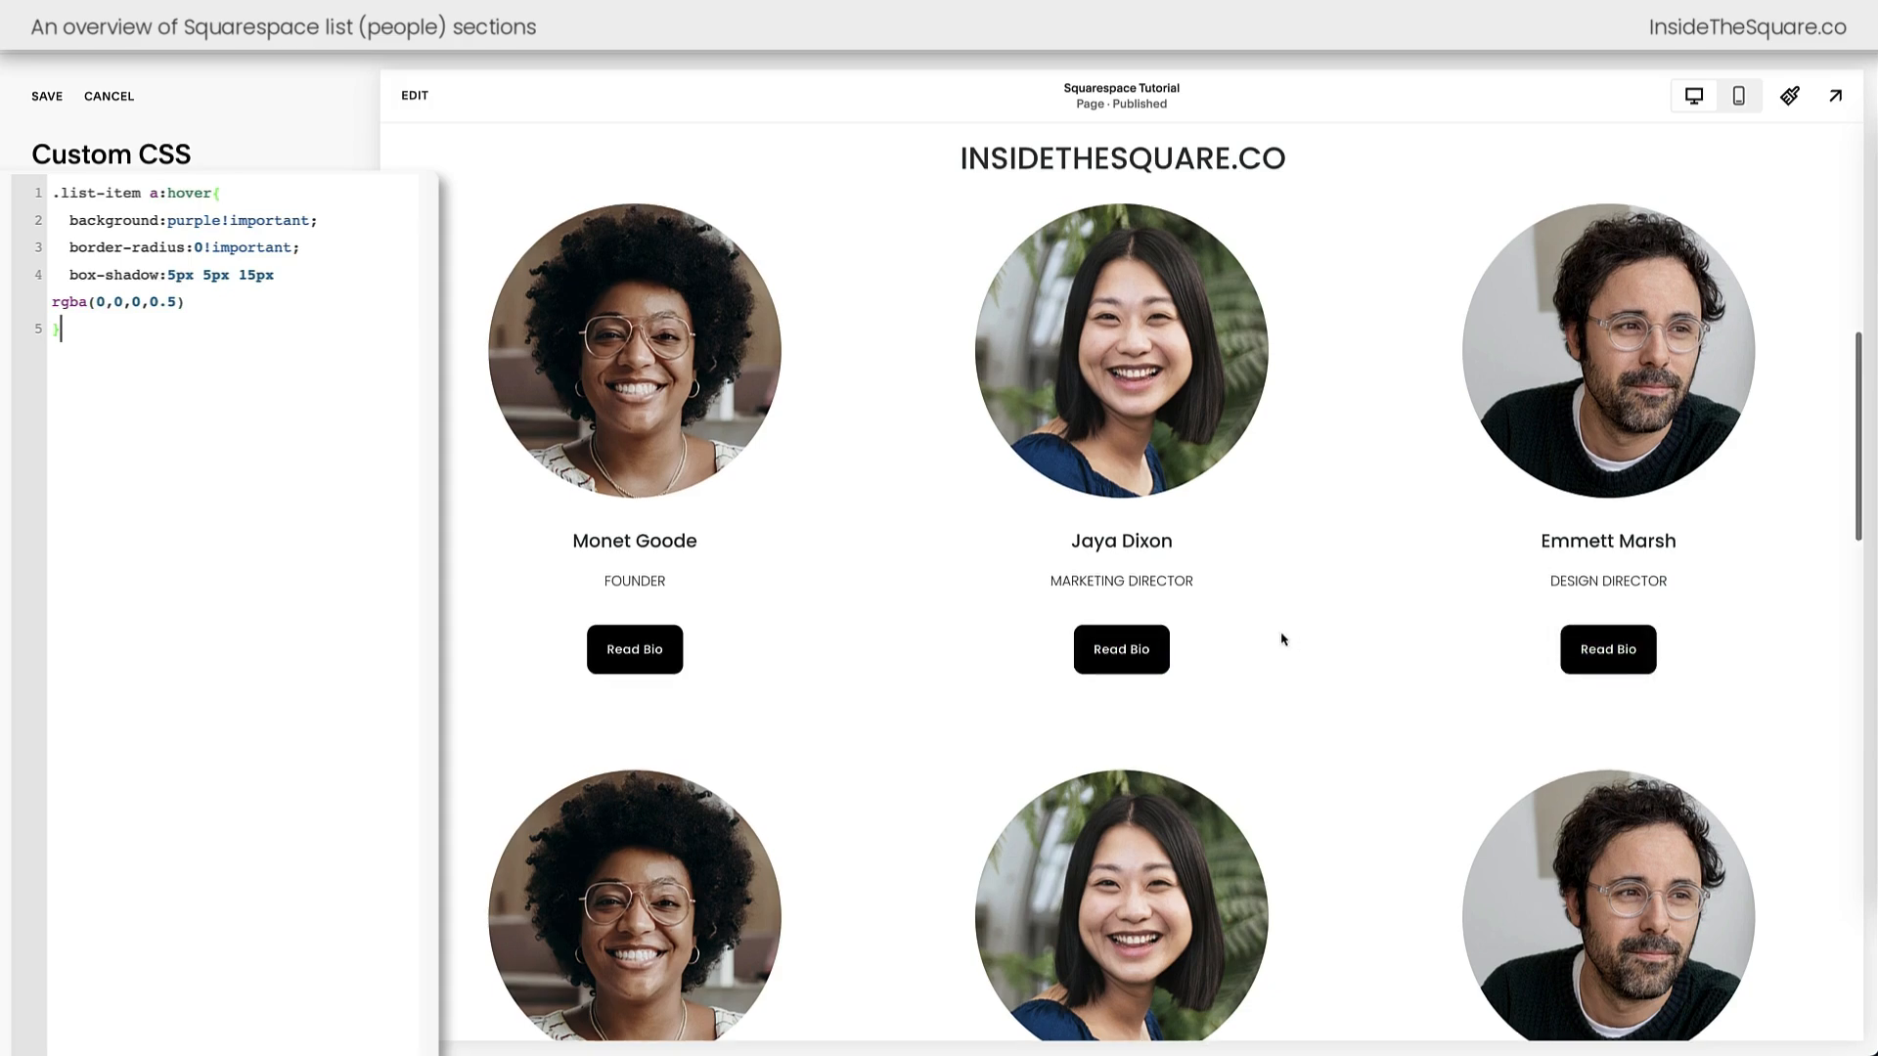
- Highlight the whole hover rule in the CSS editor, and highlight the Good to know info heading on the page
{"action": "key", "text": "ctrl+a"}
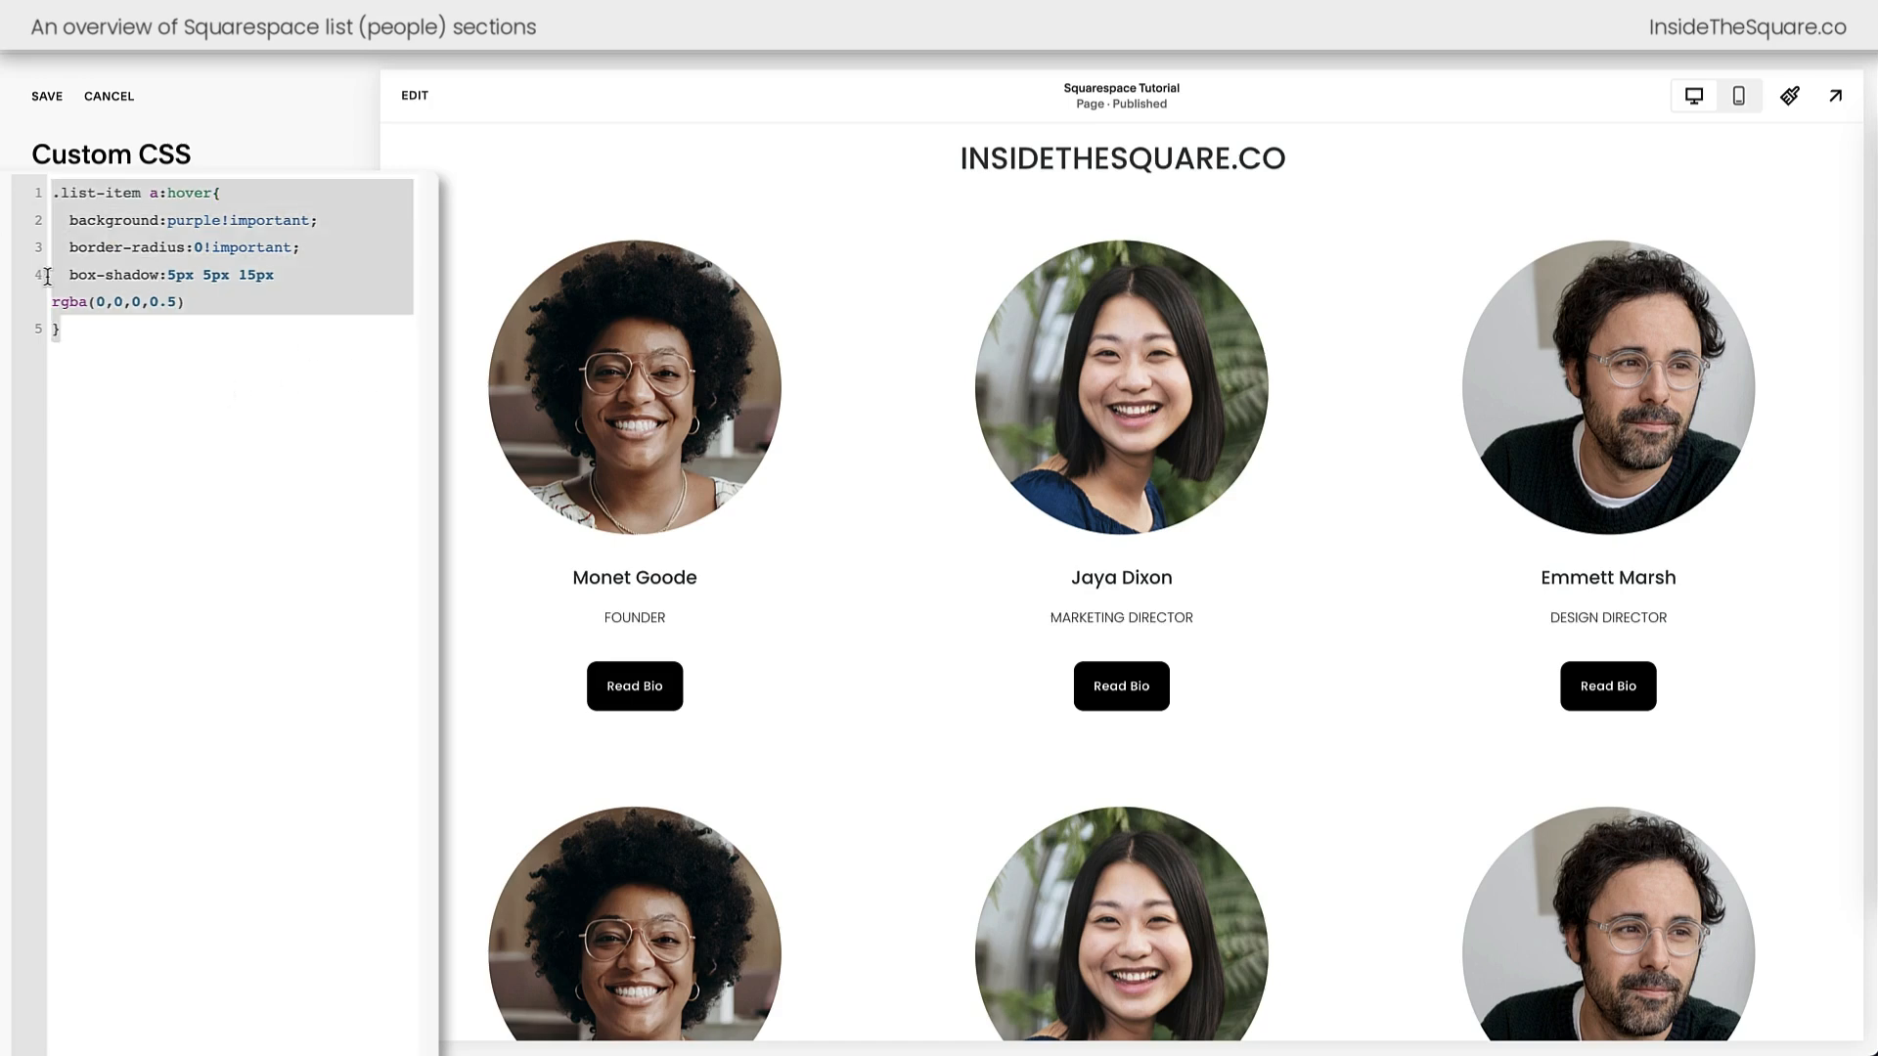
{"action": "left_click", "coordinate": [233, 344]}
{"action": "left_click", "coordinate": [828, 412]}
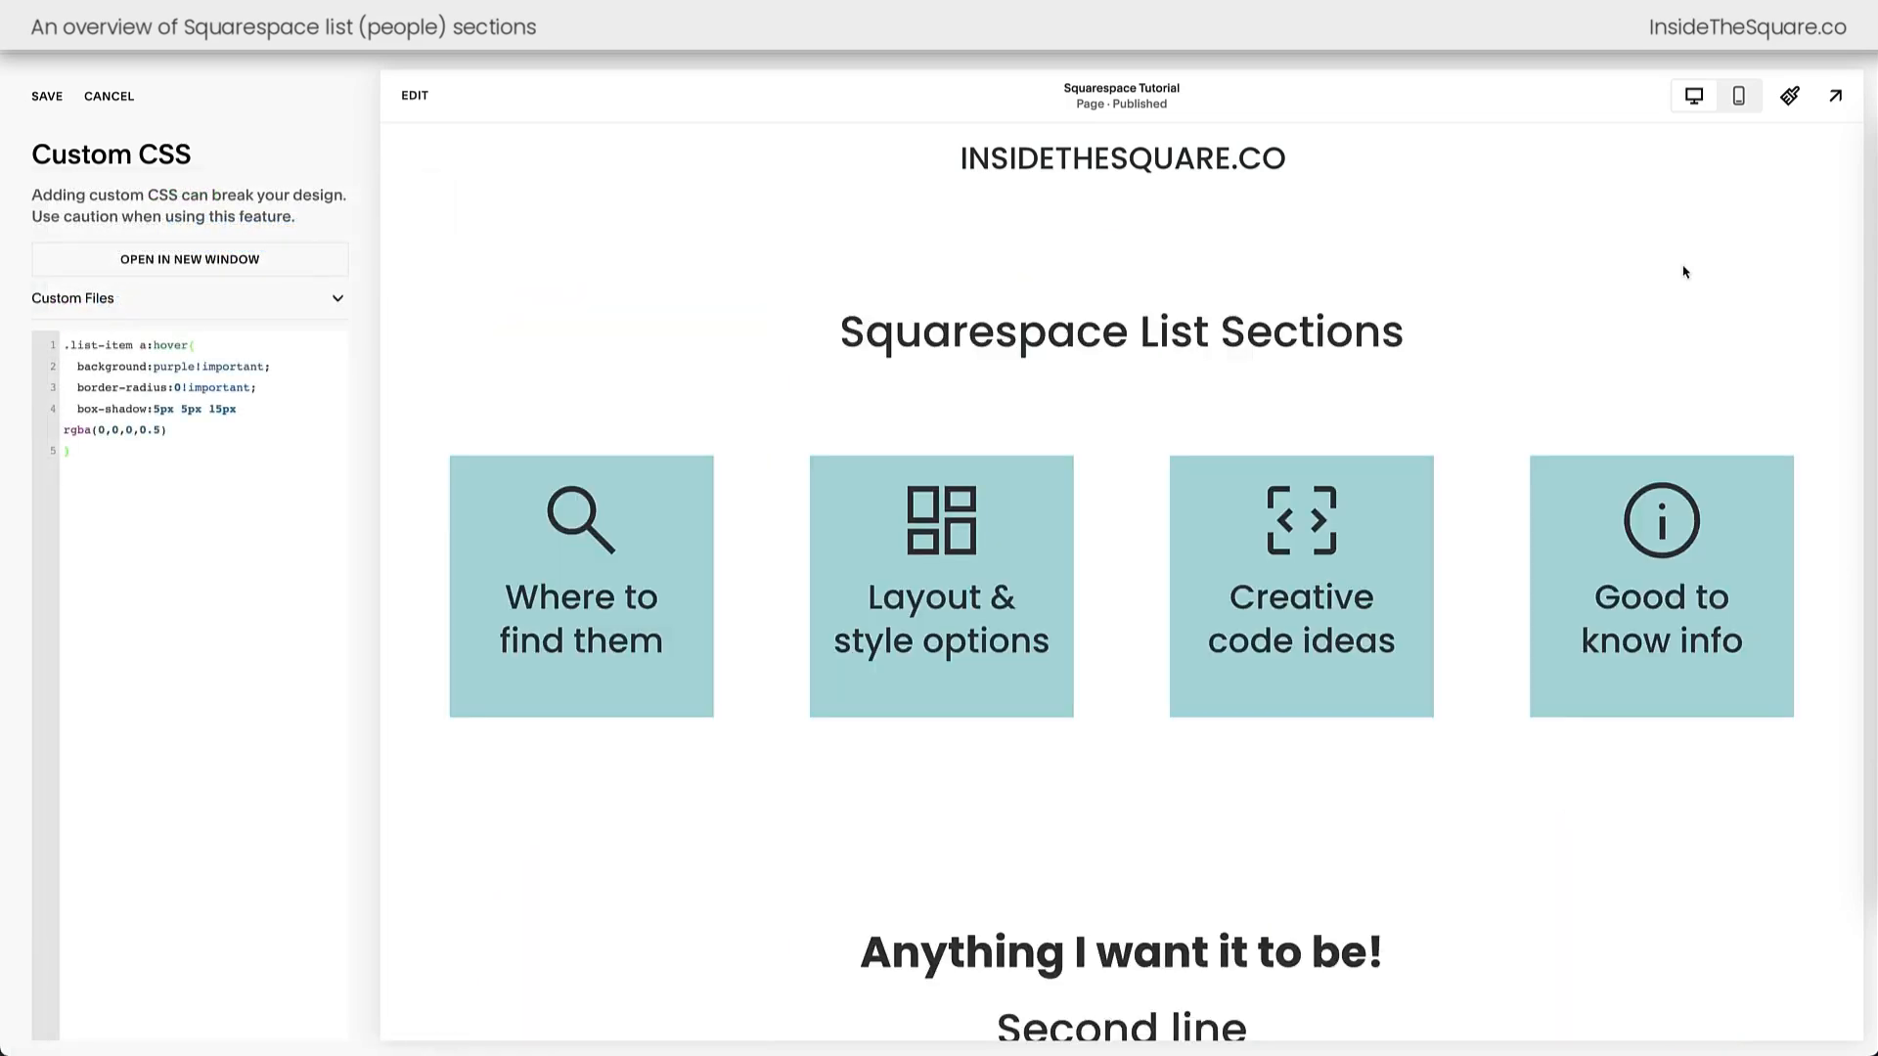
{"action": "left_click_drag", "start_coordinate": [1750, 647], "coordinate": [1563, 604]}
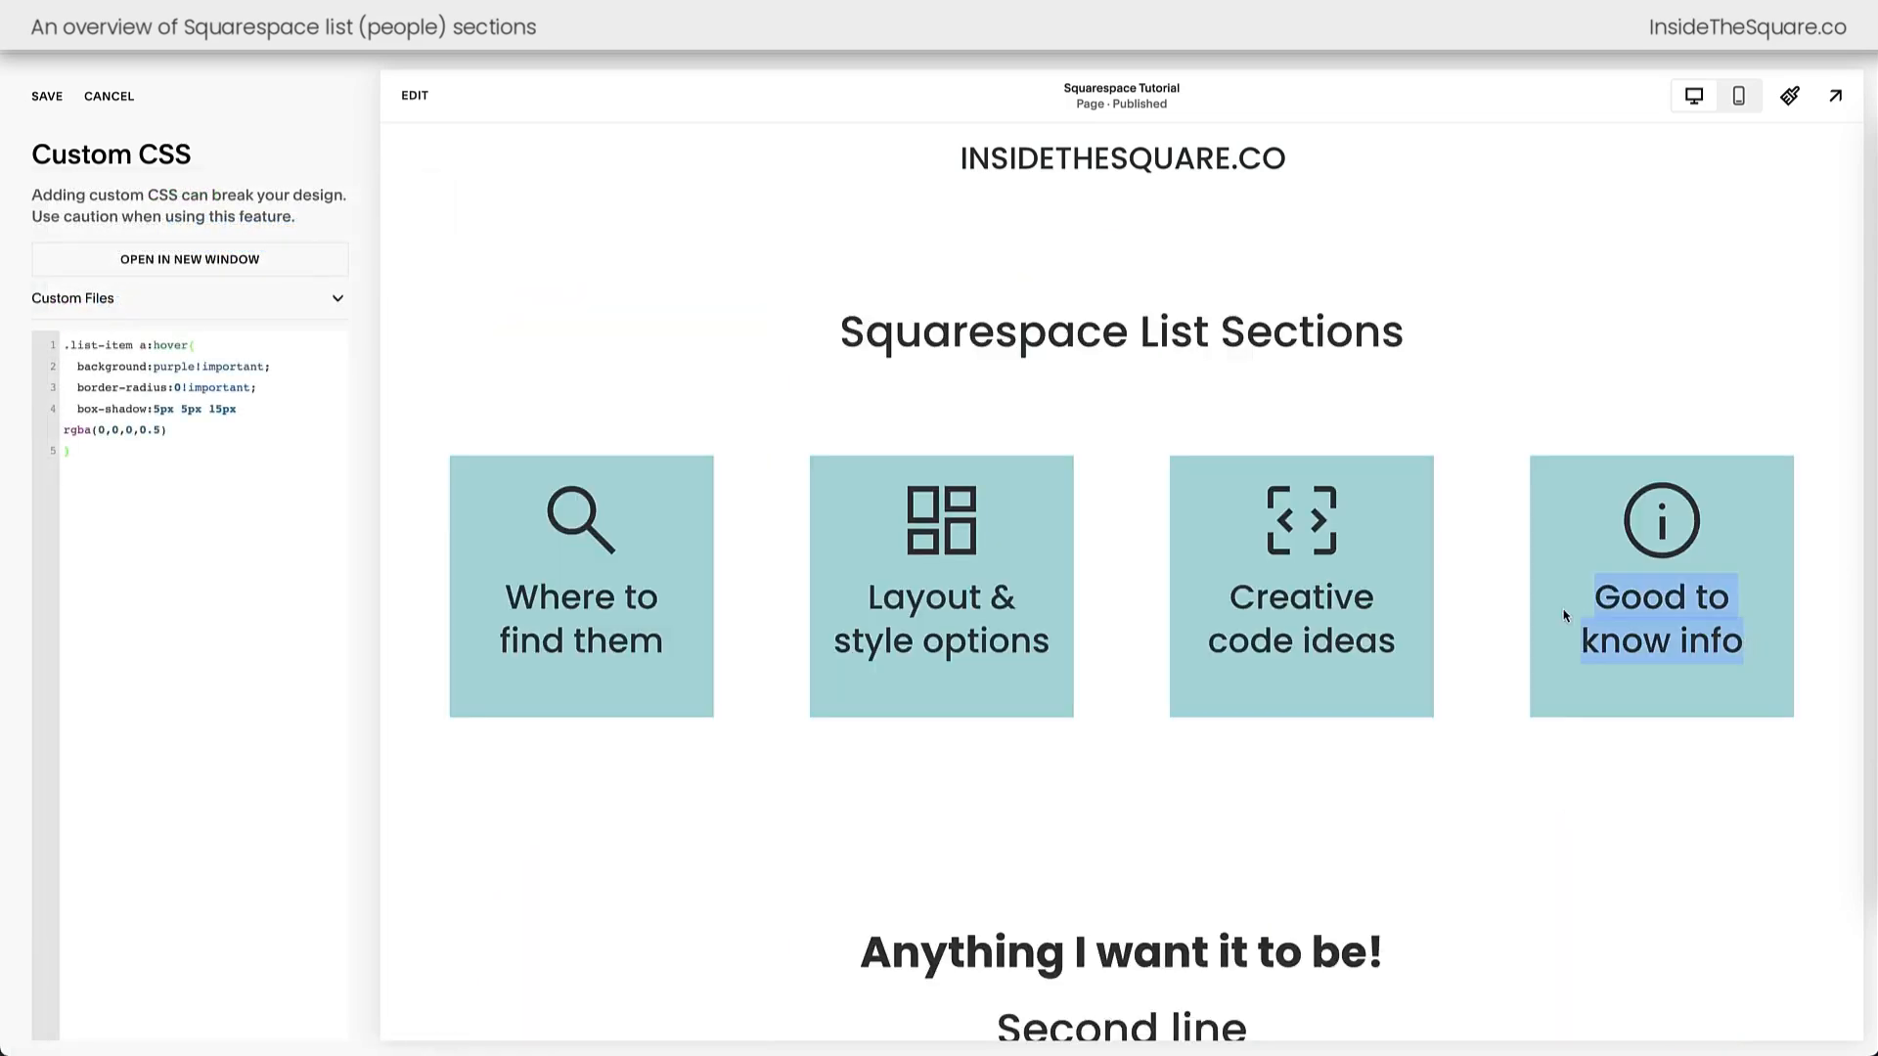
{"action": "left_click", "coordinate": [1456, 559]}
- Start editing the page, open the section templates above the people section, and read the info note on an Intro list section
{"action": "left_click", "coordinate": [415, 95]}
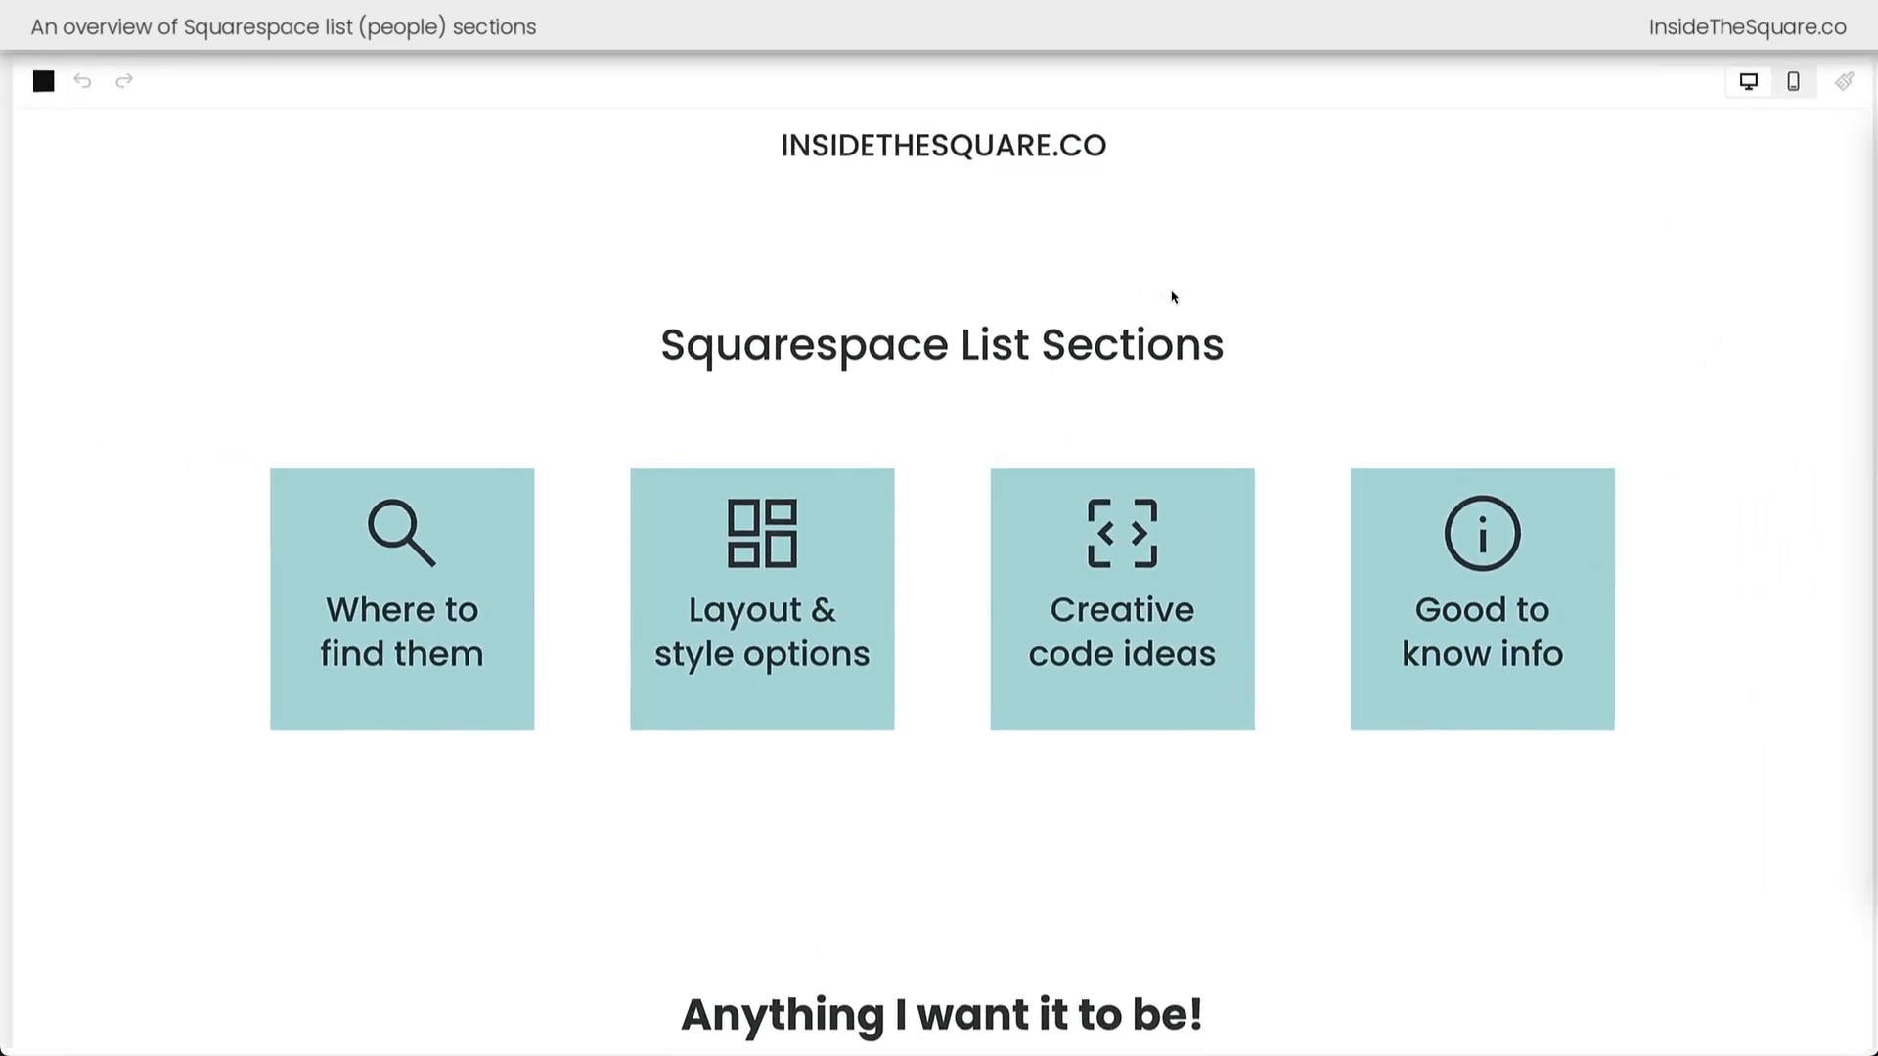
{"action": "scroll", "coordinate": [909, 704], "scroll_direction": "down", "scroll_amount": 2}
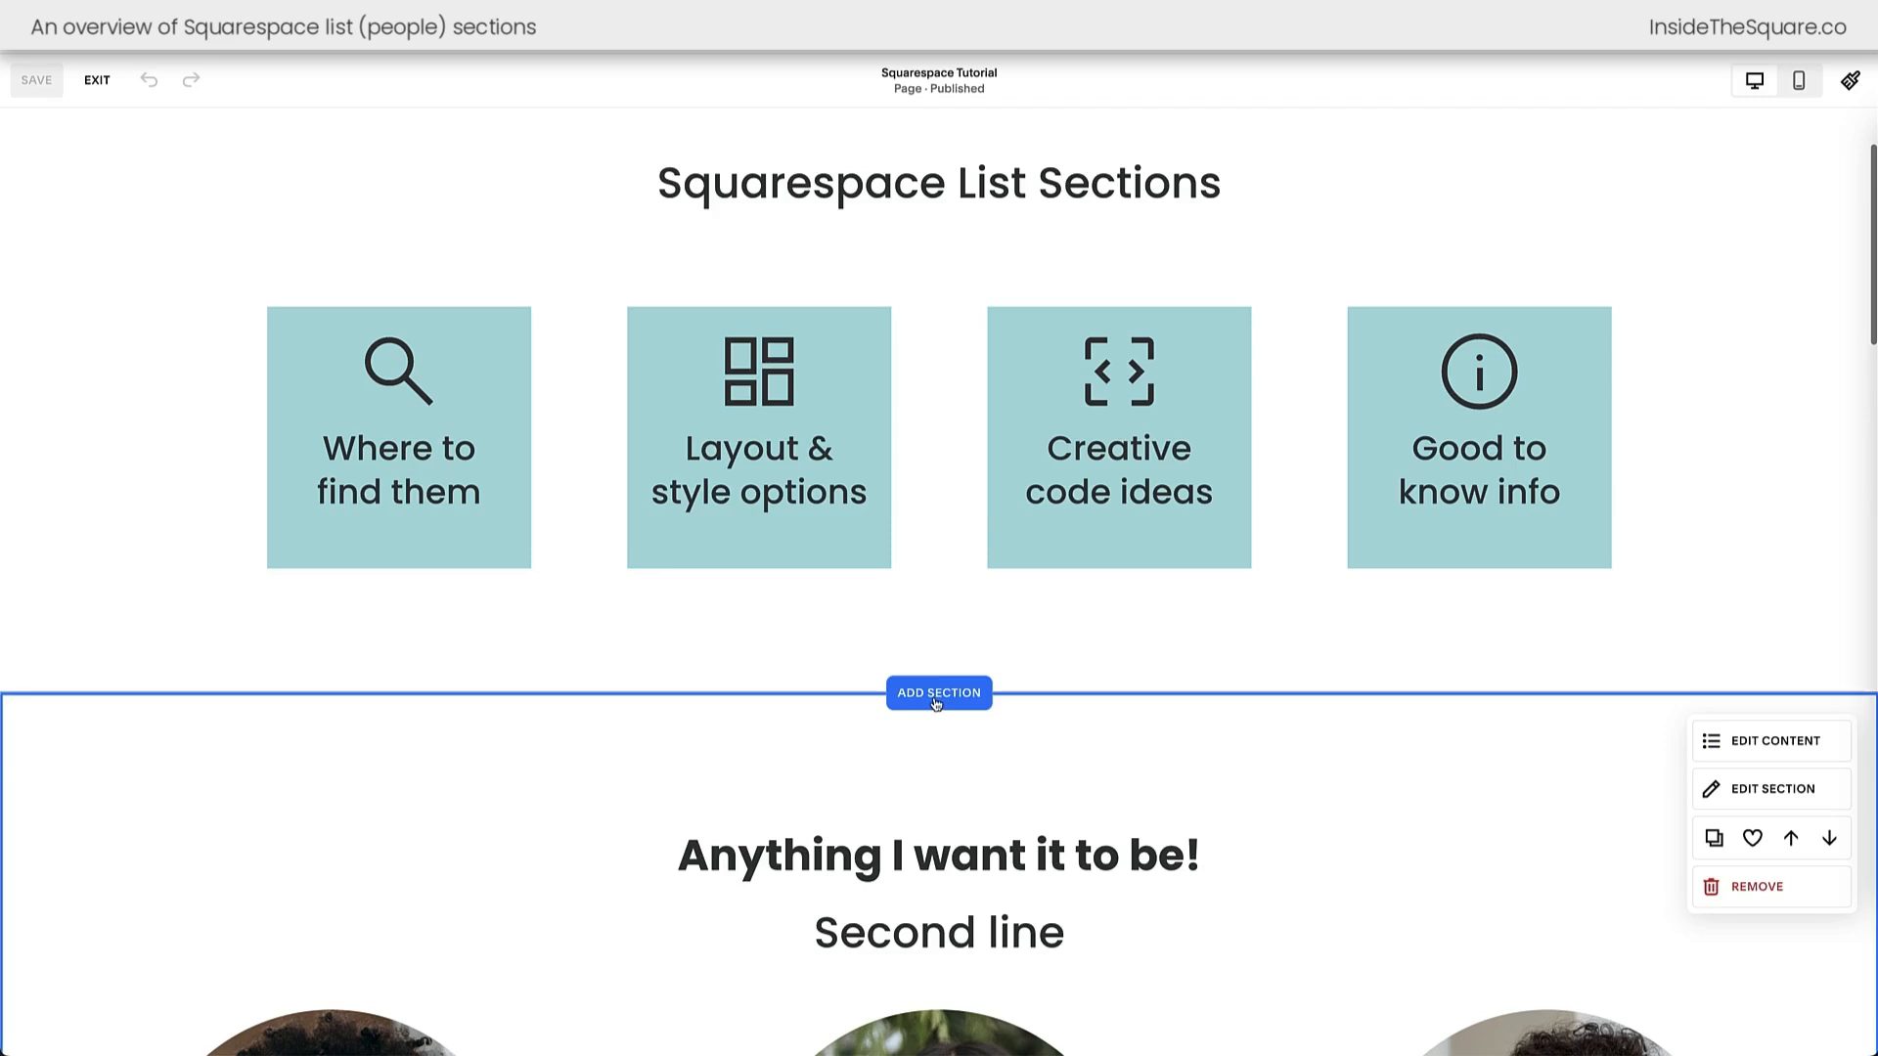
{"action": "left_click", "coordinate": [939, 691]}
{"action": "scroll", "coordinate": [954, 683], "scroll_direction": "down", "scroll_amount": 8}
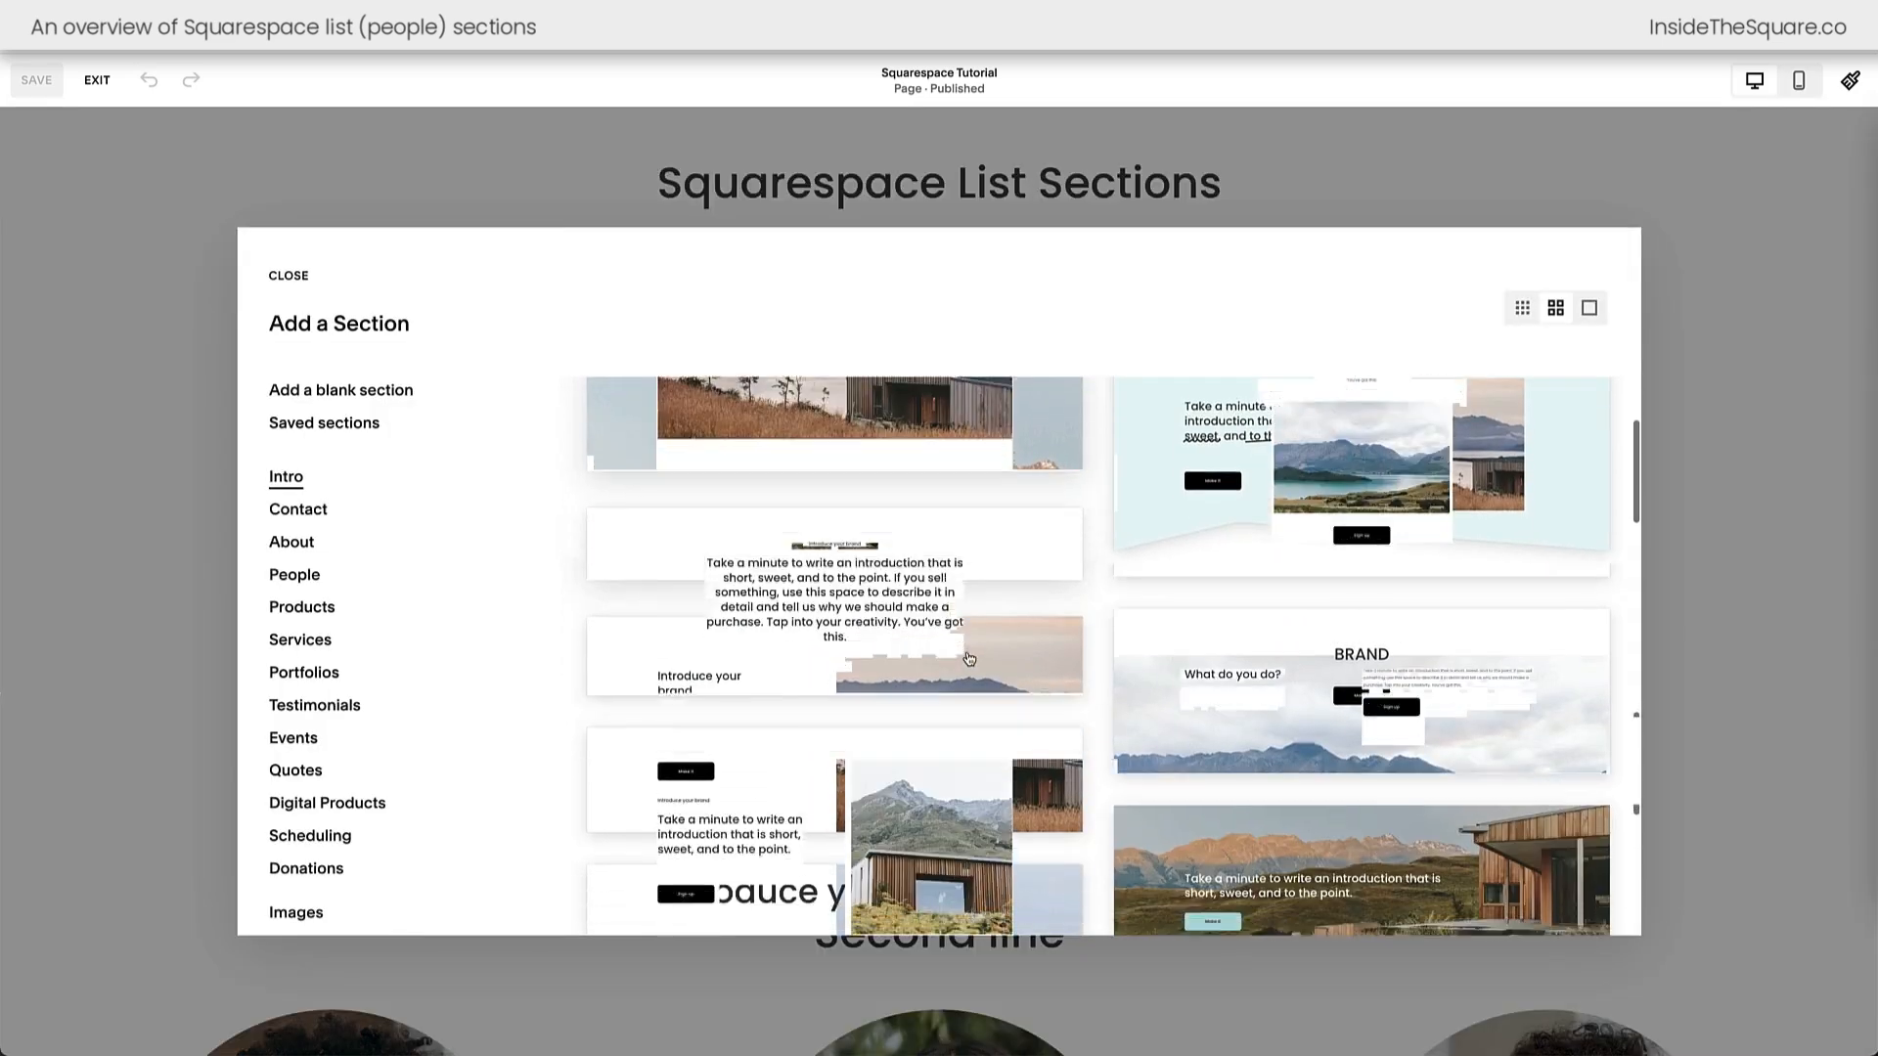
{"action": "scroll", "coordinate": [968, 658], "scroll_direction": "down", "scroll_amount": 15}
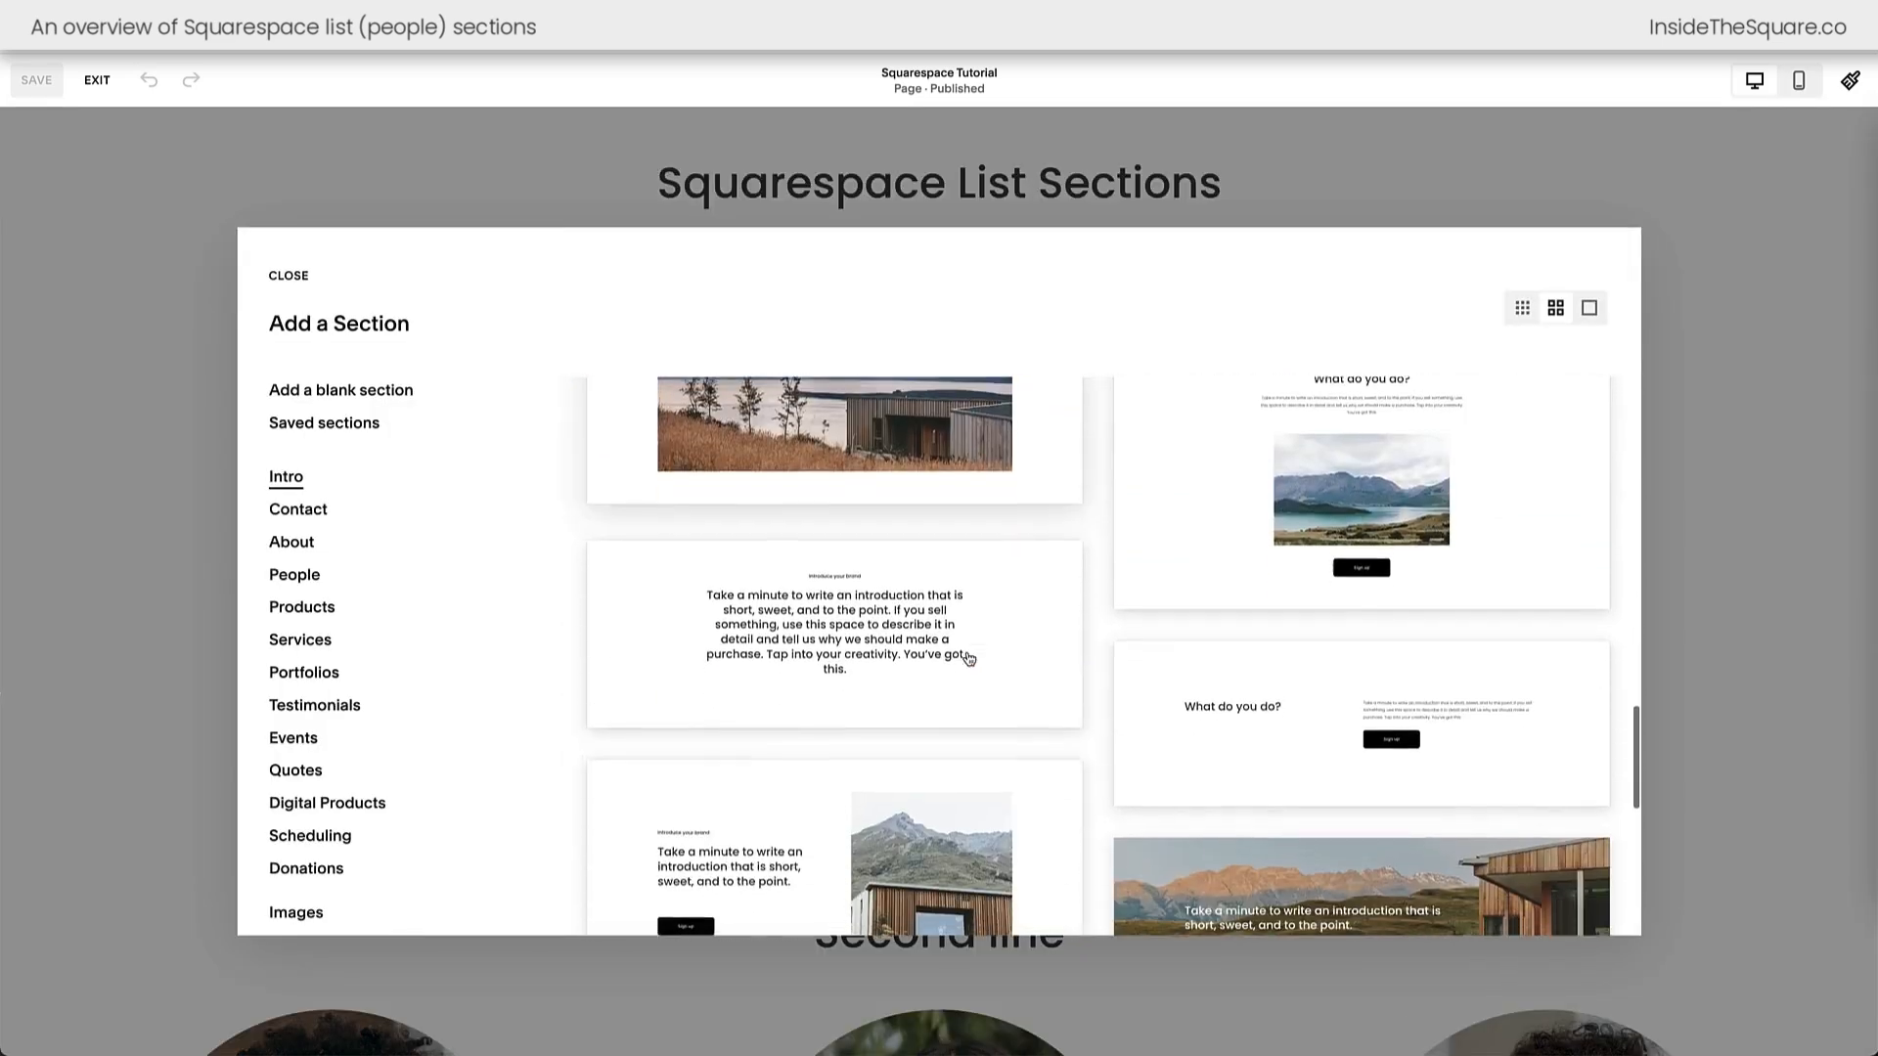
{"action": "mouse_move", "coordinate": [1048, 516]}
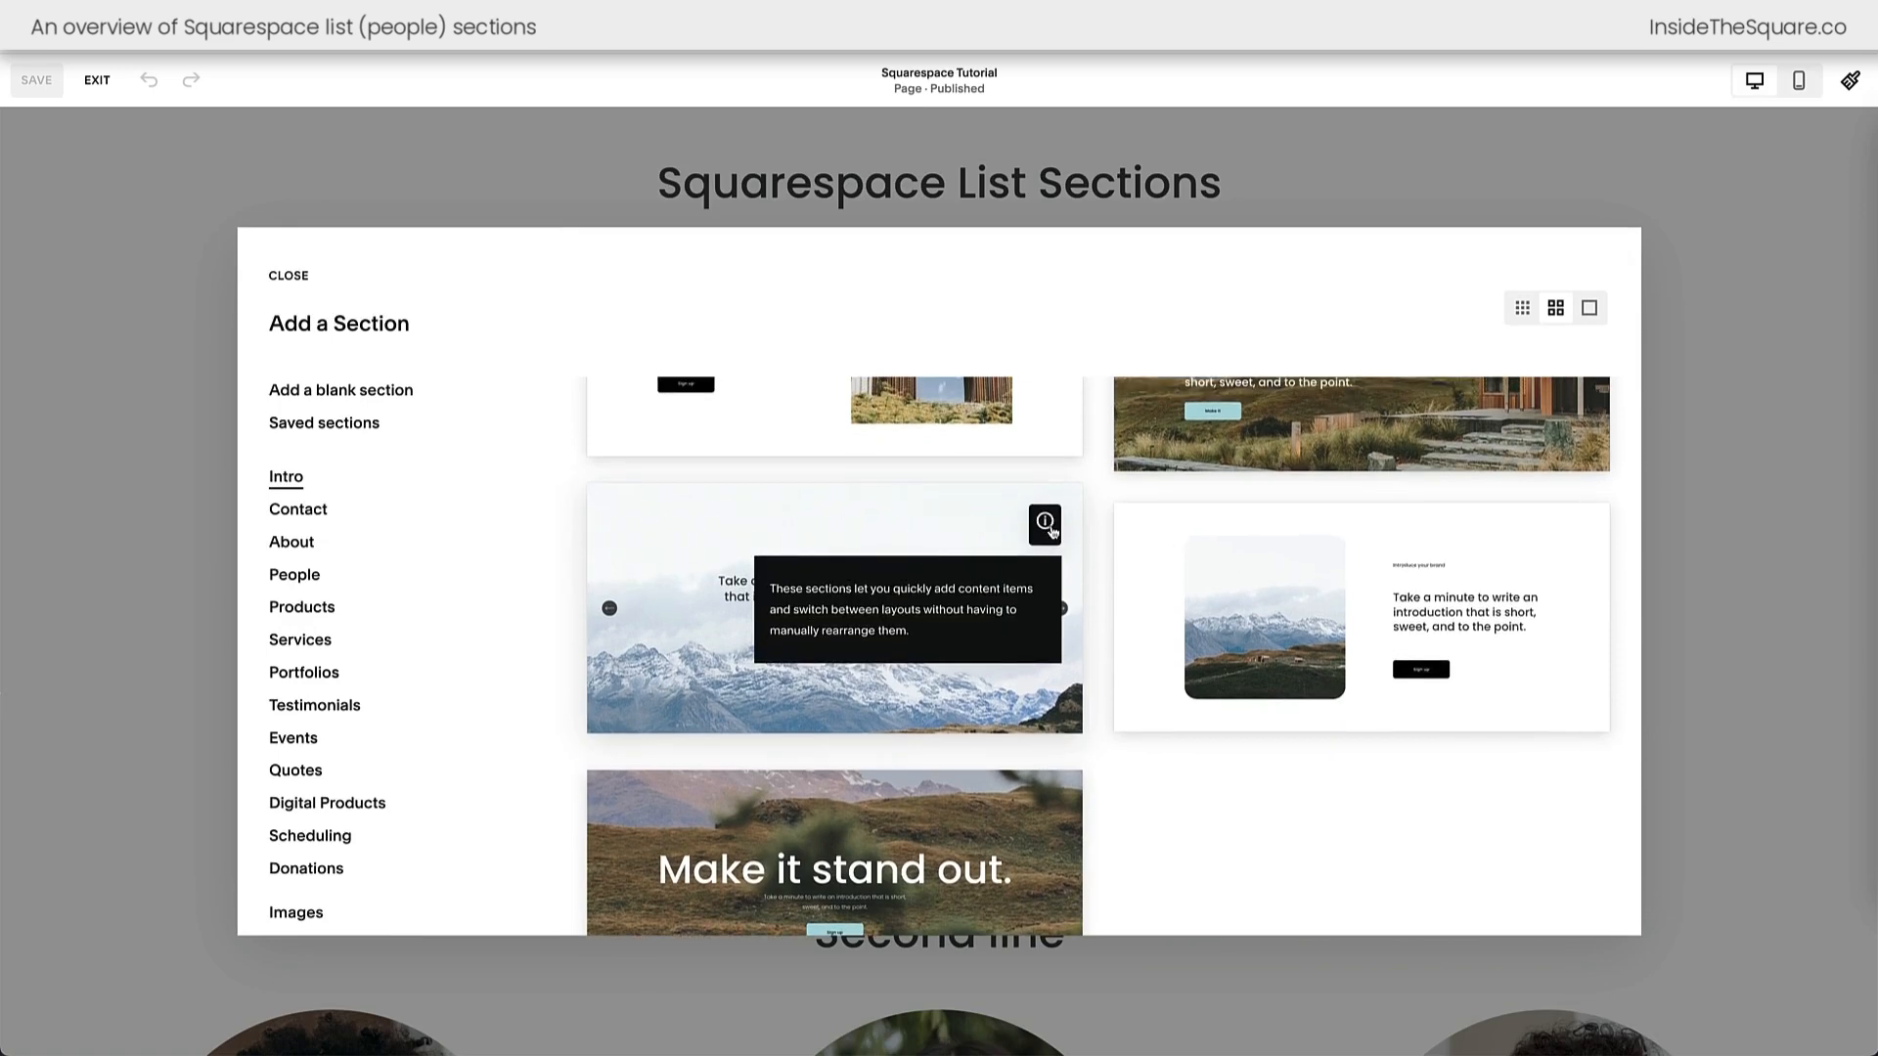
- Look through the People section templates, and close the template gallery without adding a section
{"action": "left_click", "coordinate": [341, 587]}
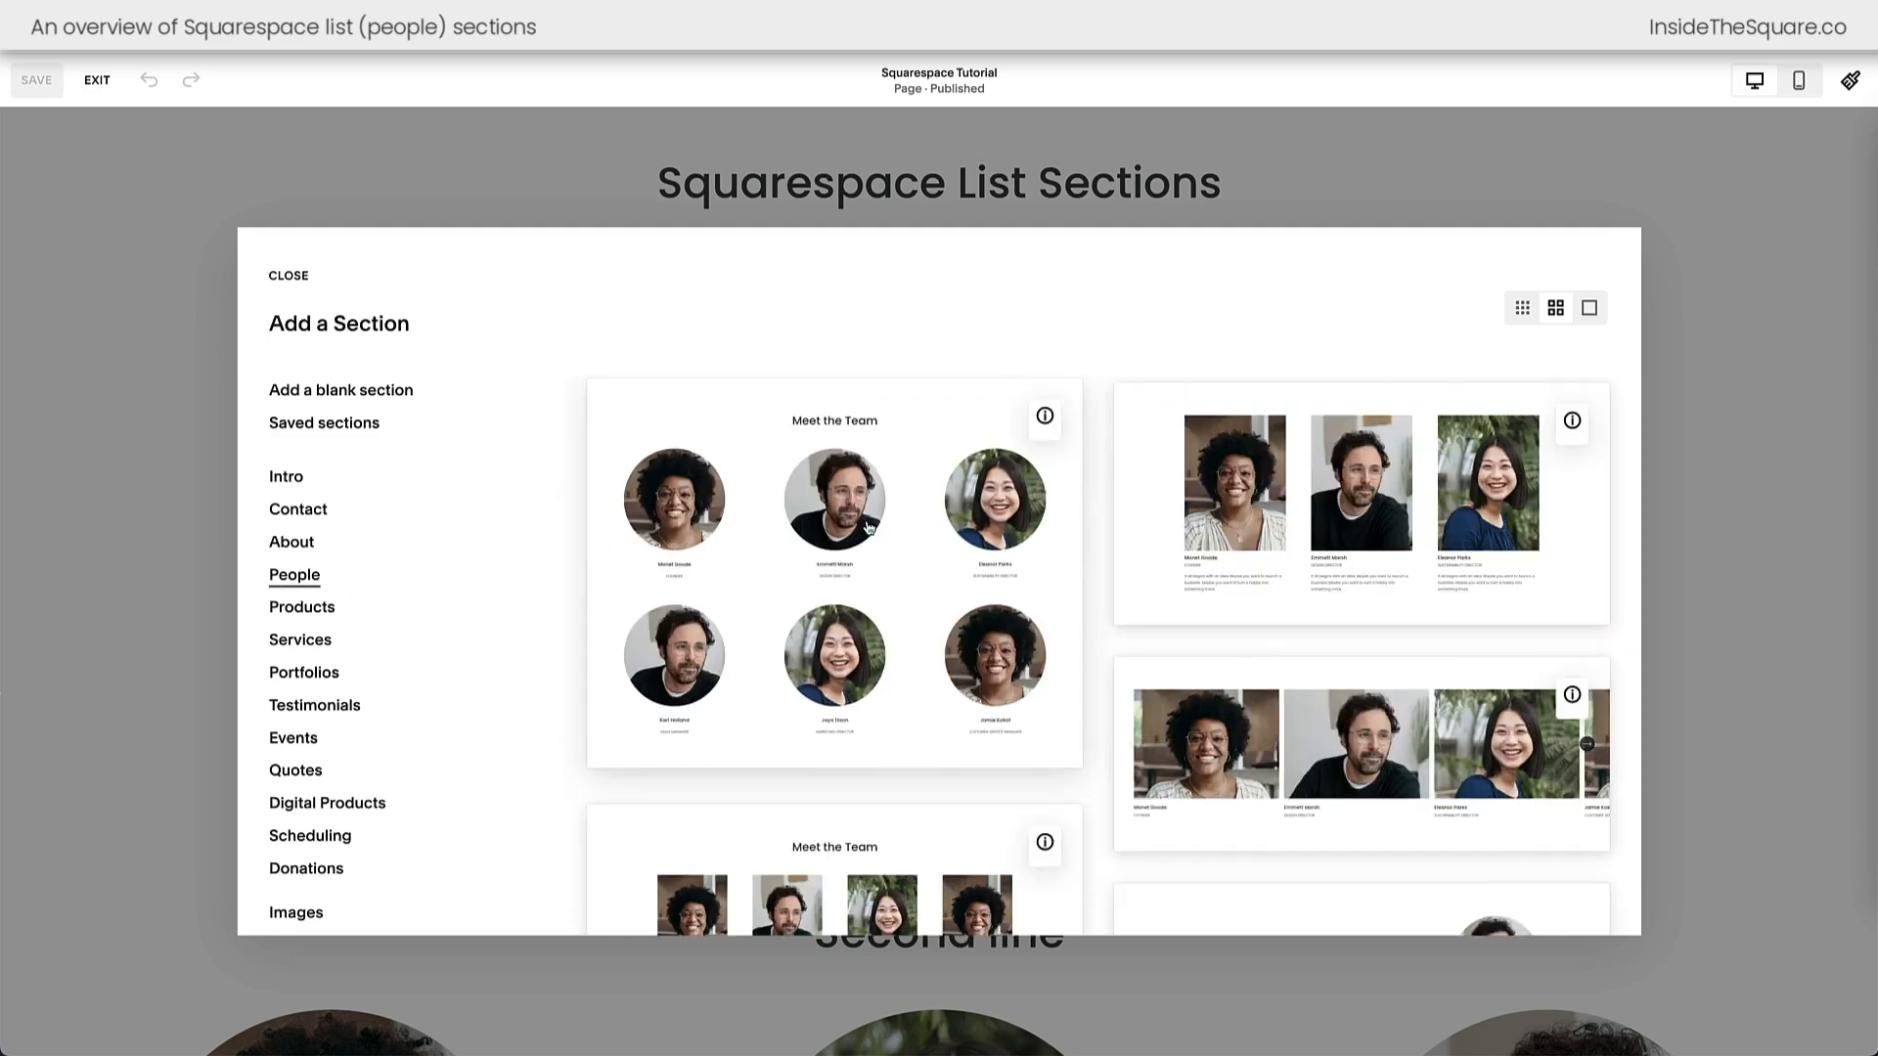
{"action": "scroll", "coordinate": [867, 524], "scroll_direction": "down", "scroll_amount": 3}
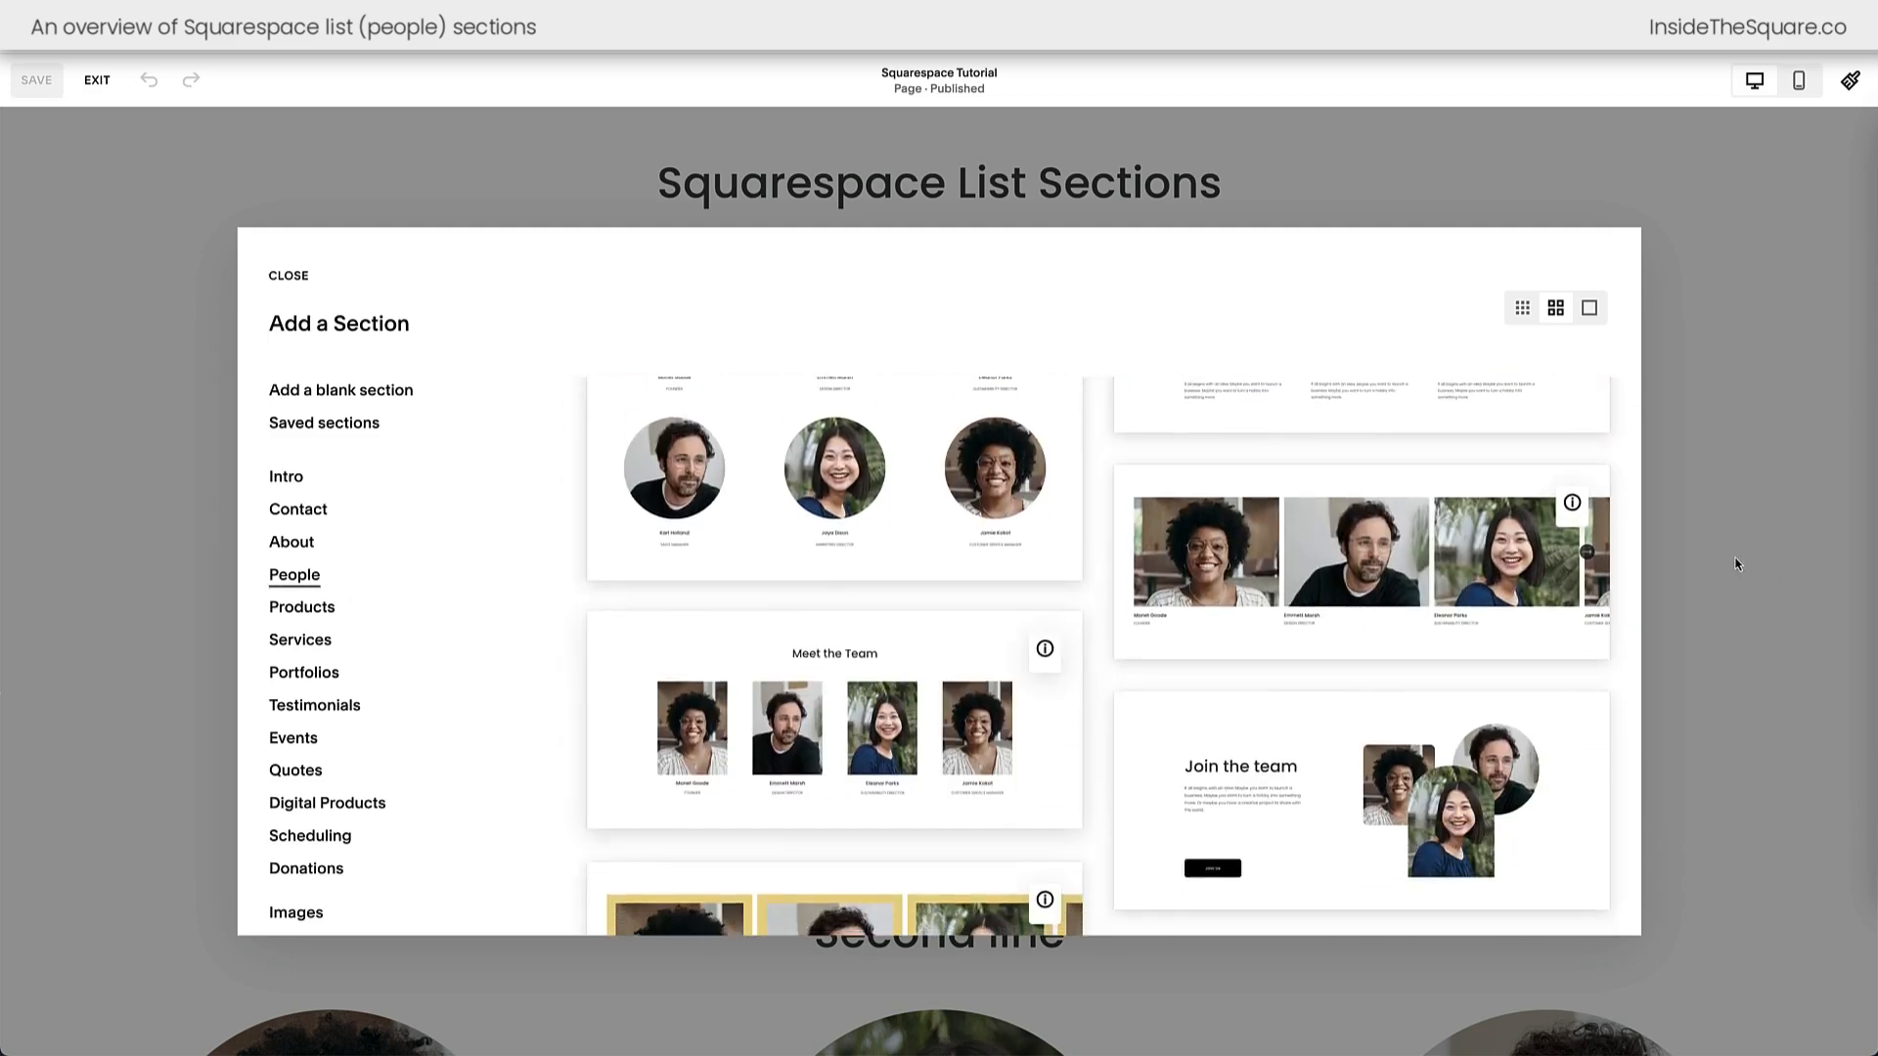
{"action": "left_click", "coordinate": [1737, 563]}
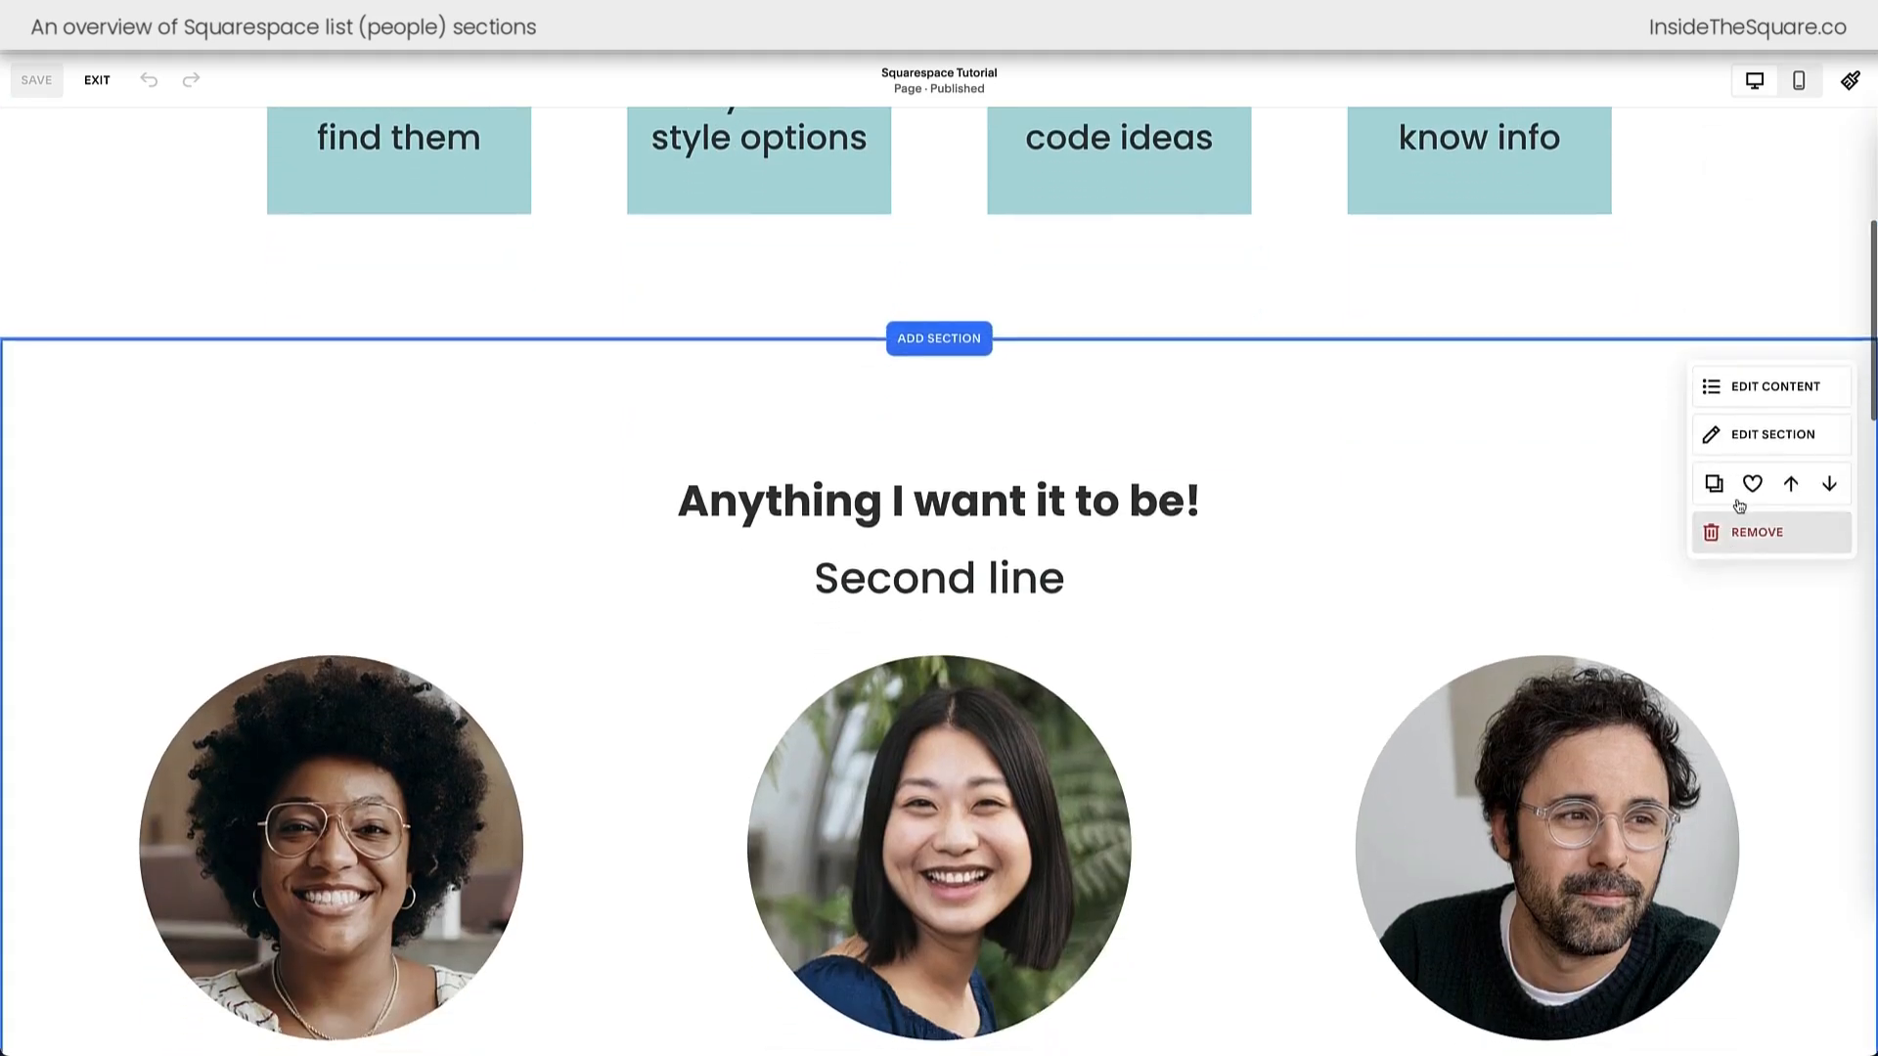
- Open the people section's content settings, and review its layout choices and element visibility options
{"action": "left_click", "coordinate": [1773, 388]}
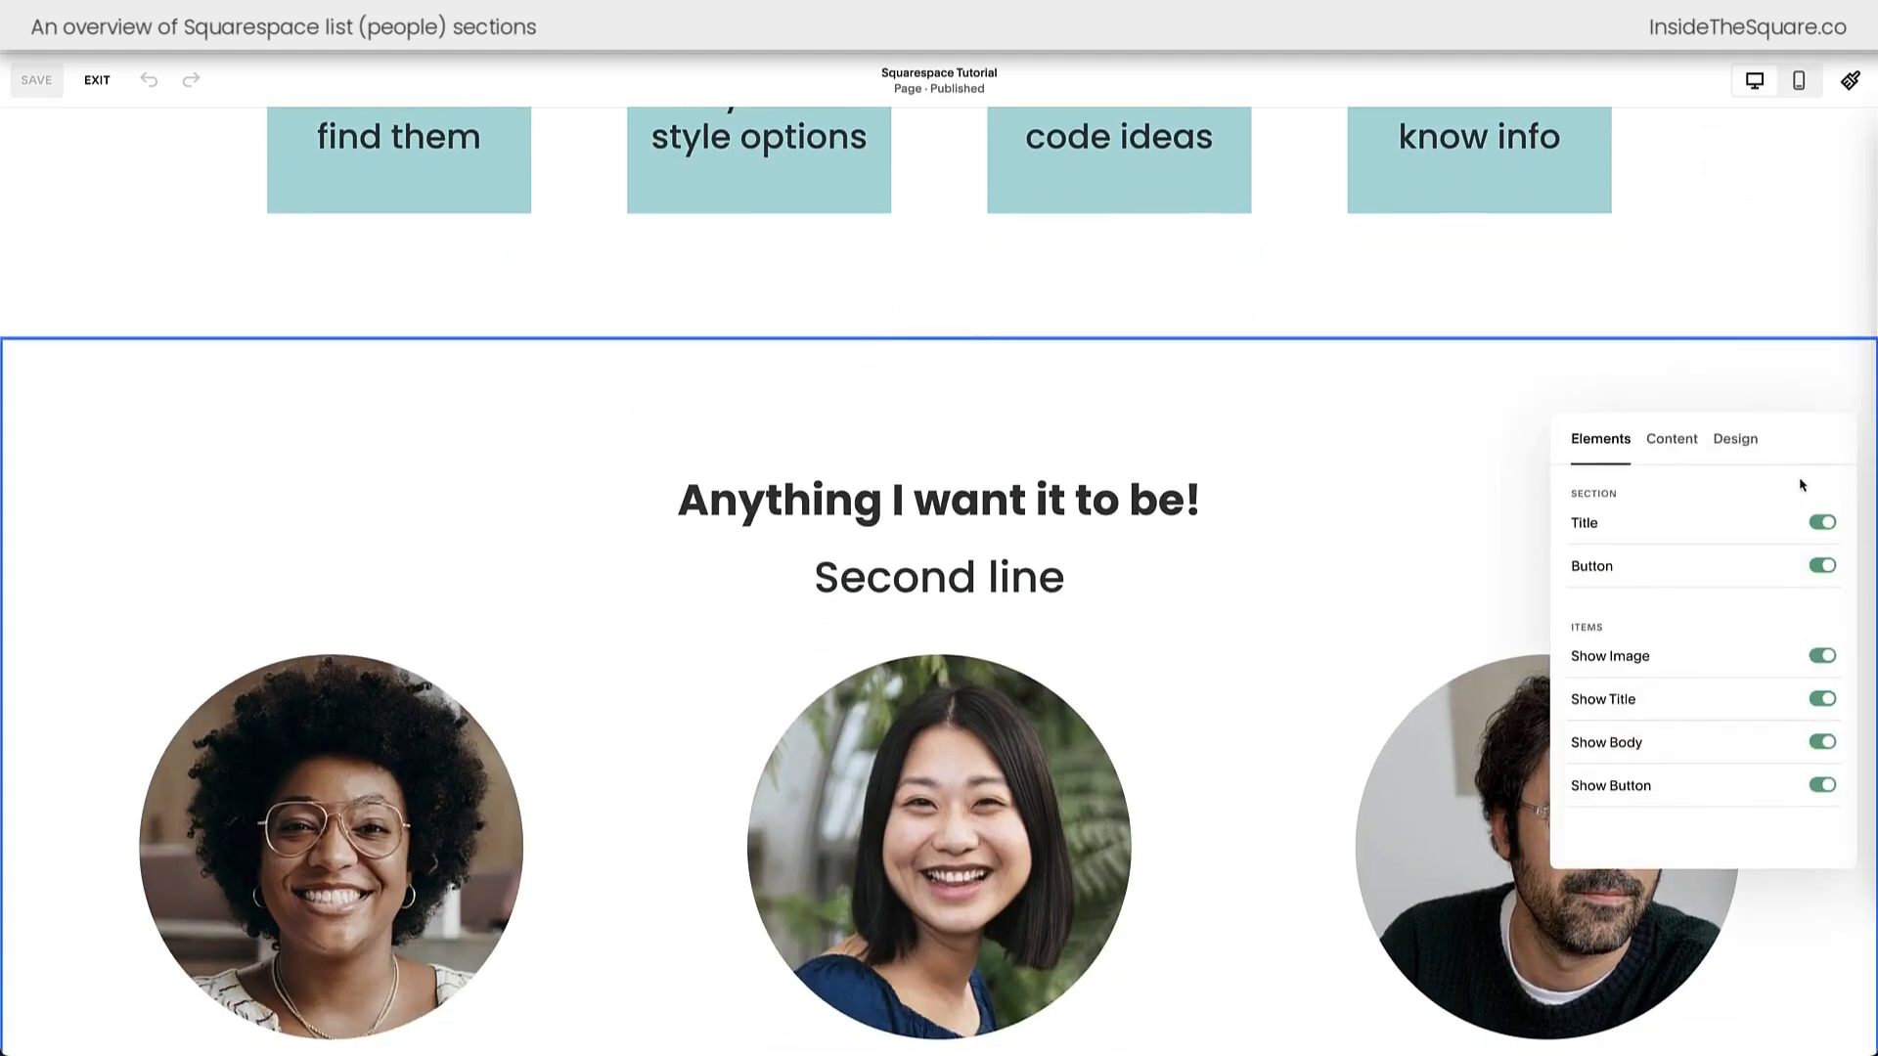
{"action": "left_click", "coordinate": [1514, 411]}
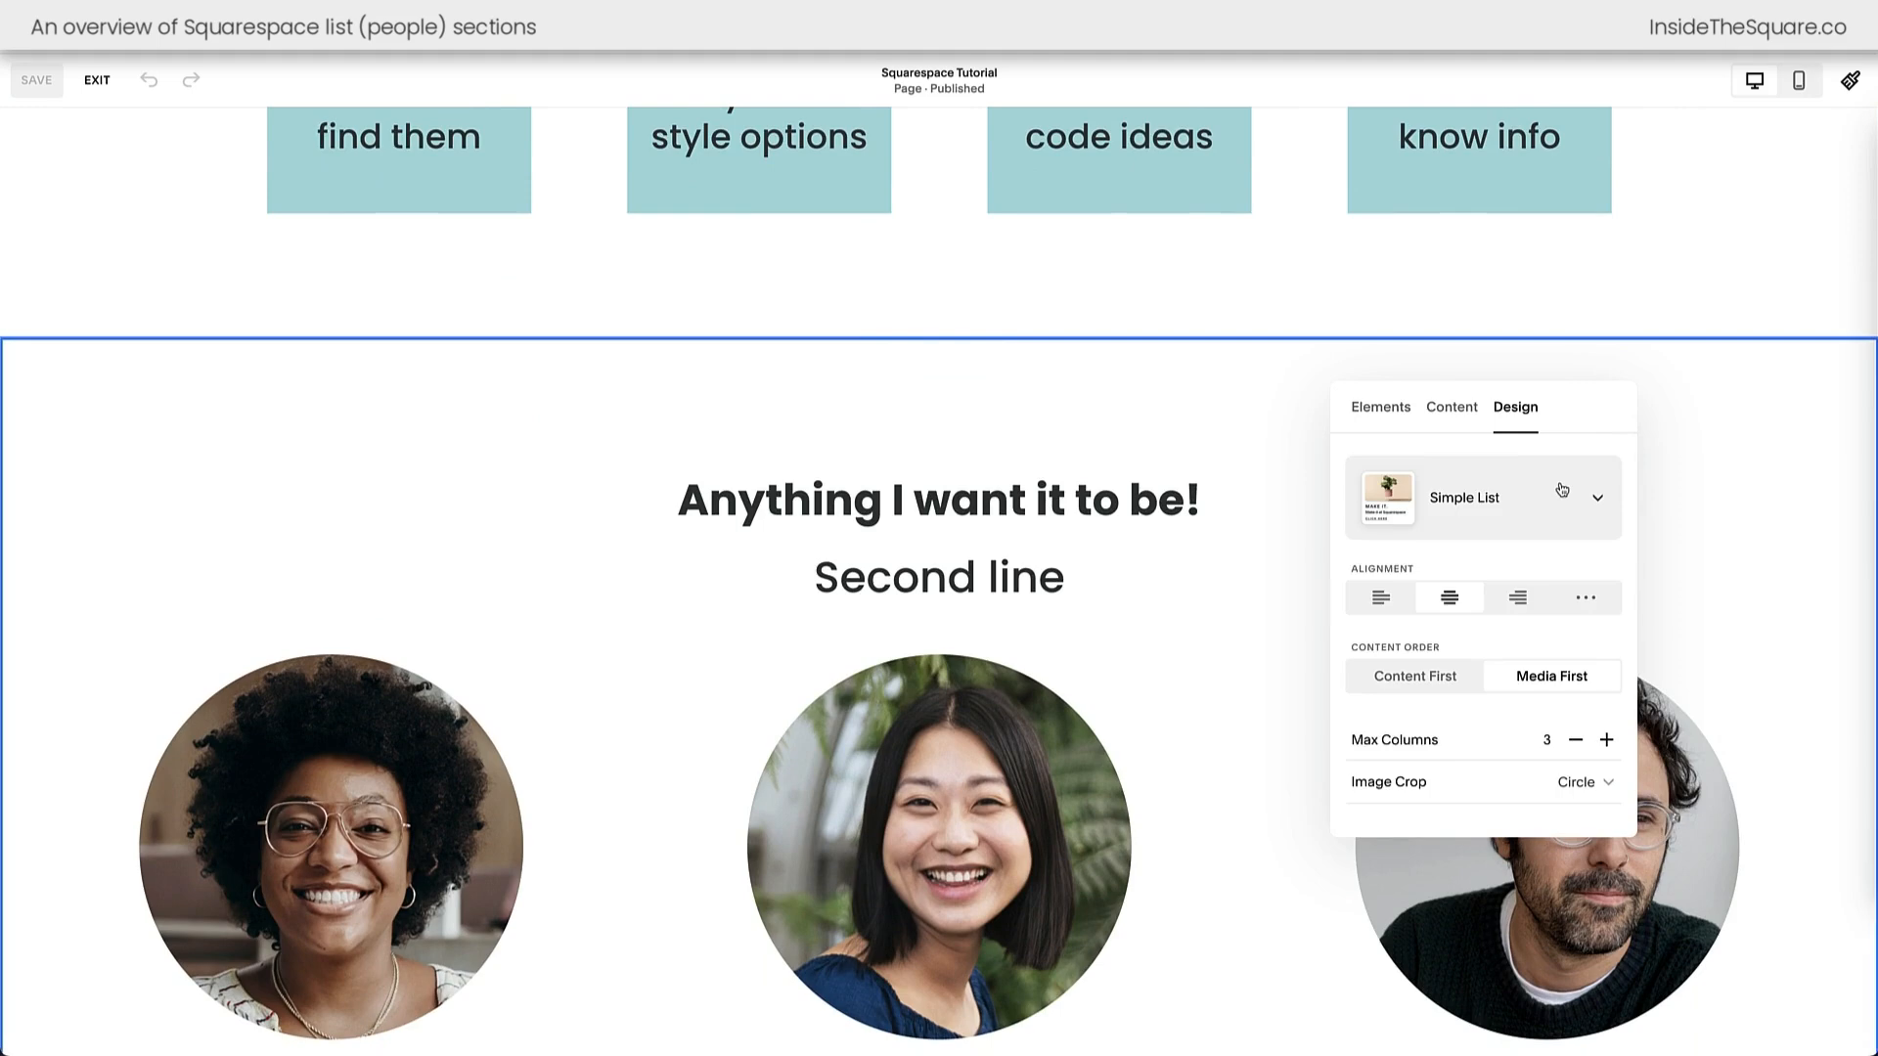
{"action": "left_click", "coordinate": [1570, 489]}
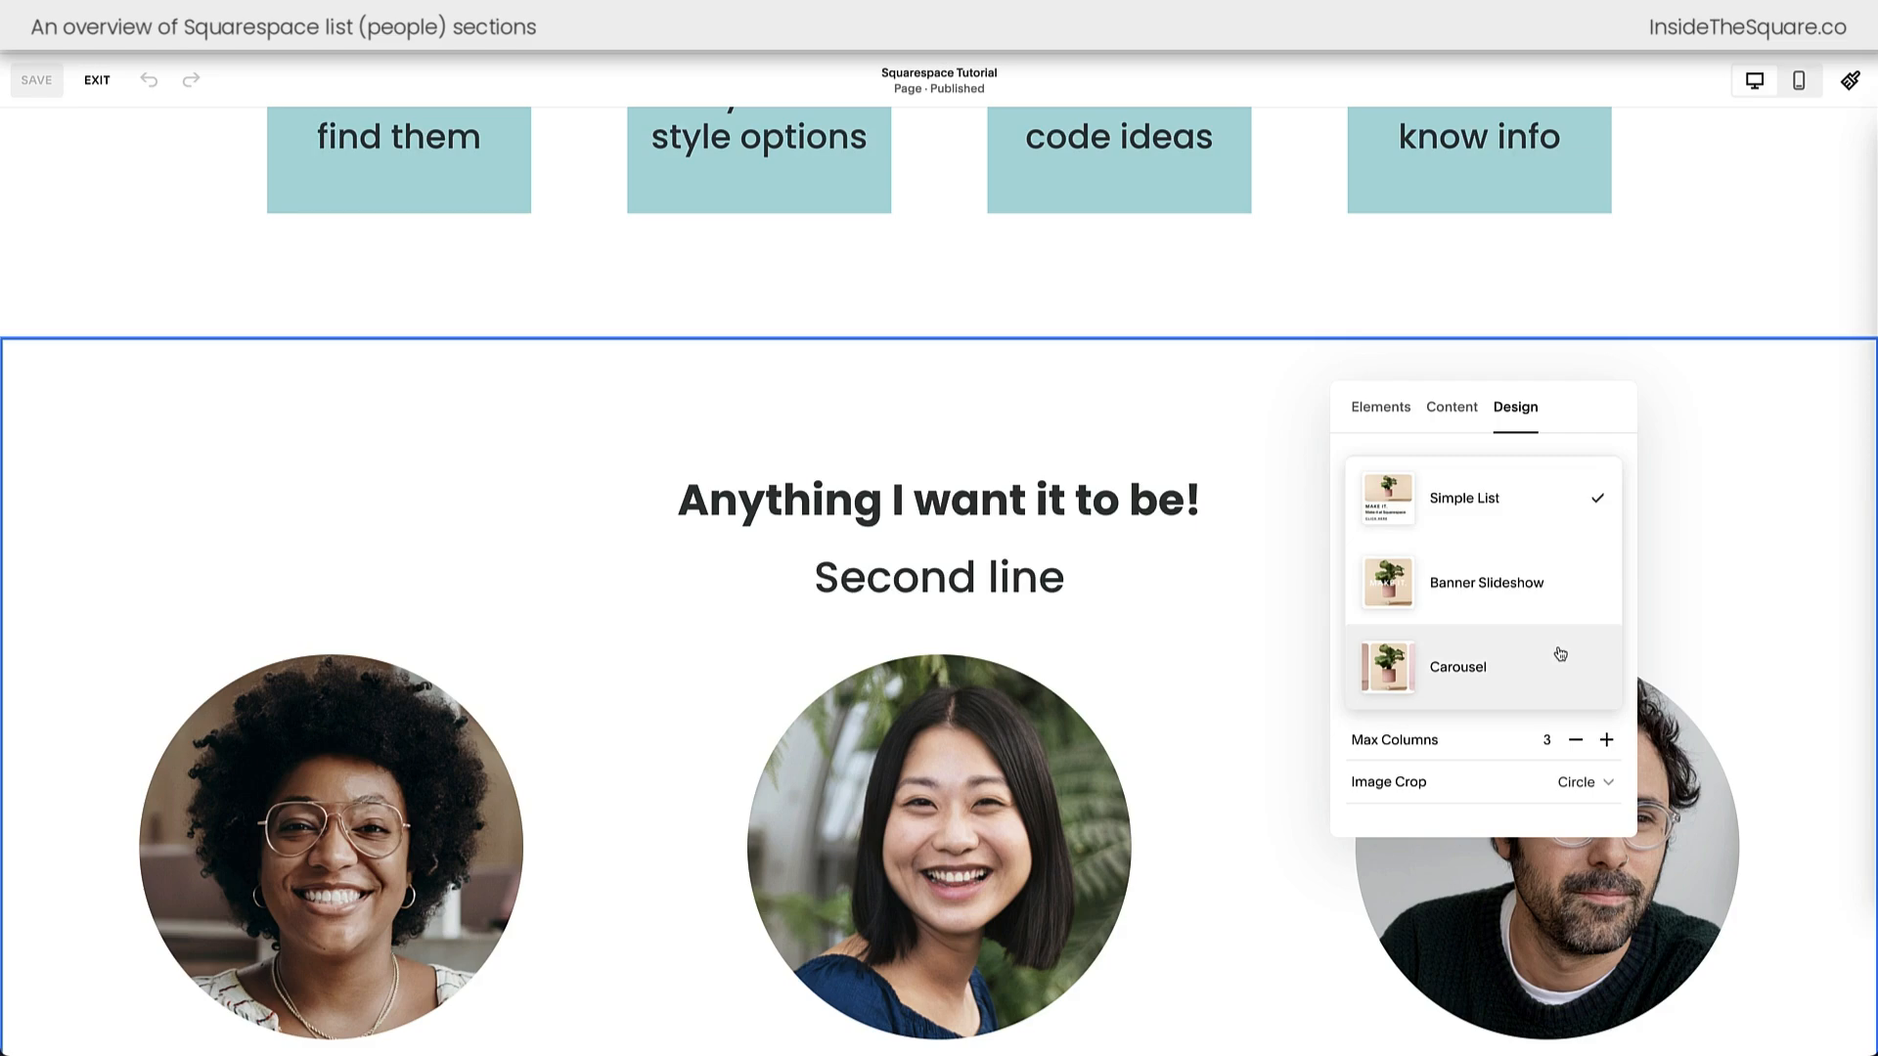
{"action": "left_click", "coordinate": [1394, 416]}
{"action": "left_click", "coordinate": [1389, 418]}
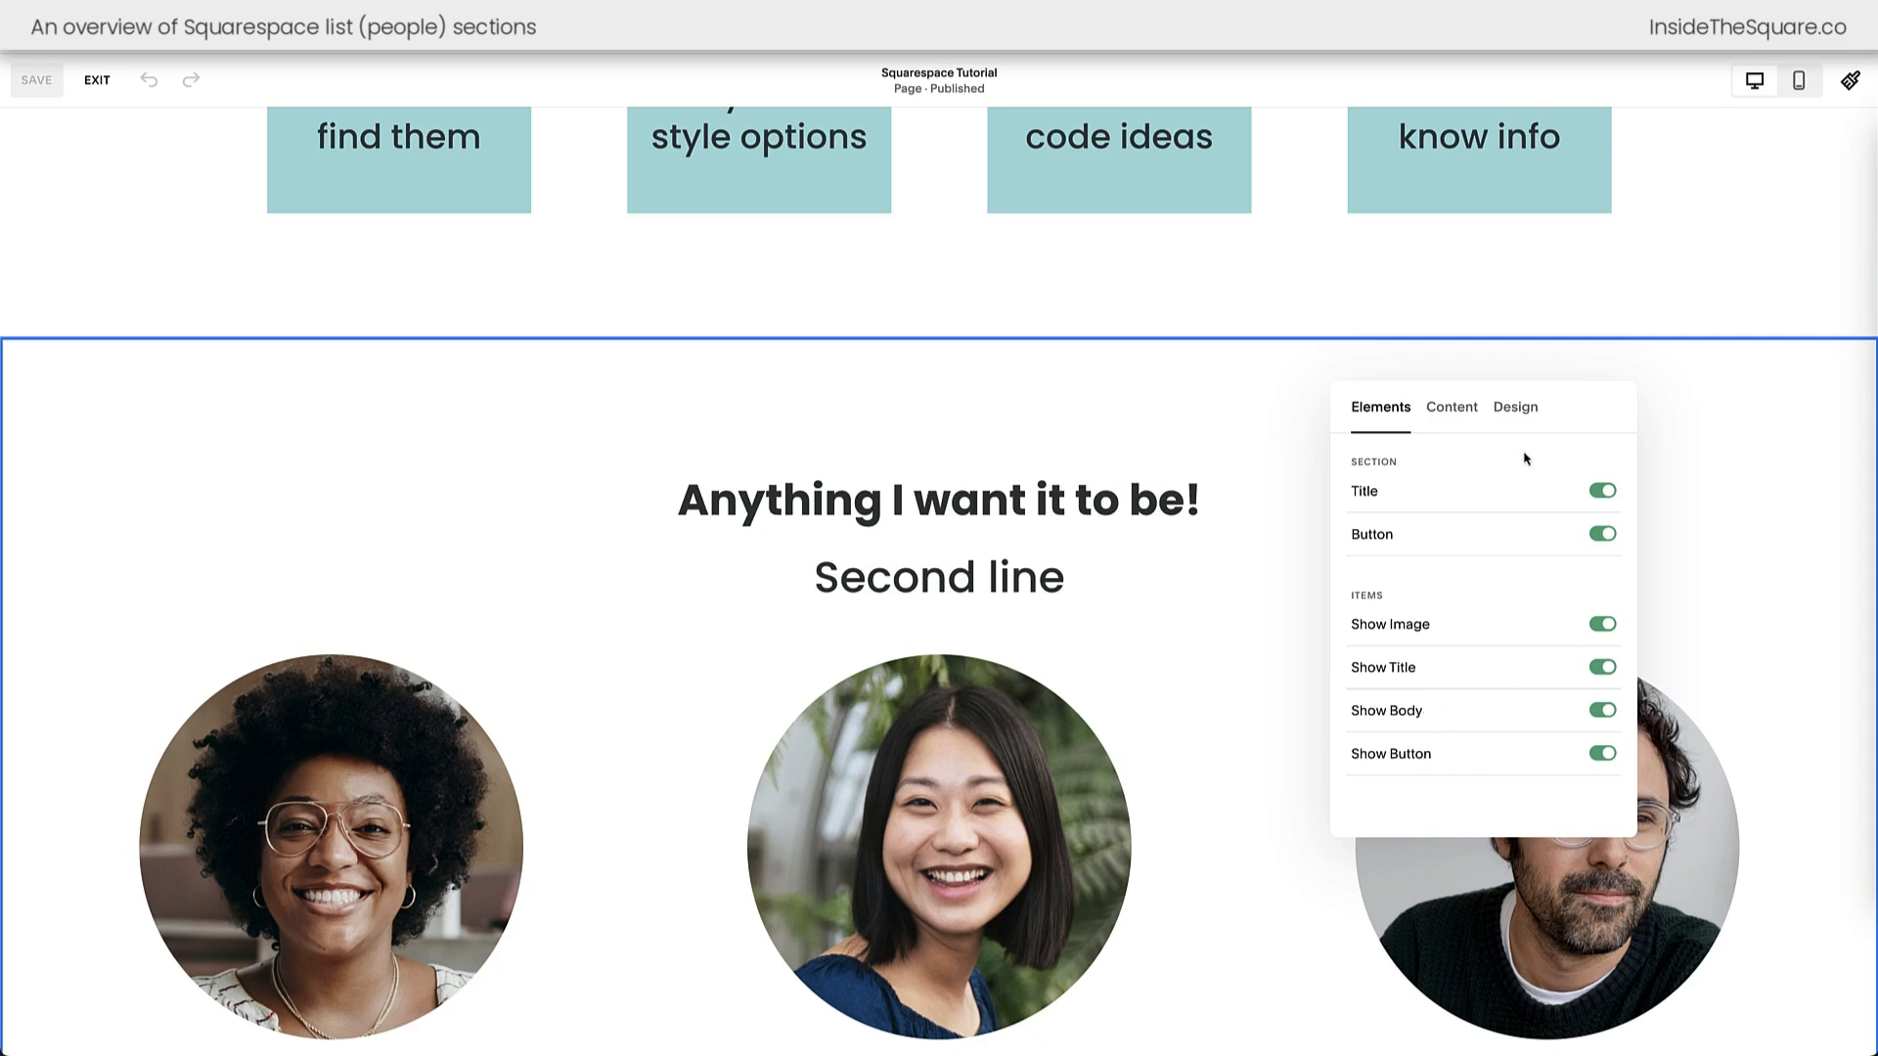
- Open the people section's title settings, select all of the title text, and return to the content list
{"action": "left_click", "coordinate": [1457, 419]}
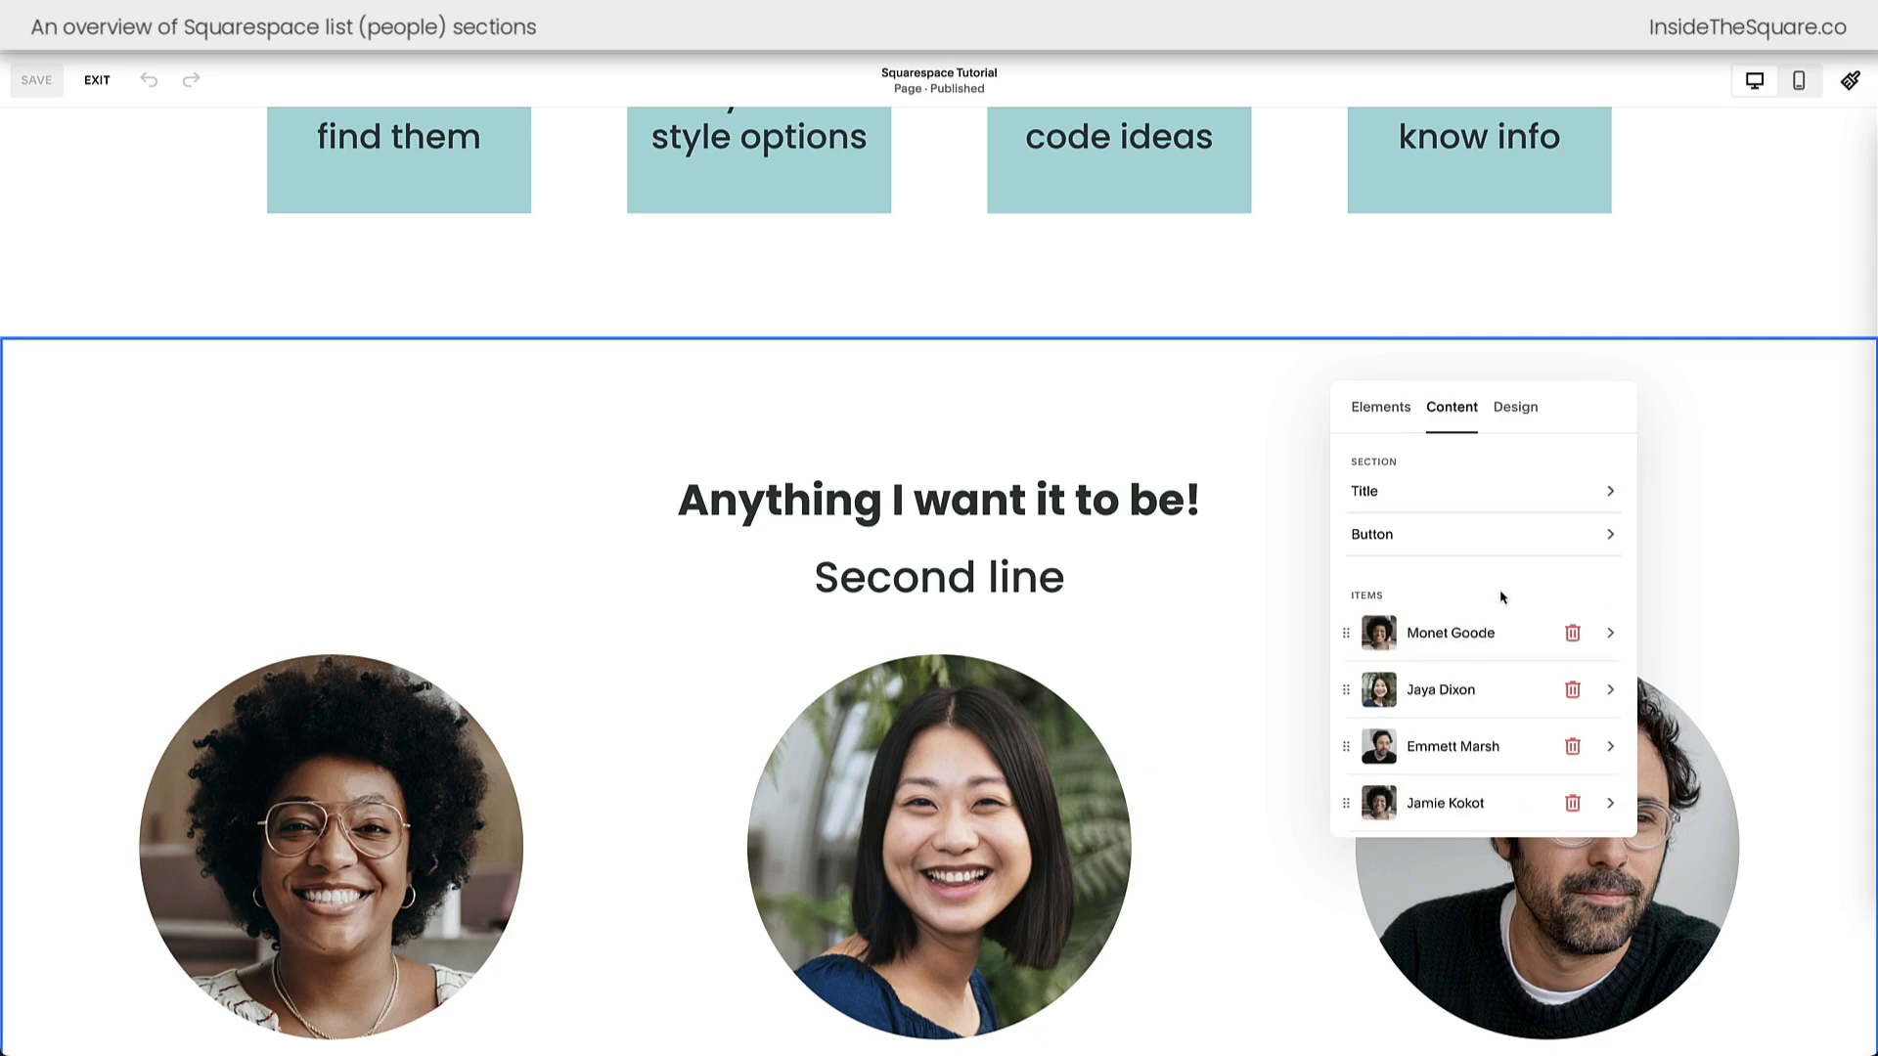
{"action": "left_click", "coordinate": [1468, 508]}
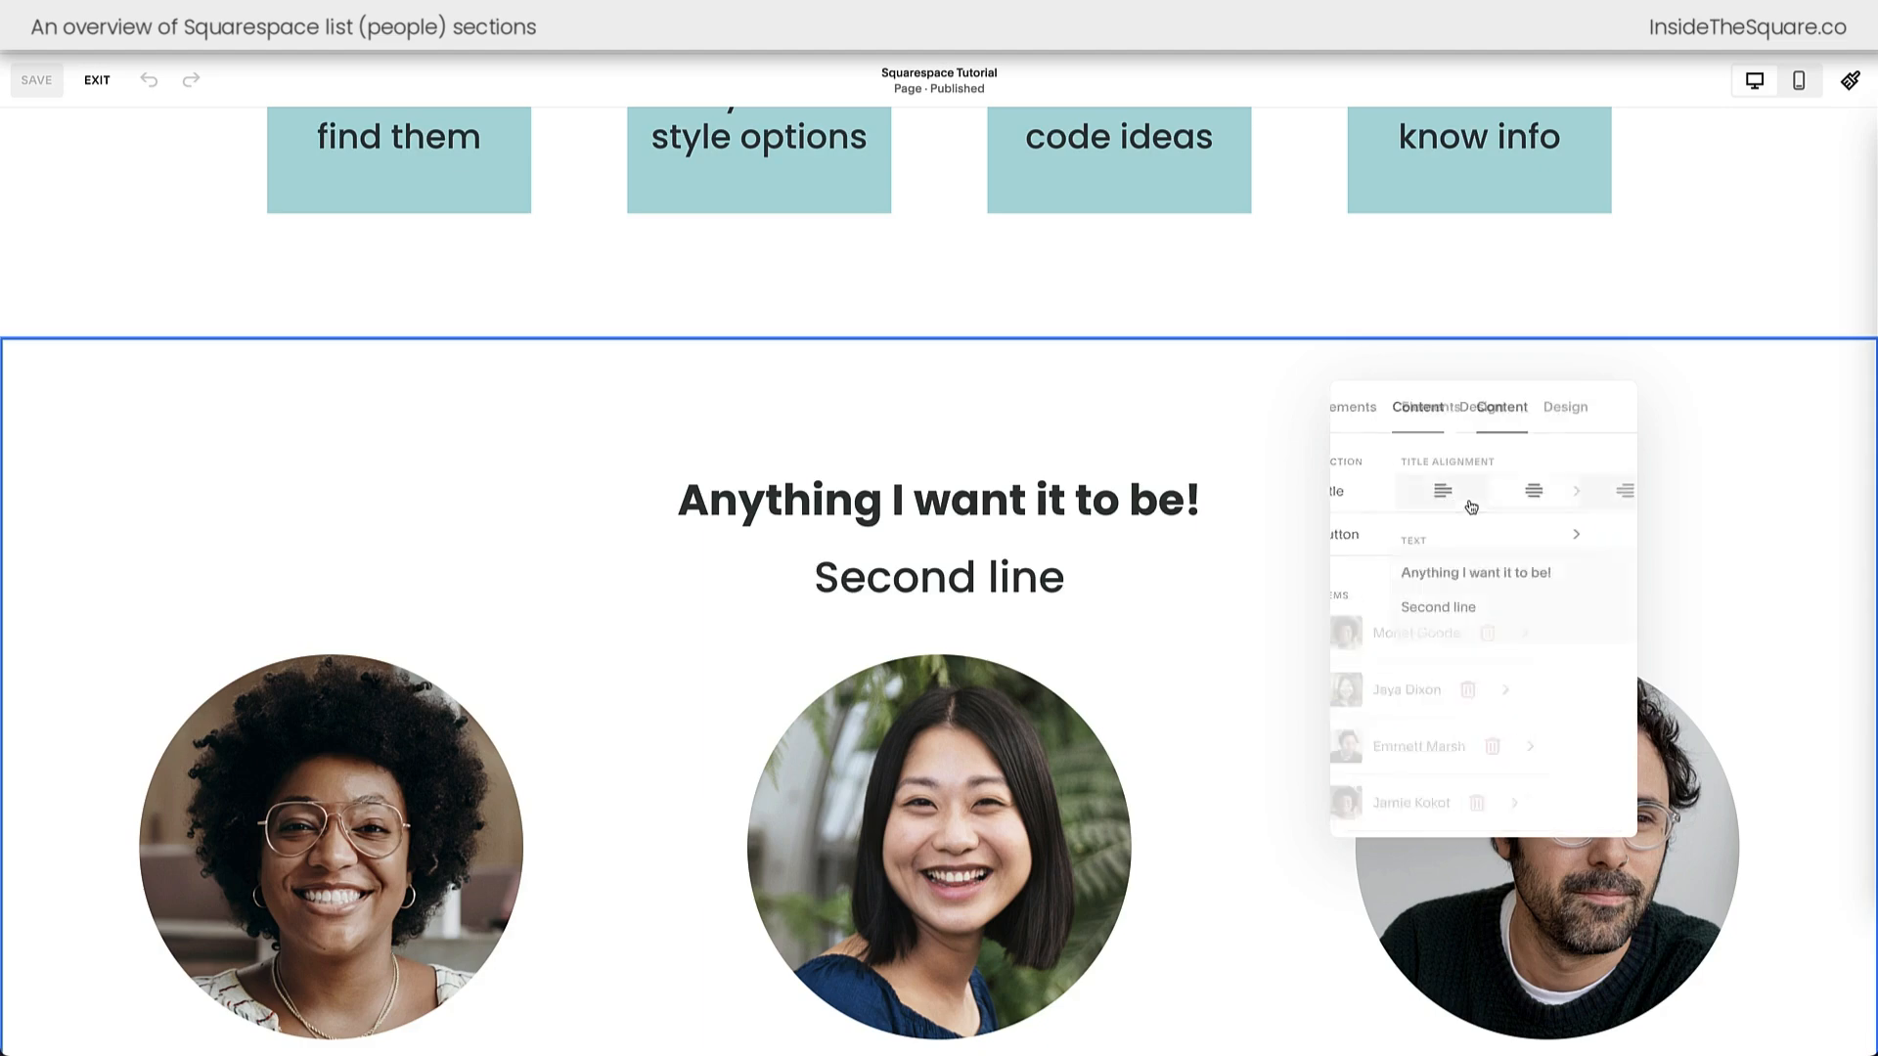
{"action": "left_click", "coordinate": [1527, 607]}
{"action": "key", "text": "ctrl+a"}
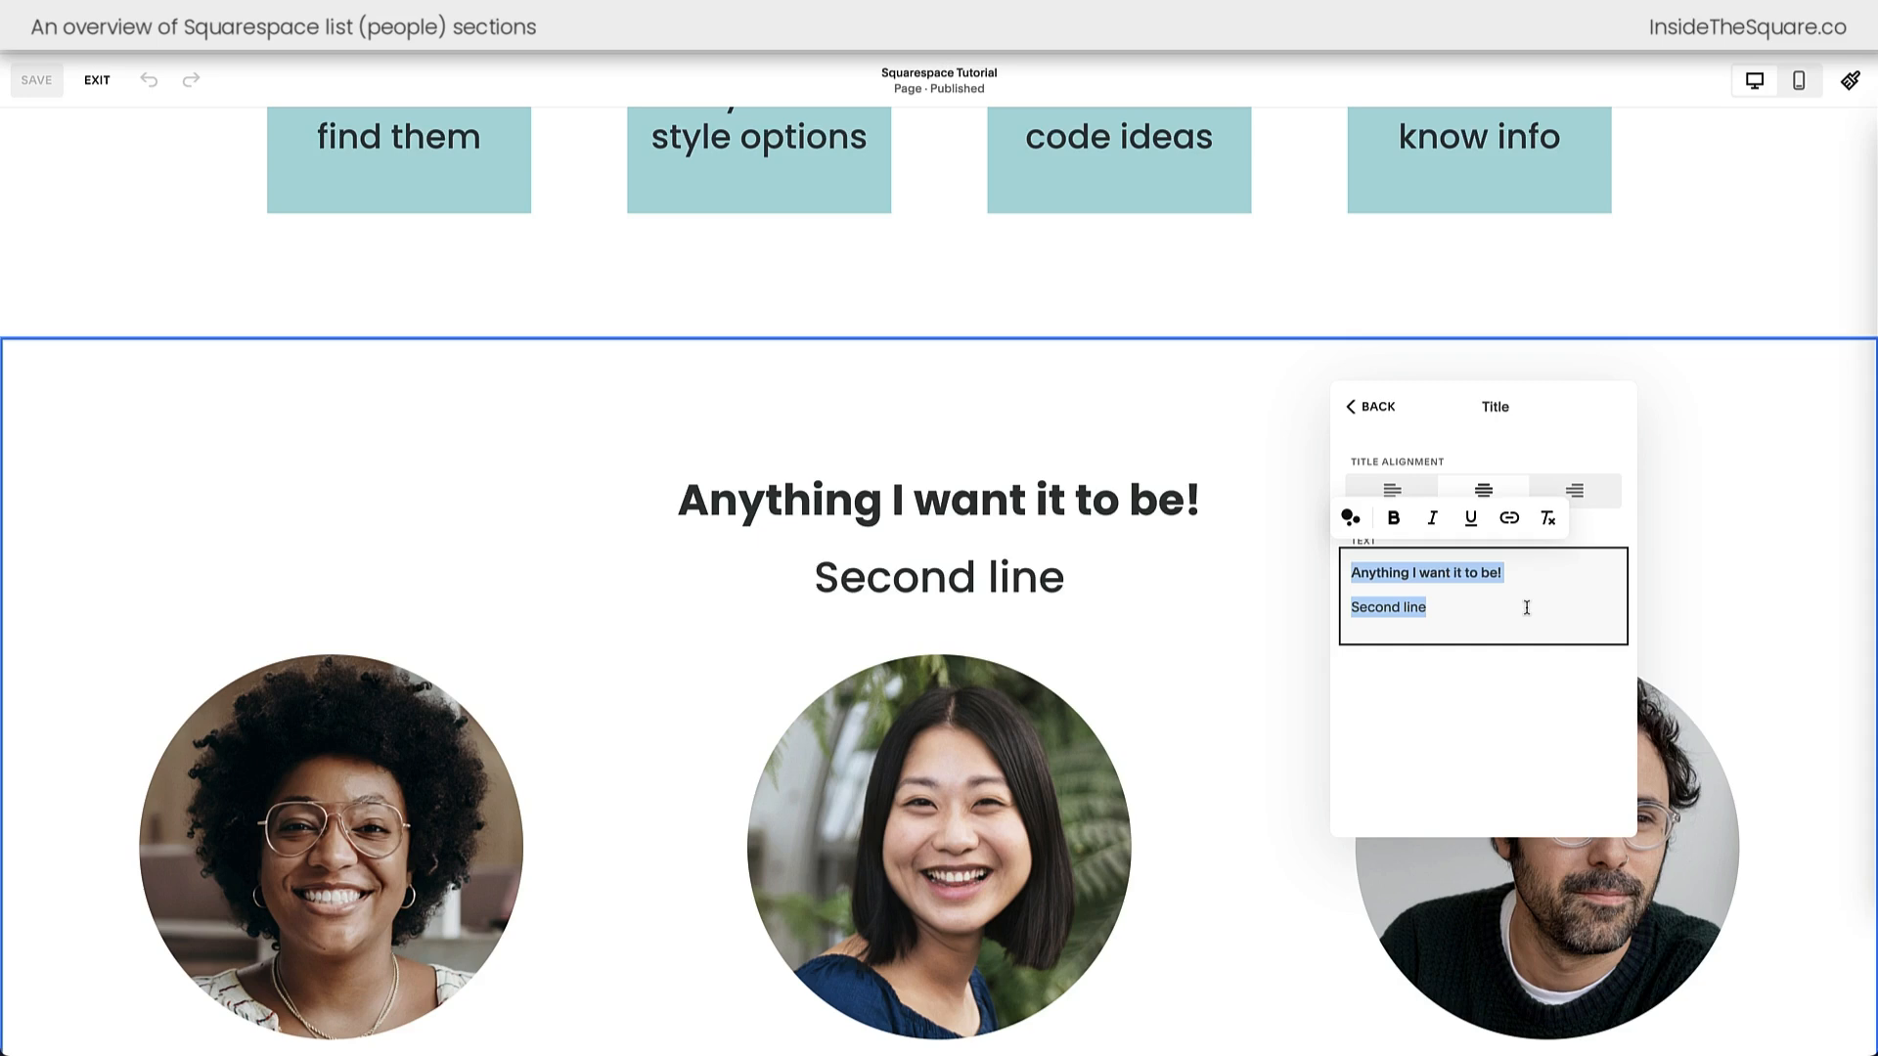
{"action": "left_click", "coordinate": [1356, 406]}
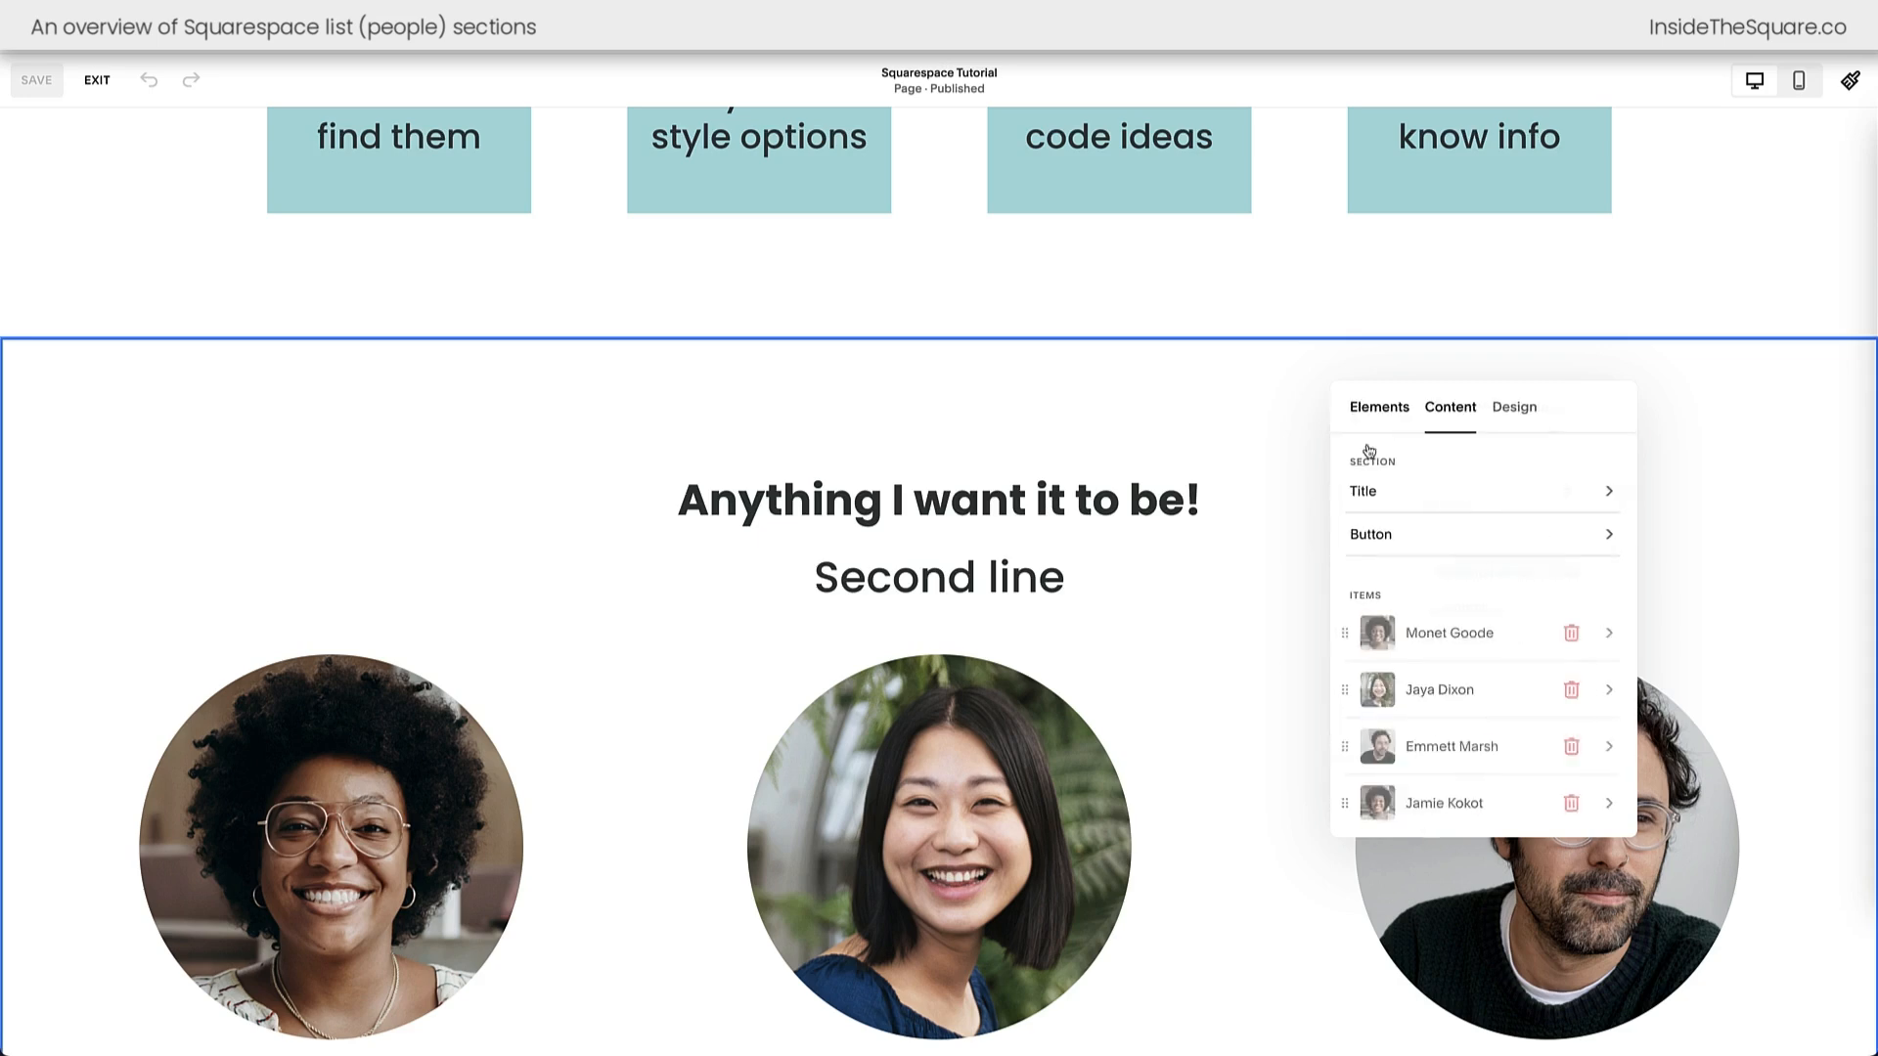
- Review the section button's settings and available button types, and look through the list of people items
{"action": "left_click", "coordinate": [1459, 535]}
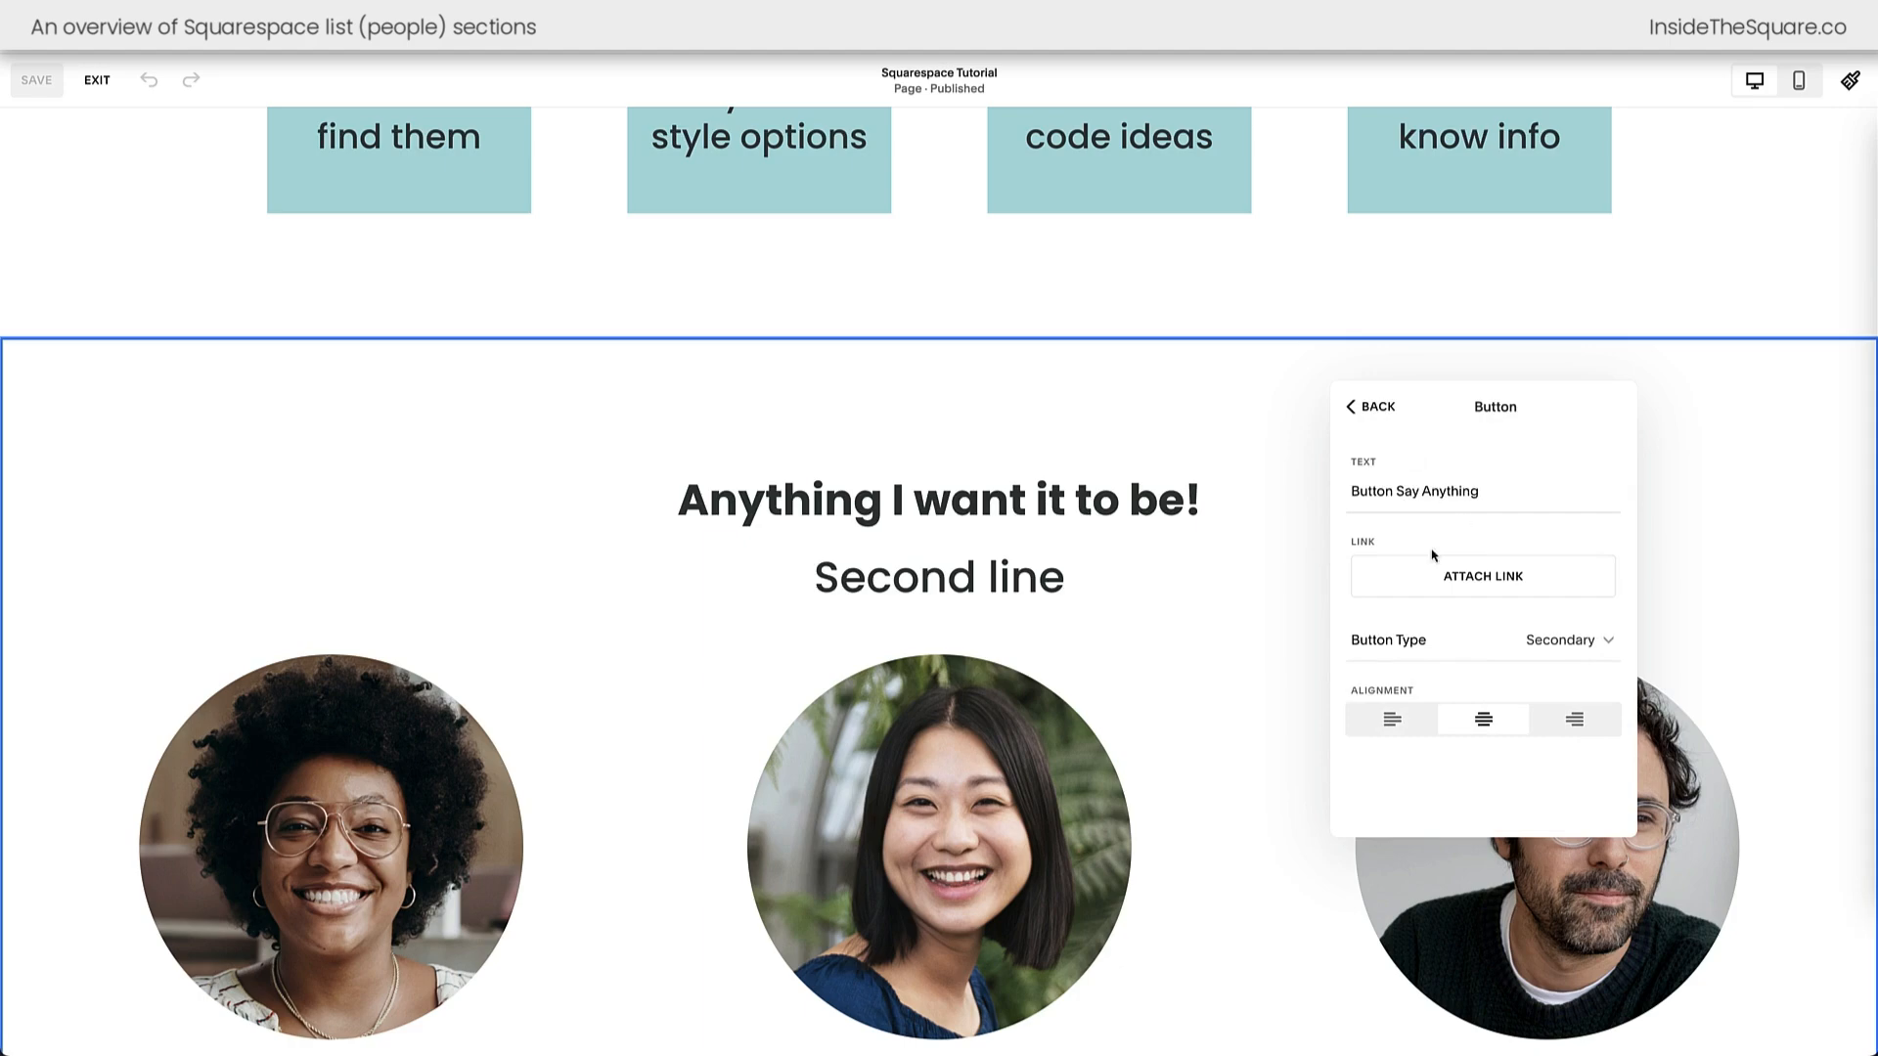
{"action": "left_click", "coordinate": [1486, 646]}
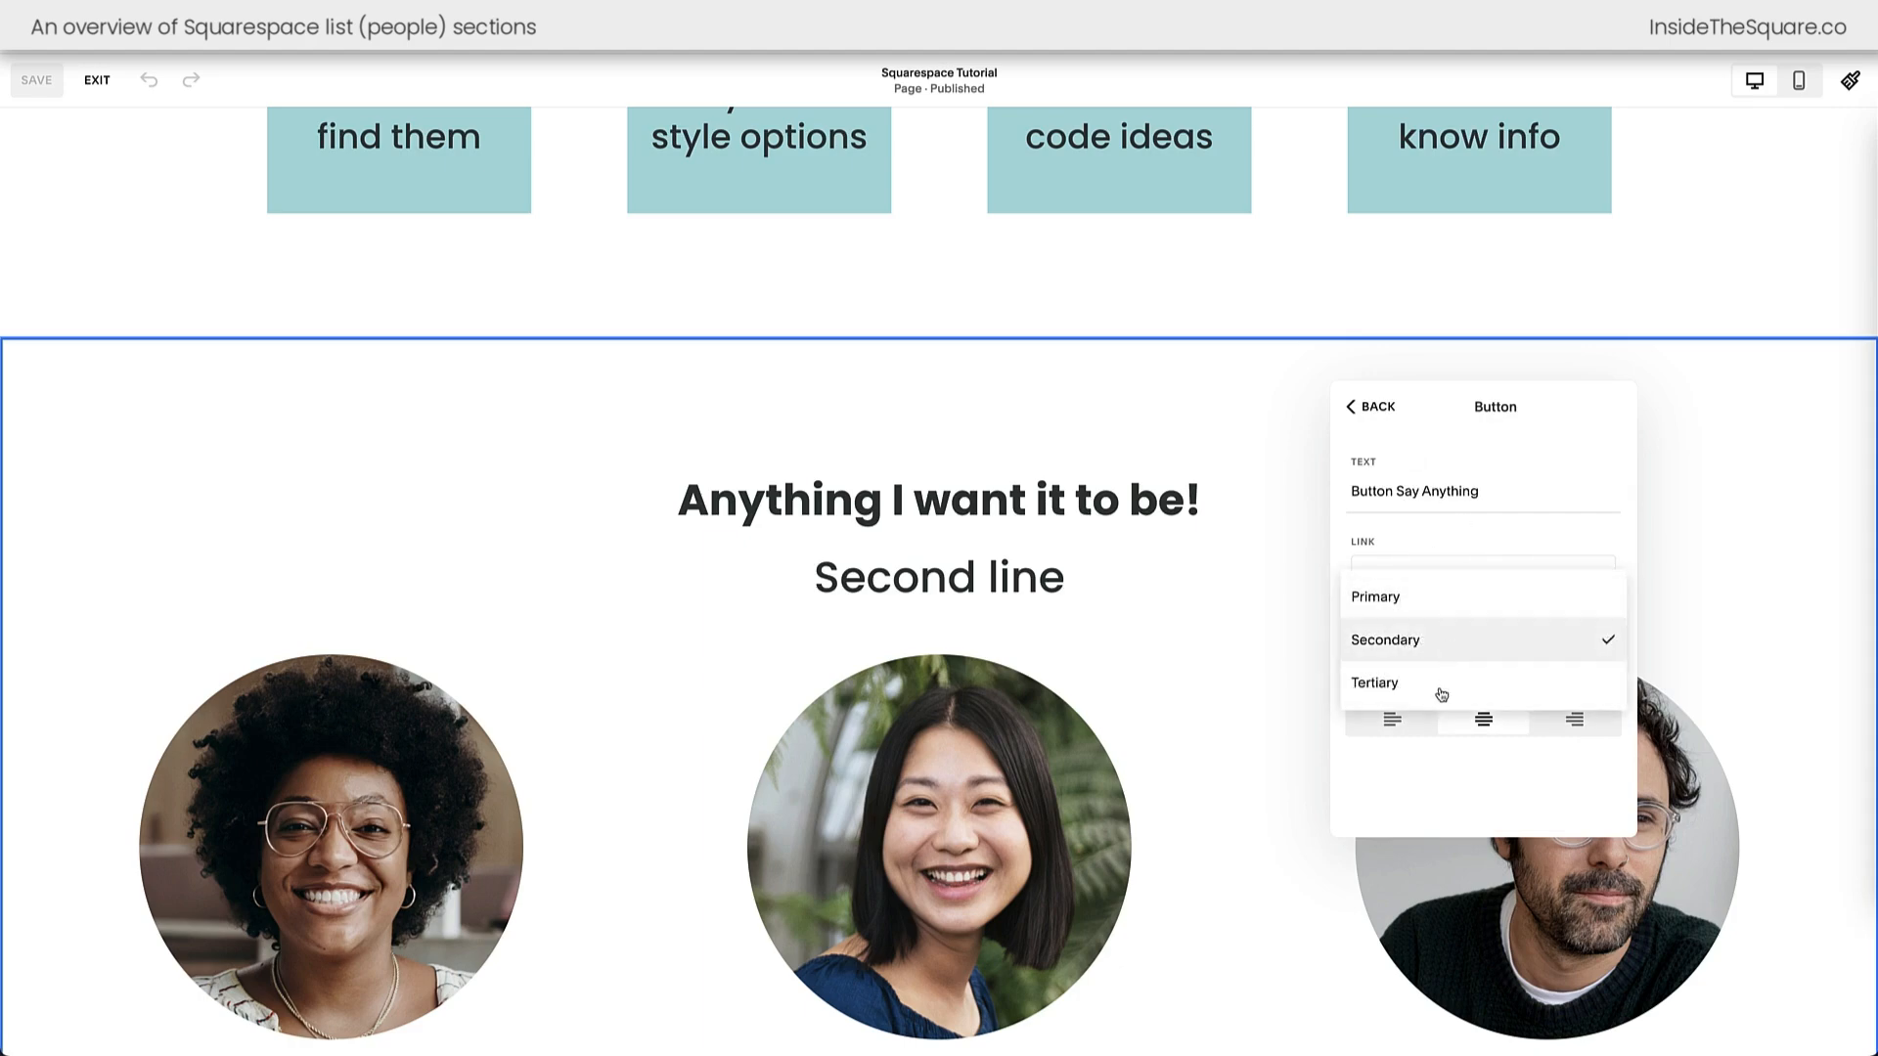
{"action": "left_click", "coordinate": [1534, 802]}
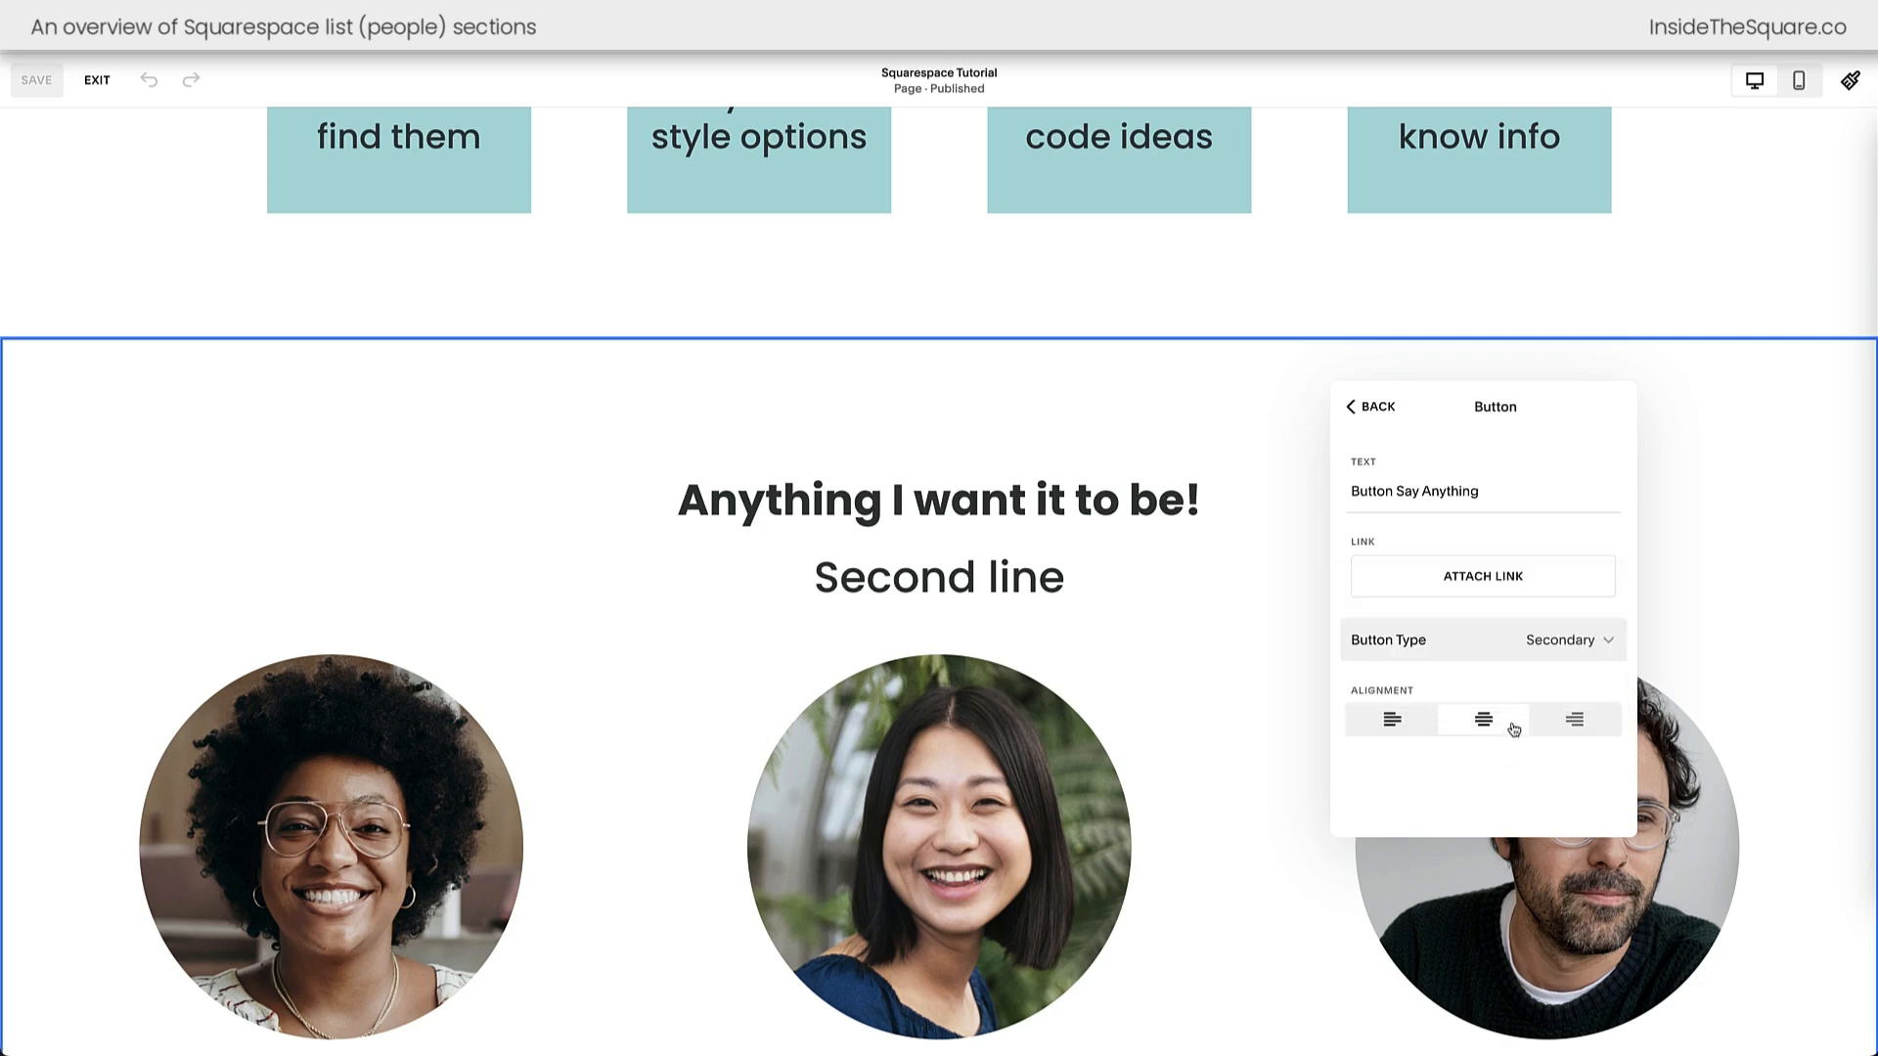
{"action": "left_click", "coordinate": [1362, 420]}
{"action": "scroll", "coordinate": [1478, 601], "scroll_direction": "down", "scroll_amount": 1}
{"action": "scroll", "coordinate": [1478, 602], "scroll_direction": "down", "scroll_amount": 1}
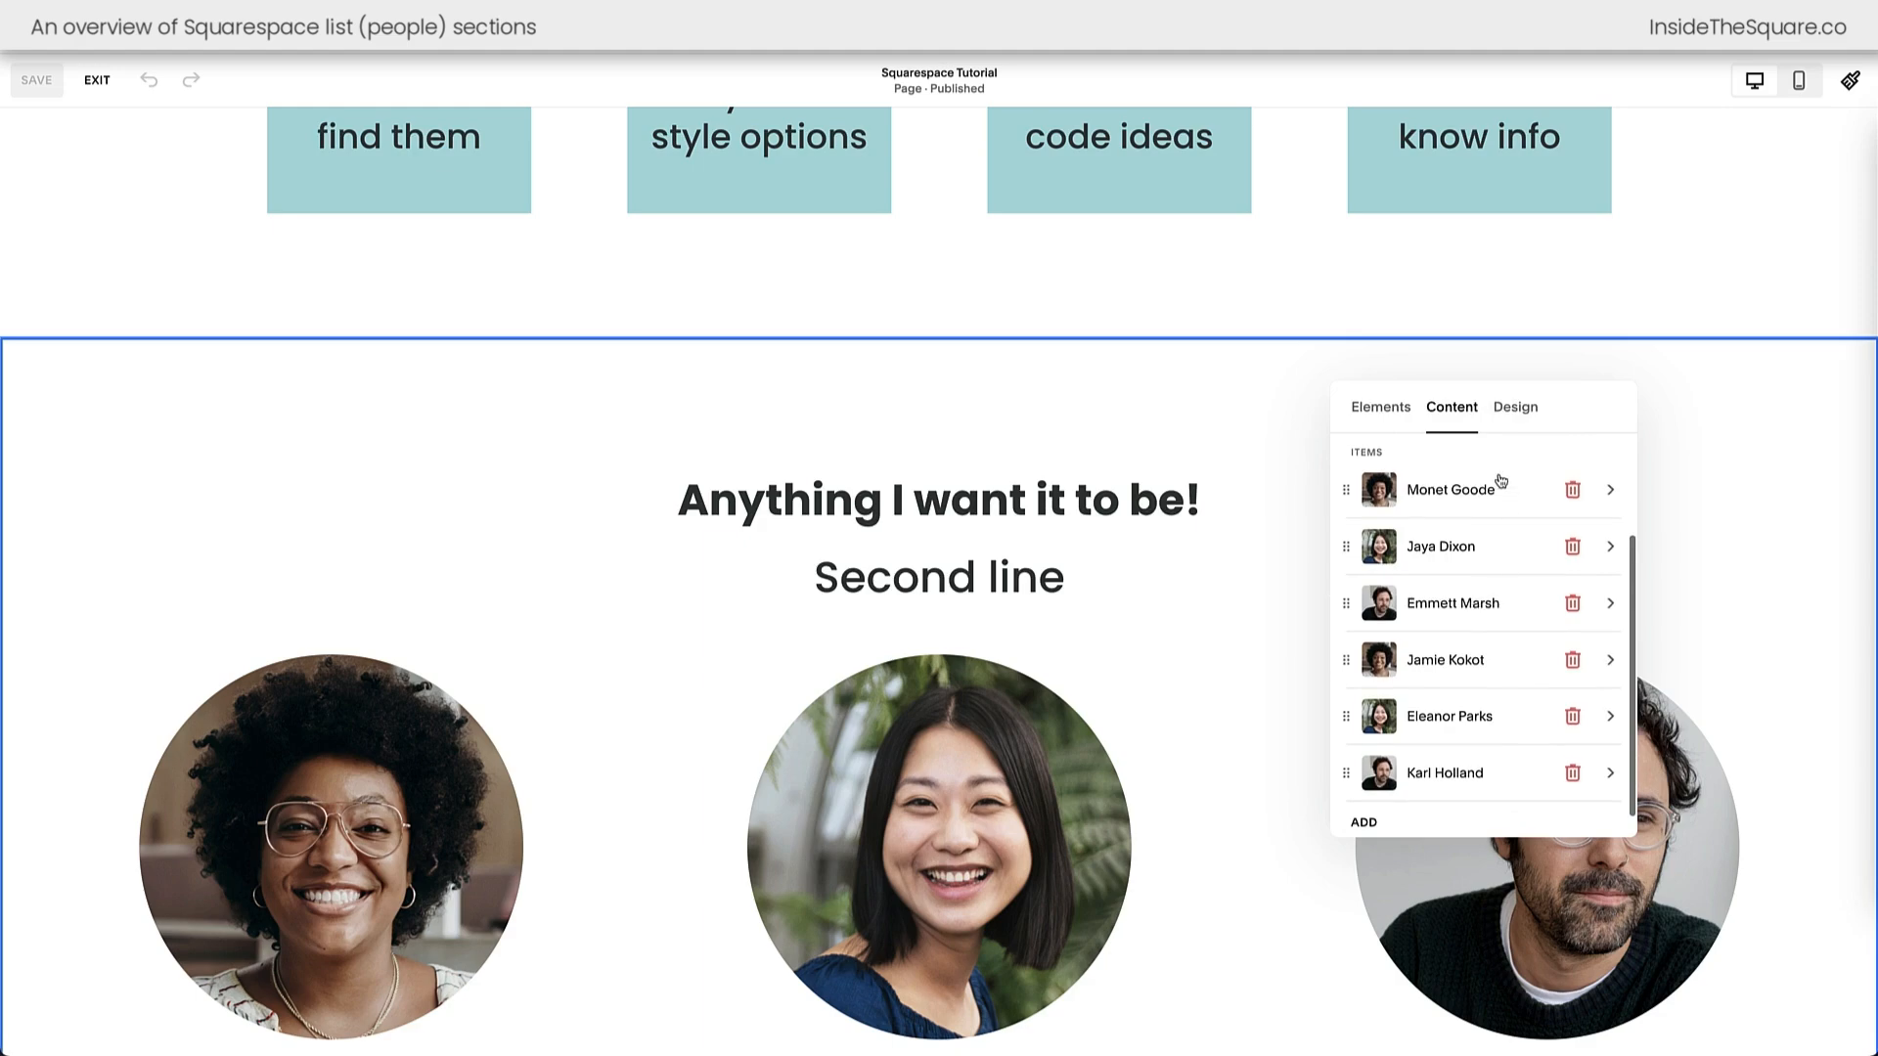
- Reorder the people items so the second and fifth people swap places, and close the content settings
{"action": "left_click_drag", "start_coordinate": [1355, 665], "coordinate": [1350, 547]}
{"action": "mouse_move", "coordinate": [1348, 719]}
{"action": "left_mouse_down"}
{"action": "mouse_move", "coordinate": [1360, 585]}
{"action": "mouse_move", "coordinate": [1355, 716]}
{"action": "left_mouse_up"}
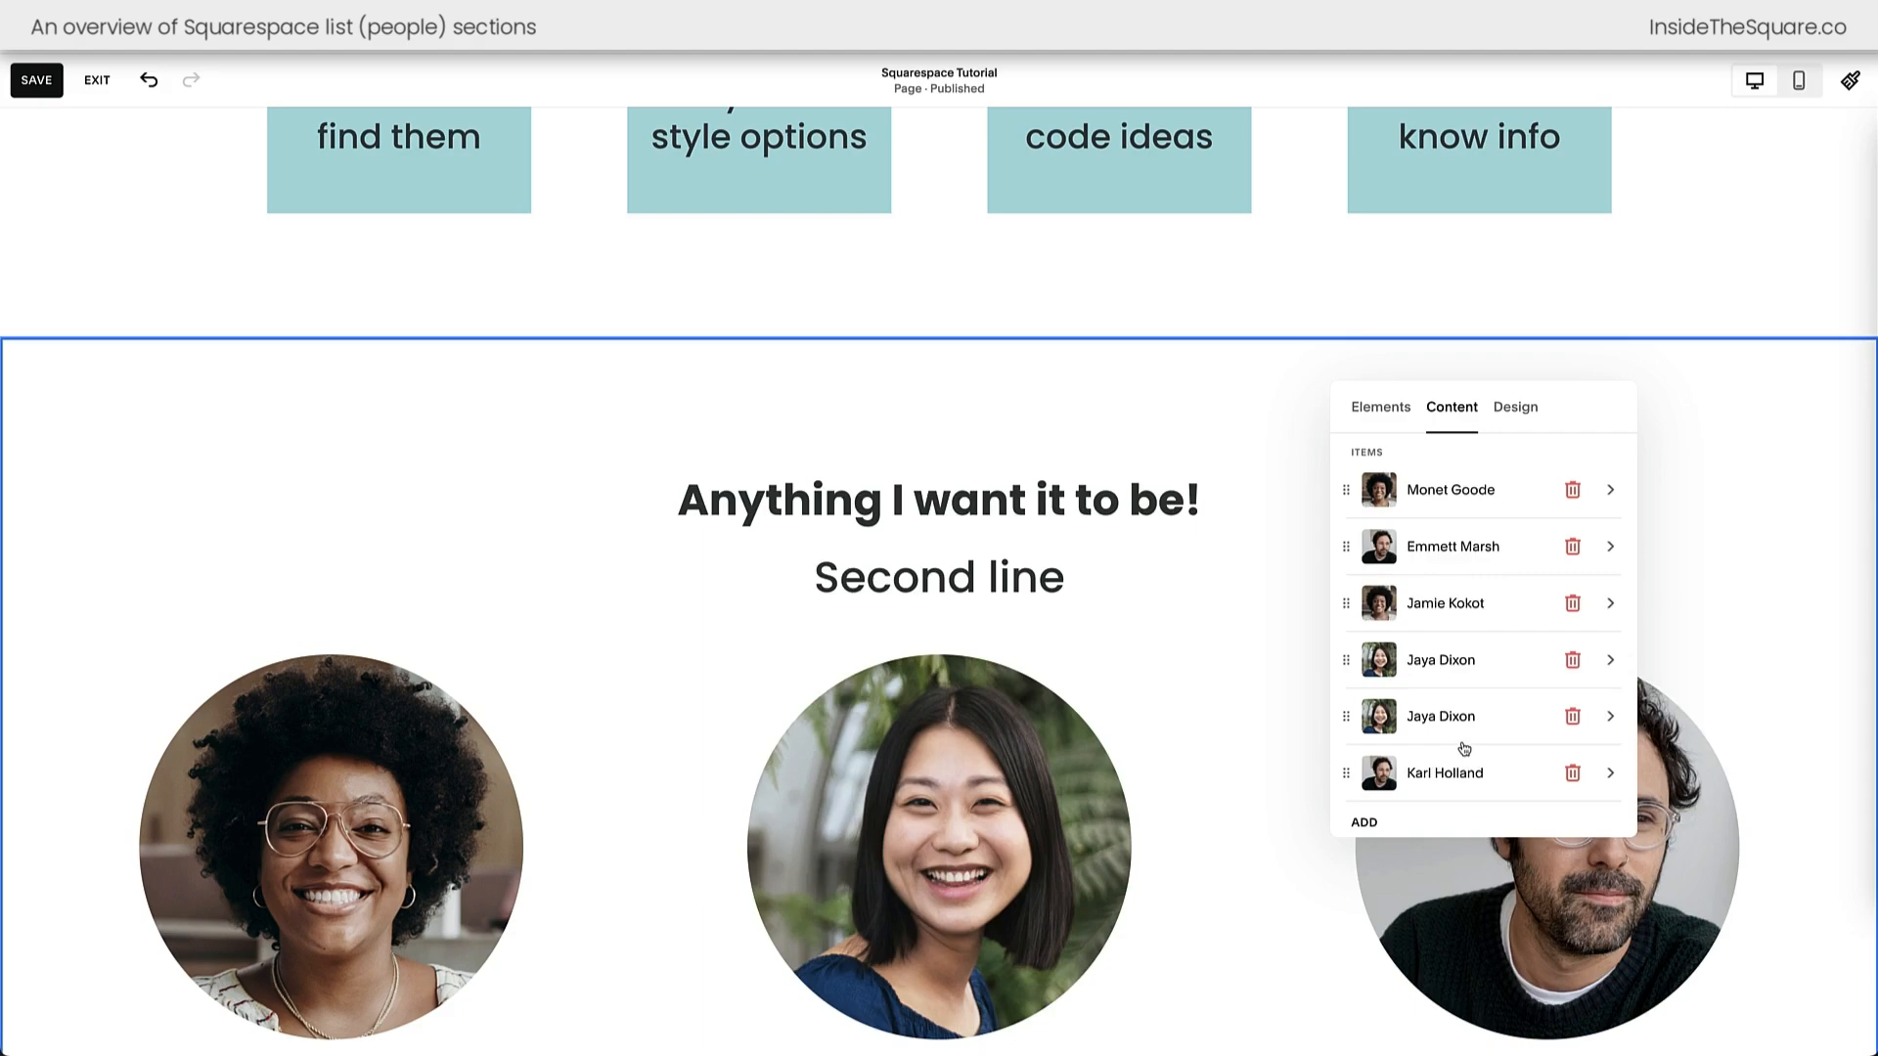
{"action": "left_click", "coordinate": [1714, 593]}
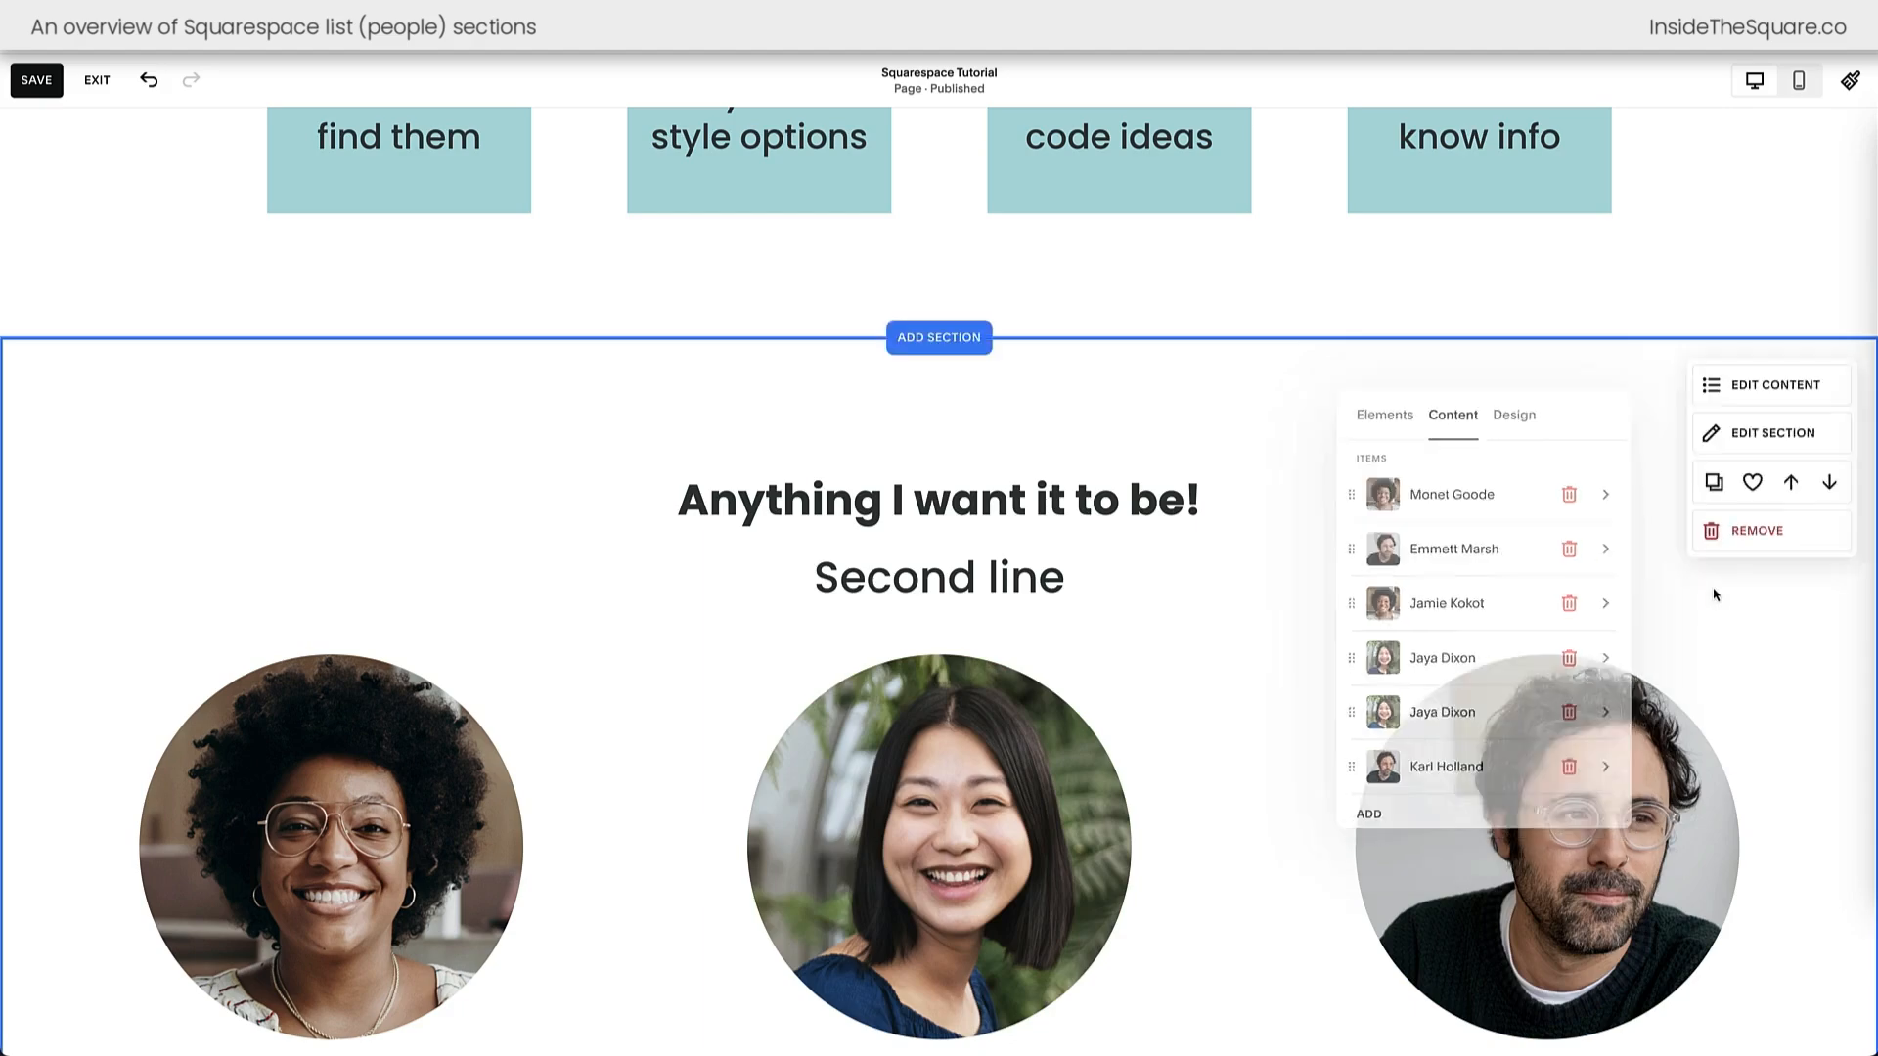
- Reopen the people section's content list, review the first person's image, title, description and button settings, and return to the list
{"action": "left_click", "coordinate": [1775, 389]}
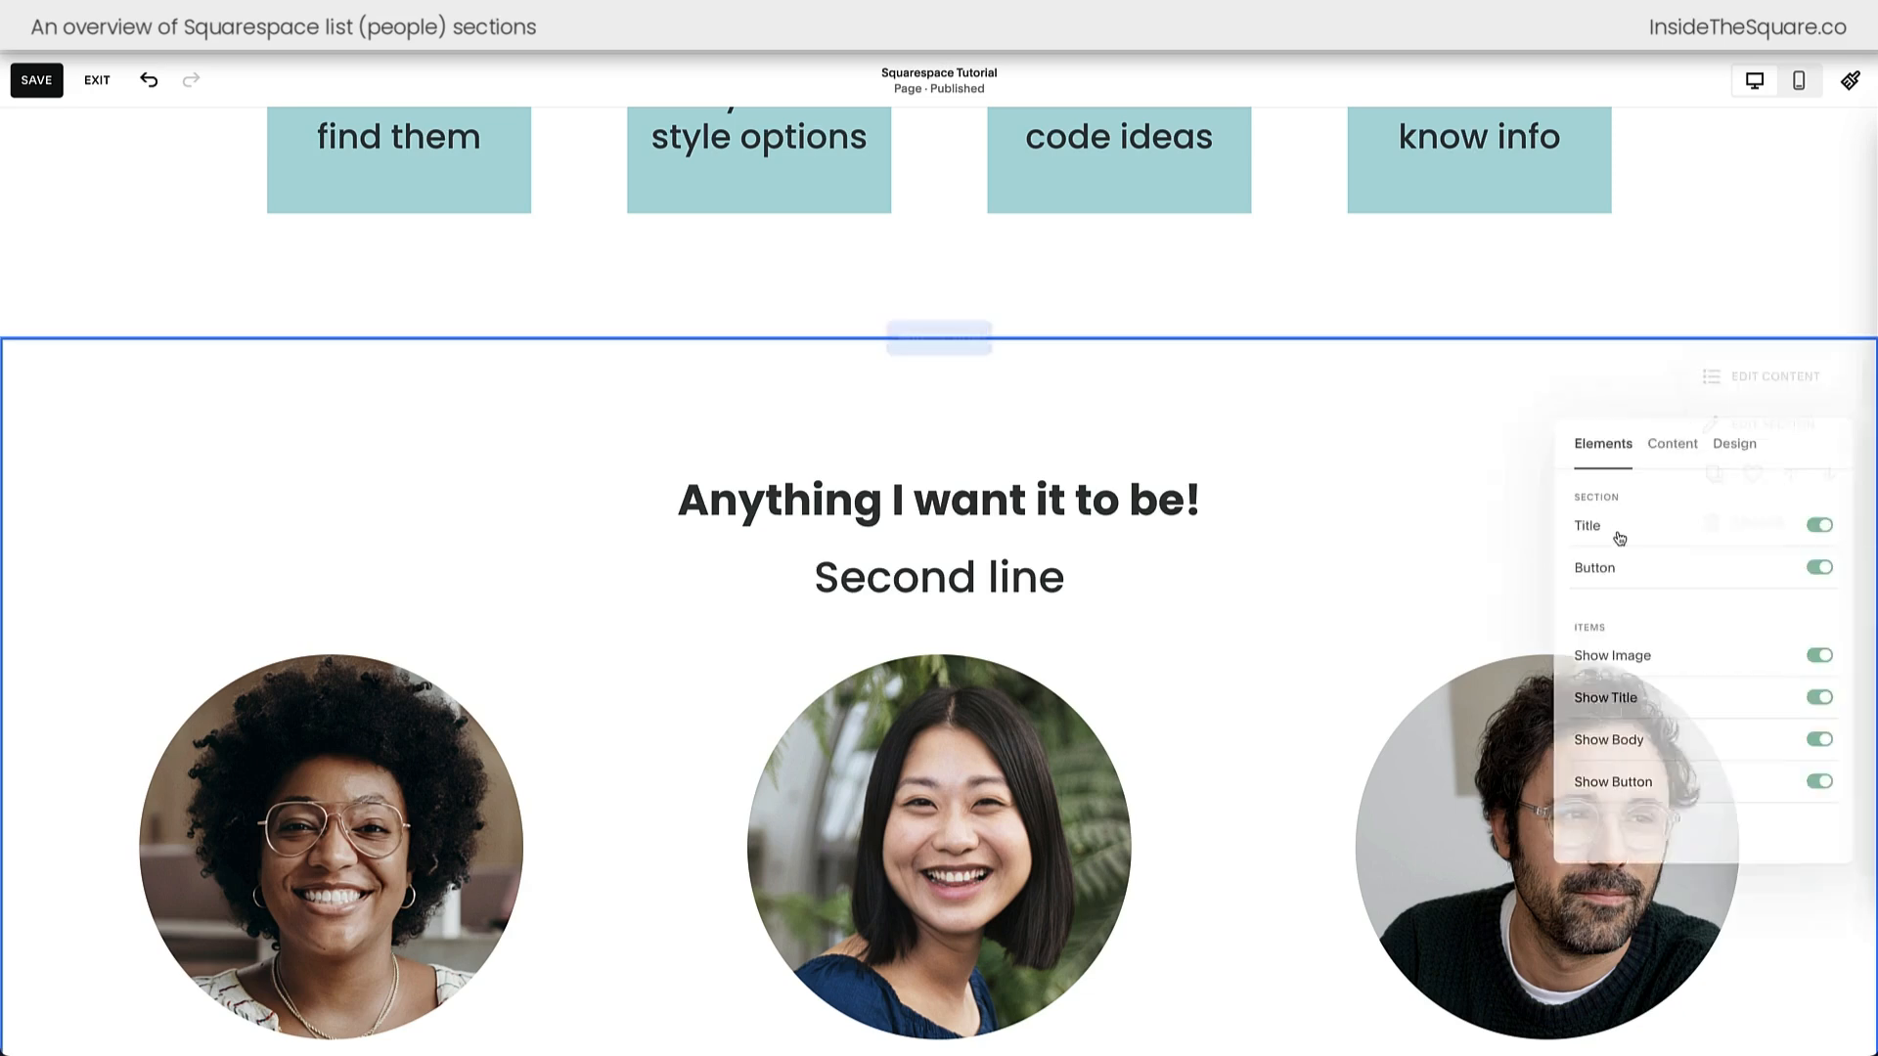
{"action": "left_click", "coordinate": [1669, 442]}
{"action": "scroll", "coordinate": [1526, 677], "scroll_direction": "down", "scroll_amount": 3}
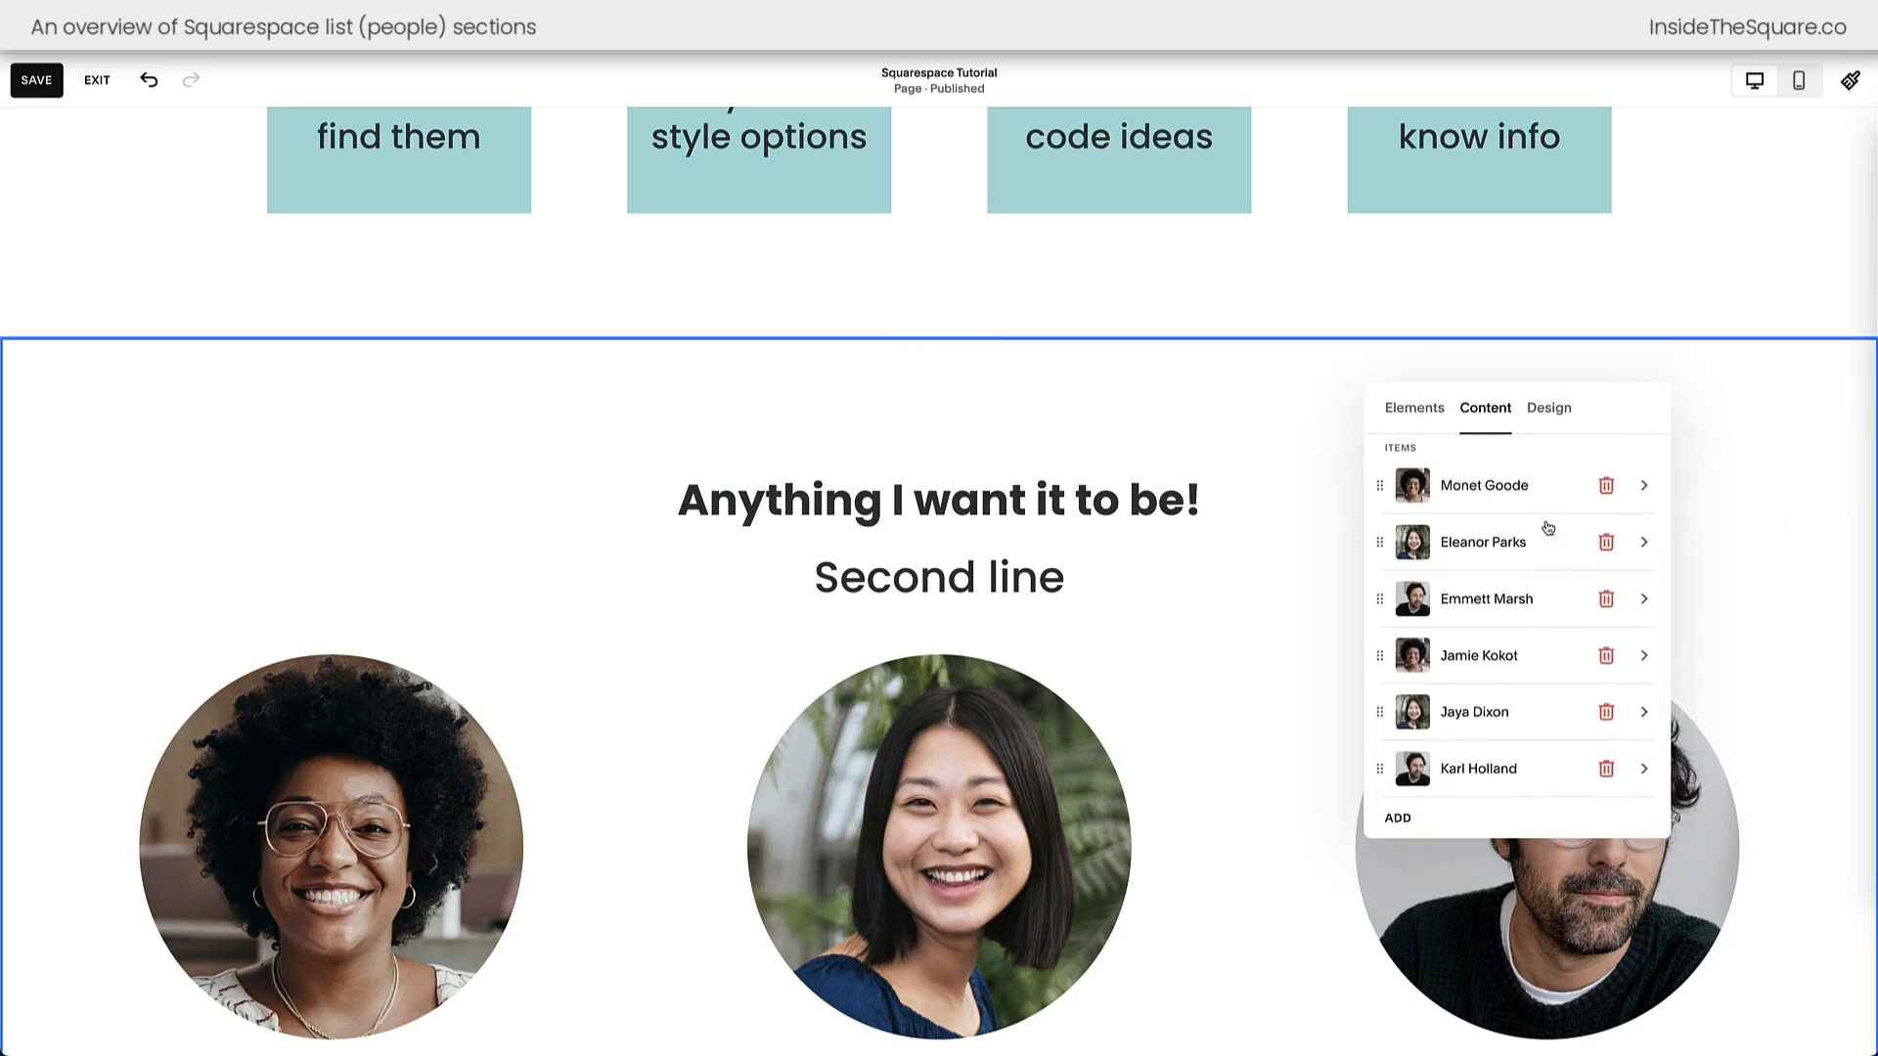
{"action": "left_click", "coordinate": [1521, 486]}
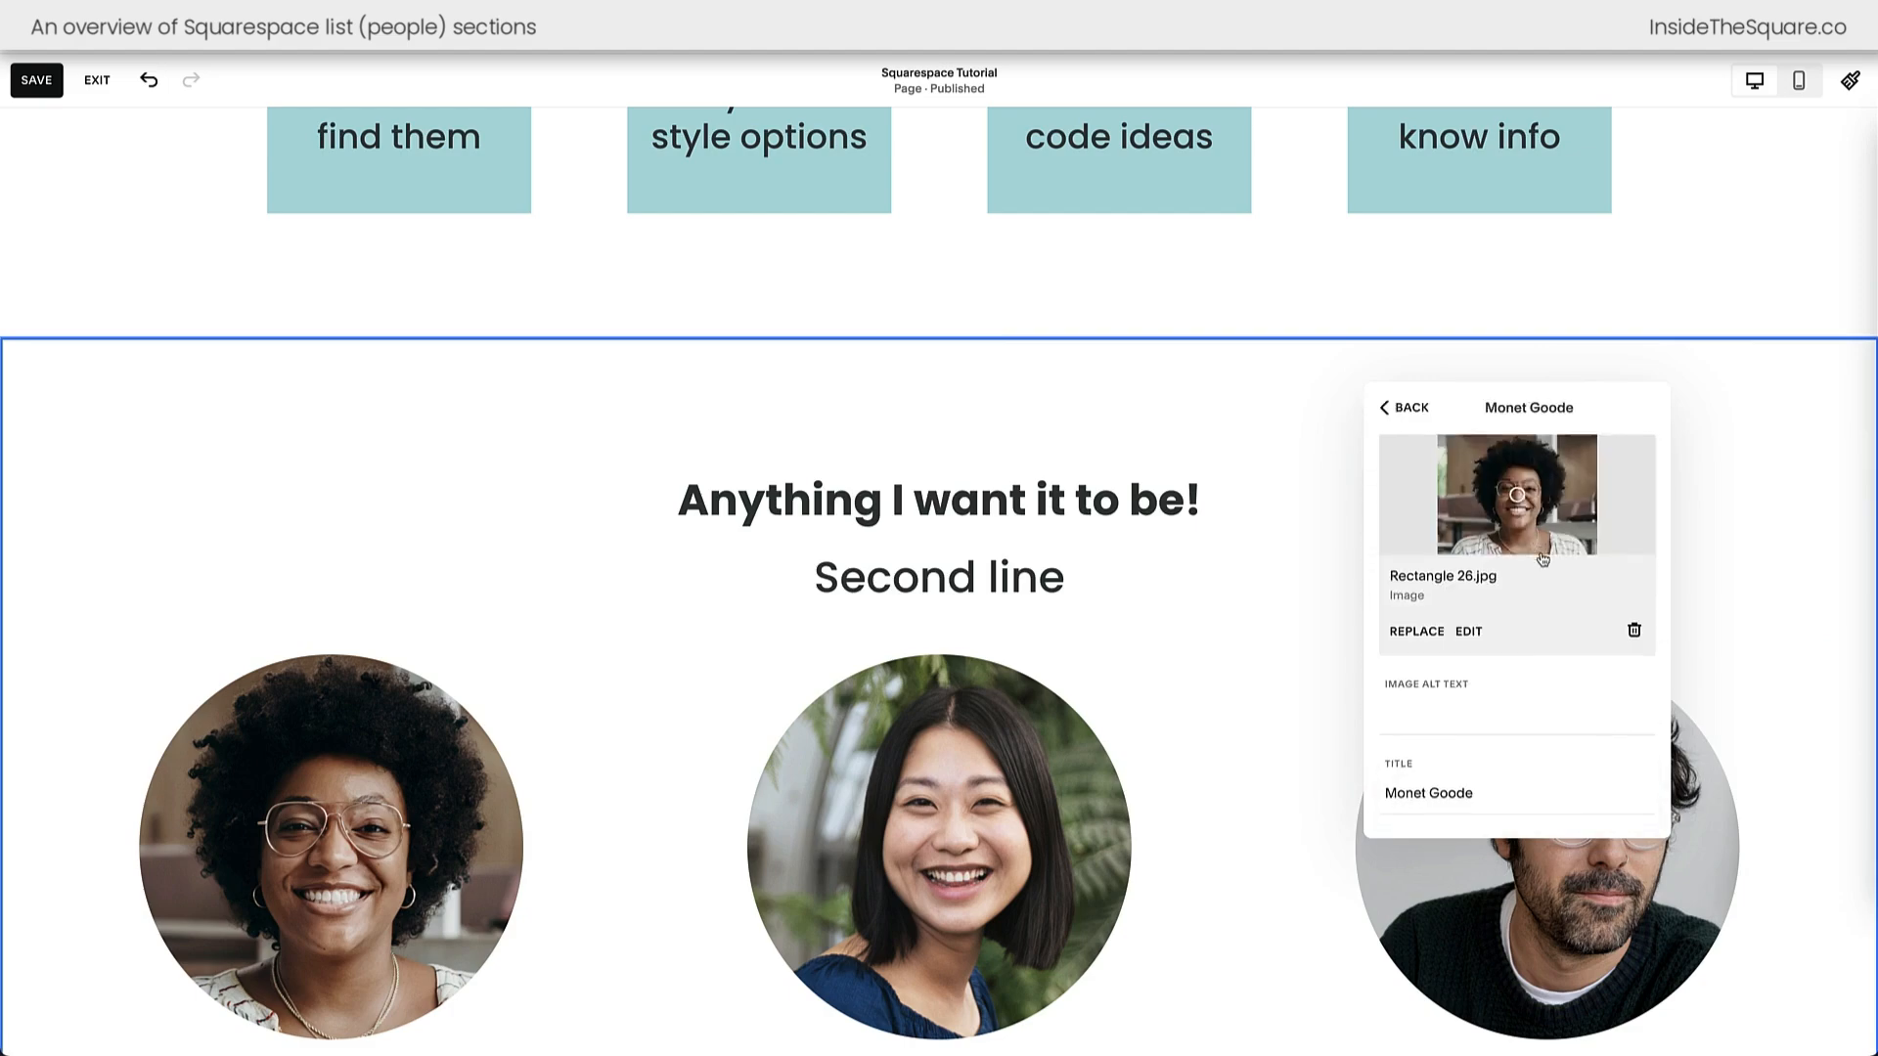
{"action": "scroll", "coordinate": [1539, 557], "scroll_direction": "down", "scroll_amount": 3}
{"action": "scroll", "coordinate": [1511, 571], "scroll_direction": "down", "scroll_amount": 1}
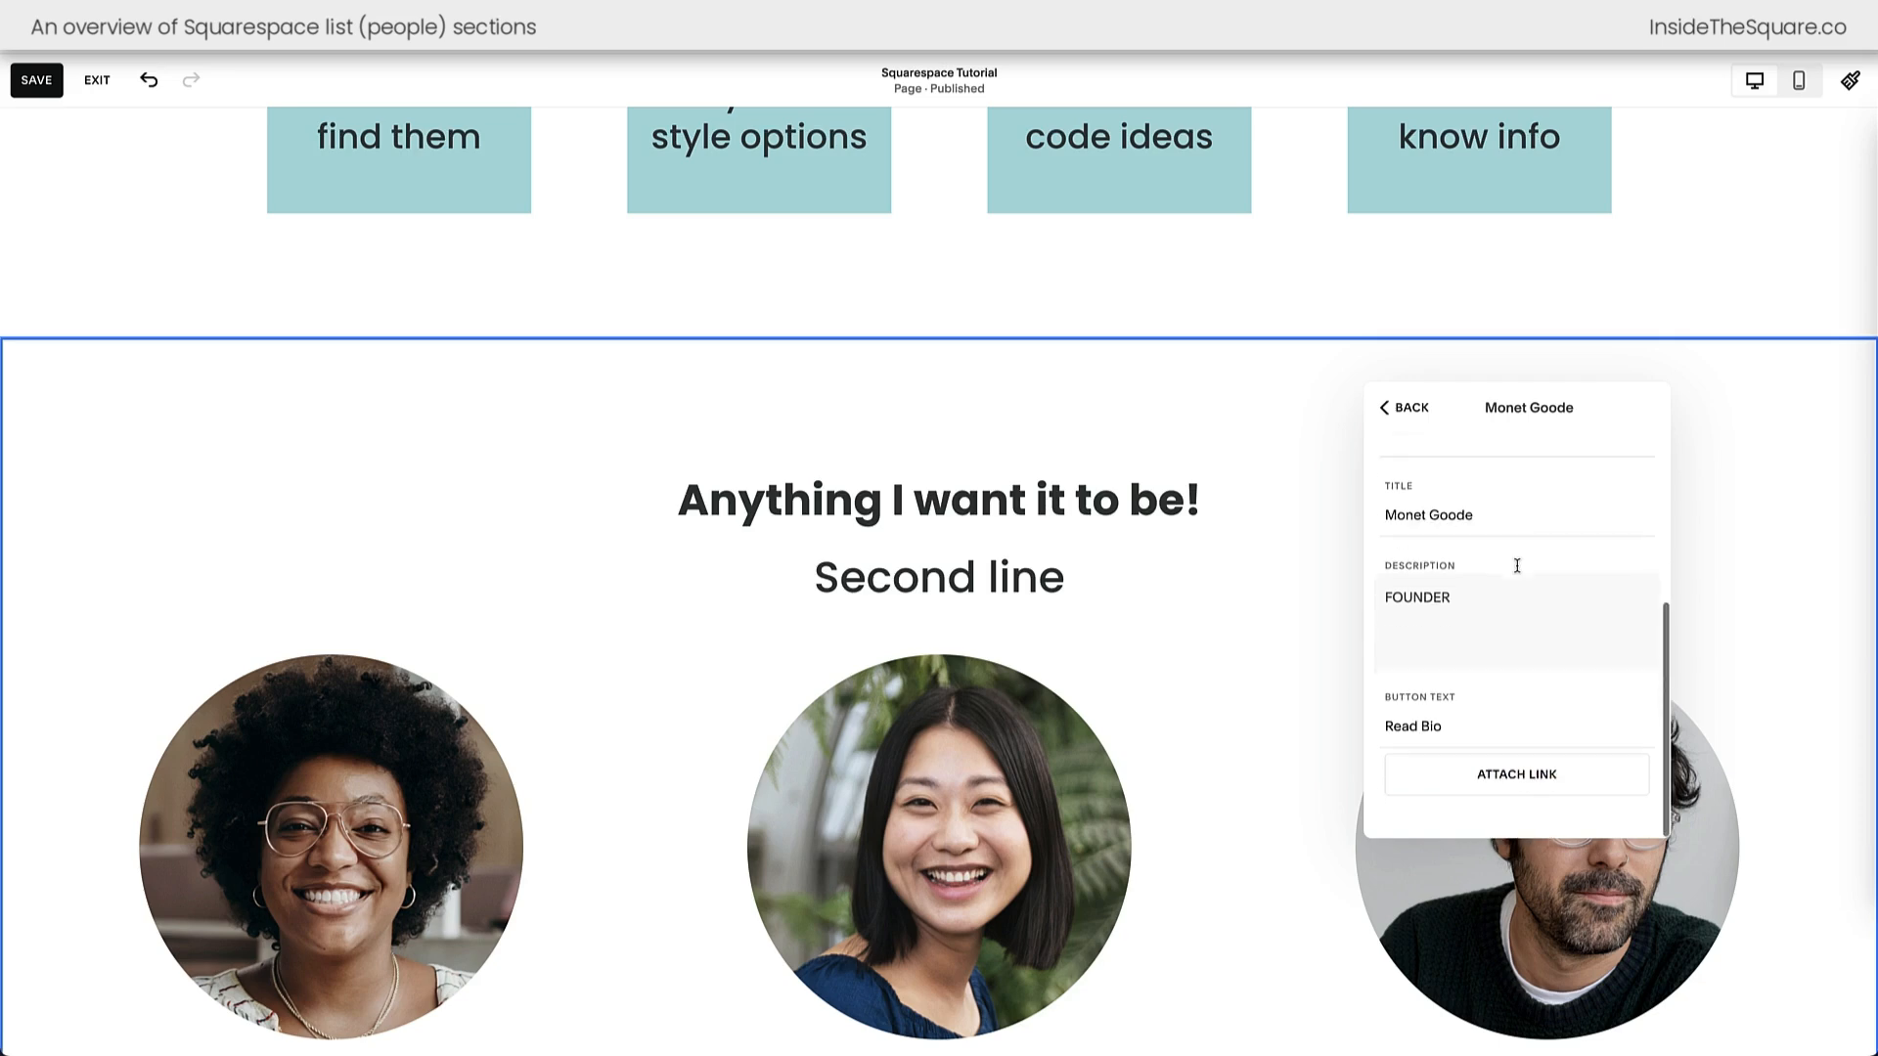
{"action": "left_click", "coordinate": [1408, 411]}
- Review the people section's design options for alignment, content order, columns and image crop, and close the settings
{"action": "left_click", "coordinate": [1565, 411]}
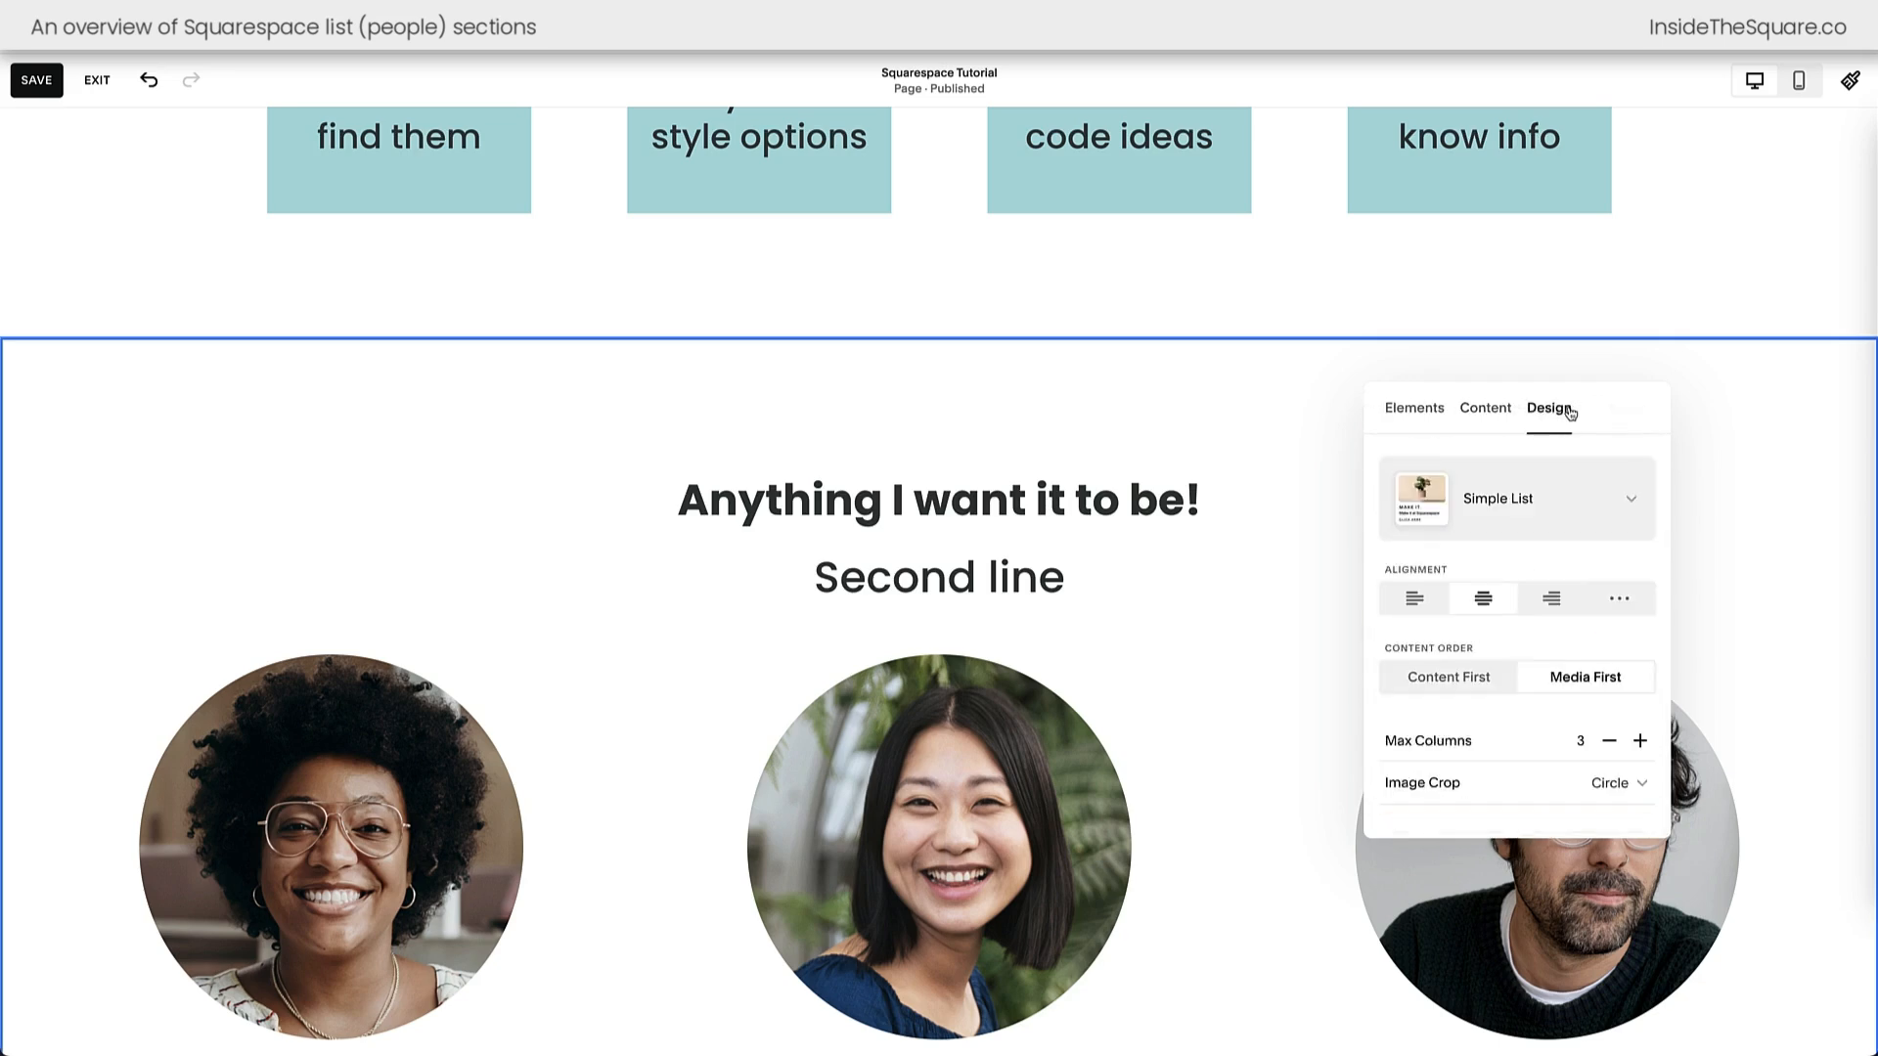
{"action": "scroll", "coordinate": [1593, 503], "scroll_direction": "down", "scroll_amount": 1}
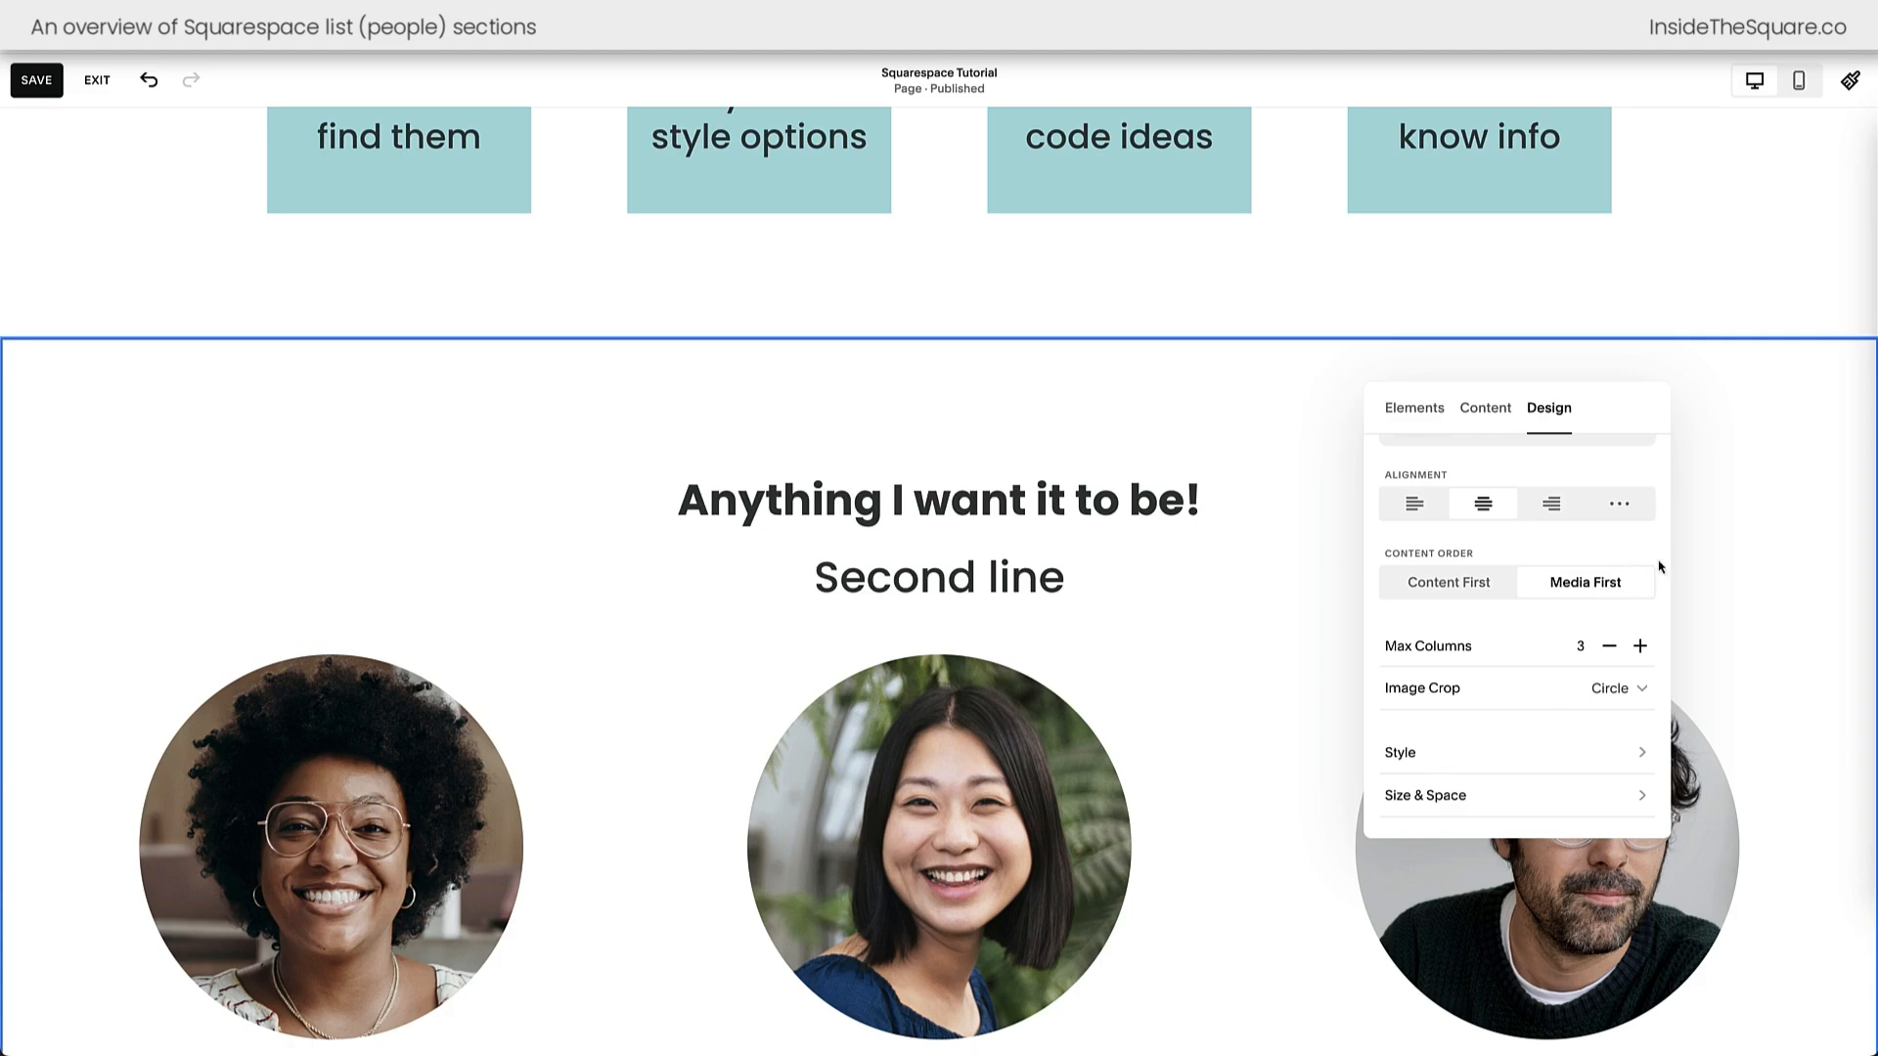
{"action": "left_click", "coordinate": [1777, 555]}
{"action": "scroll", "coordinate": [1751, 597], "scroll_direction": "down", "scroll_amount": 2}
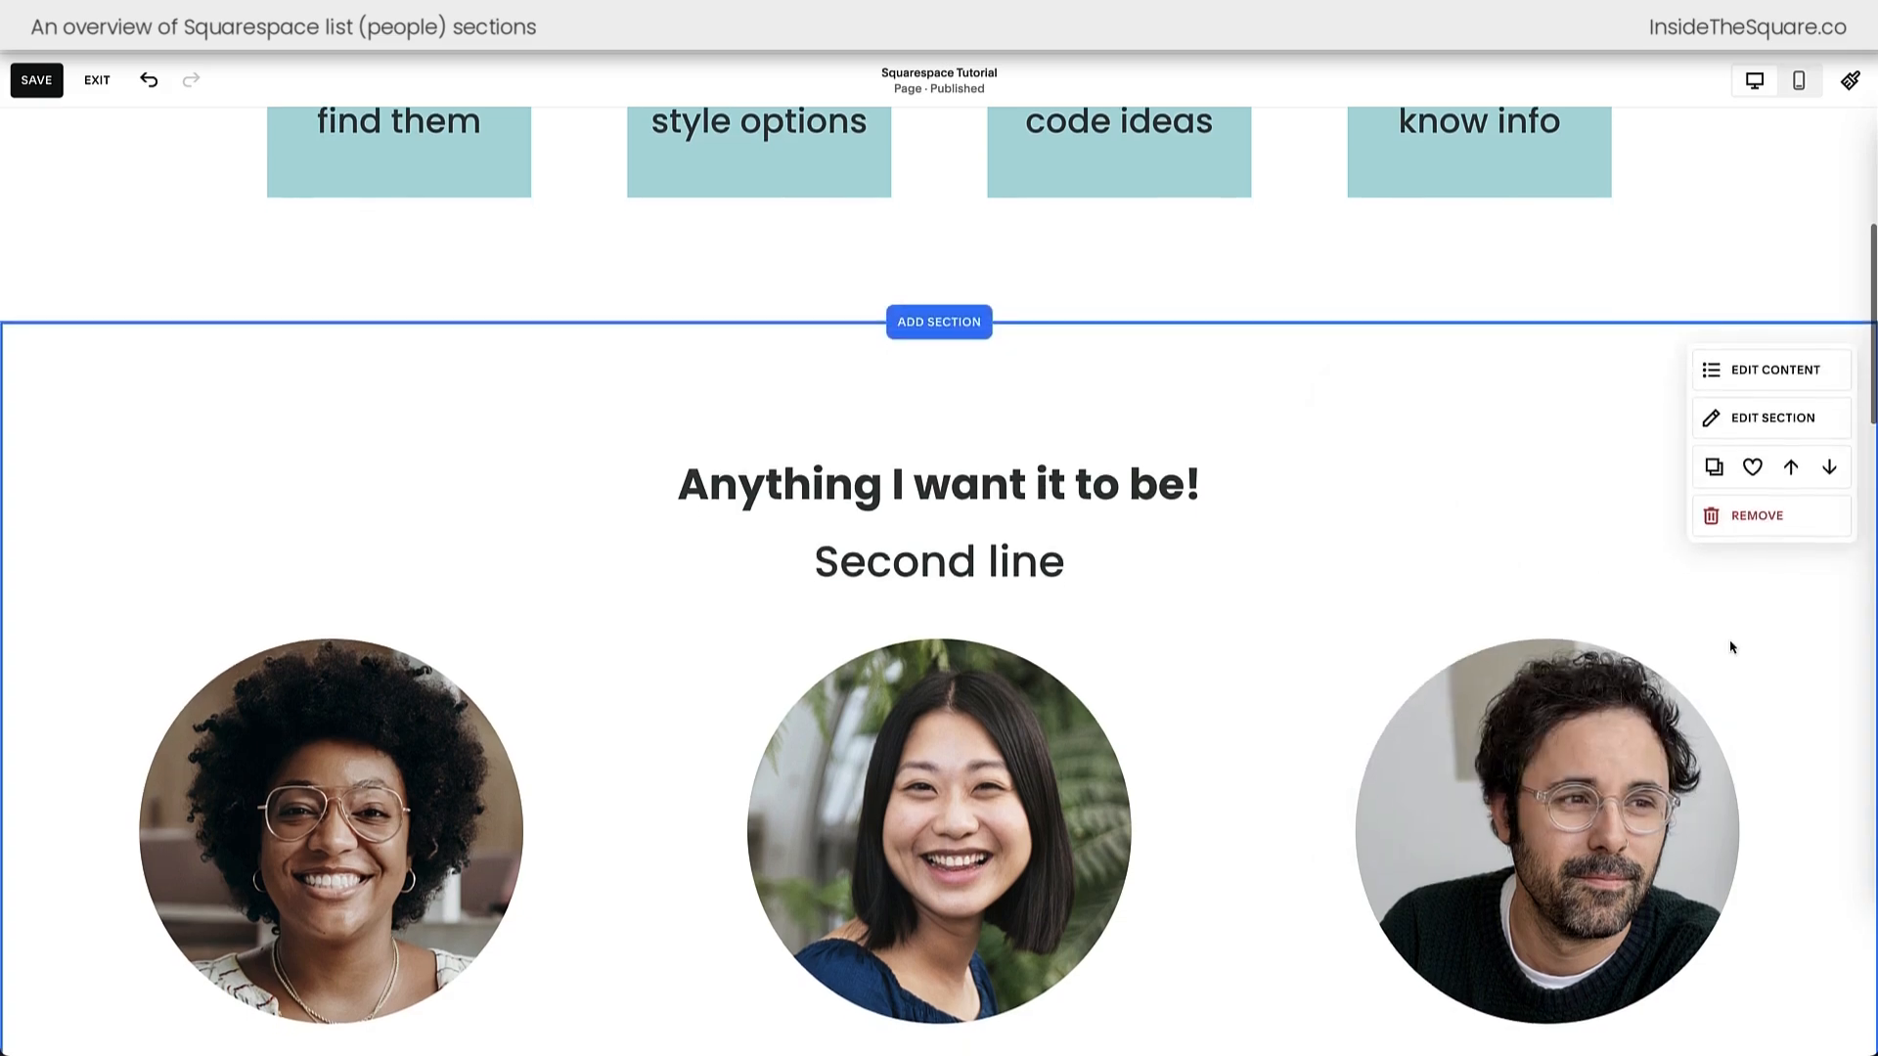
{"action": "scroll", "coordinate": [1731, 648], "scroll_direction": "down", "scroll_amount": 5}
{"action": "scroll", "coordinate": [1732, 647], "scroll_direction": "up", "scroll_amount": 6}
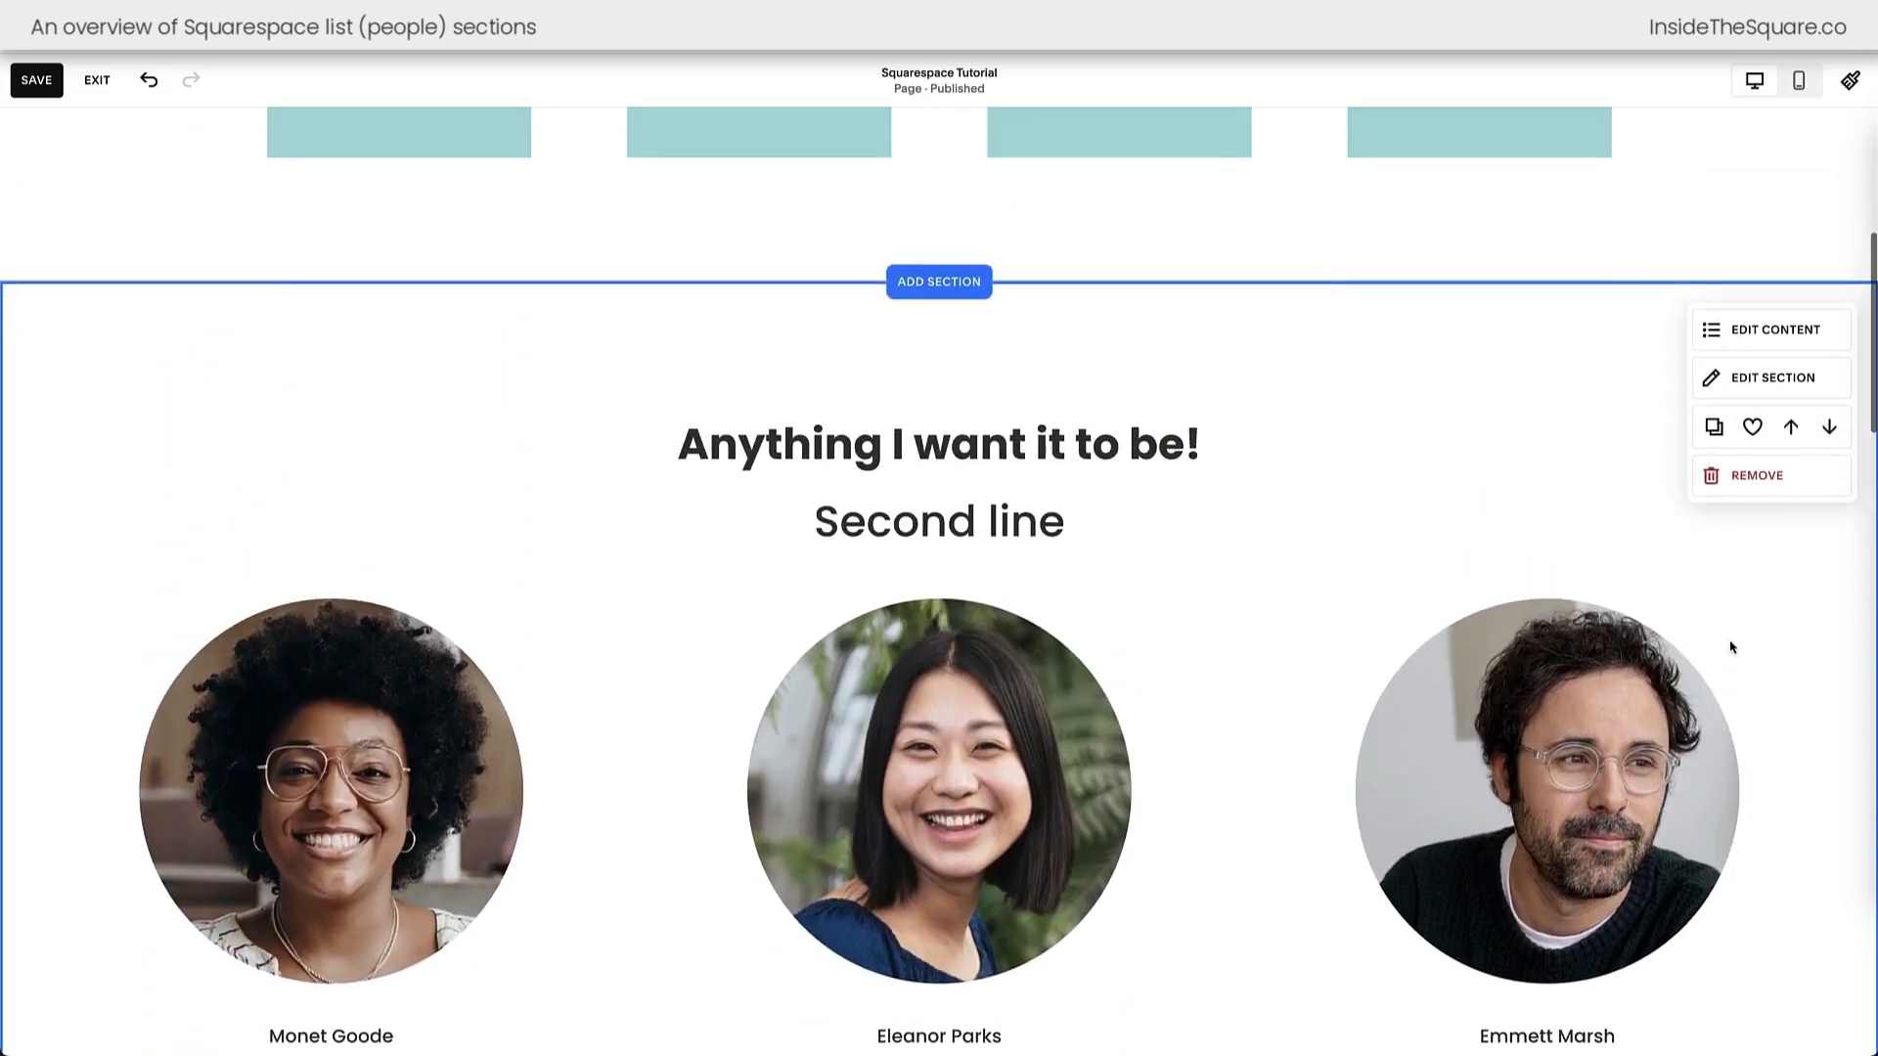
- Open the Lightest 1 color theme in the site styles, and examine its simple list section color settings
{"action": "left_click", "coordinate": [1850, 81]}
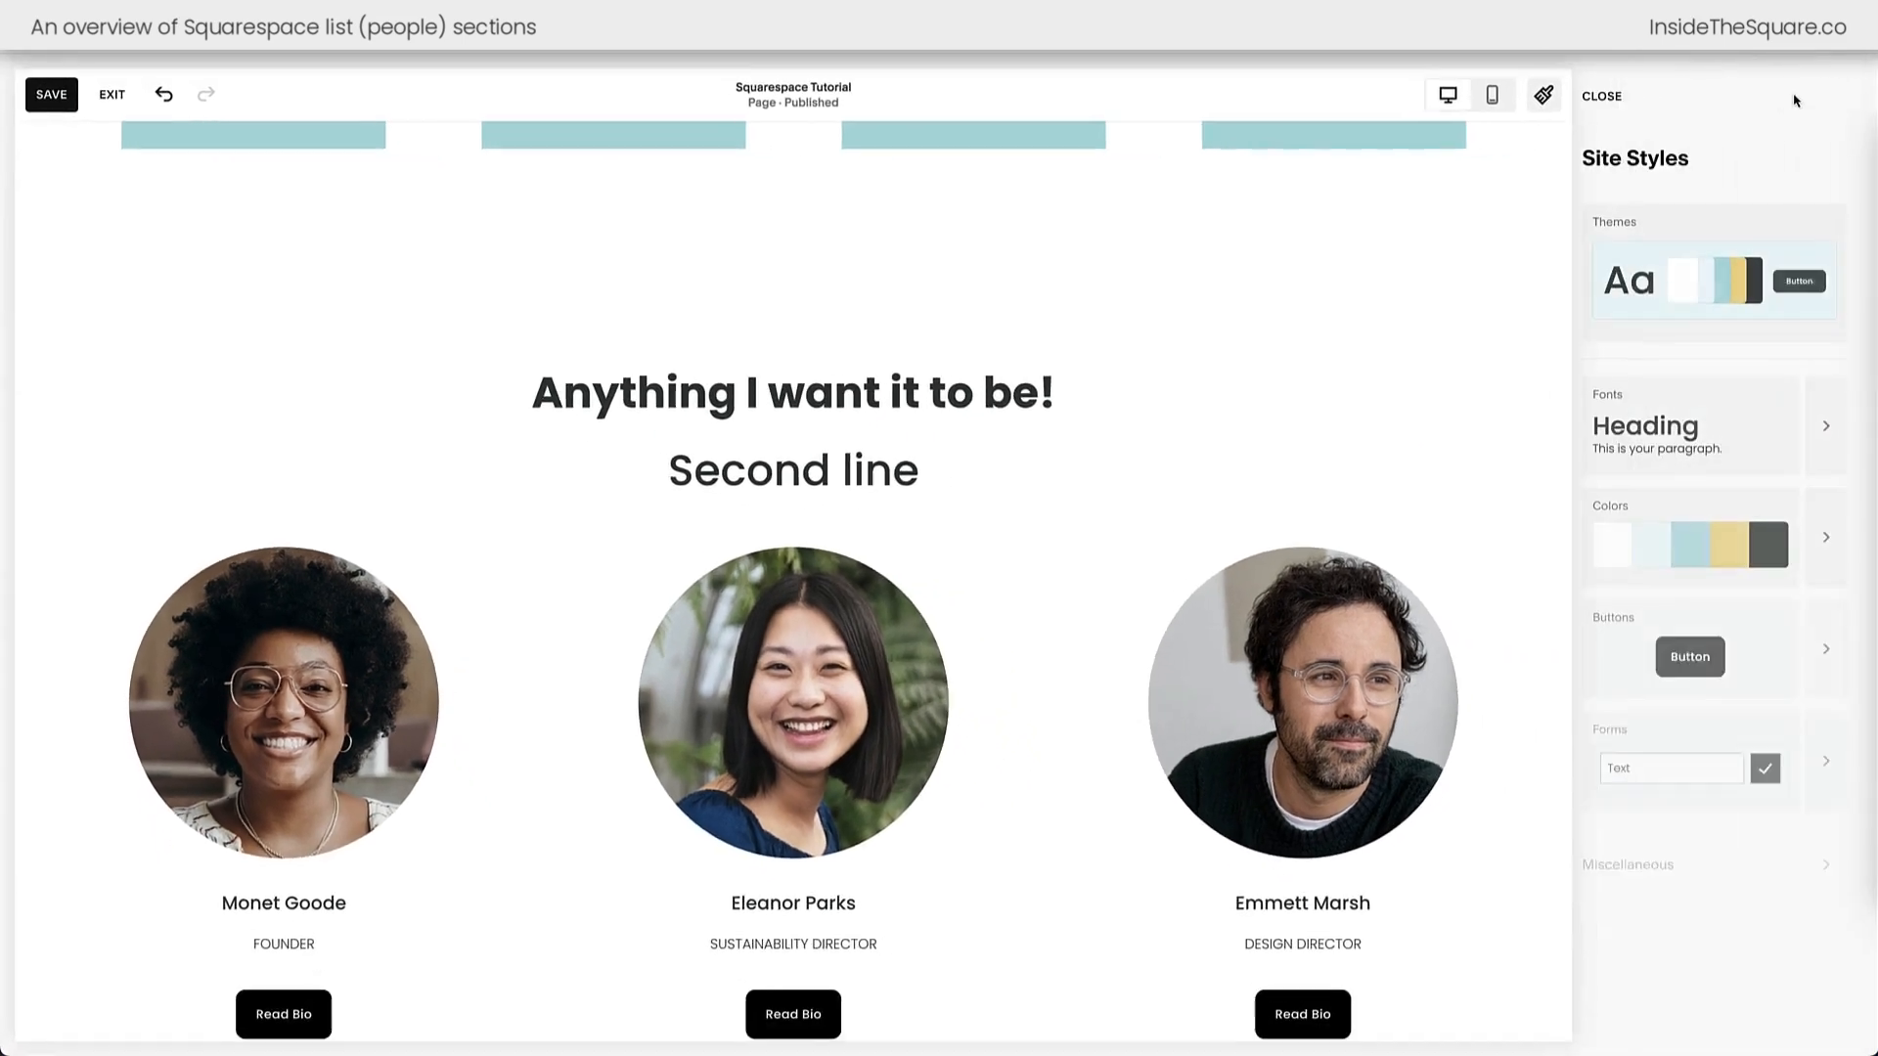
{"action": "left_click", "coordinate": [1826, 536]}
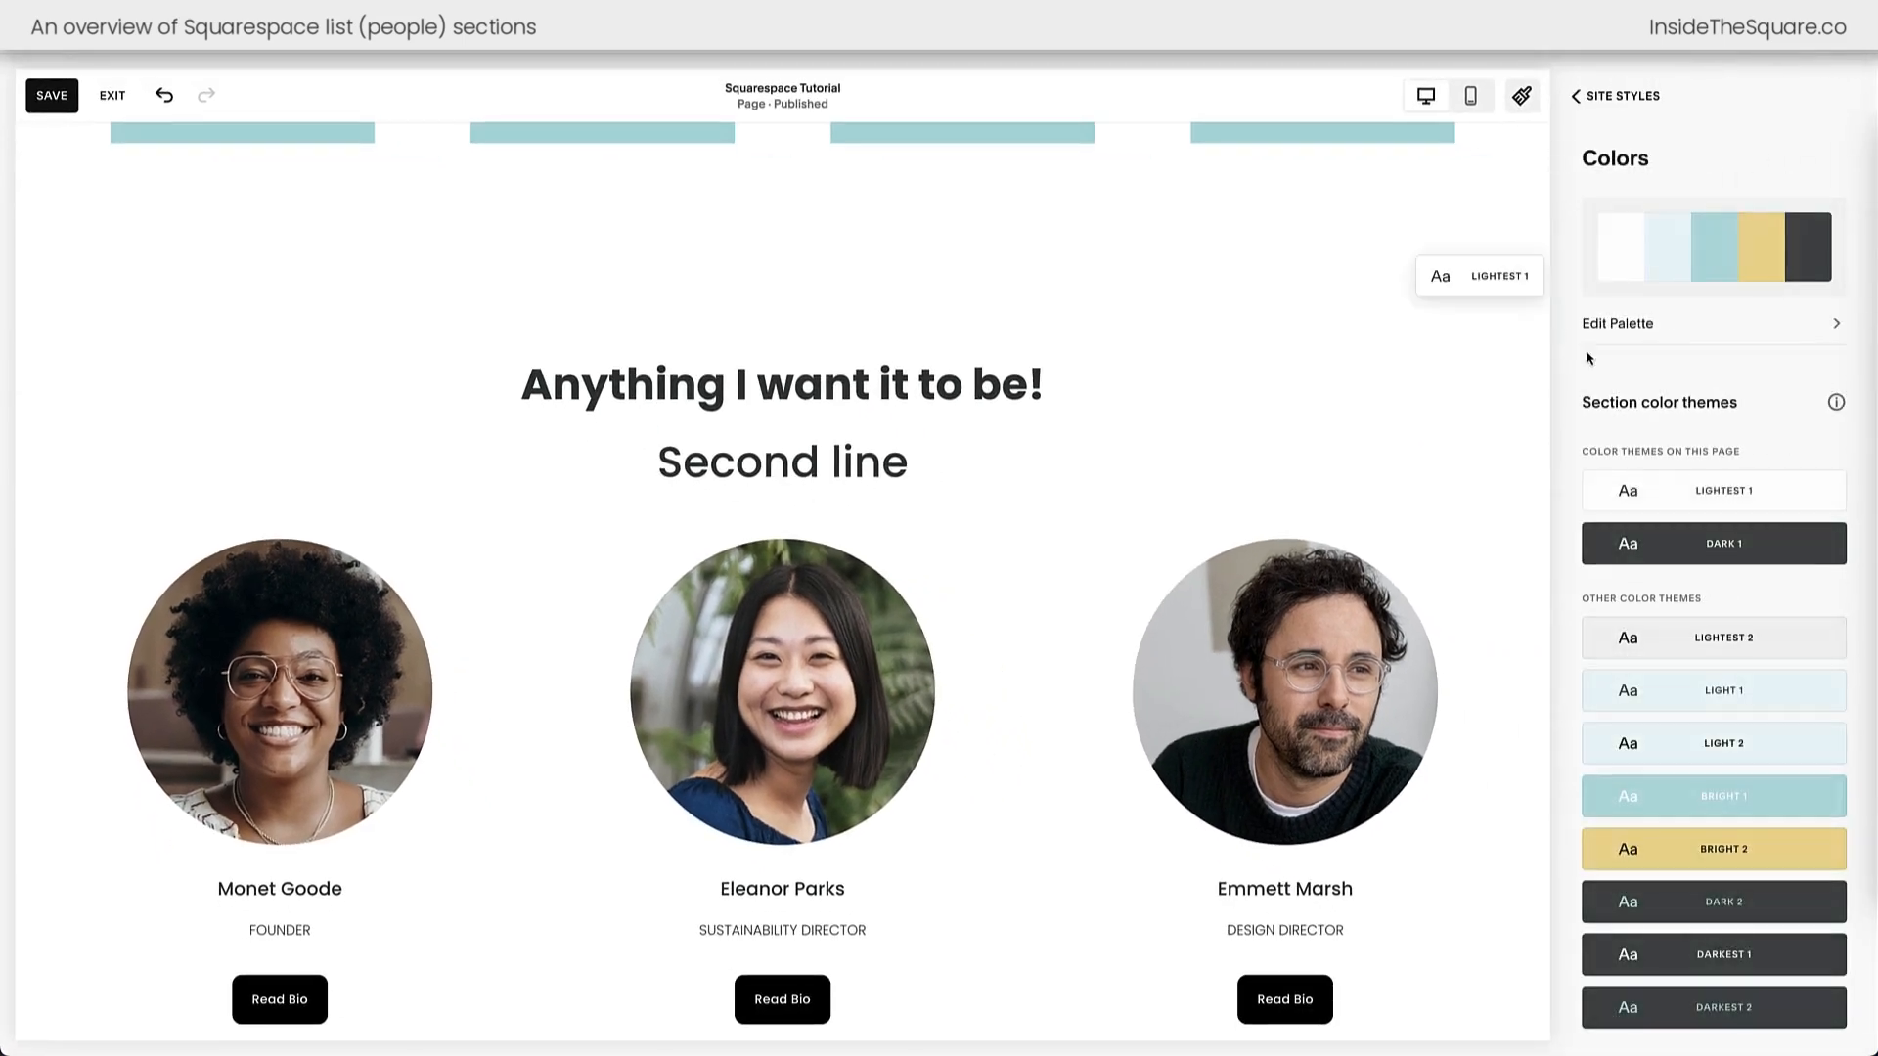
{"action": "mouse_move", "coordinate": [1821, 497]}
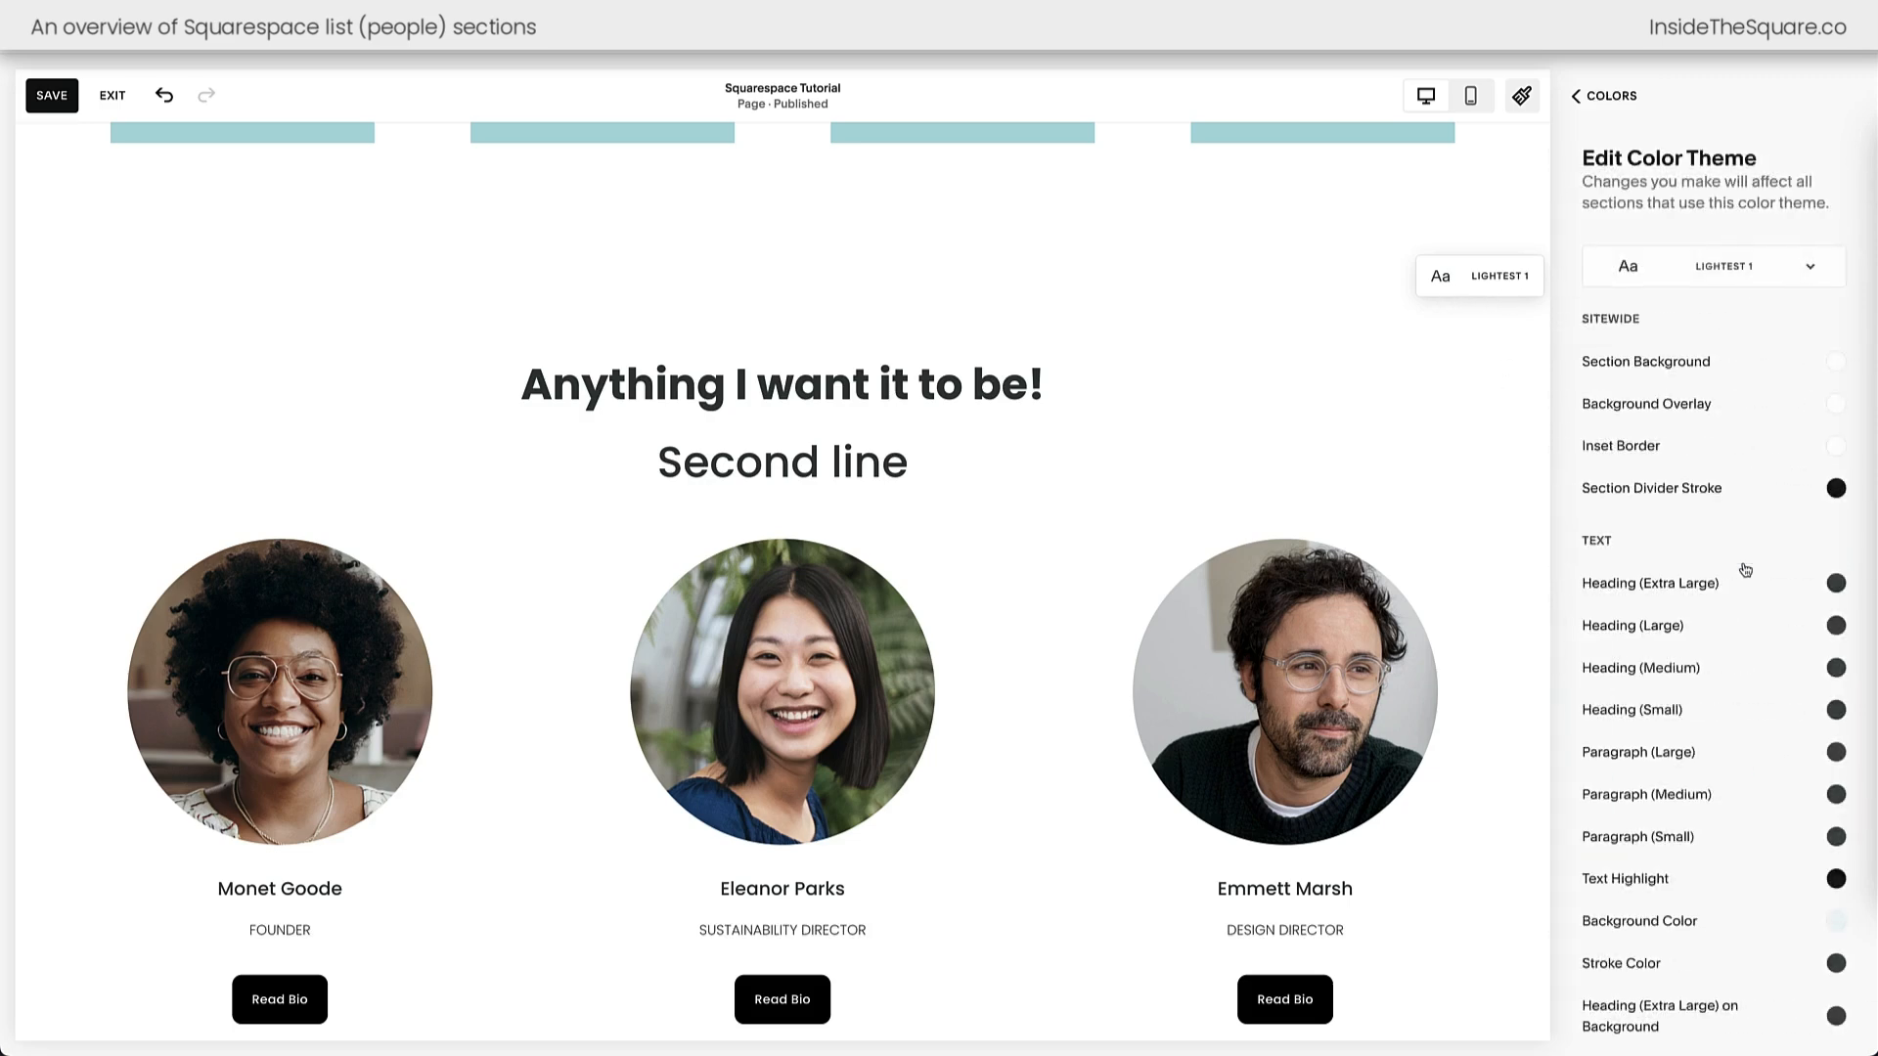
{"action": "scroll", "coordinate": [1745, 570], "scroll_direction": "down", "scroll_amount": 10}
{"action": "scroll", "coordinate": [1745, 571], "scroll_direction": "down", "scroll_amount": 12}
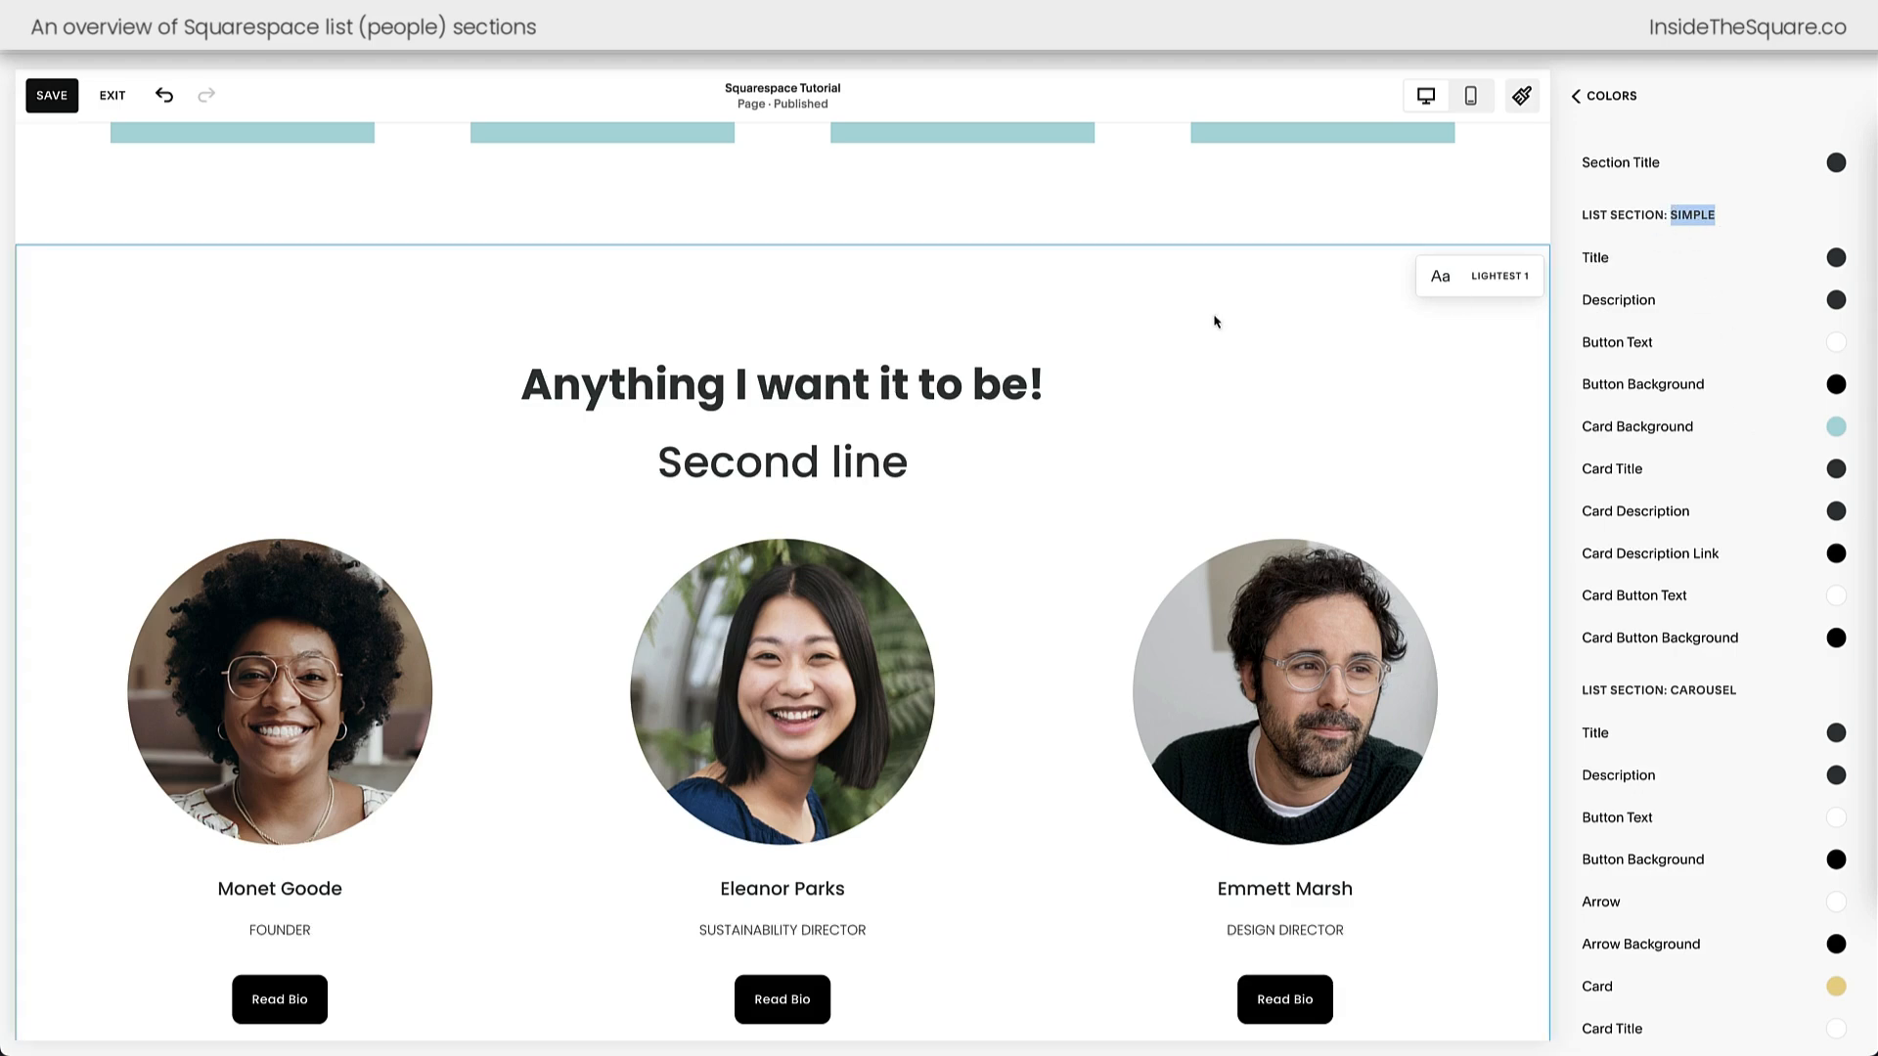
- Try yellow and custom purple shades as the simple list section's card background in the Lightest 1 theme
{"action": "scroll", "coordinate": [1216, 319], "scroll_direction": "up", "scroll_amount": 5}
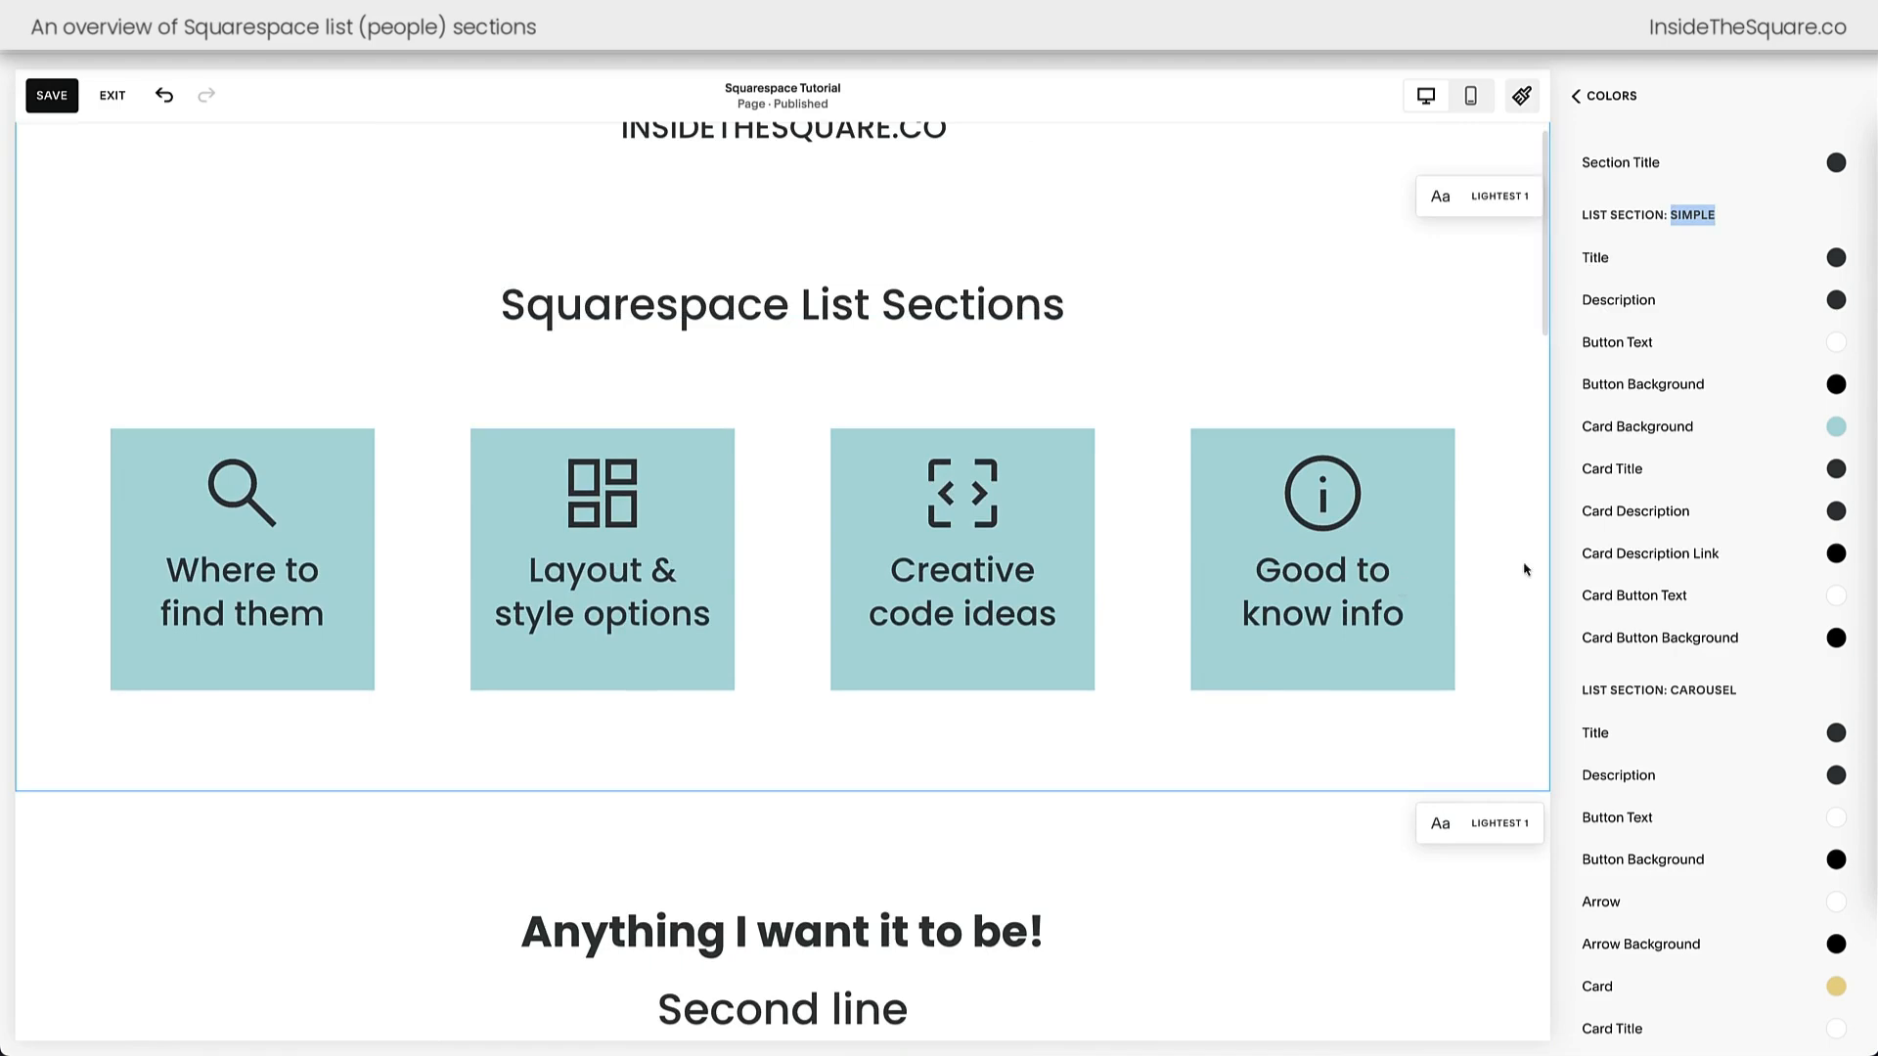
{"action": "left_click", "coordinate": [1836, 427]}
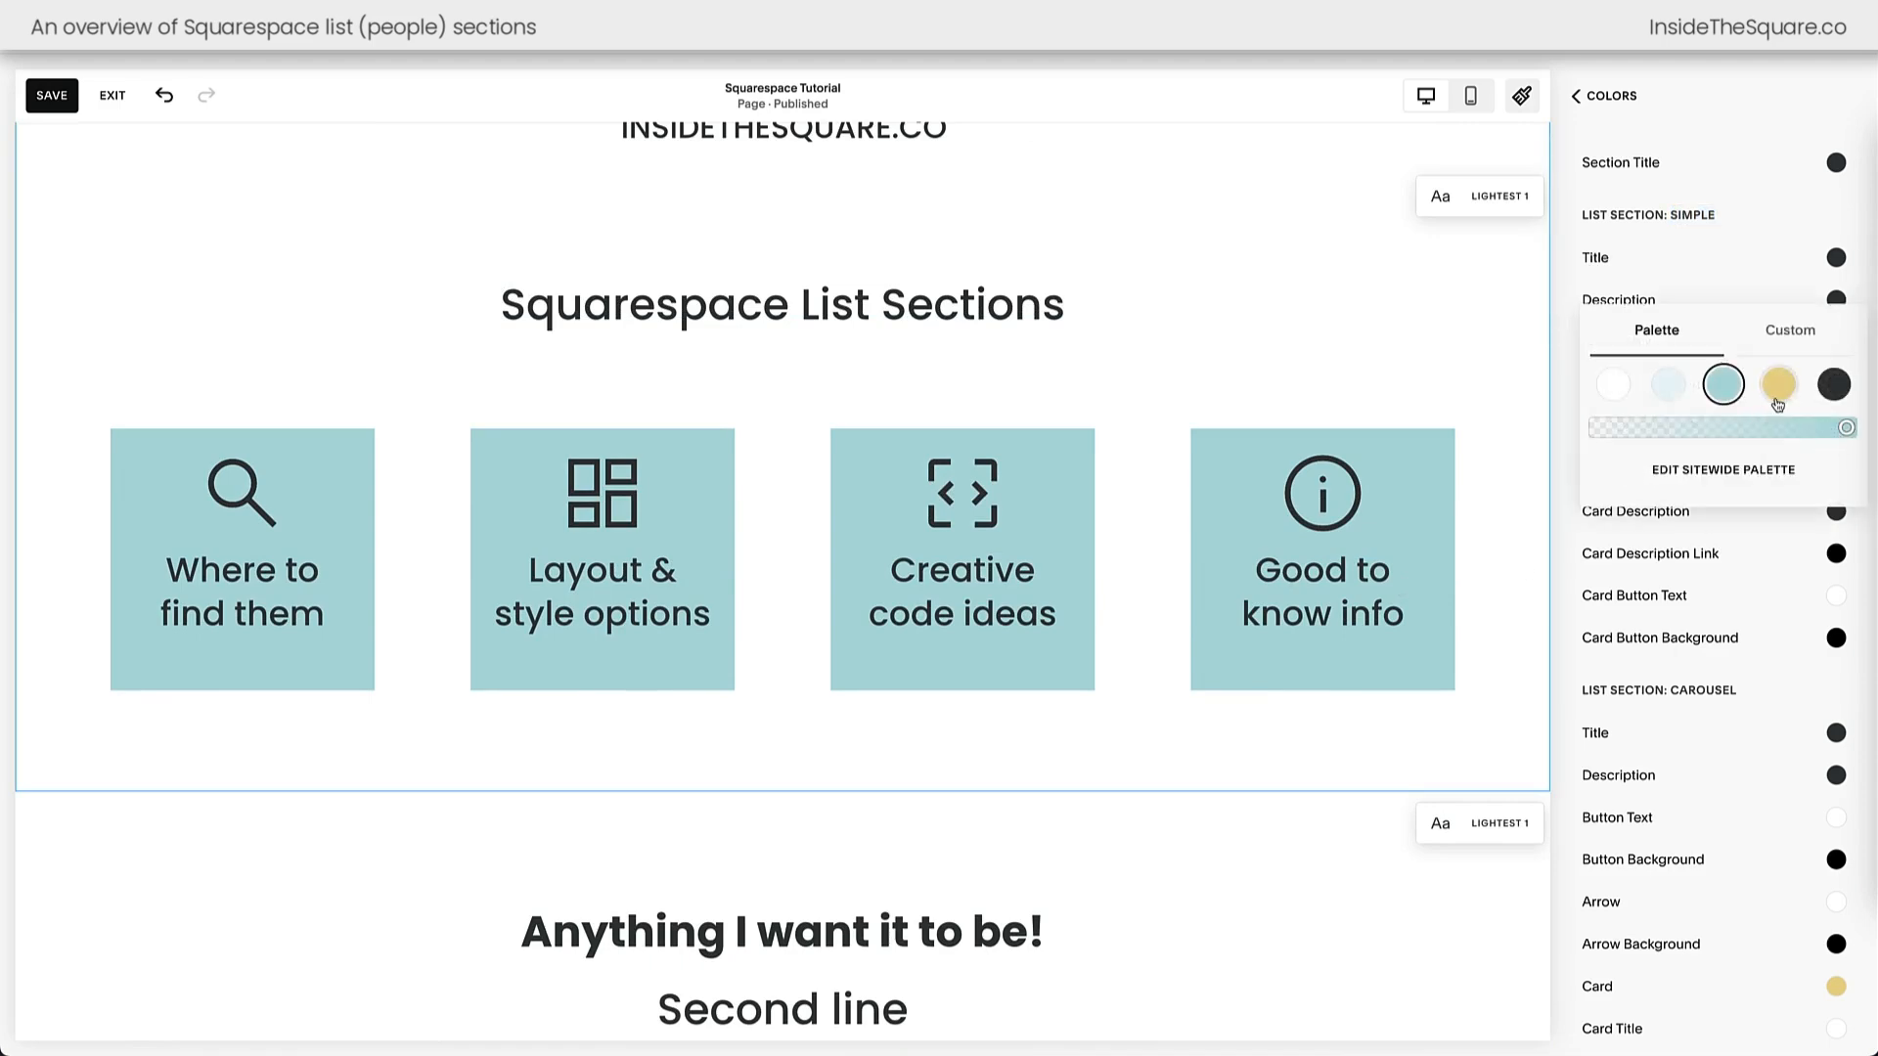
{"action": "left_click", "coordinate": [1798, 333]}
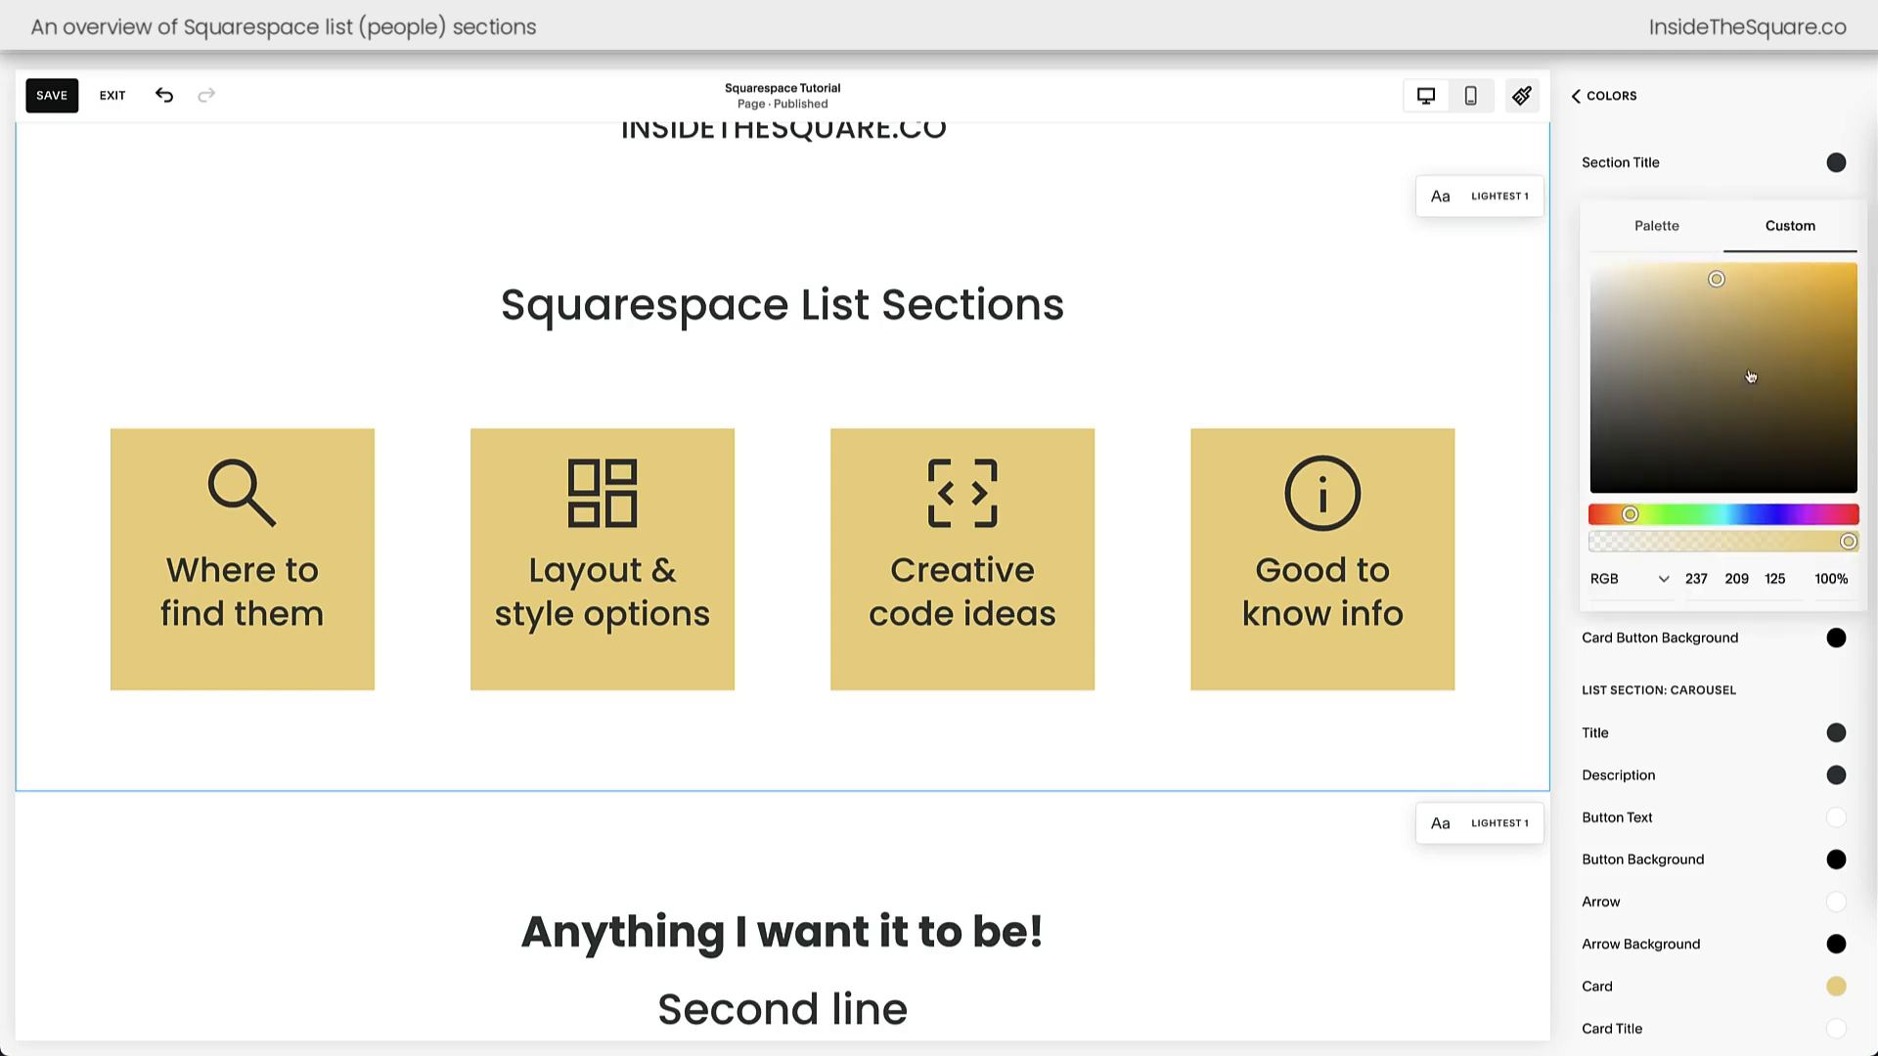
{"action": "left_click", "coordinate": [1808, 521]}
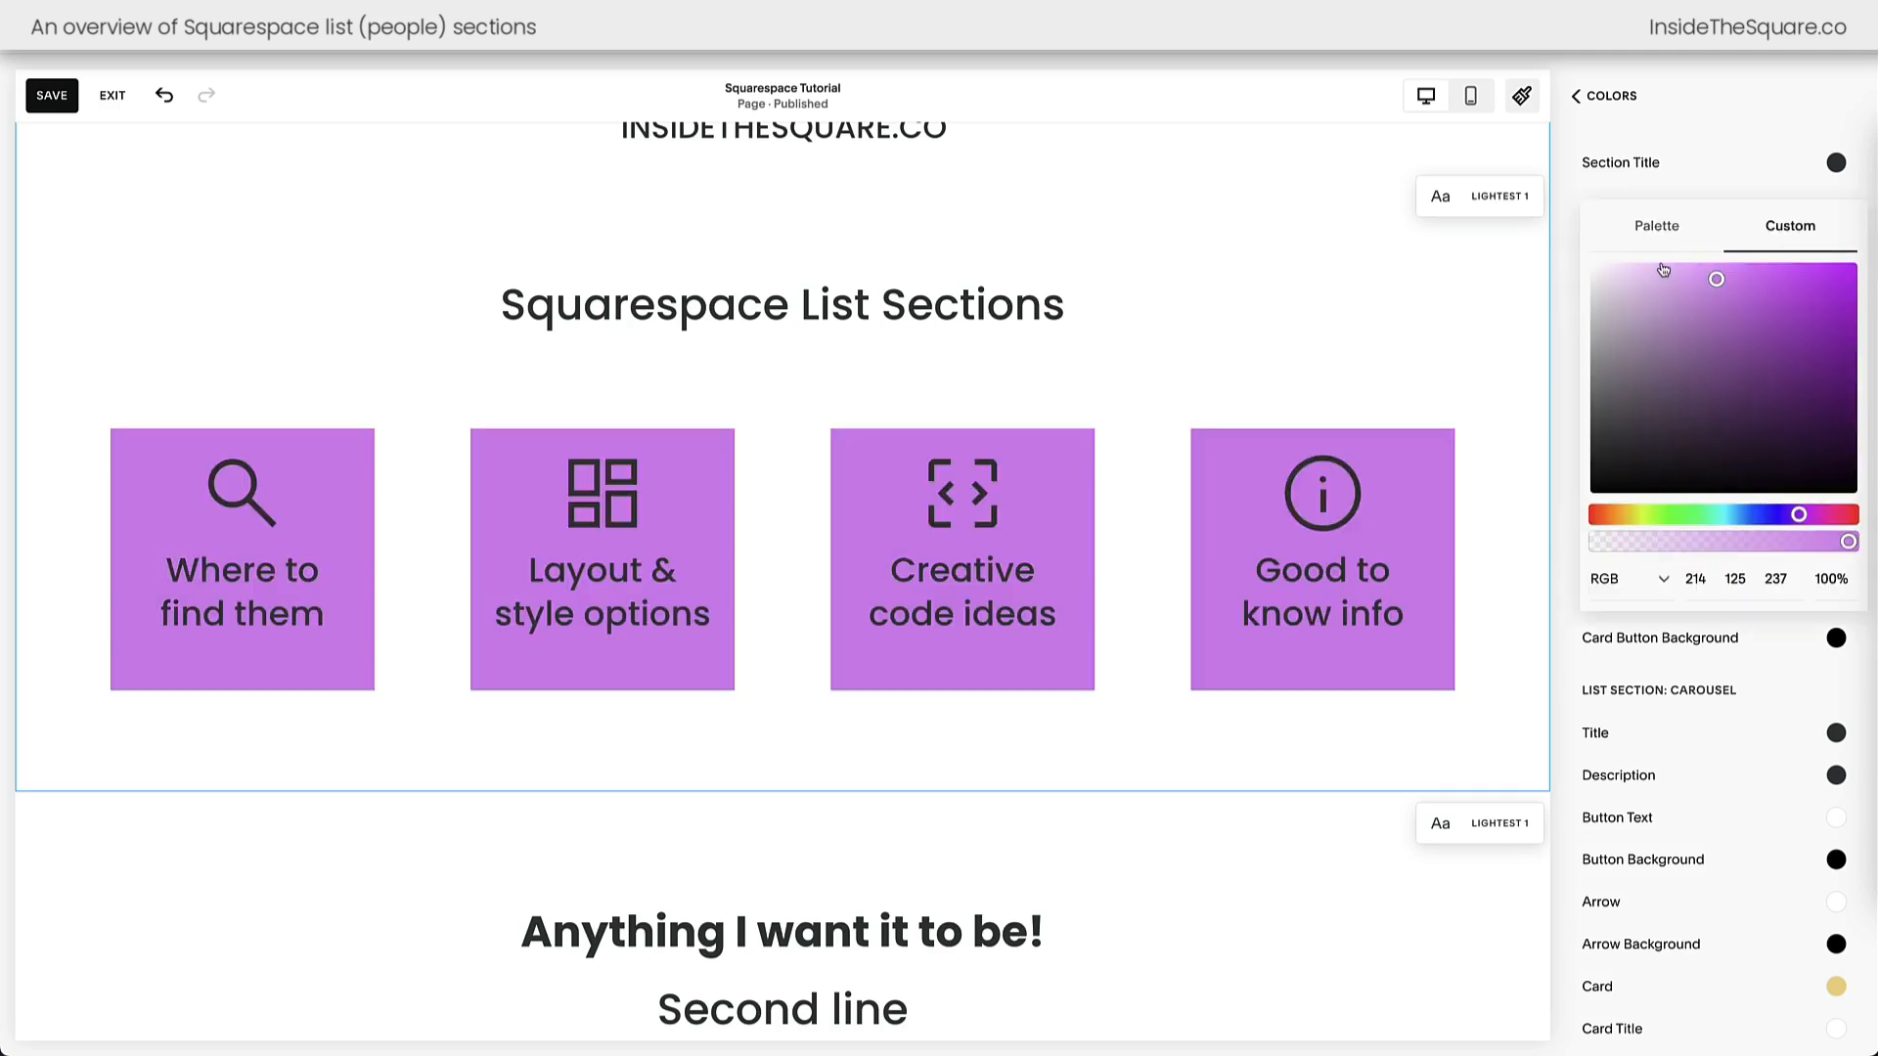
{"action": "left_click", "coordinate": [1660, 264]}
{"action": "left_click", "coordinate": [1572, 293]}
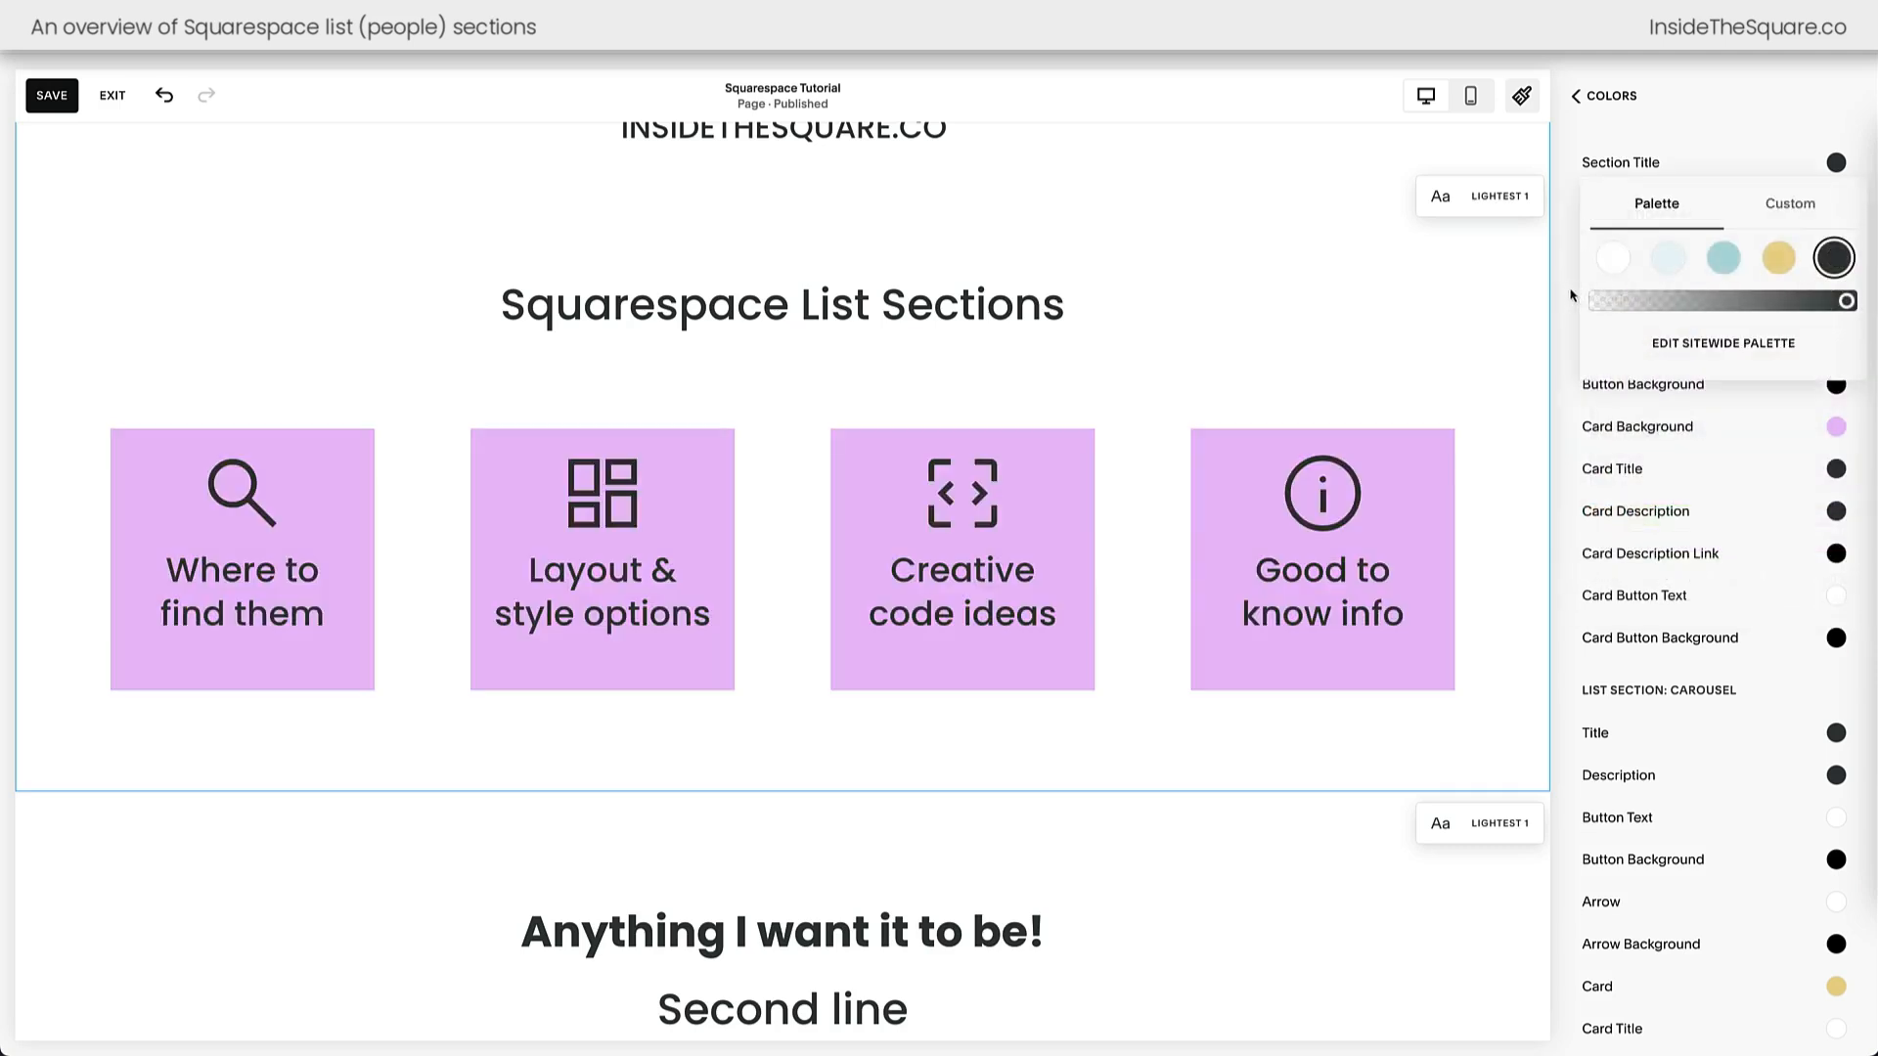
{"action": "left_click", "coordinate": [1566, 308]}
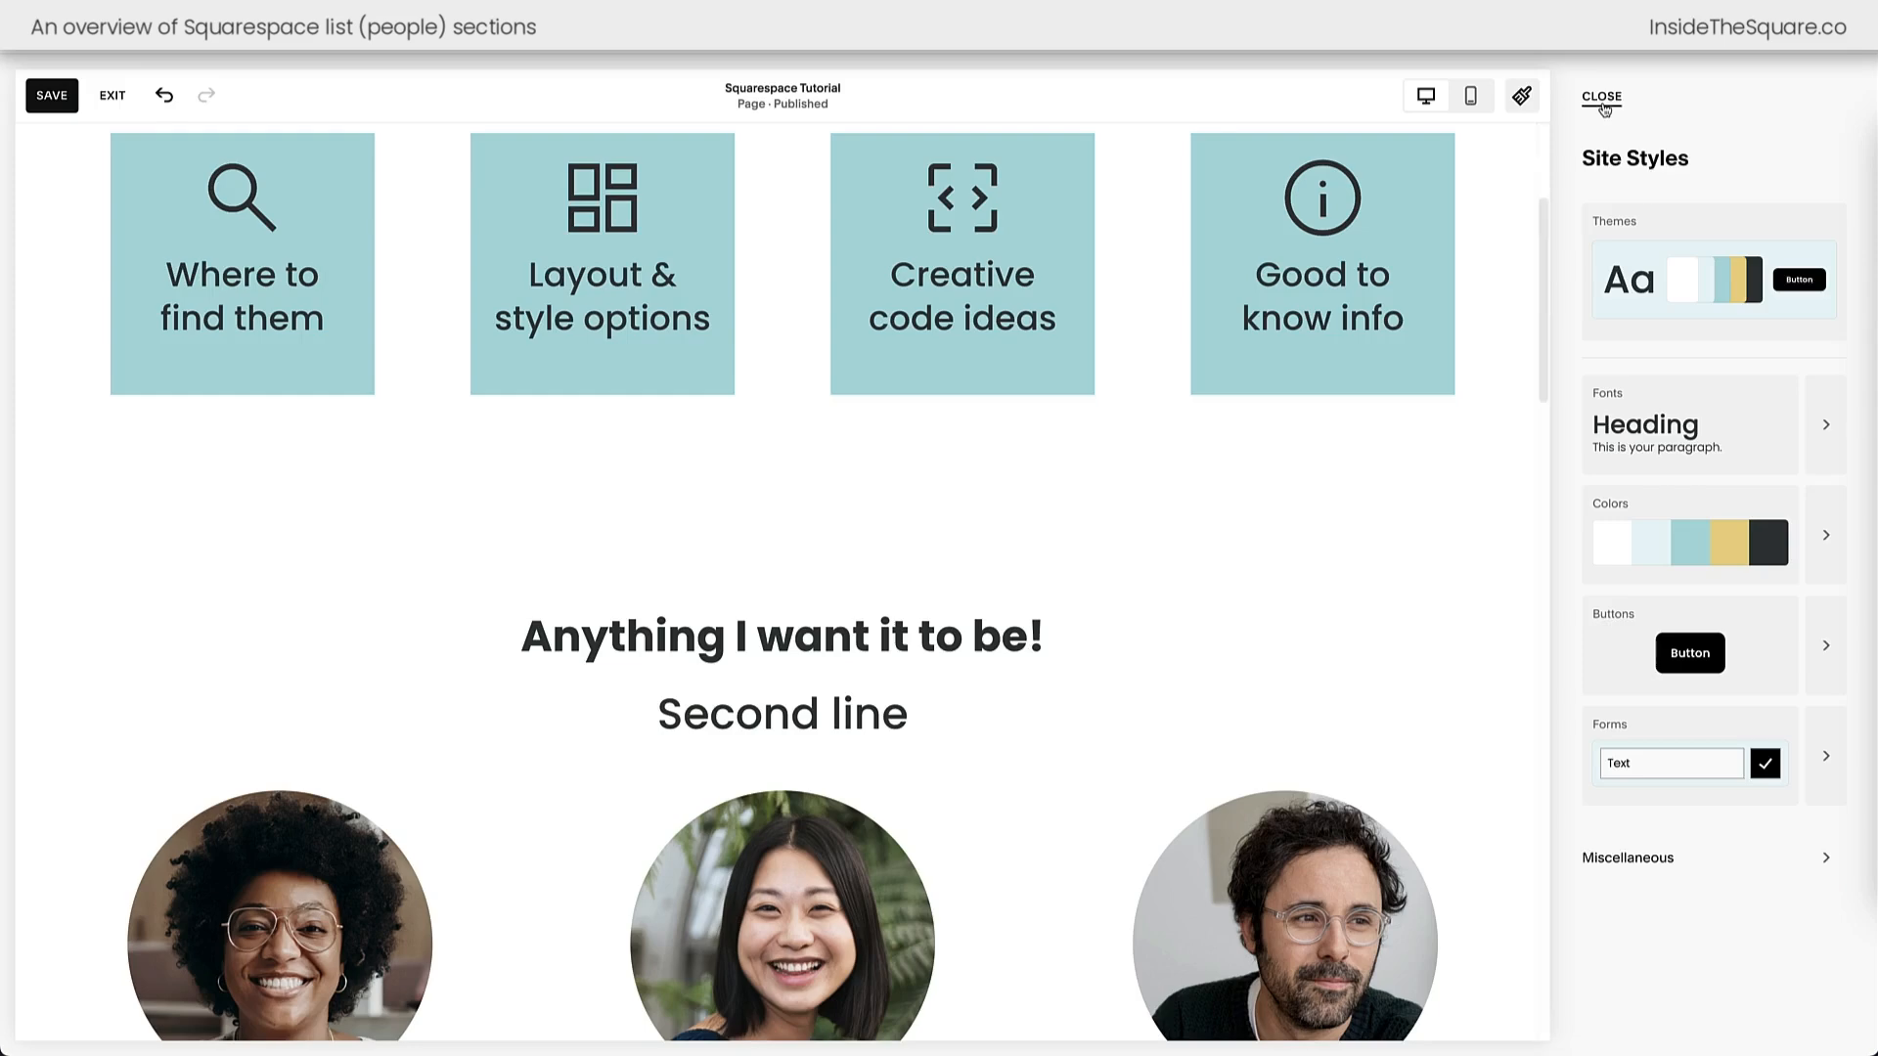
- Preview the people section in mobile view, and look through its stacked items
{"action": "scroll", "coordinate": [1254, 495], "scroll_direction": "down", "scroll_amount": 5}
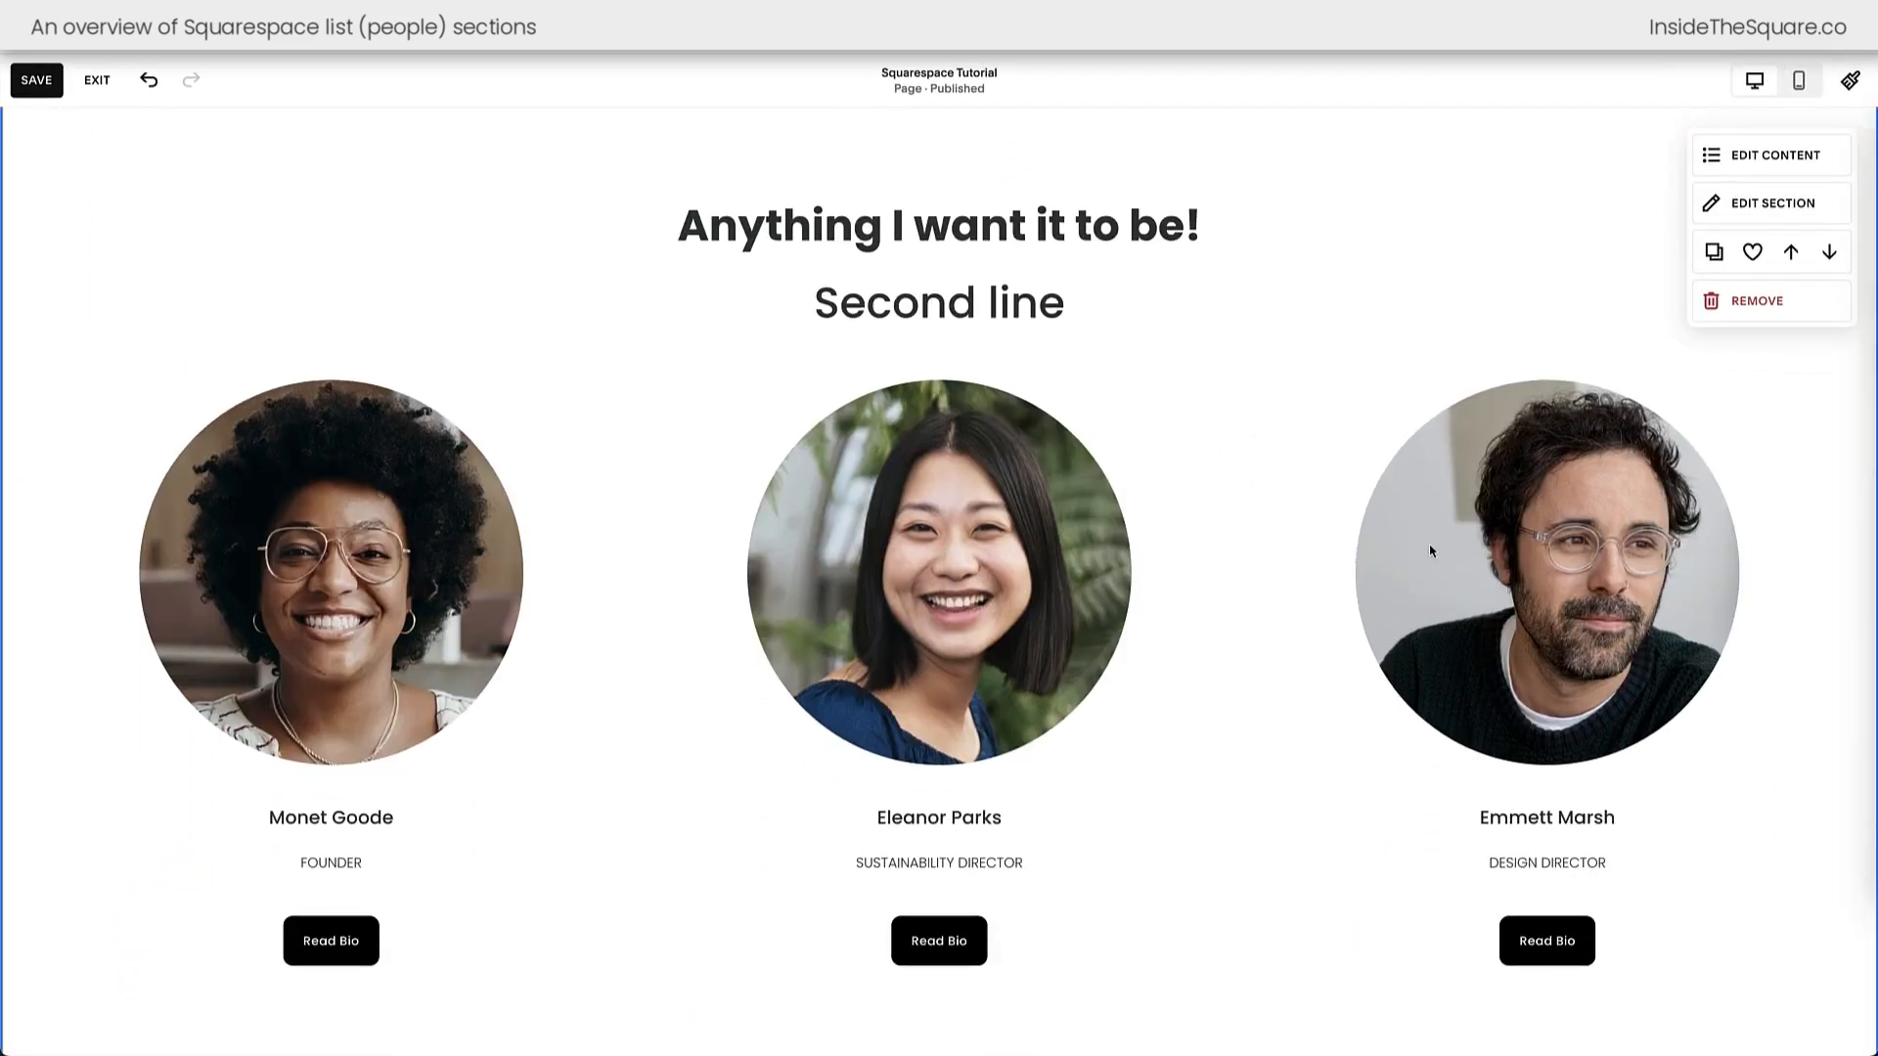
{"action": "left_click", "coordinate": [1800, 81]}
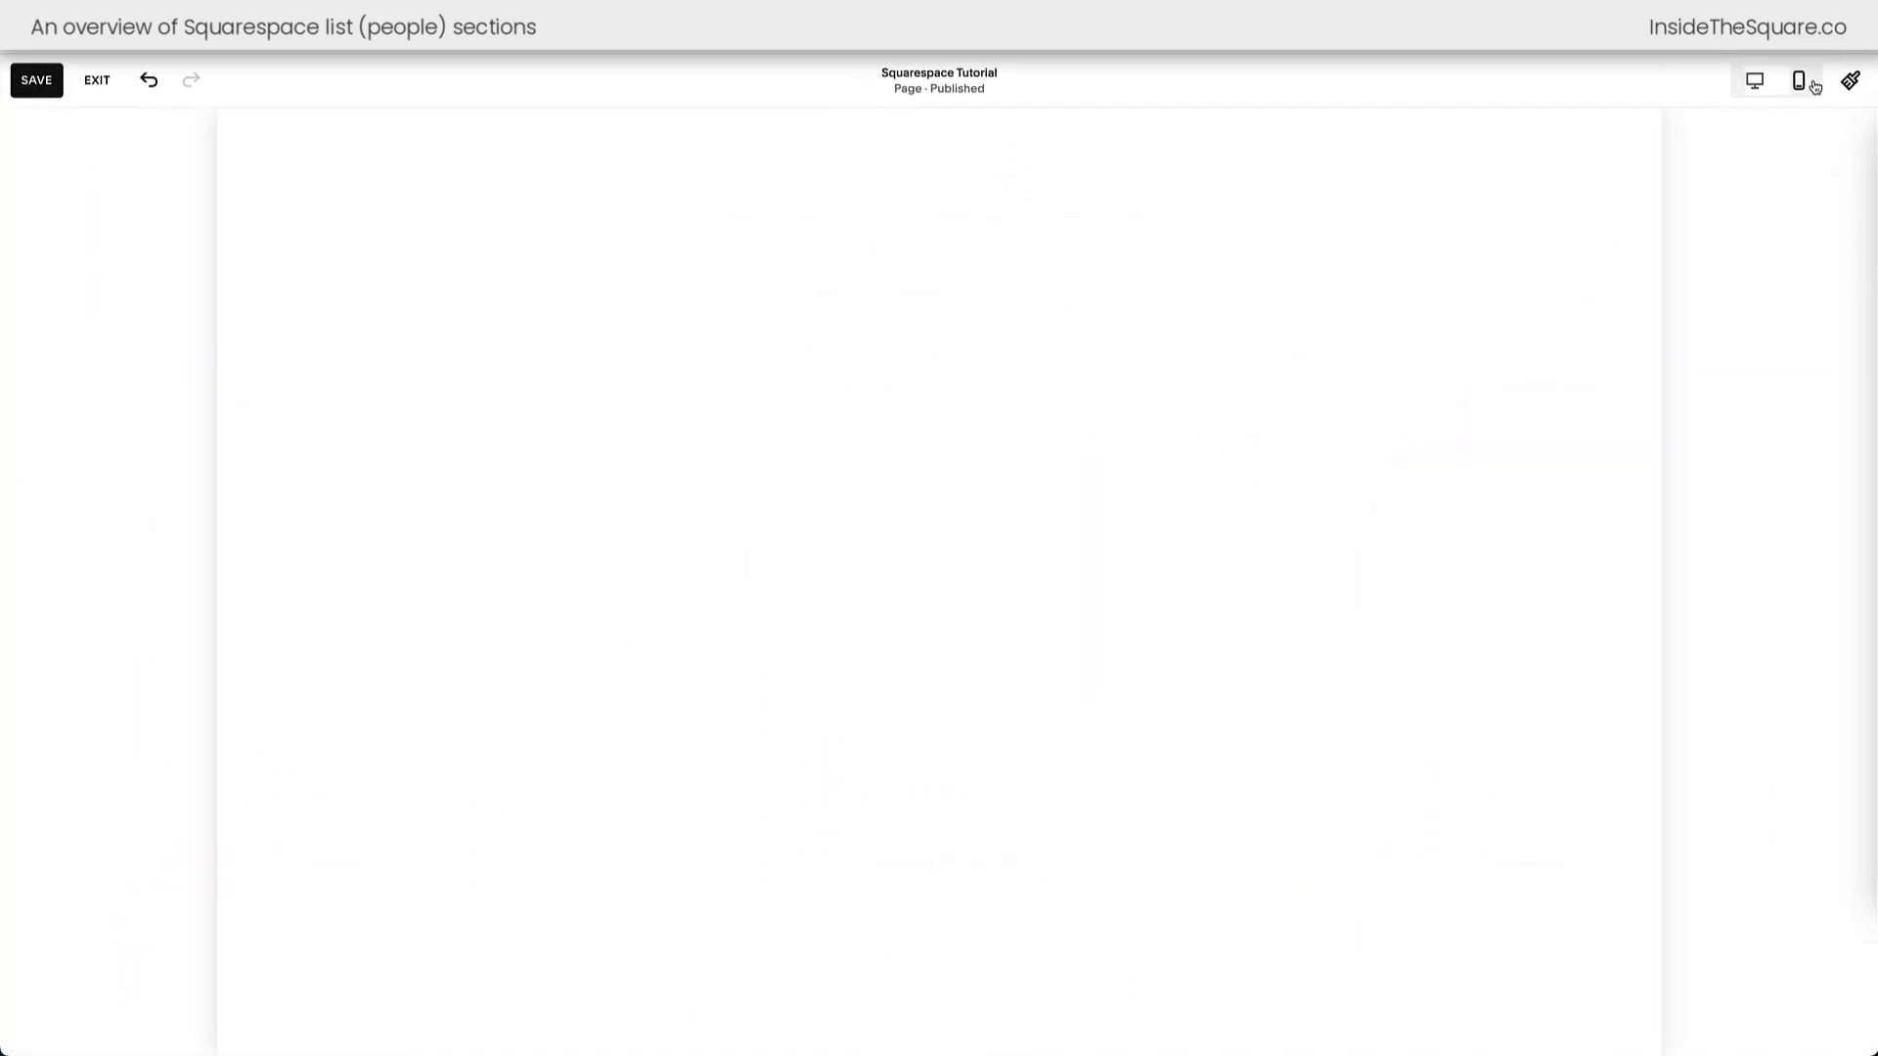
{"action": "scroll", "coordinate": [1056, 767], "scroll_direction": "down", "scroll_amount": 5}
{"action": "scroll", "coordinate": [1115, 762], "scroll_direction": "down", "scroll_amount": 2}
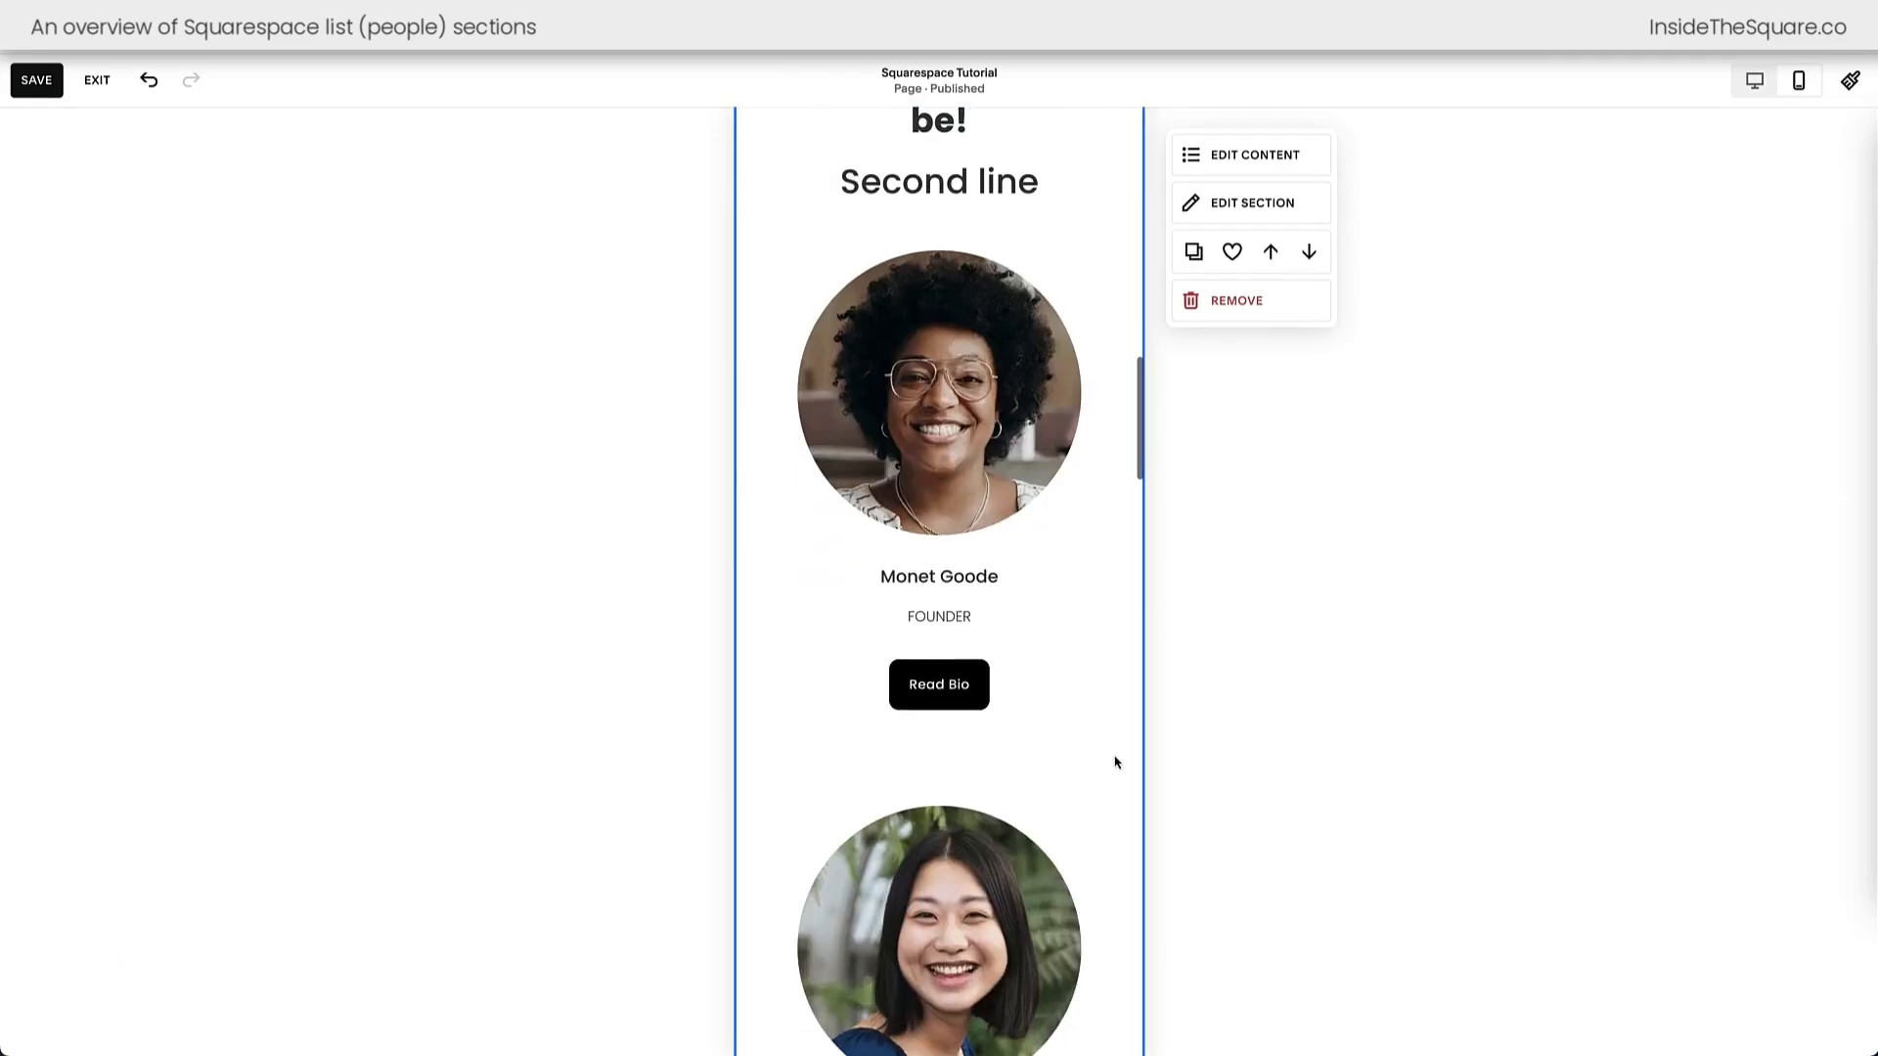